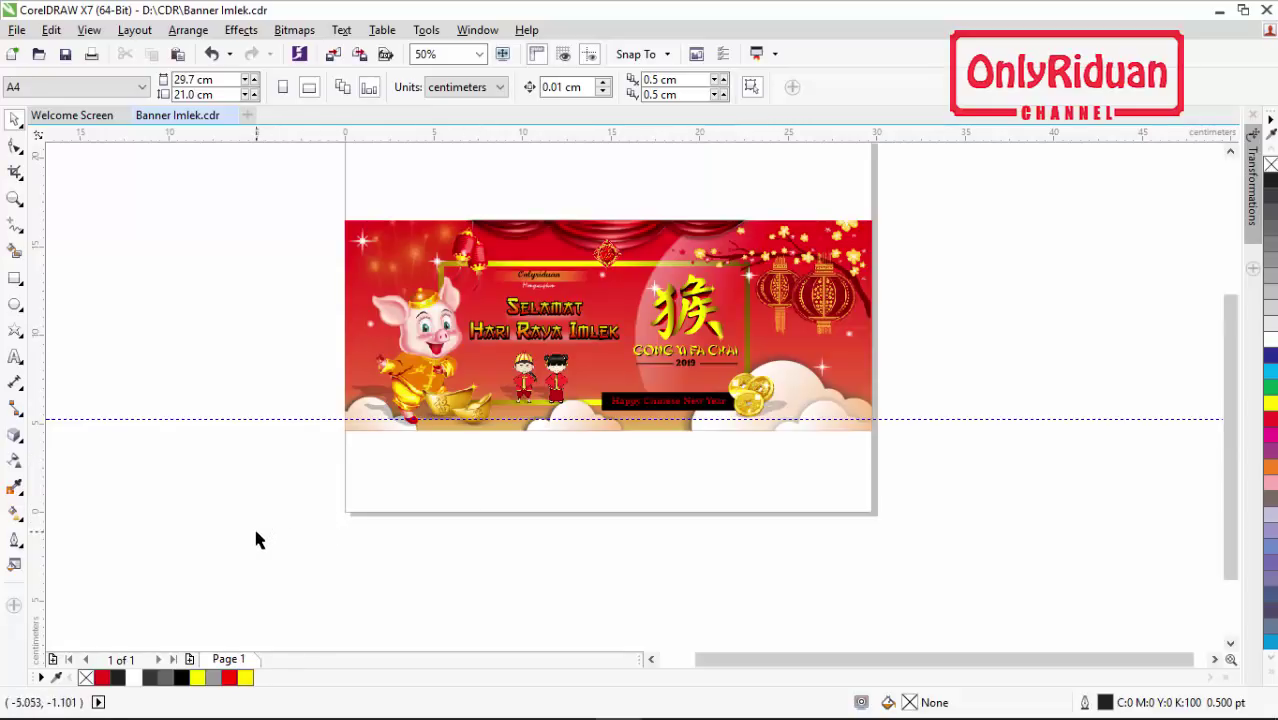
Look over the source images in the Imlek downloads folder, then return to the finished banner in CorelDRAW
click(204, 700)
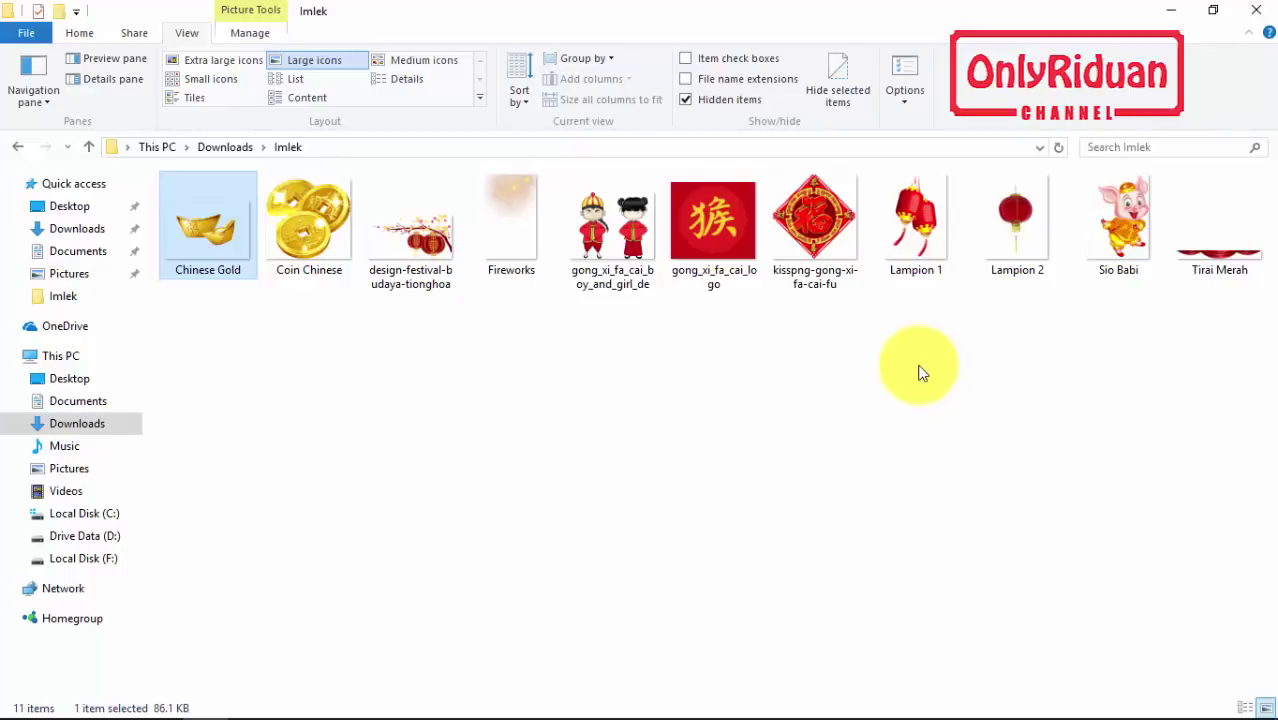
click(1171, 10)
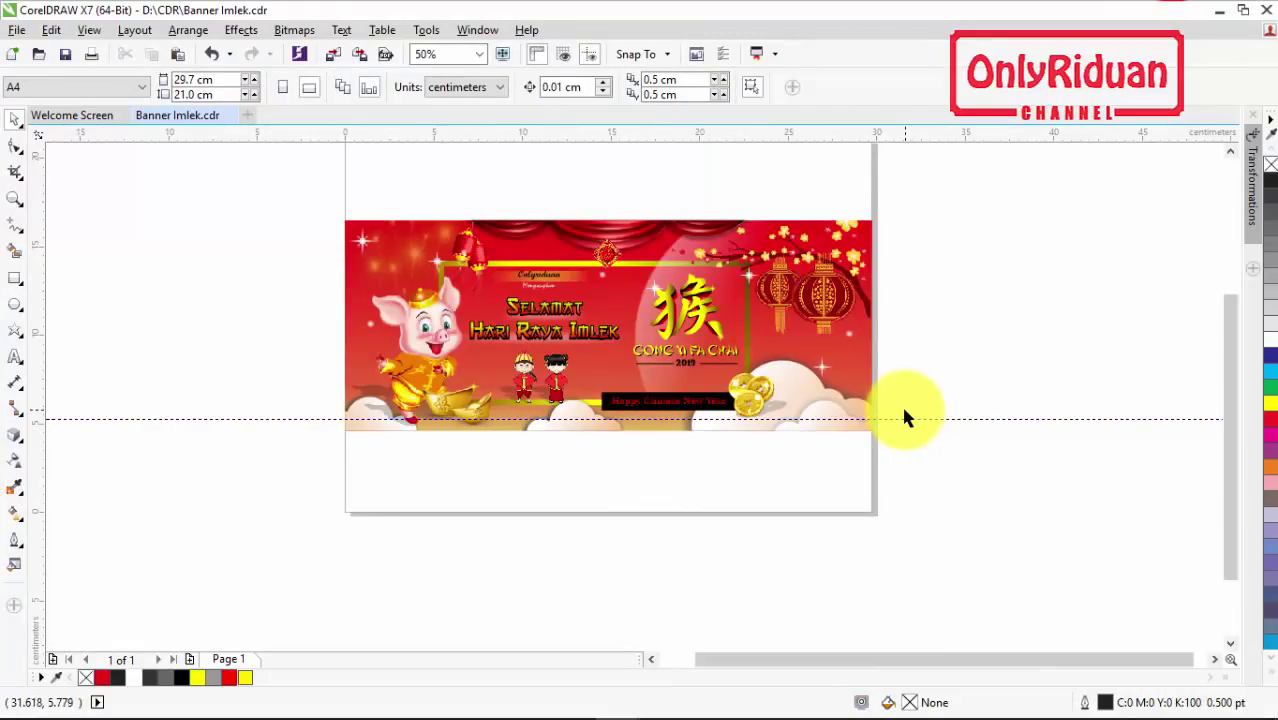
Create a new document in A4 size with landscape orientation, 297 × 210 mm
click(17, 29)
click(38, 52)
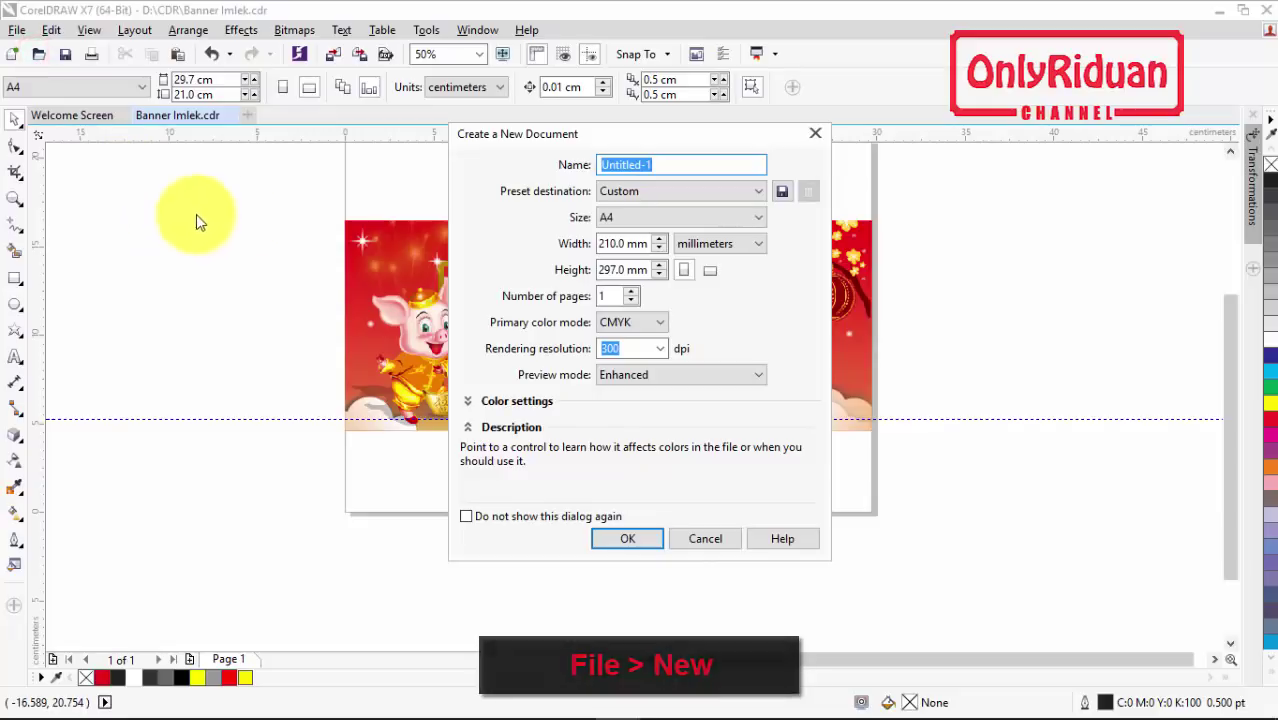
click(641, 217)
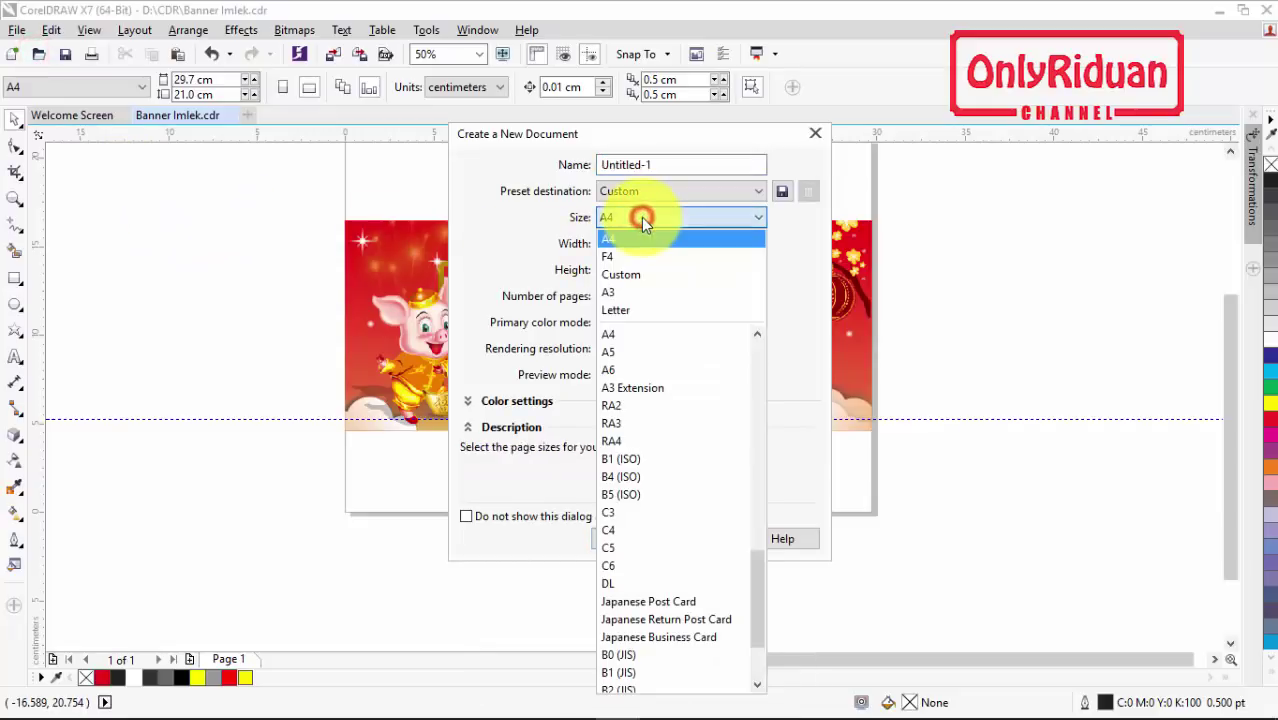
click(641, 217)
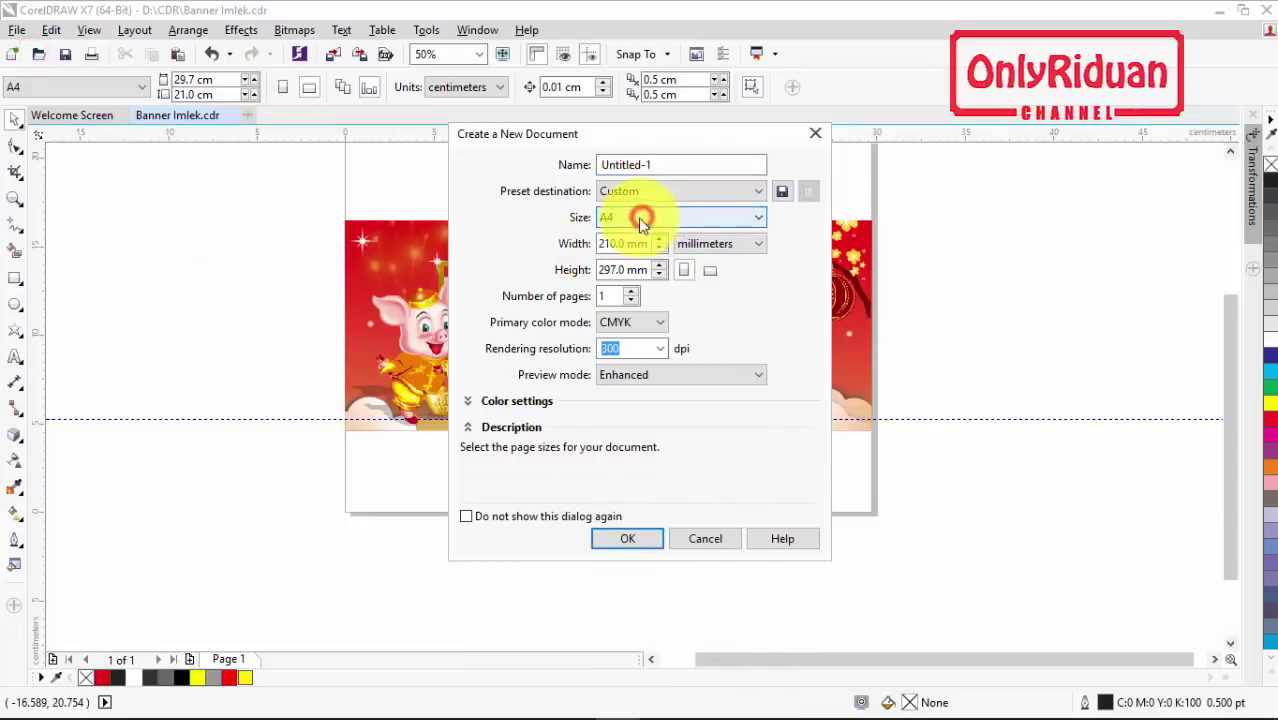
click(710, 269)
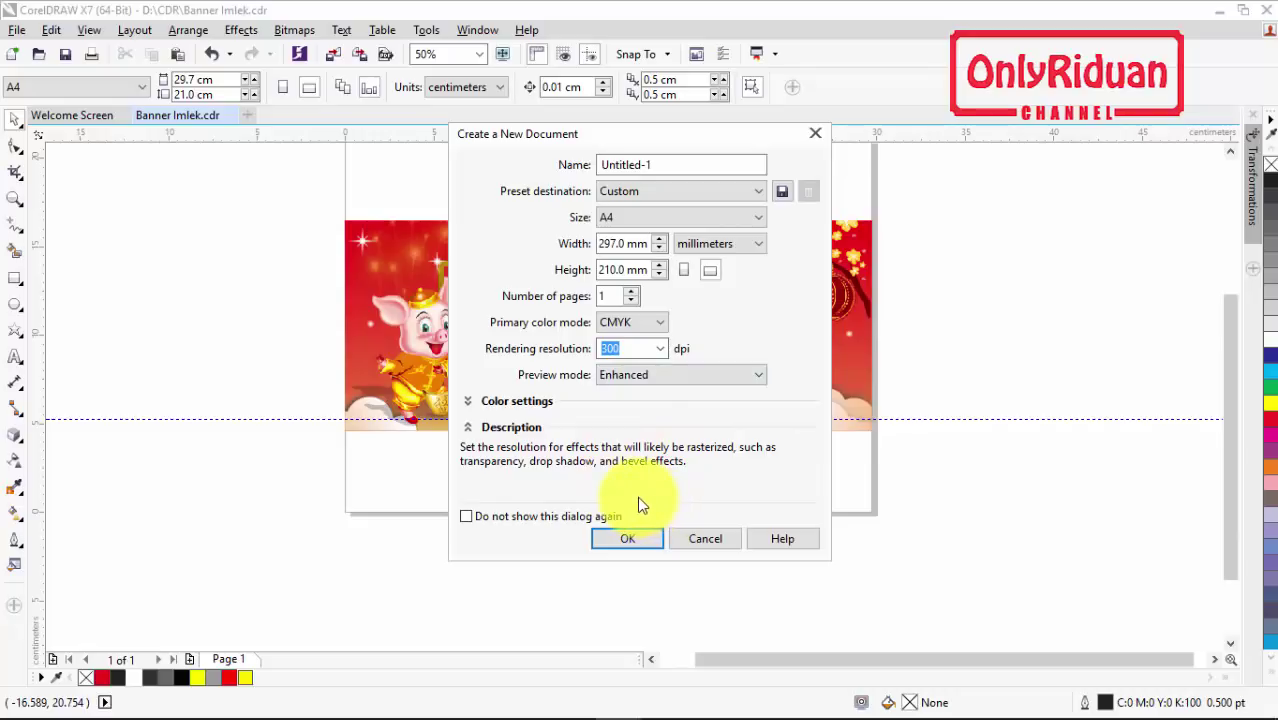
click(629, 540)
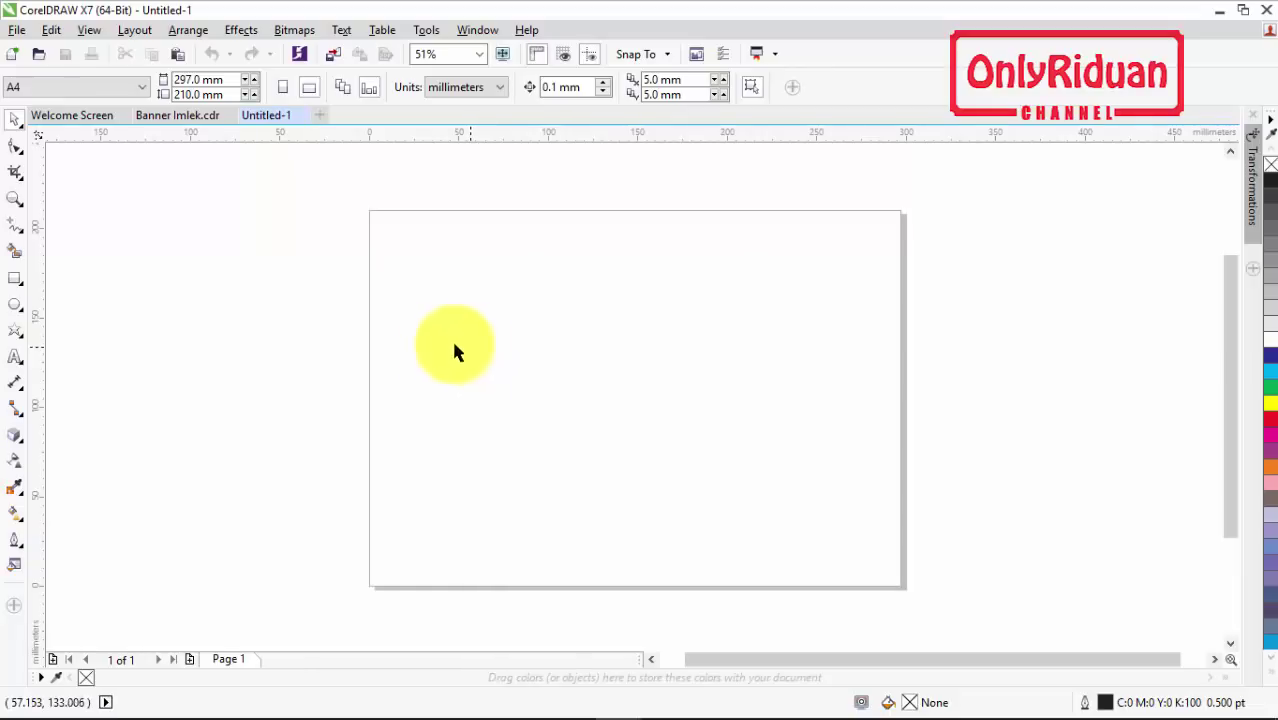
Check the finished Banner Imlek document, then set the new document's units to centimeters
click(177, 115)
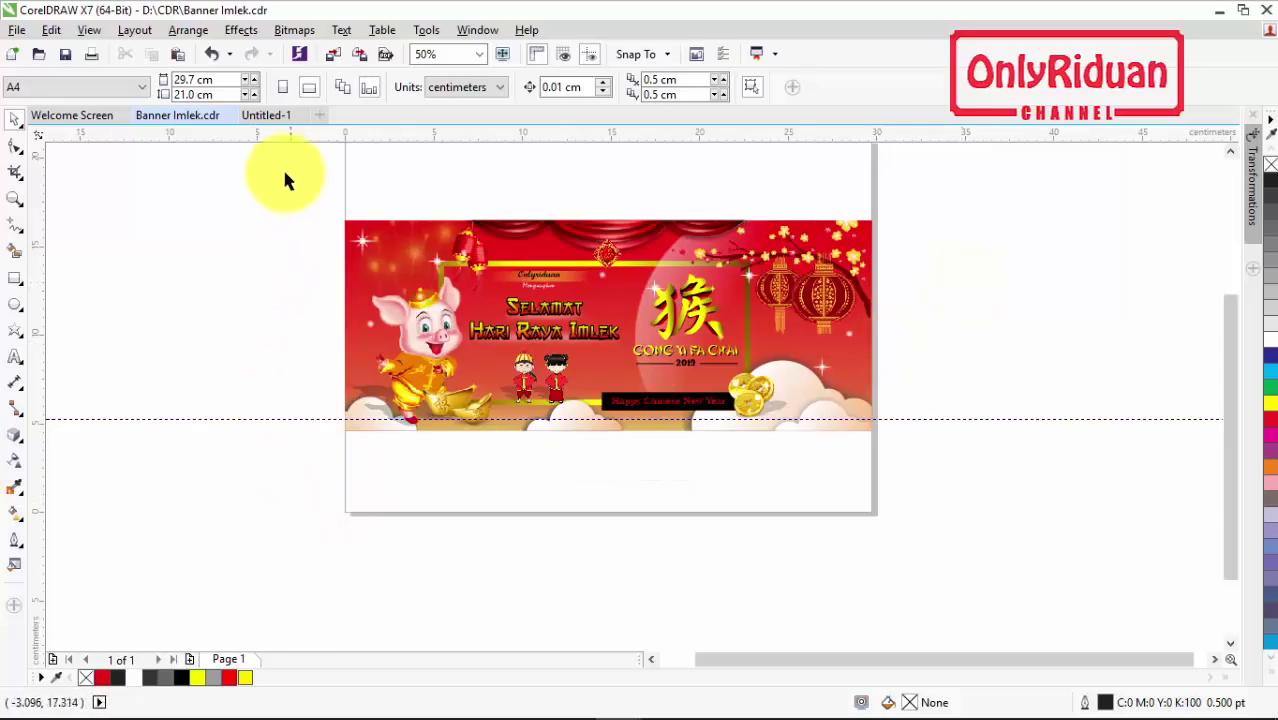
click(265, 115)
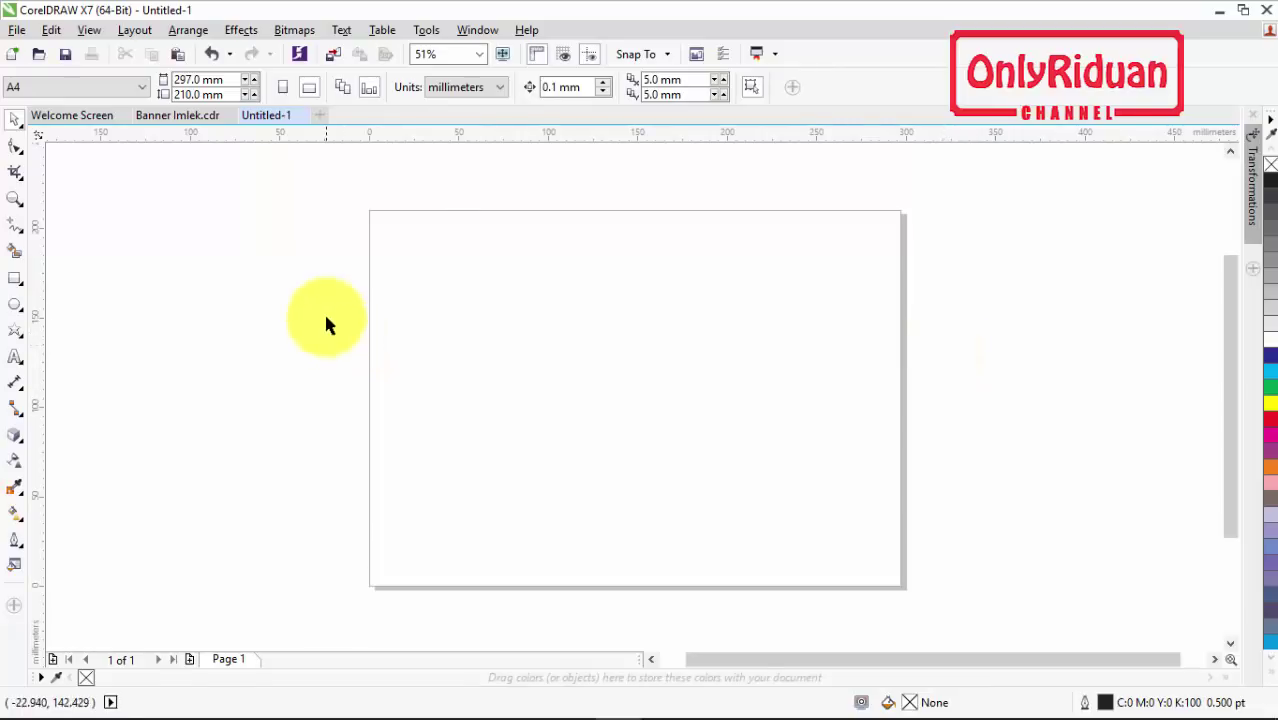
click(449, 88)
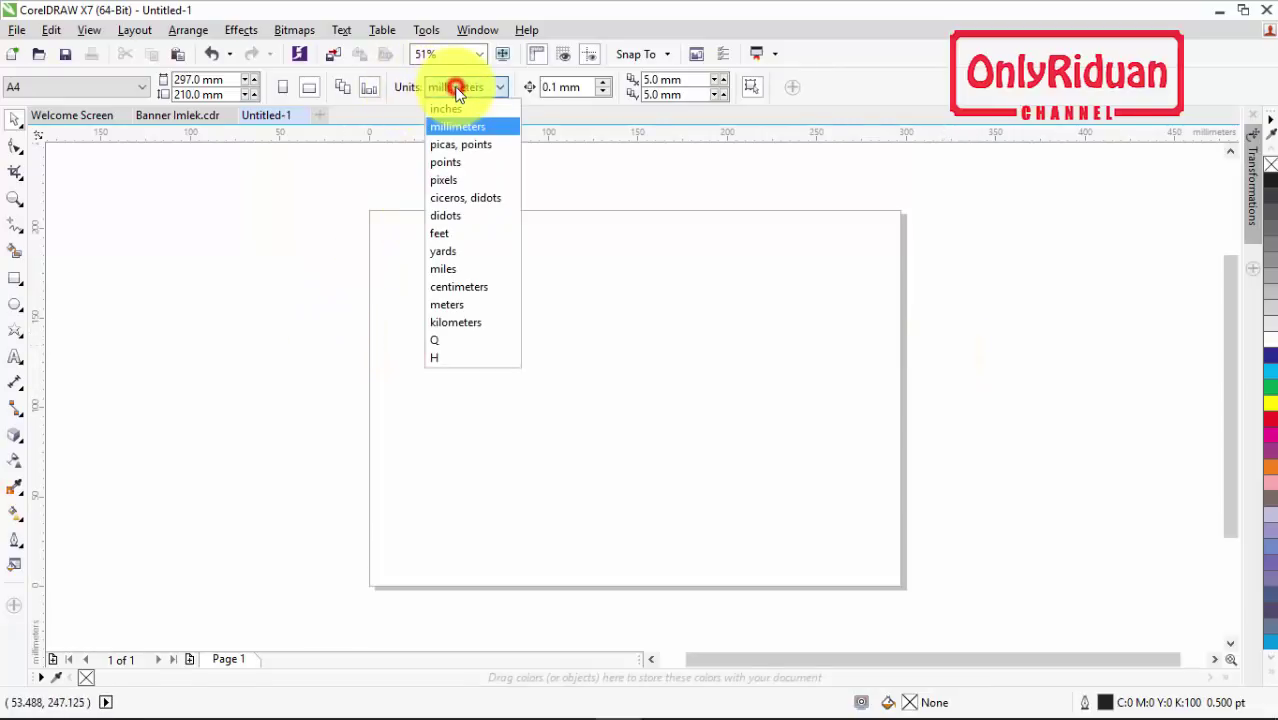
click(445, 287)
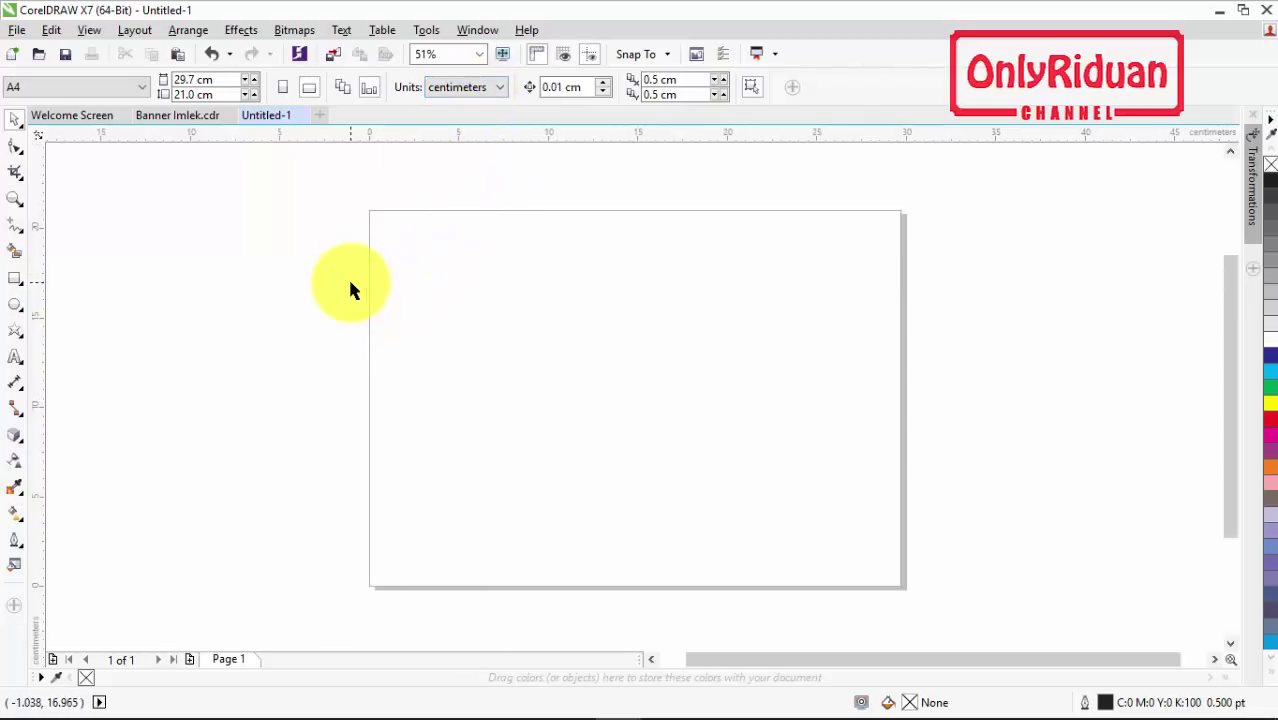
Draw a rectangle about 29.7 × 13.9 cm across the full width of the page
click(15, 279)
click(58, 275)
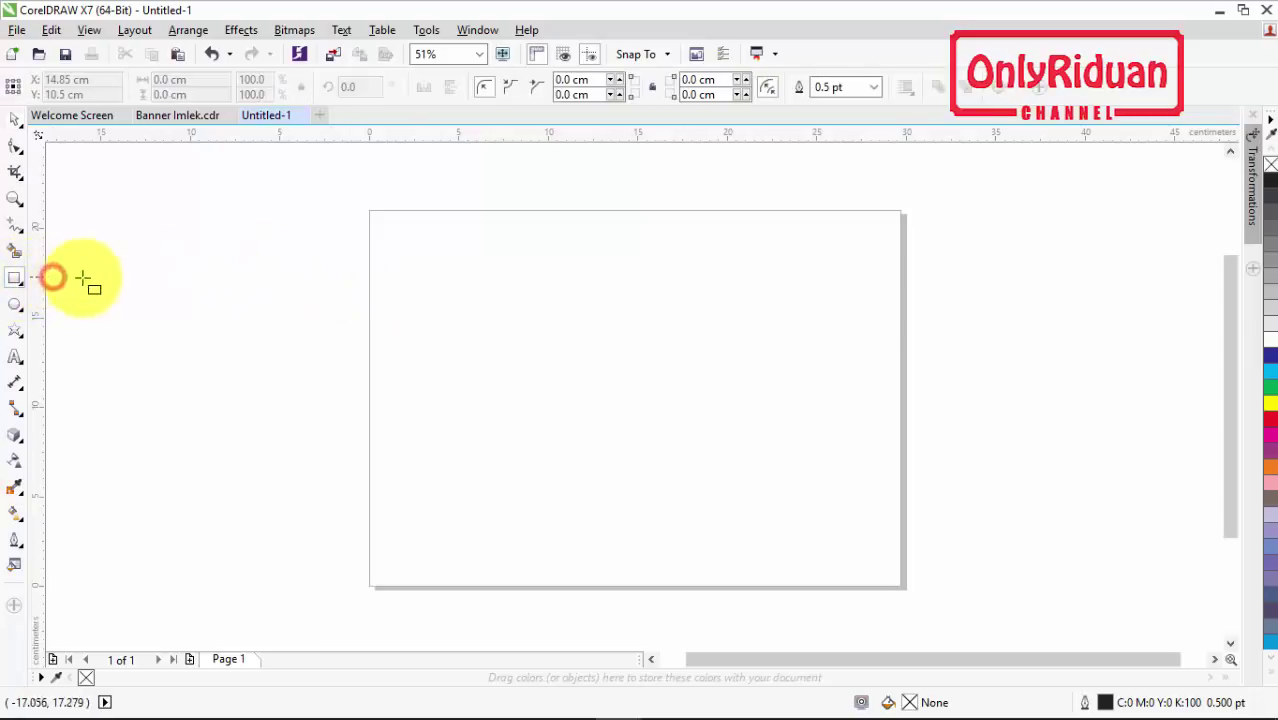
mouse_move(370, 248)
mouse_down()
mouse_move(658, 429)
mouse_move(903, 496)
mouse_up()
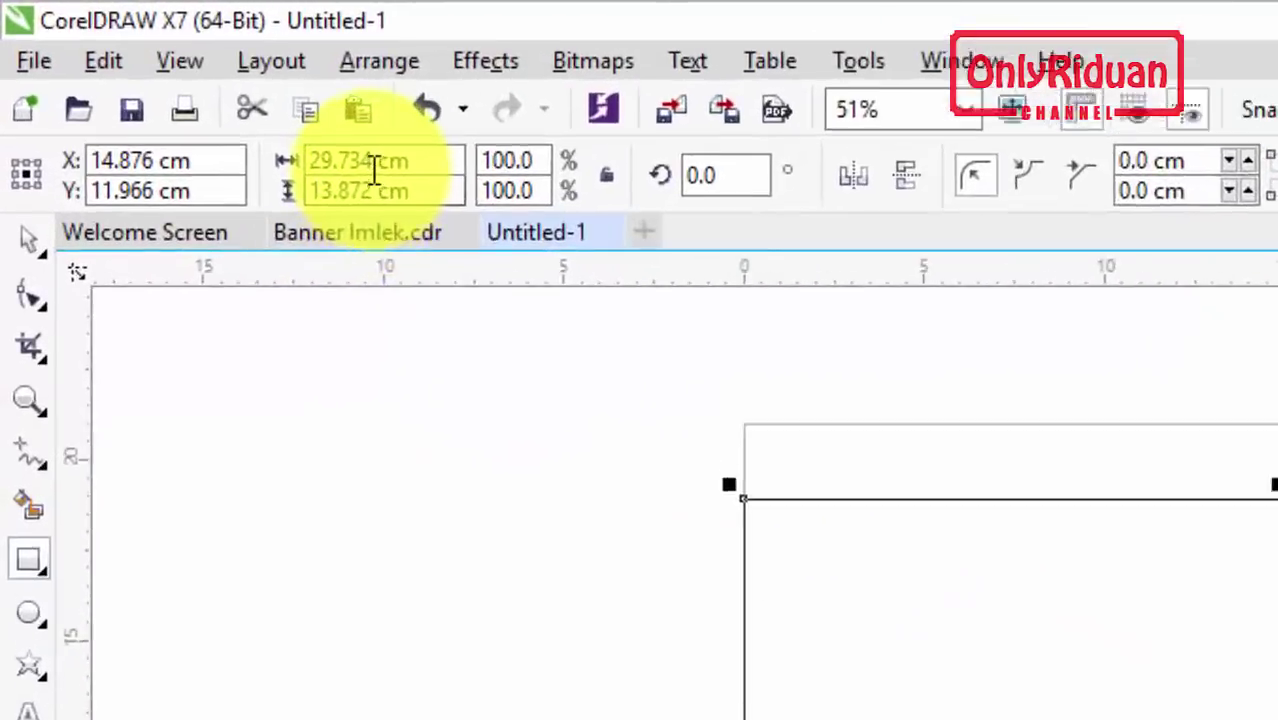
Set the rectangle's size to 30 cm wide by 12 cm high and move it down to the middle of the page
click(183, 79)
double_click(533, 231)
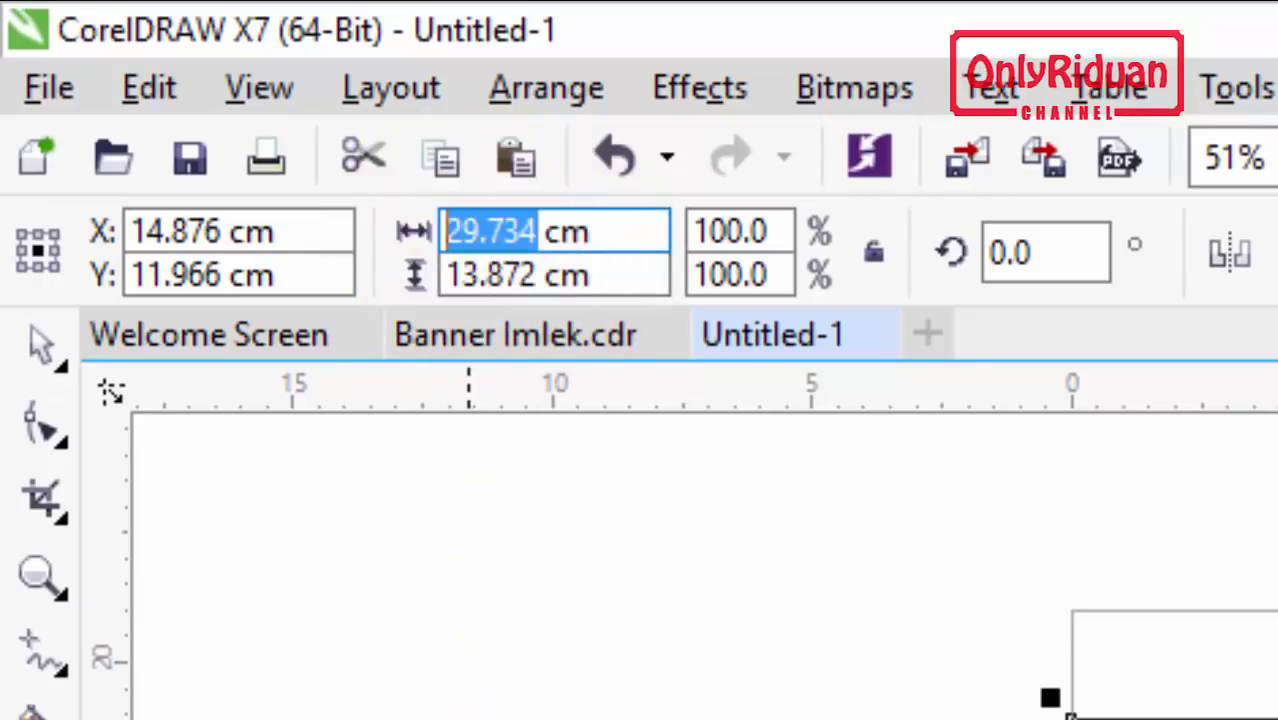
text(30)
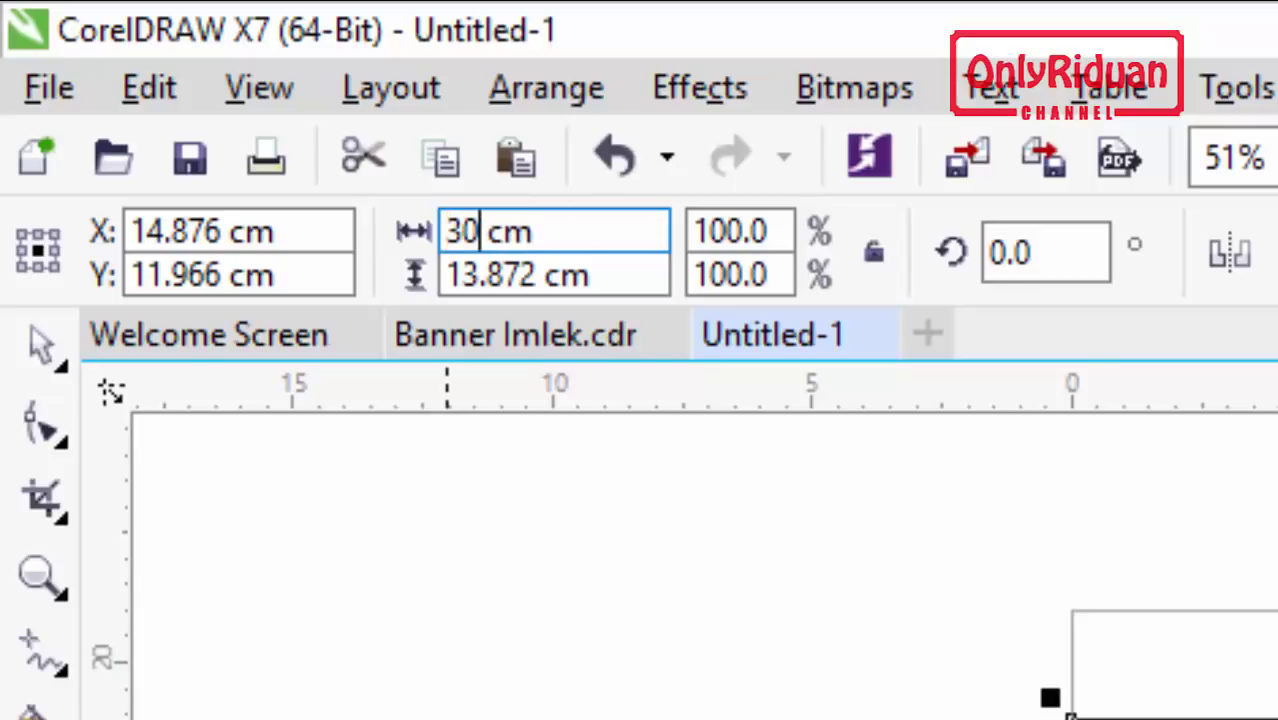
drag(540, 276, 445, 275)
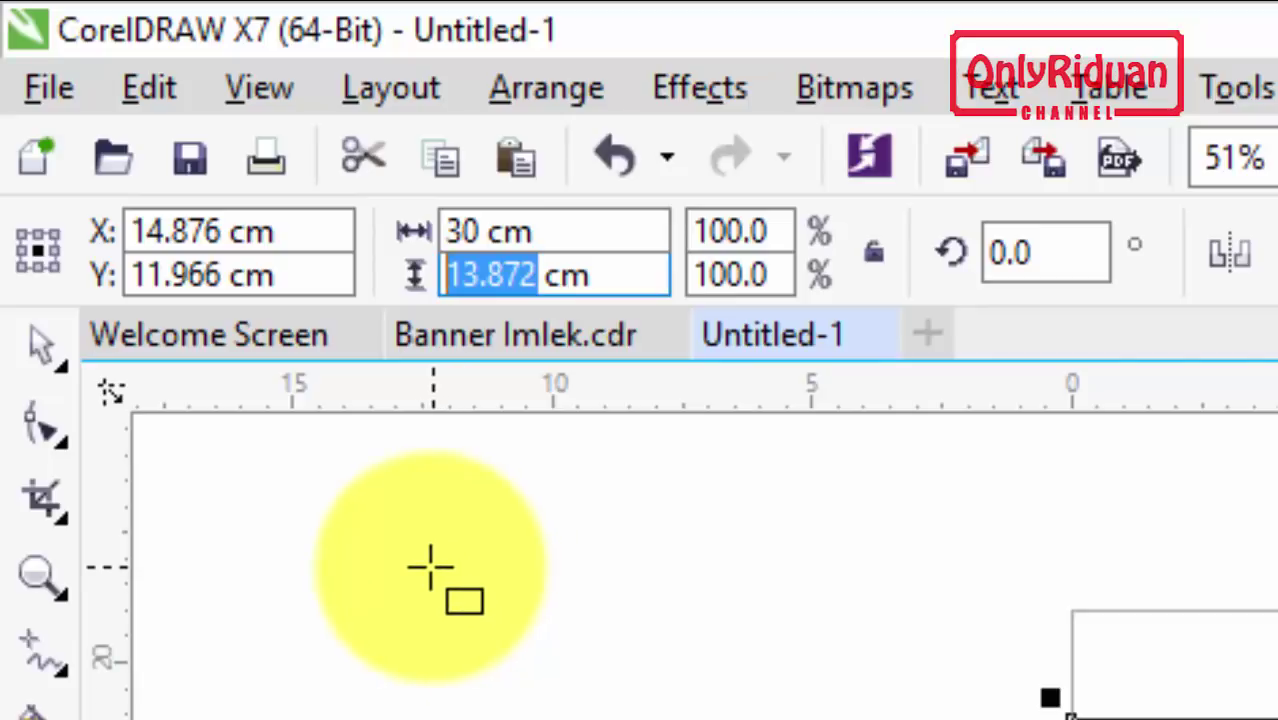
text(12)
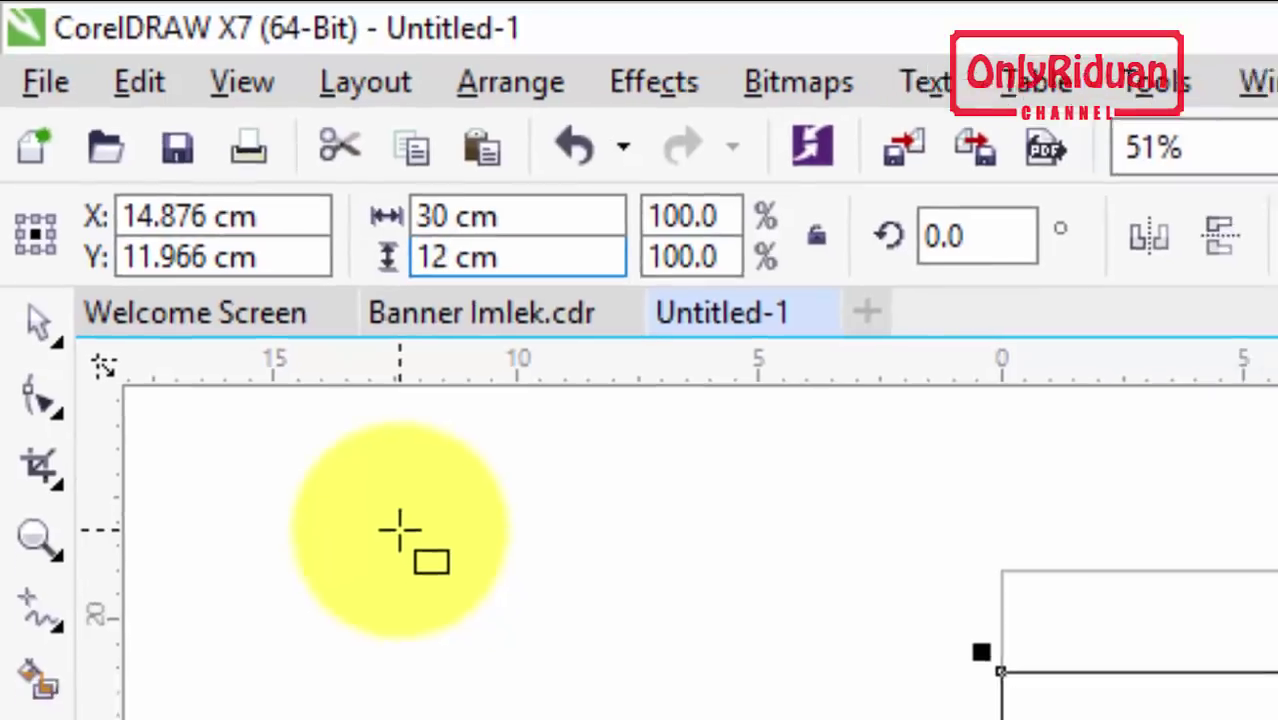
key(Return)
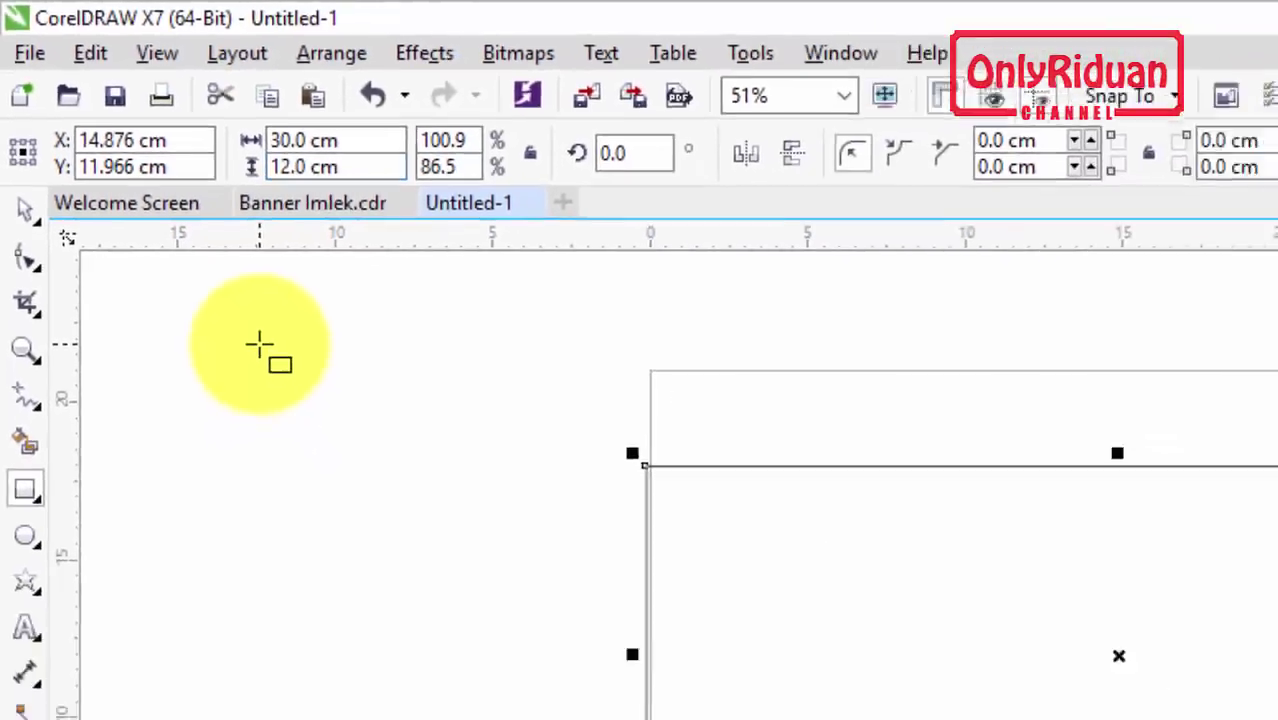
drag(635, 371, 634, 391)
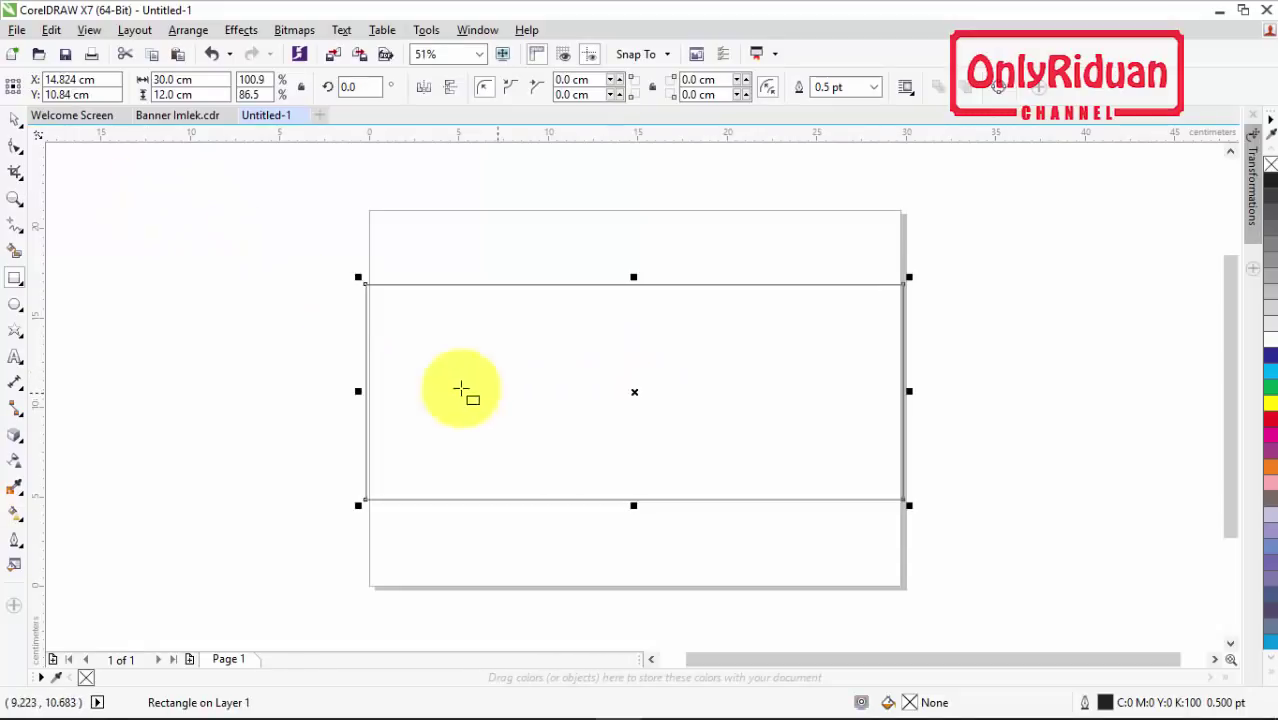
click(15, 119)
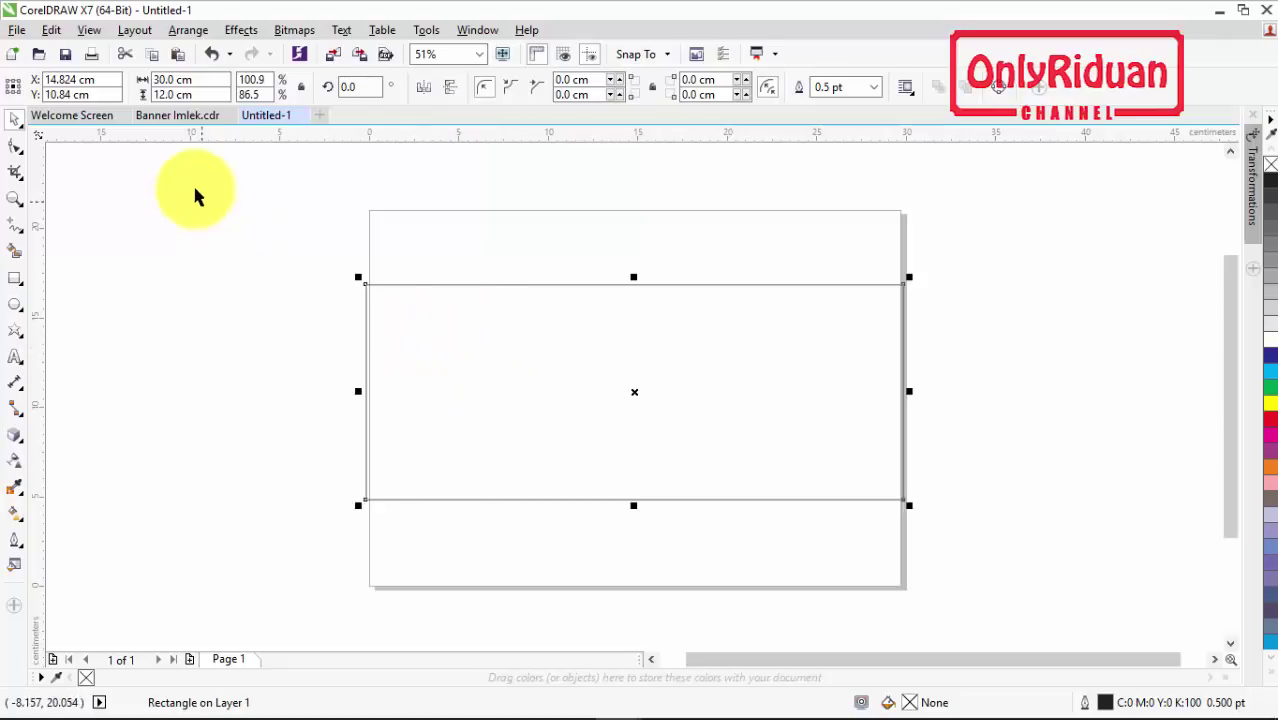
Apply a linear fountain fill to the rectangle, running vertically from its top edge's midpoint to its bottom edge's midpoint
click(177, 115)
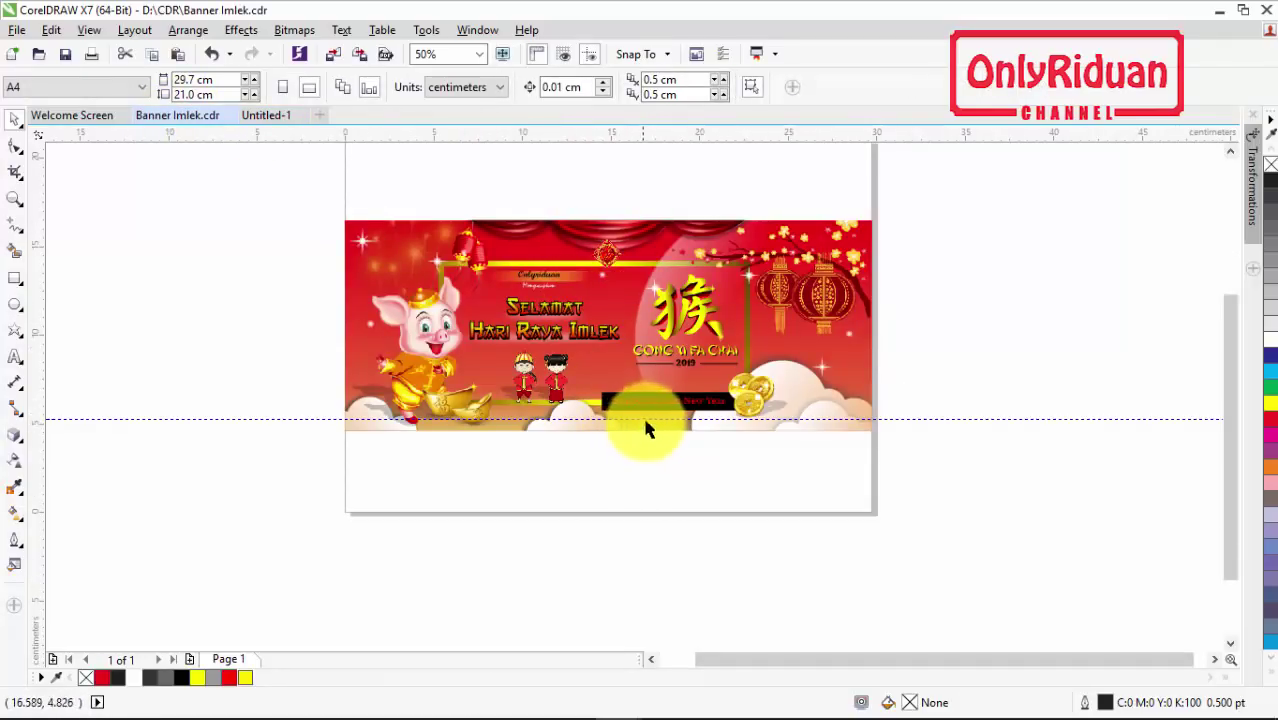
click(262, 116)
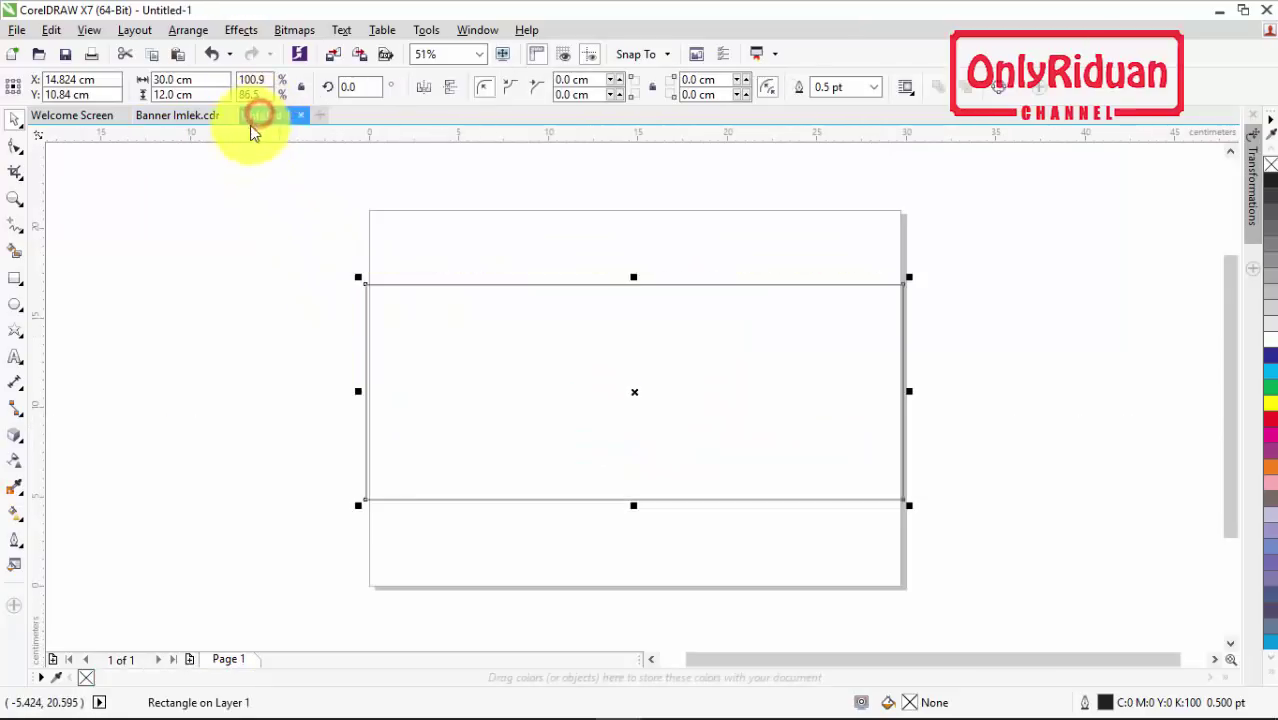
click(498, 325)
click(497, 327)
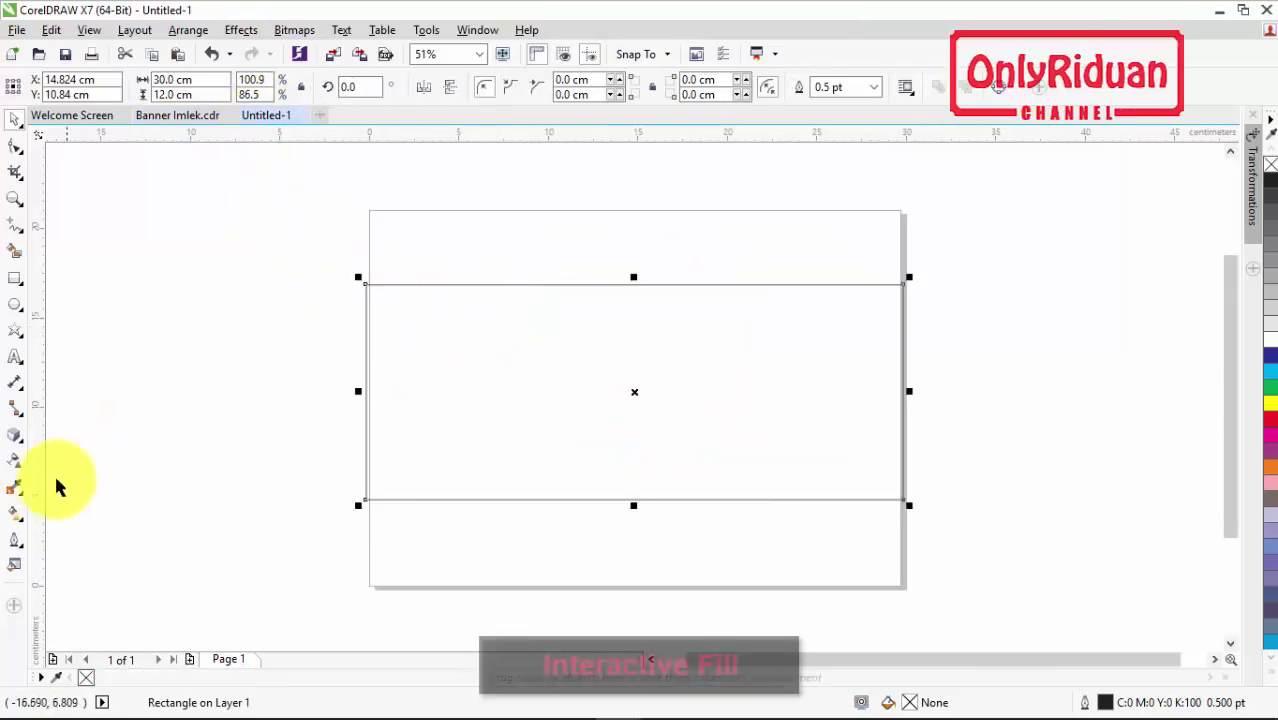
click(20, 512)
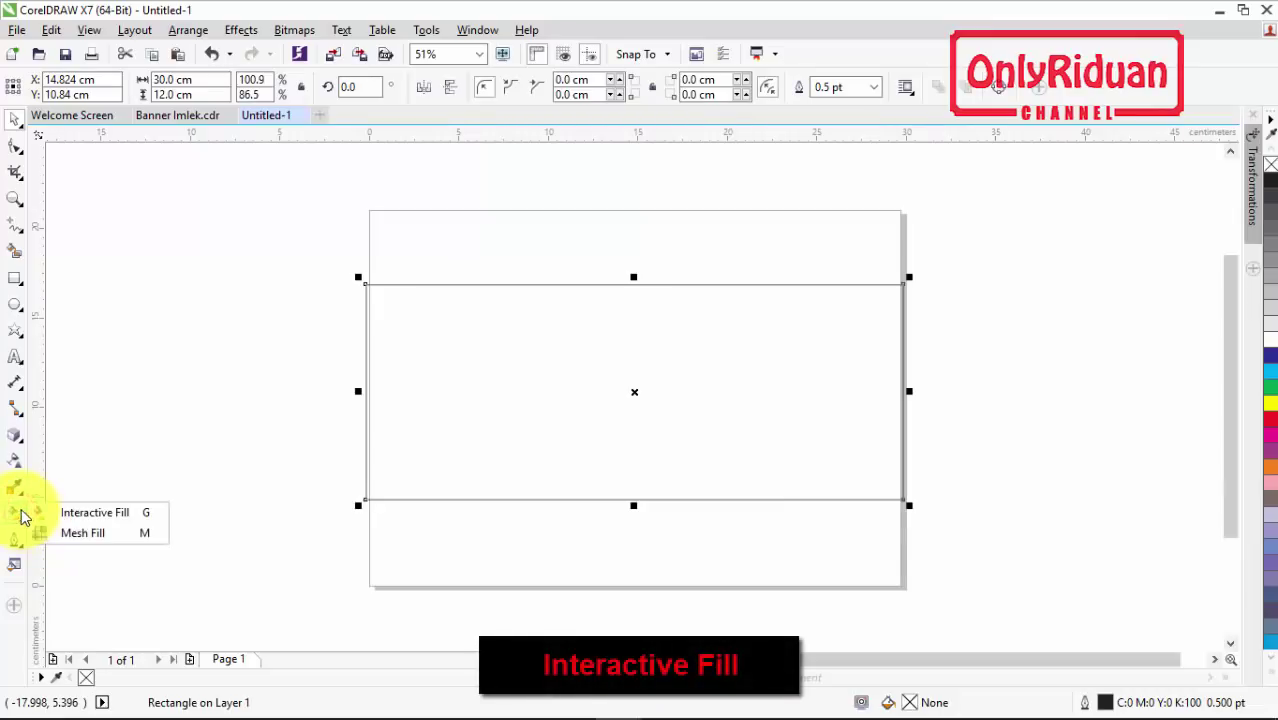
click(90, 513)
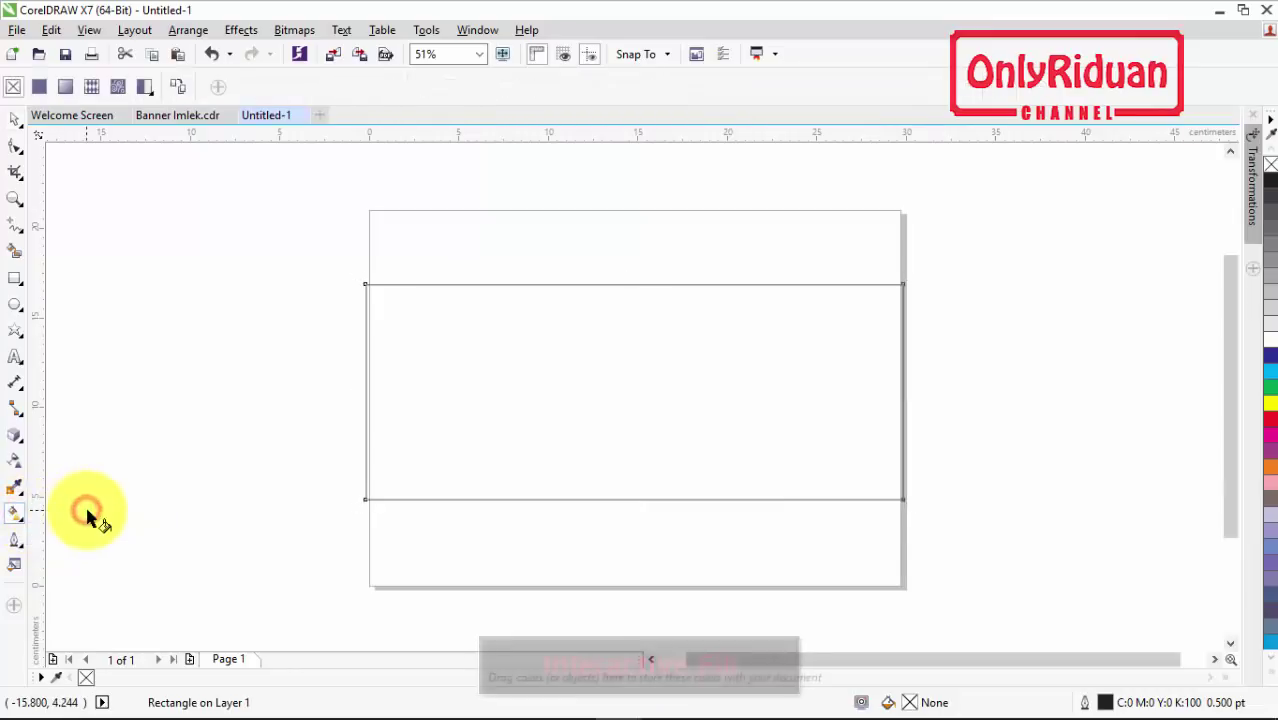
click(66, 88)
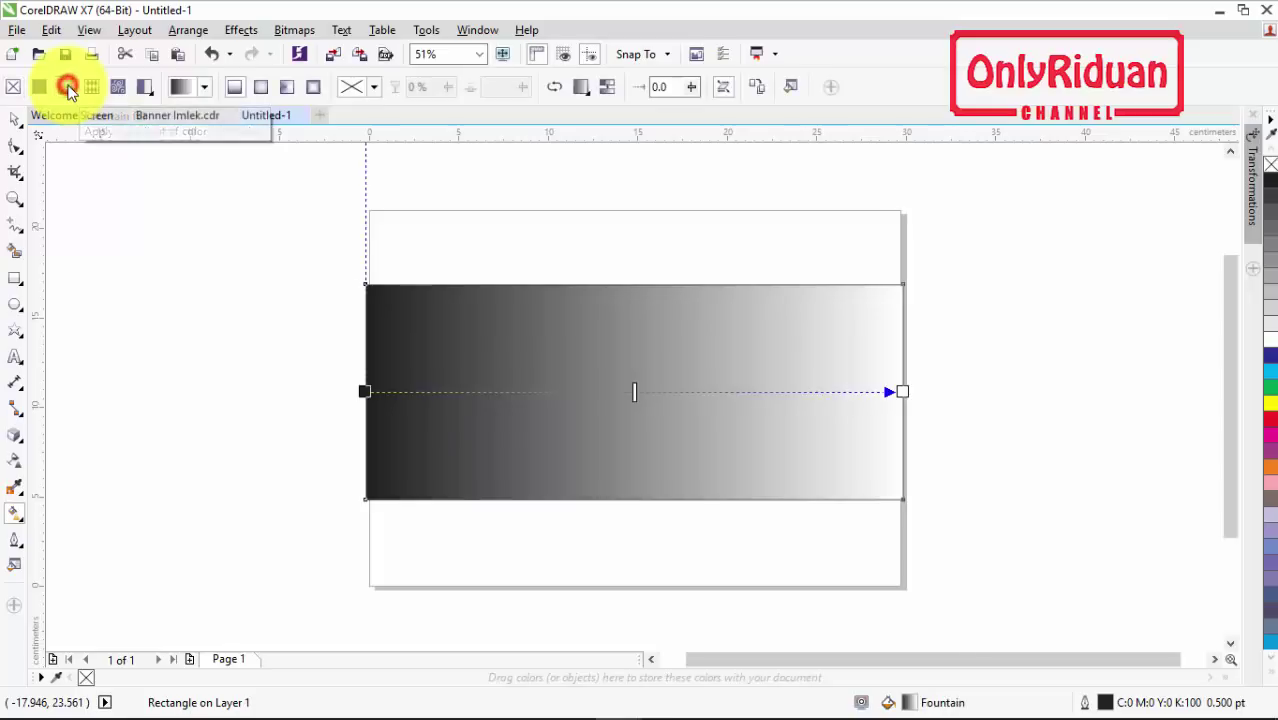
drag(366, 391, 634, 284)
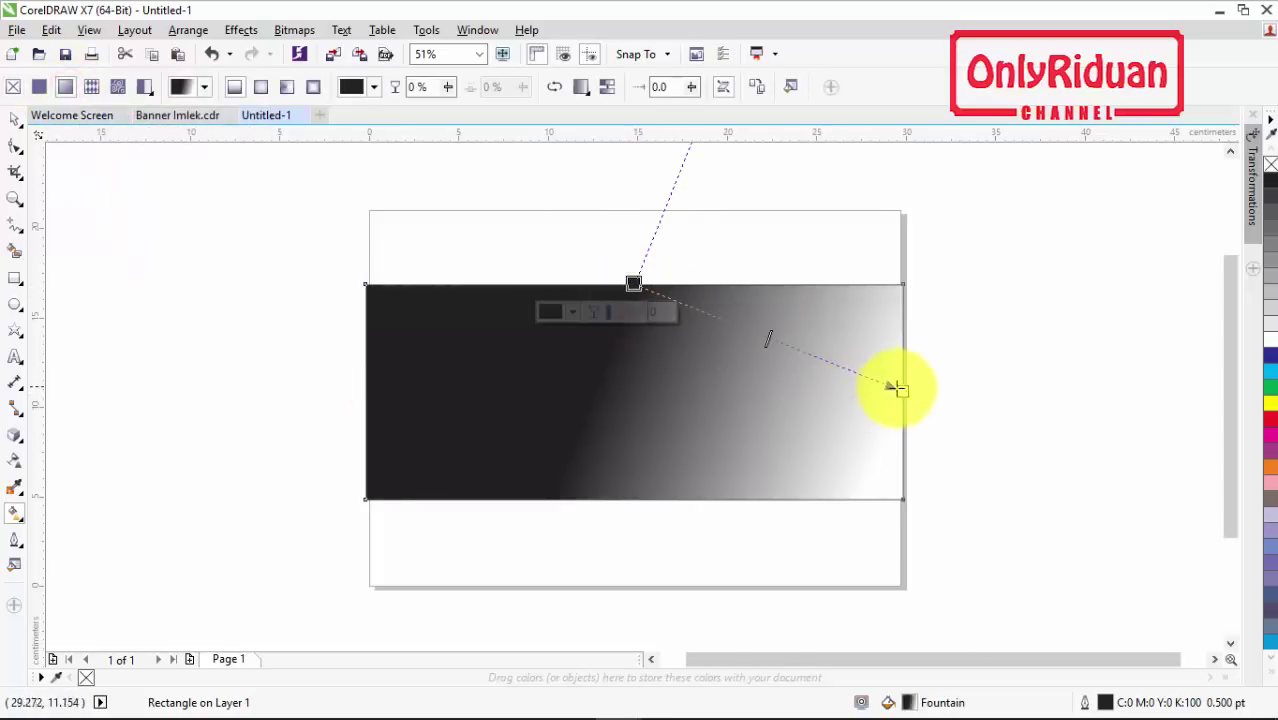
drag(900, 390, 633, 498)
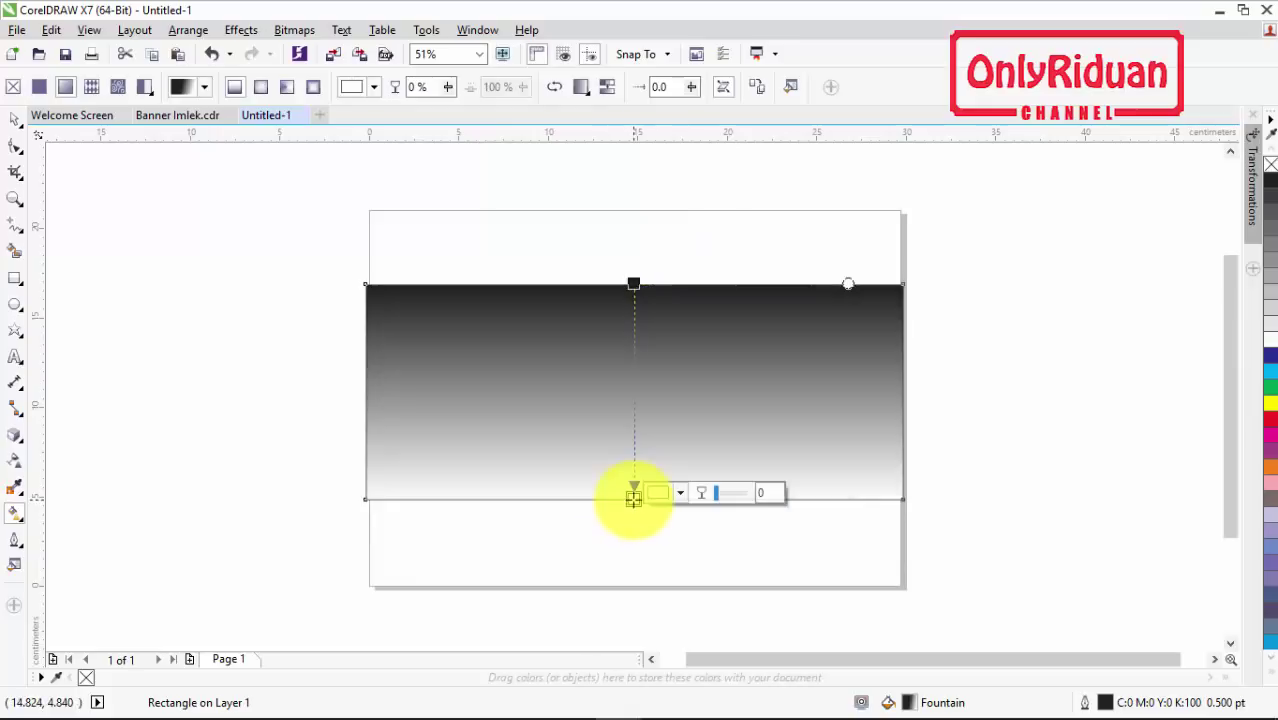
Set the gradient's upper color node to red (C0 M100 Y100 K0), sampled from the color palette
click(634, 283)
click(682, 277)
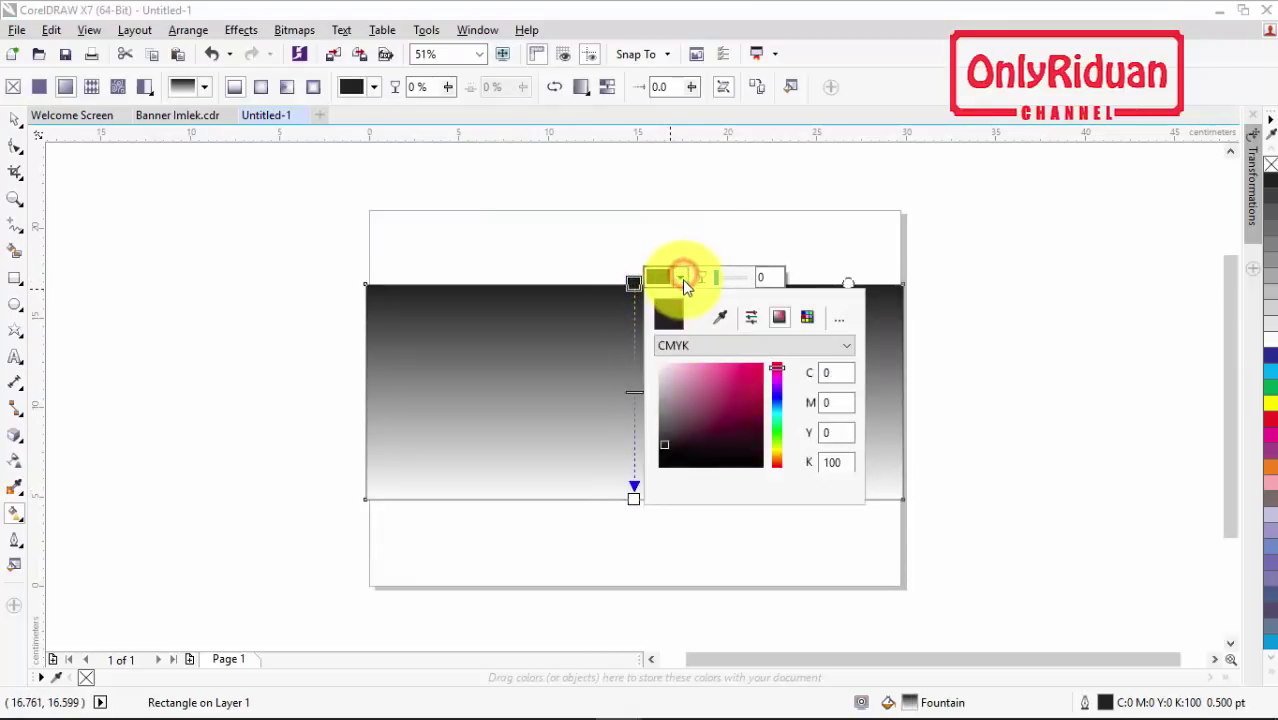
click(719, 317)
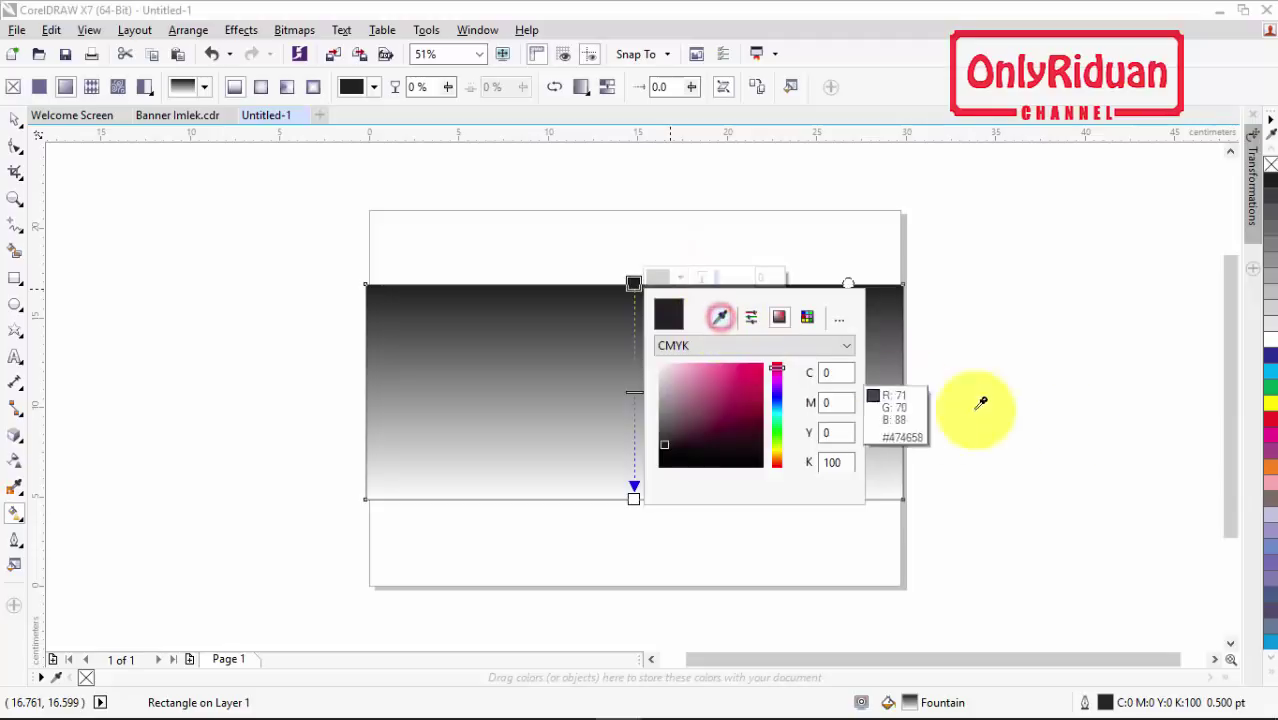
click(1266, 415)
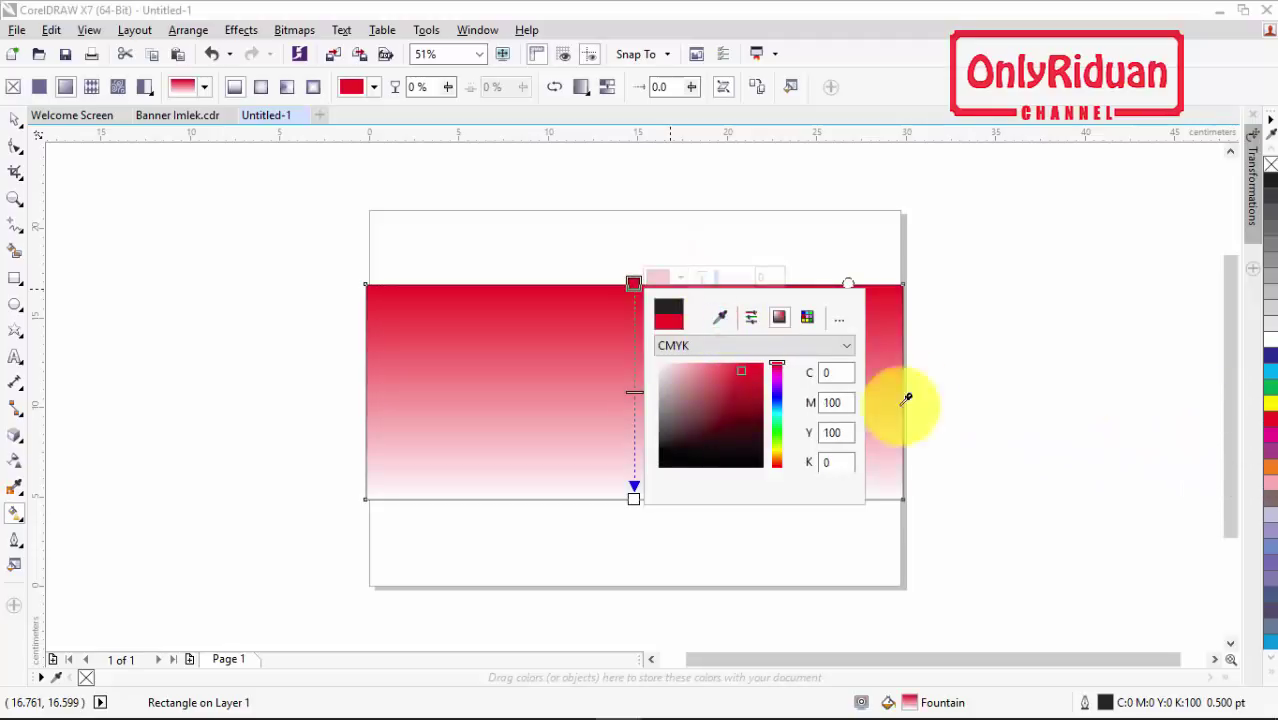
Set the gradient's lower color node to yellow (C0 M0 Y100 K0), sampled from the color palette
click(645, 502)
click(634, 498)
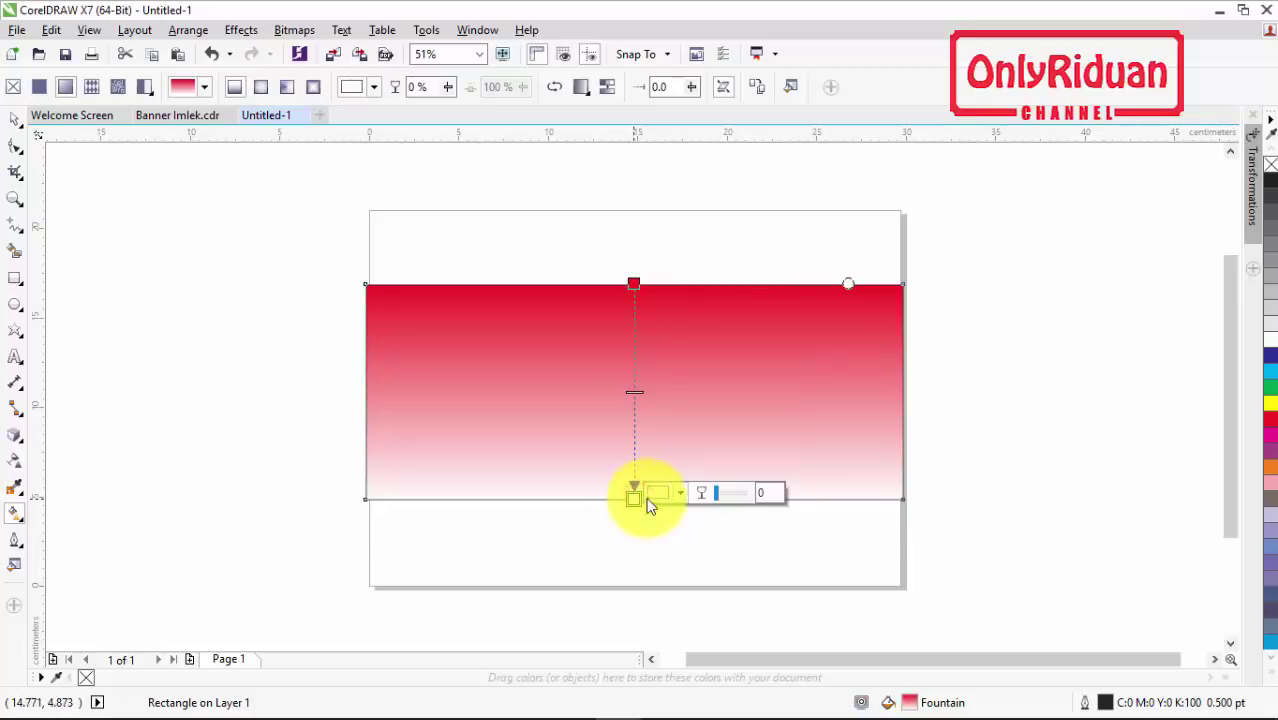
click(679, 494)
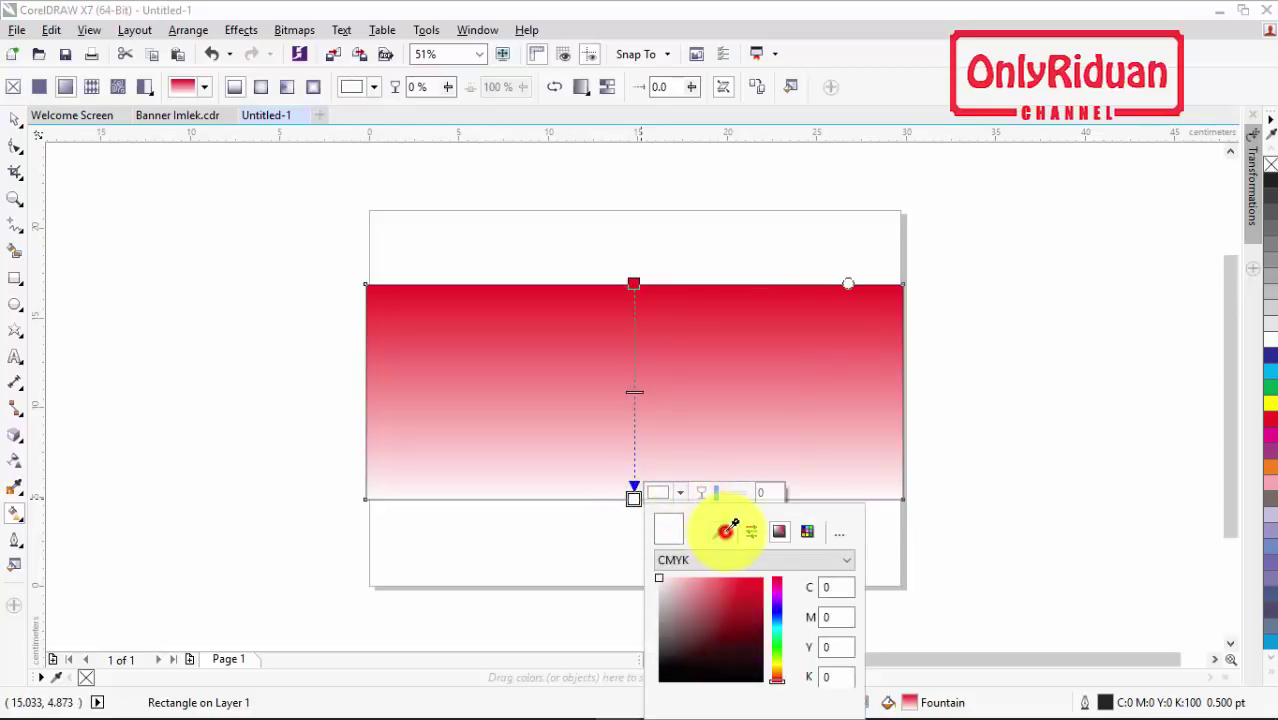
click(725, 529)
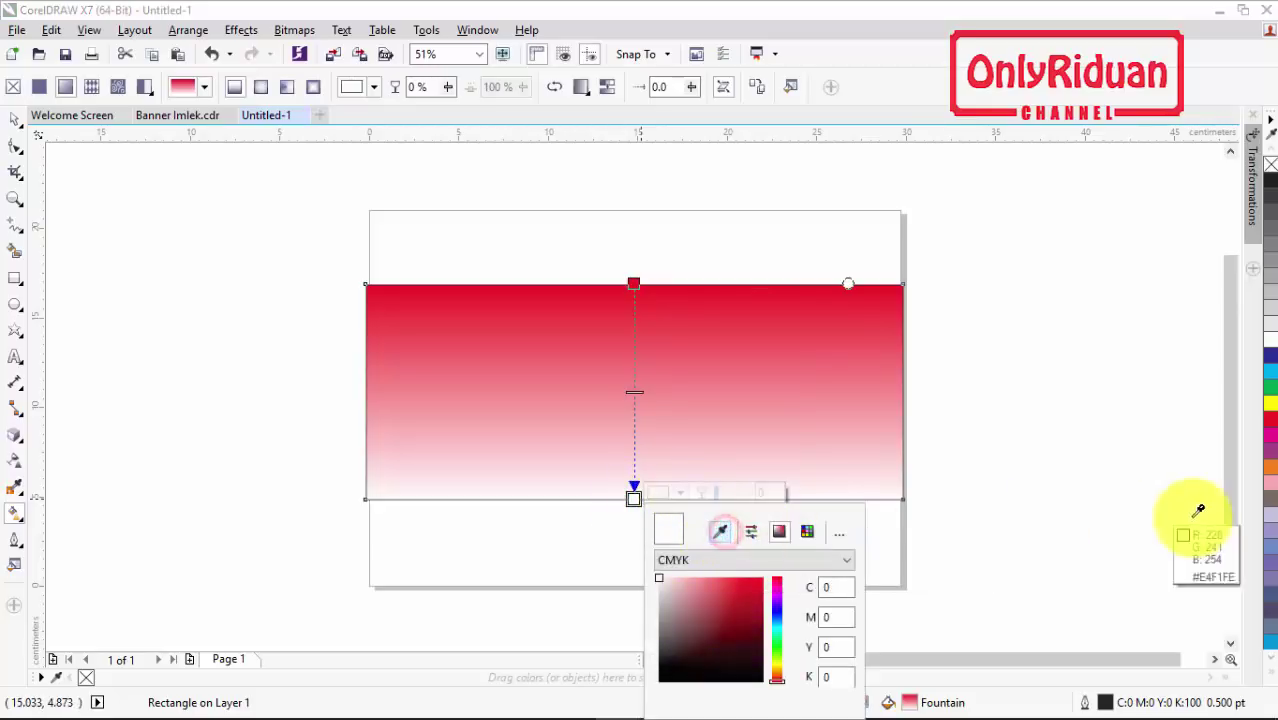
click(1270, 404)
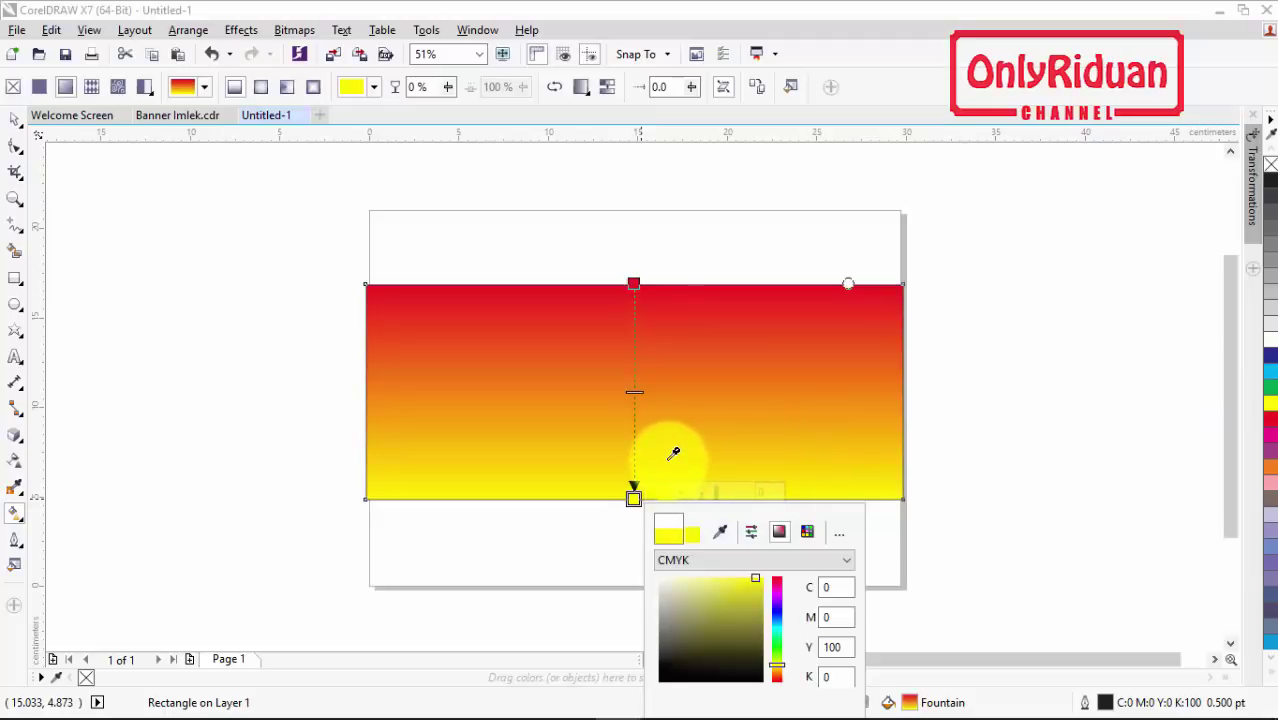
Adjust the gradient by lowering its midpoint, moving the red node inside the rectangle and extending the yellow node below its bottom edge
click(638, 391)
drag(635, 393, 633, 454)
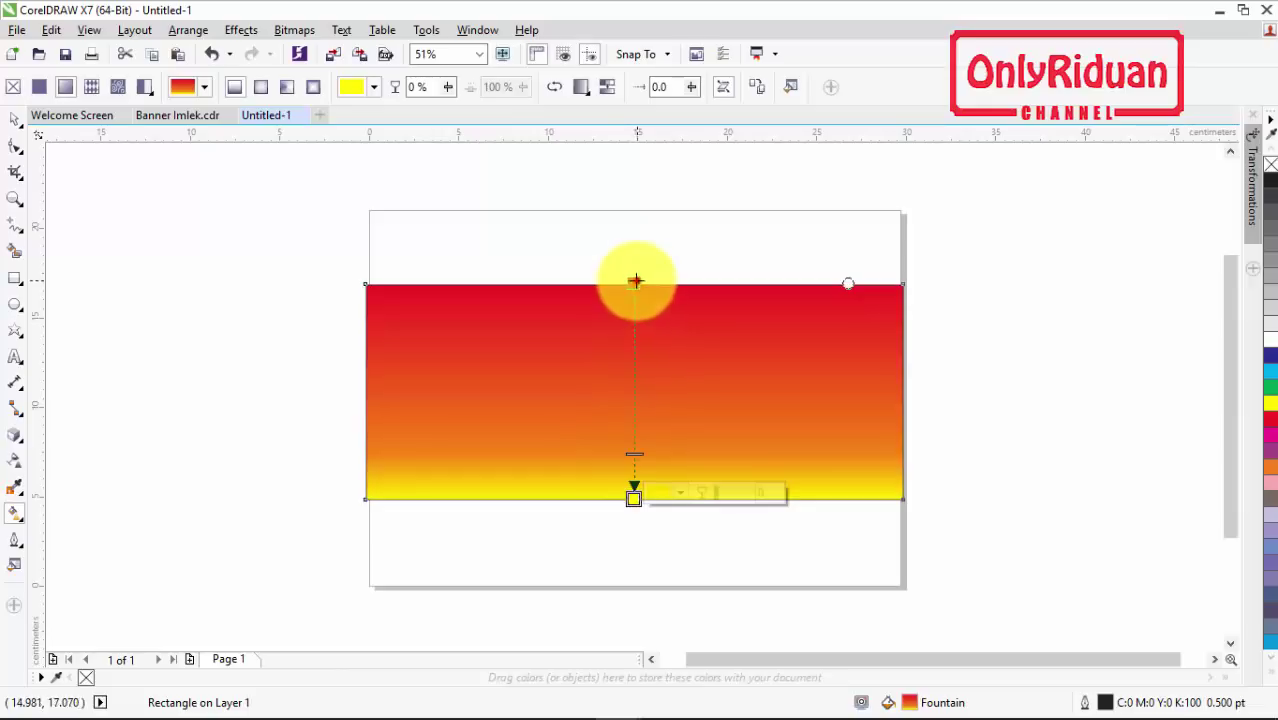
drag(633, 283, 633, 327)
drag(635, 462, 634, 429)
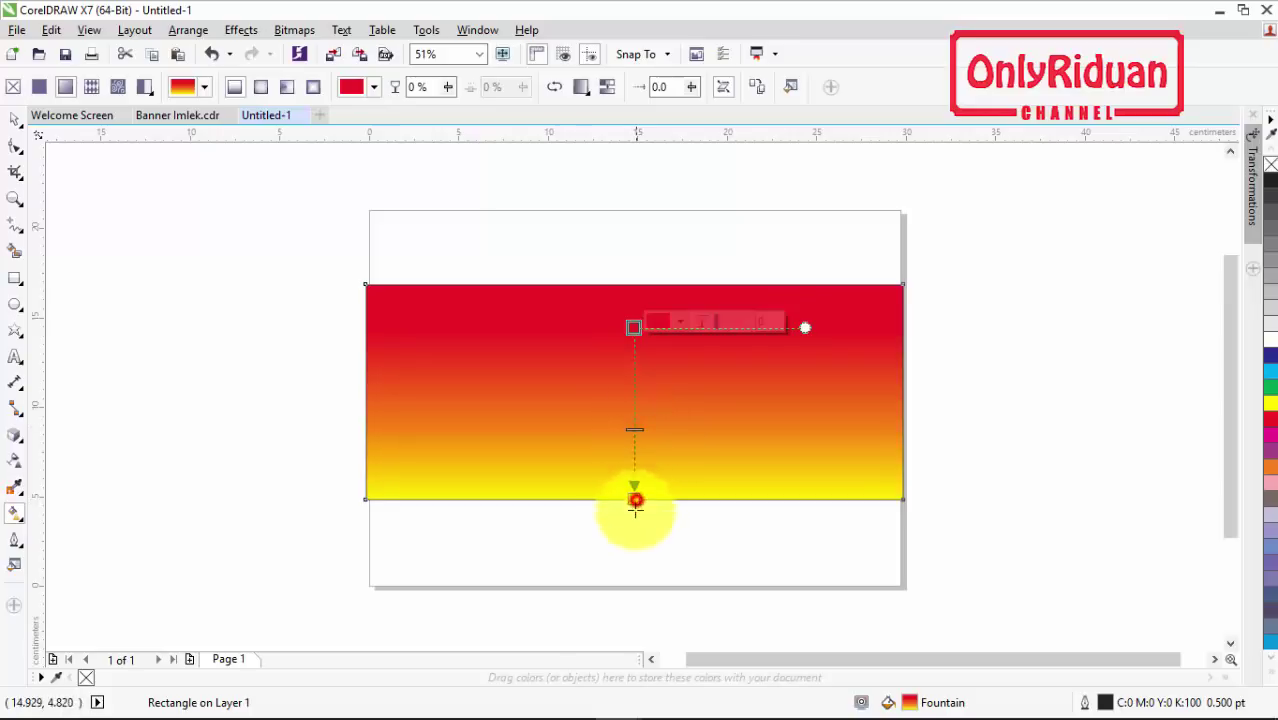
drag(636, 499, 633, 544)
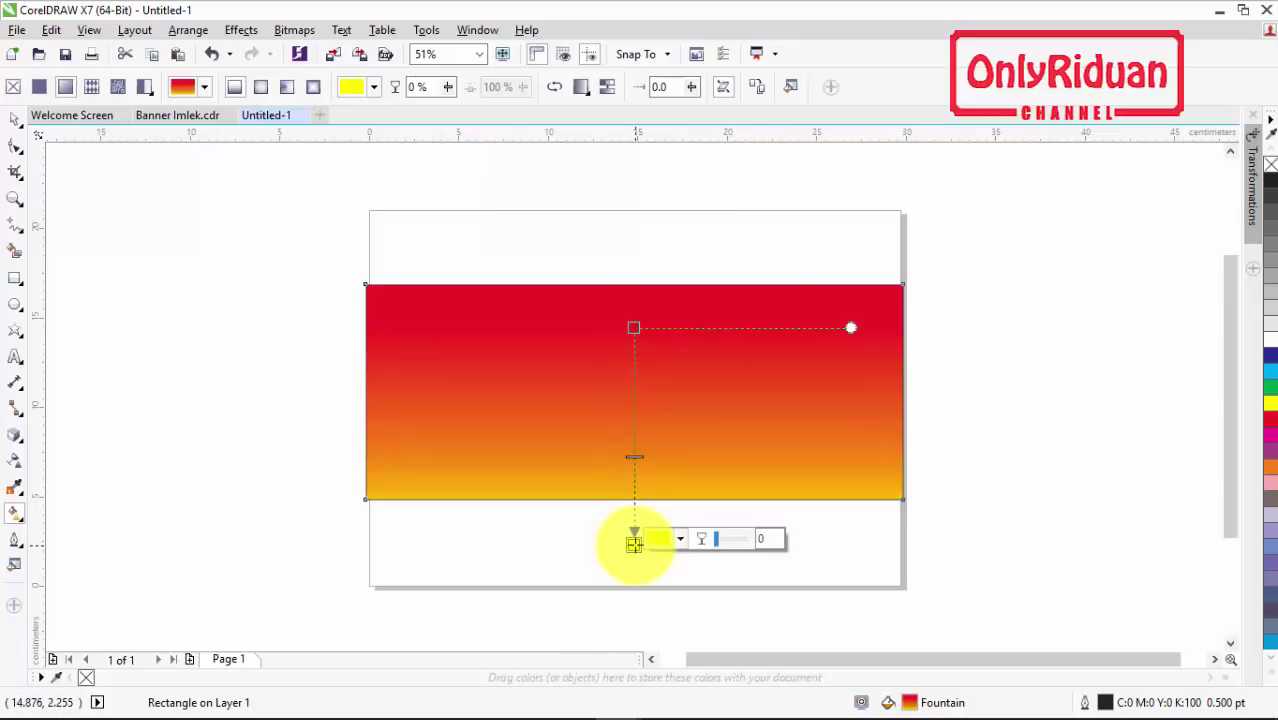
click(15, 119)
click(152, 244)
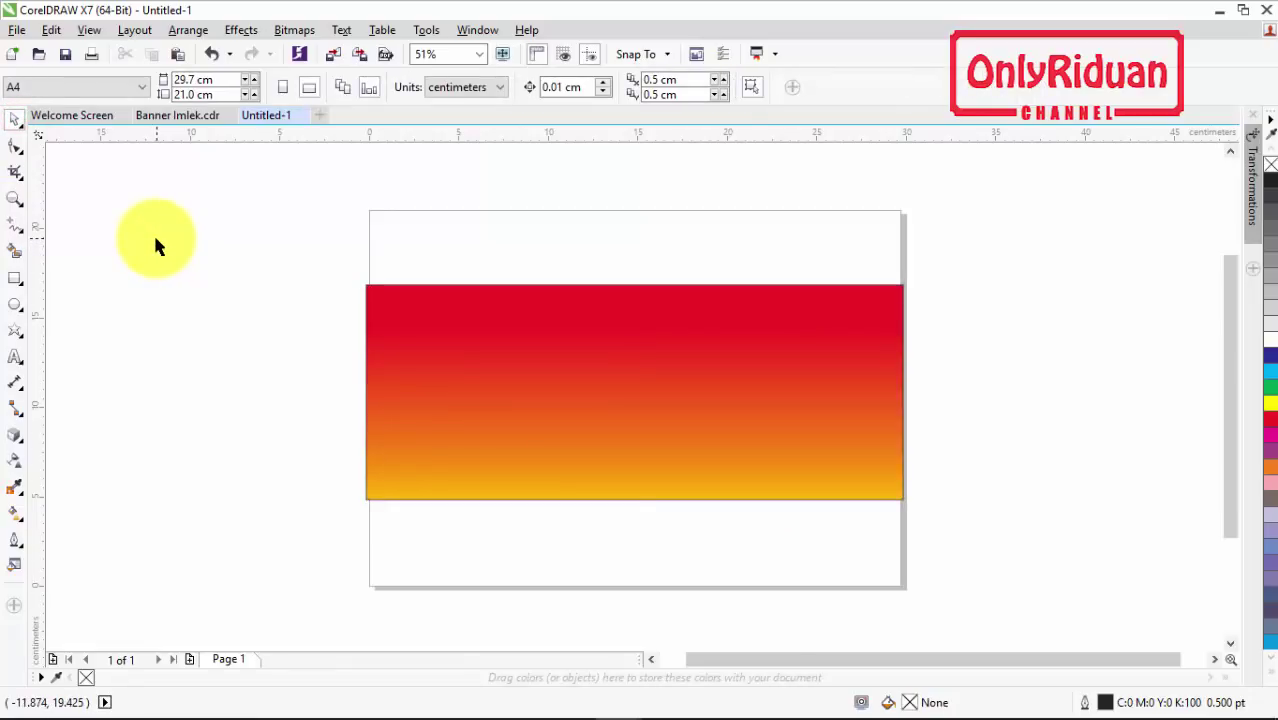
Import design-festival-budaya-tionghoa.png and place it at the banner's upper-right corner, about 15.5 cm wide by 8.1 cm high
click(18, 32)
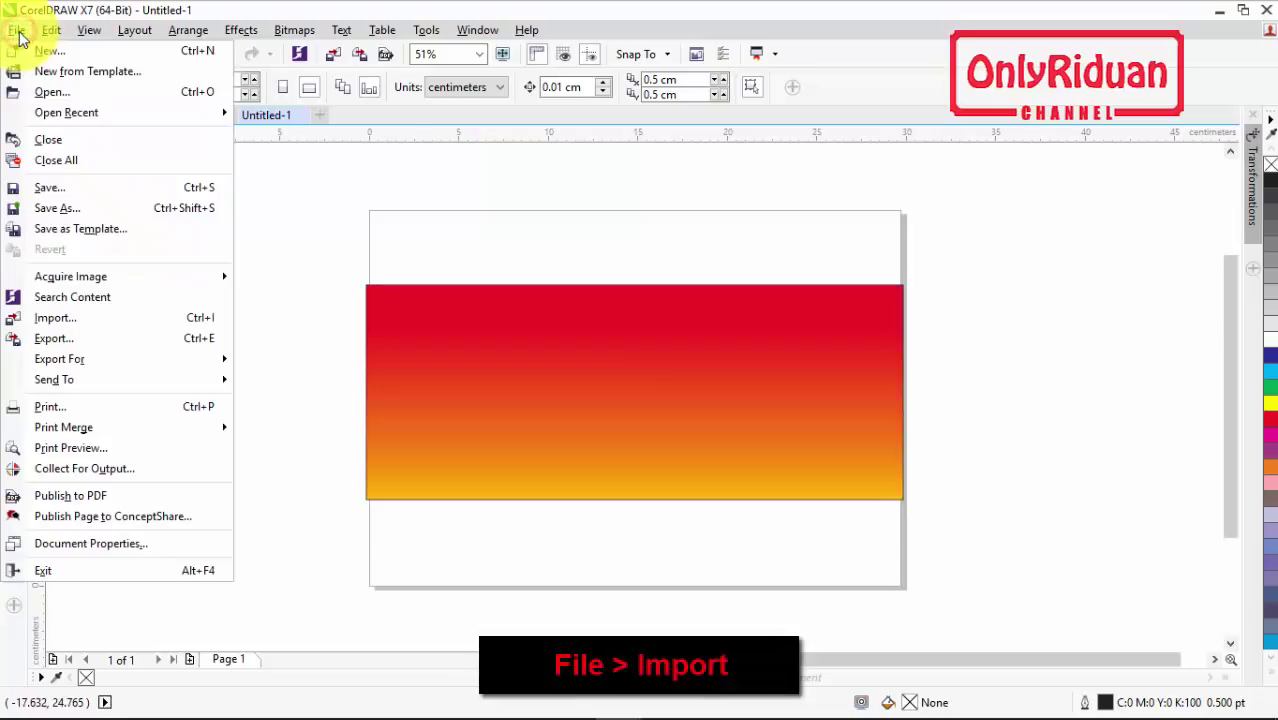
click(55, 318)
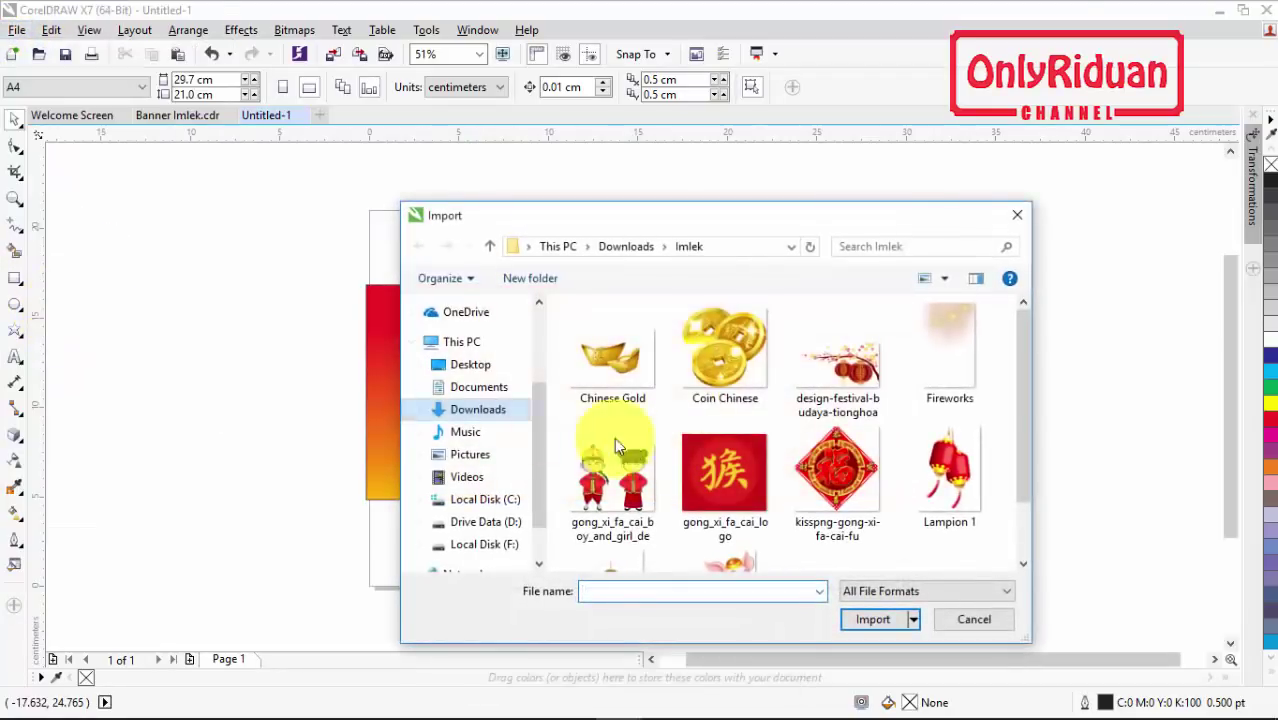
click(858, 415)
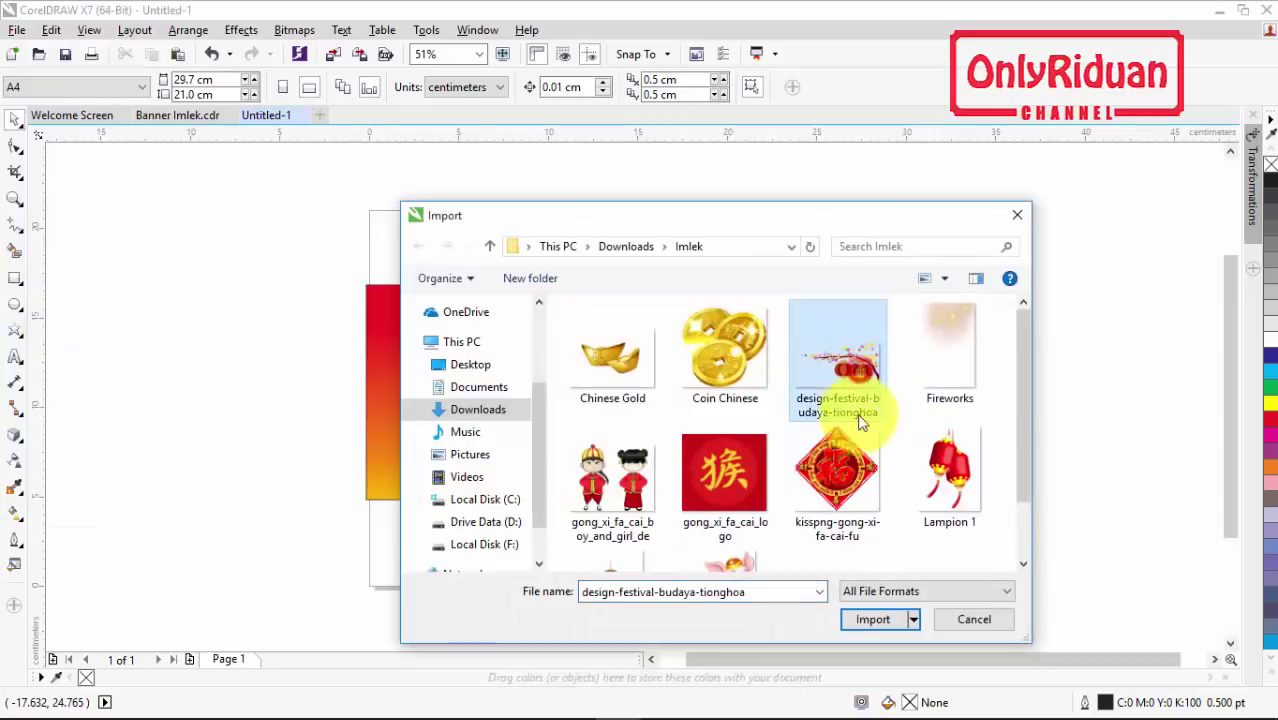
click(873, 621)
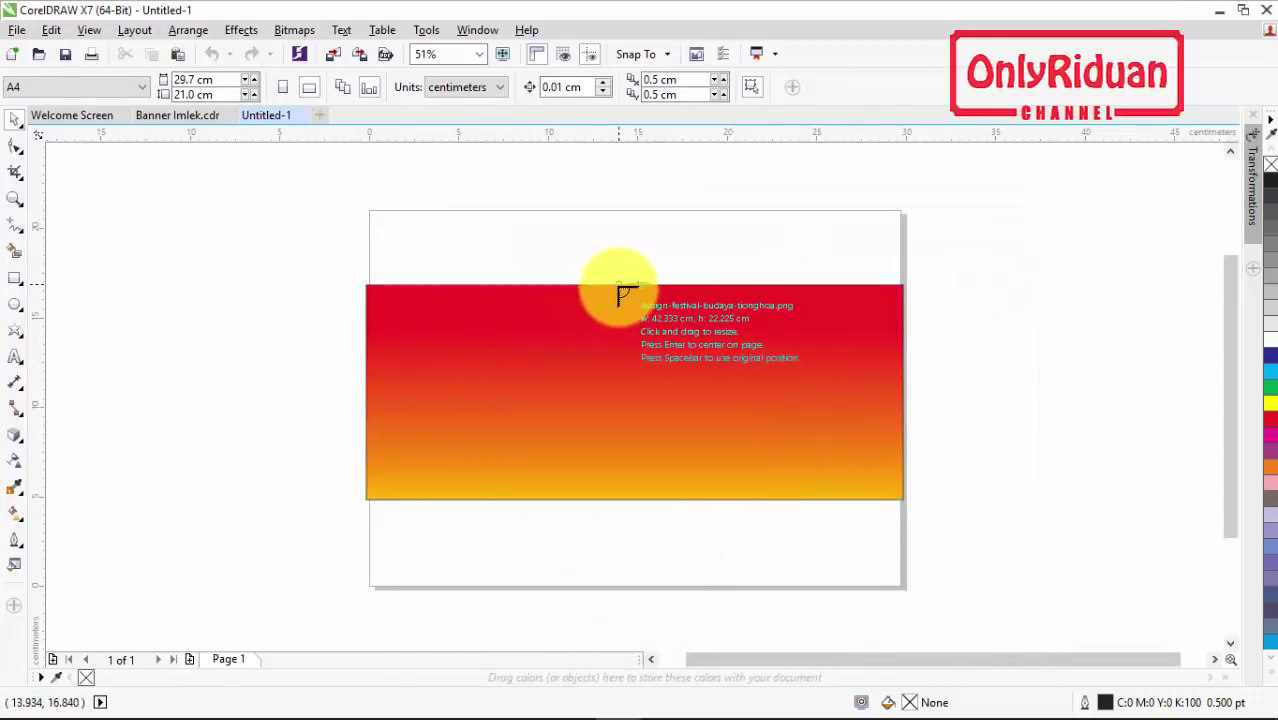
drag(728, 352, 902, 436)
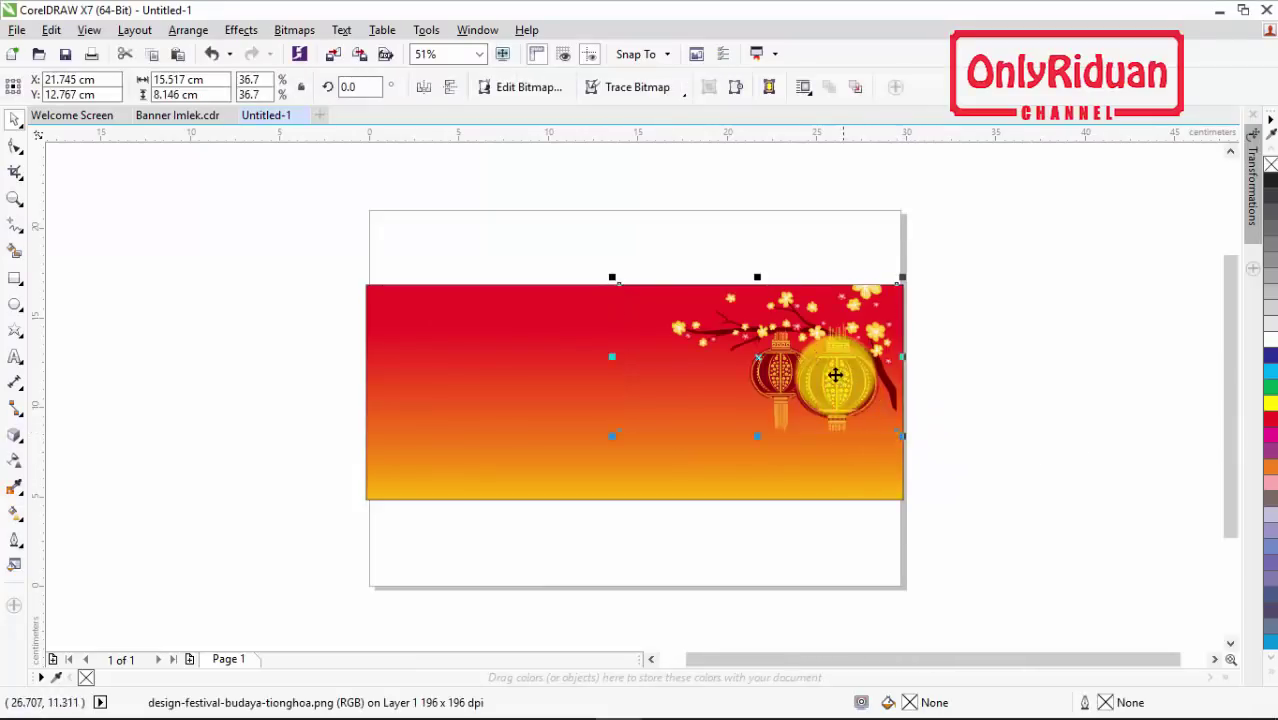
Enlarge the blossom-and-lantern image to about 15.8 × 8.3 cm so that its branch meets the banner's right edge
scroll(836, 374, up, 3)
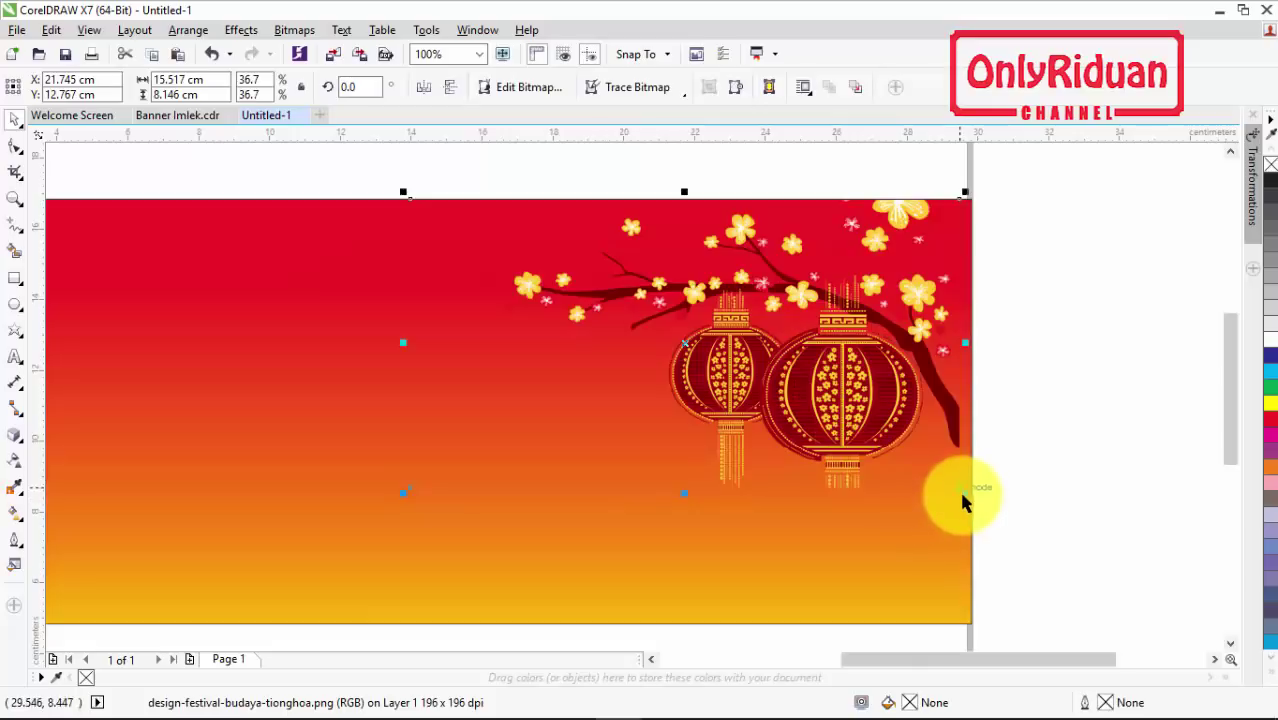
drag(963, 493, 970, 508)
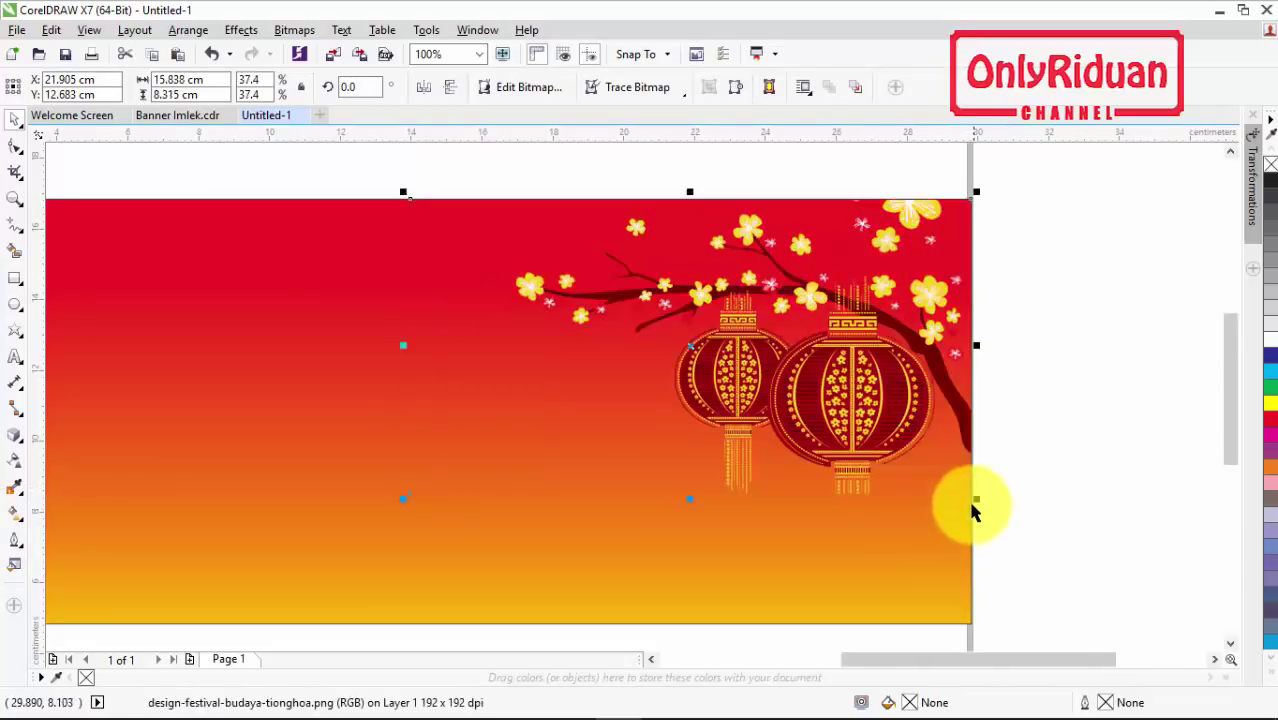
scroll(842, 377, down, 3)
scroll(836, 382, up, 2)
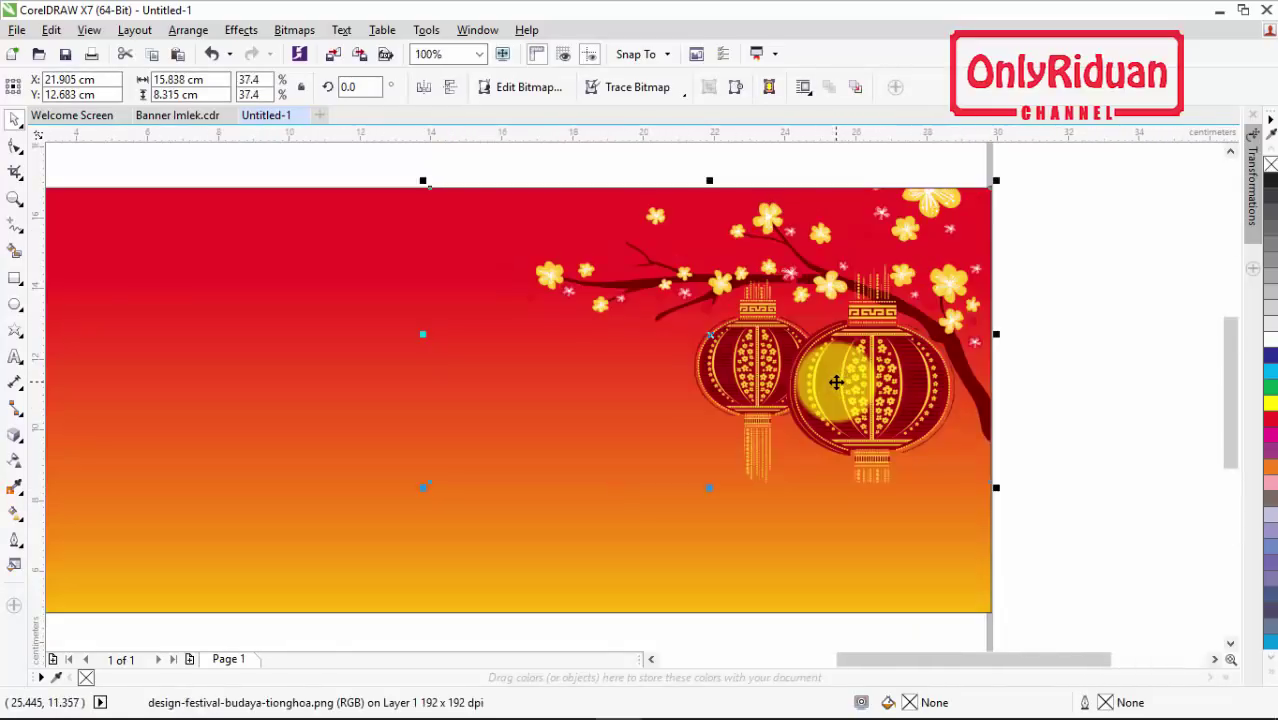
scroll(834, 378, down, 1)
Import Tirai Merah.png and place it along the banner's top edge, about 18.7 cm wide by 2 cm high
click(17, 30)
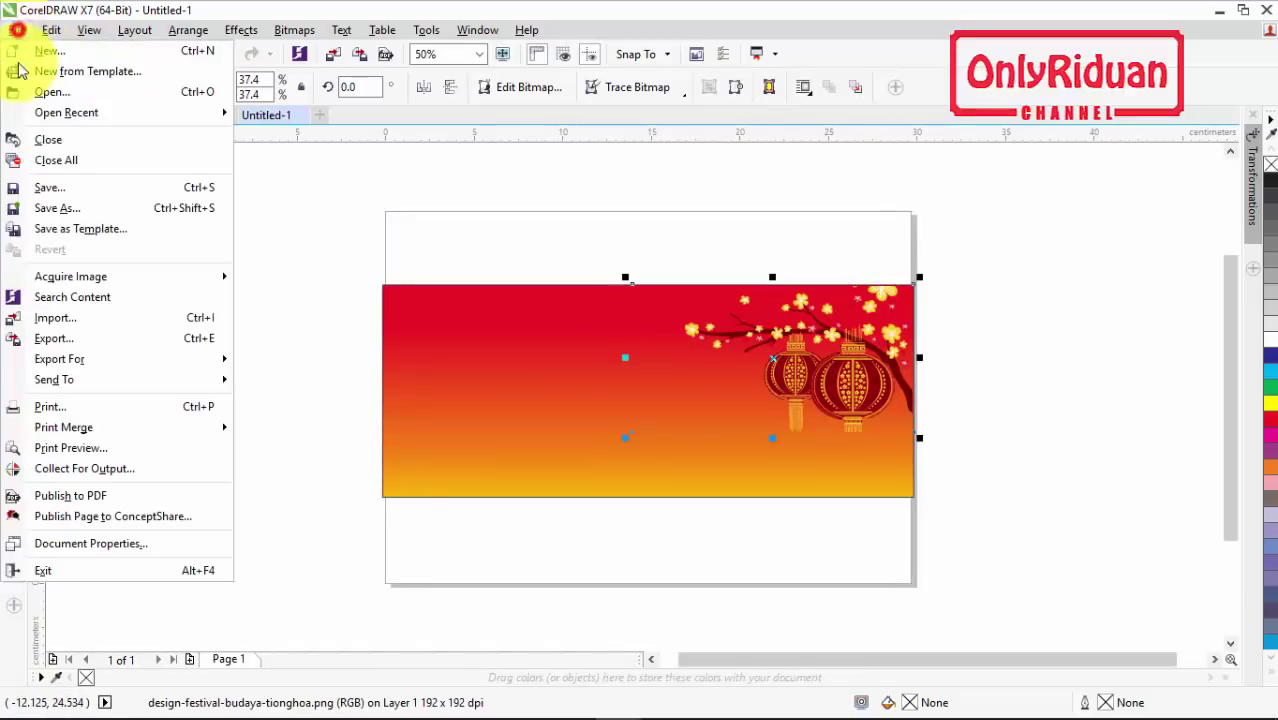
click(44, 314)
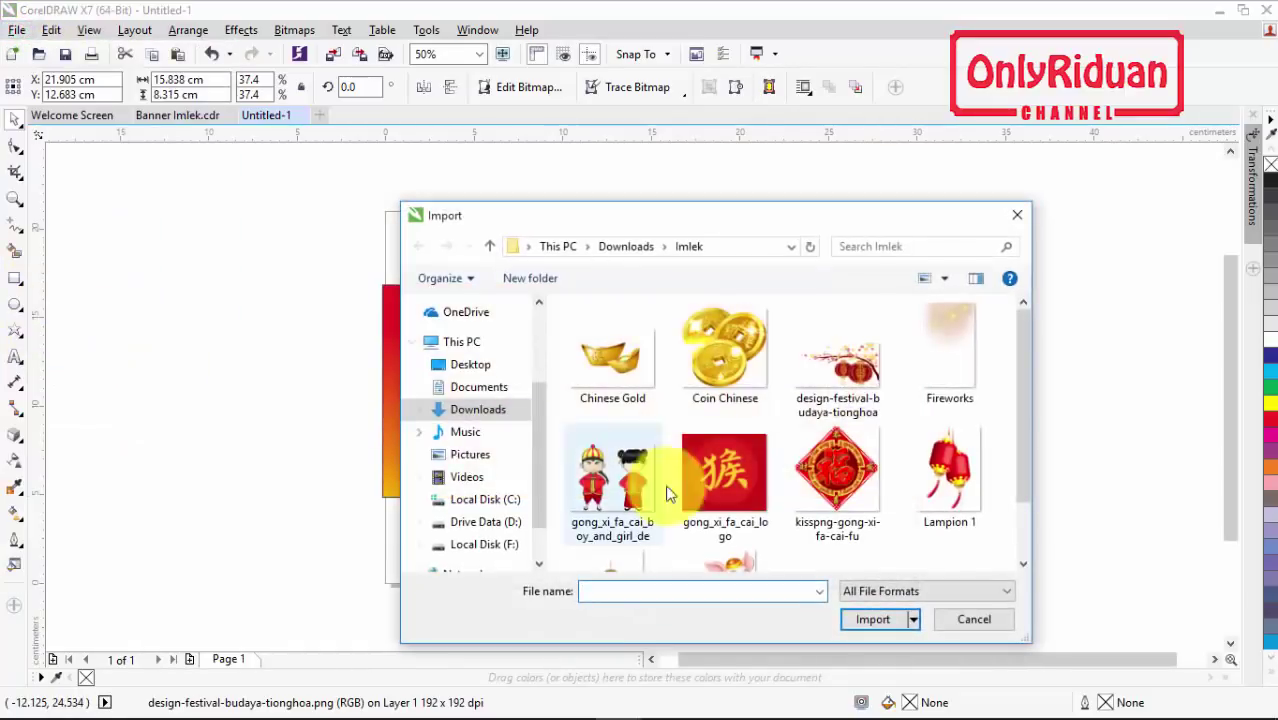
drag(1025, 392, 1024, 486)
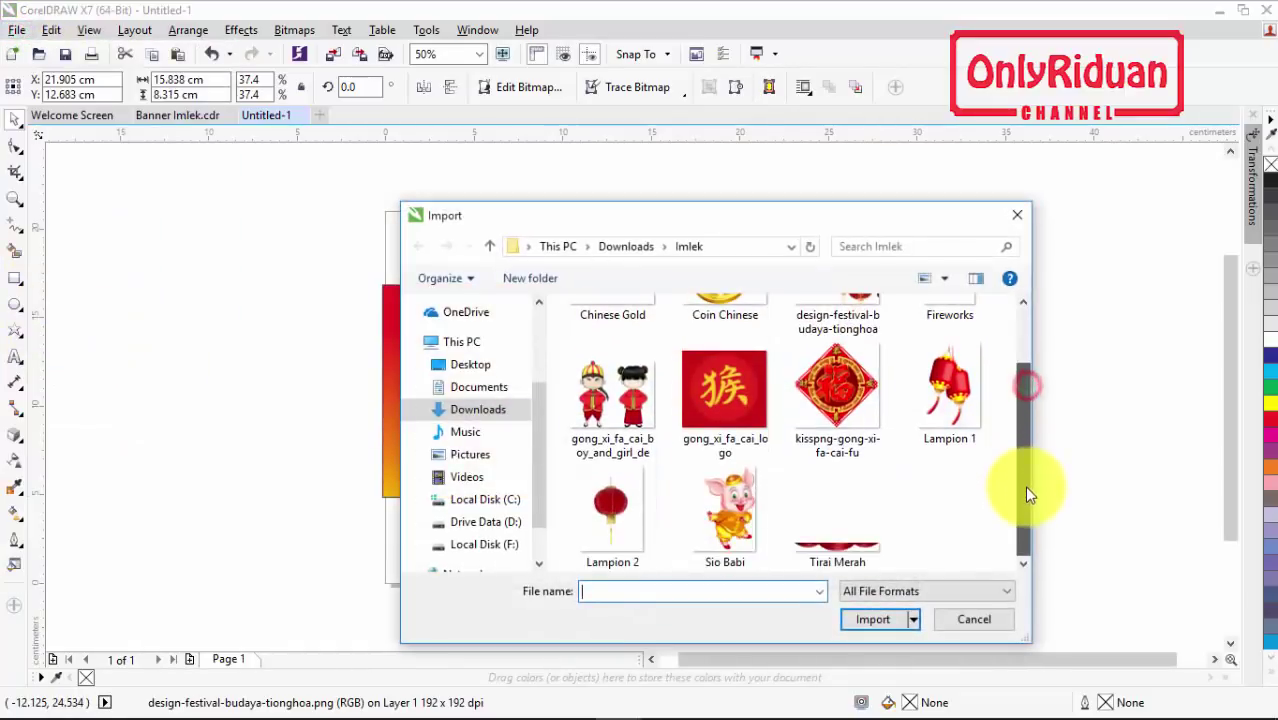
click(846, 550)
click(870, 620)
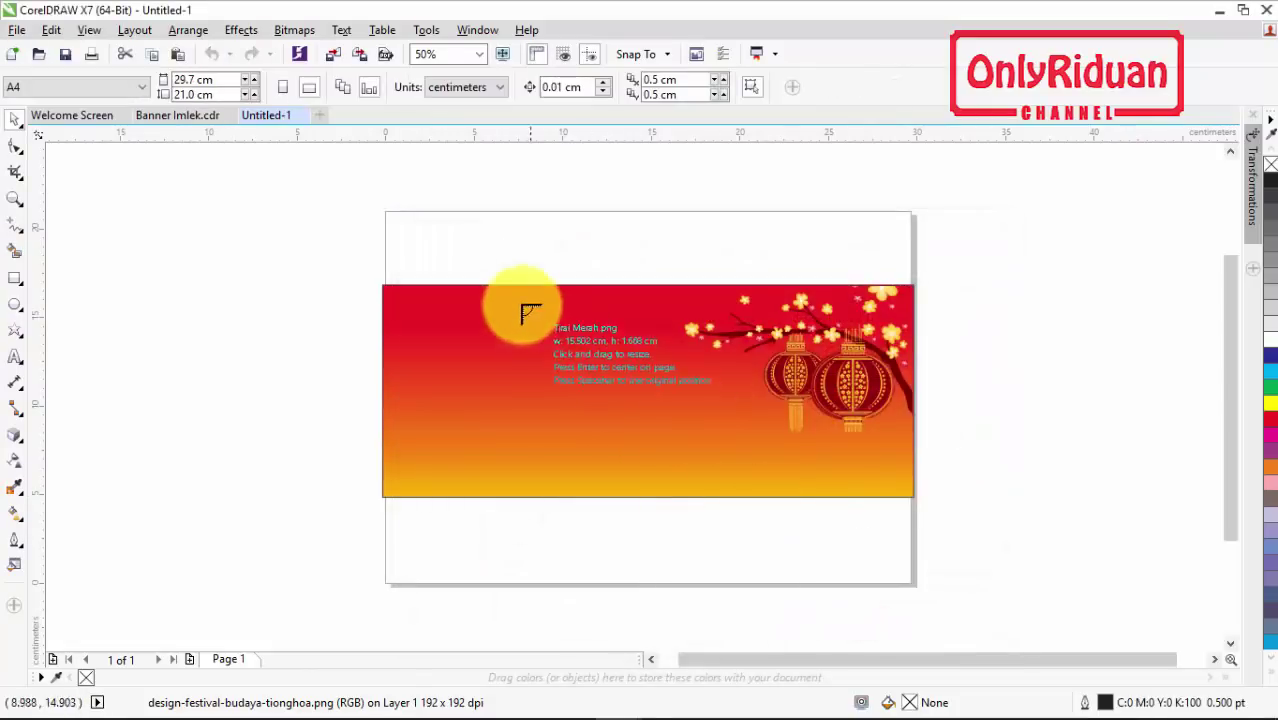
drag(487, 287, 815, 348)
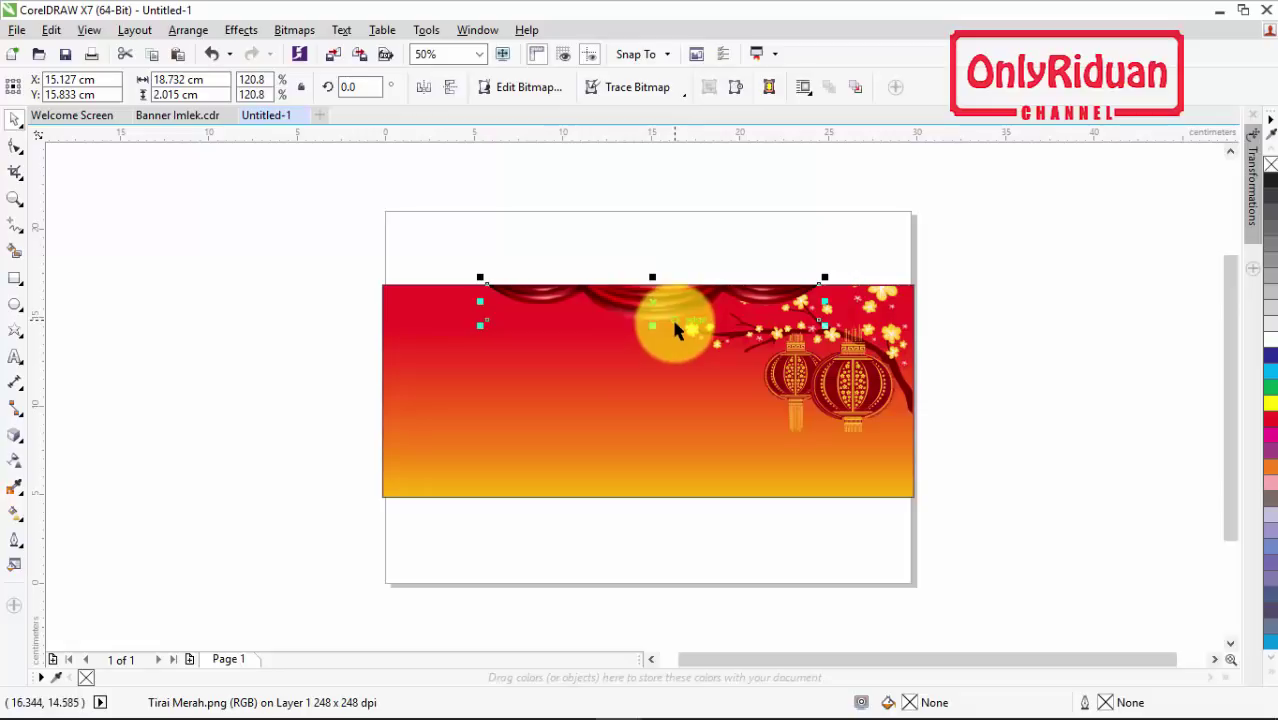
Shrink the blossom-and-lantern image toward the banner's upper-right corner
scroll(666, 310, up, 2)
scroll(672, 308, down, 2)
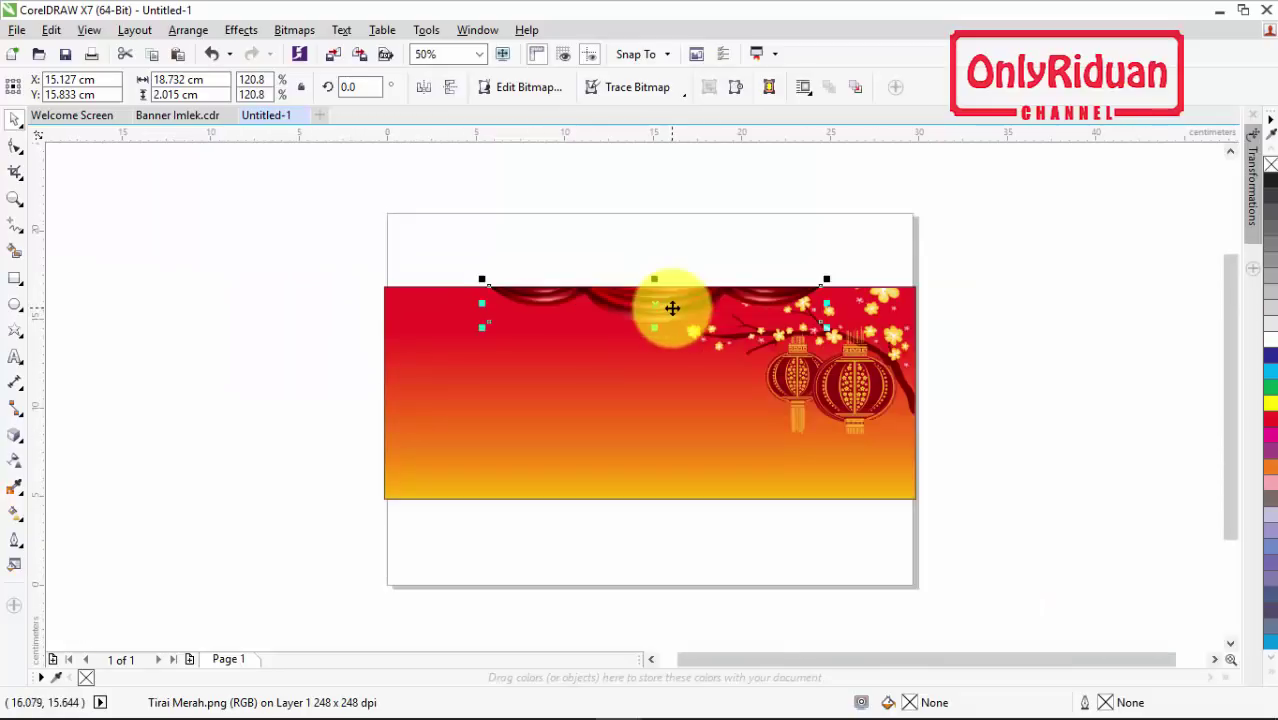
drag(838, 343, 633, 316)
Center the red curtain horizontally on the gradient rectangle
click(633, 316)
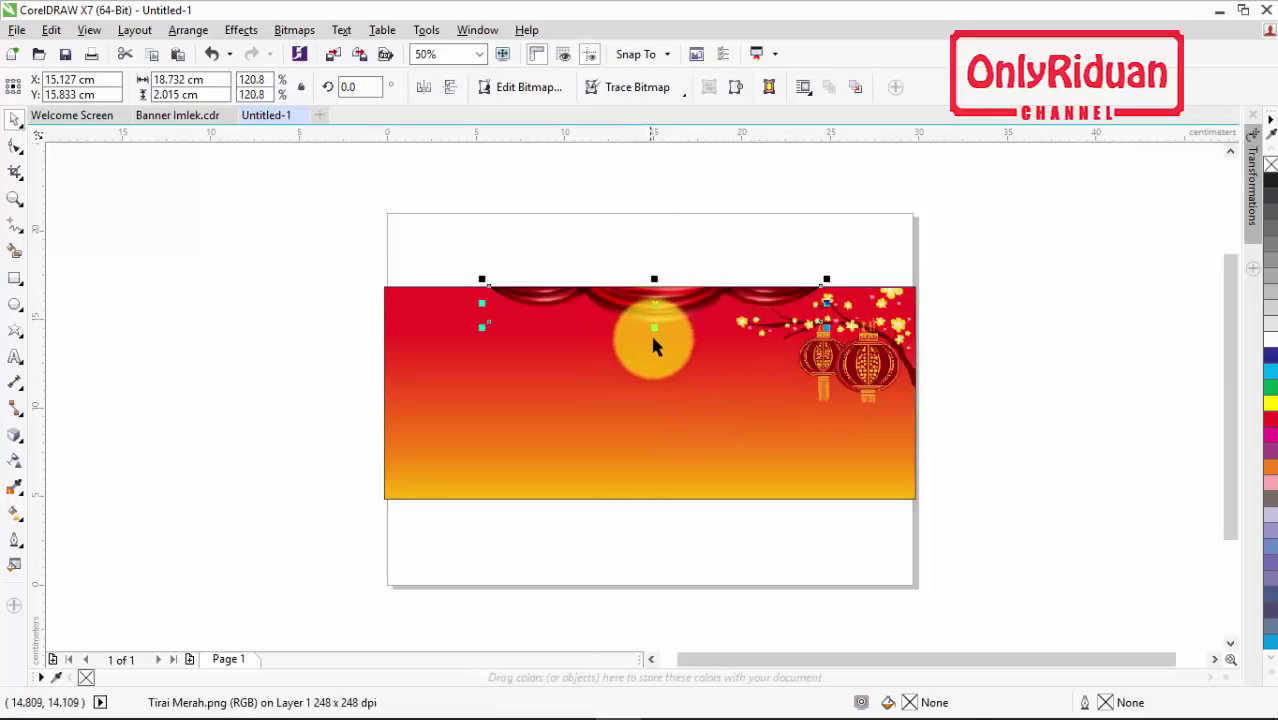
drag(662, 356, 630, 392)
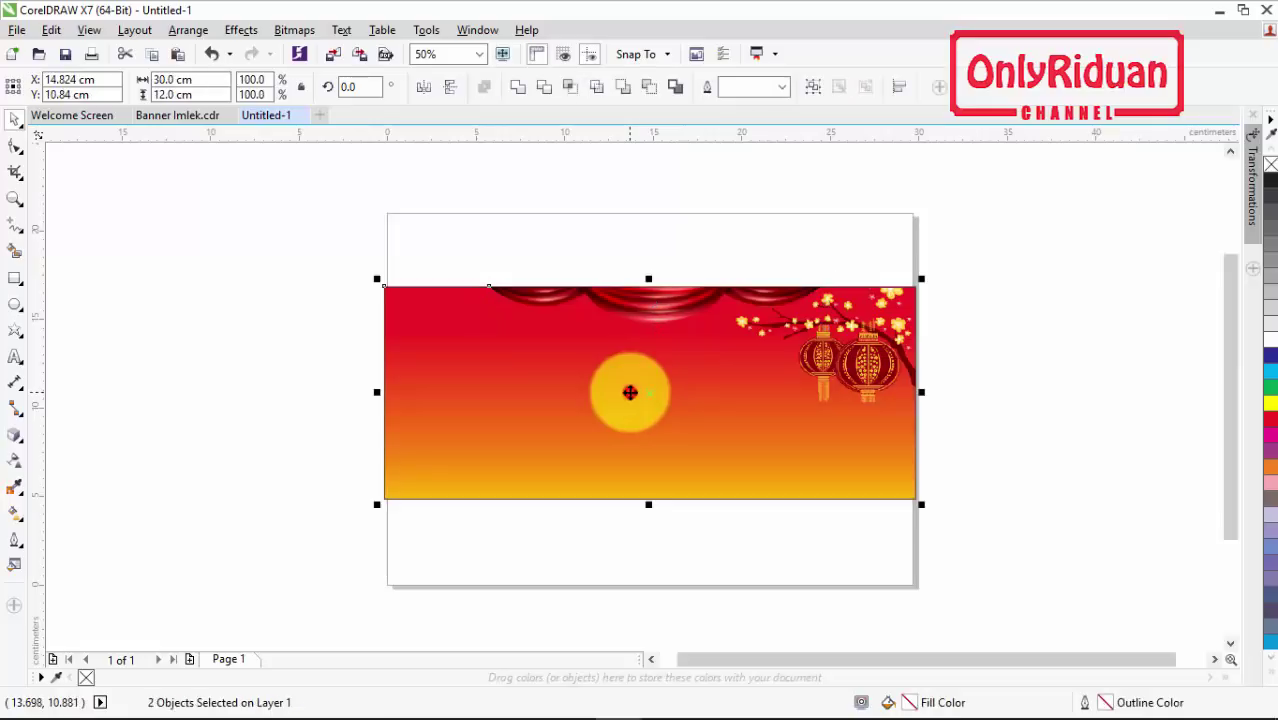
click(1027, 350)
click(650, 318)
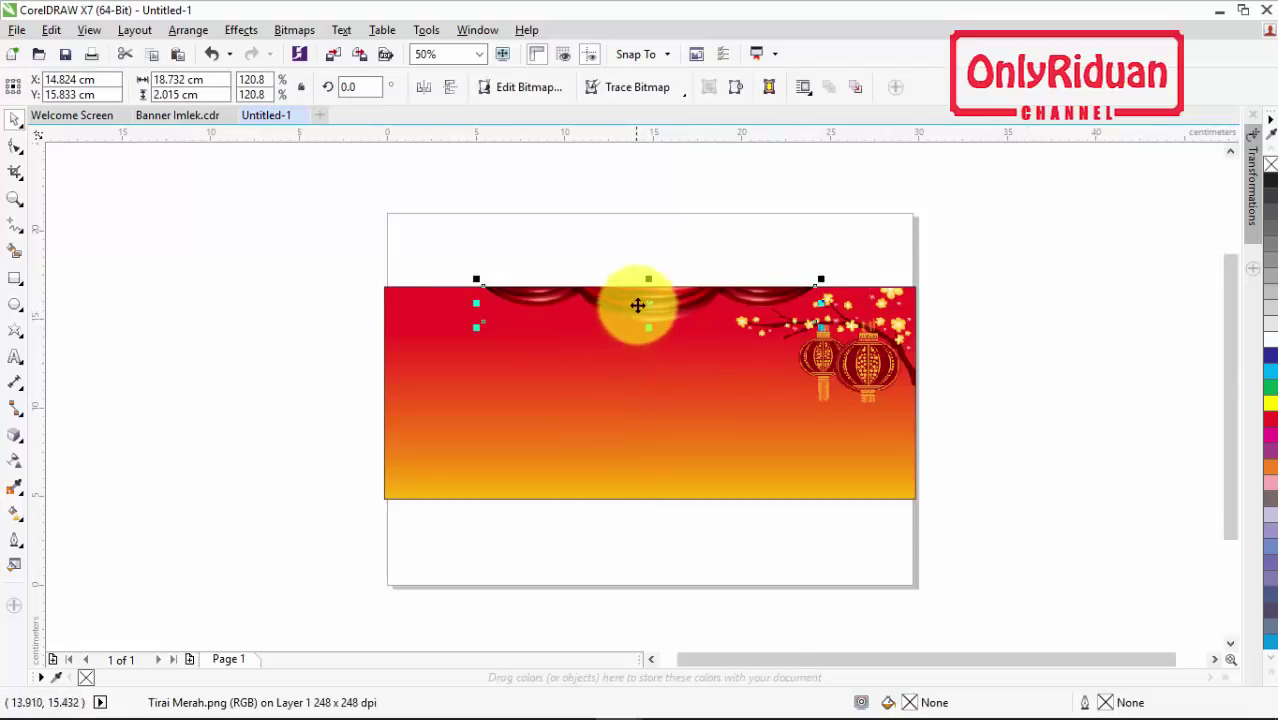
Add a drop shadow to the curtain using the Small Glow preset and set its color to dark gray
scroll(638, 302, up, 1)
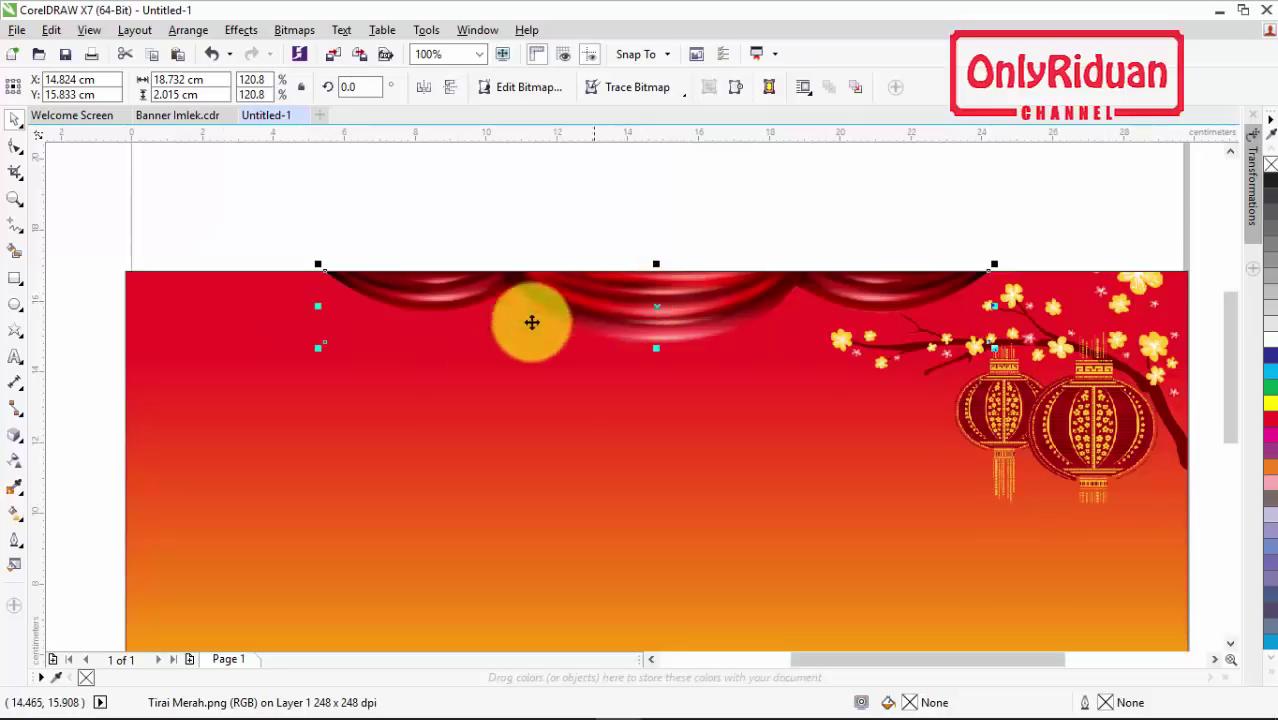
click(14, 436)
click(74, 433)
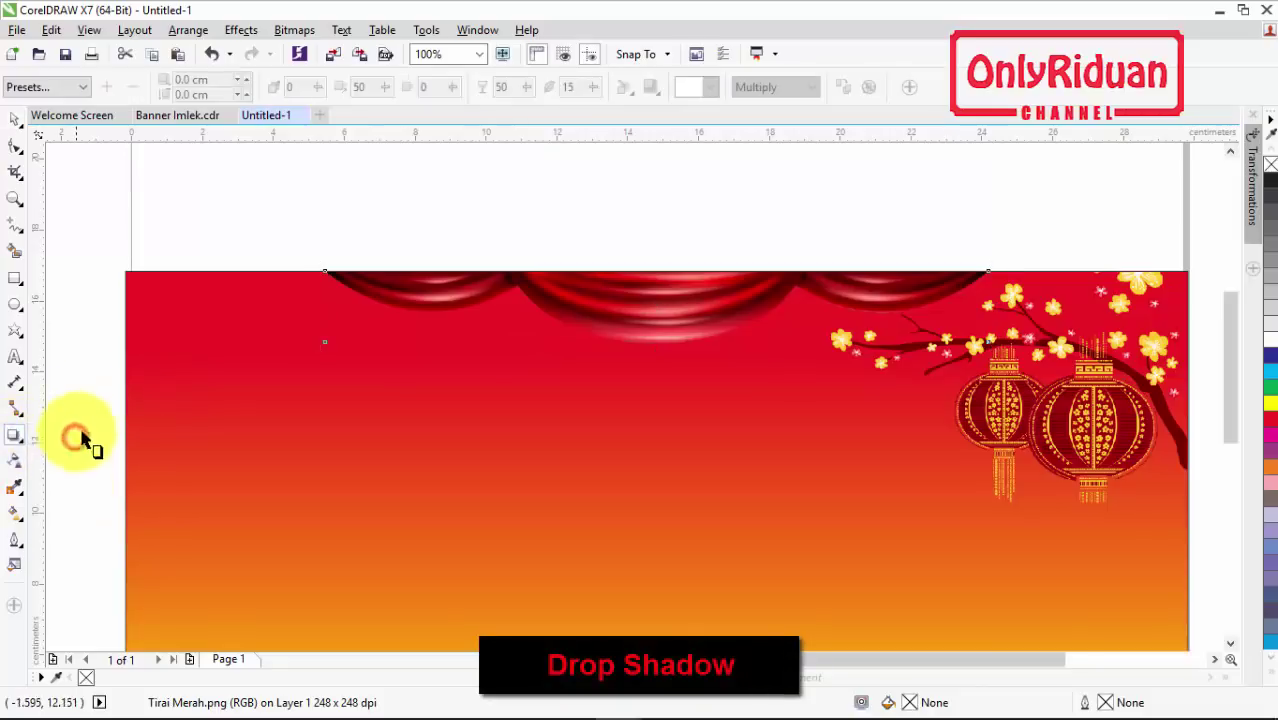
click(47, 87)
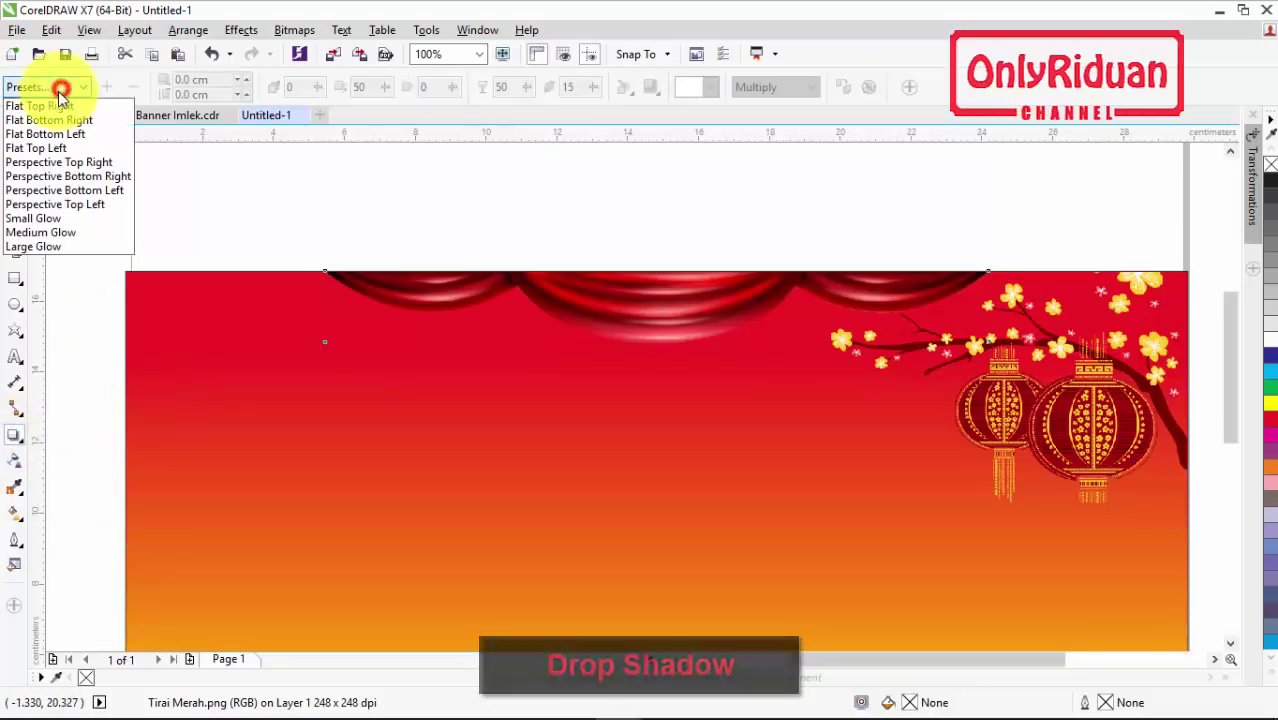
click(35, 218)
click(710, 87)
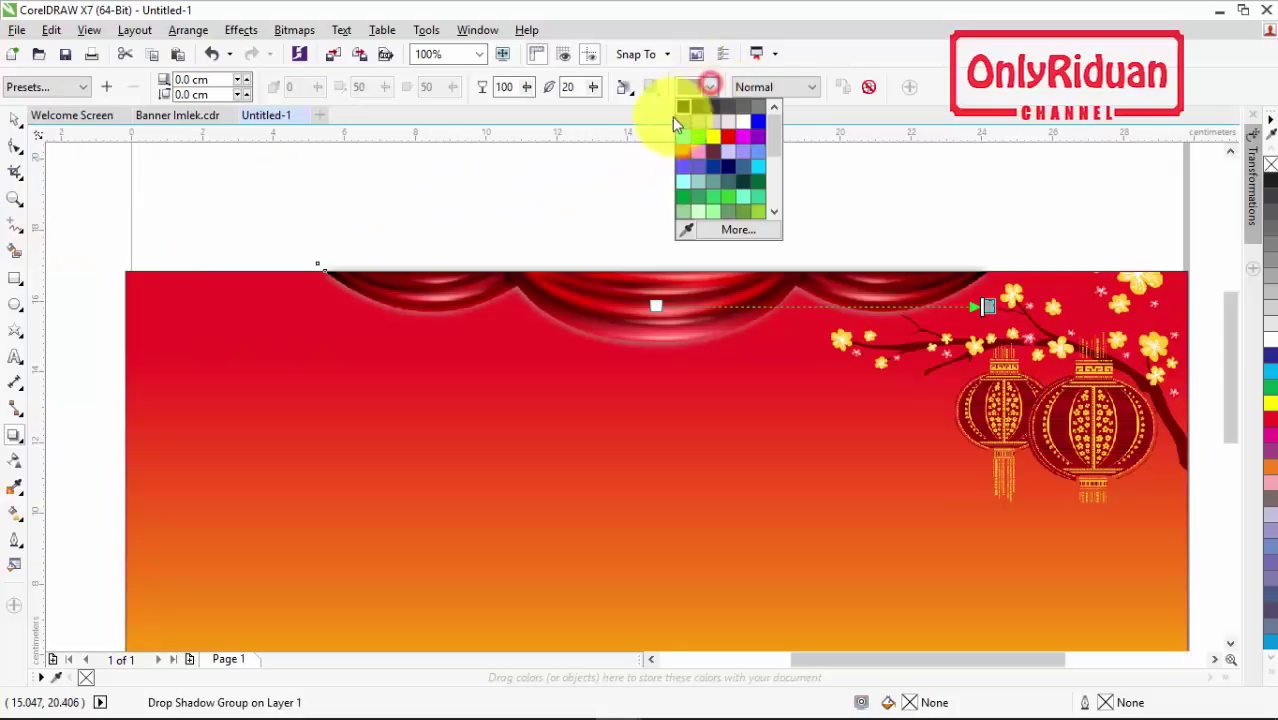
click(708, 108)
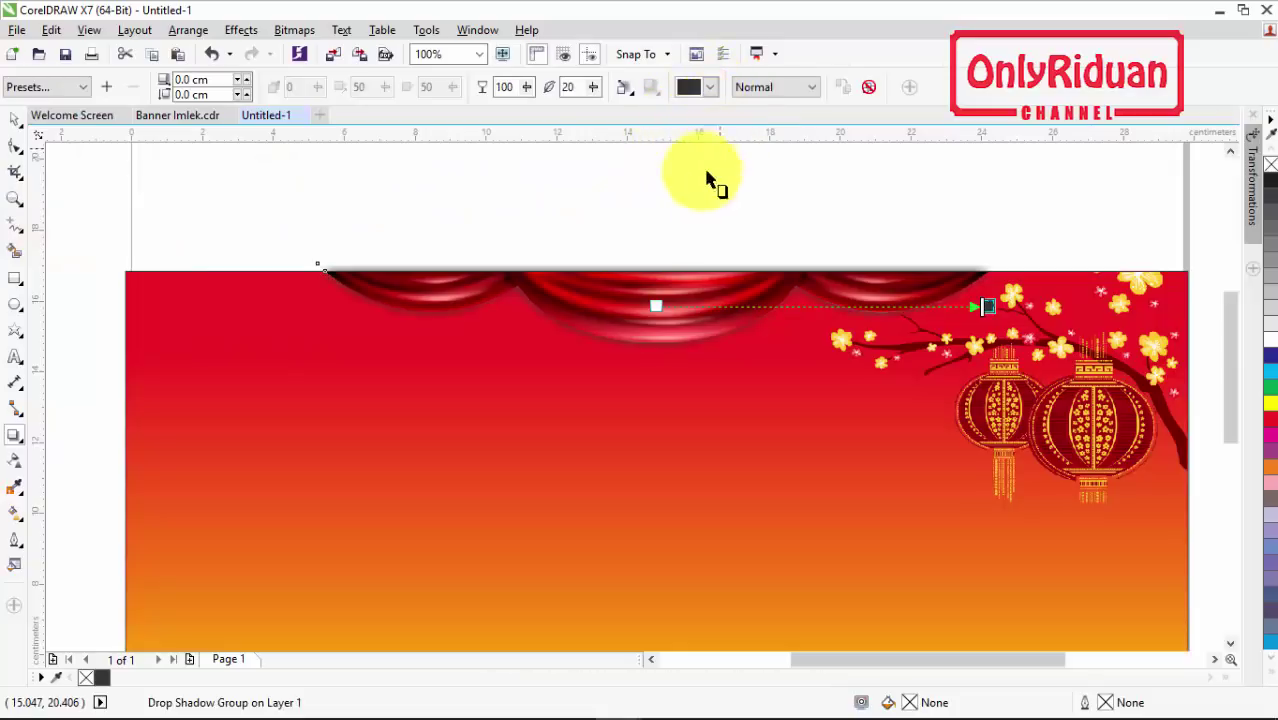
Change the curtain shadow's feathering direction so it spreads farther outward, and set its opacity to 54
click(624, 88)
click(627, 154)
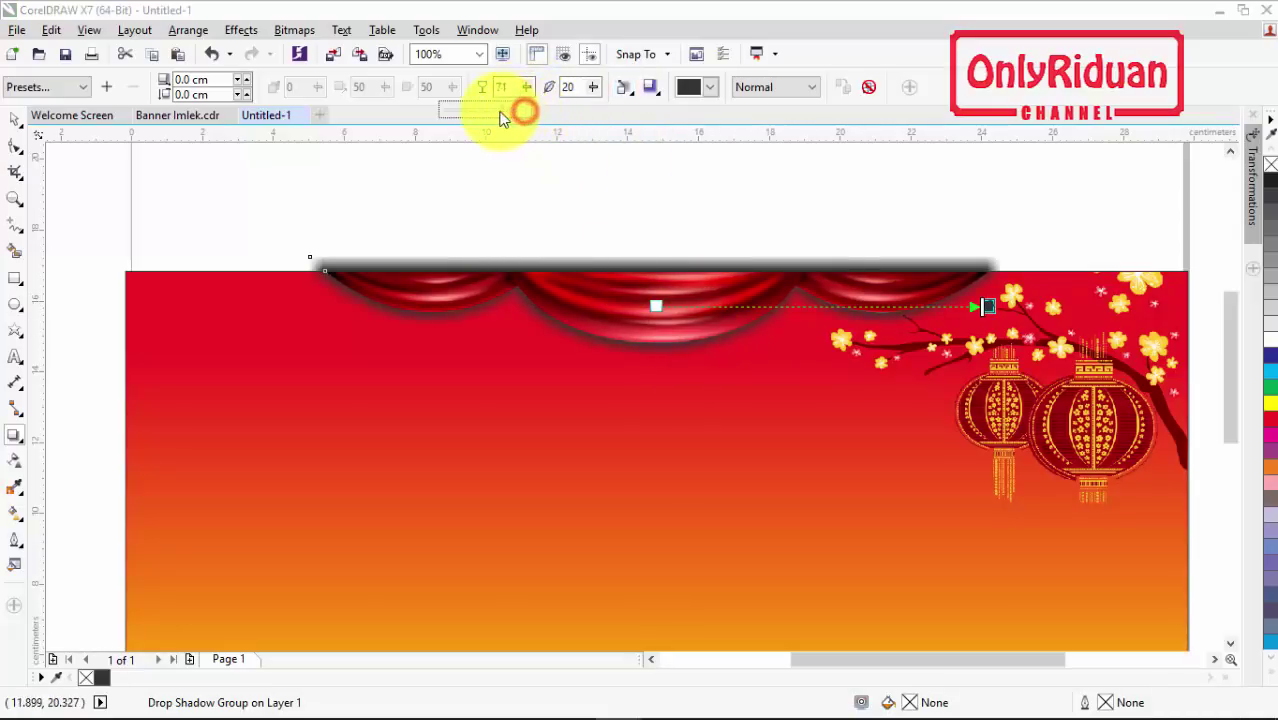
drag(503, 118, 496, 111)
click(497, 110)
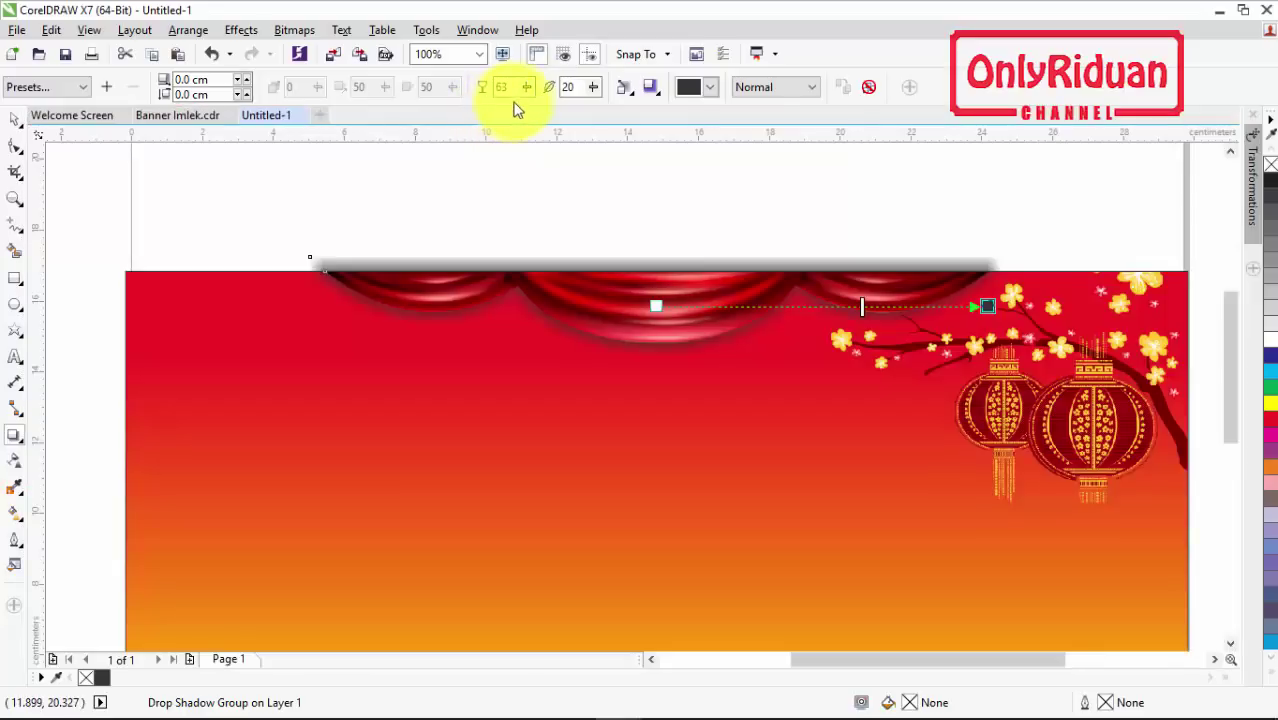
click(524, 89)
drag(521, 108, 516, 110)
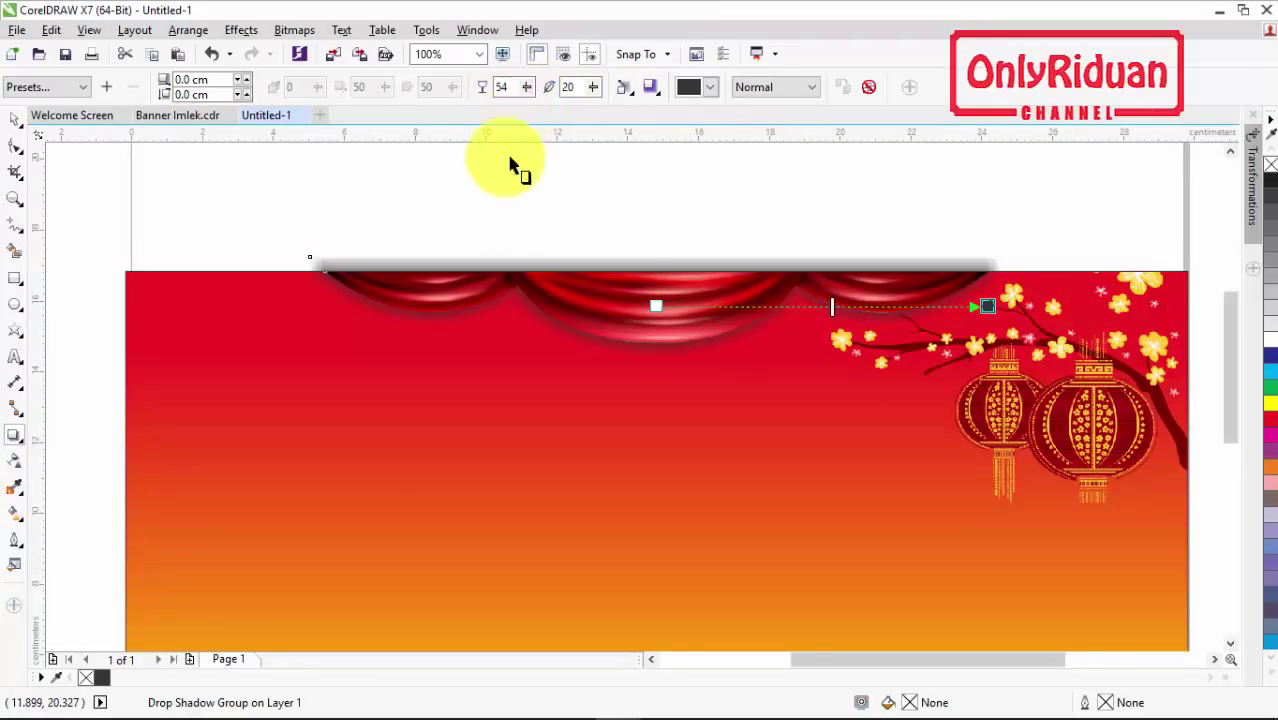
click(15, 119)
click(193, 143)
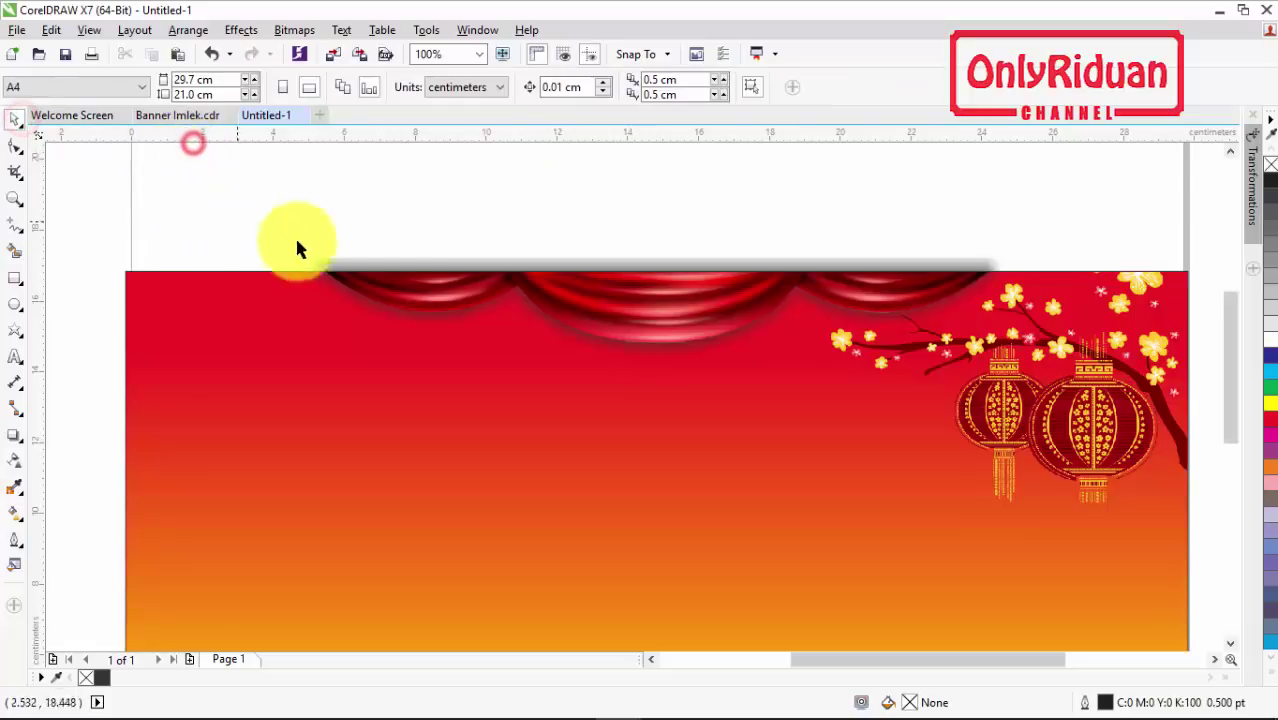
PowerClip the curtain with its shadow inside the gradient rectangle
click(390, 268)
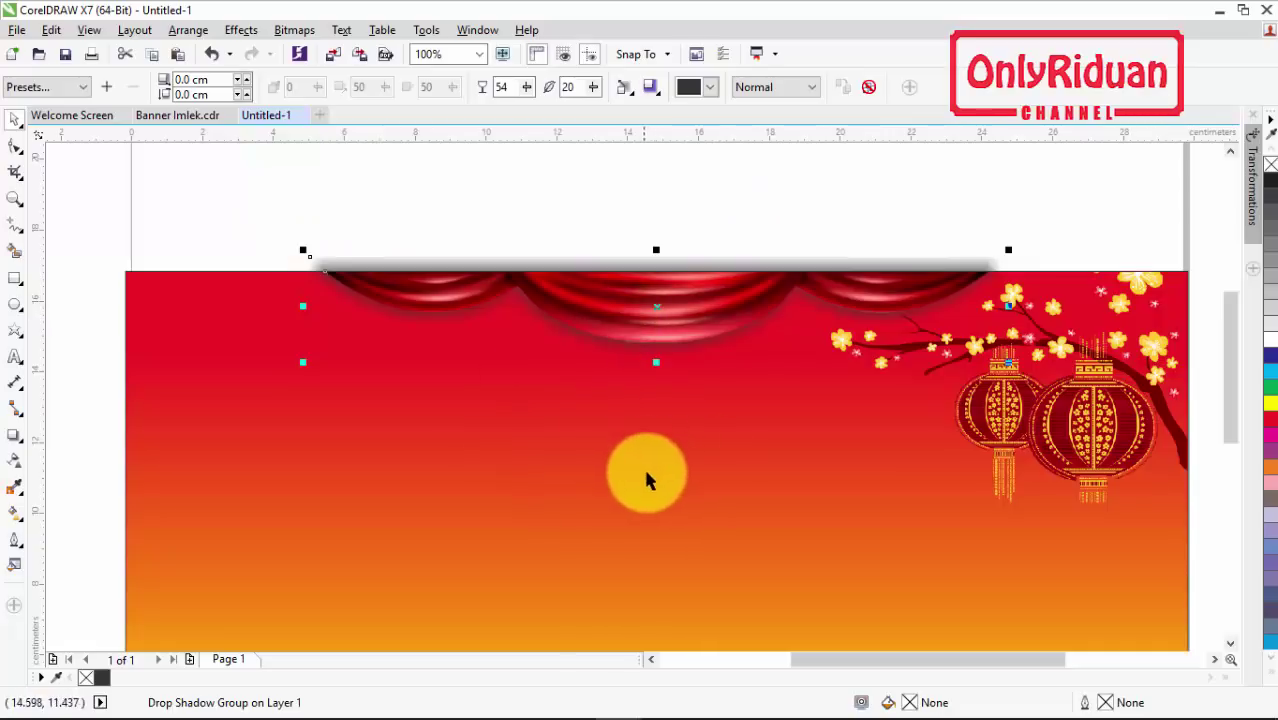
right_click(660, 313)
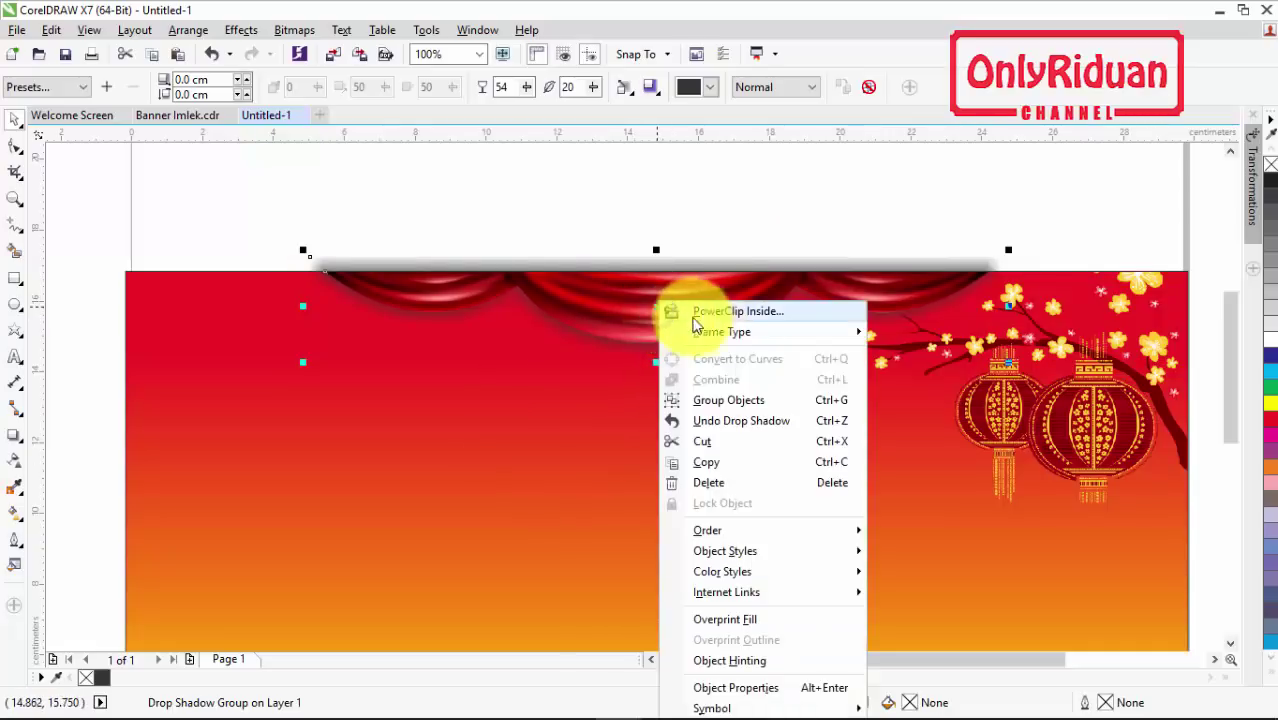
click(713, 313)
click(605, 465)
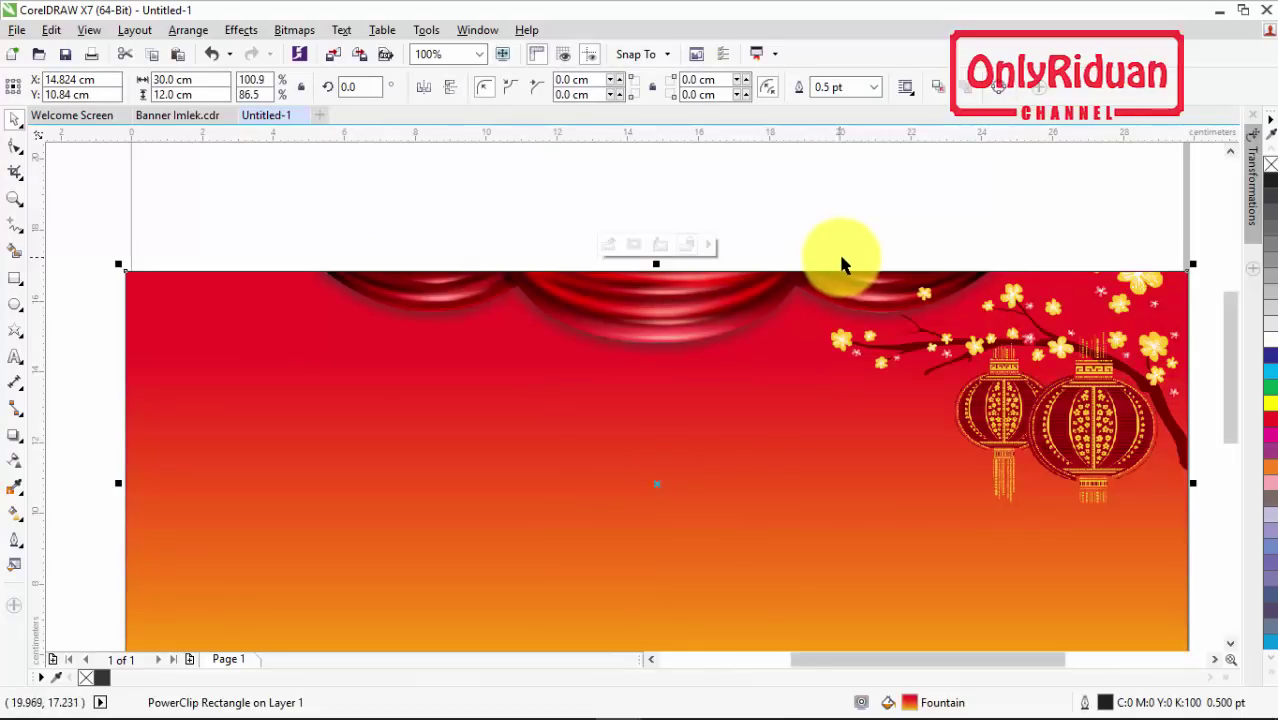
View the reference banner in the Banner Imlek.cdr document
scroll(842, 265, down, 2)
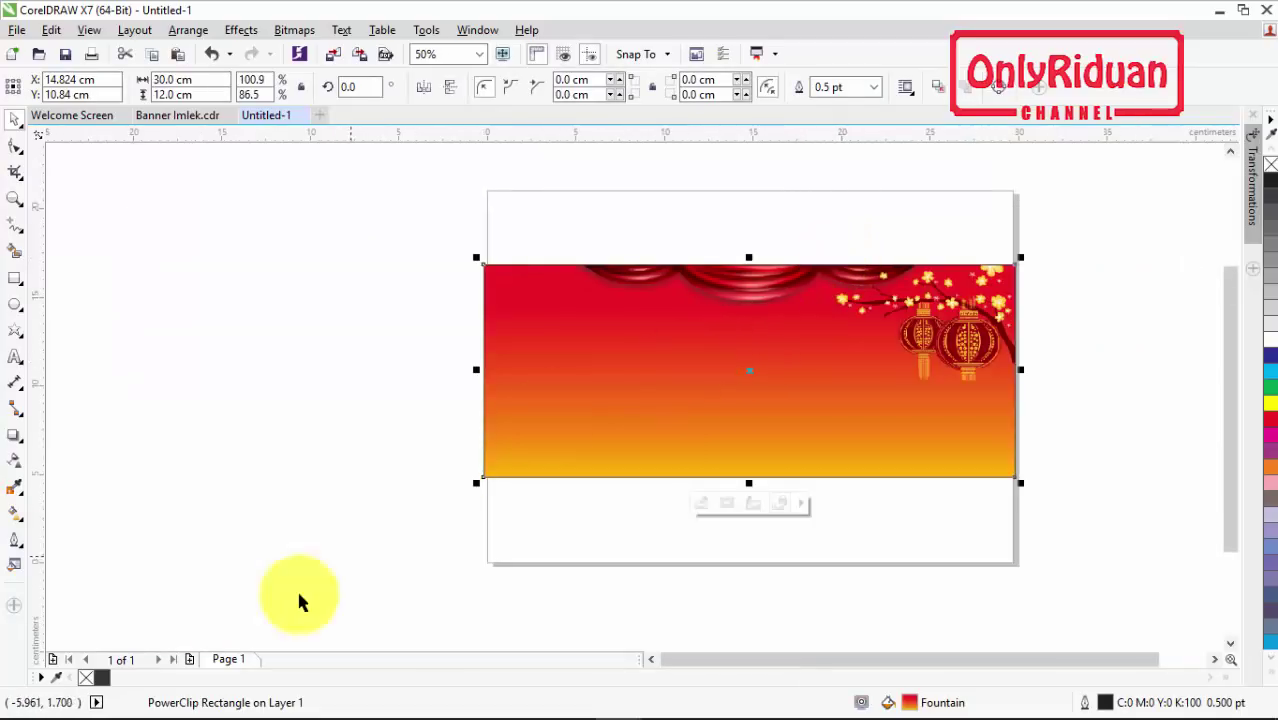
click(185, 116)
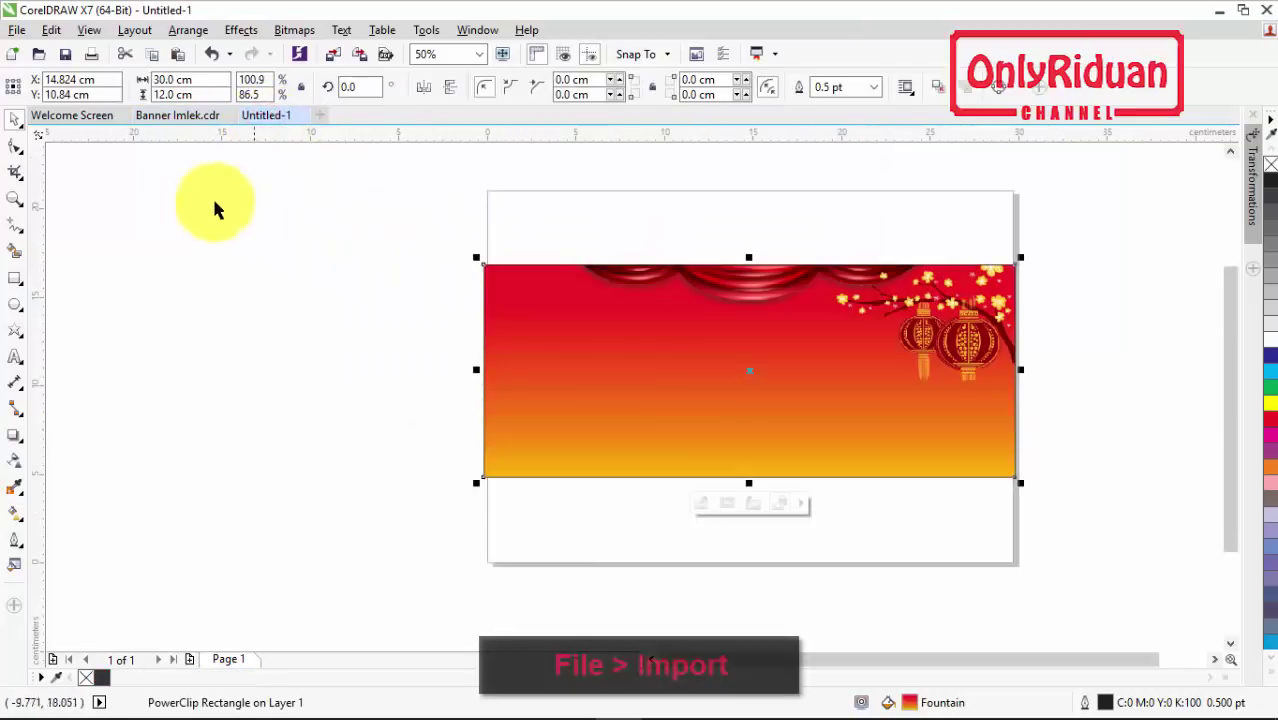
Import the Lampion 1 image and place it about 2.9 × 3.9 cm at the banner's upper edge, beside the curtain's left end
click(17, 33)
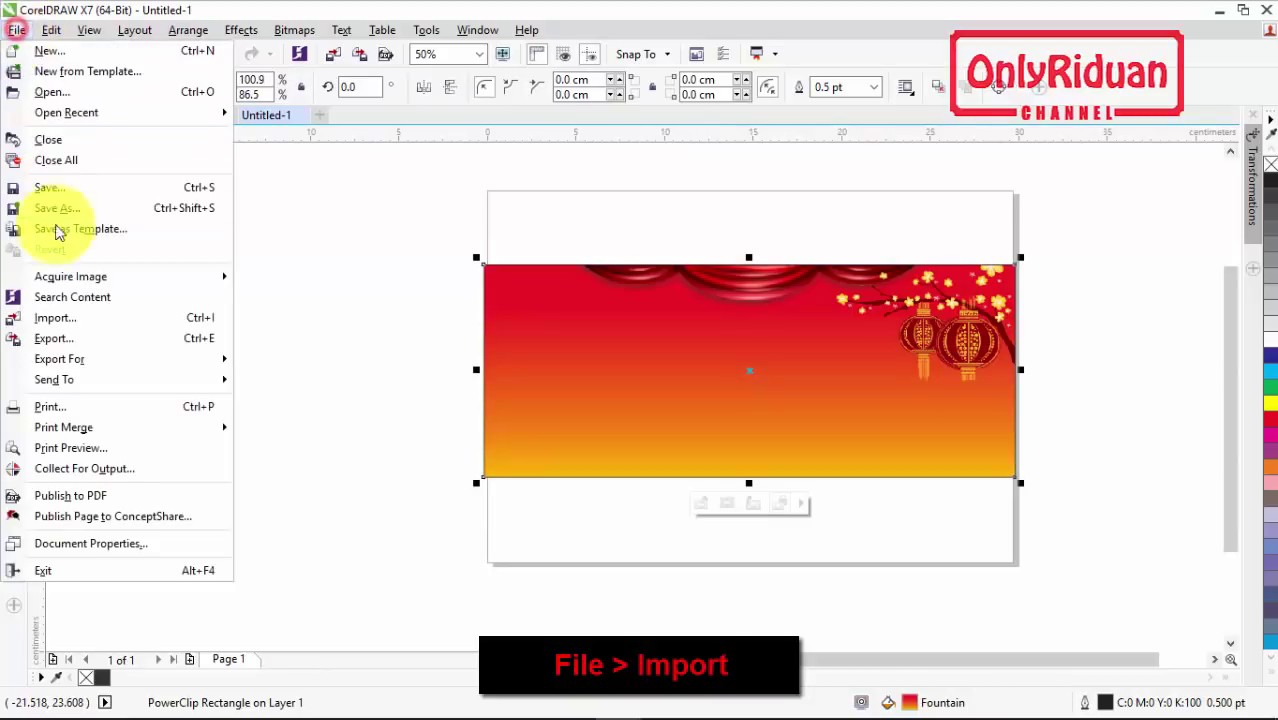
click(60, 318)
click(950, 475)
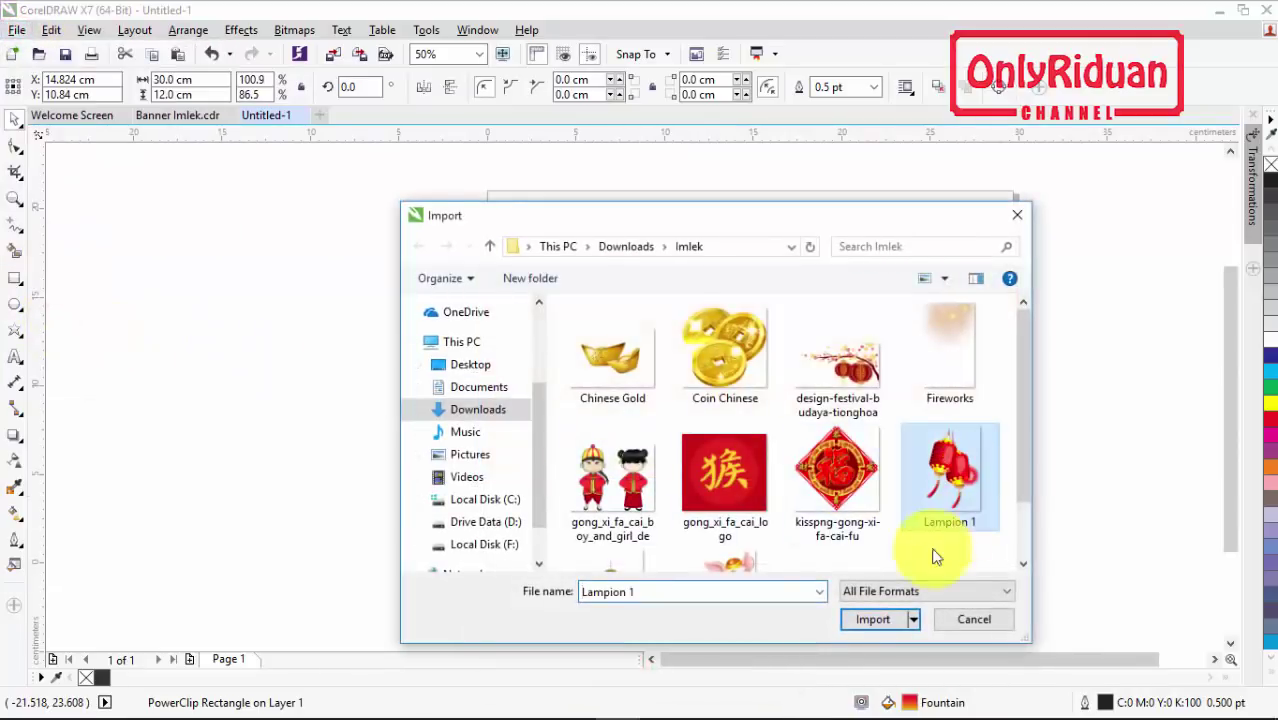
click(872, 619)
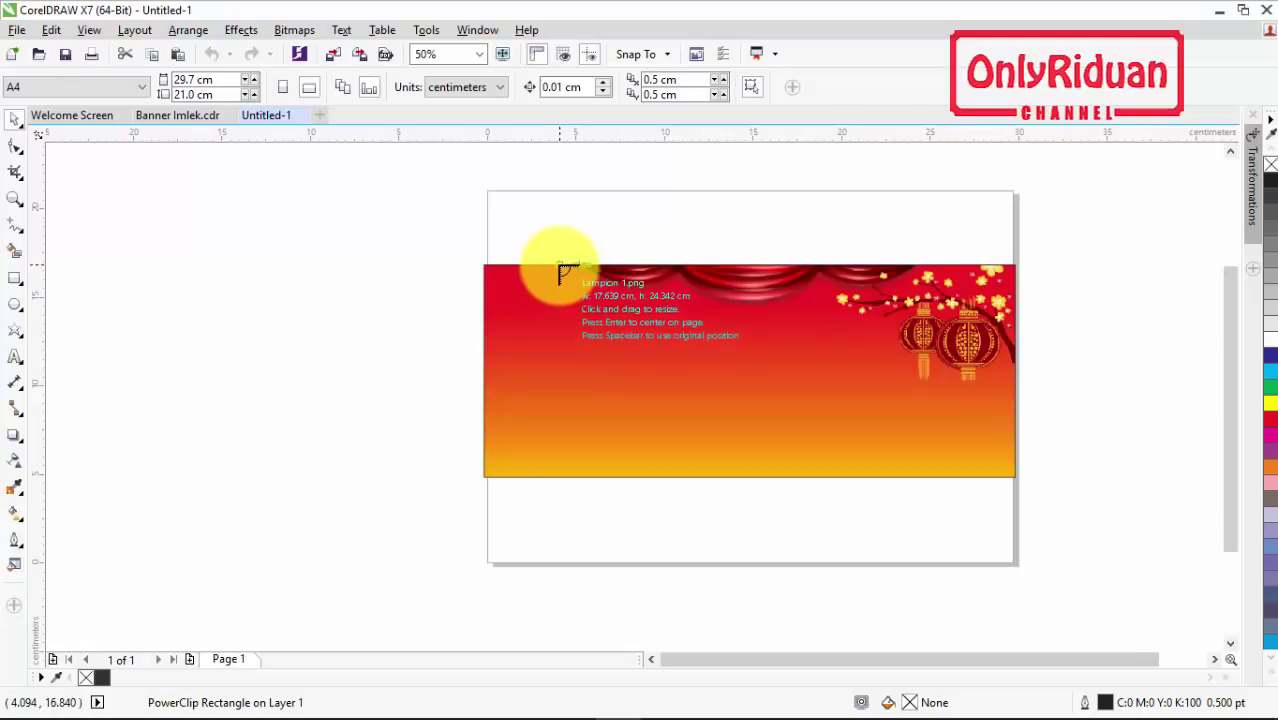
drag(559, 266, 604, 329)
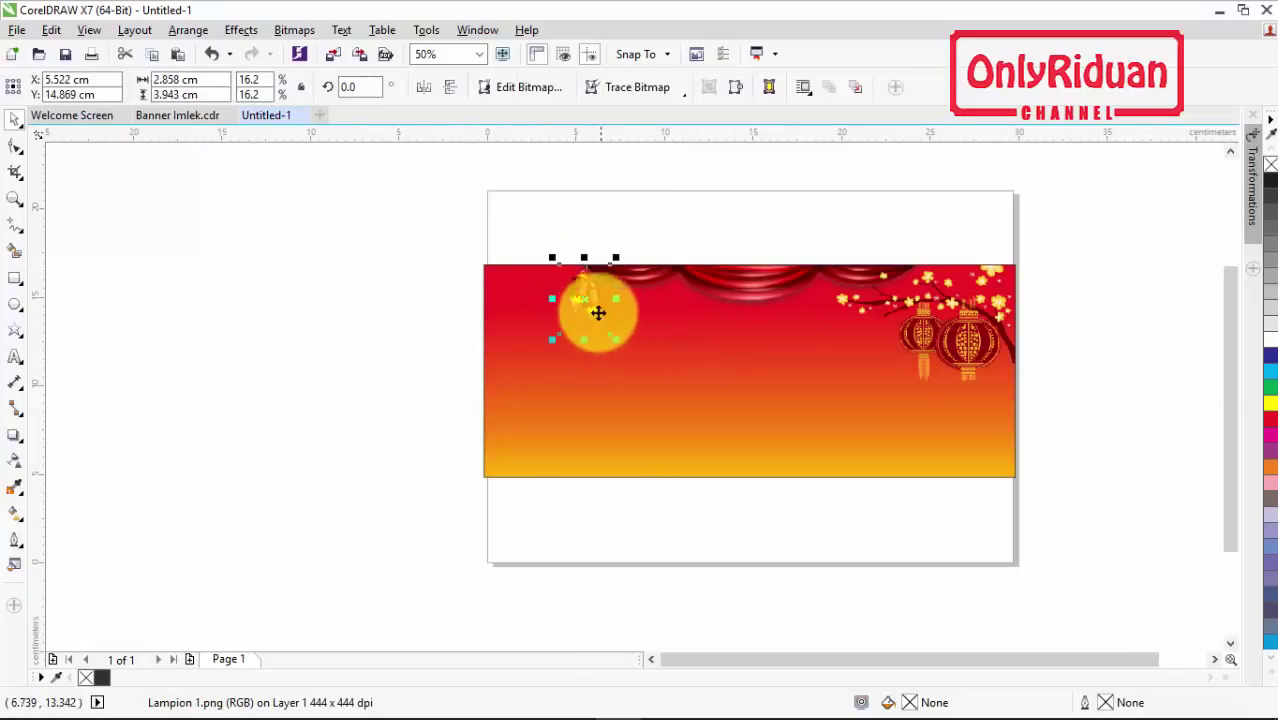
scroll(599, 308, up, 2)
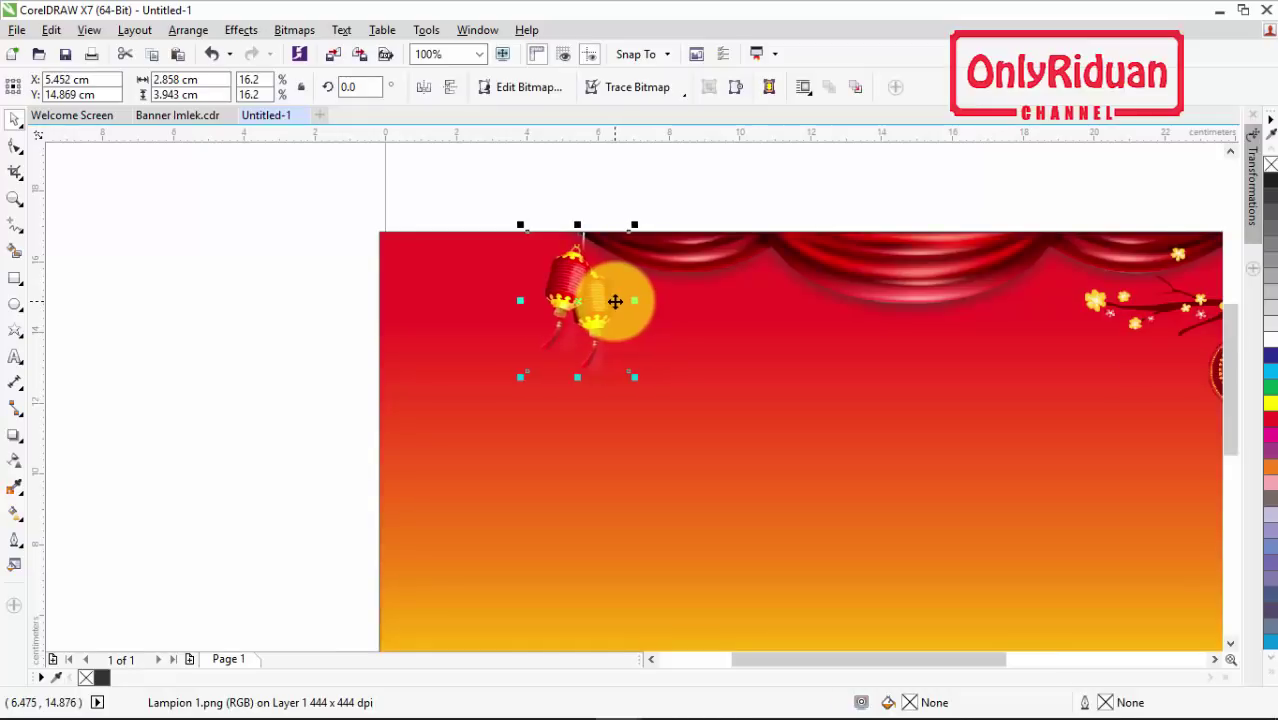
click(291, 293)
scroll(761, 272, down, 2)
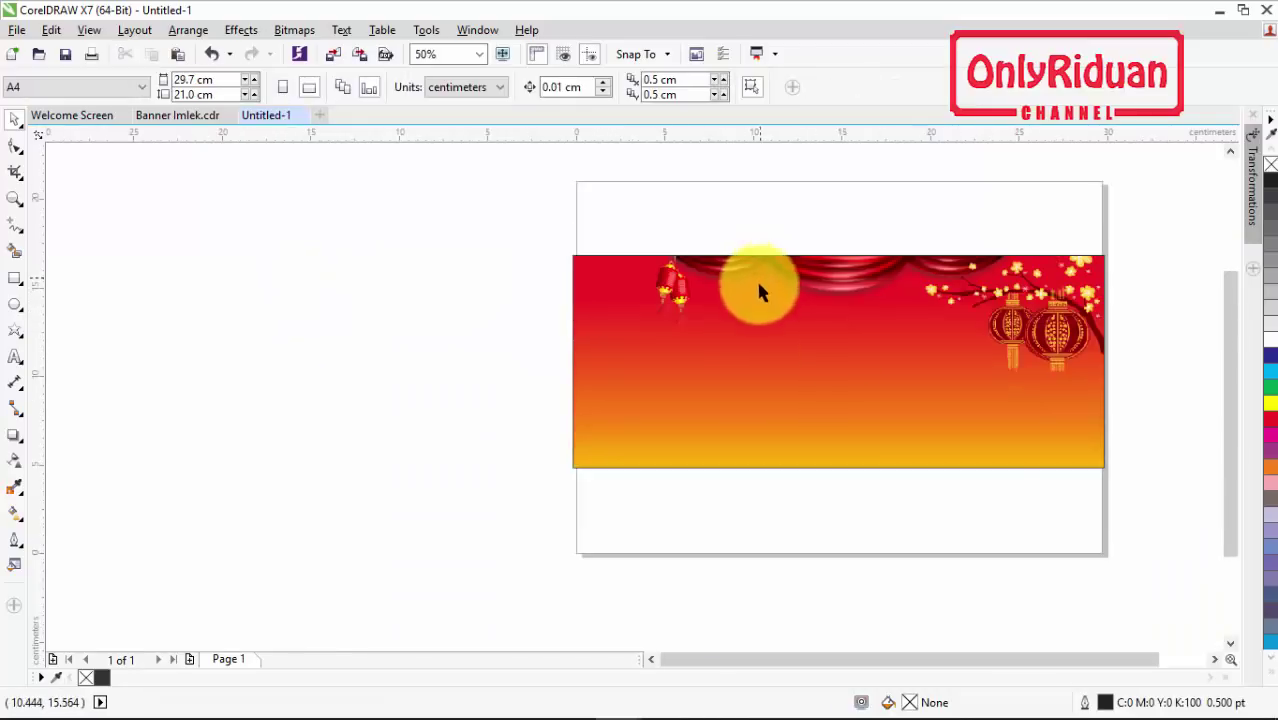
click(1218, 660)
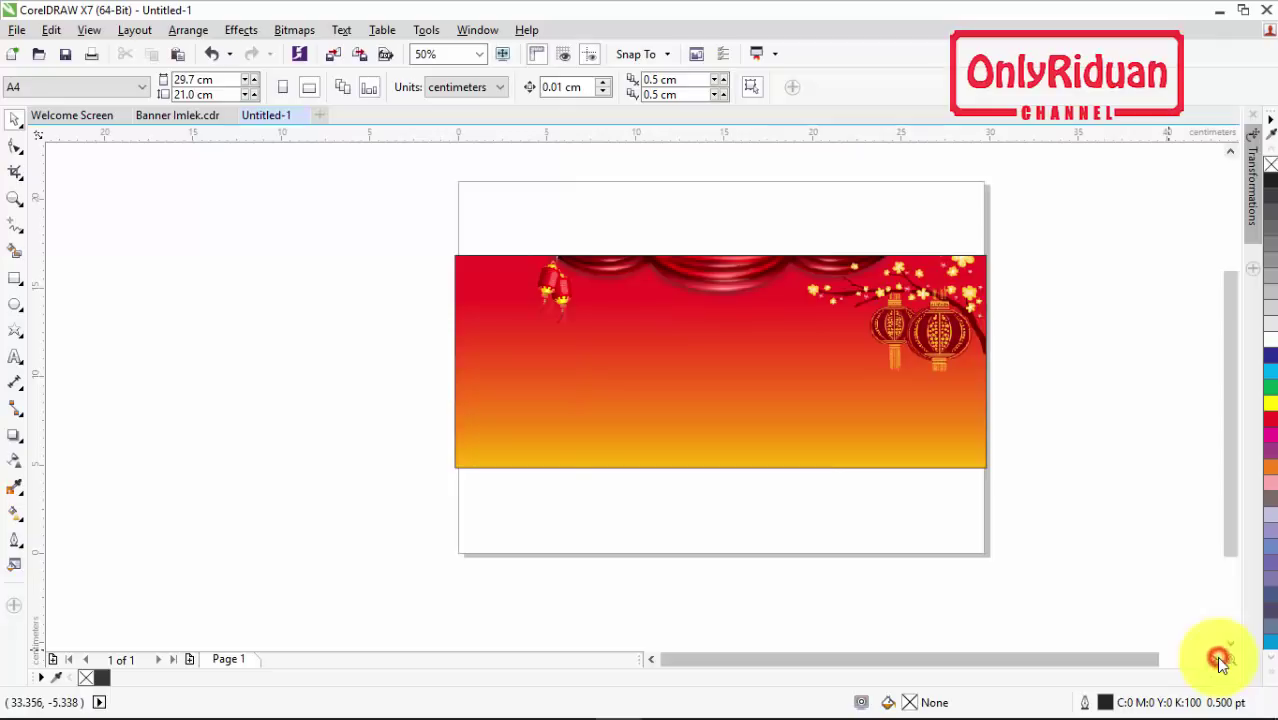
Draw a rectangle about 17.4 × 7.5 cm in the middle of the banner, modelled on the frame in Banner Imlek.cdr
click(193, 116)
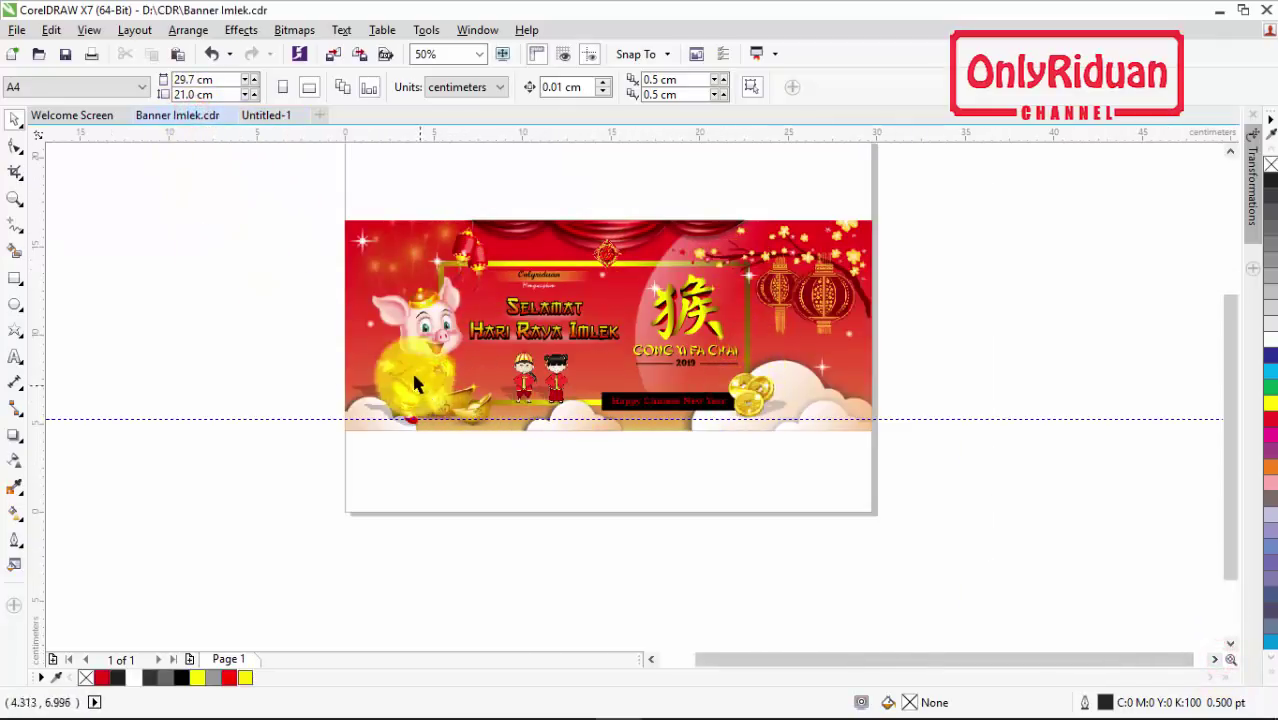
click(272, 116)
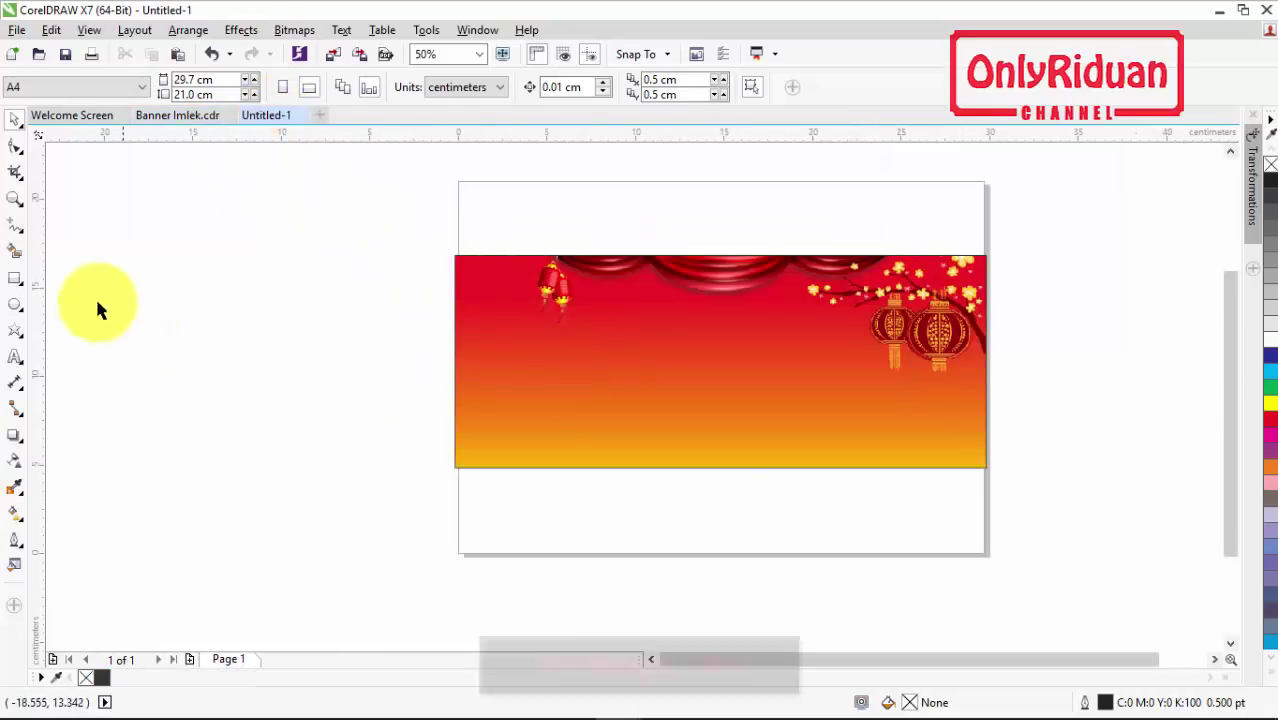
click(15, 279)
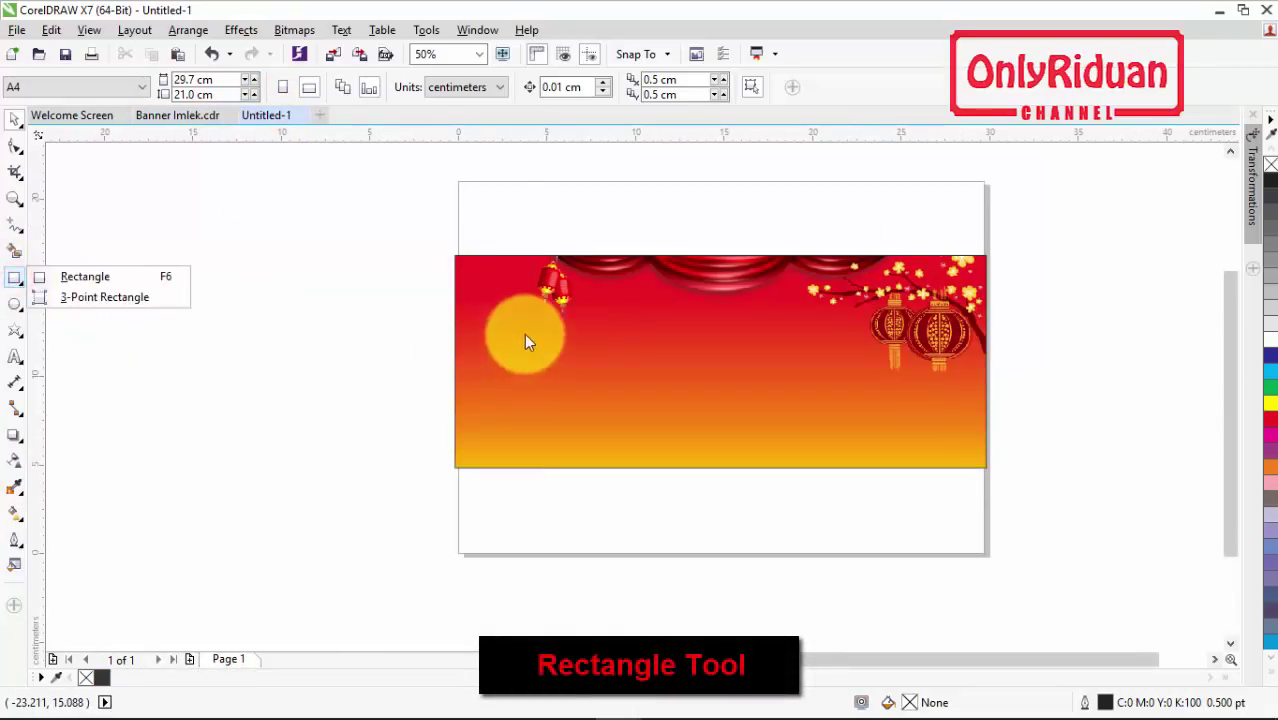
click(100, 277)
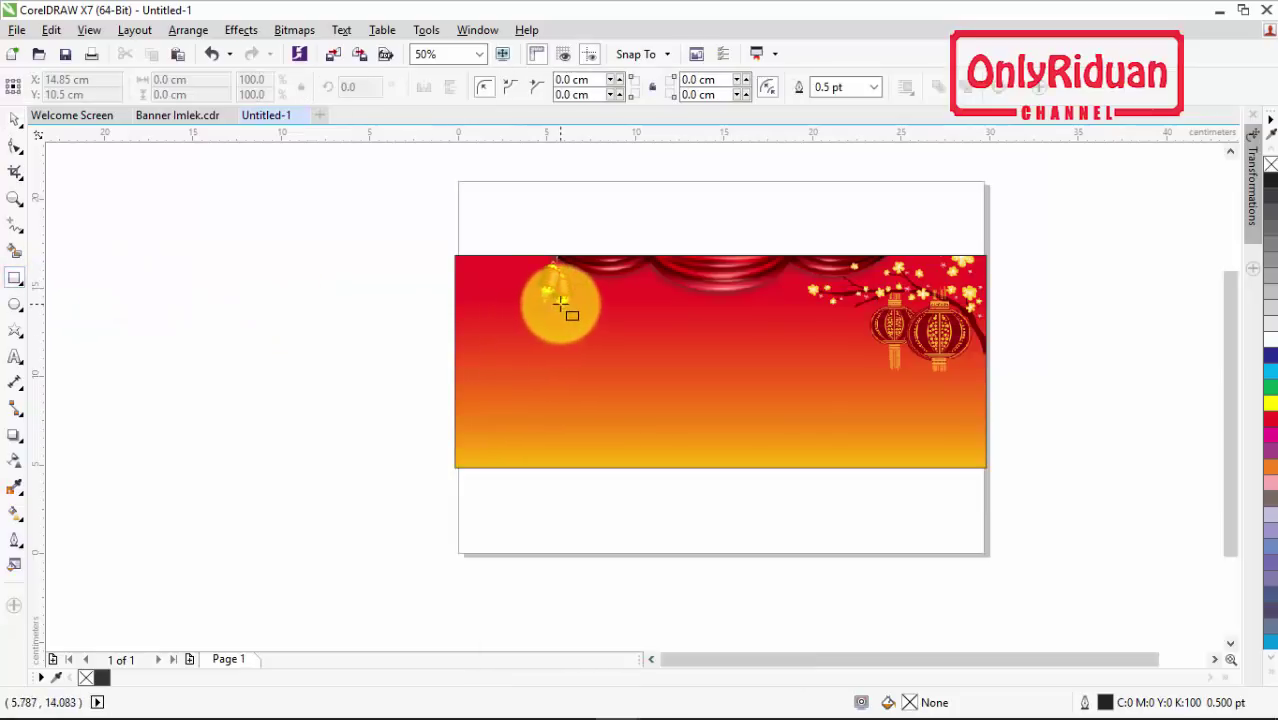
drag(563, 302, 873, 434)
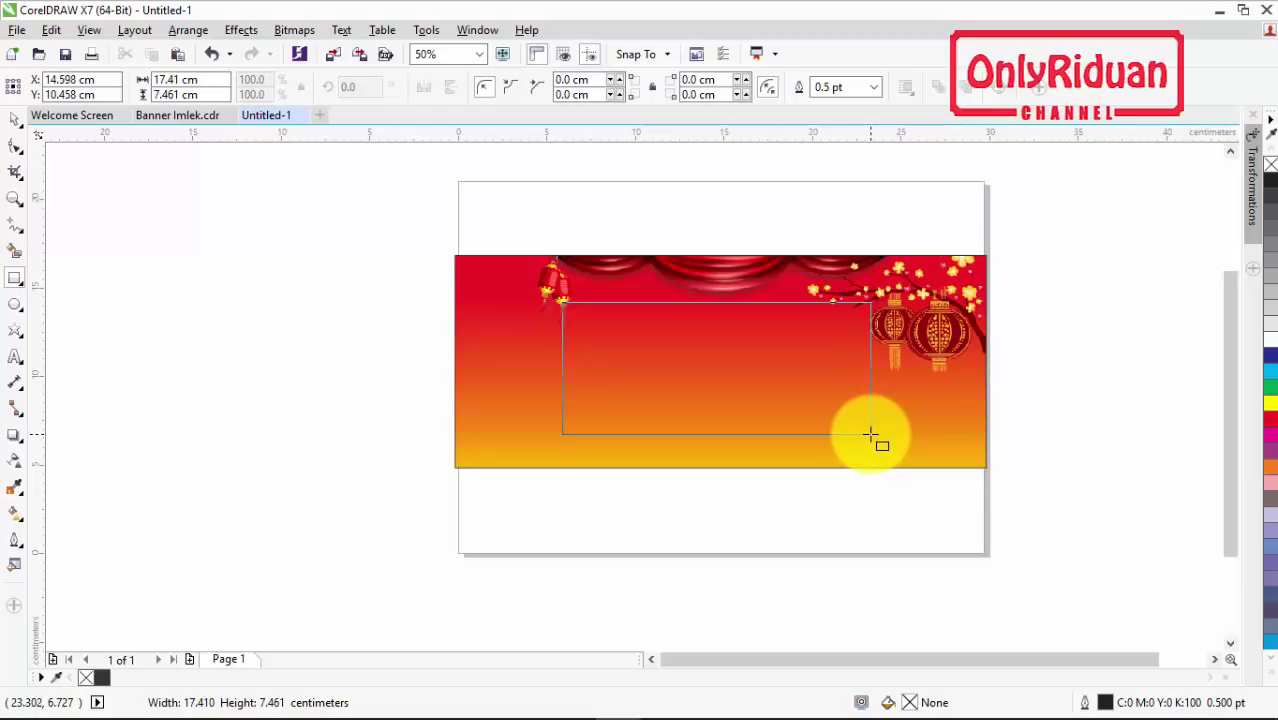
drag(869, 433, 869, 433)
scroll(725, 360, up, 2)
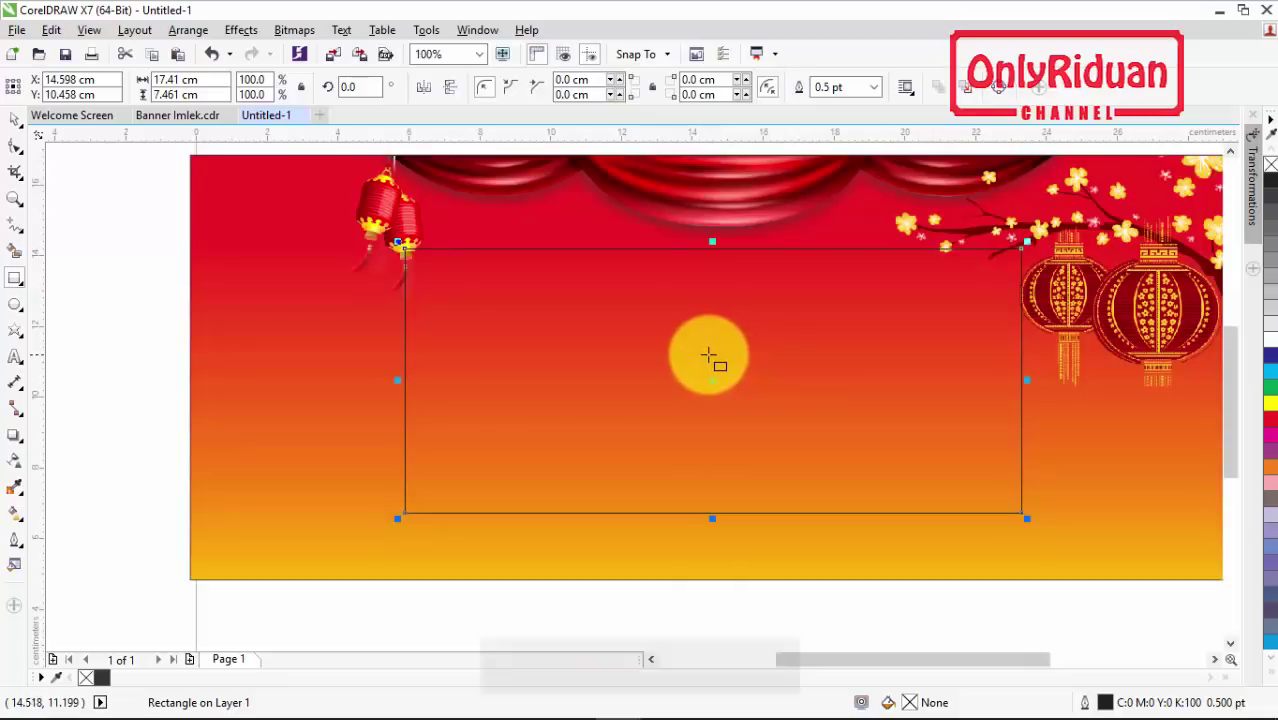
Add a one-step inside contour to the rectangle with an offset of about 0.29 cm, and break the contour group apart
click(14, 443)
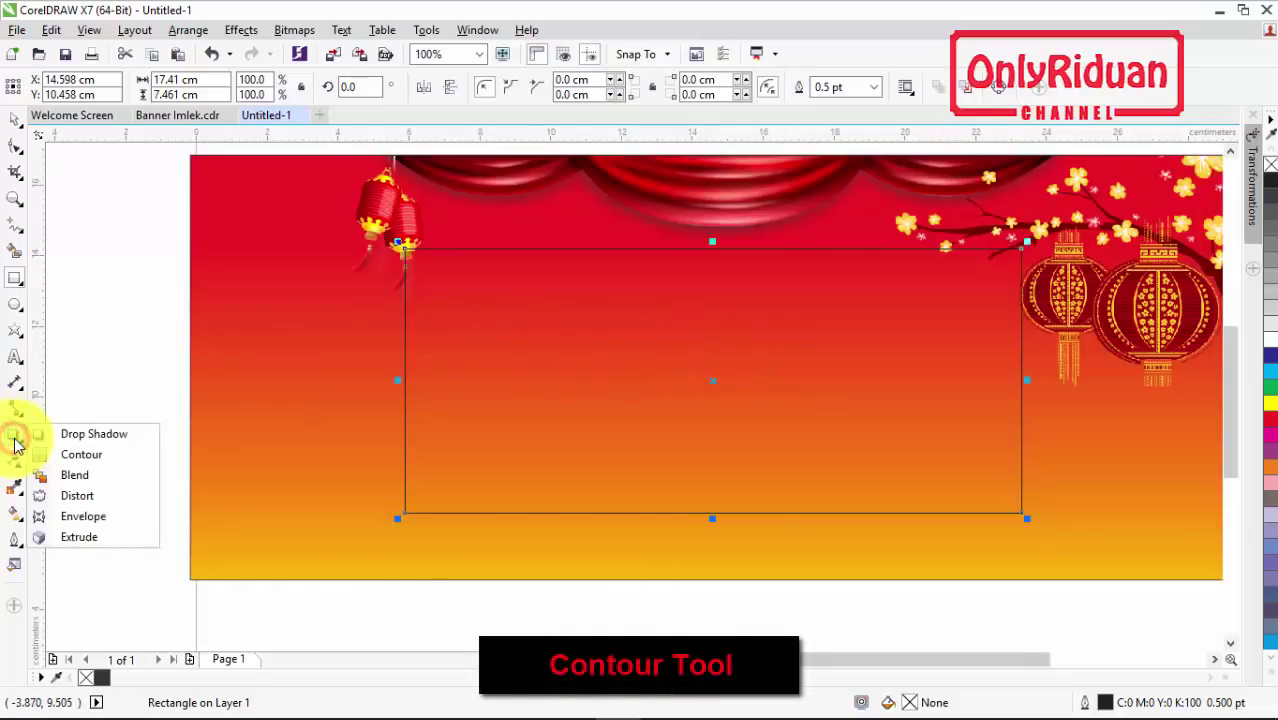
click(63, 451)
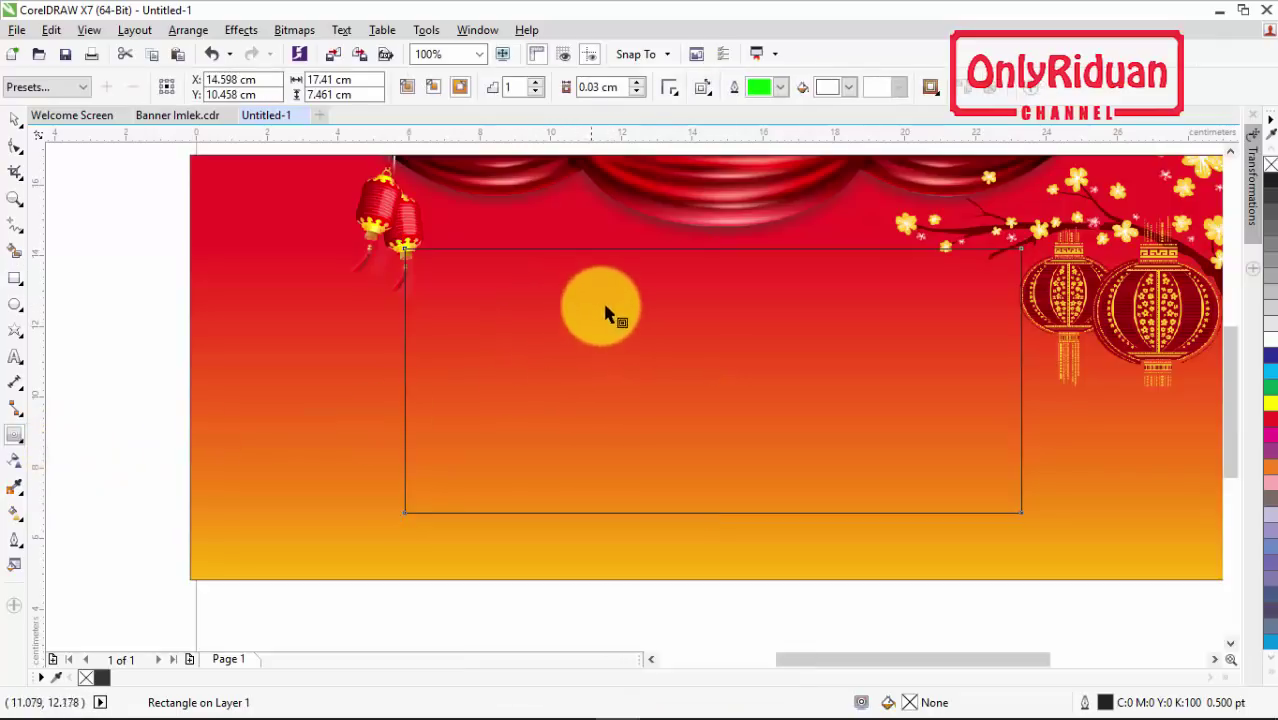
drag(724, 421, 972, 510)
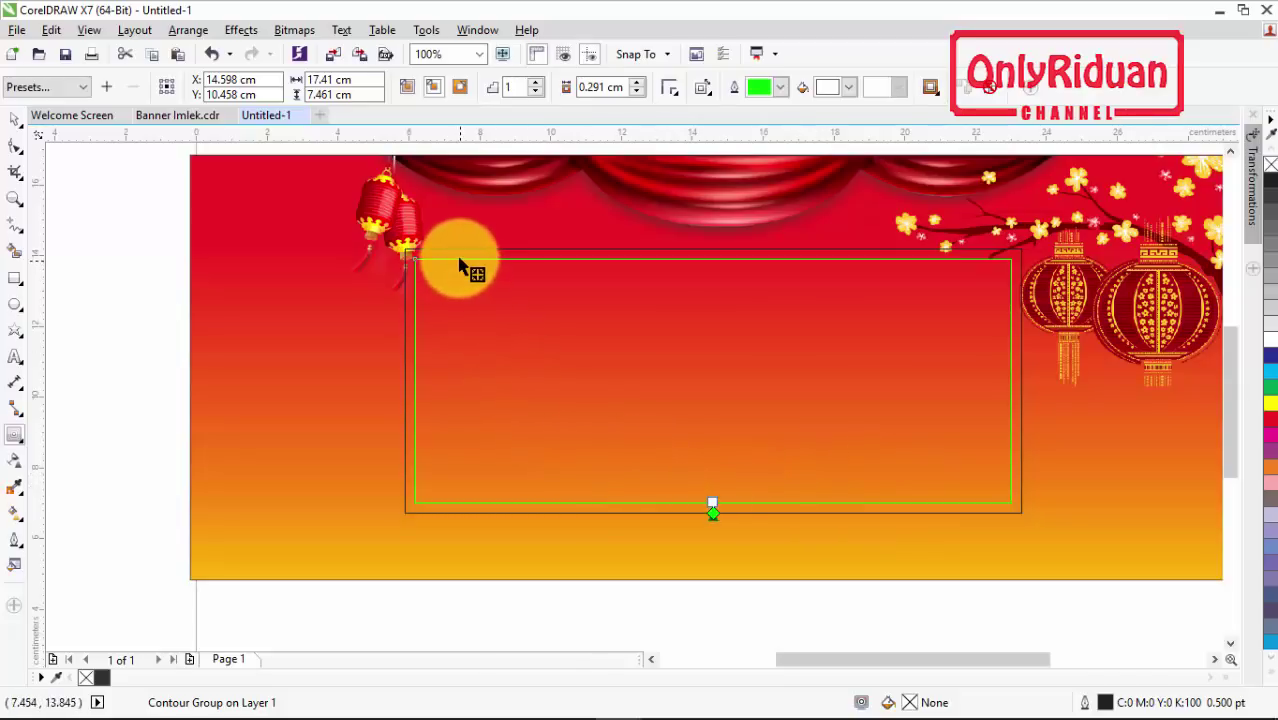
key(ctrl+k)
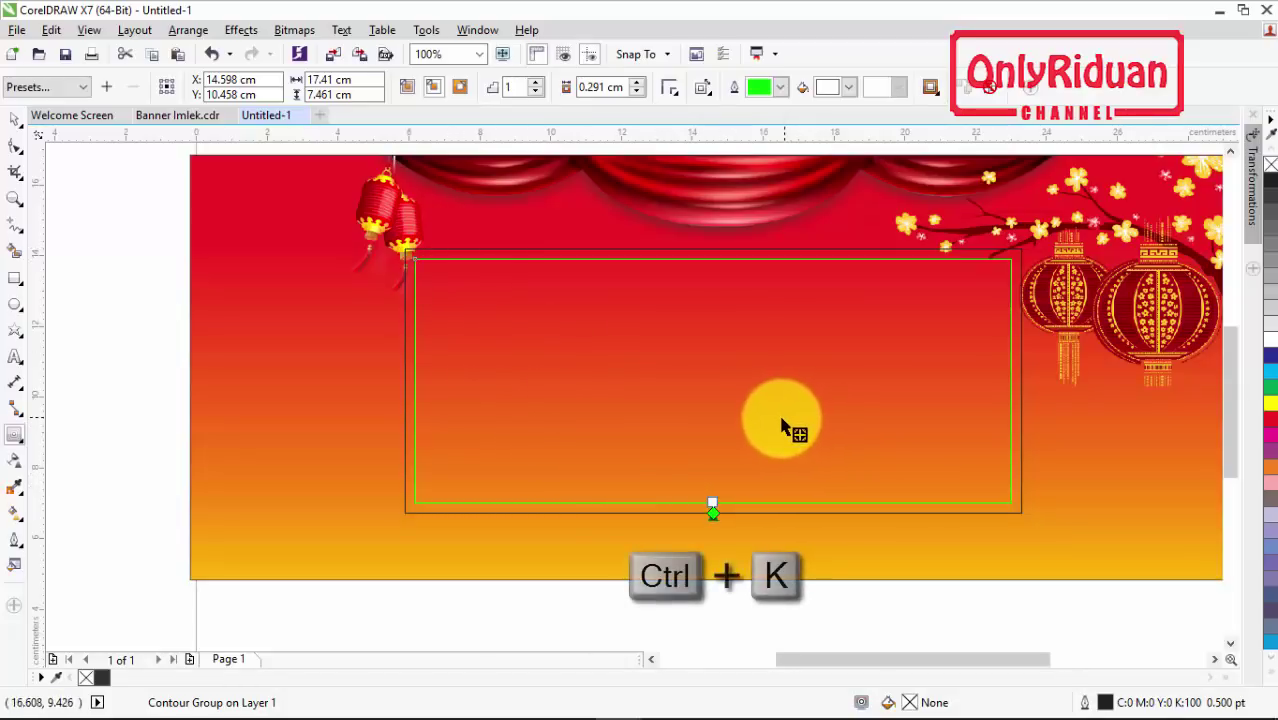
Trim the outer rectangle with the green inner contour rectangle to form a hollow frame
click(14, 226)
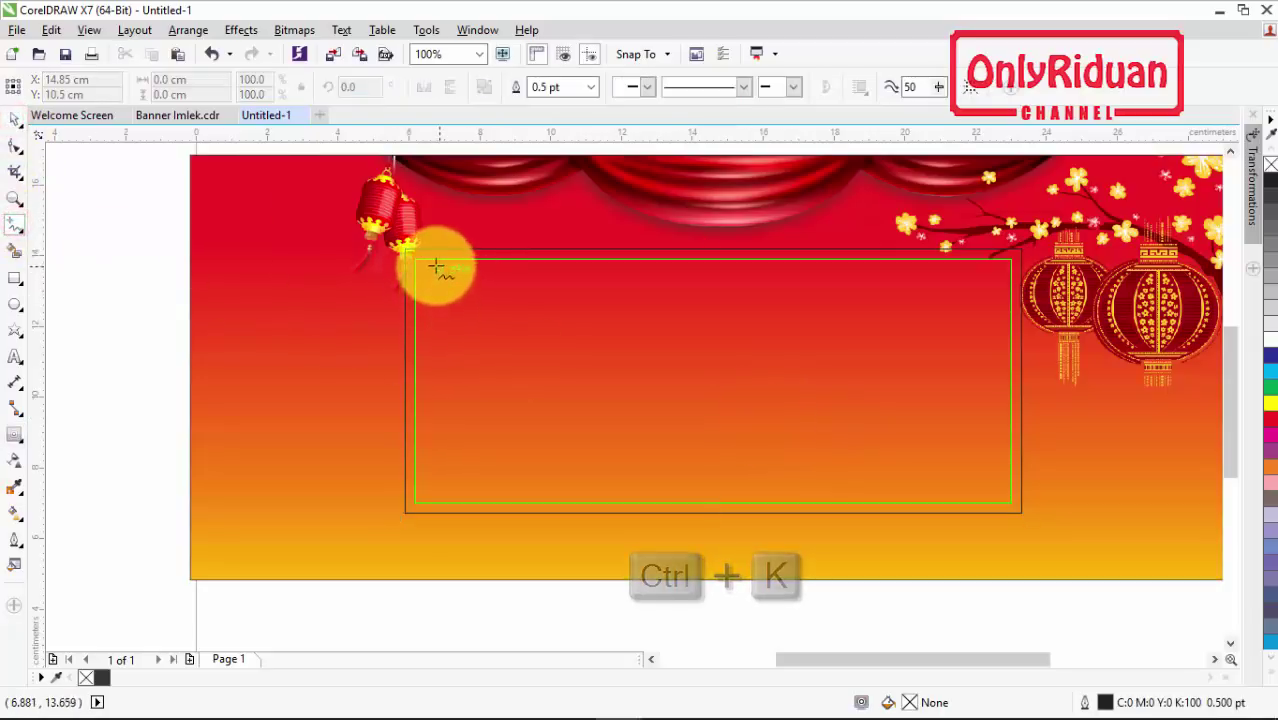
click(20, 117)
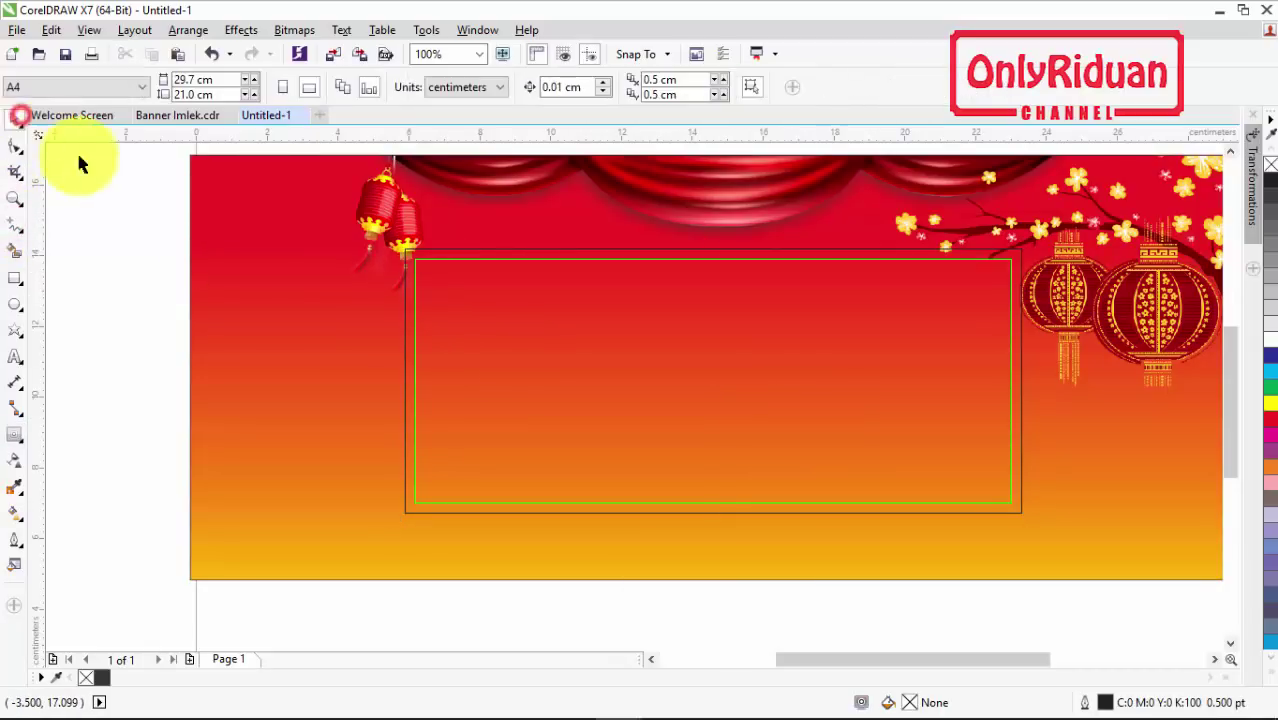
click(442, 257)
click(137, 240)
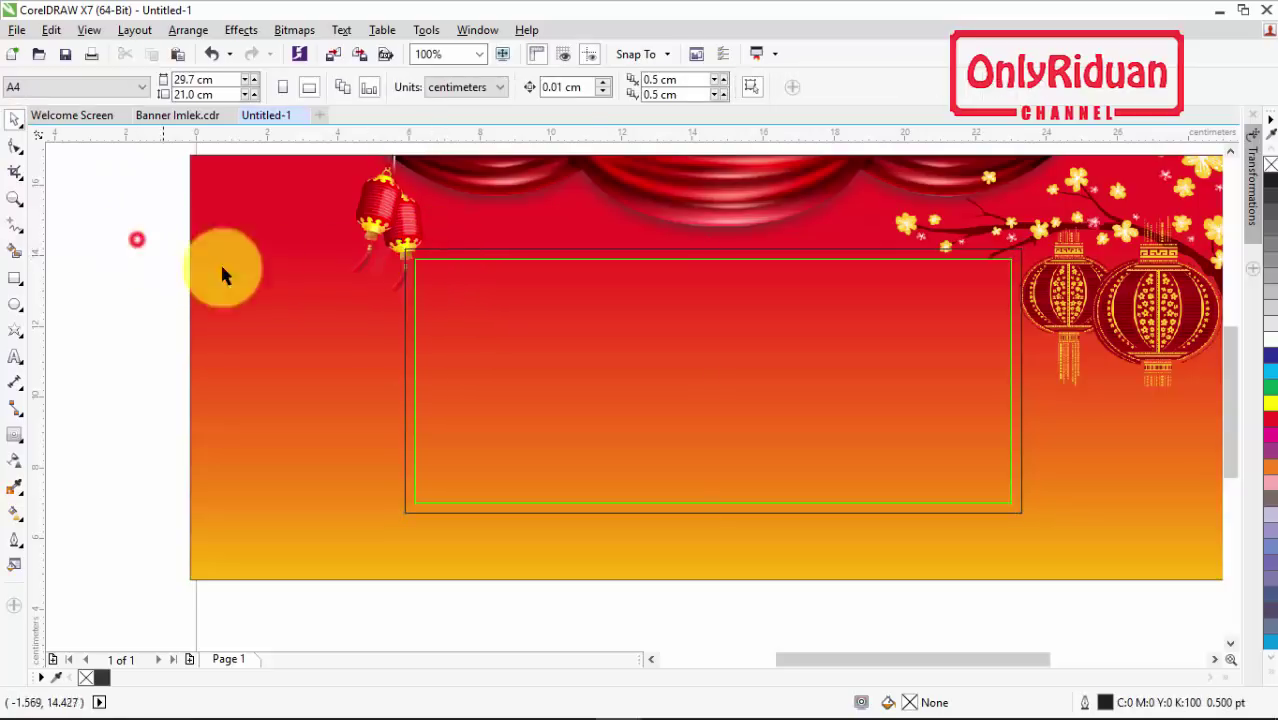
shift+click(430, 258)
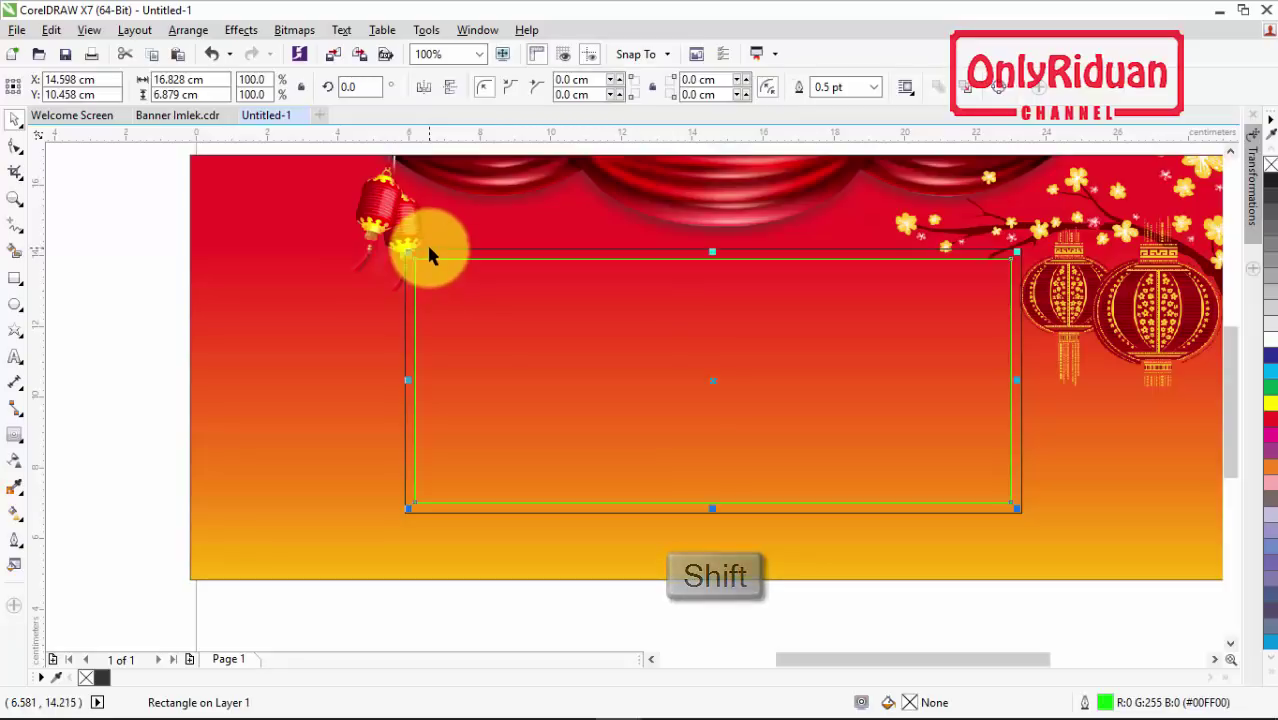
shift+click(428, 252)
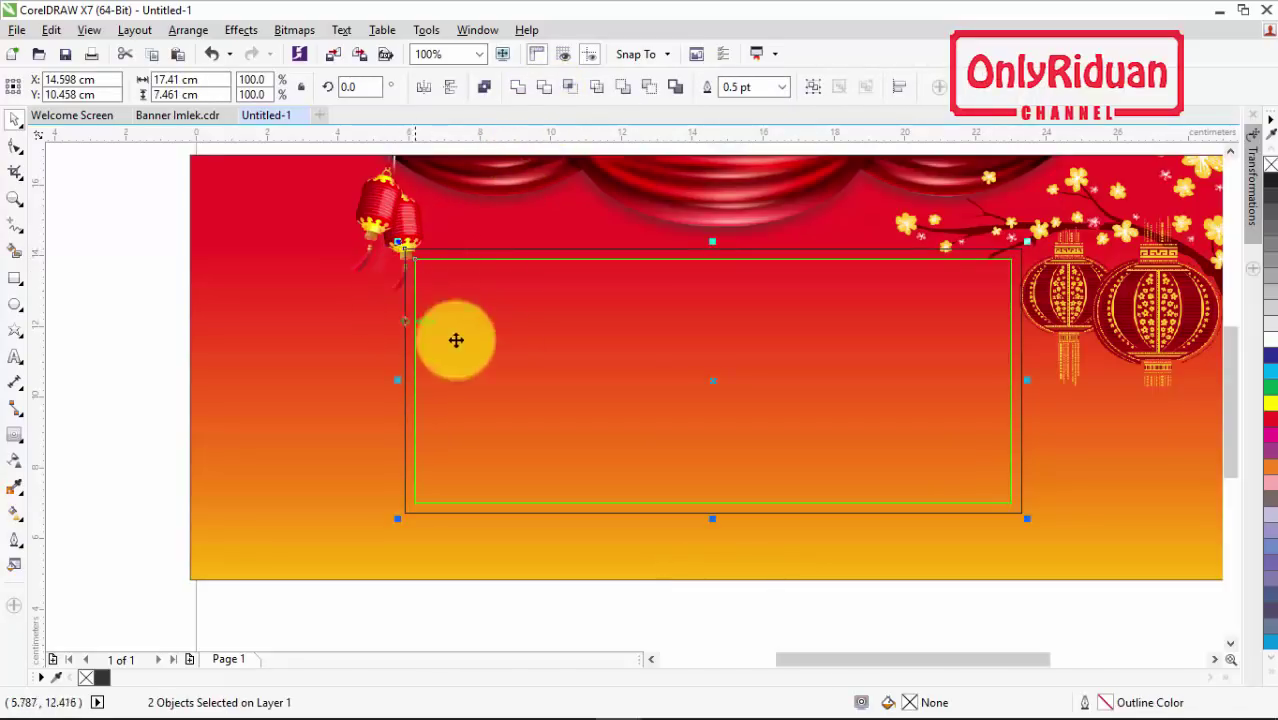
click(545, 88)
Delete the green inner rectangle remaining inside the trimmed frame, and select the frame
click(147, 230)
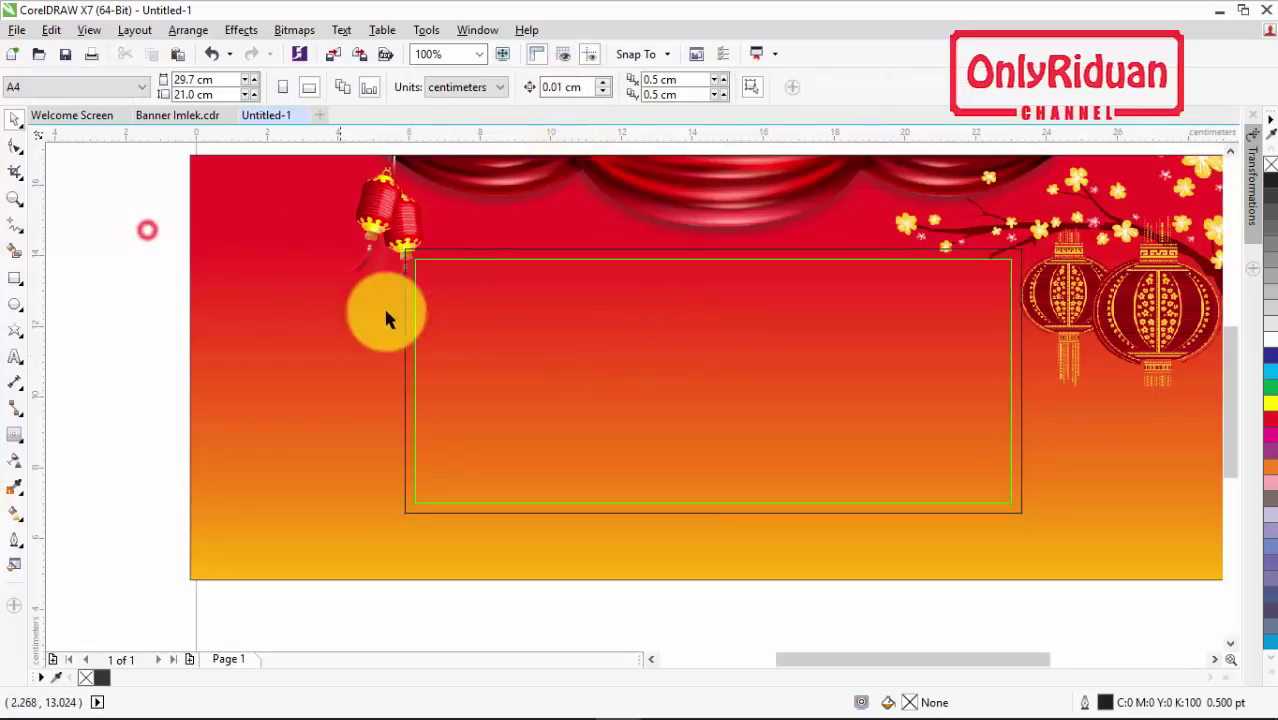
click(438, 284)
click(490, 312)
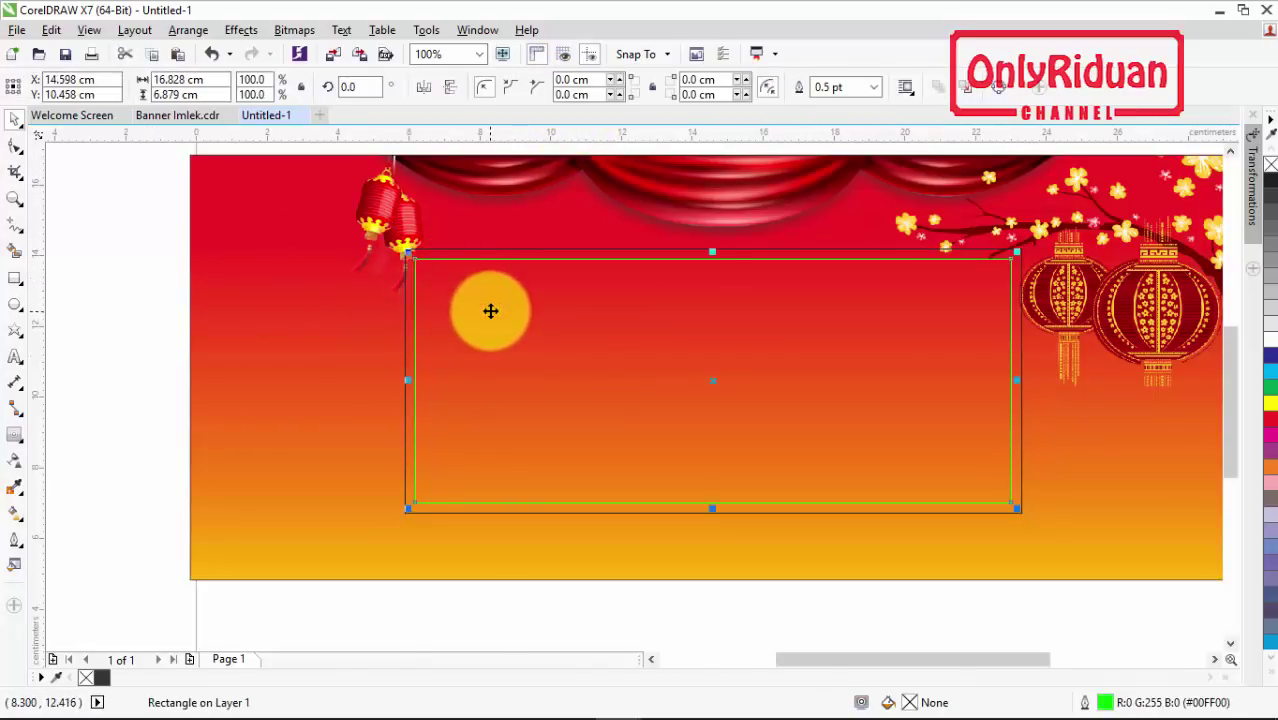
key(Escape)
click(644, 252)
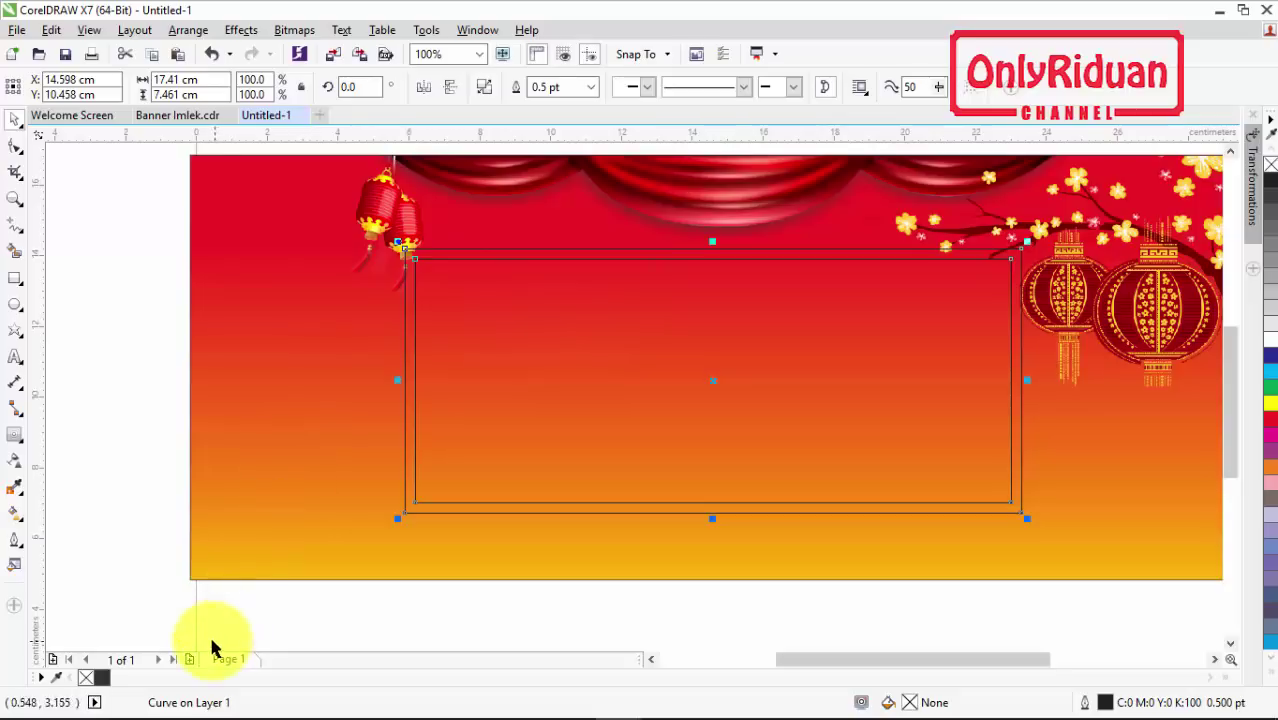
Examine the frame's gradient coloring on the reference banner in Banner Imlek.cdr, then return to the Untitled-1 document
click(170, 116)
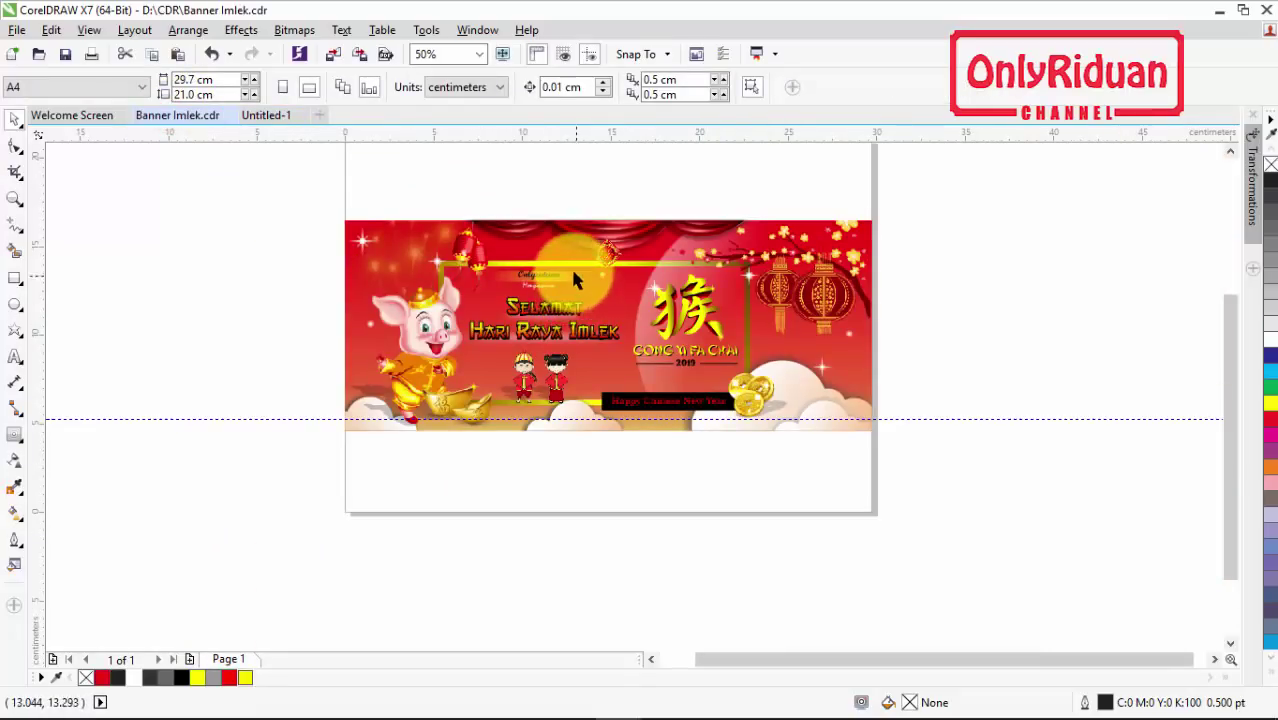
click(567, 270)
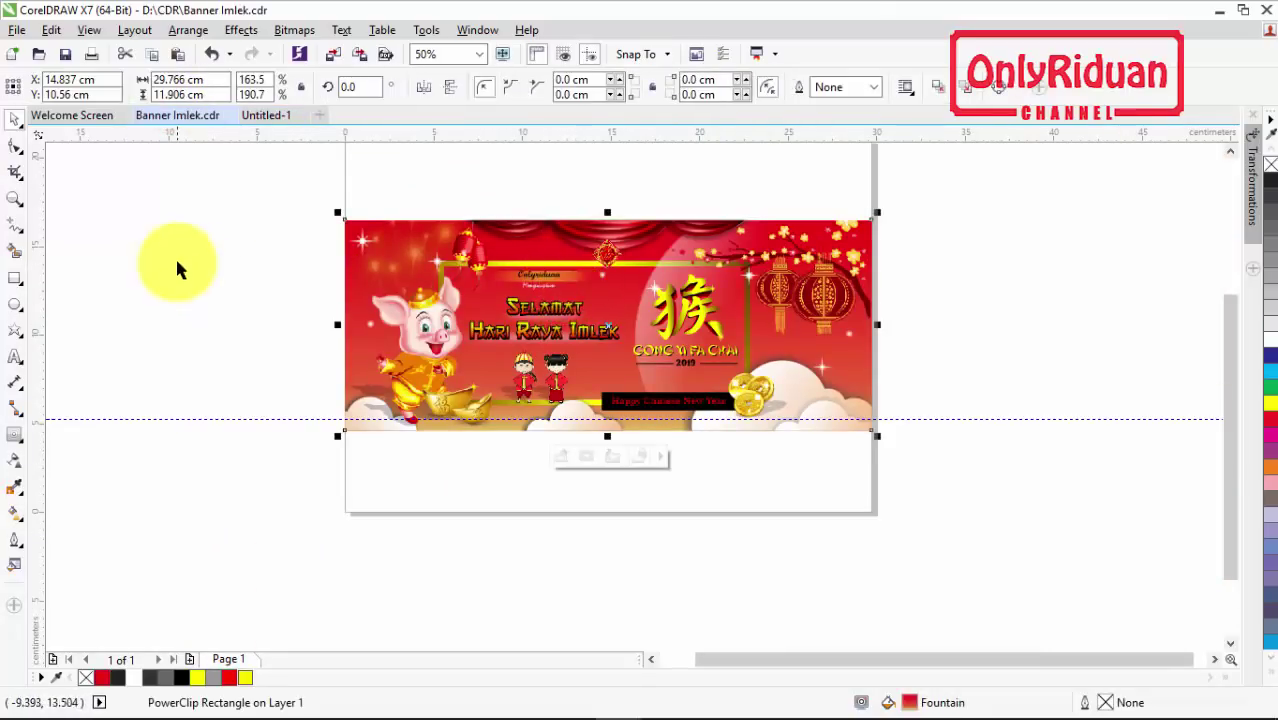
click(232, 252)
click(507, 268)
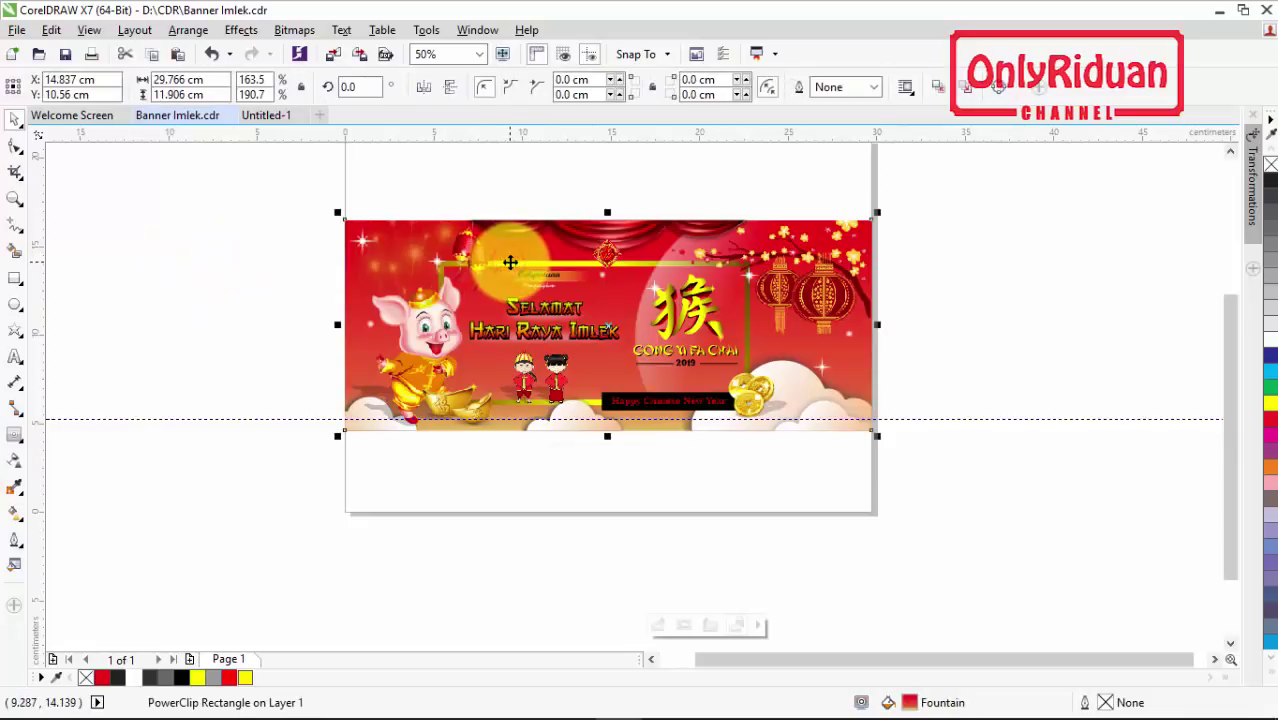
scroll(507, 268, up, 2)
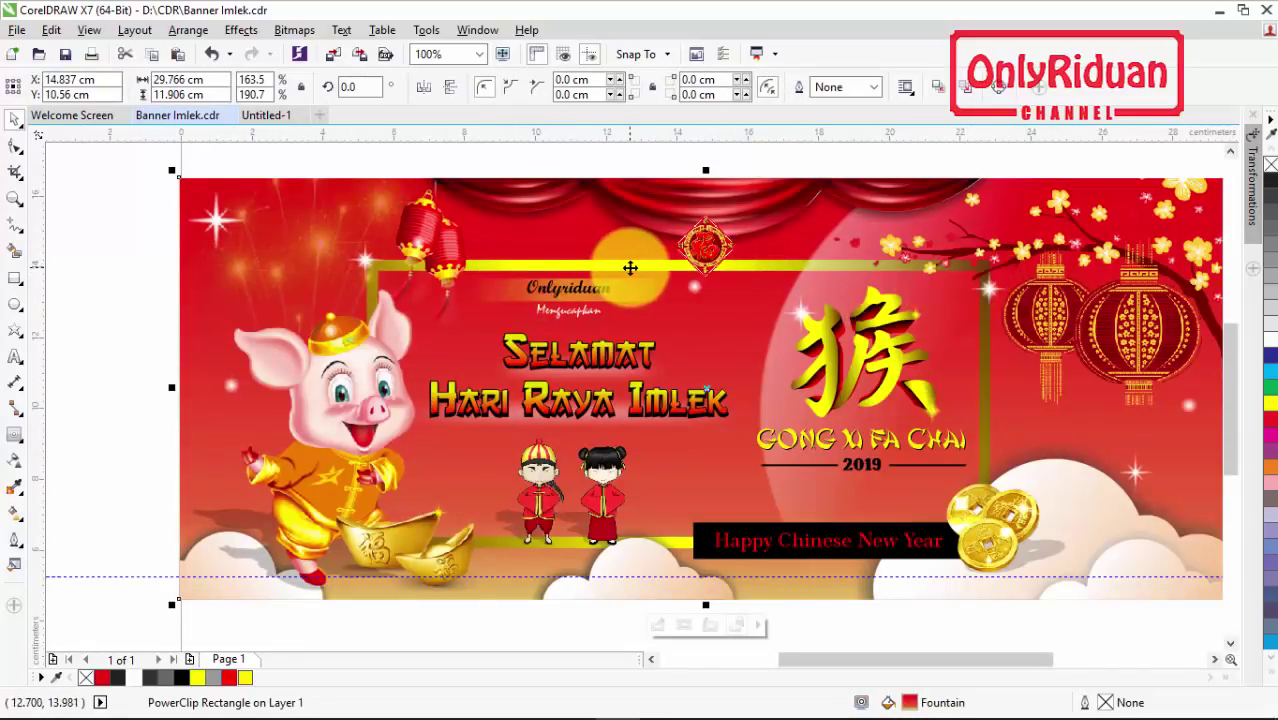
click(279, 117)
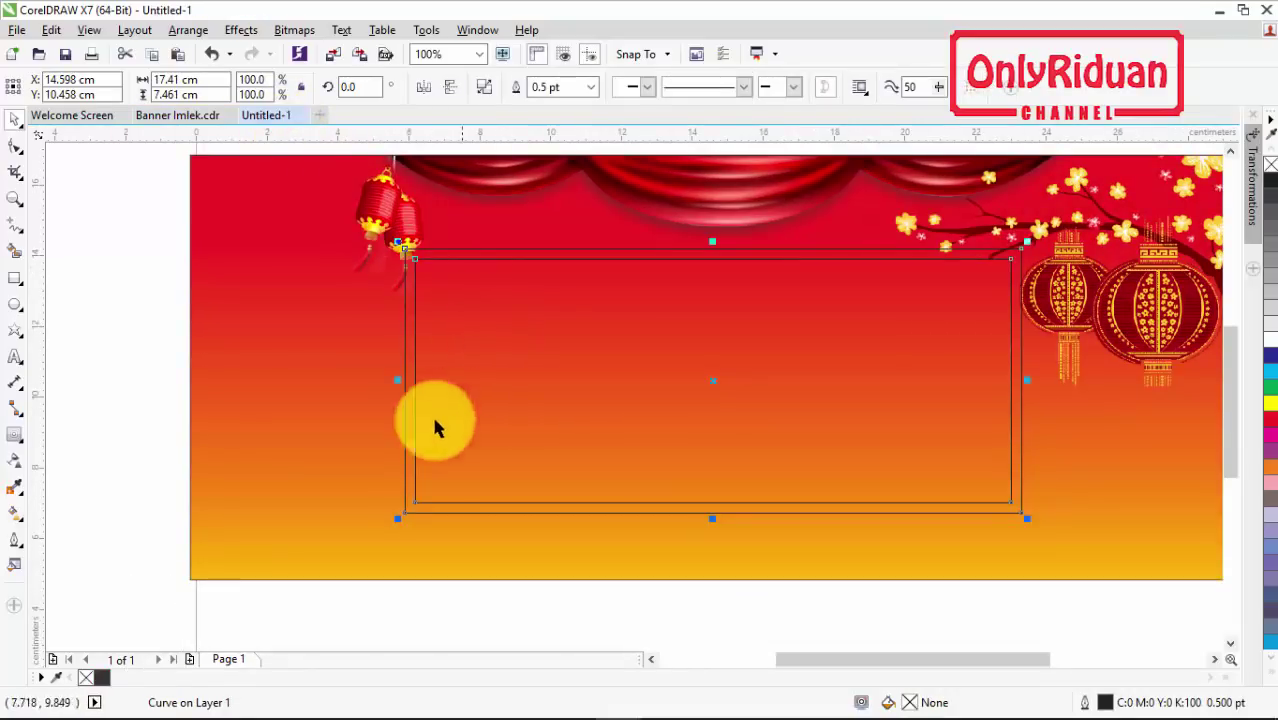
Apply a linear fountain fill to the frame, running diagonally from its lower-left corner to its upper-right corner
click(18, 516)
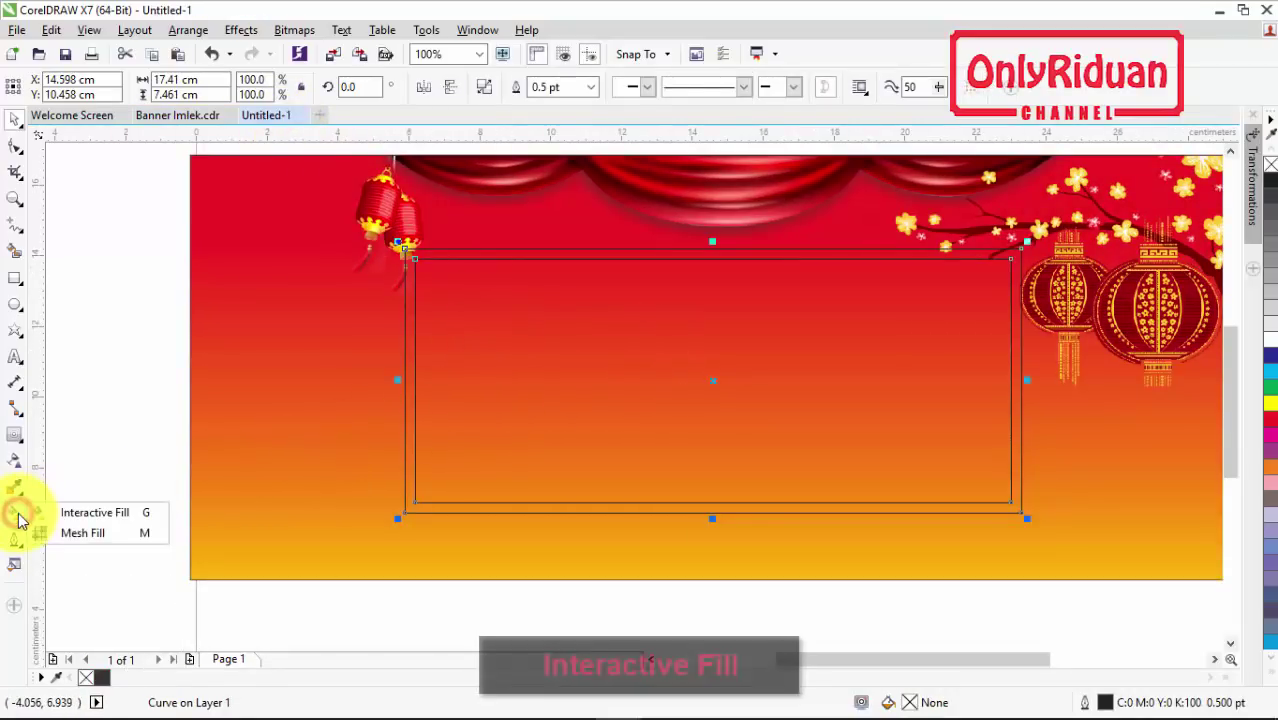
click(78, 514)
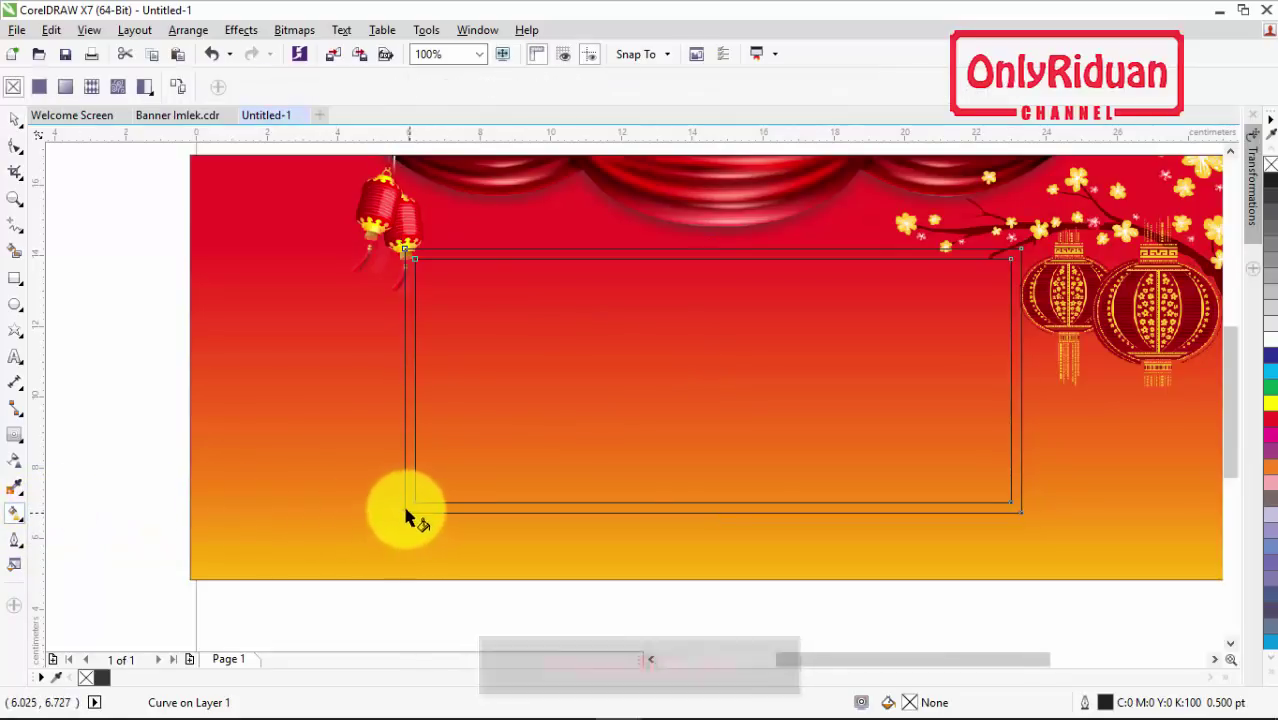
click(68, 91)
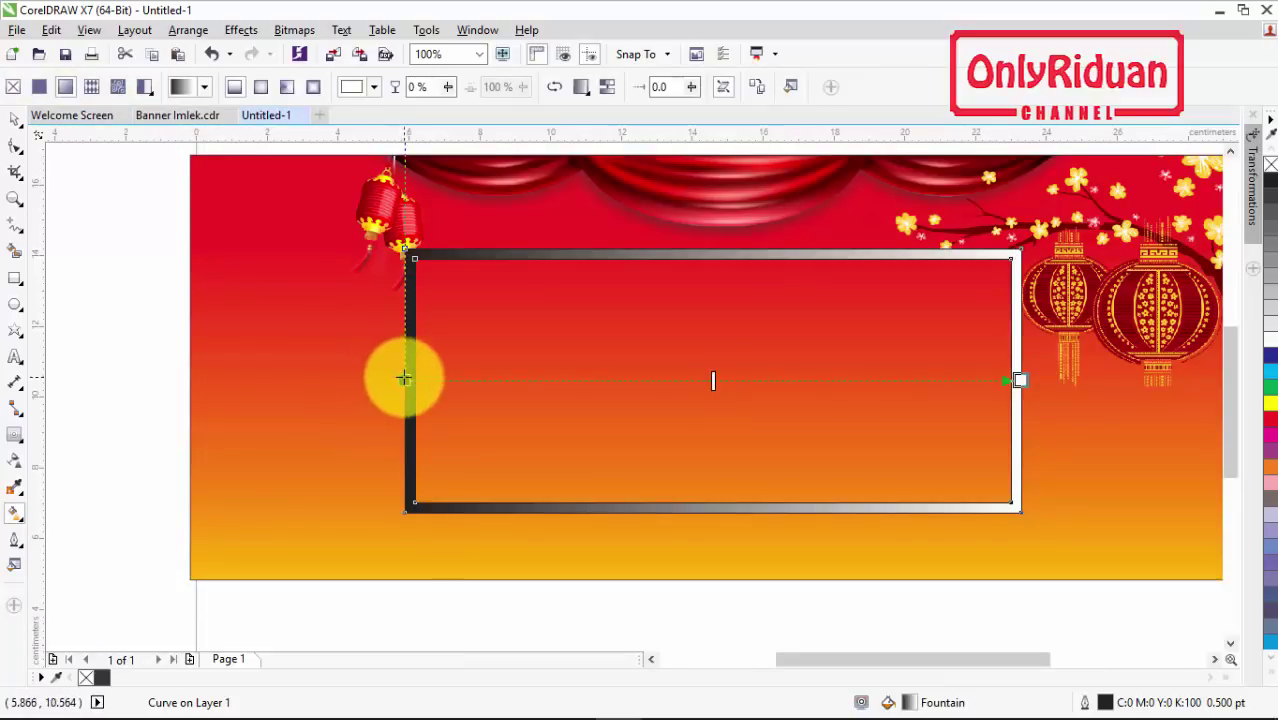
drag(405, 378, 402, 508)
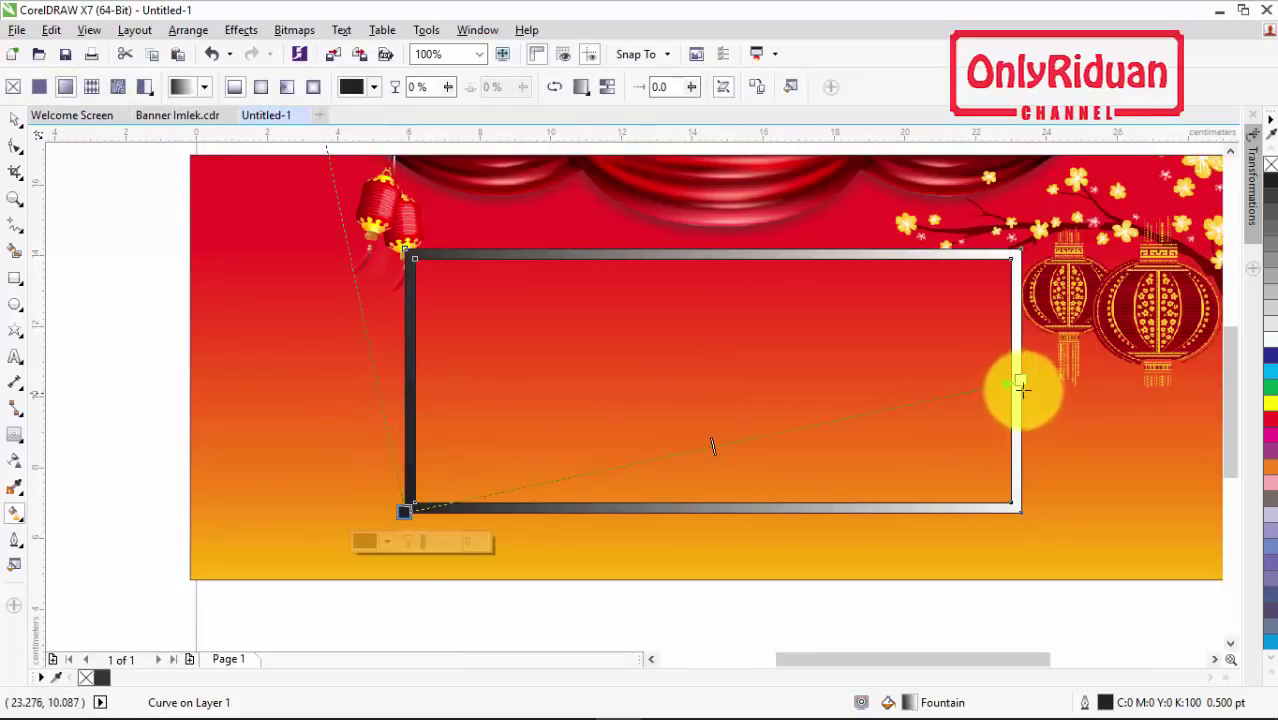
drag(1018, 382, 1018, 255)
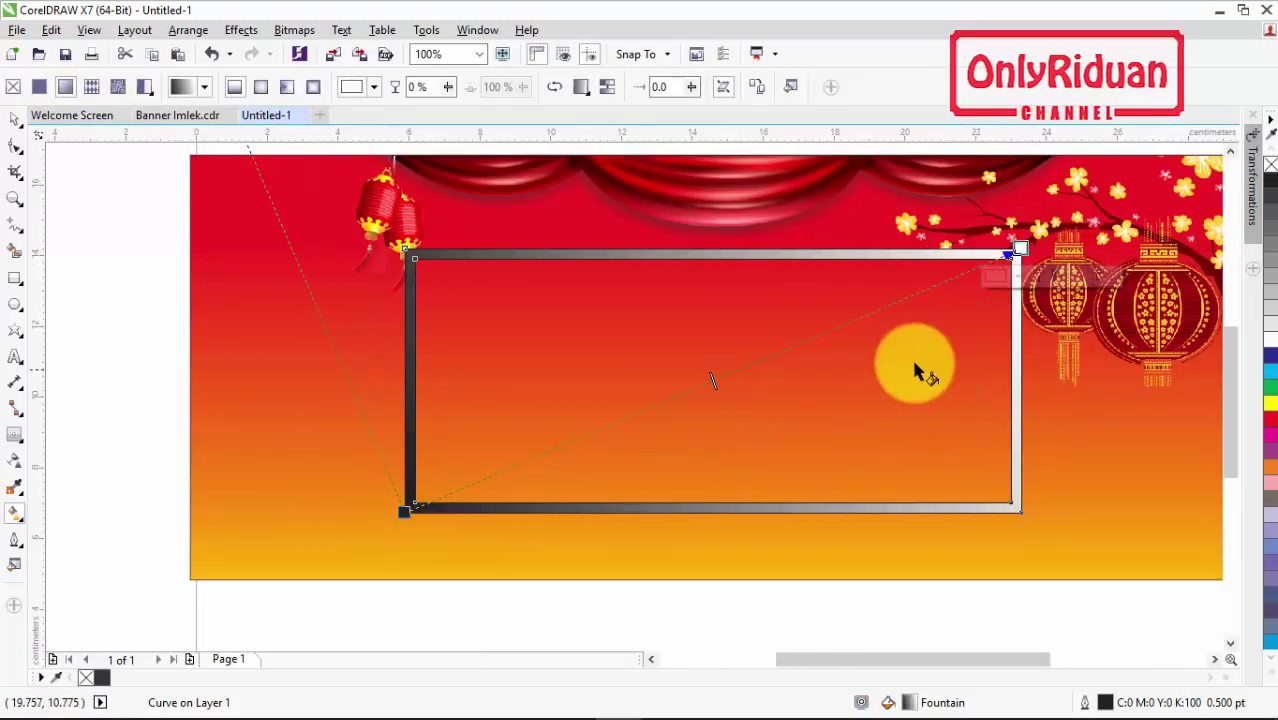
Color the end node at the frame gradient's upper-right corner gold, CMYK 16, 35, 100, 0
click(1018, 252)
click(1018, 278)
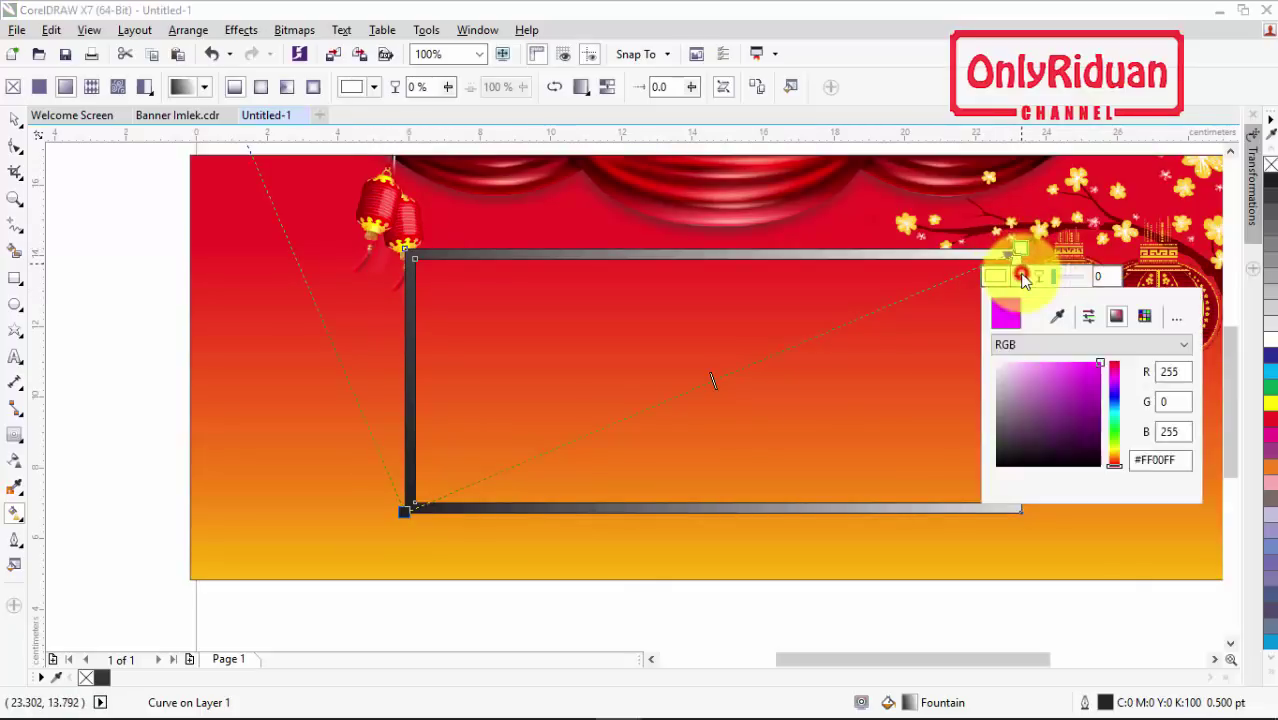
drag(1113, 457, 1114, 432)
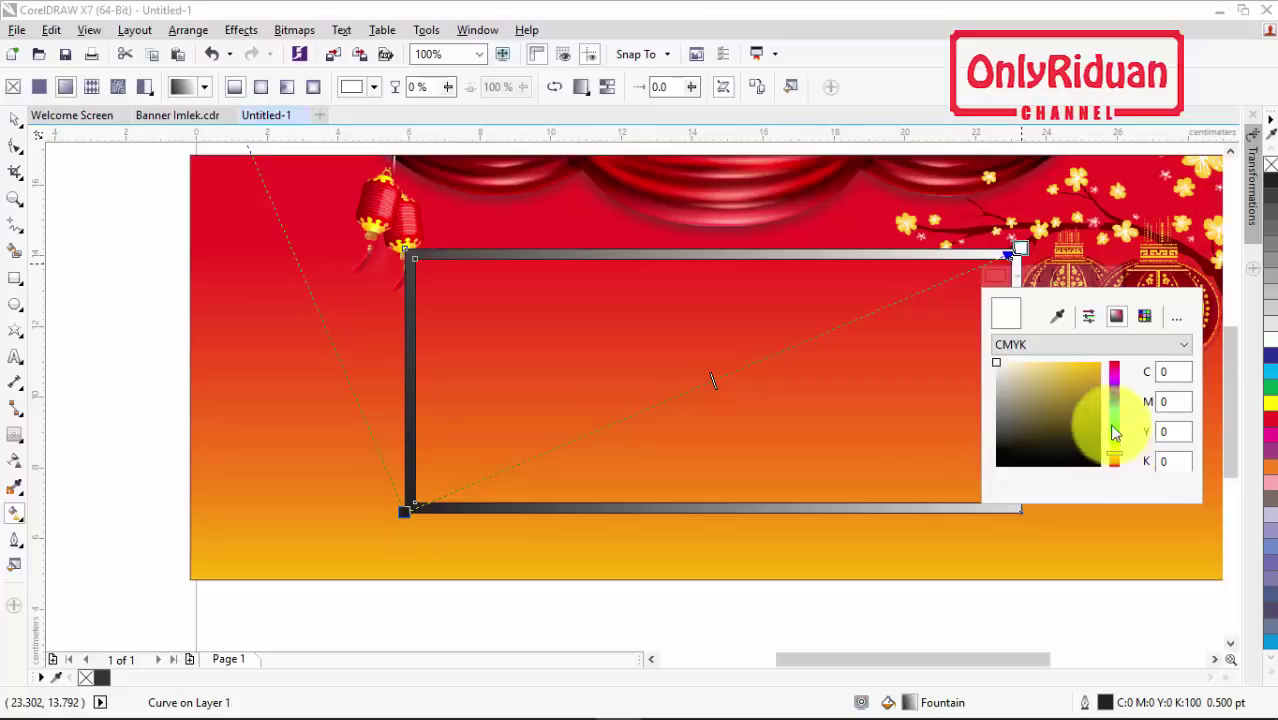
click(1098, 382)
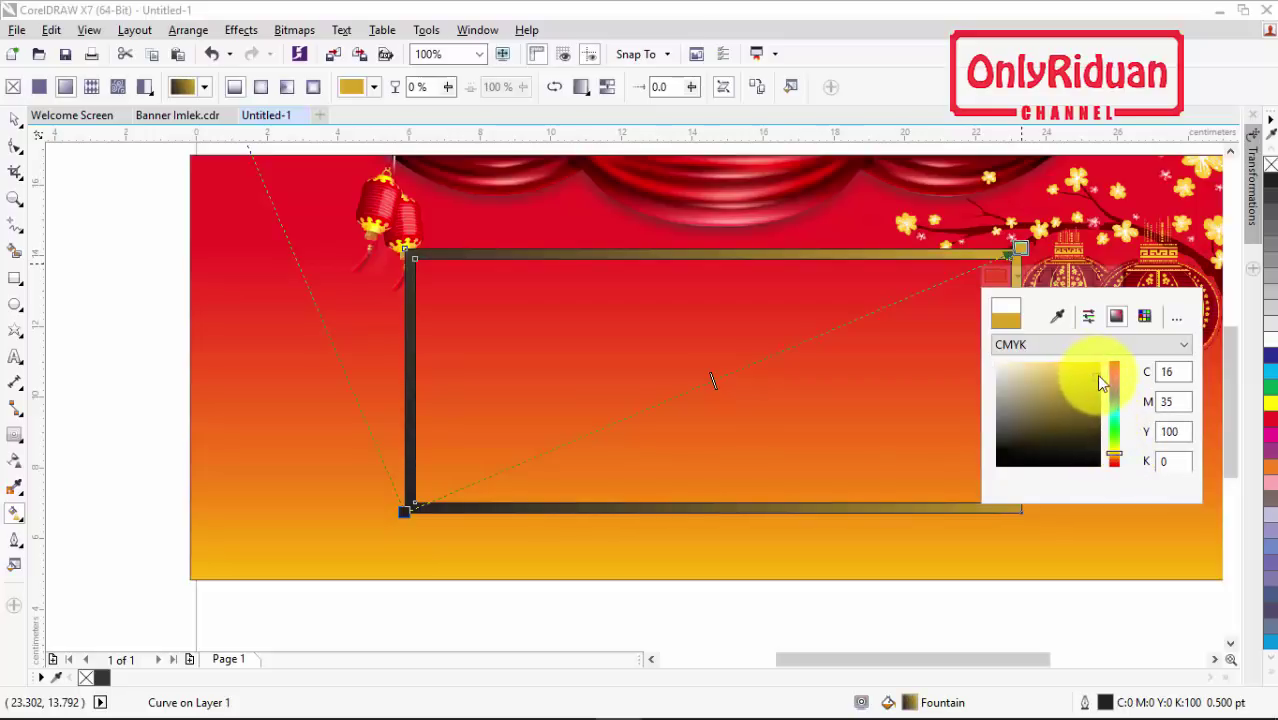
Add a color node at 66% along the frame's gradient and make it yellow, #EEFF00
double_click(815, 337)
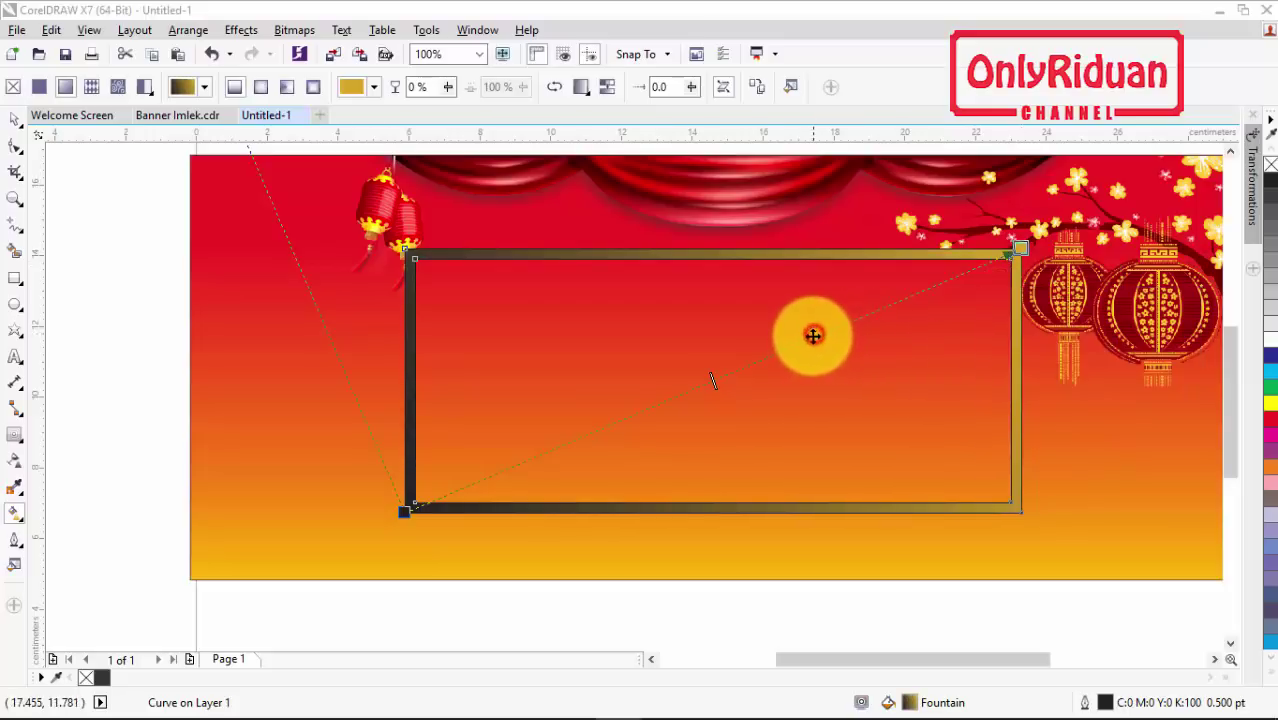
click(808, 366)
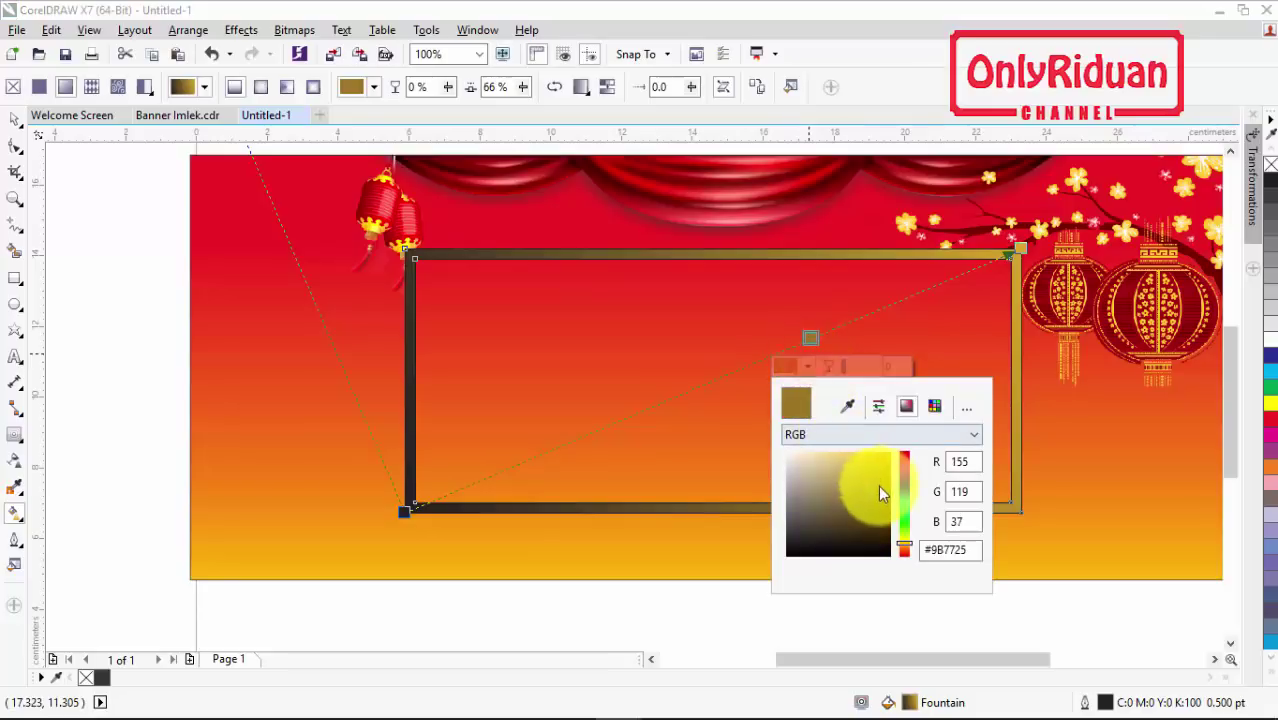
click(906, 536)
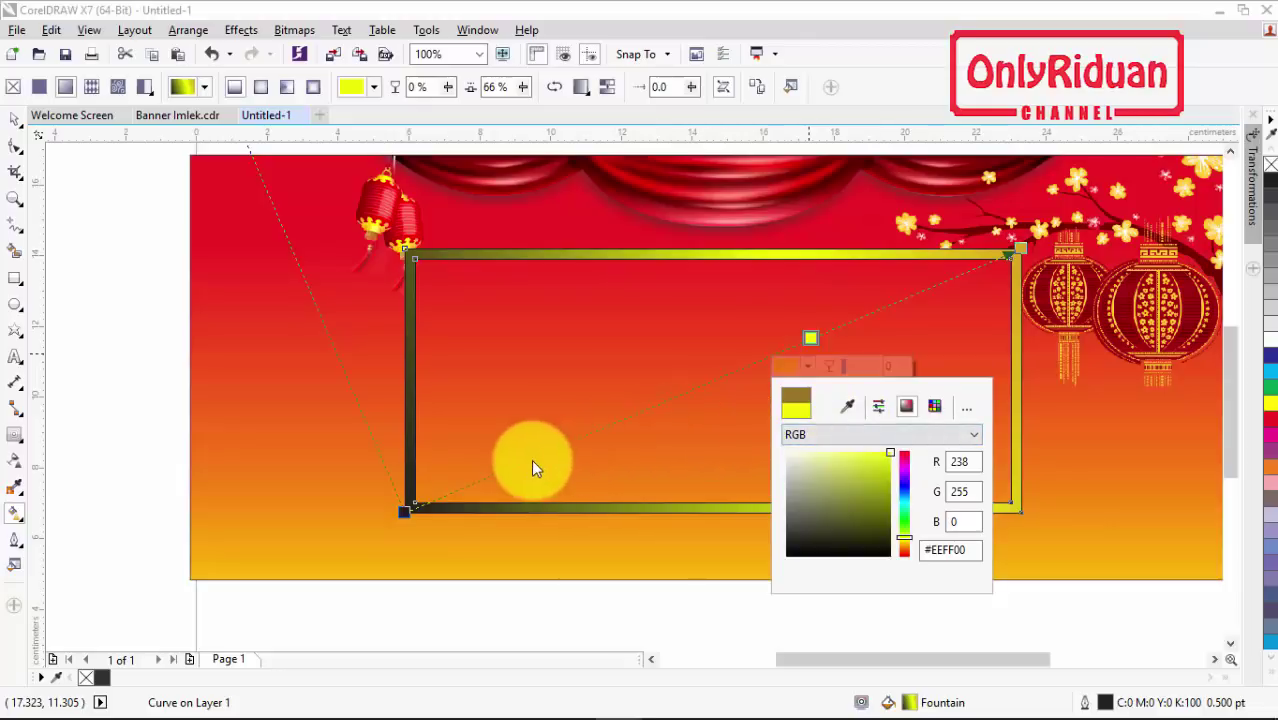
Color the start node at the frame gradient's lower-left corner yellow, CMYK 5, 0, 100, 0
click(403, 508)
click(401, 513)
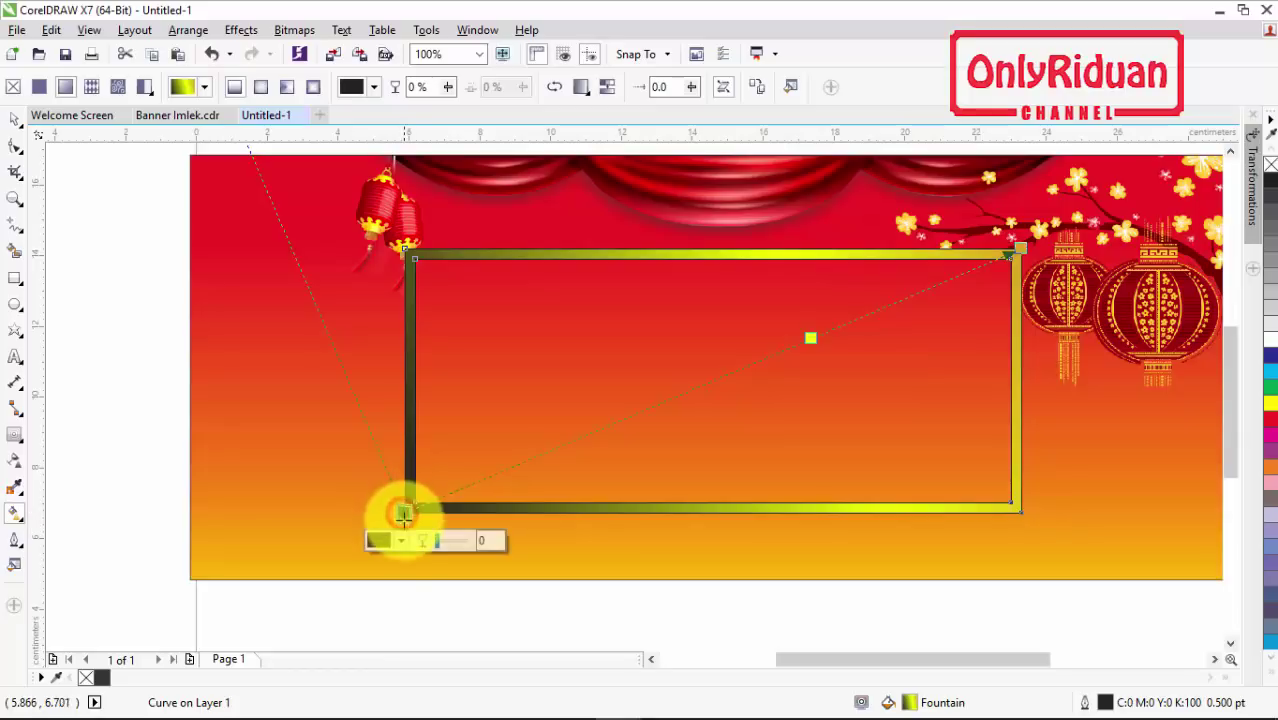
click(399, 539)
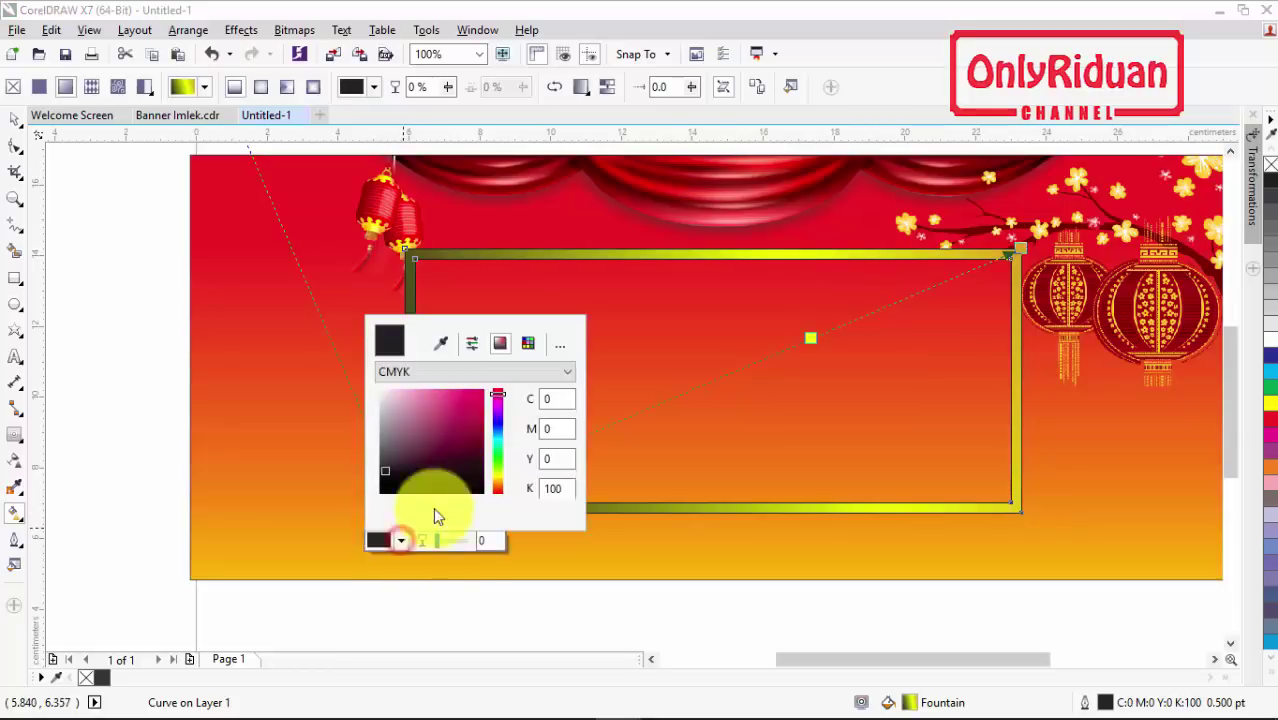
click(501, 485)
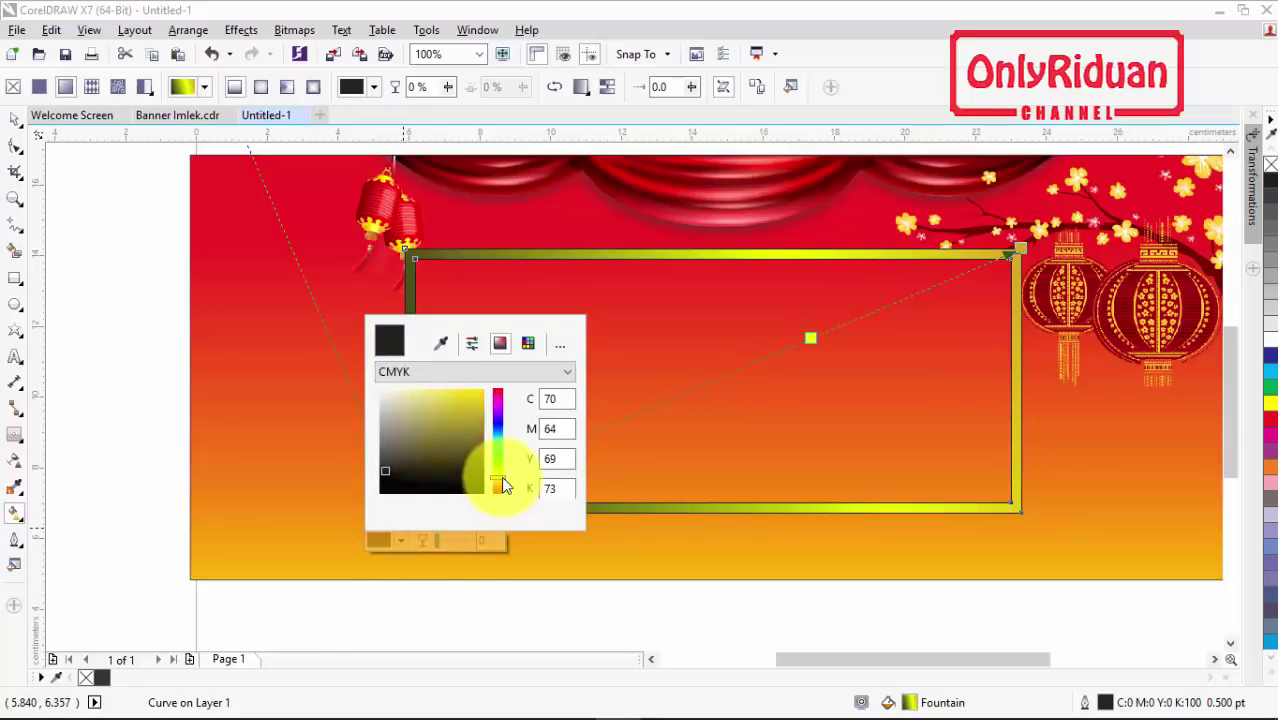
click(482, 393)
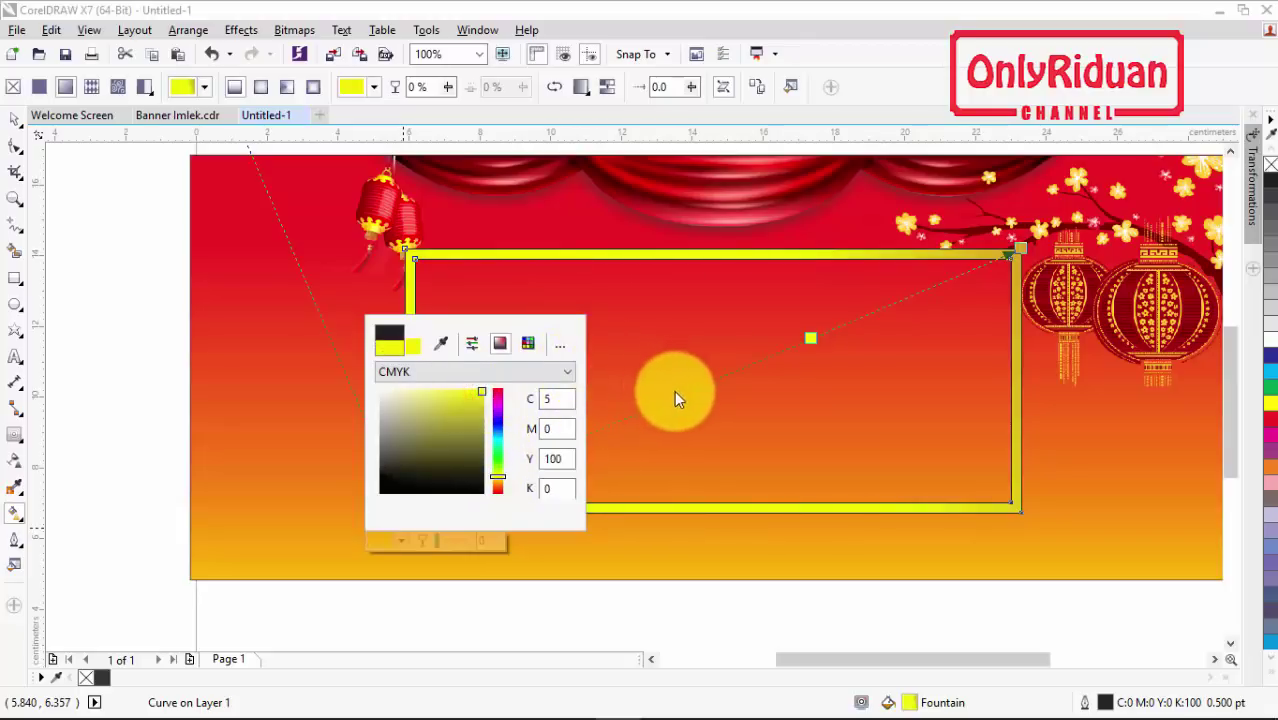
Add another color node at 43% along the frame's gradient and make it dark gold, #C98900
click(674, 398)
double_click(670, 398)
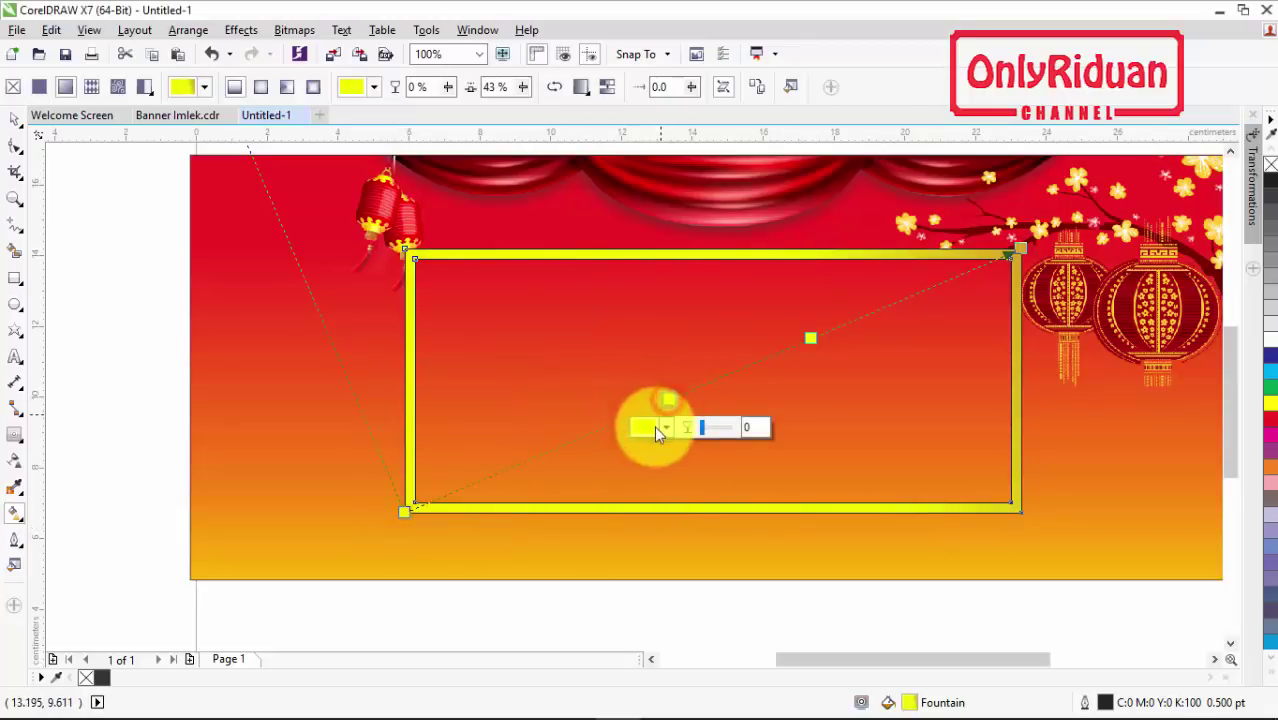
click(665, 430)
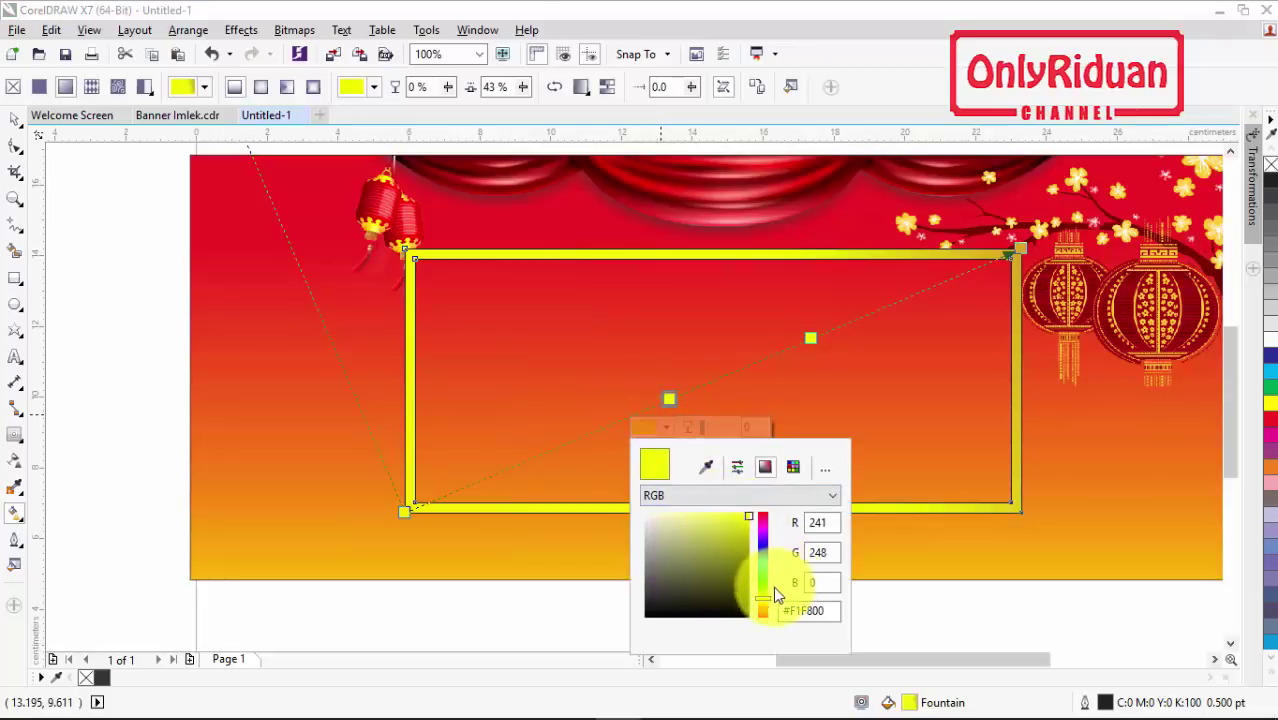
drag(768, 600, 770, 603)
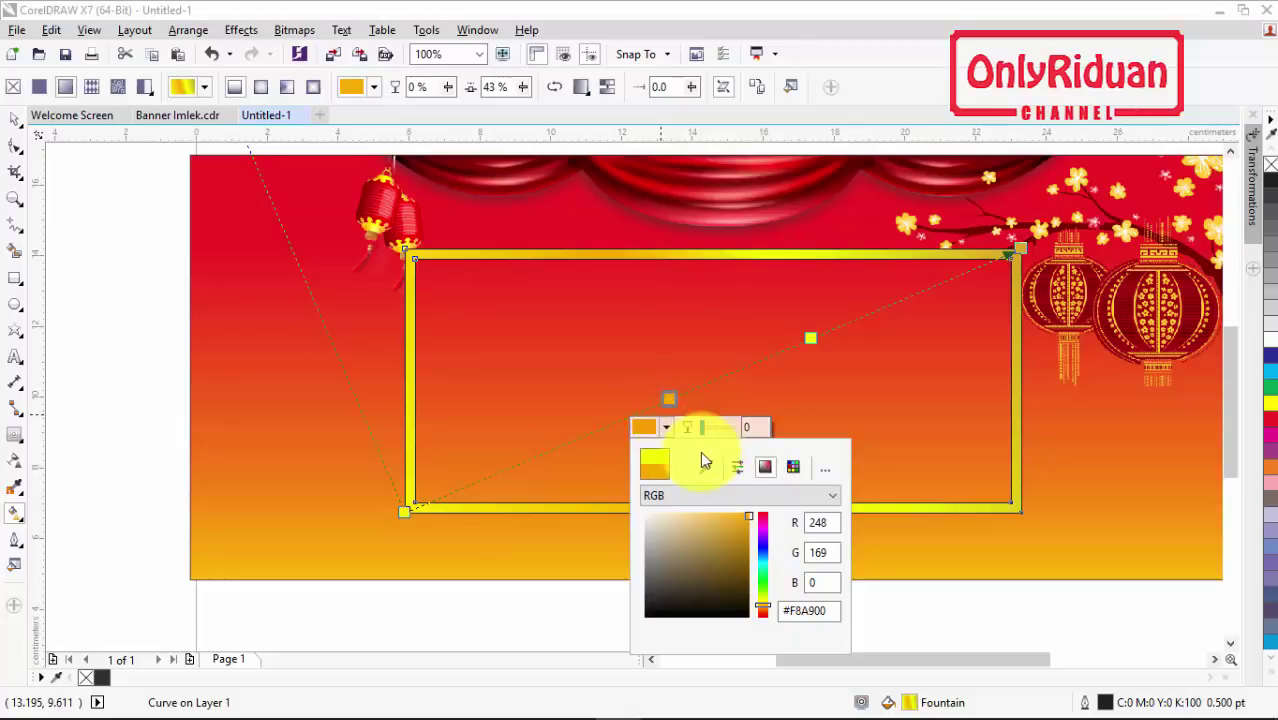
click(748, 525)
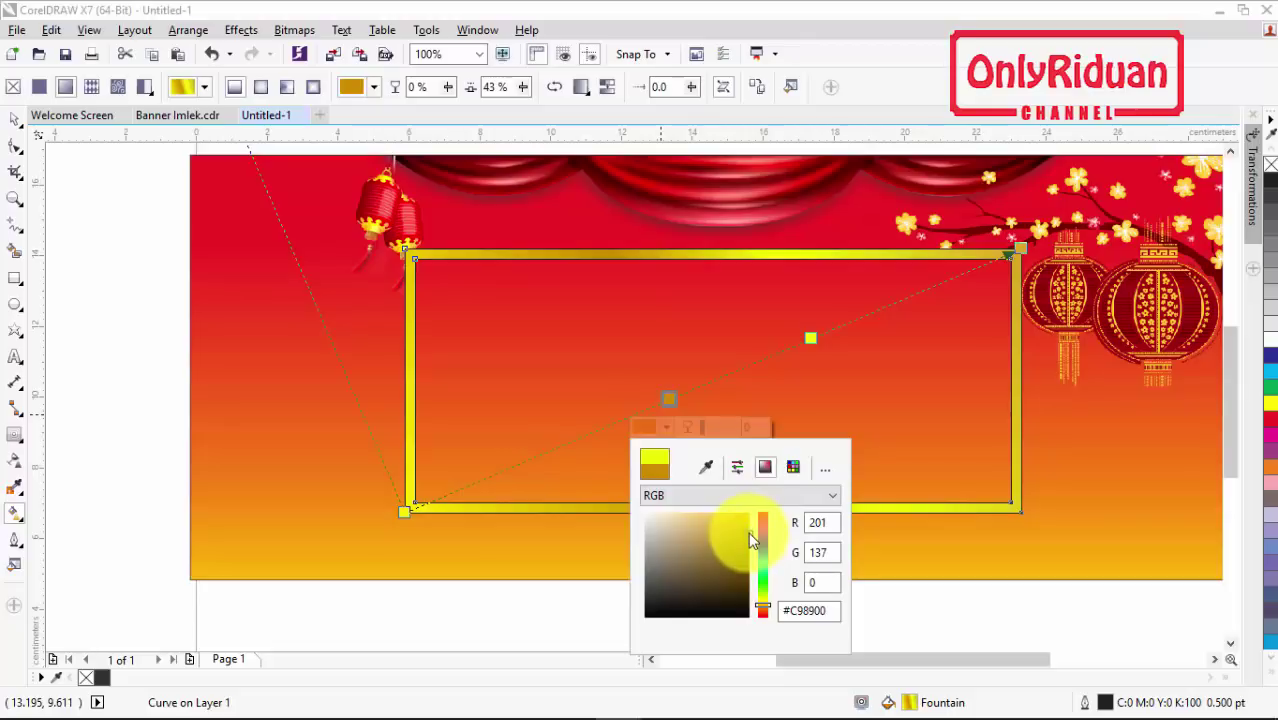
click(23, 121)
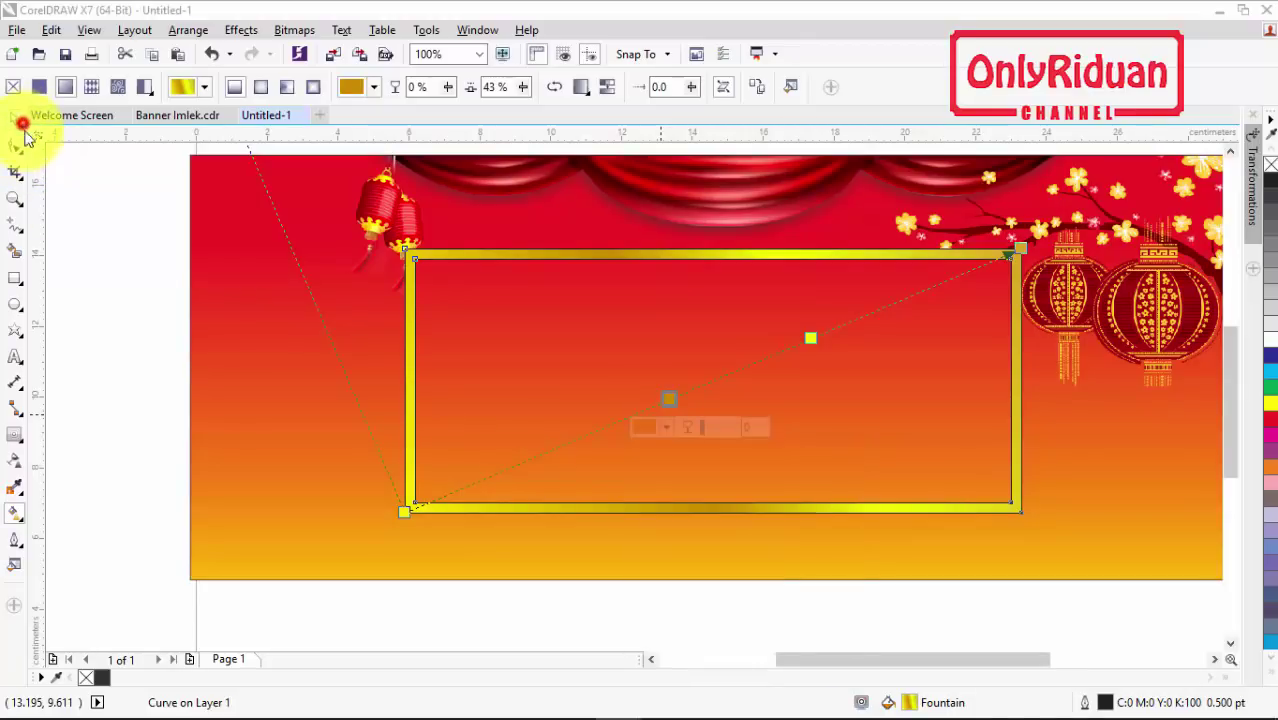
click(94, 211)
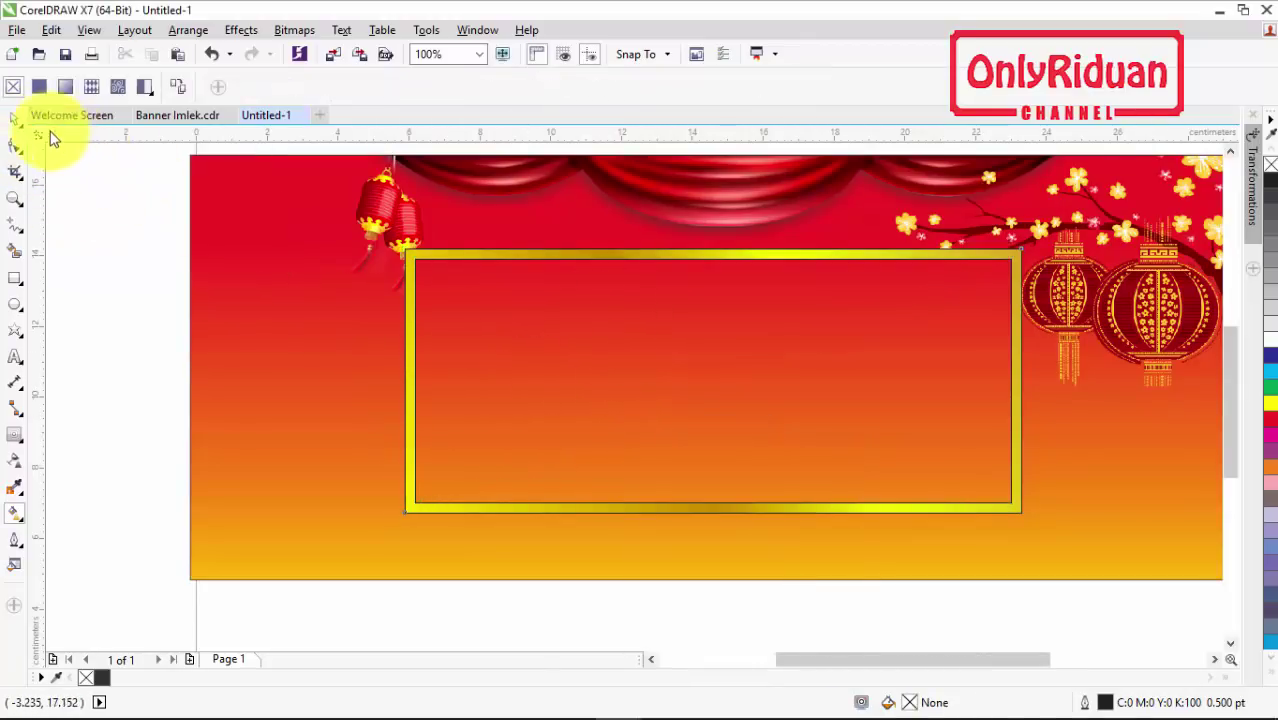
Remove the outline of the gradient frame by setting its outline width to None
click(18, 124)
click(483, 258)
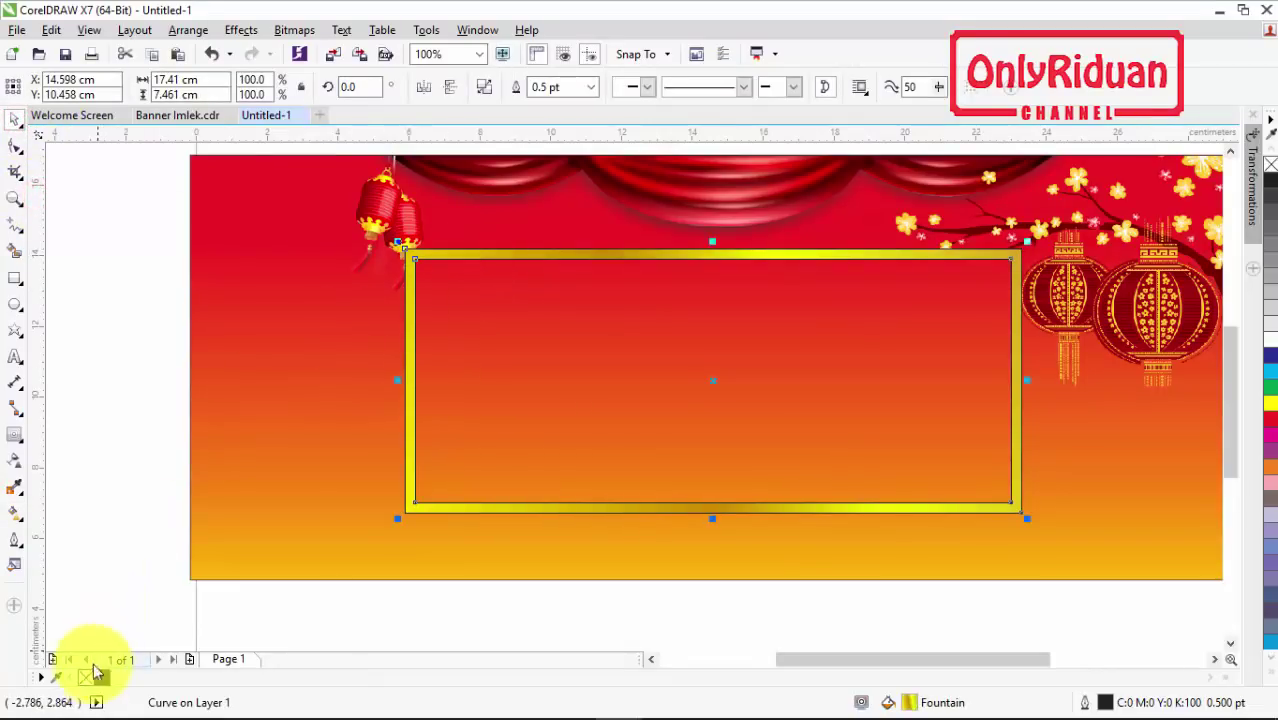
click(593, 88)
click(566, 105)
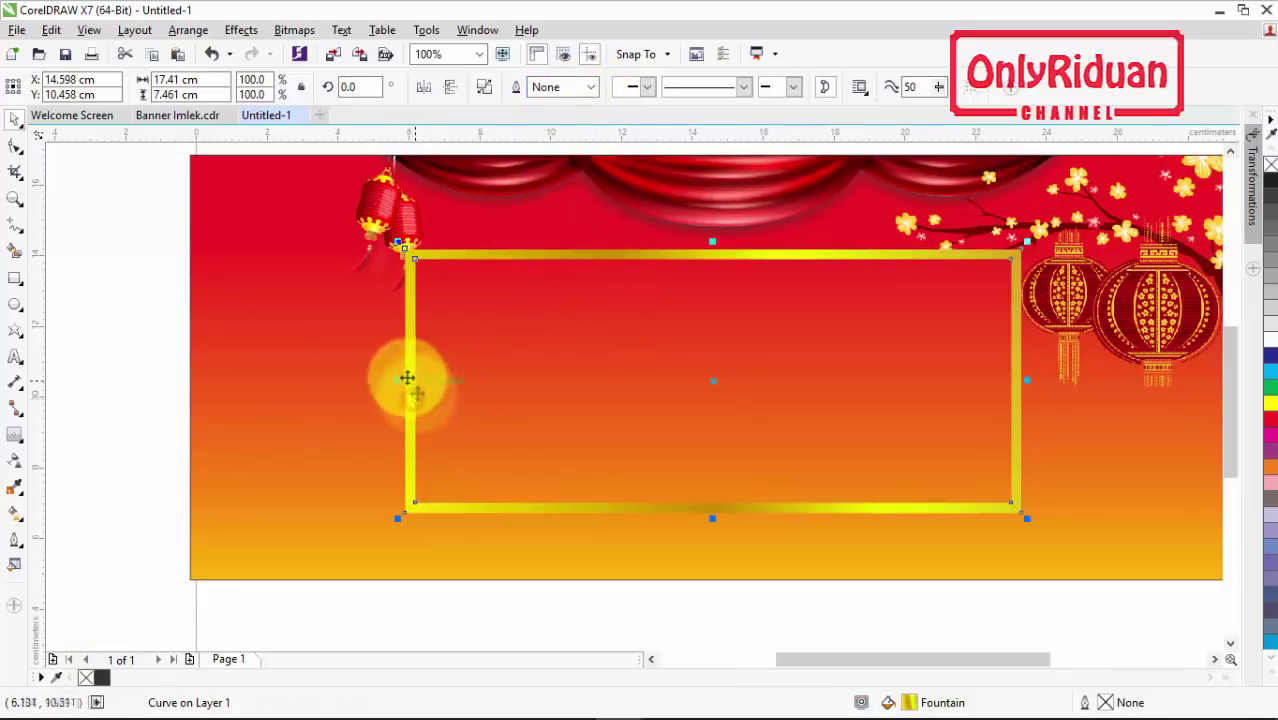
Bring the small pair of red lanterns (Lampion 1) to the front of the page, above the gold frame
click(380, 220)
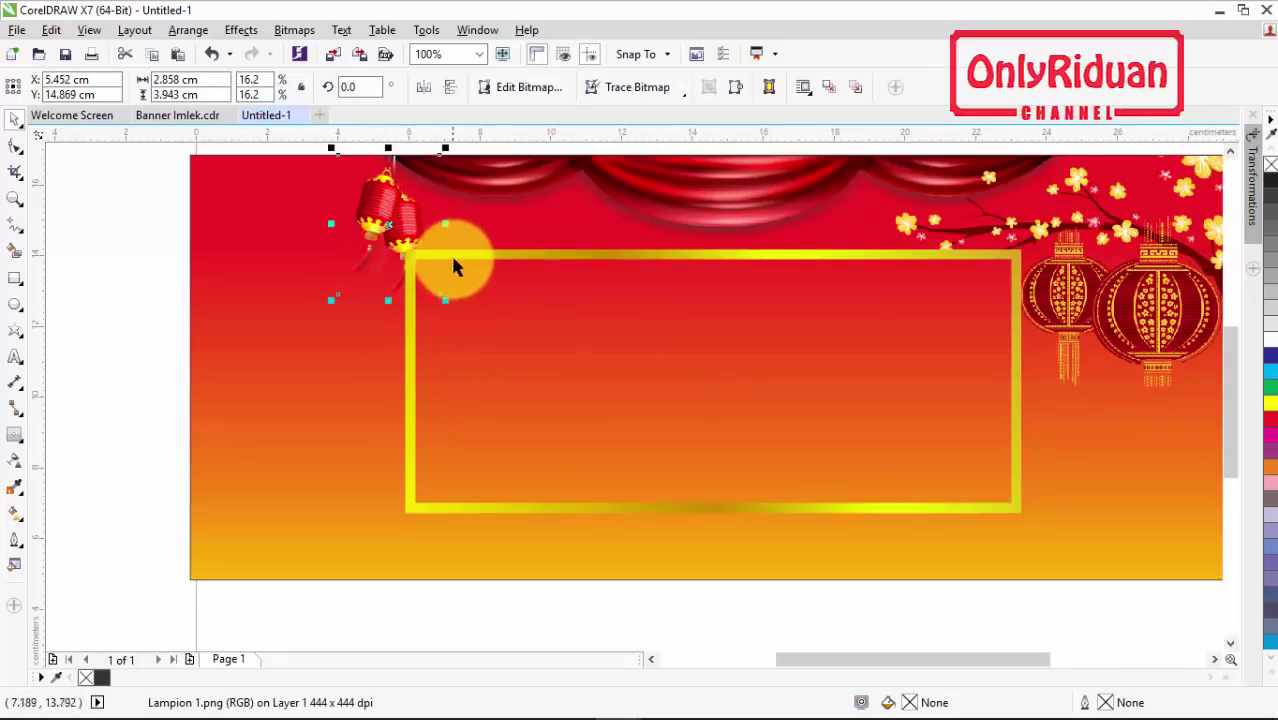
right_click(389, 226)
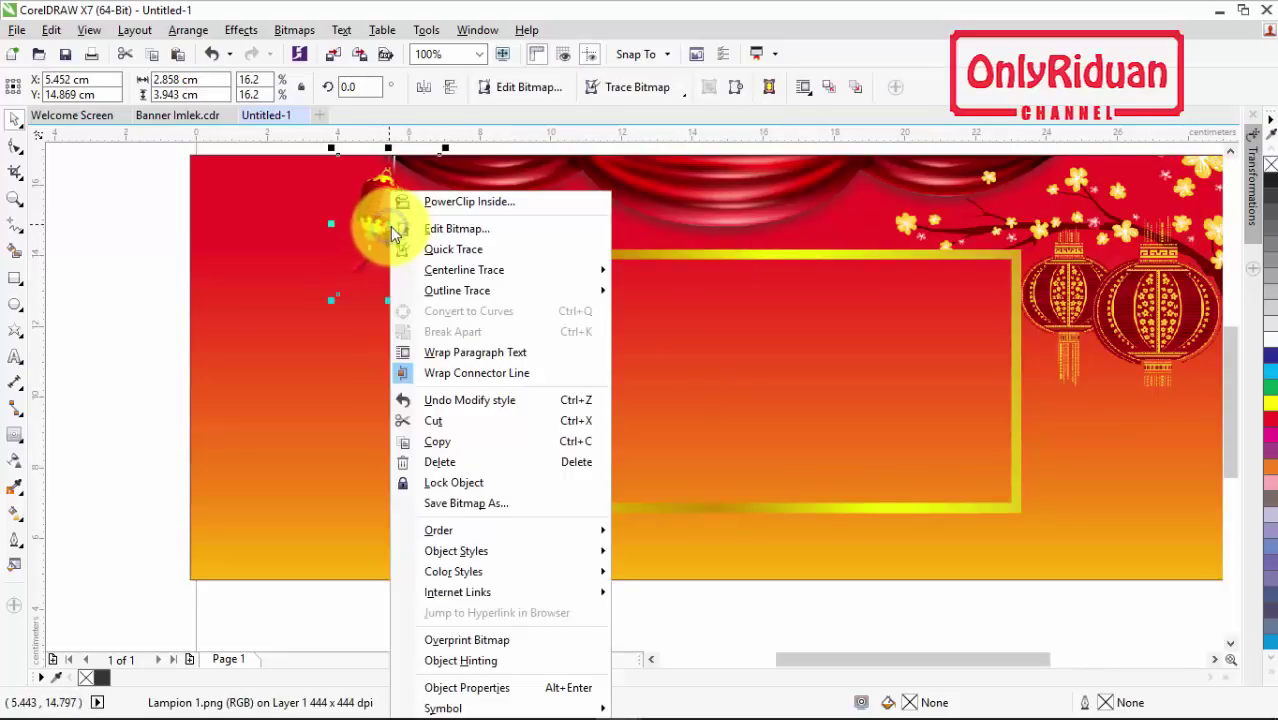
mouse_move(462, 290)
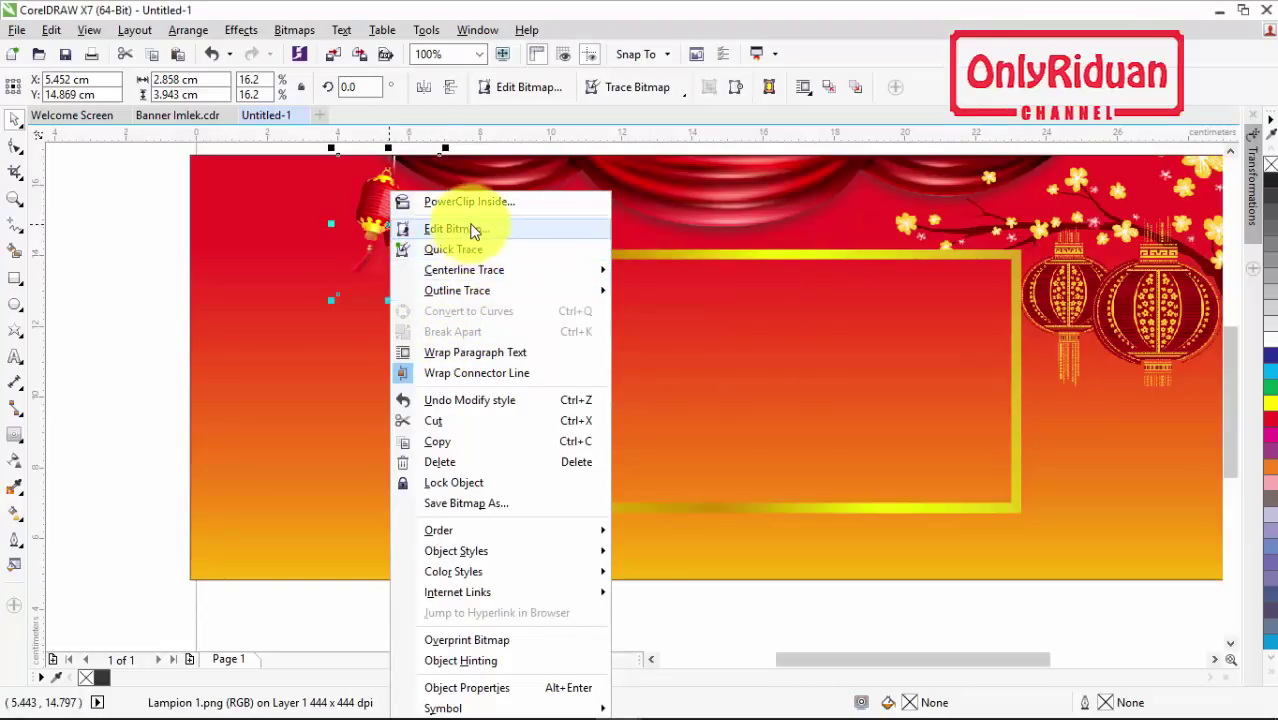
mouse_move(519, 537)
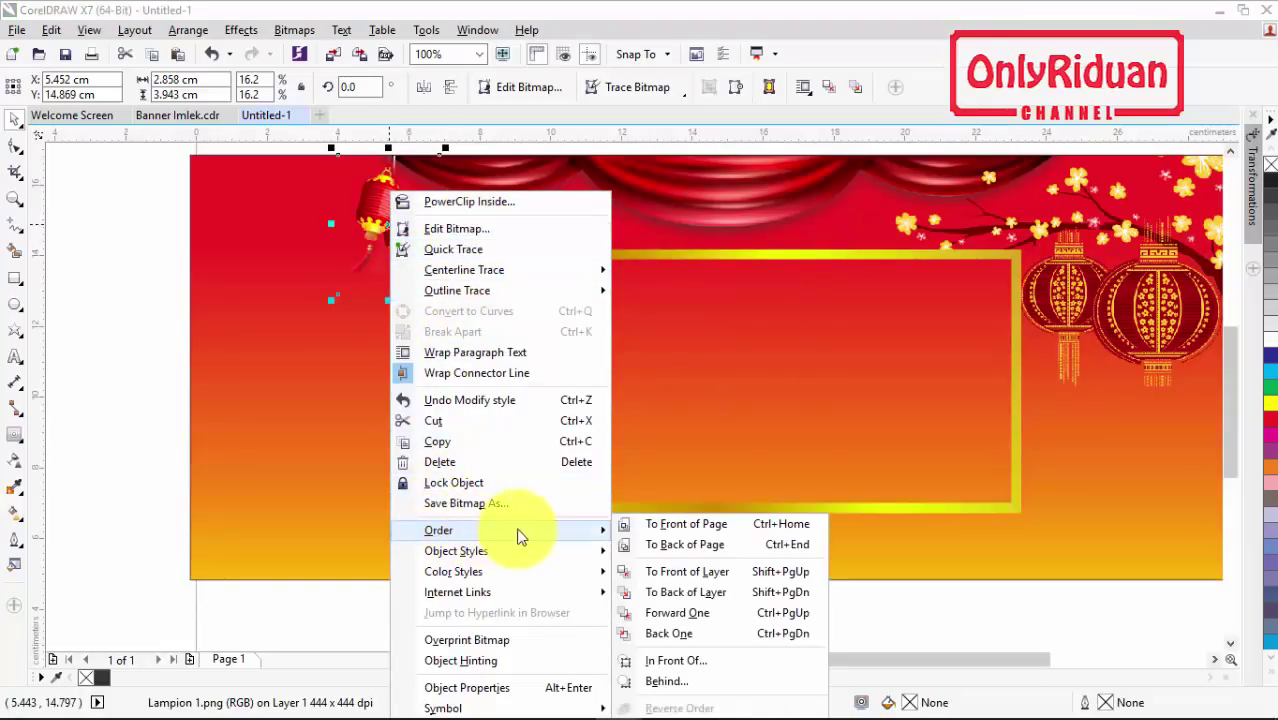
click(665, 523)
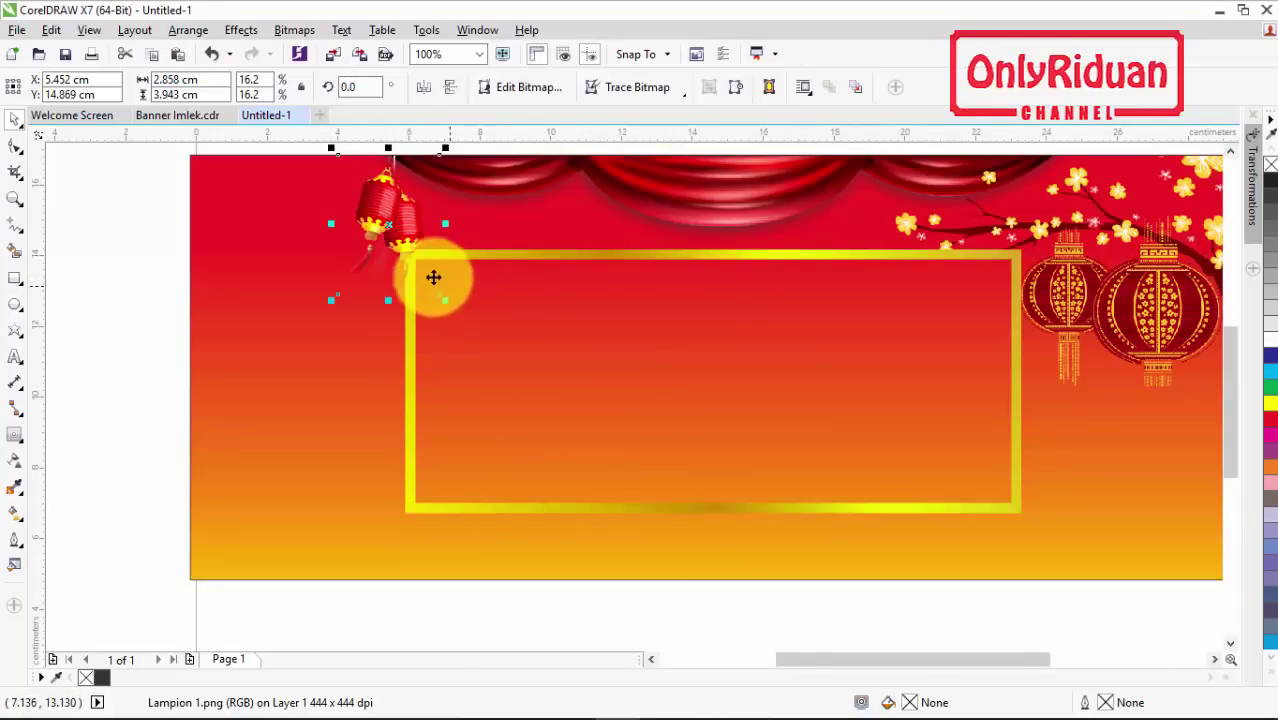
scroll(542, 265, down, 1)
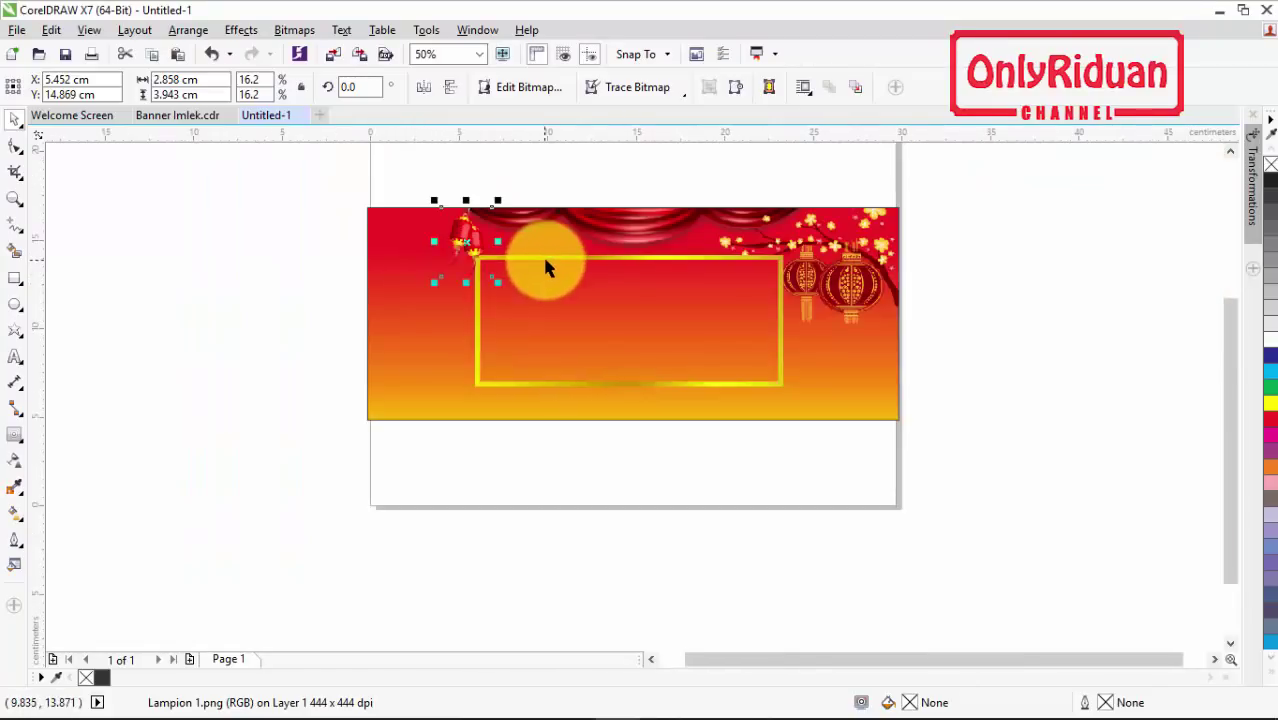
scroll(571, 257, up, 1)
Edit the background rectangle's PowerClip contents, shrinking the red curtain about its center to about 15.5 cm wide, and finish editing
click(648, 221)
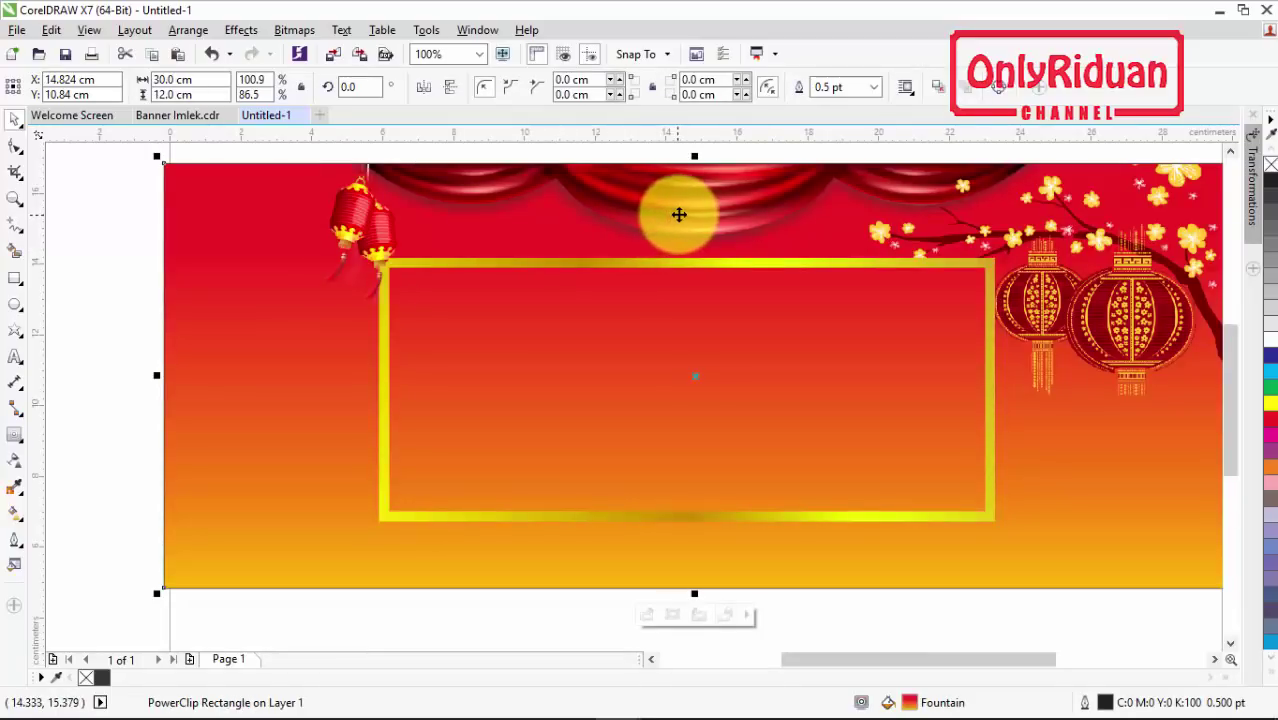
right_click(679, 213)
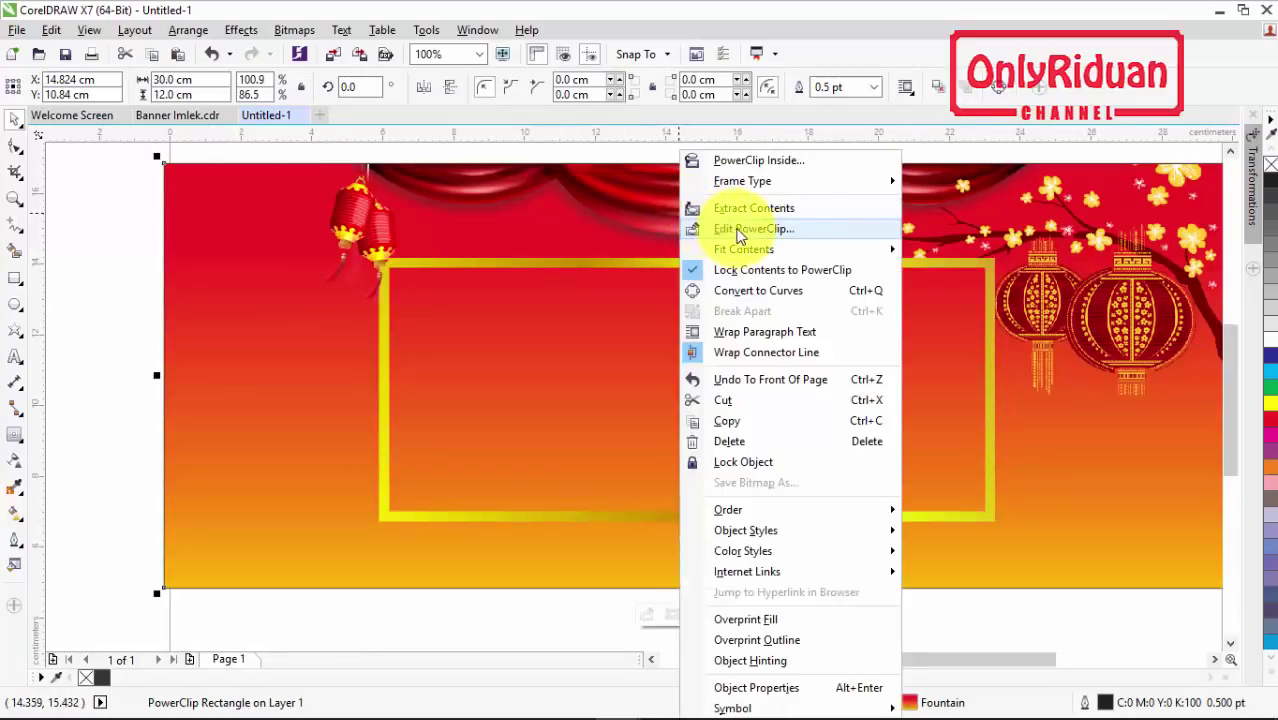
click(1230, 151)
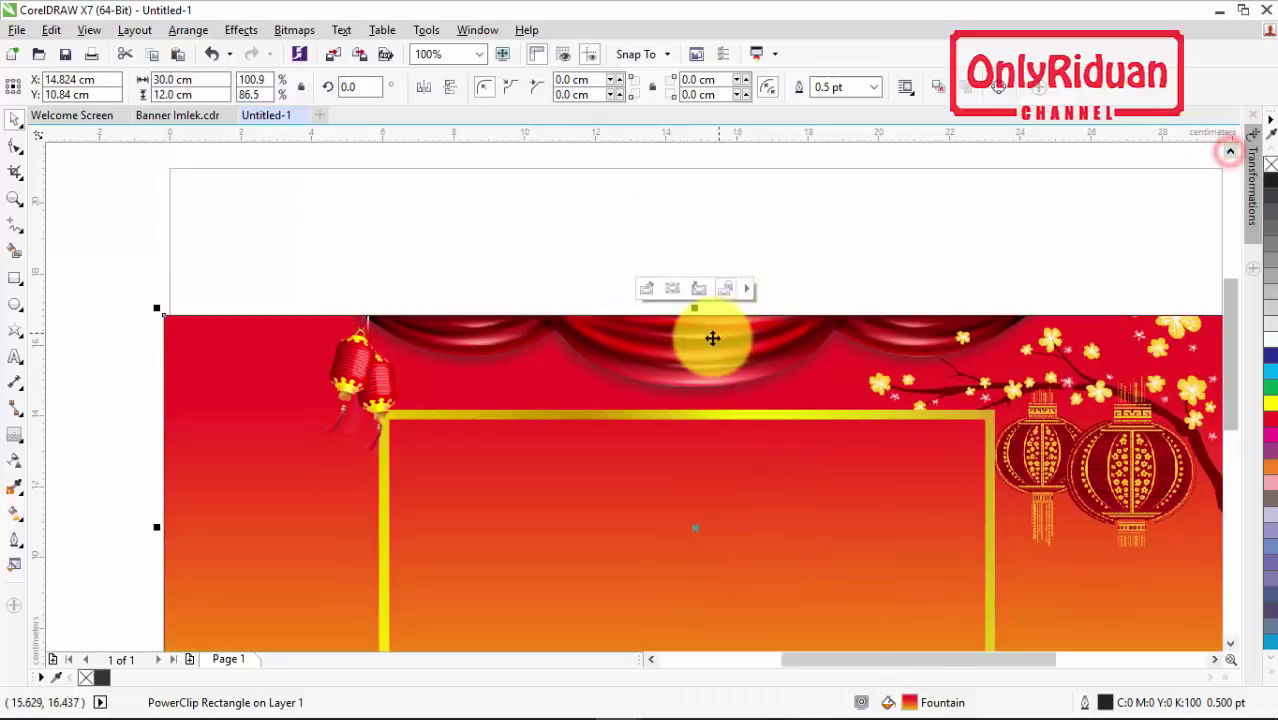
right_click(712, 338)
click(781, 232)
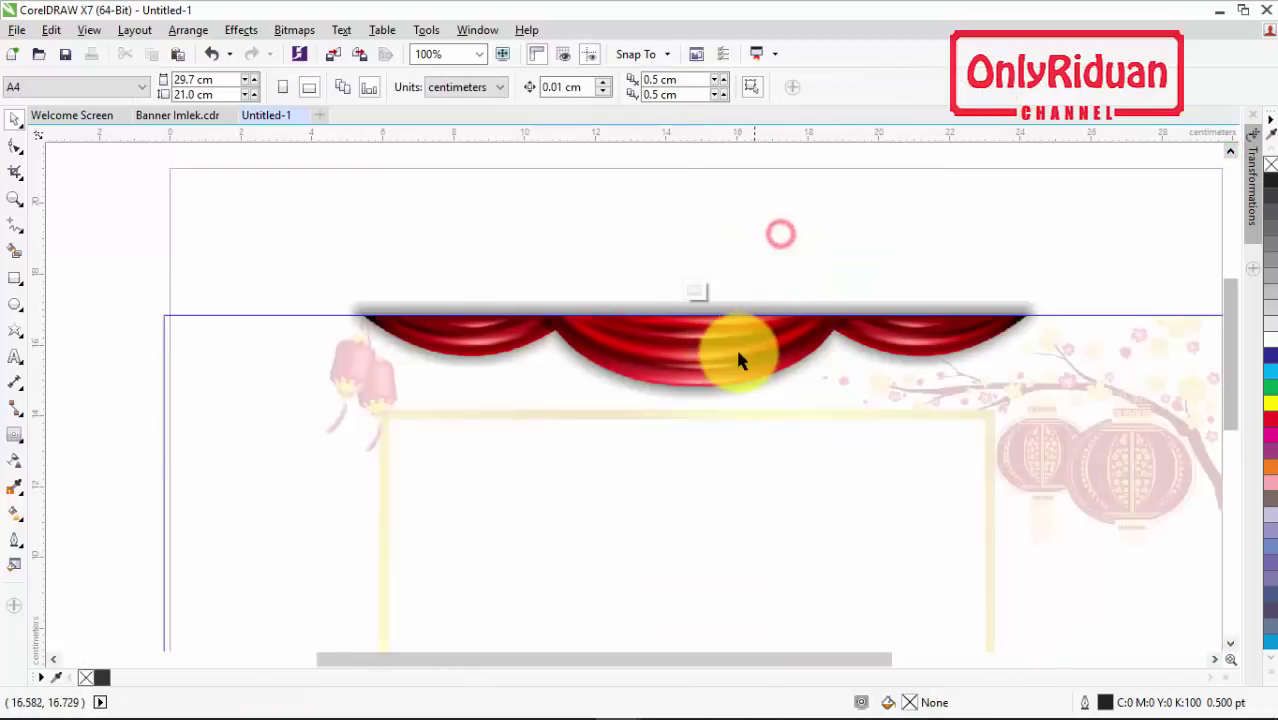
click(738, 354)
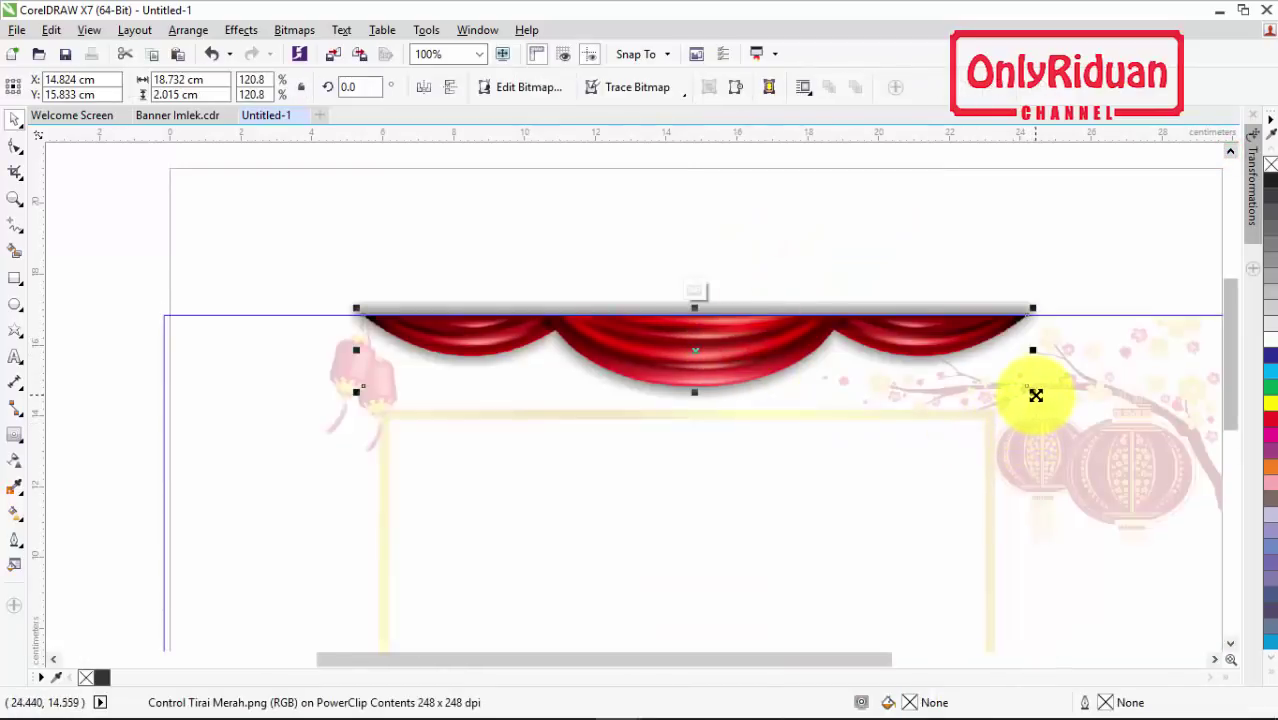
drag(1036, 395, 975, 391)
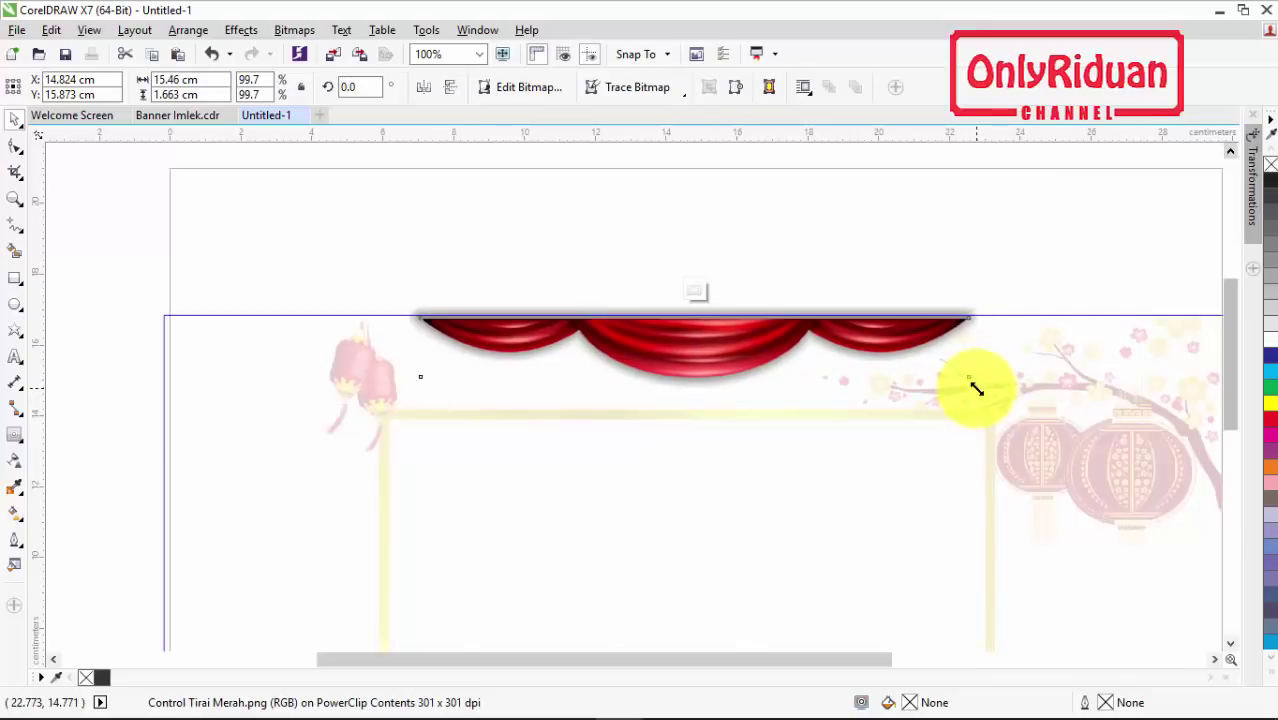
right_click(745, 340)
click(792, 290)
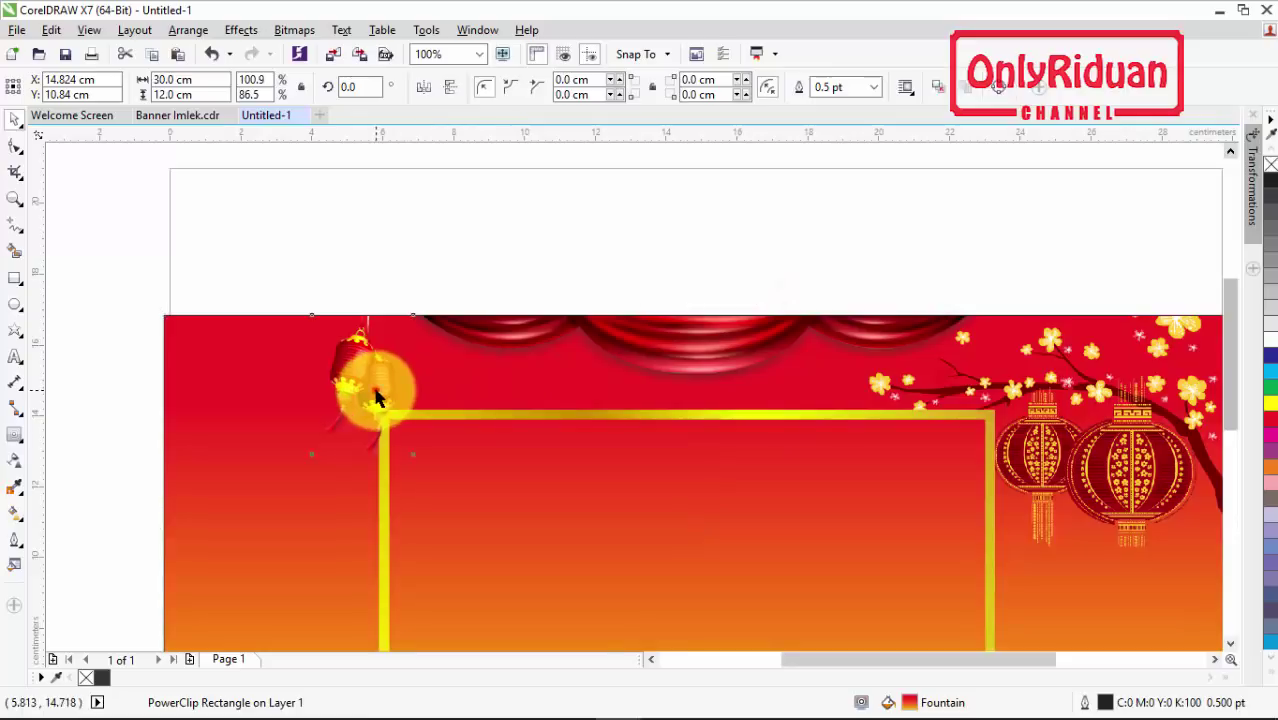
Move the small pair of red lanterns to about X 7.2 cm, Y 14.9 cm, beside the curtain's left end
drag(362, 366, 416, 413)
scroll(448, 375, down, 1)
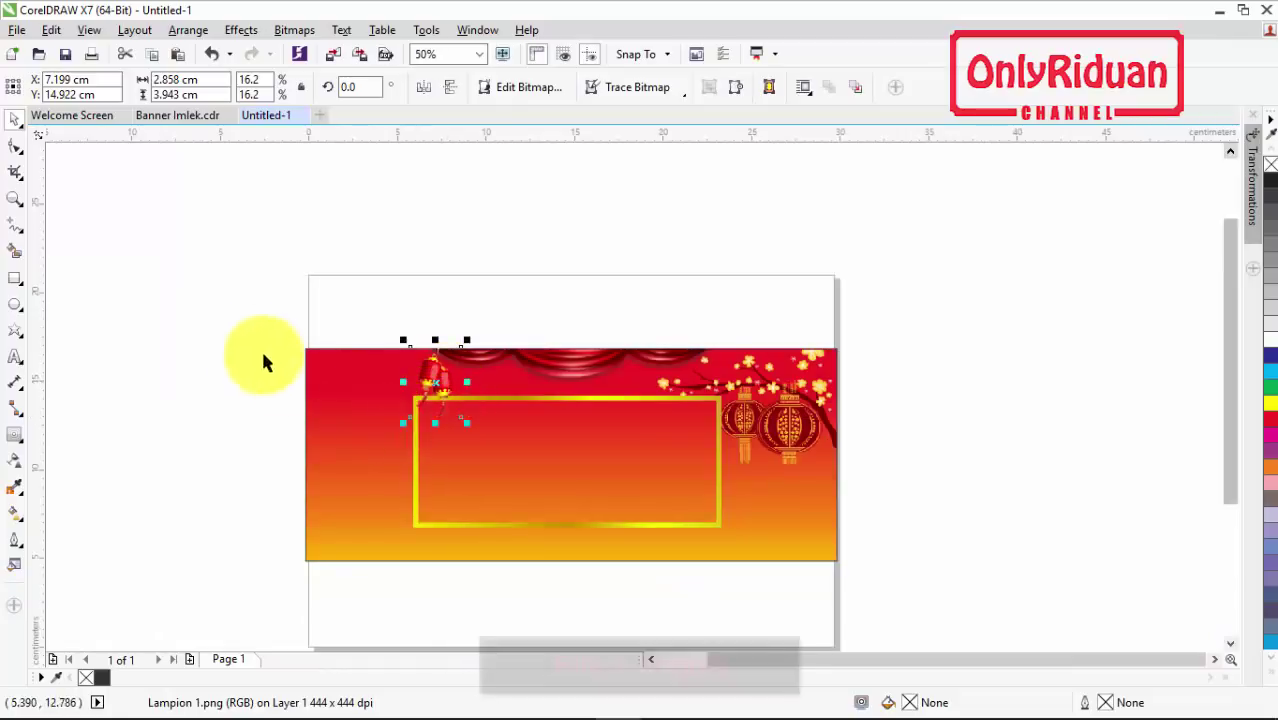
Import the Sio Babi pig image at the banner's left end and enlarge it to about 6 × 8.1 cm
click(16, 30)
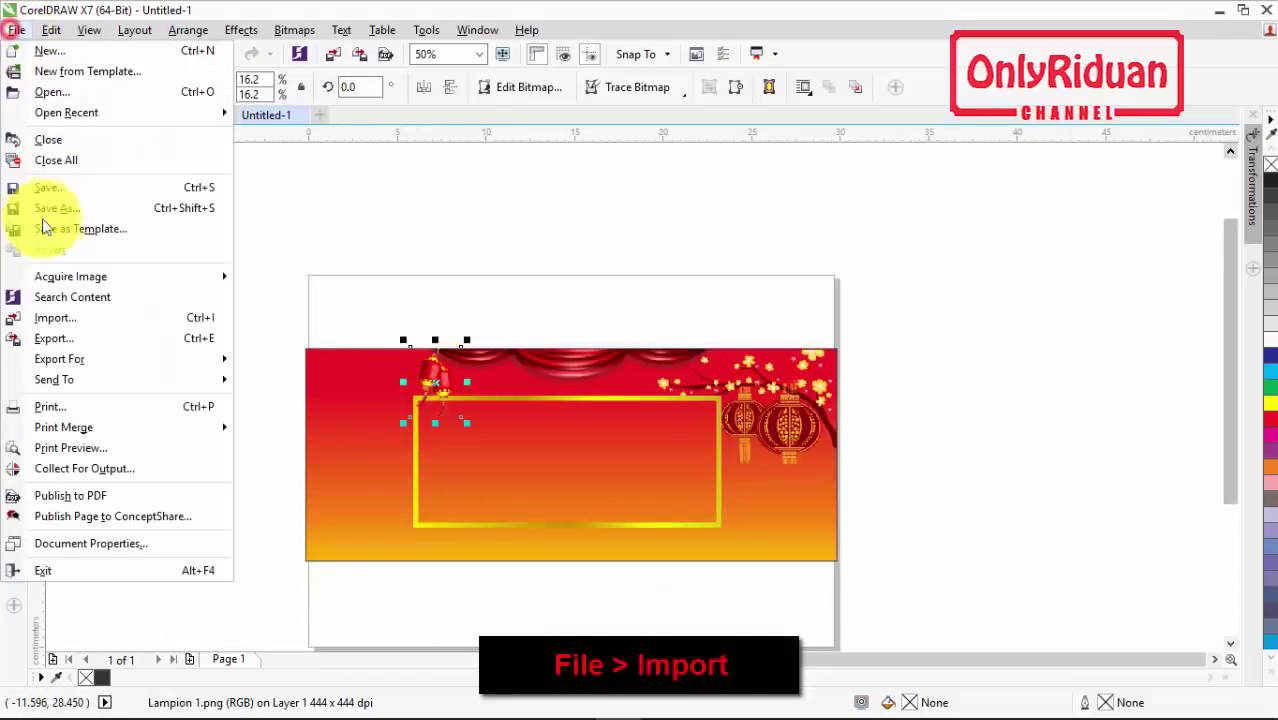
click(56, 318)
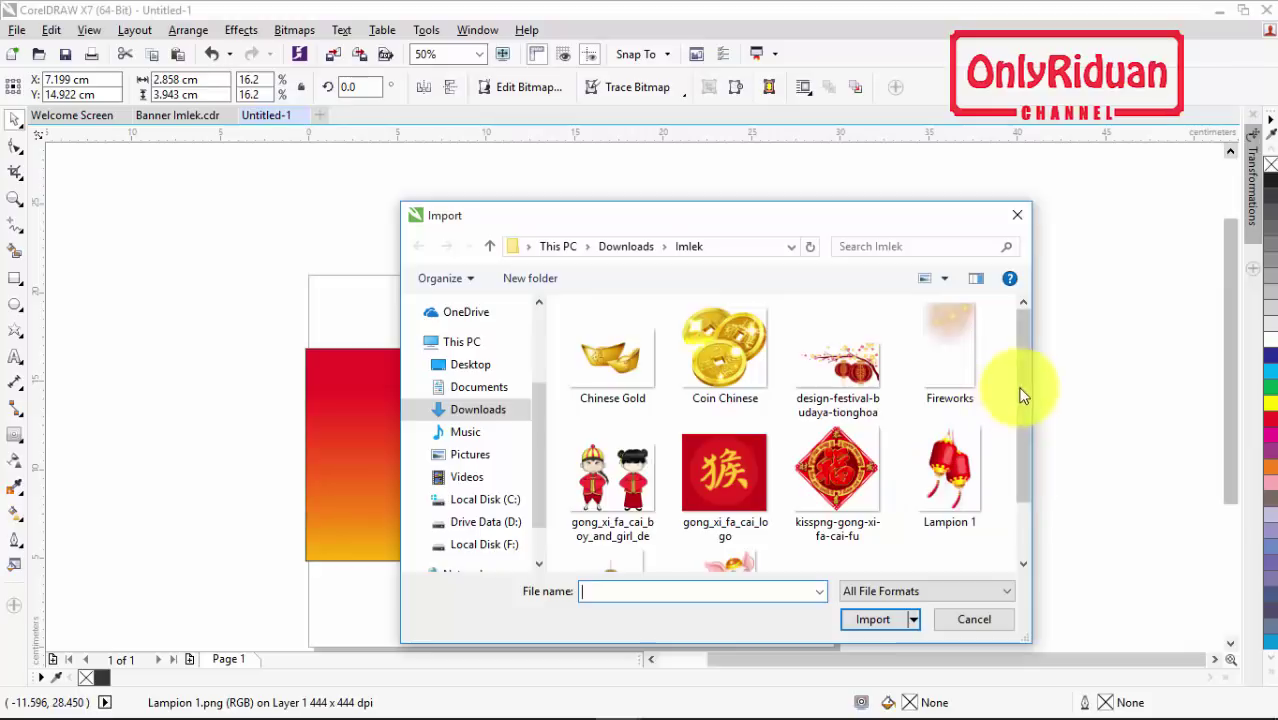
drag(1018, 391, 1018, 477)
click(752, 508)
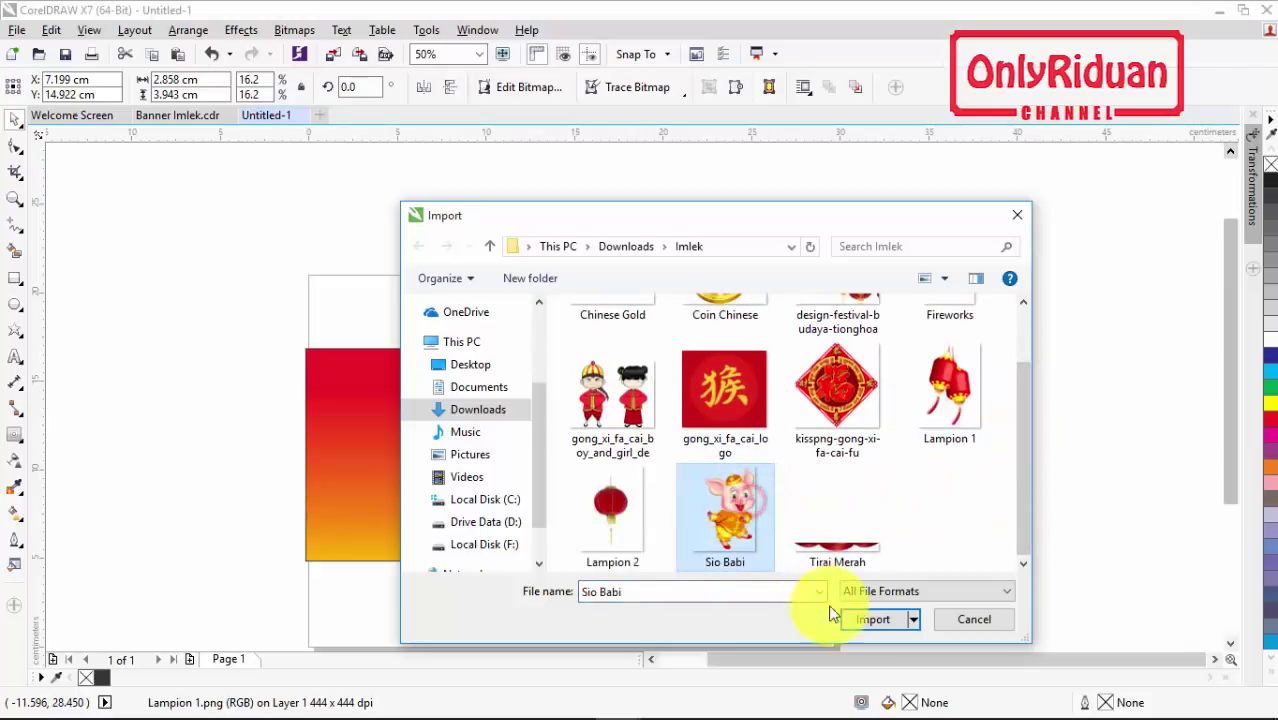
click(868, 617)
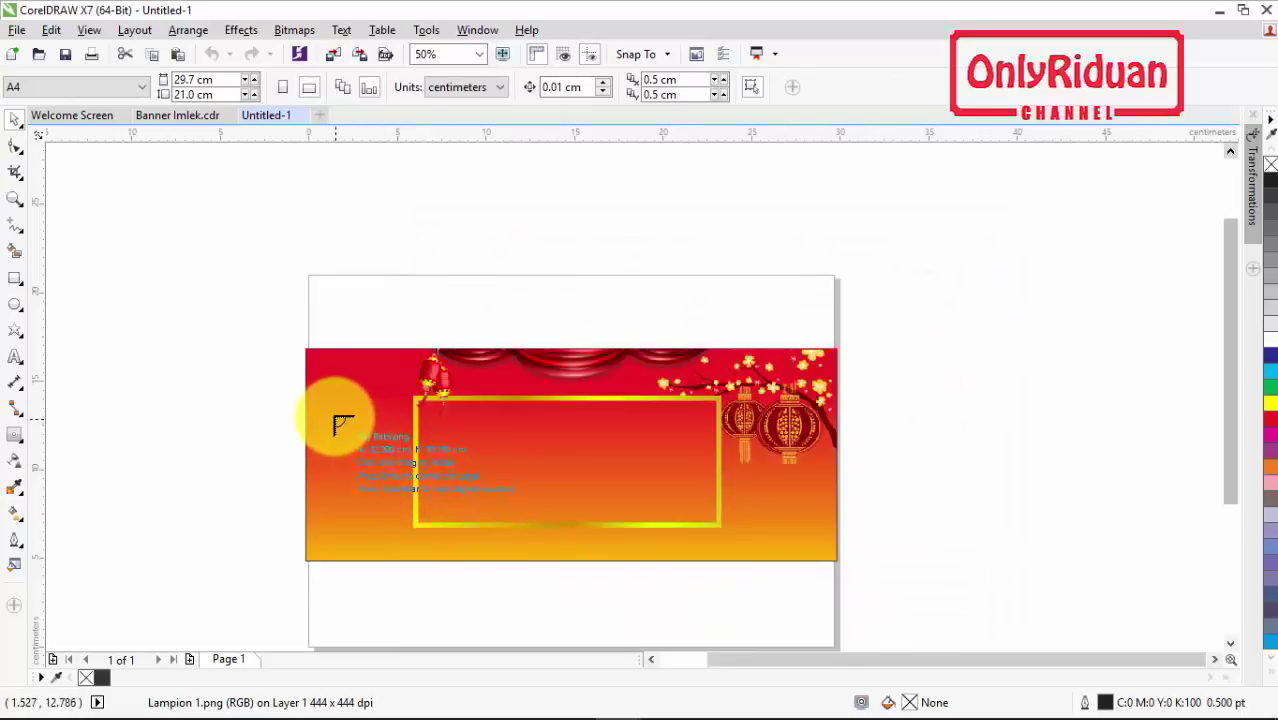
drag(332, 410, 460, 590)
scroll(416, 508, up, 2)
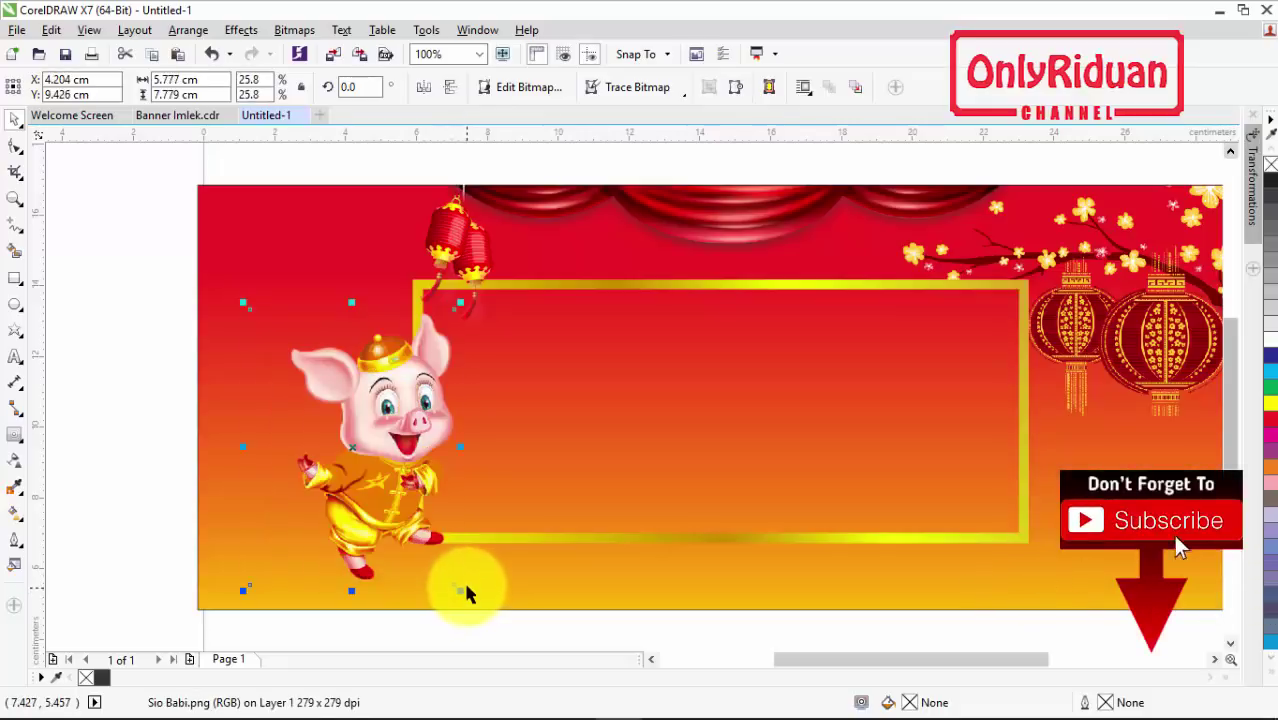
mouse_move(243, 590)
mouse_down()
mouse_move(240, 514)
mouse_move(234, 601)
mouse_up()
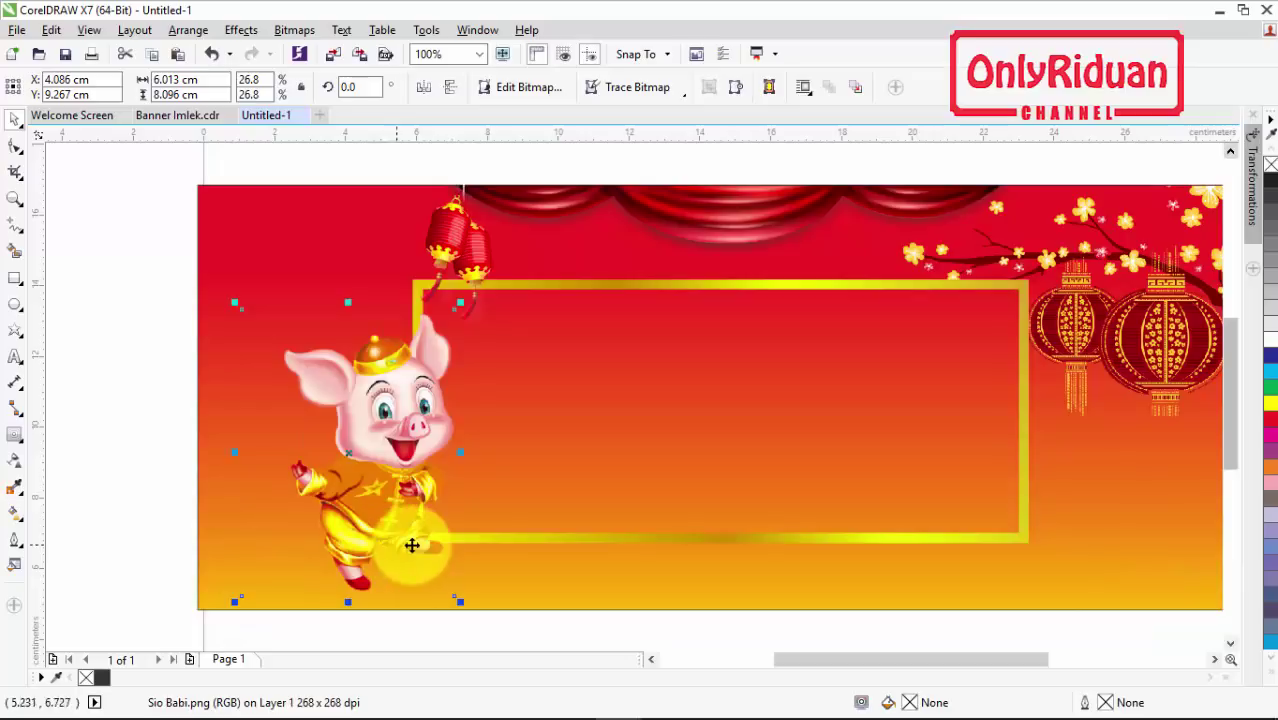
Apply a Perspective Top Left drop shadow to the pig and shorten the shadow so it falls low behind its feet
click(14, 438)
click(92, 434)
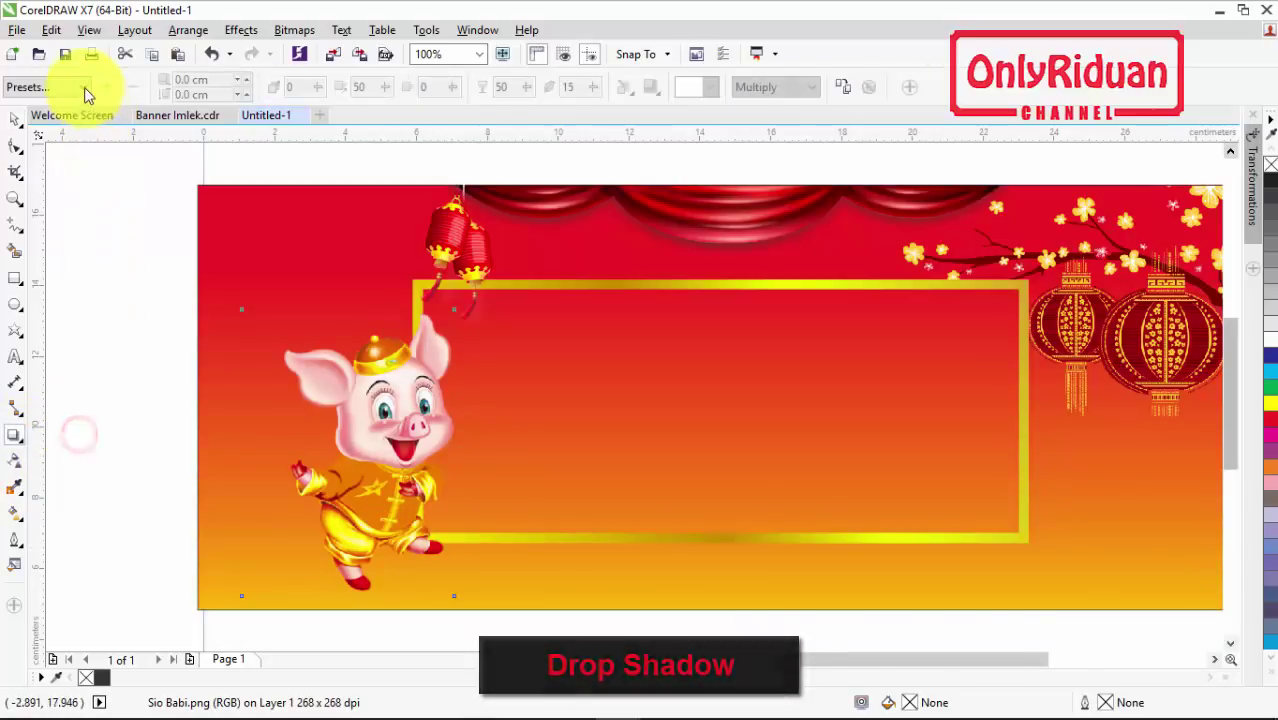
click(82, 87)
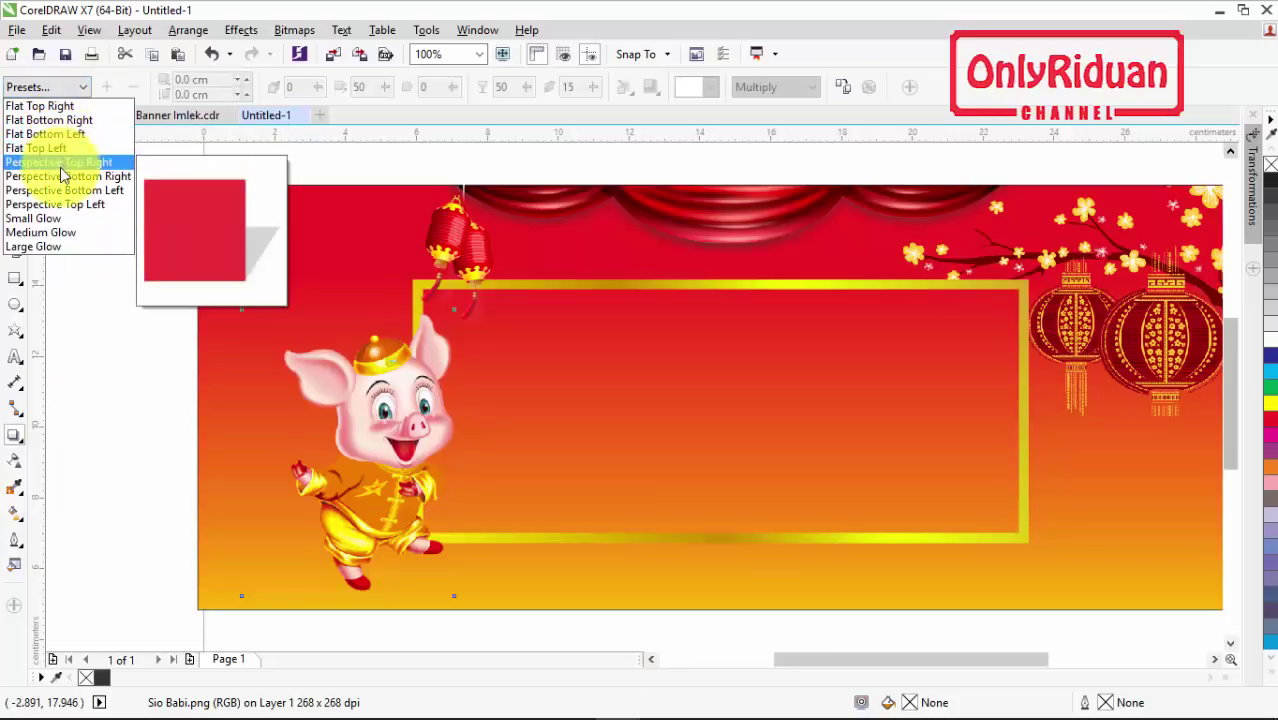
click(59, 204)
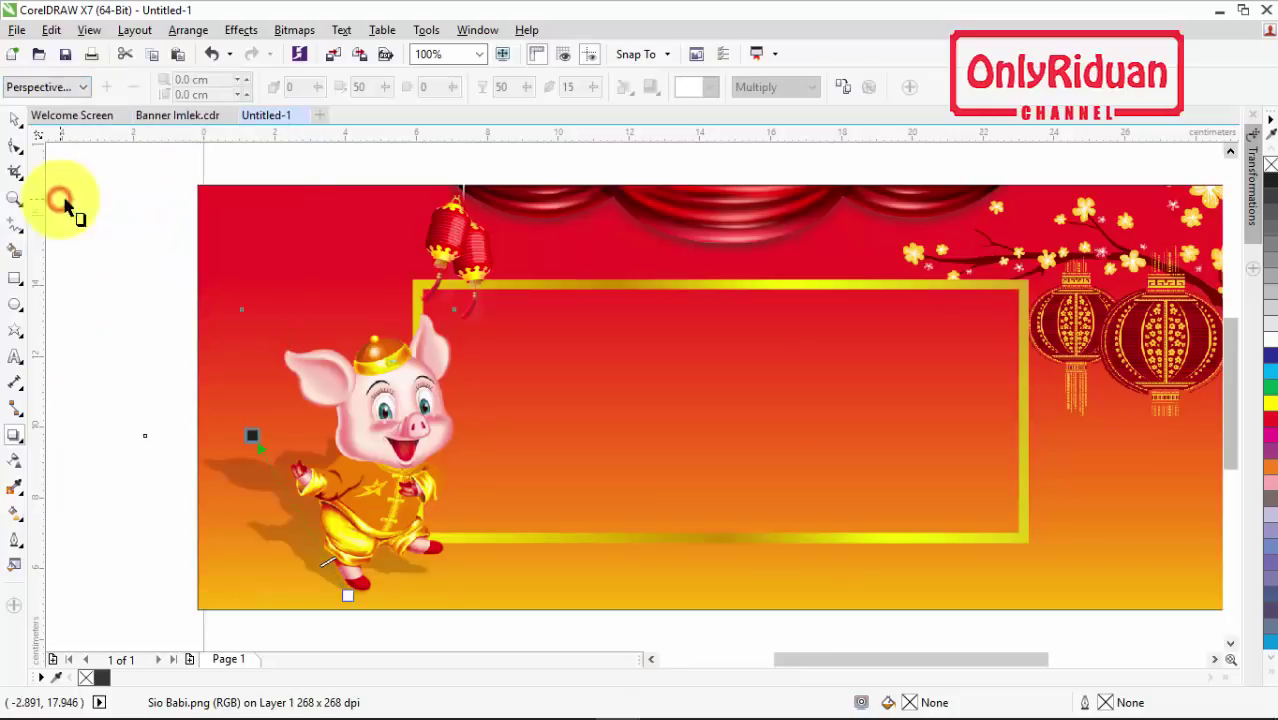
drag(242, 437, 295, 506)
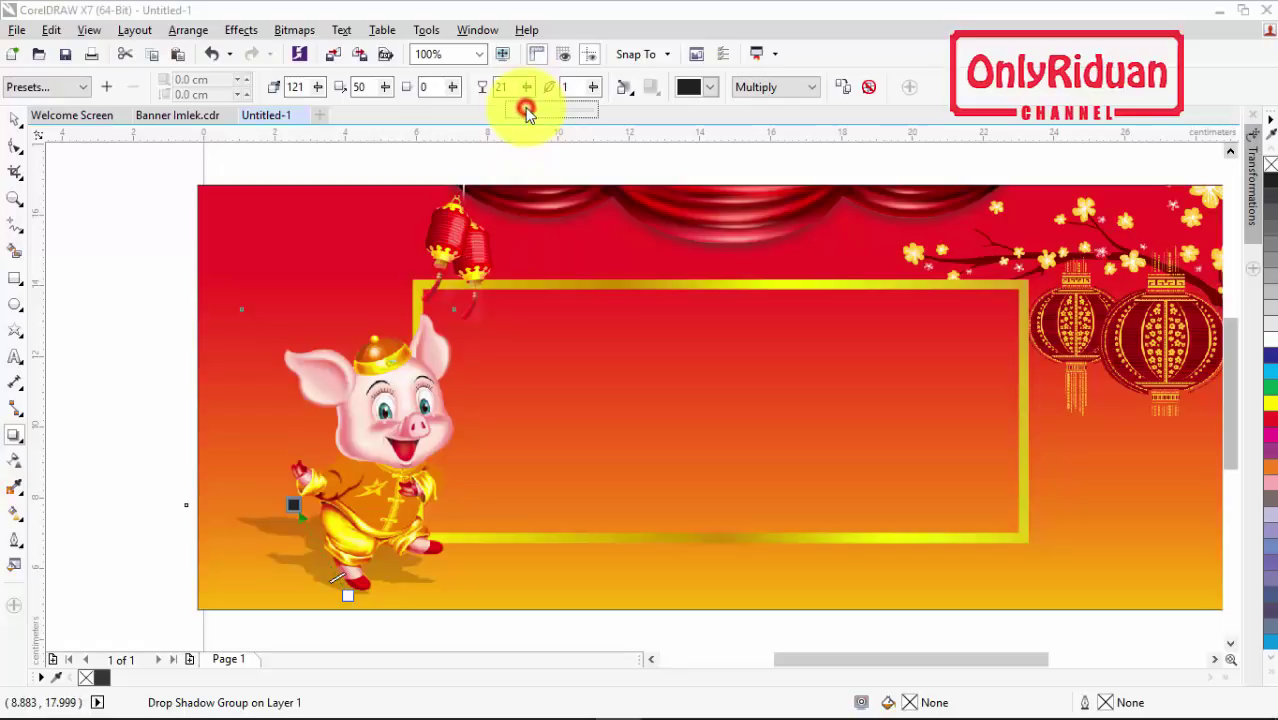
Lower the pig's drop shadow opacity to 10 and deselect the pig
drag(533, 115, 547, 118)
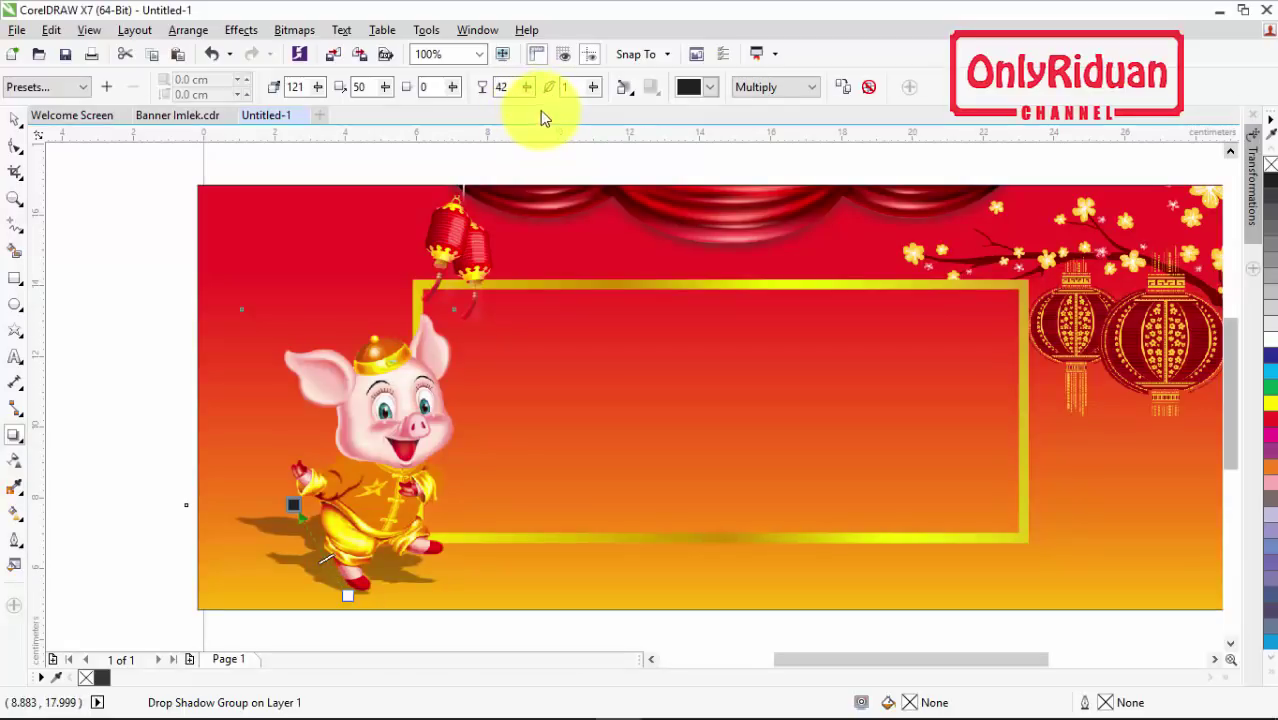
click(526, 88)
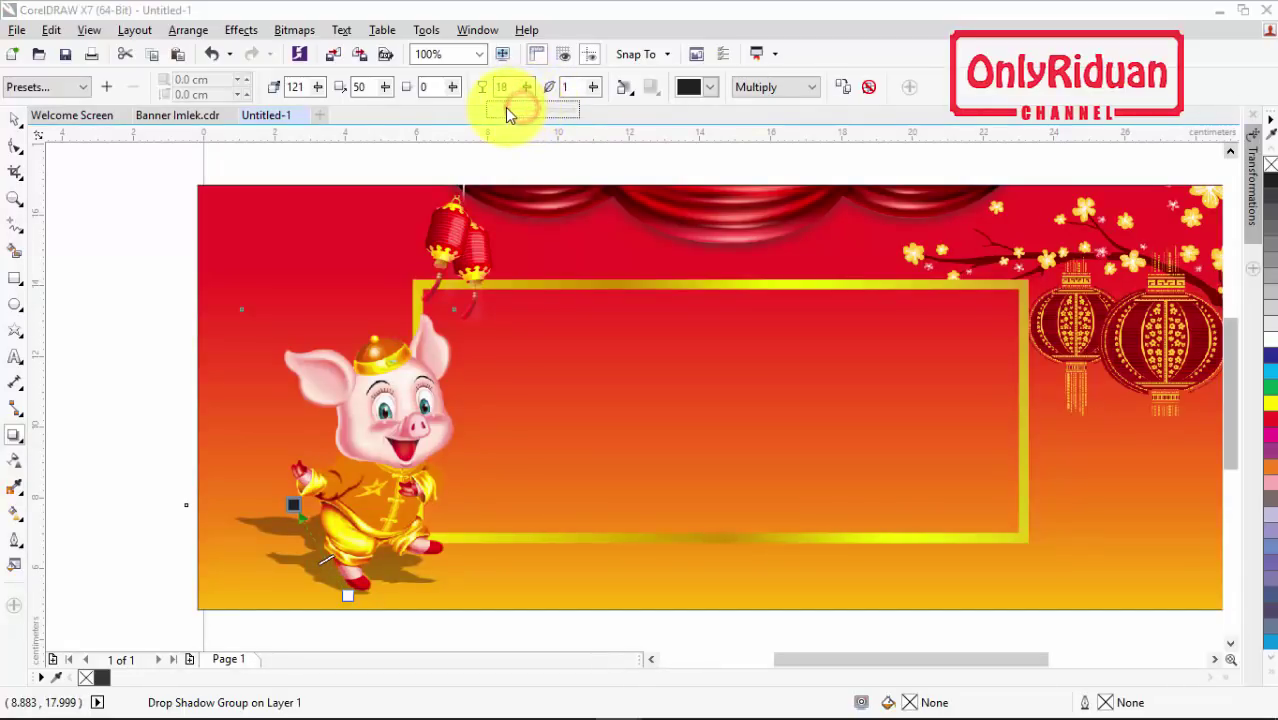
click(507, 115)
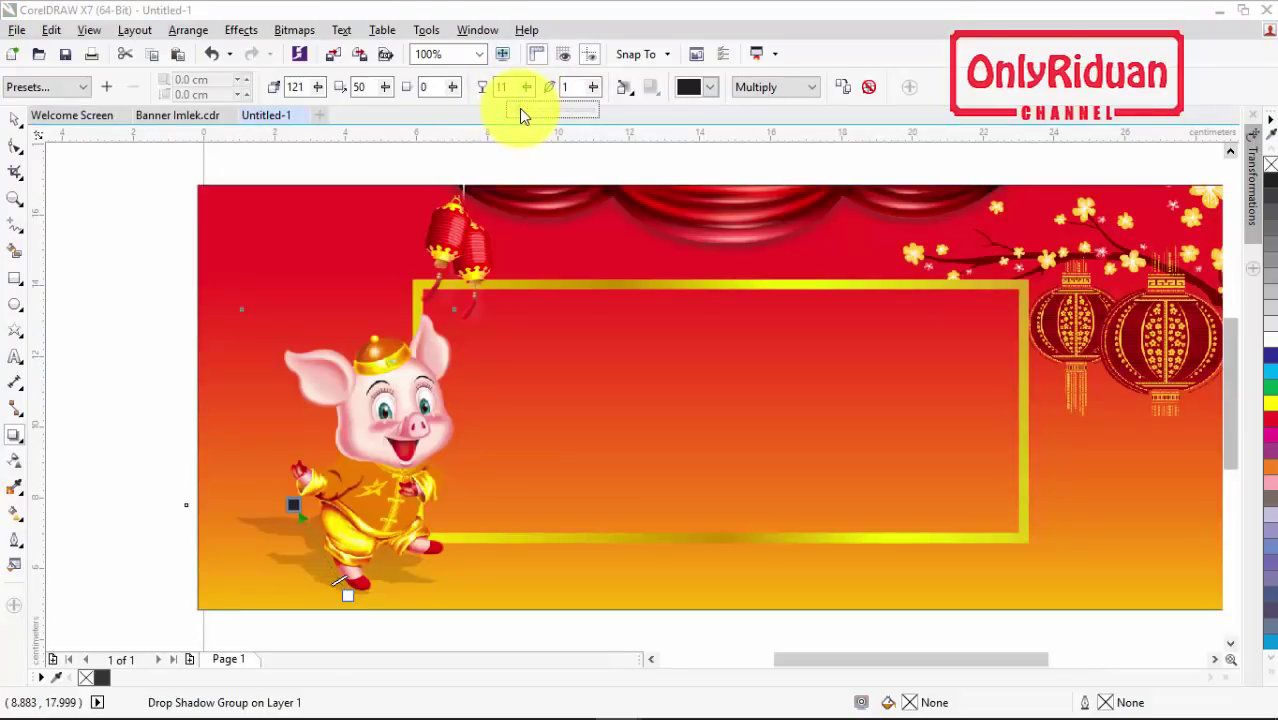
click(519, 108)
click(526, 89)
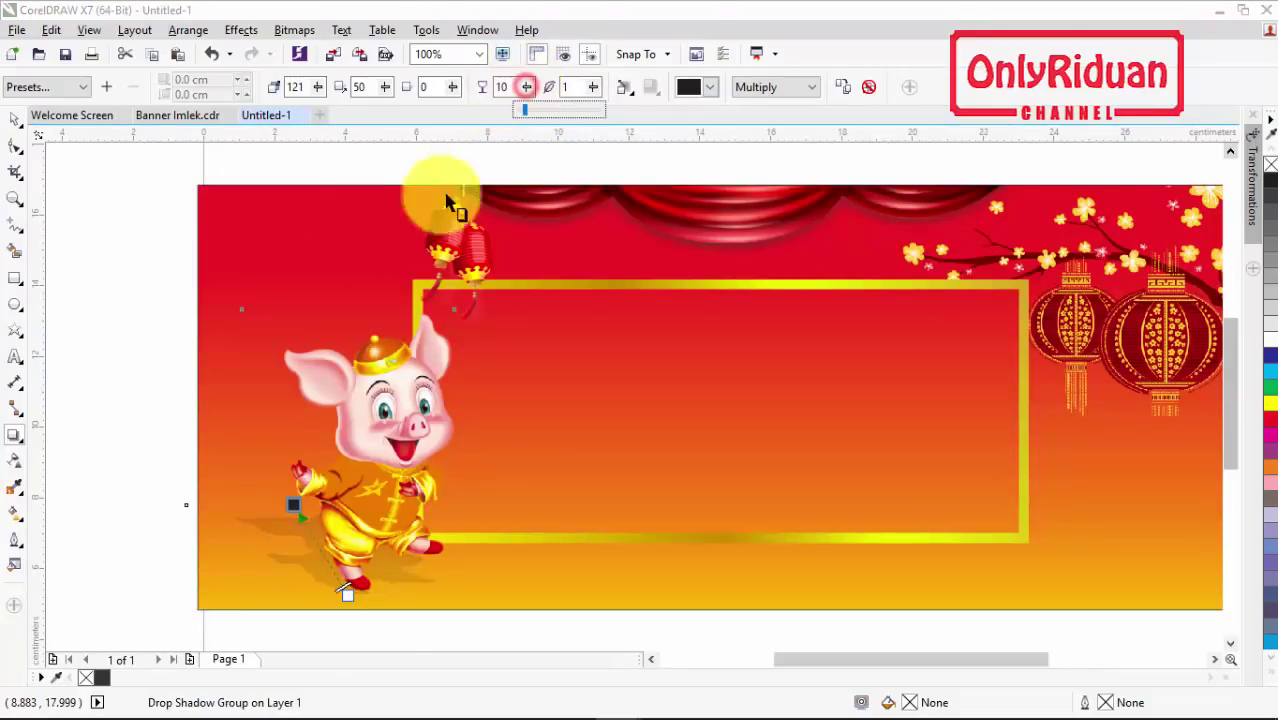
click(15, 118)
click(75, 237)
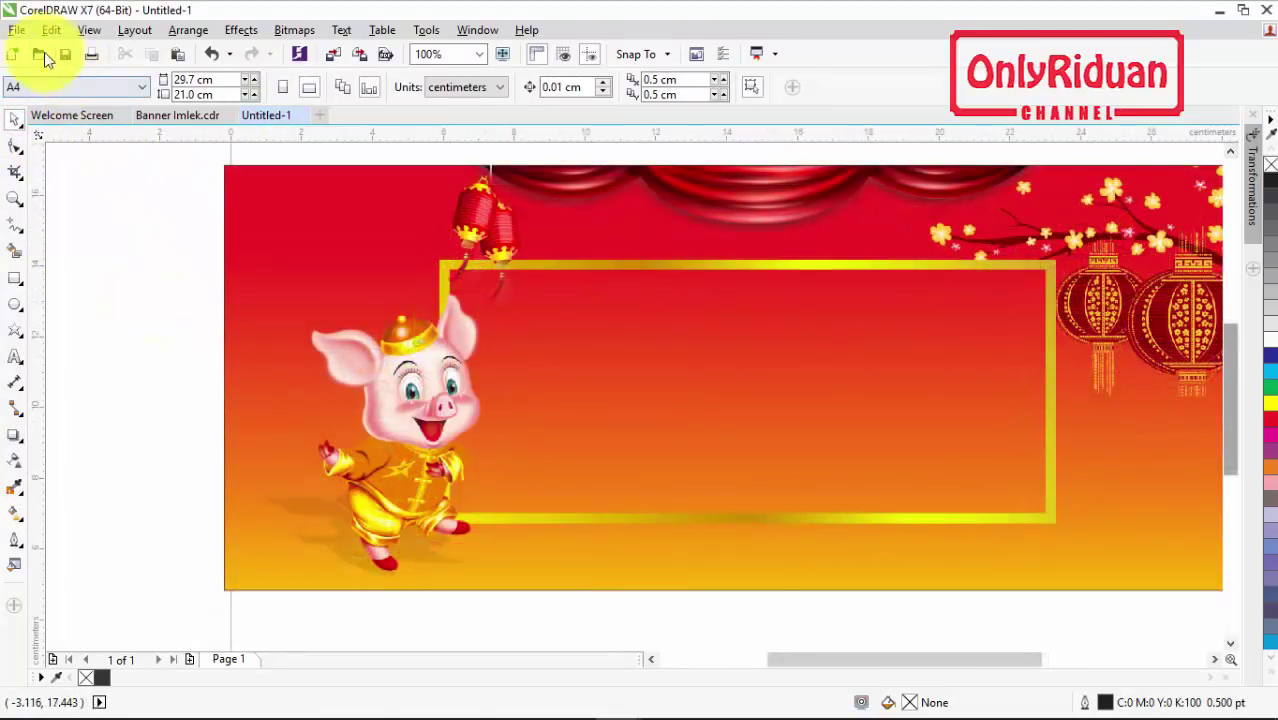
Import the Chinese Gold image, enlarge it to about 5.3 cm wide and place it beside the pig's feet, around X 7.0, Y 6.4 cm
click(17, 29)
click(55, 318)
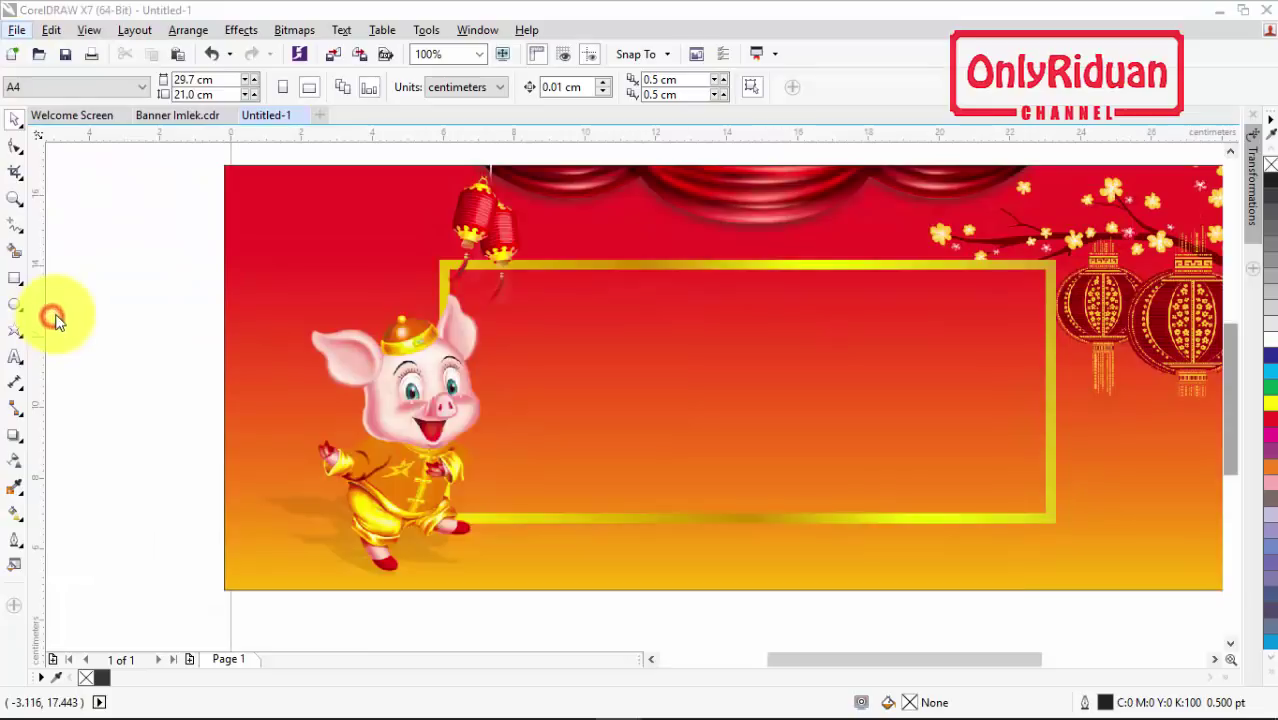
click(612, 392)
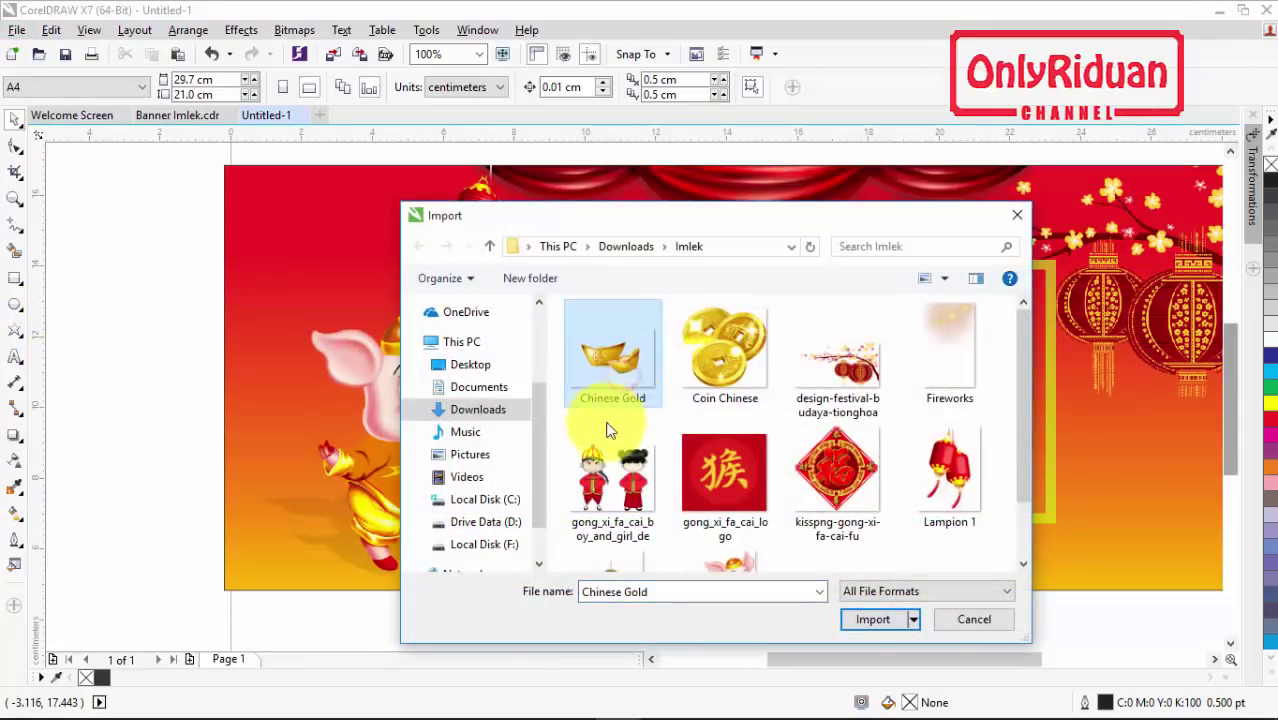
click(860, 619)
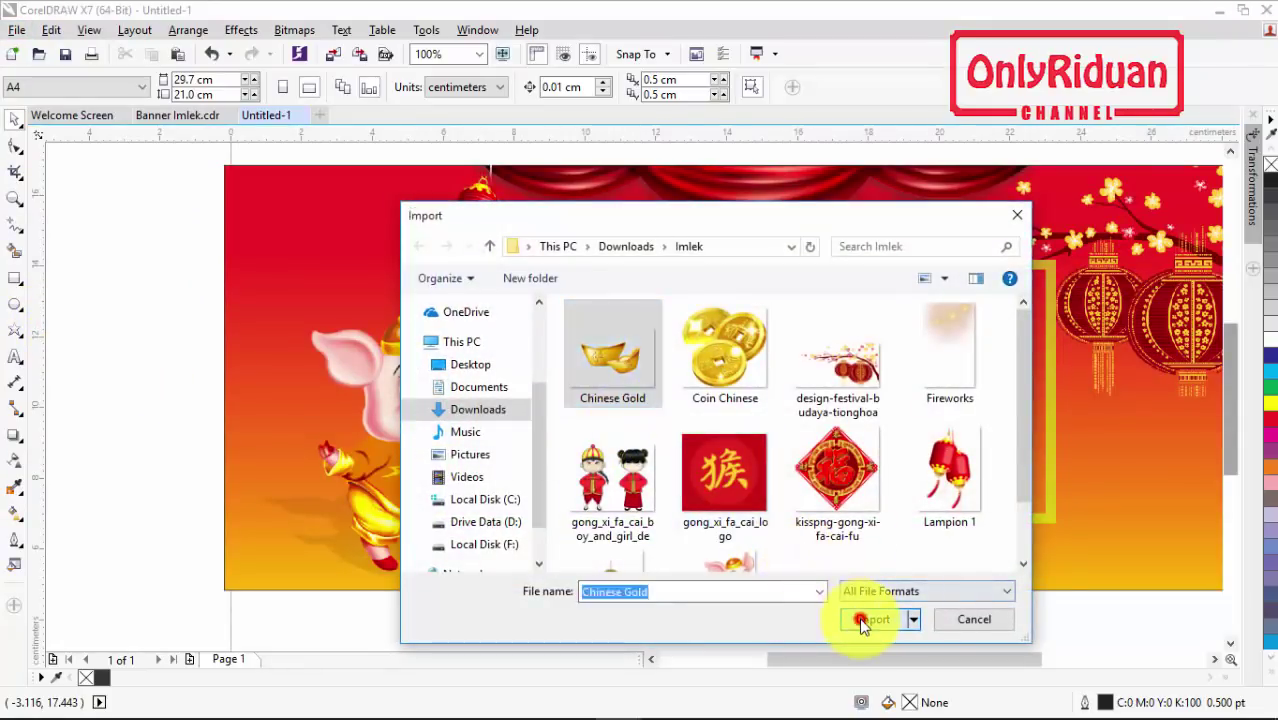
drag(450, 485, 578, 565)
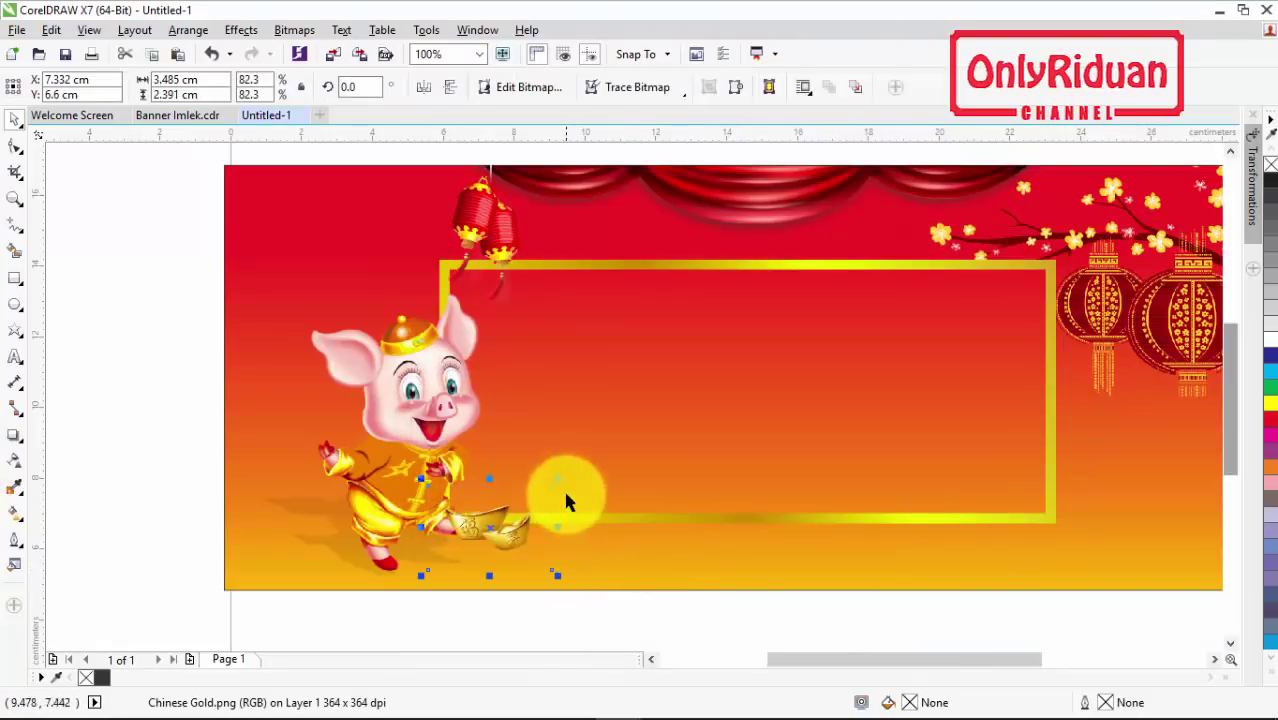
drag(558, 482, 616, 432)
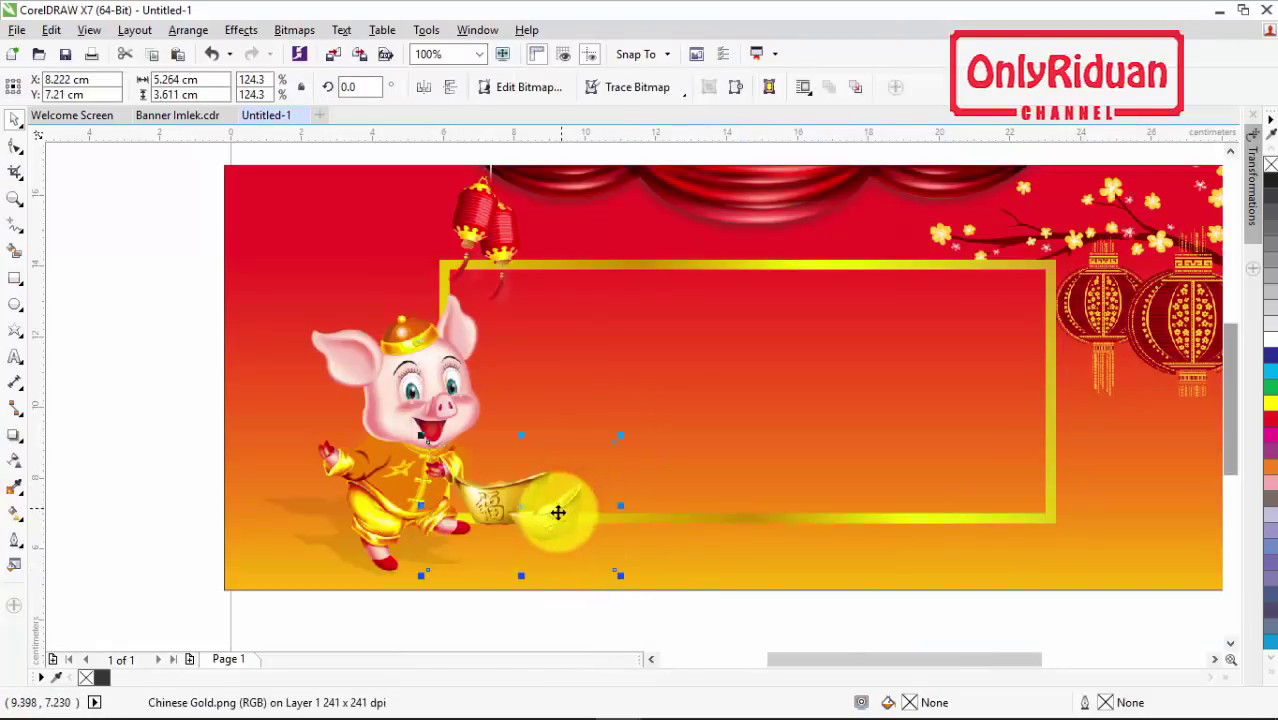
drag(559, 511, 511, 536)
Draw a flat ellipse about 2.5 × 0.36 cm across the base of the gold ingots
scroll(497, 553, up, 2)
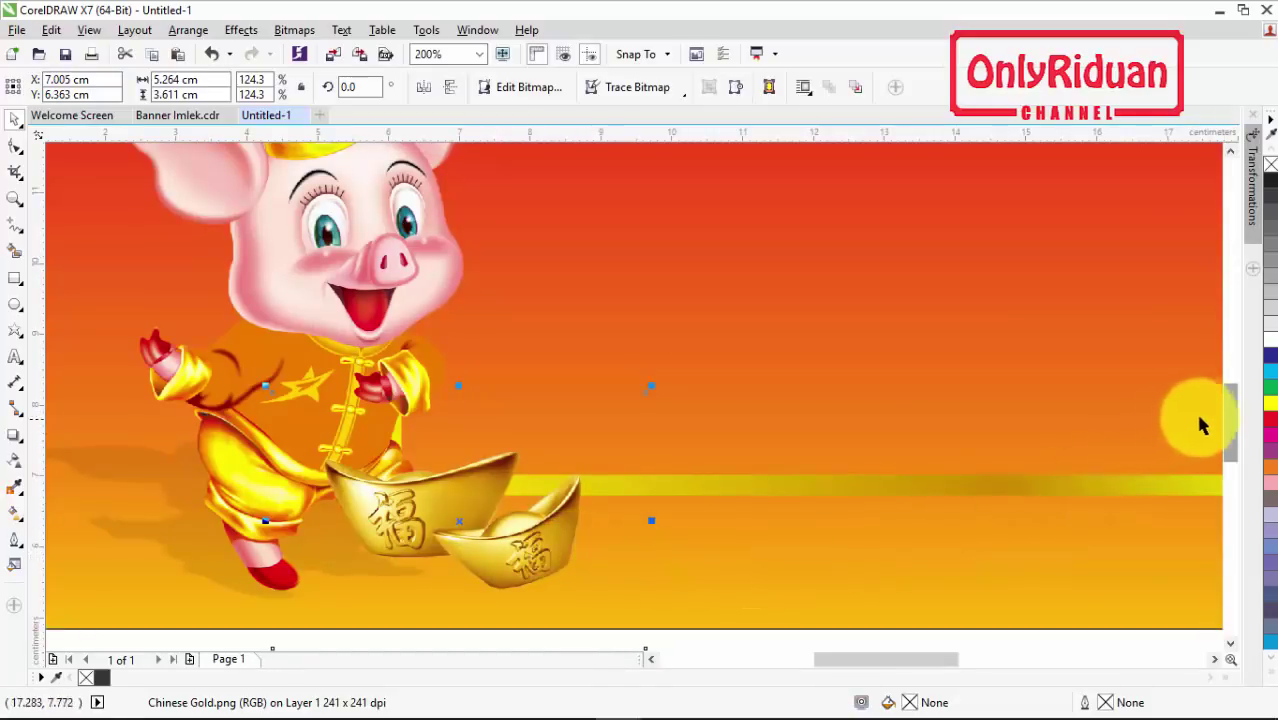
scroll(1230, 414, down, 2)
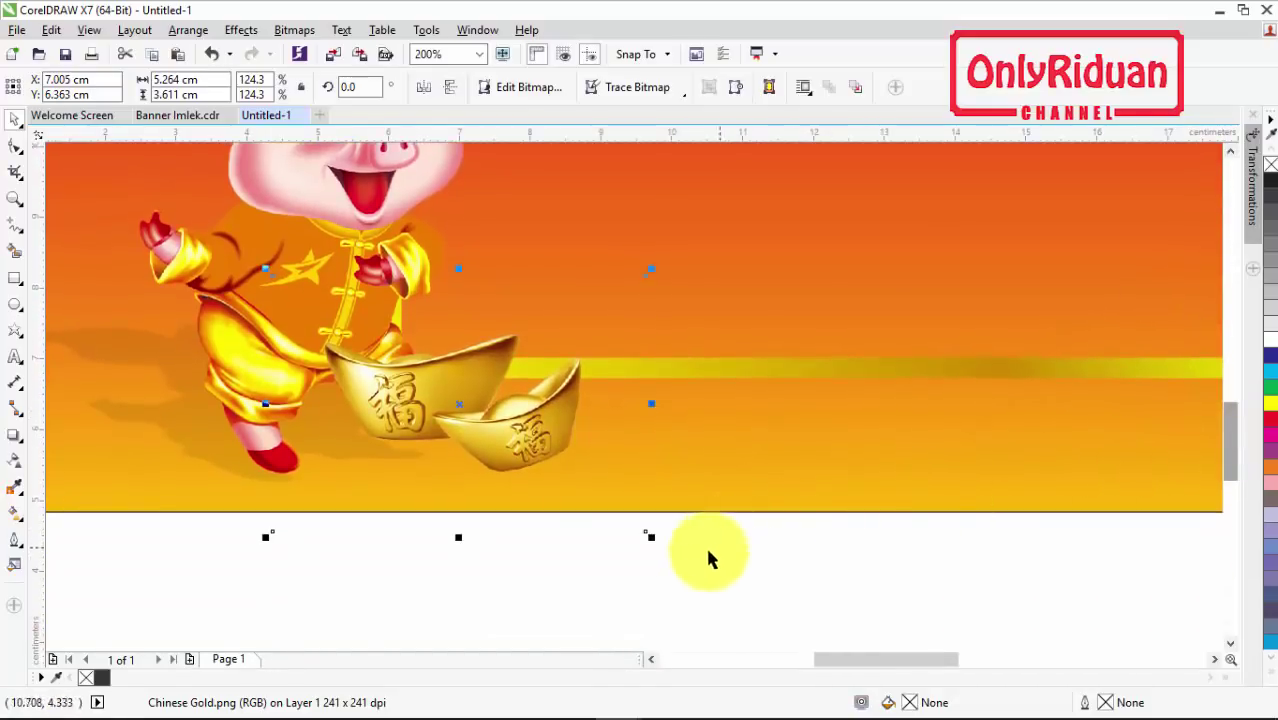
click(16, 308)
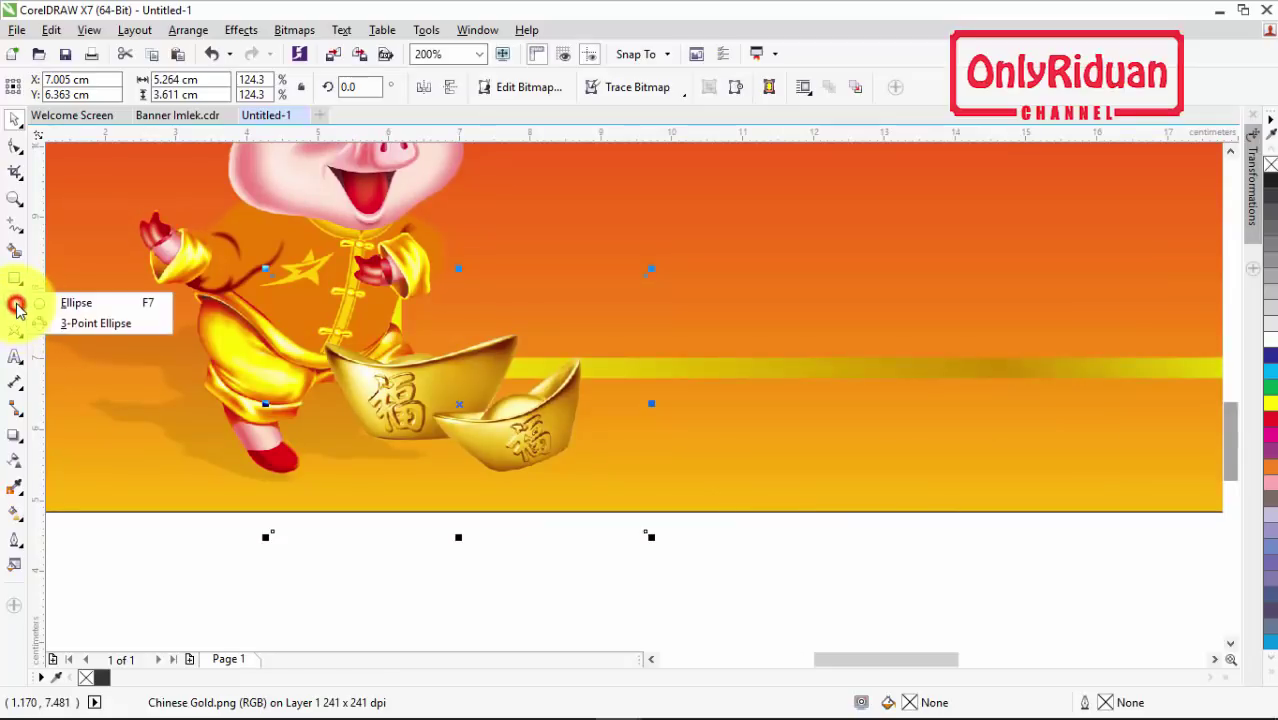
click(76, 308)
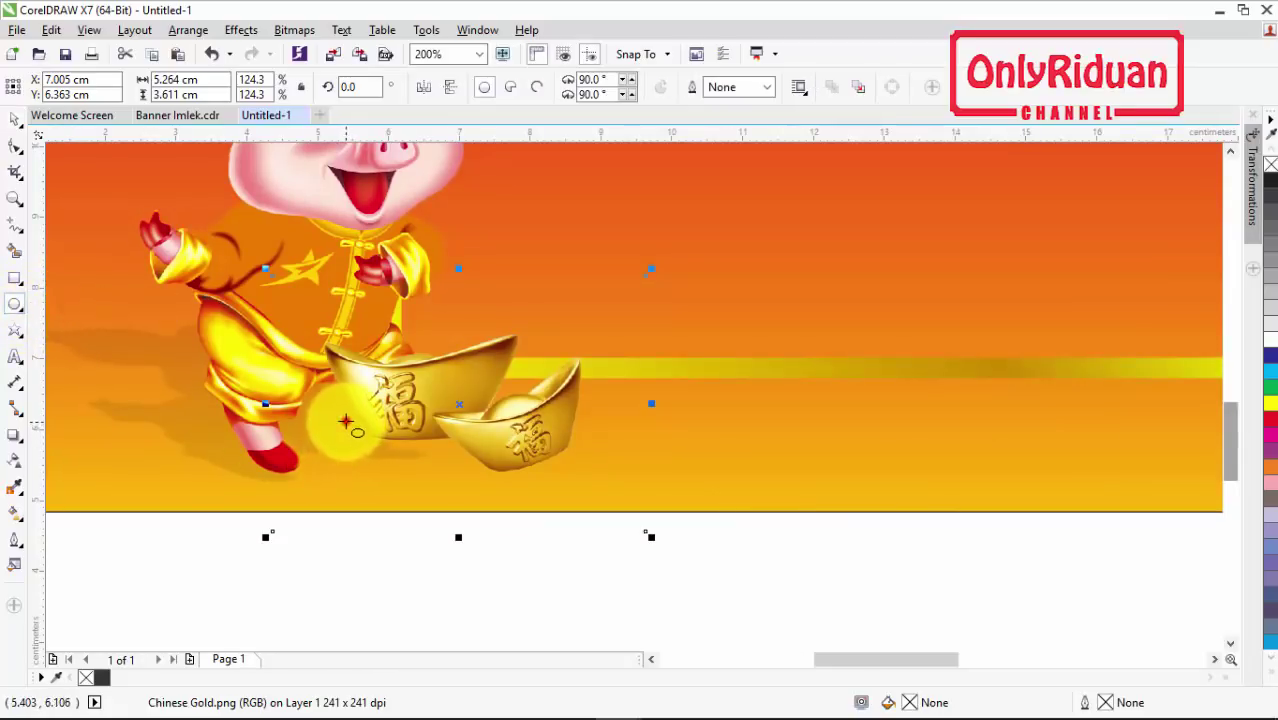
drag(345, 422, 511, 450)
drag(341, 452, 322, 452)
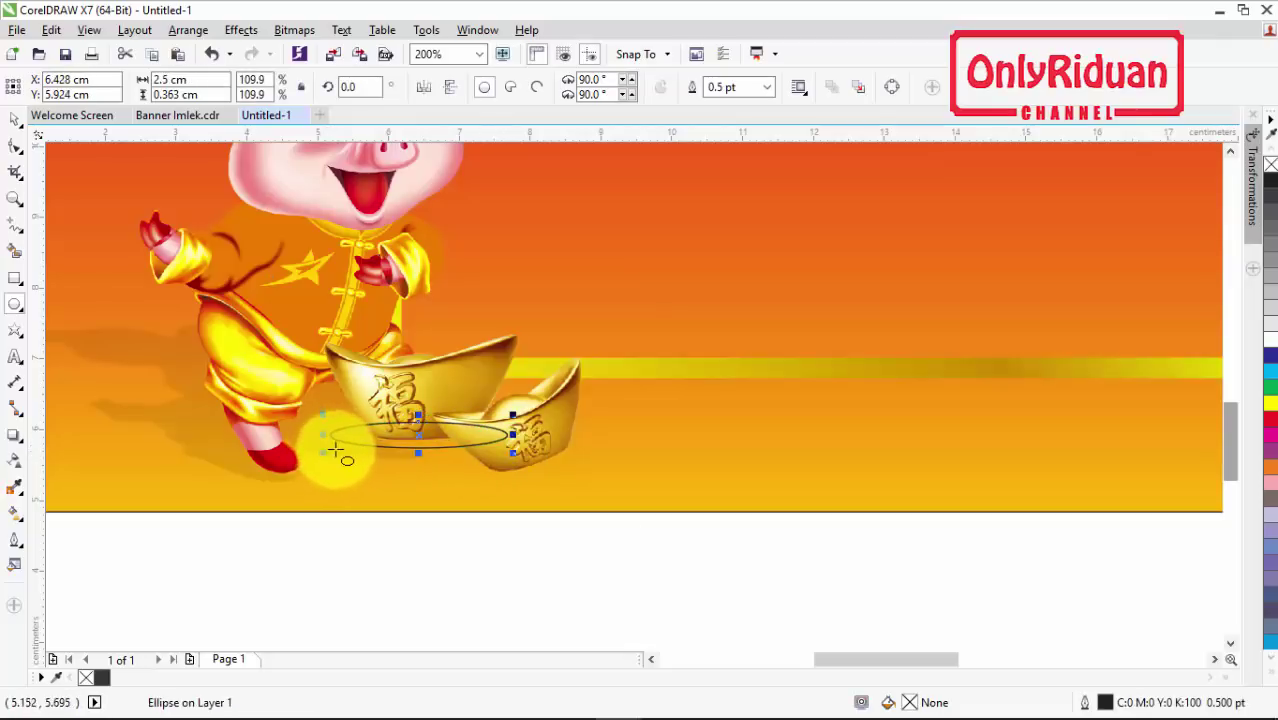
Fill the ellipse with rich black (C100 M100 Y100 K100) and remove its outline
click(15, 118)
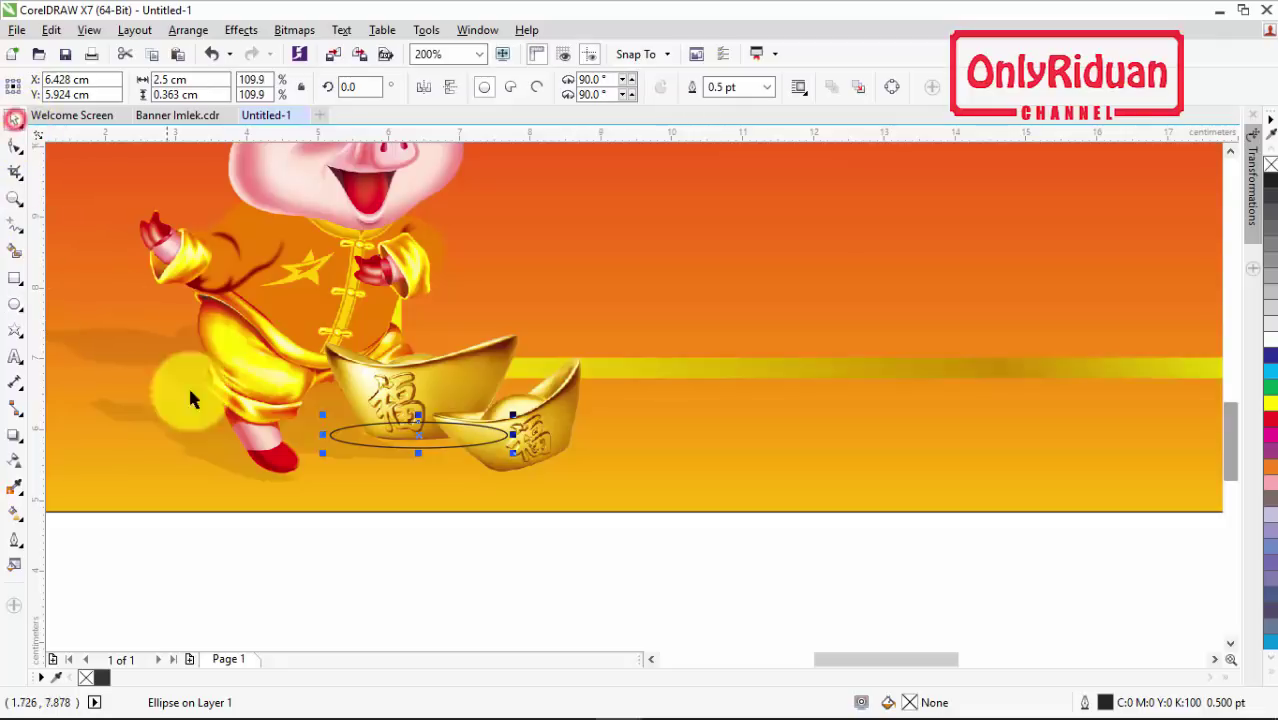
click(1273, 679)
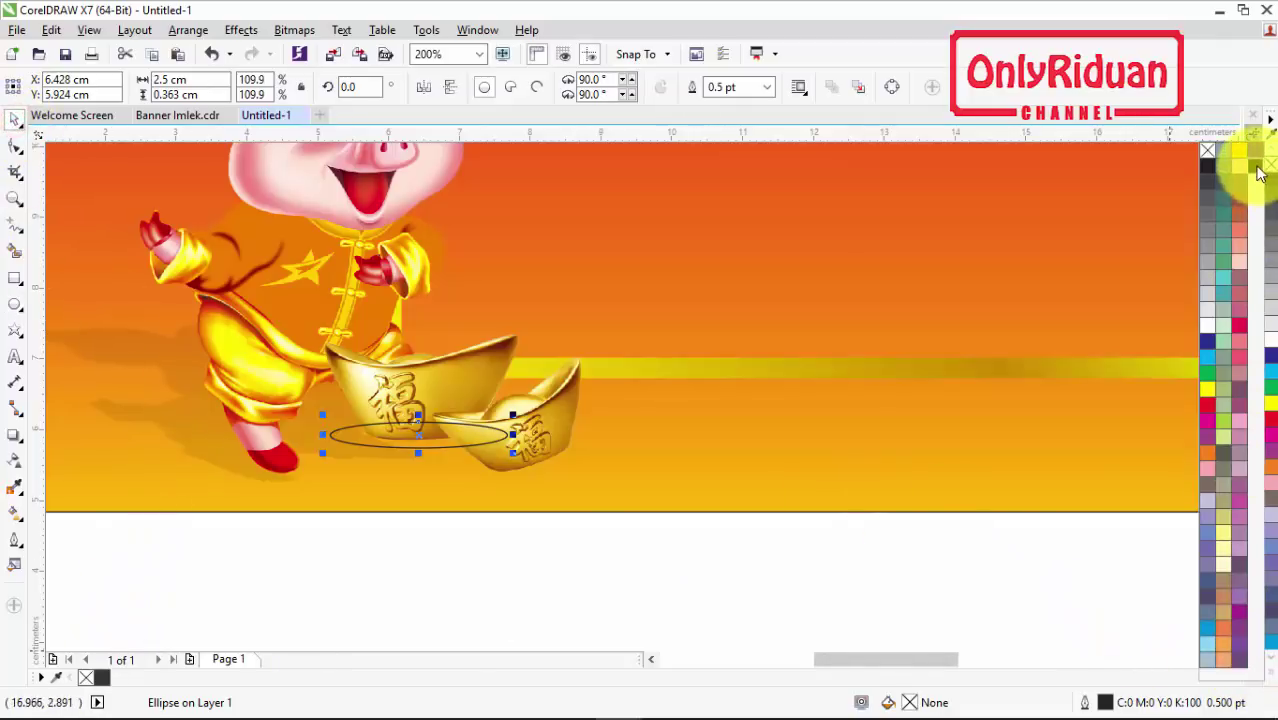
click(1257, 168)
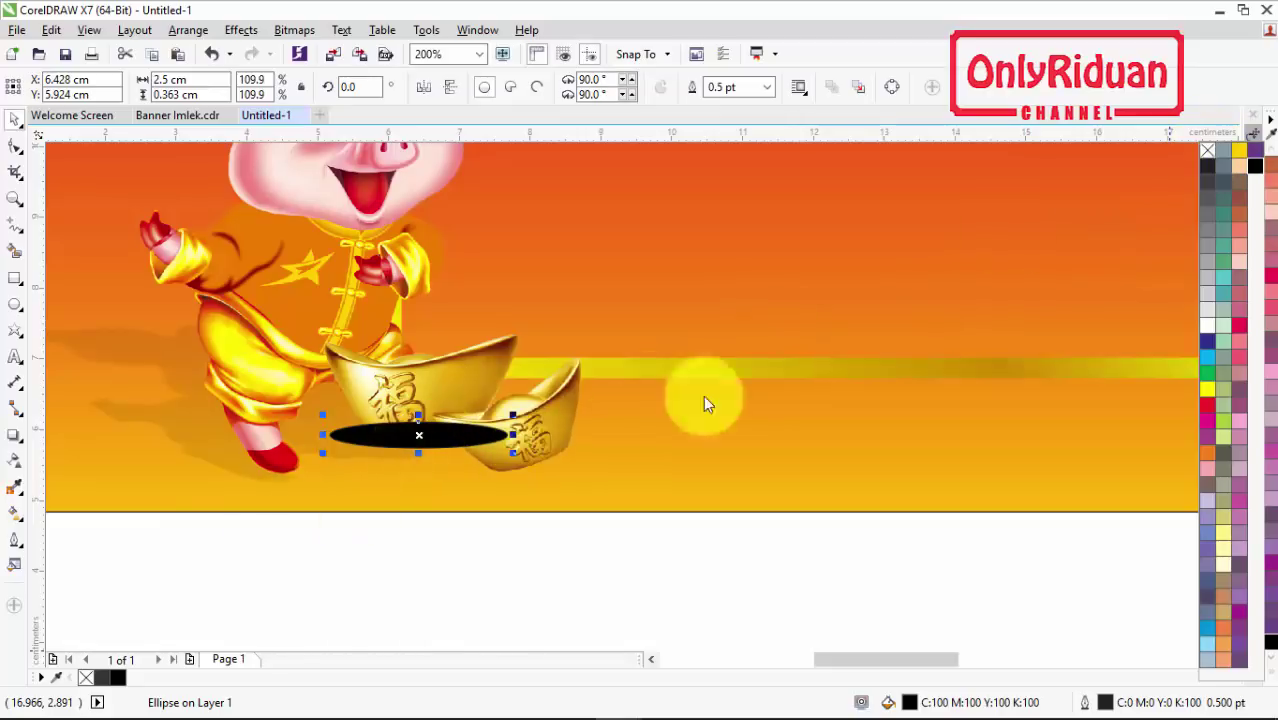
right_click(1207, 150)
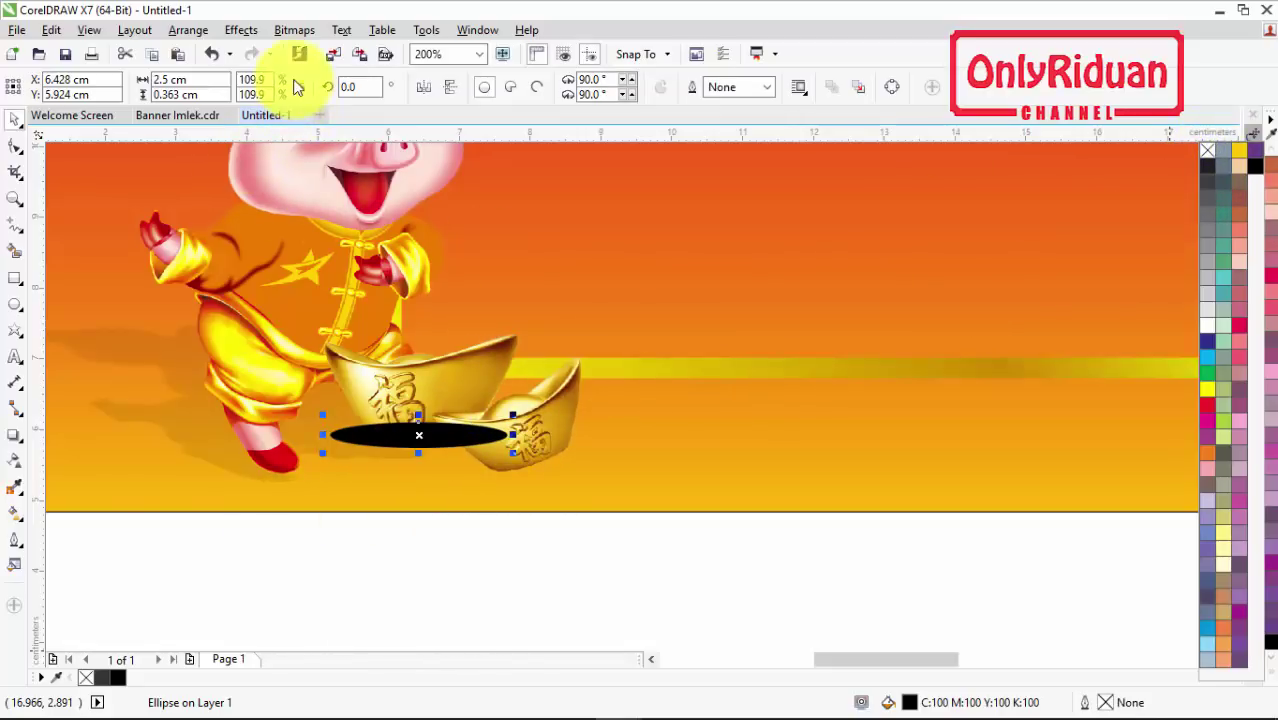
Convert the black ellipse to a 300 dpi CMYK bitmap with anti-aliasing and a transparent background
click(298, 30)
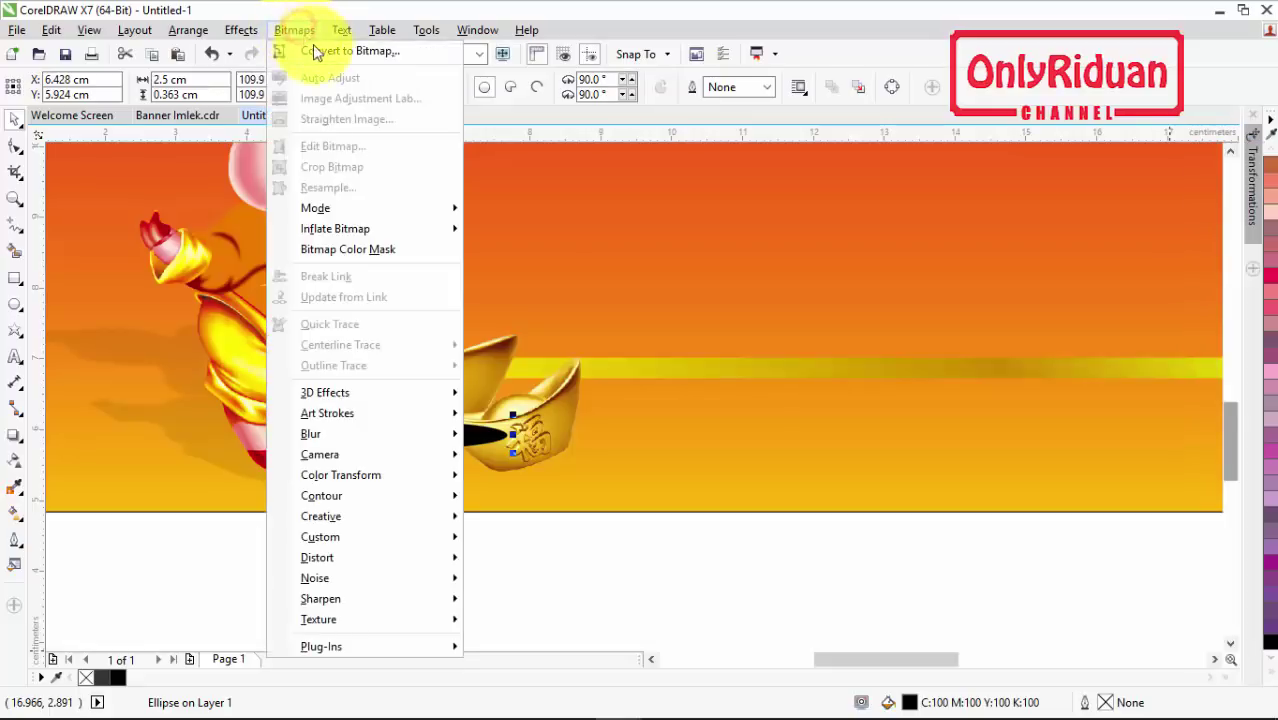
click(312, 48)
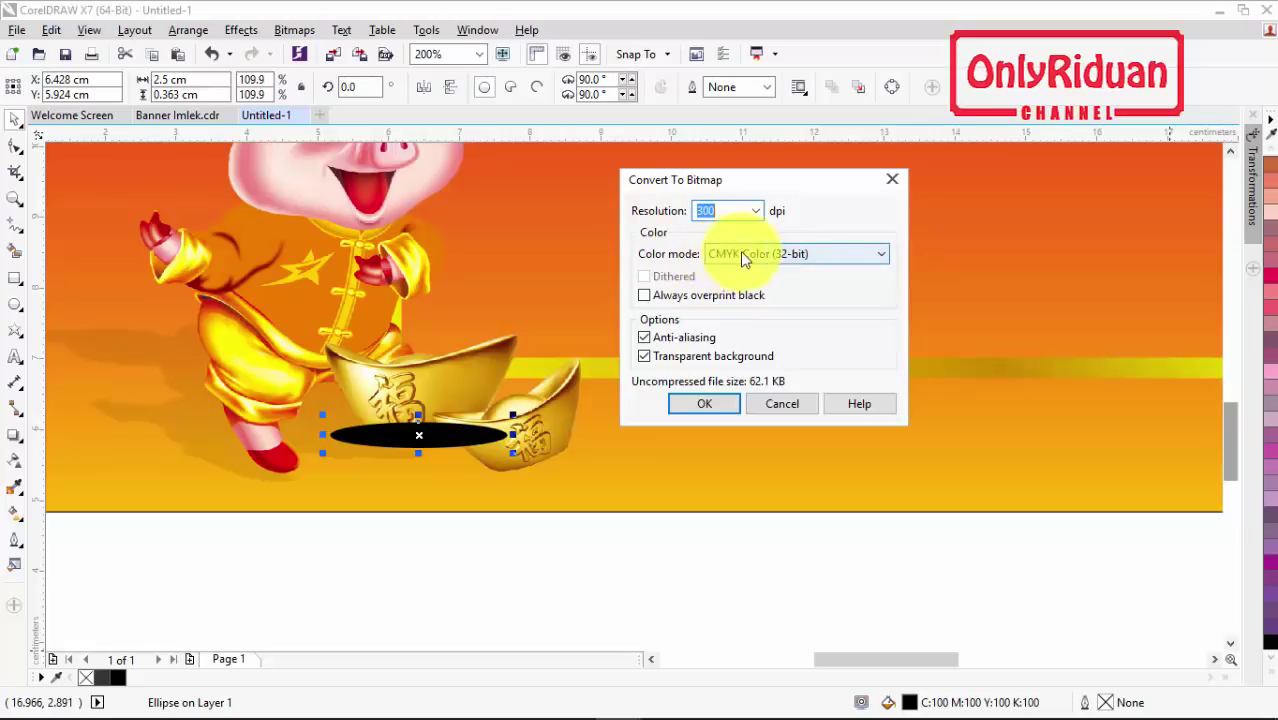
click(702, 404)
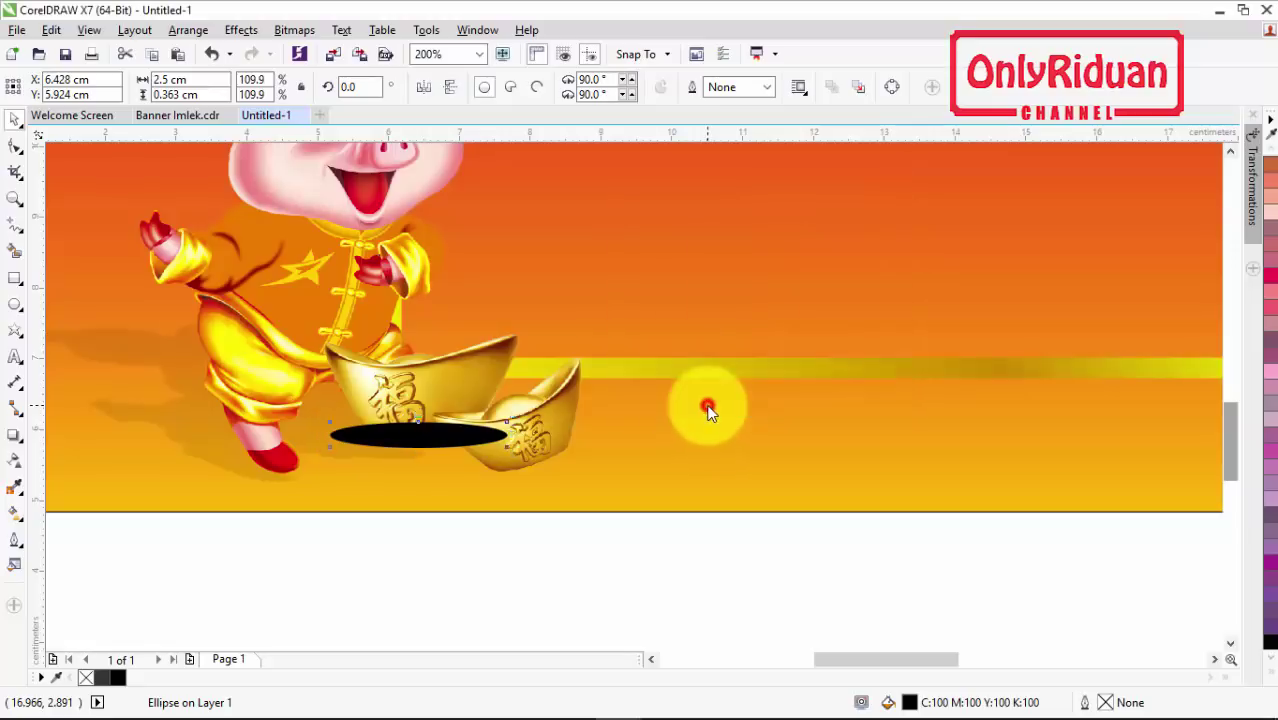
Apply a Gaussian Blur with a 21-pixel radius to the black ellipse bitmap under the gold ingots
click(294, 30)
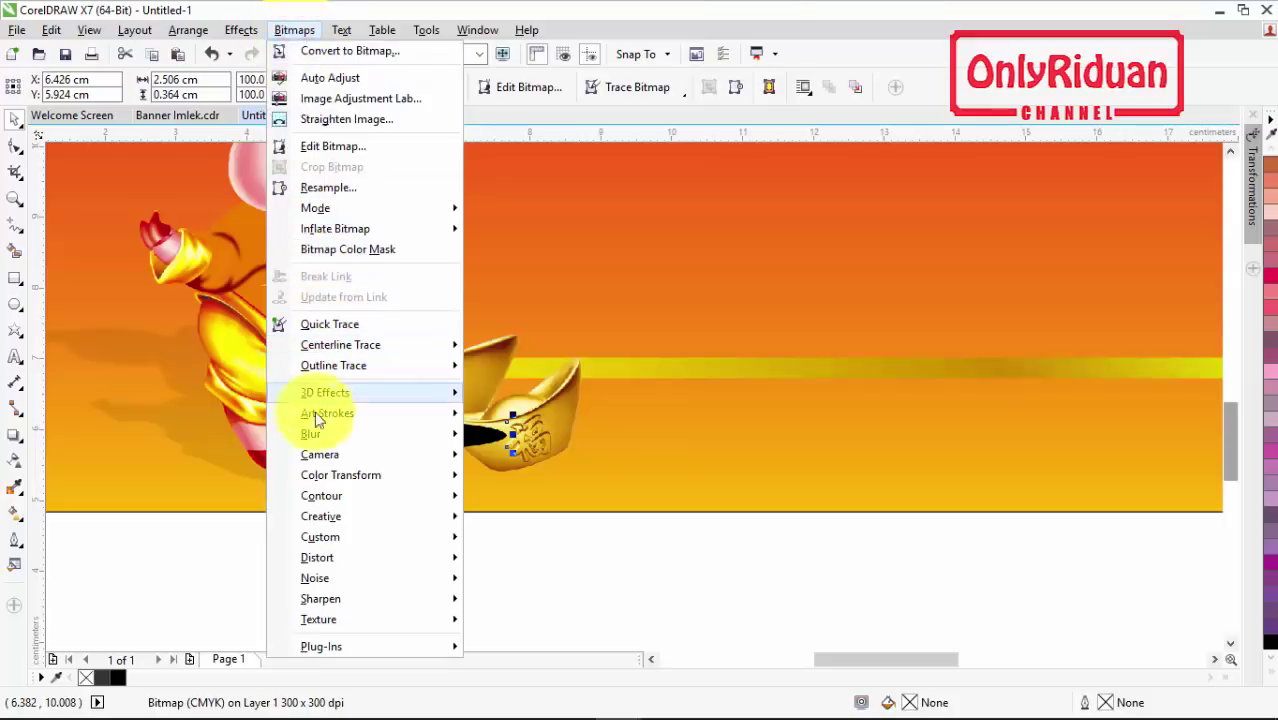
mouse_move(313, 435)
click(542, 453)
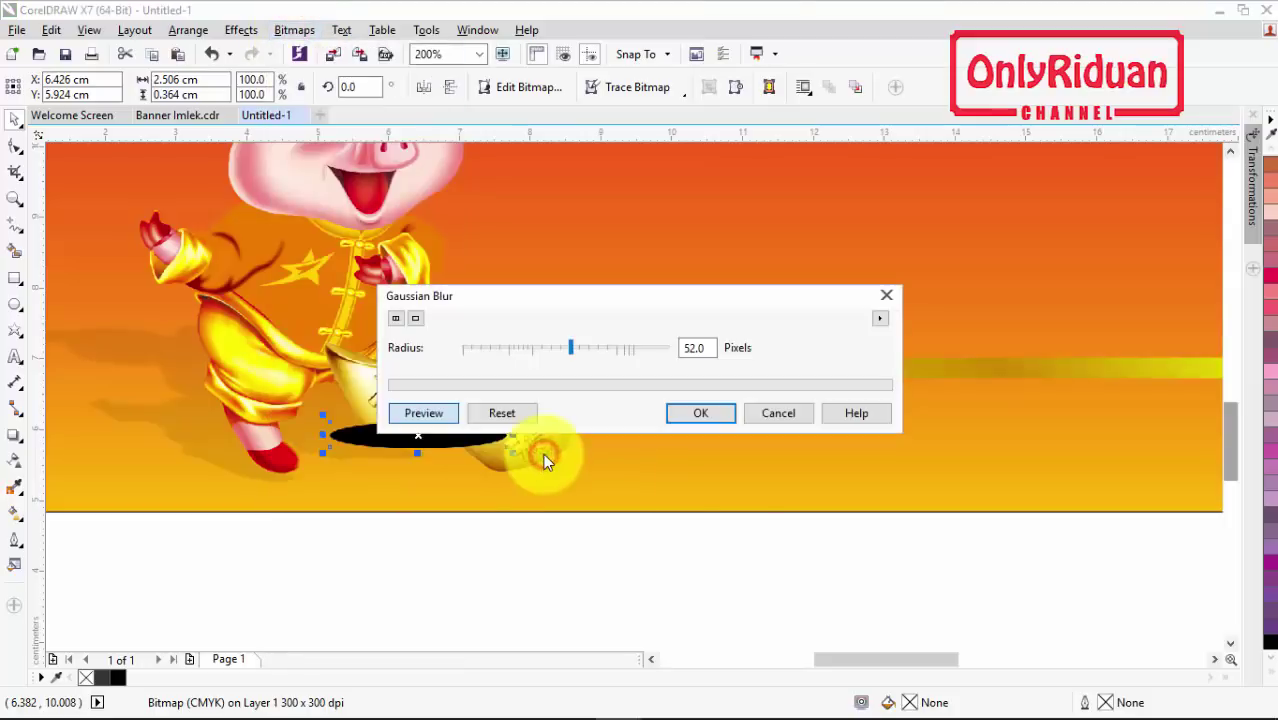
drag(508, 298, 665, 282)
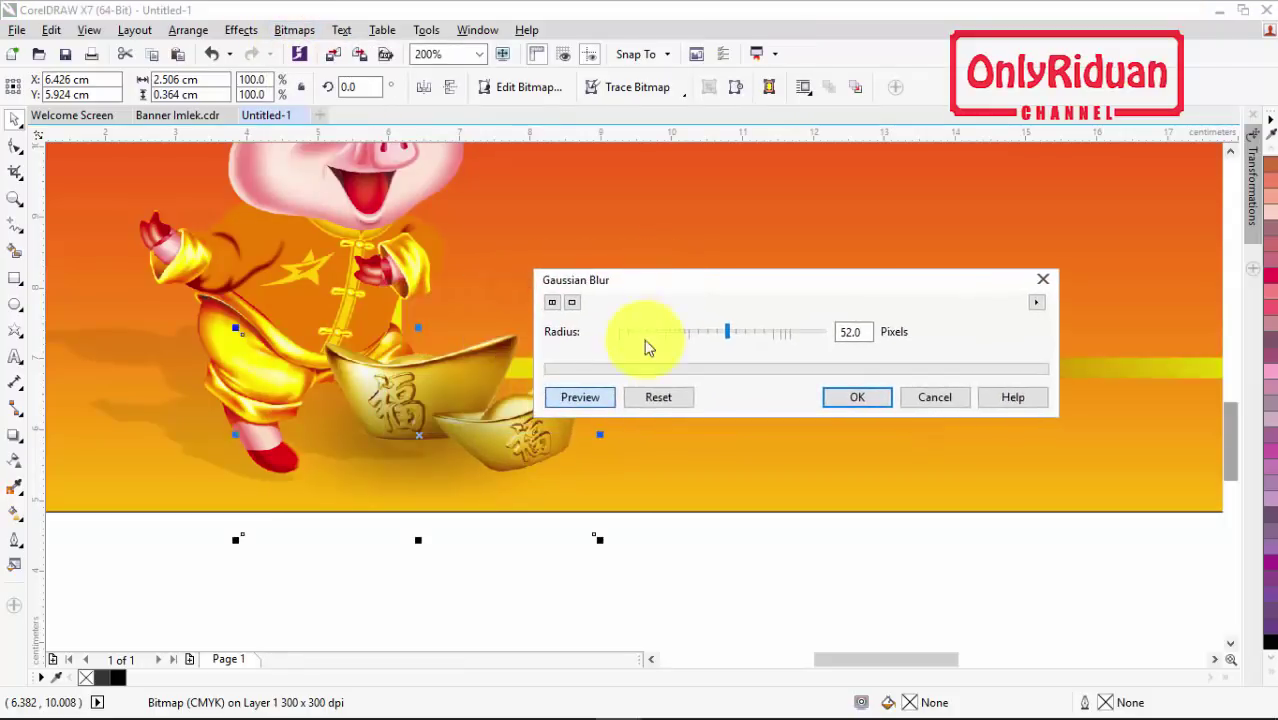
drag(687, 333, 702, 338)
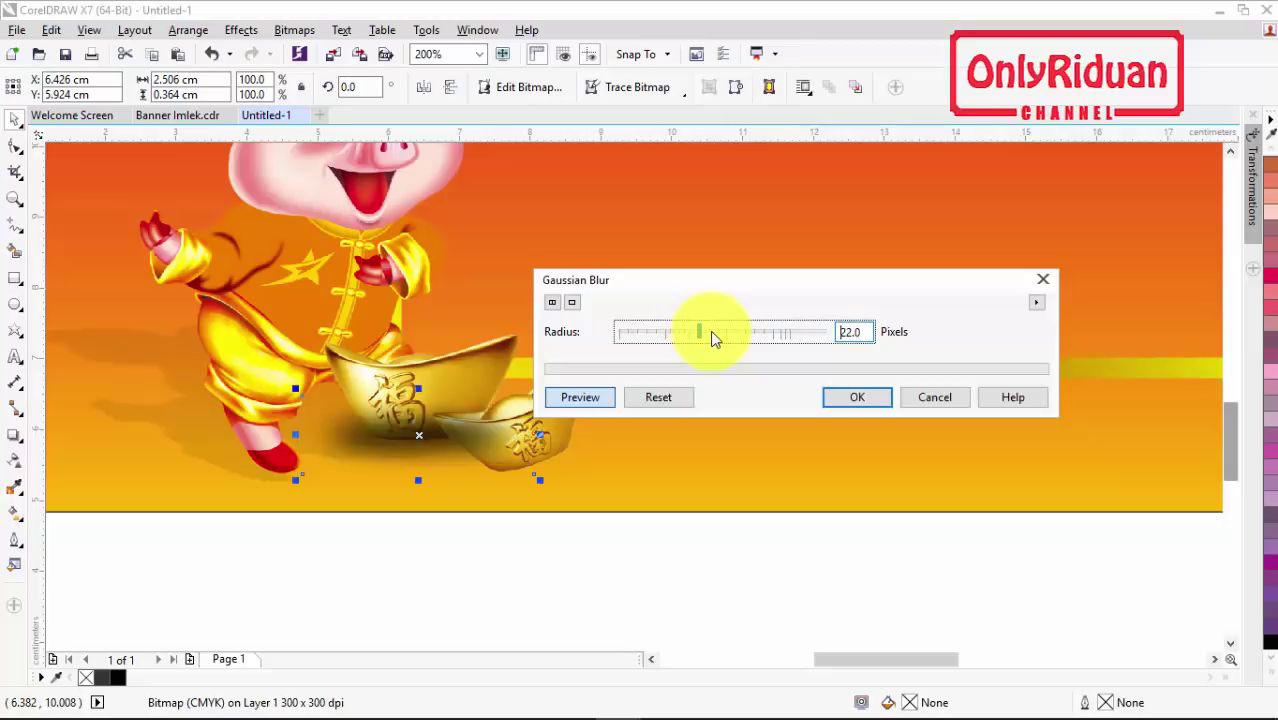
drag(709, 337, 709, 337)
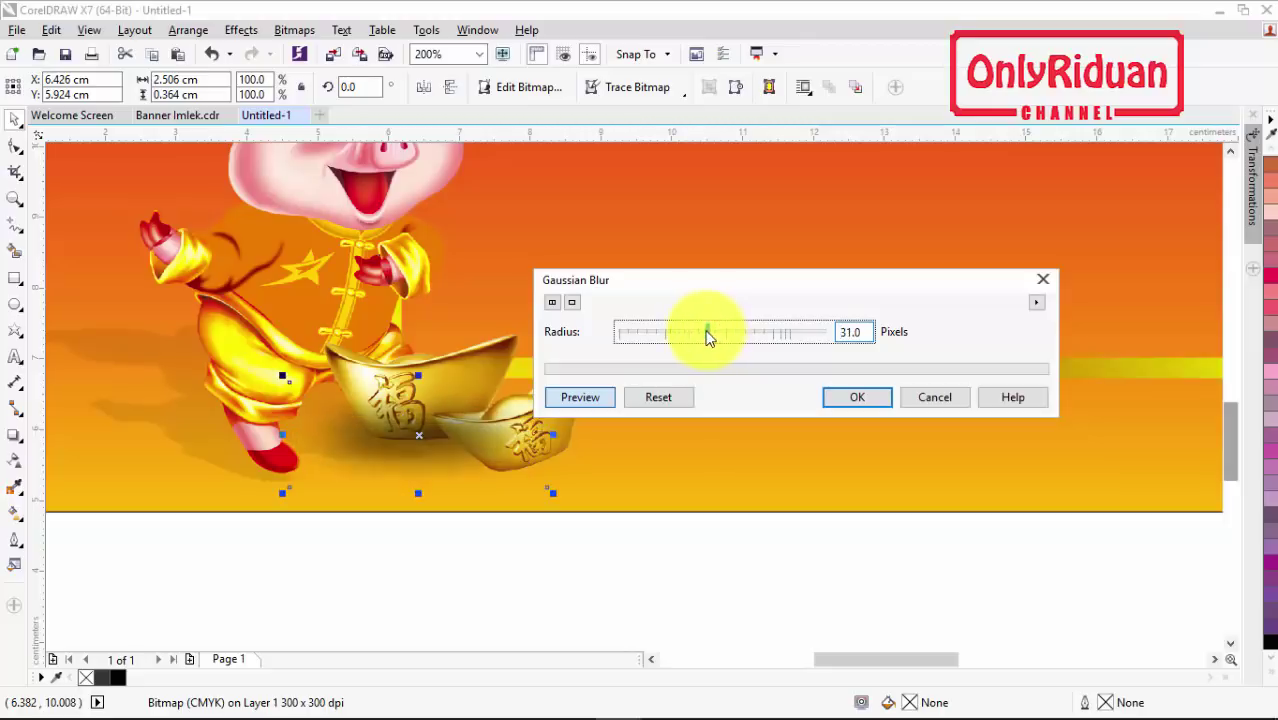
click(699, 331)
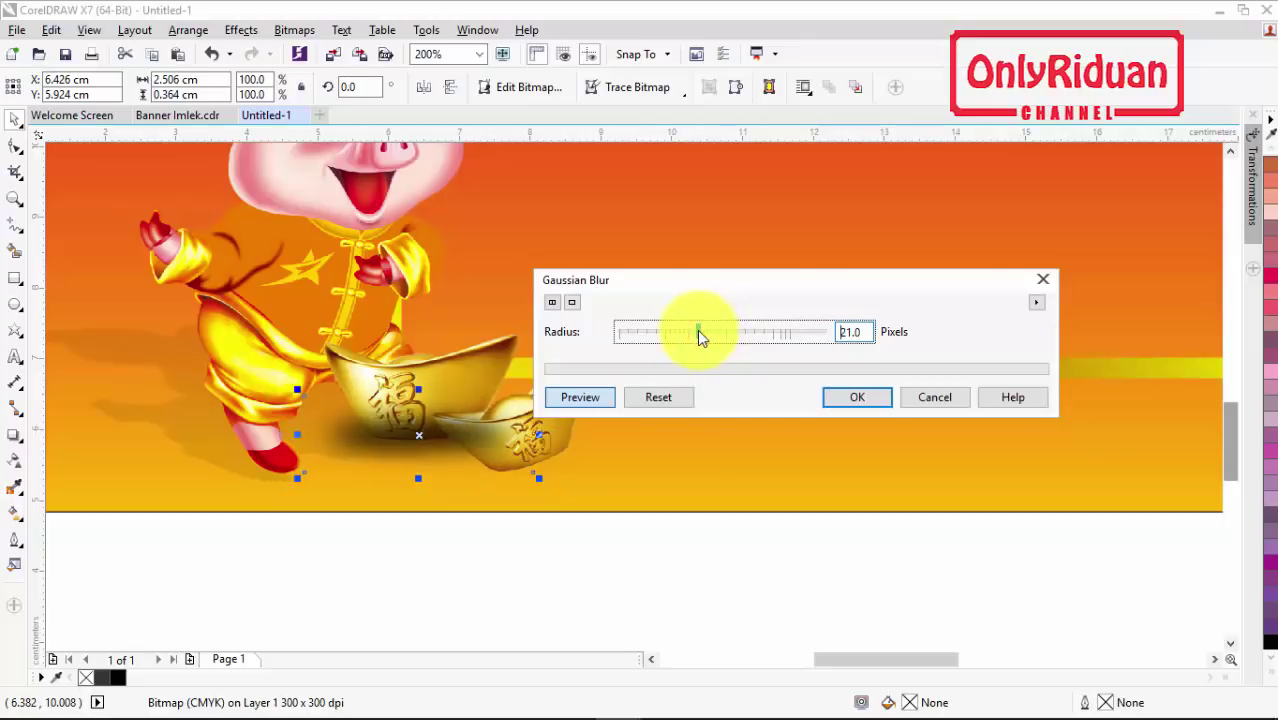
click(843, 400)
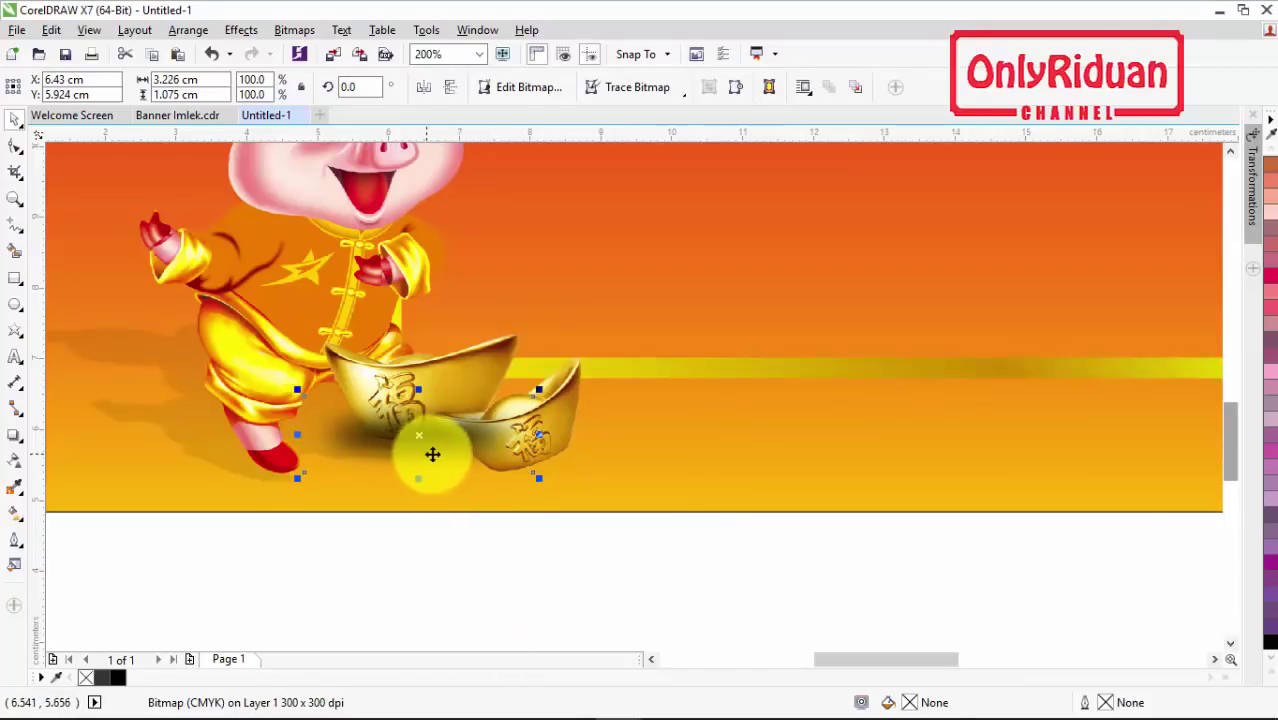
Bring the Chinese Gold image in front of the blurred shadow
click(565, 378)
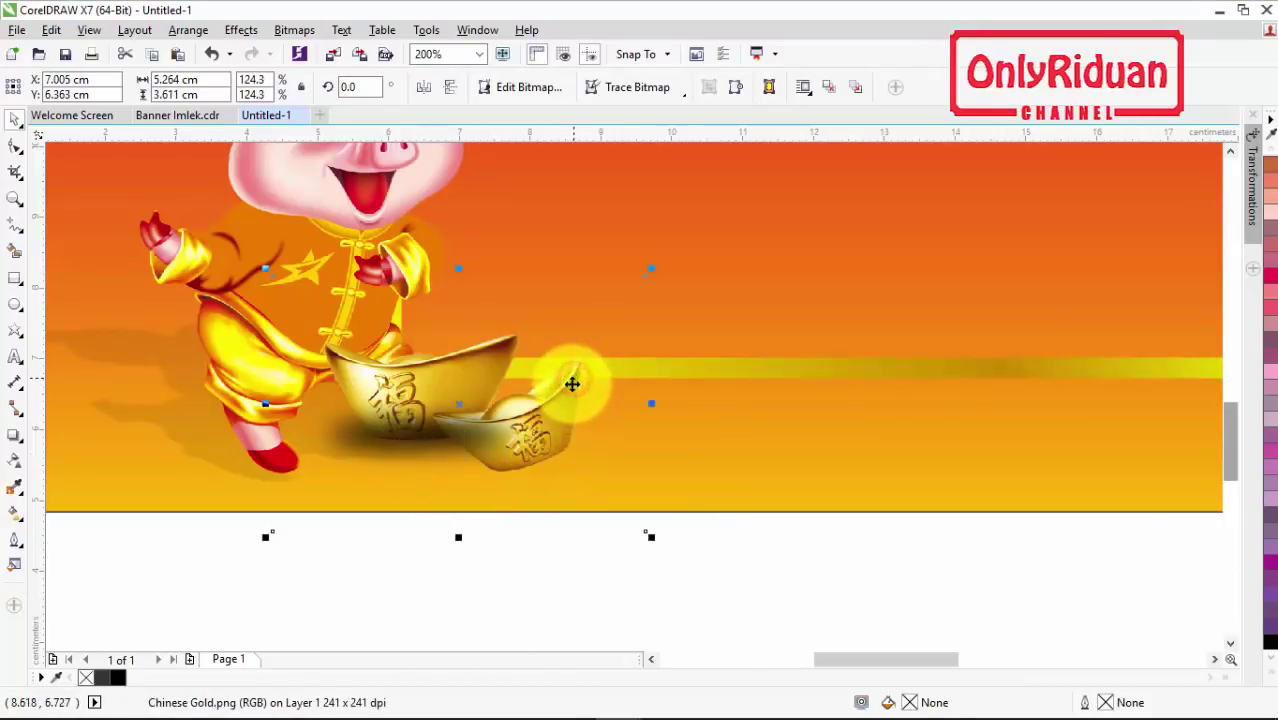
right_click(548, 415)
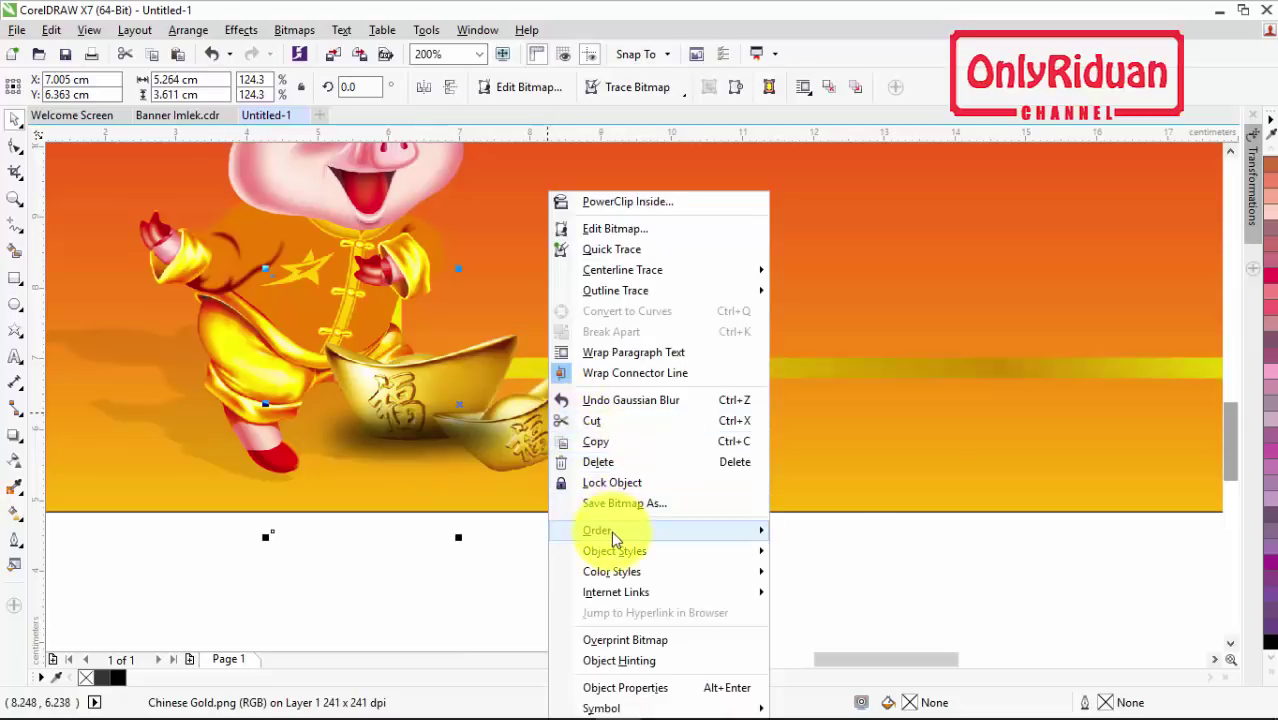
mouse_move(608, 531)
click(823, 524)
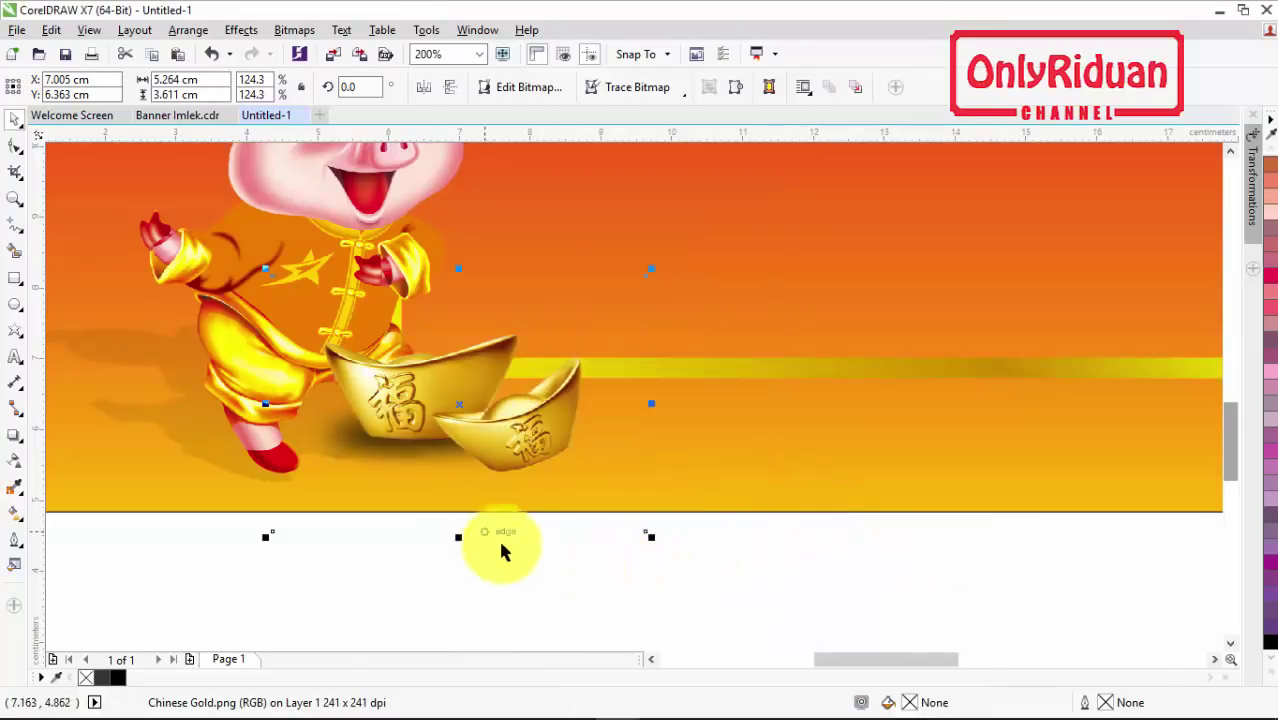
click(540, 584)
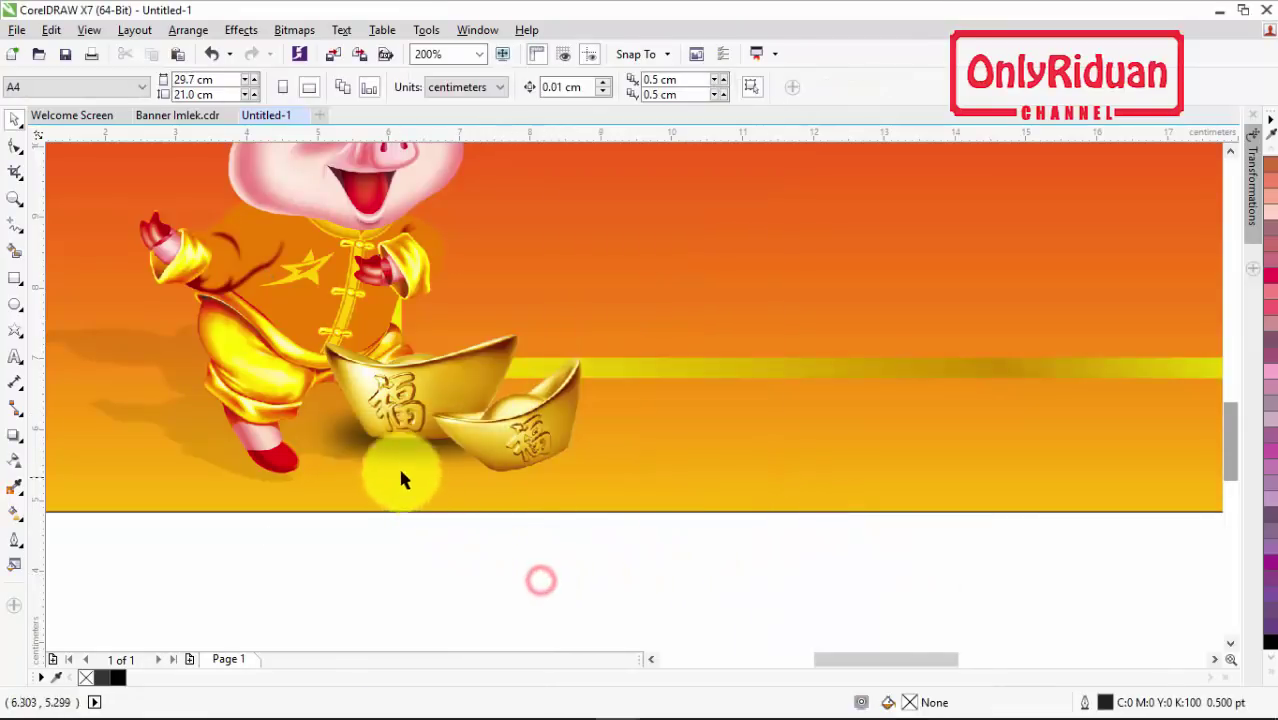
Trim the empty upper and lower margins of the Chinese Gold image, reducing its height to about 2.18 cm
click(347, 455)
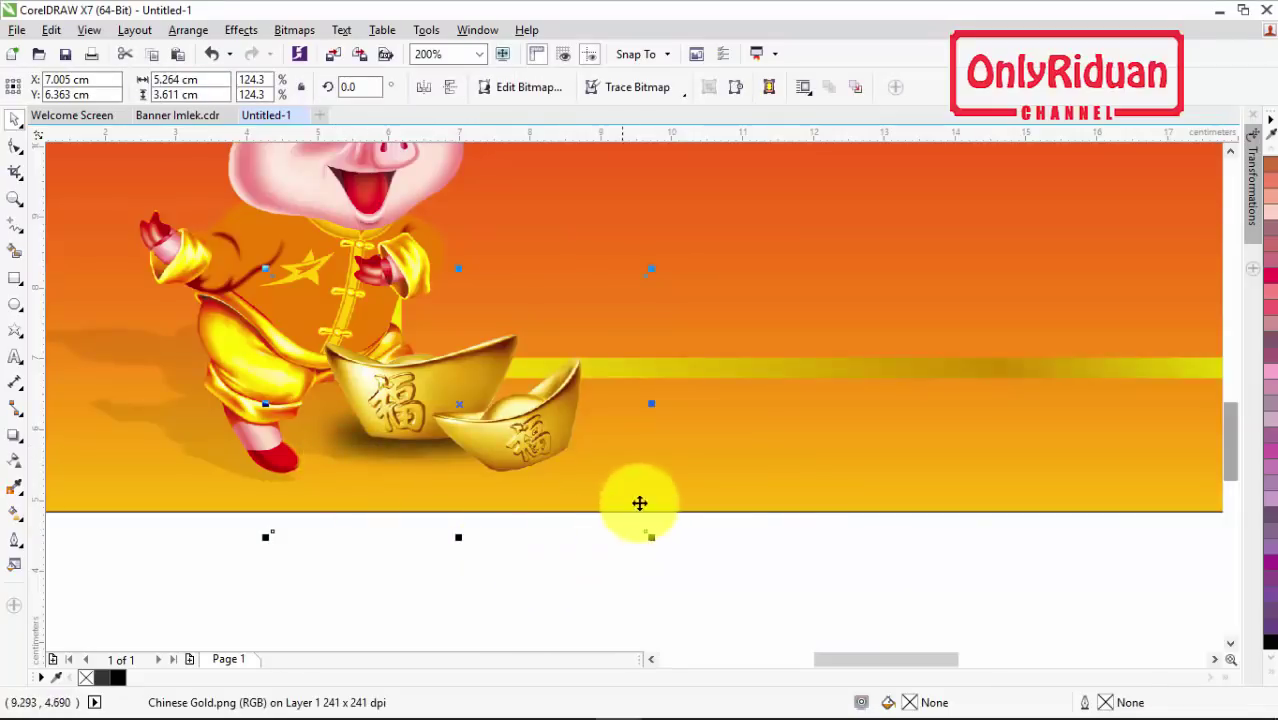
click(15, 147)
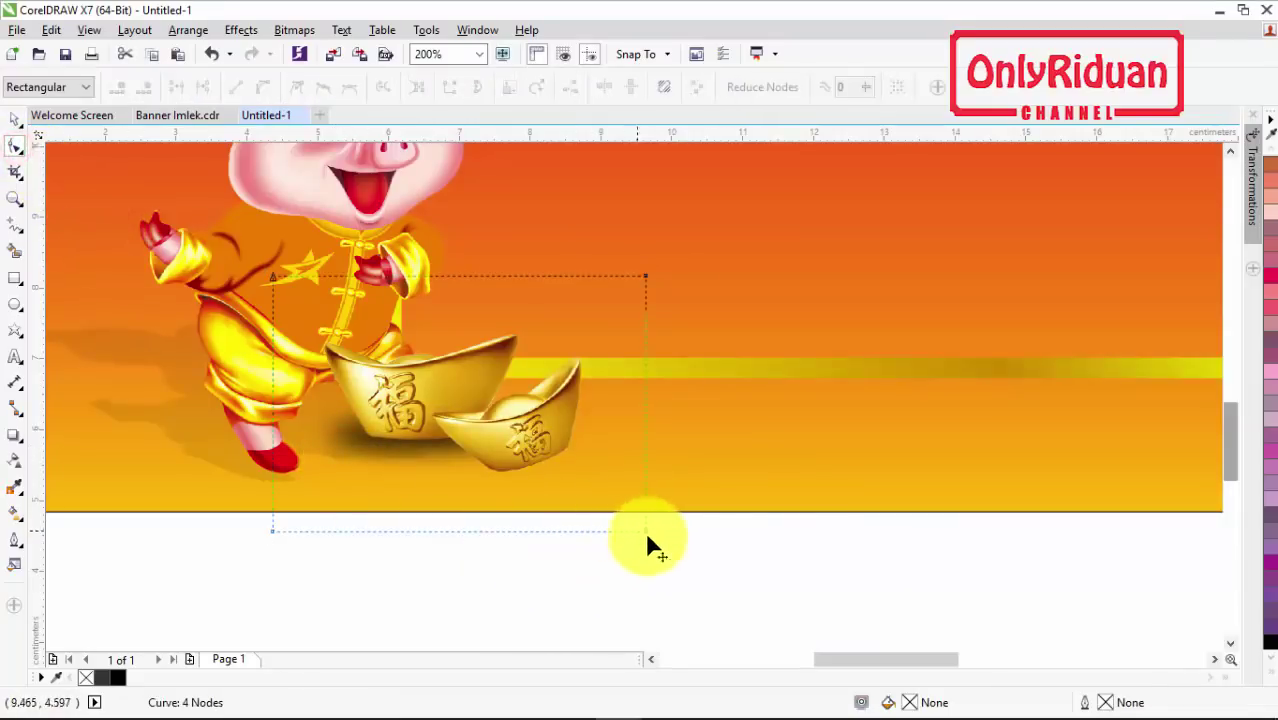
drag(339, 521, 339, 515)
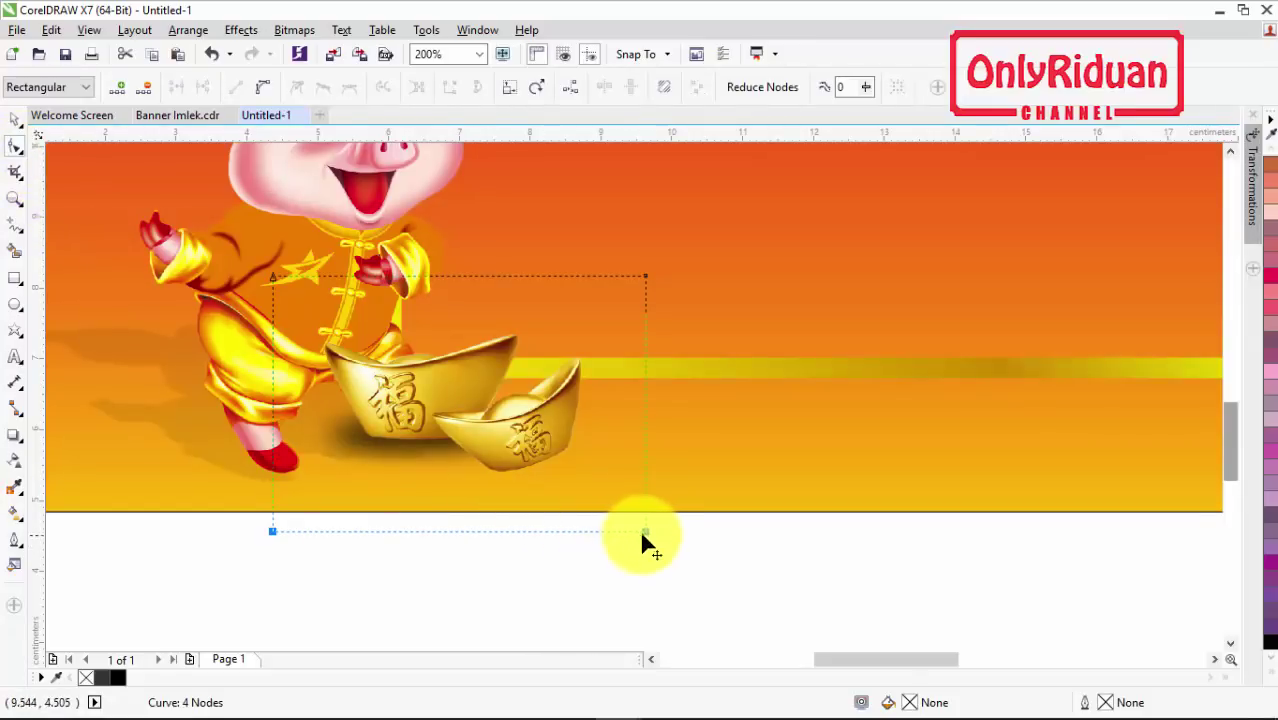
drag(642, 531, 638, 470)
drag(250, 238, 720, 338)
drag(645, 277, 640, 322)
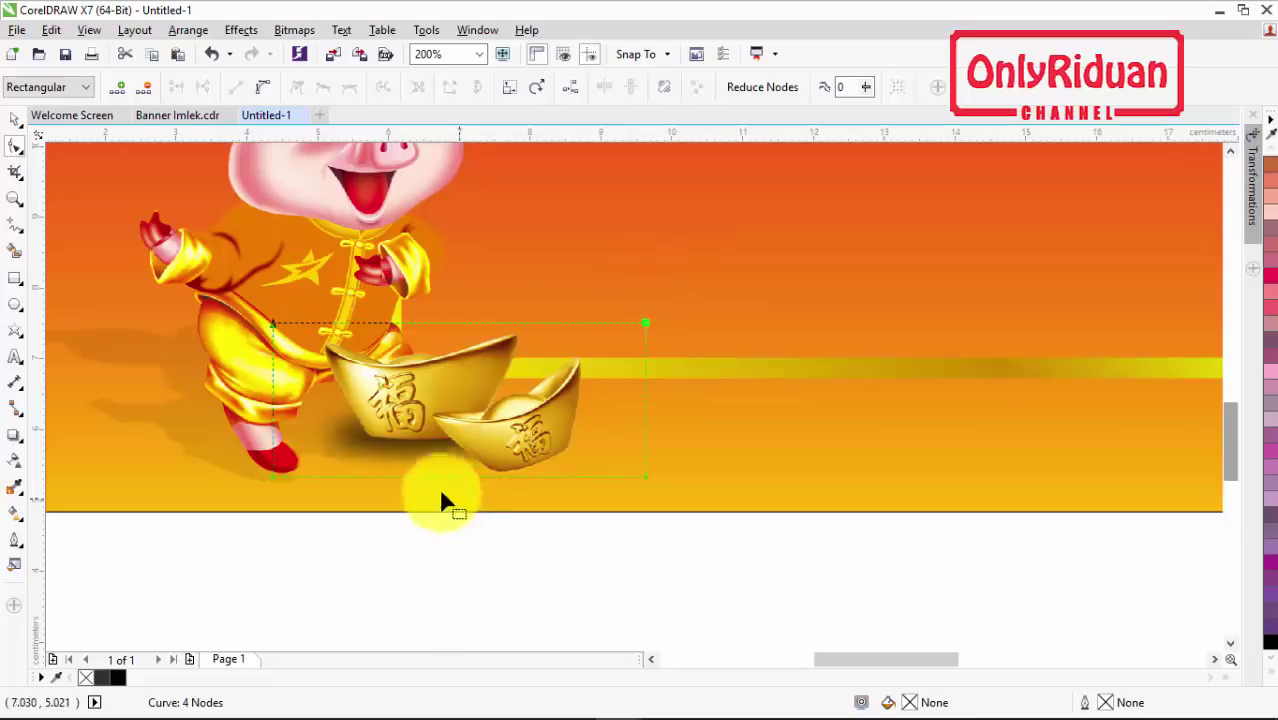
click(16, 123)
click(479, 603)
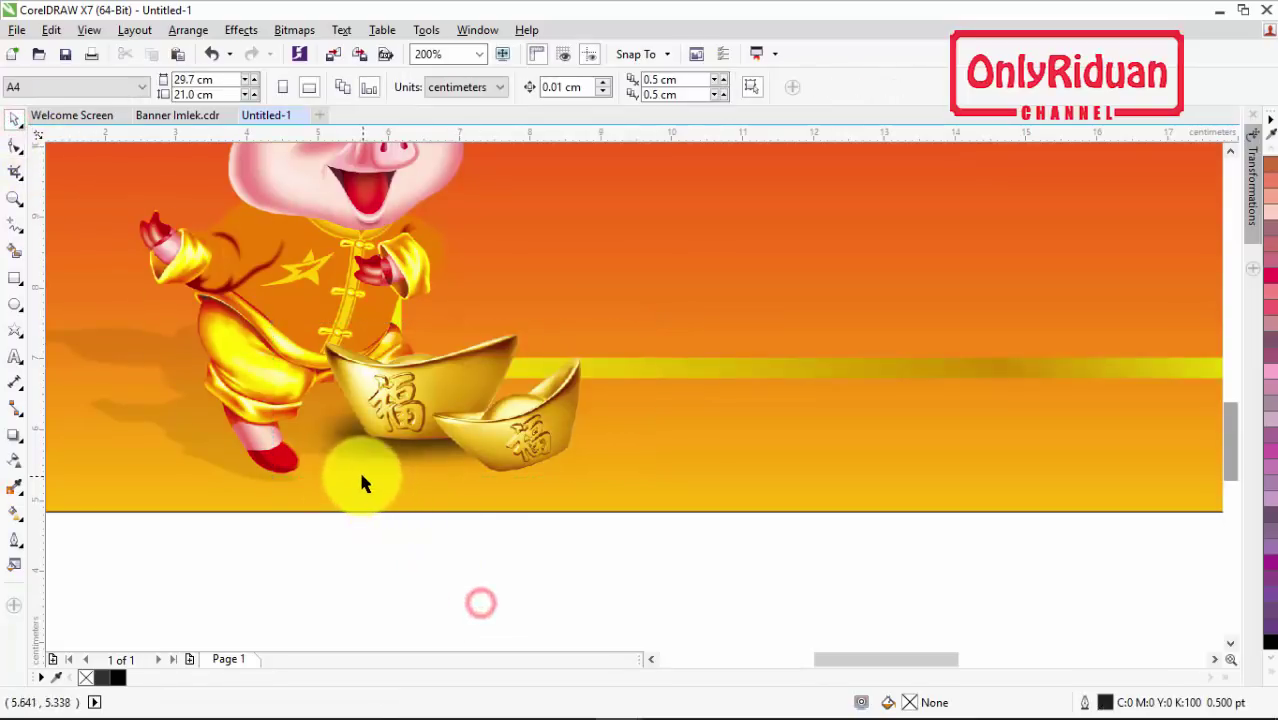
Duplicate the blurred shadow under the smaller ingot and scale the copy to about 2.88 × 0.96 cm at X 7.76, Y 5.5 cm
click(362, 471)
click(479, 580)
drag(593, 585, 269, 368)
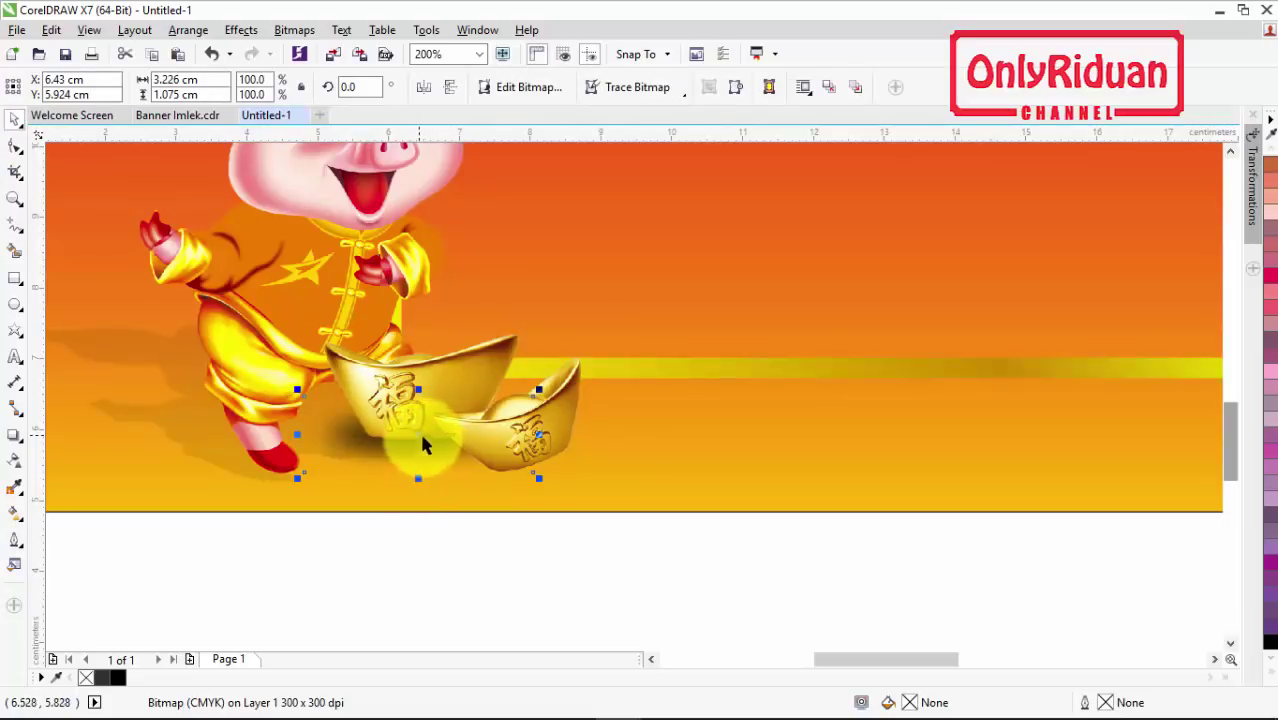
drag(422, 445, 520, 460)
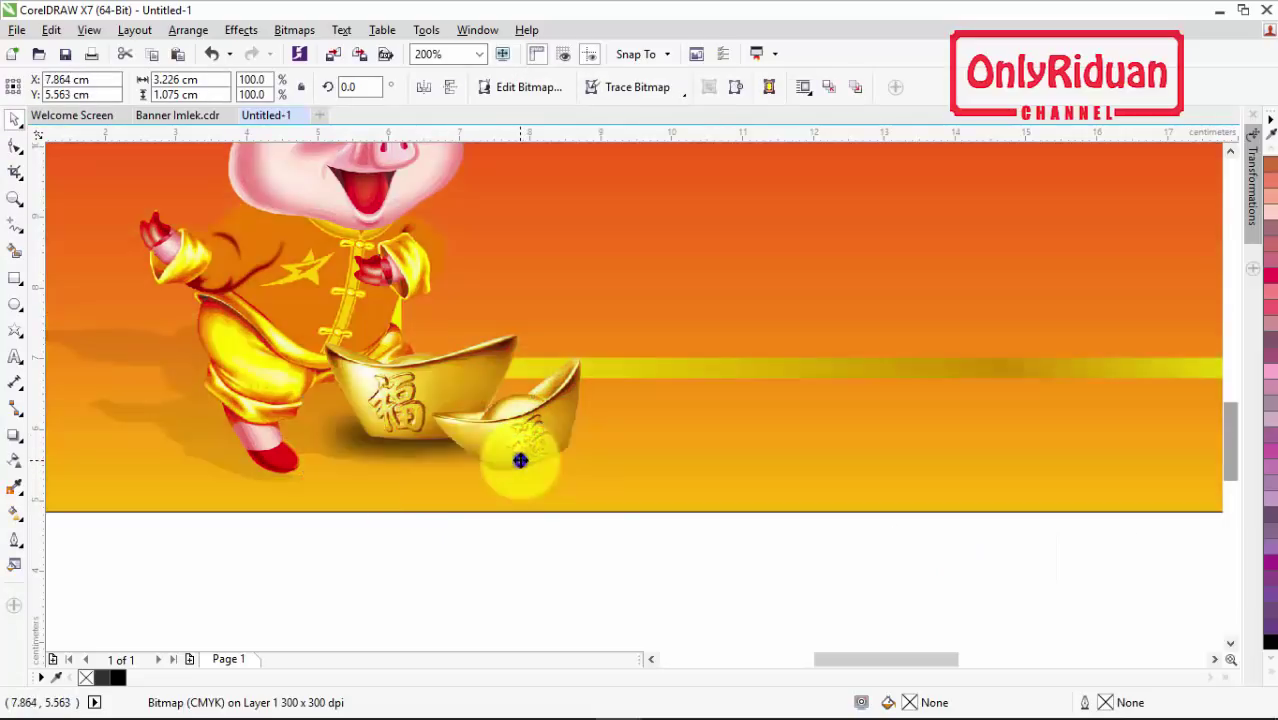
drag(640, 506, 611, 527)
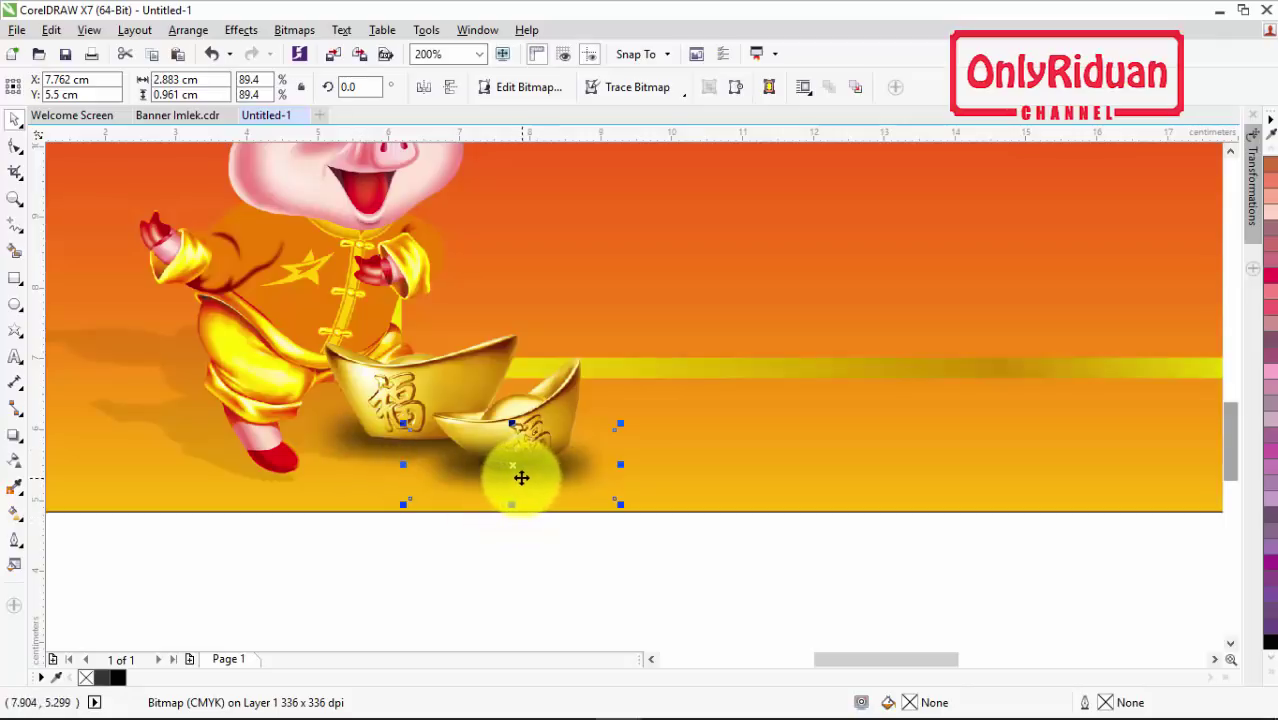
Bring the Chinese Gold image in front of the duplicated shadow
click(542, 508)
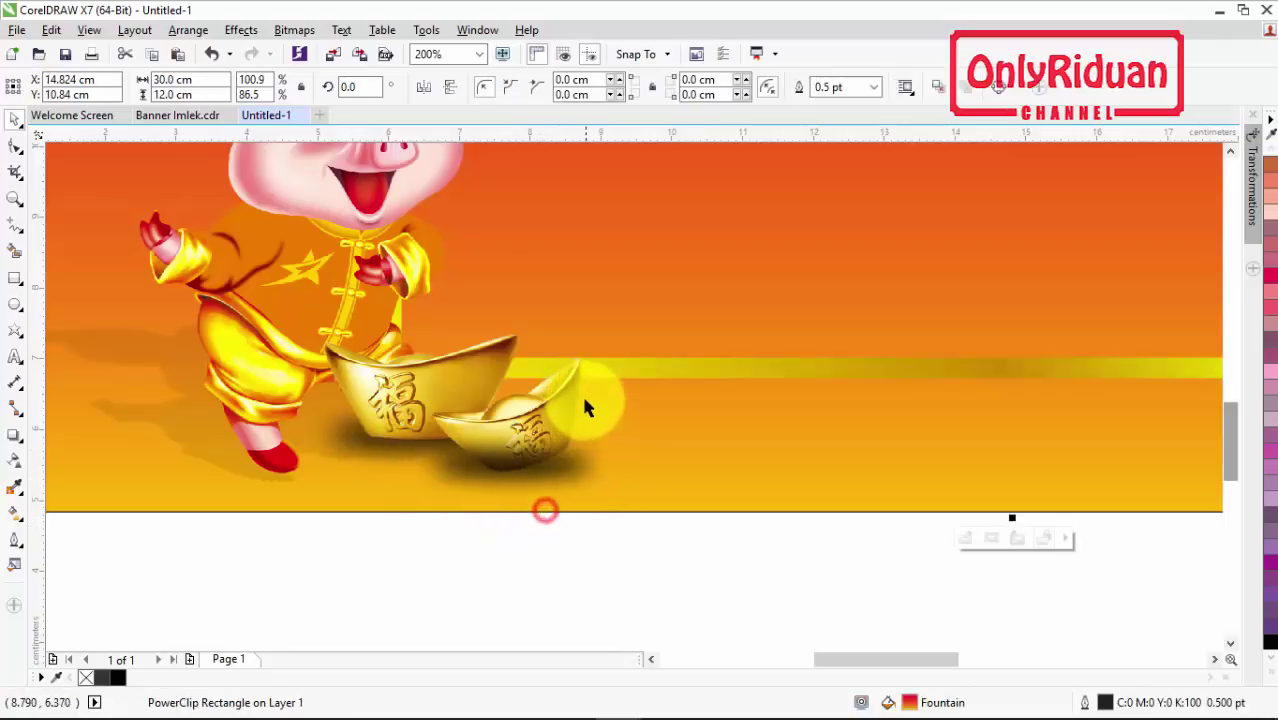
click(573, 391)
click(571, 381)
right_click(571, 381)
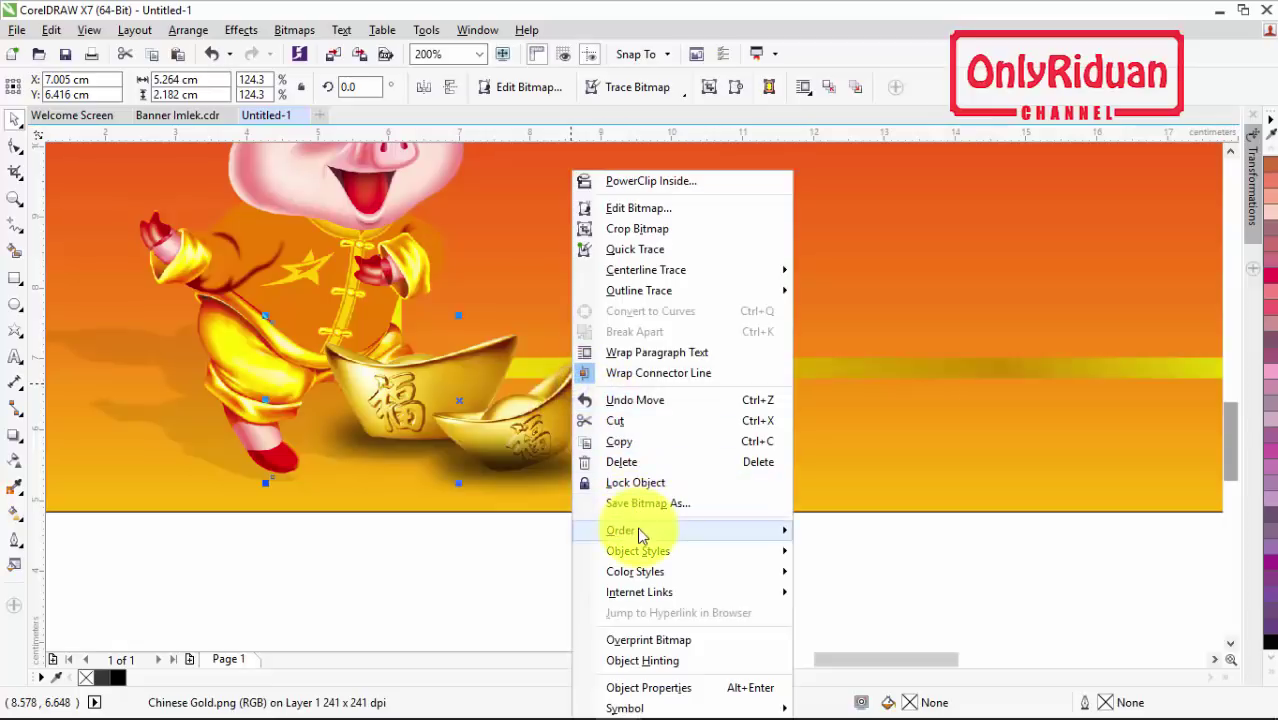
mouse_move(780, 540)
click(862, 523)
click(683, 567)
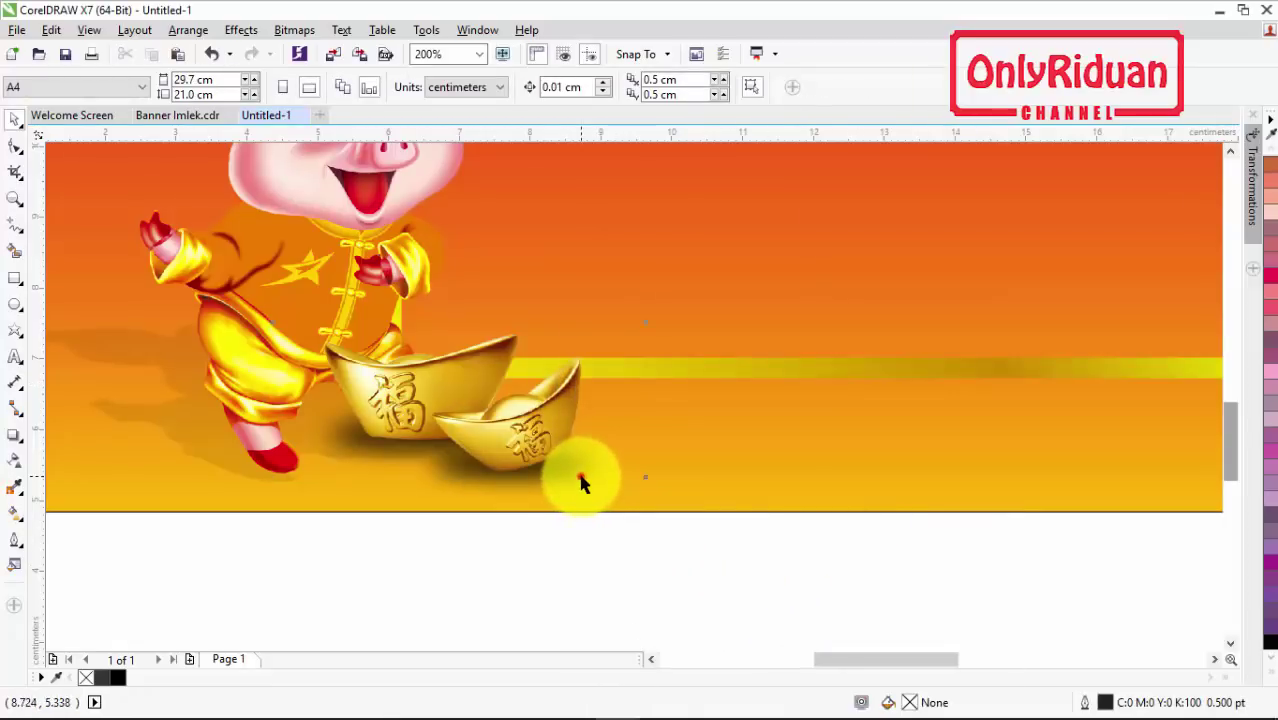
Flatten the smaller ingot's shadow to about 0.78 cm high and nudge it to around X 7.85, Y 5.45 cm
click(581, 477)
click(648, 553)
drag(705, 556, 407, 421)
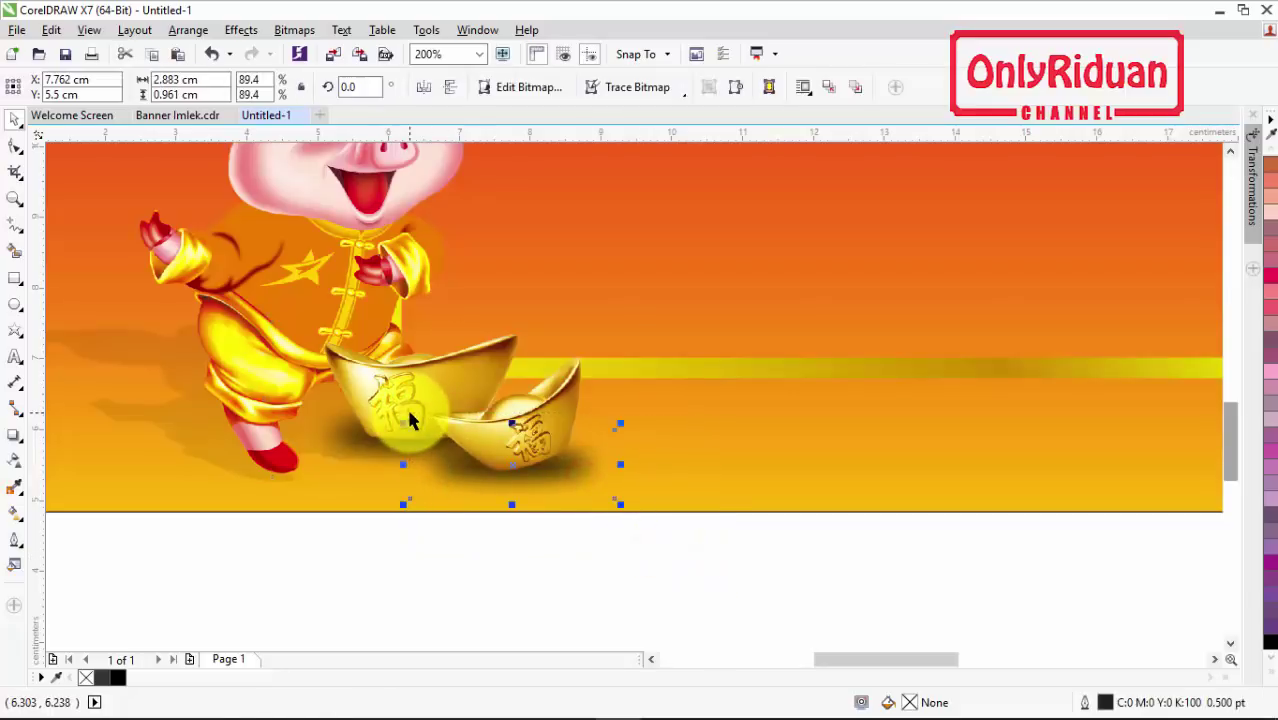
drag(512, 503, 504, 487)
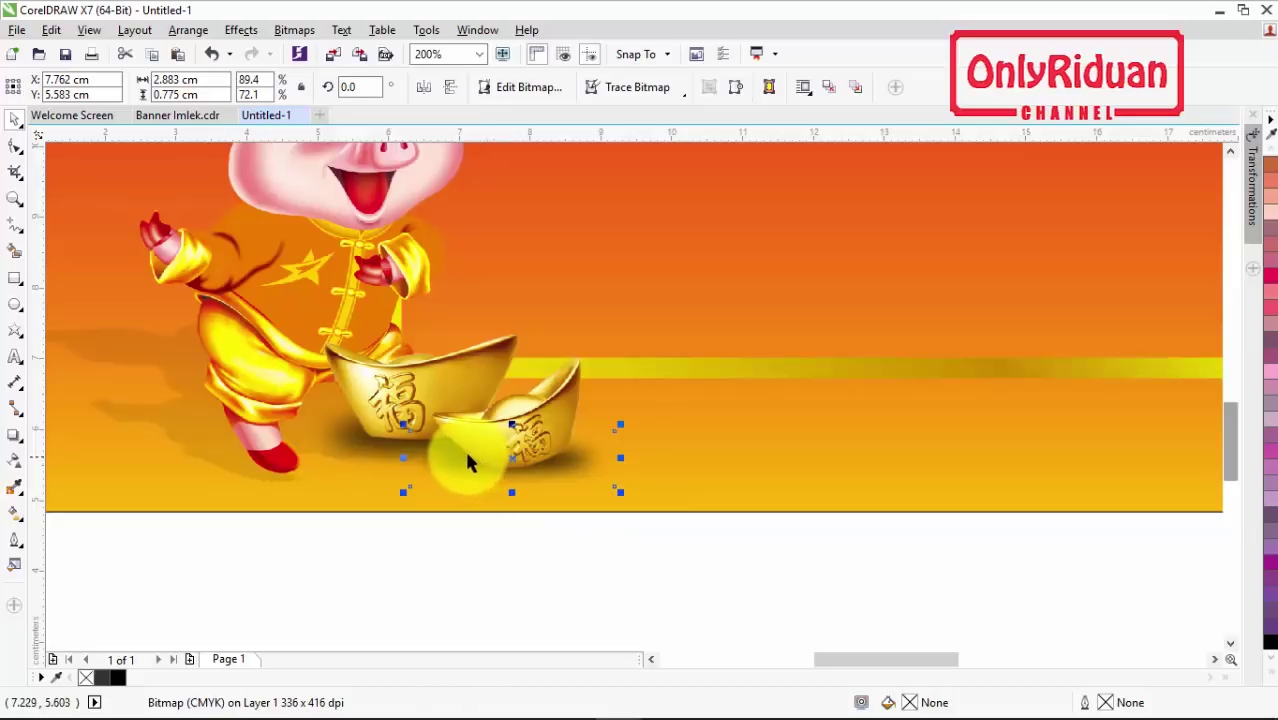
key(Down)
key(Down)
key(Down)
key(Right)
key(Right)
key(Right)
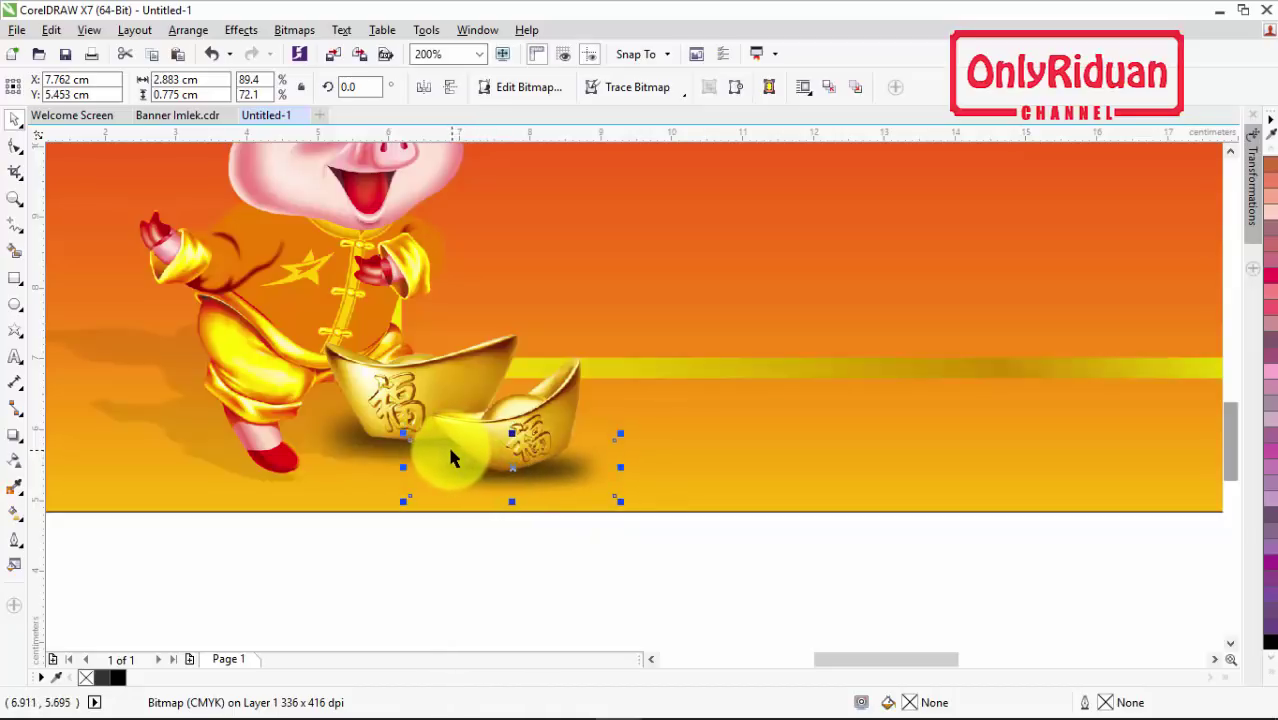
key(Left)
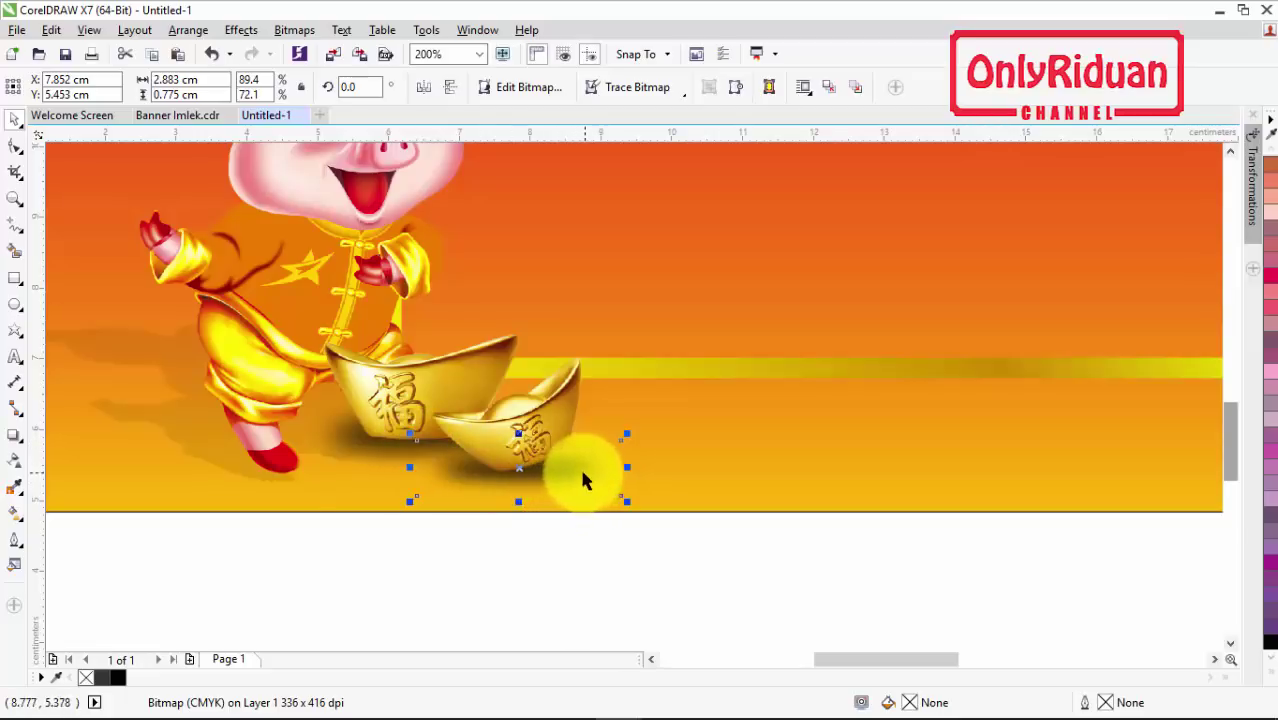
Apply a uniform transparency of 50 to the smaller ingot's shadow
click(16, 461)
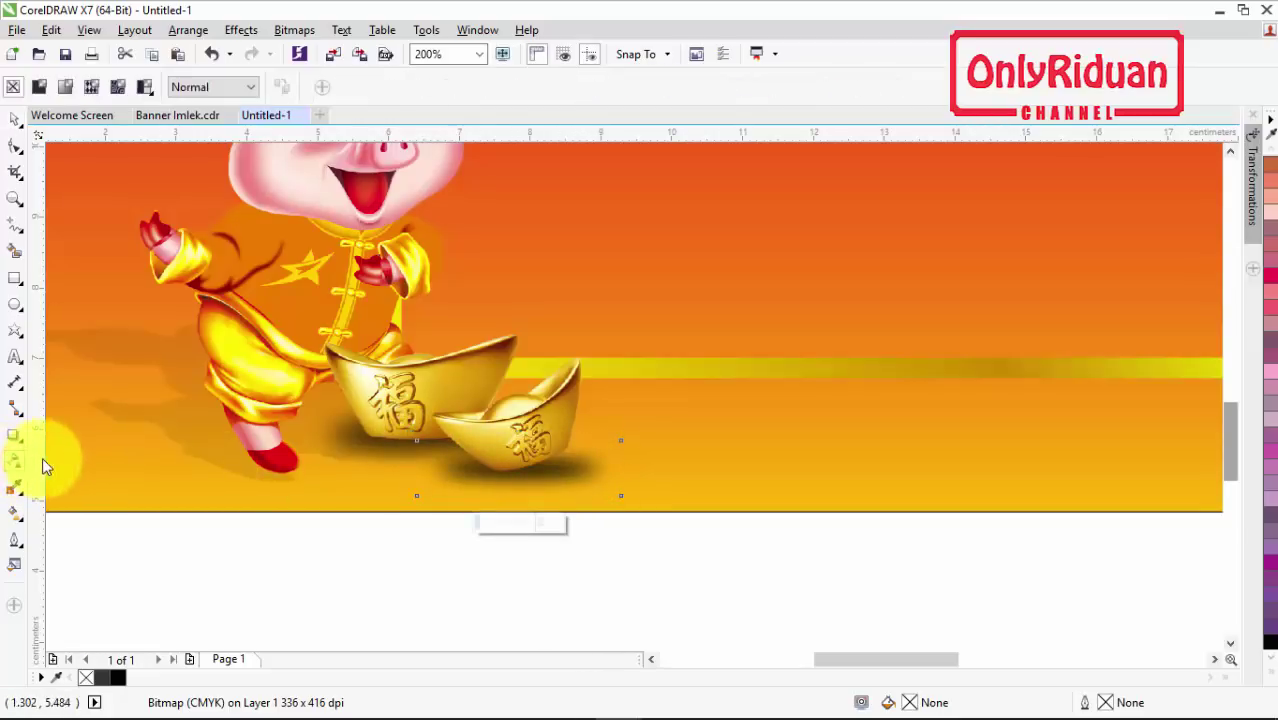
click(40, 87)
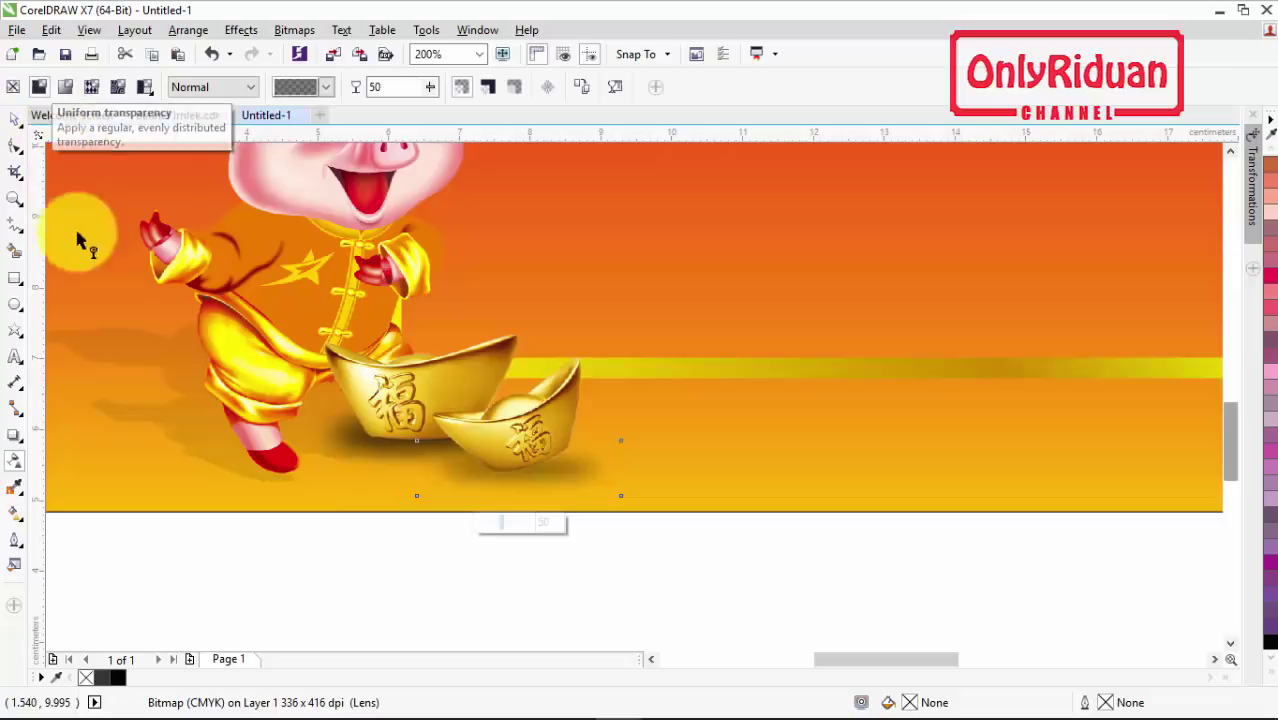
click(16, 119)
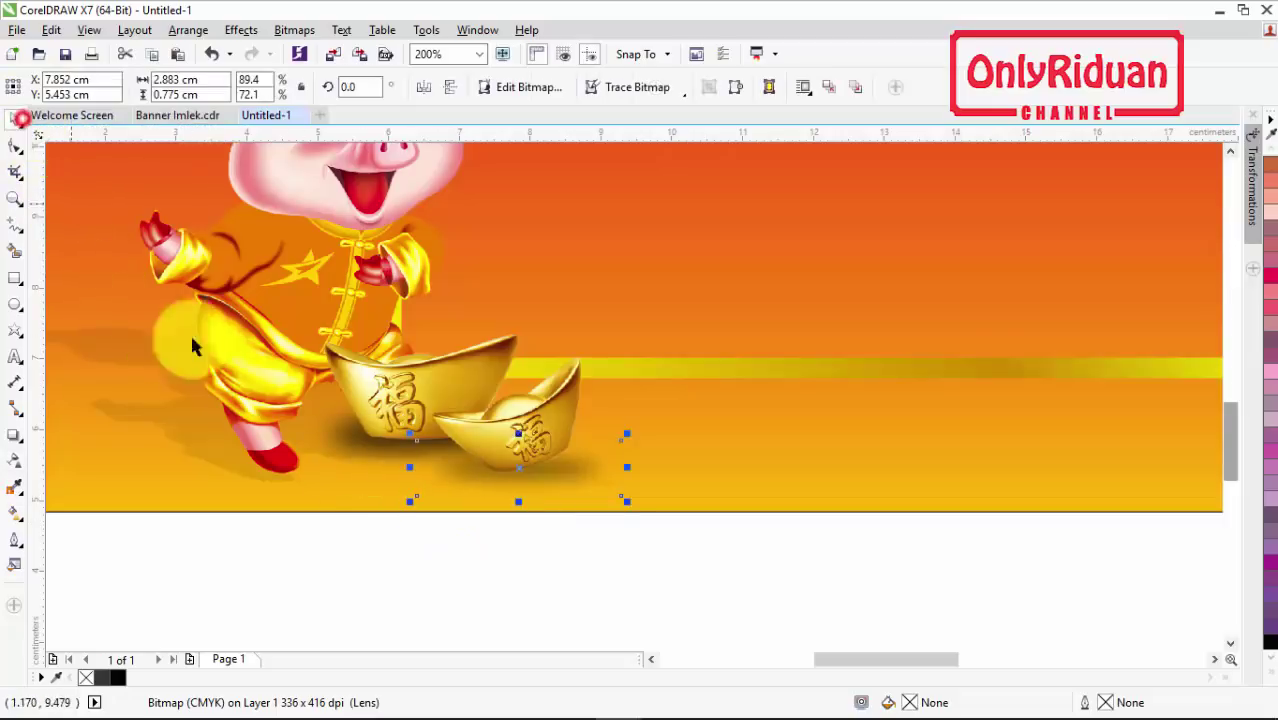
click(414, 590)
Check the reference Banner Imlek.cdr, then import gong_xi_fa_cai_logo into Untitled-1 at about 5.98 × 5.46 cm inside the gold frame
scroll(474, 565, down, 1)
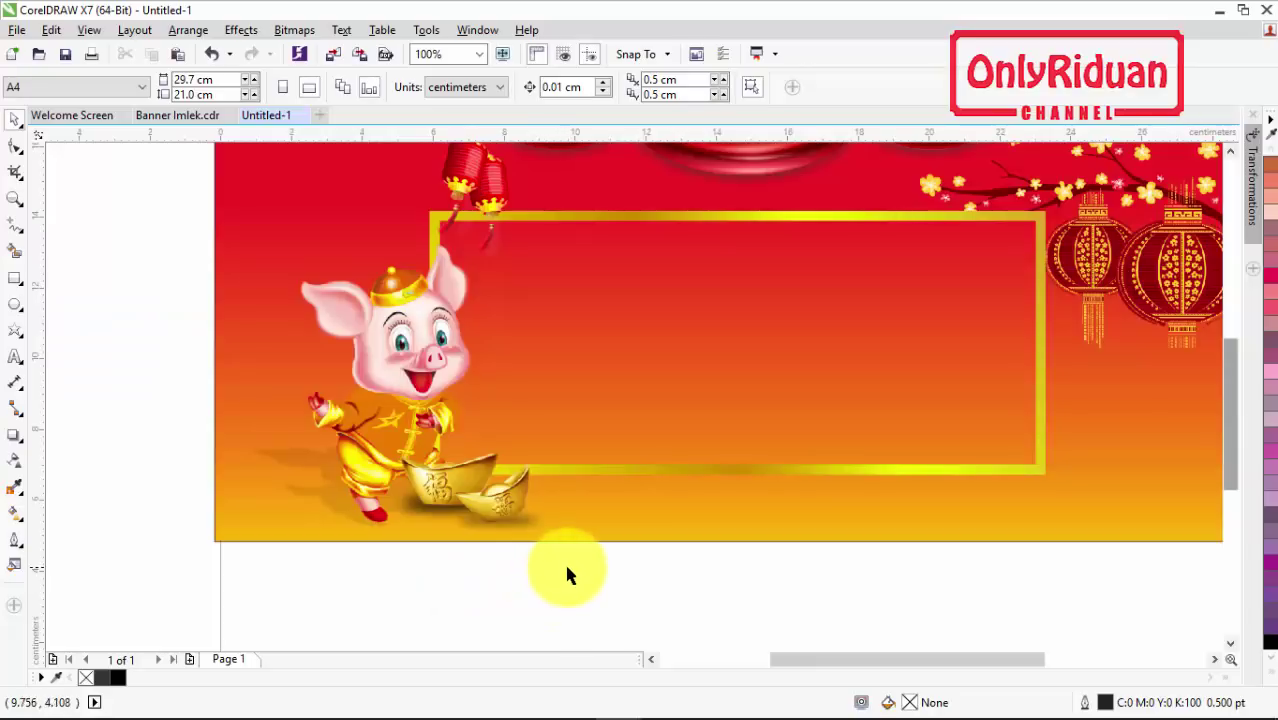
click(1216, 664)
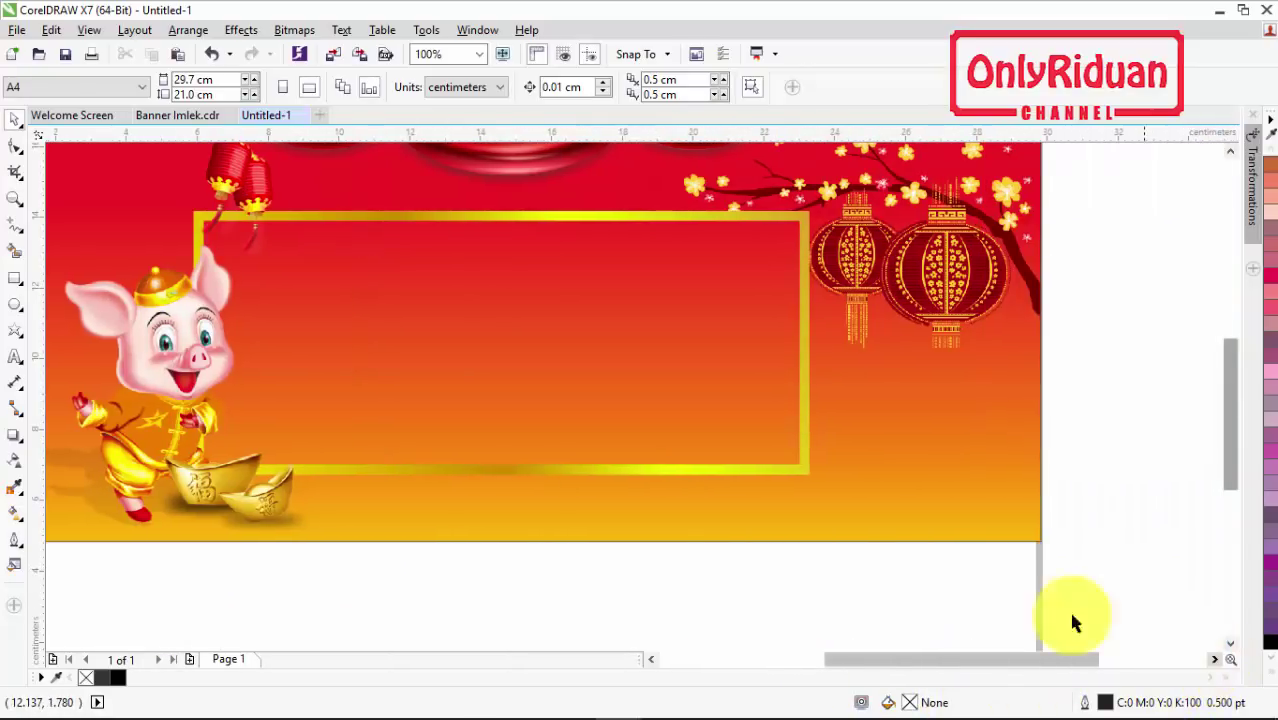
click(205, 117)
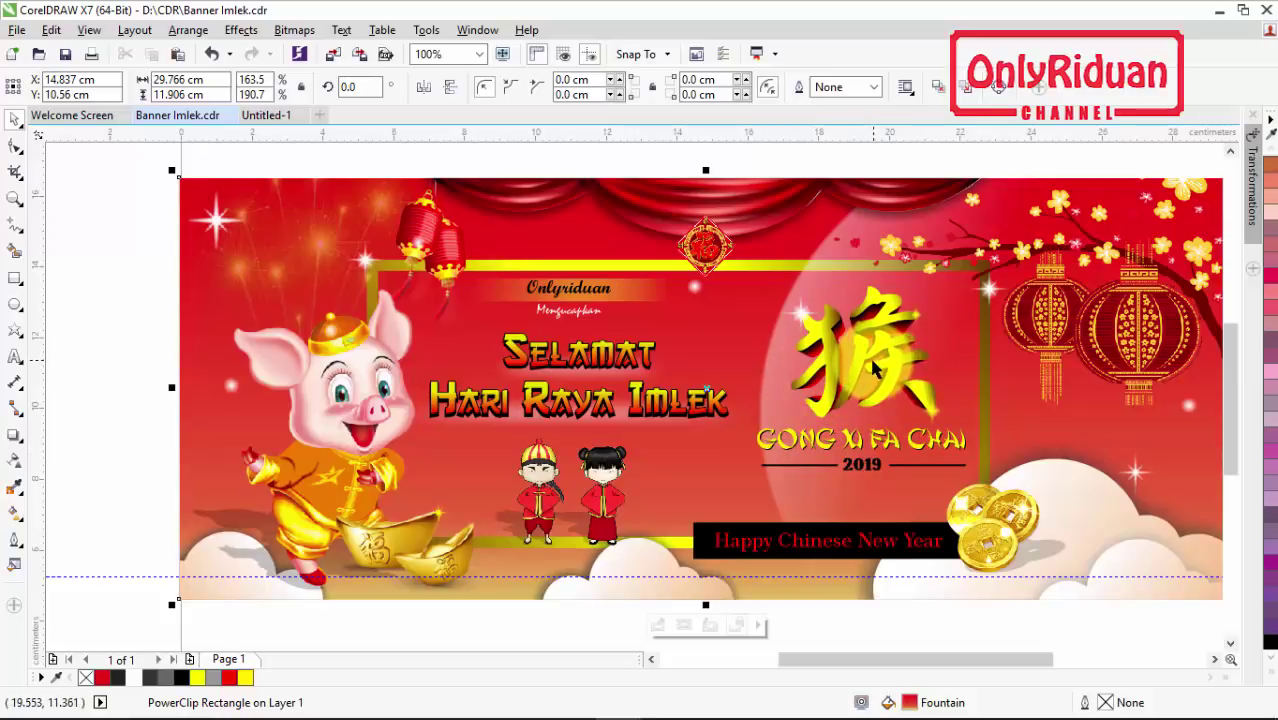
click(265, 116)
click(17, 30)
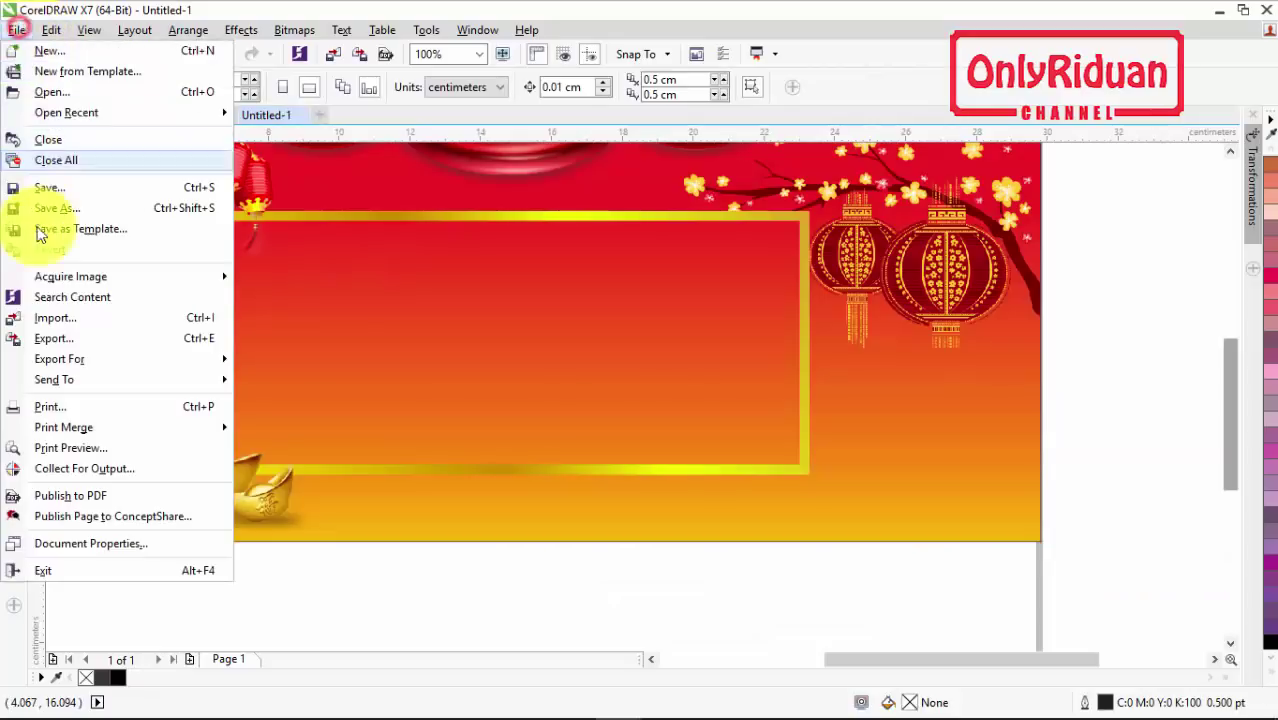
click(55, 317)
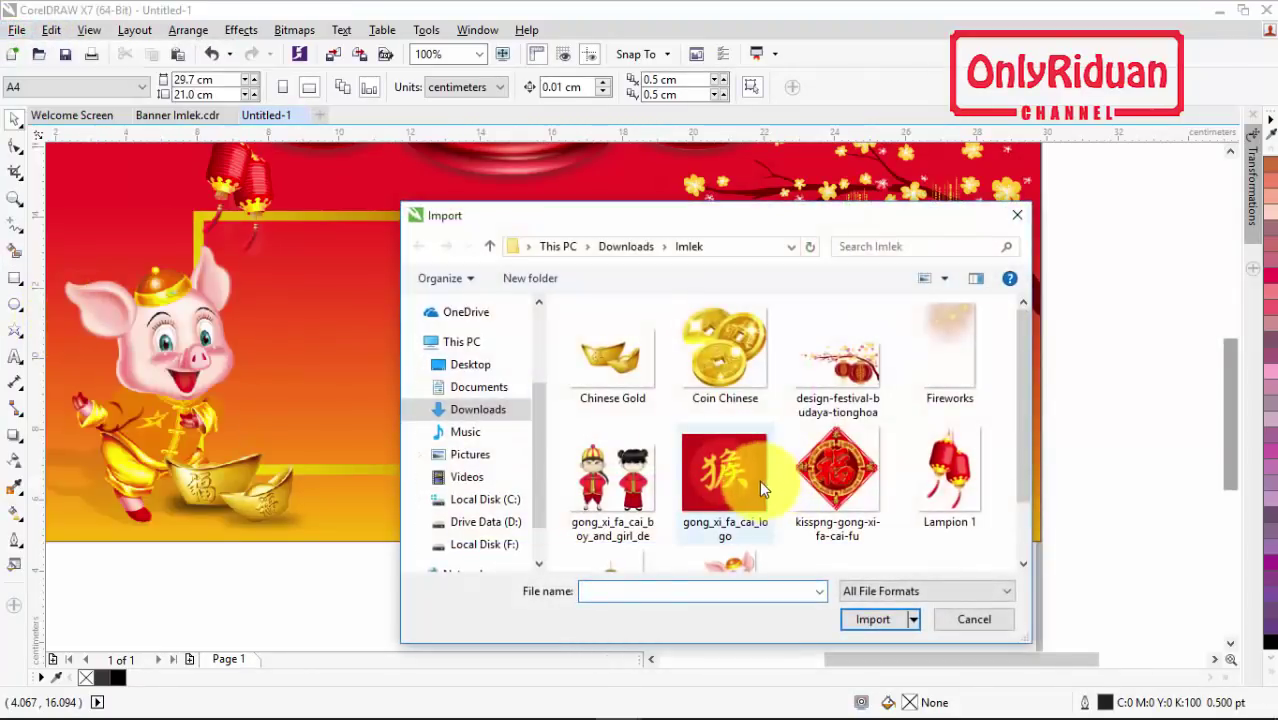
click(759, 480)
click(862, 618)
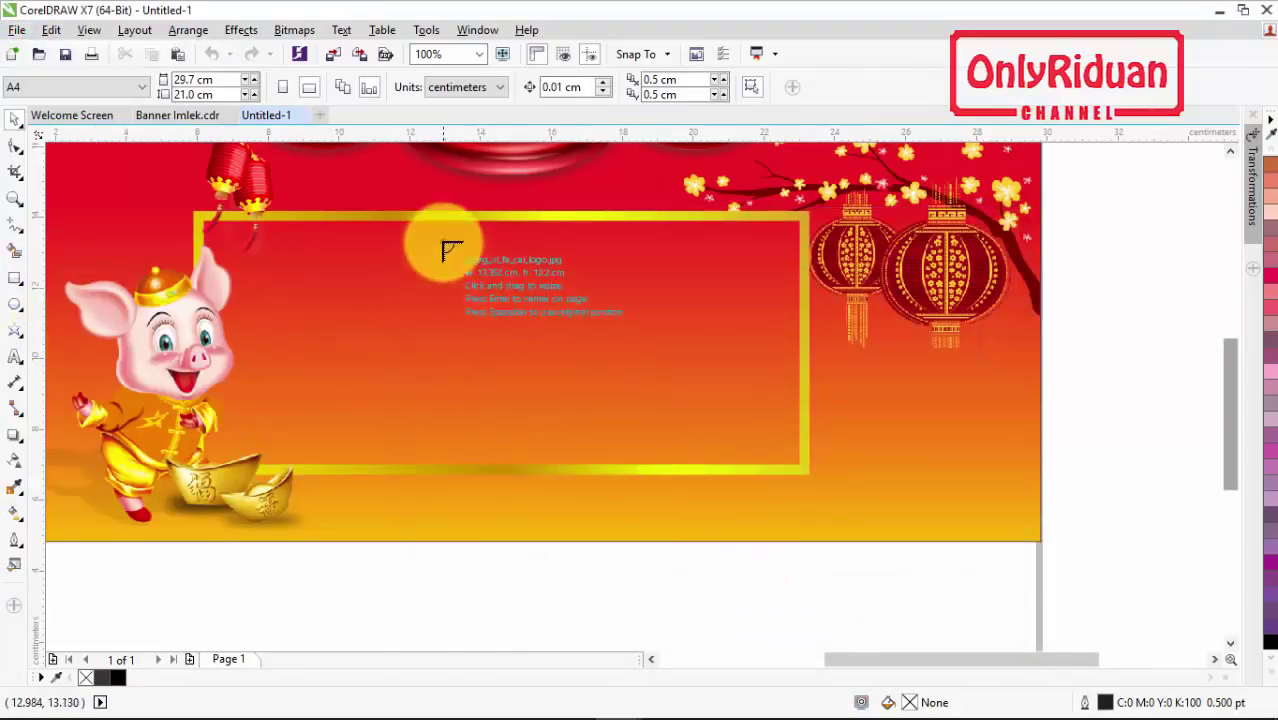
drag(445, 250, 655, 437)
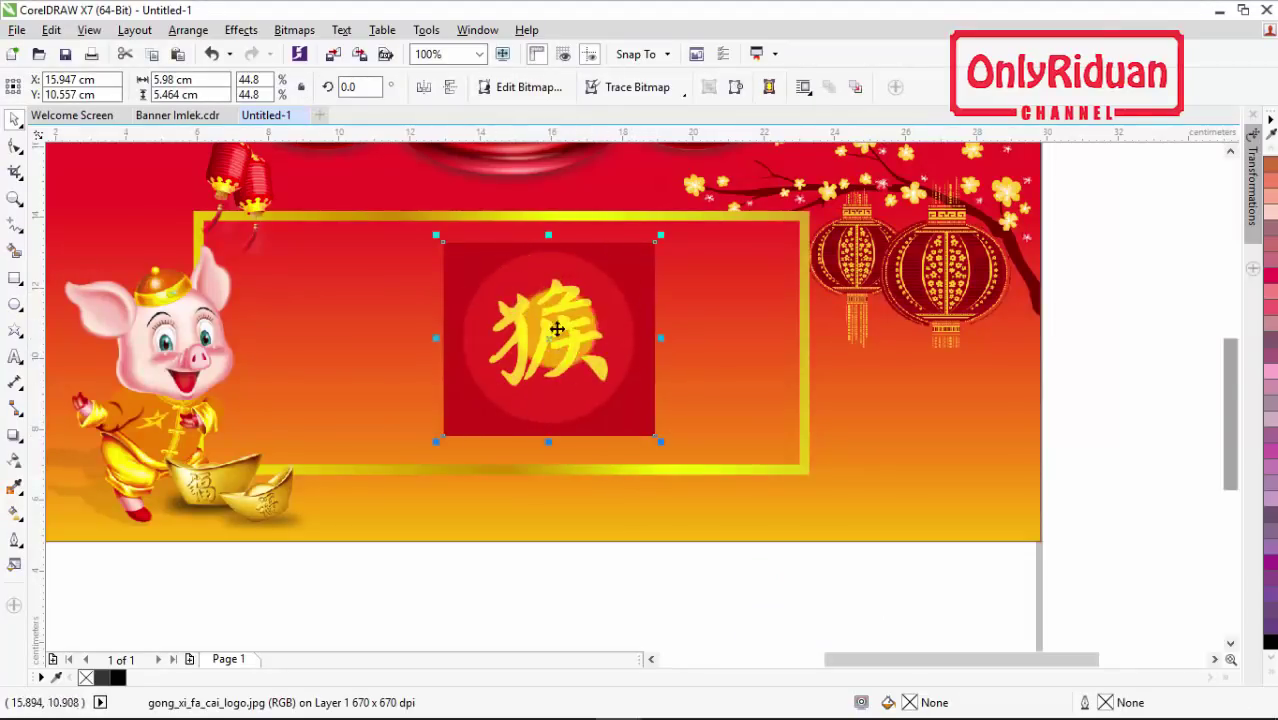
Trace the imported logo bitmap into vector shapes, move the trace to about X 17.8, Y 10.7 cm and delete the original bitmap
click(605, 87)
click(636, 108)
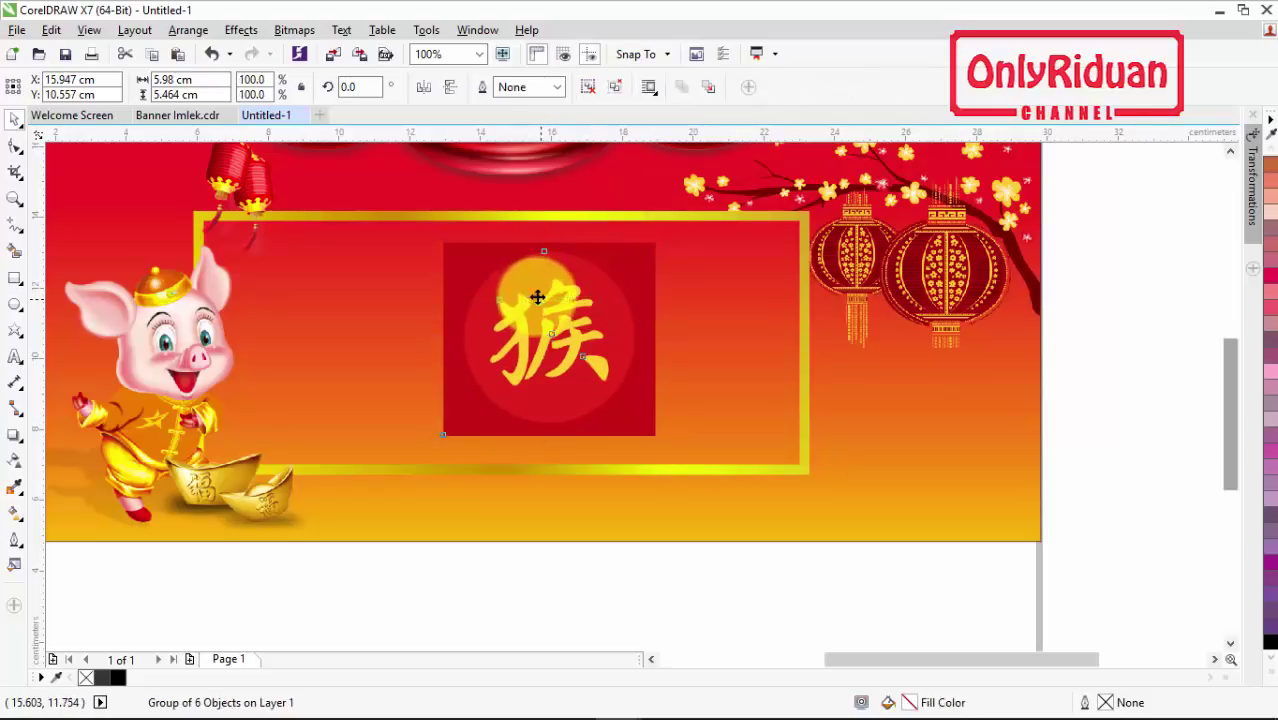
drag(555, 301, 705, 350)
click(534, 318)
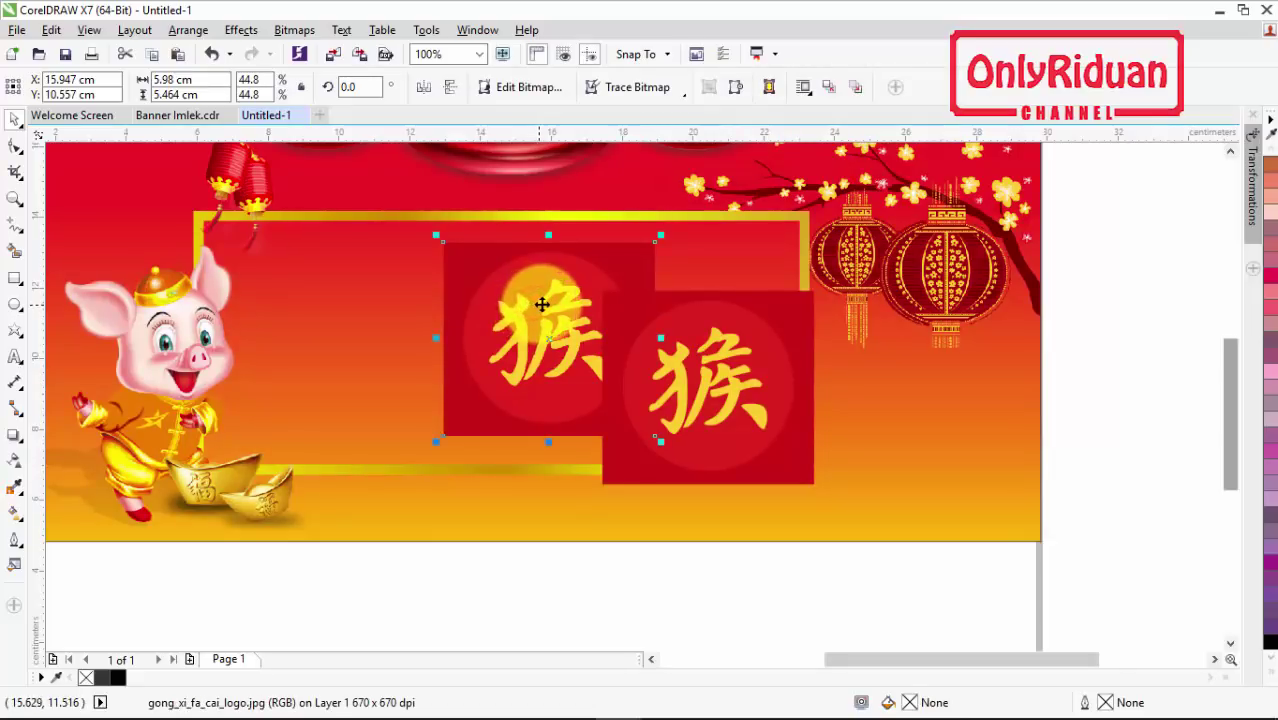
mouse_move(536, 297)
mouse_down()
mouse_move(725, 365)
mouse_move(630, 315)
mouse_up()
key(Delete)
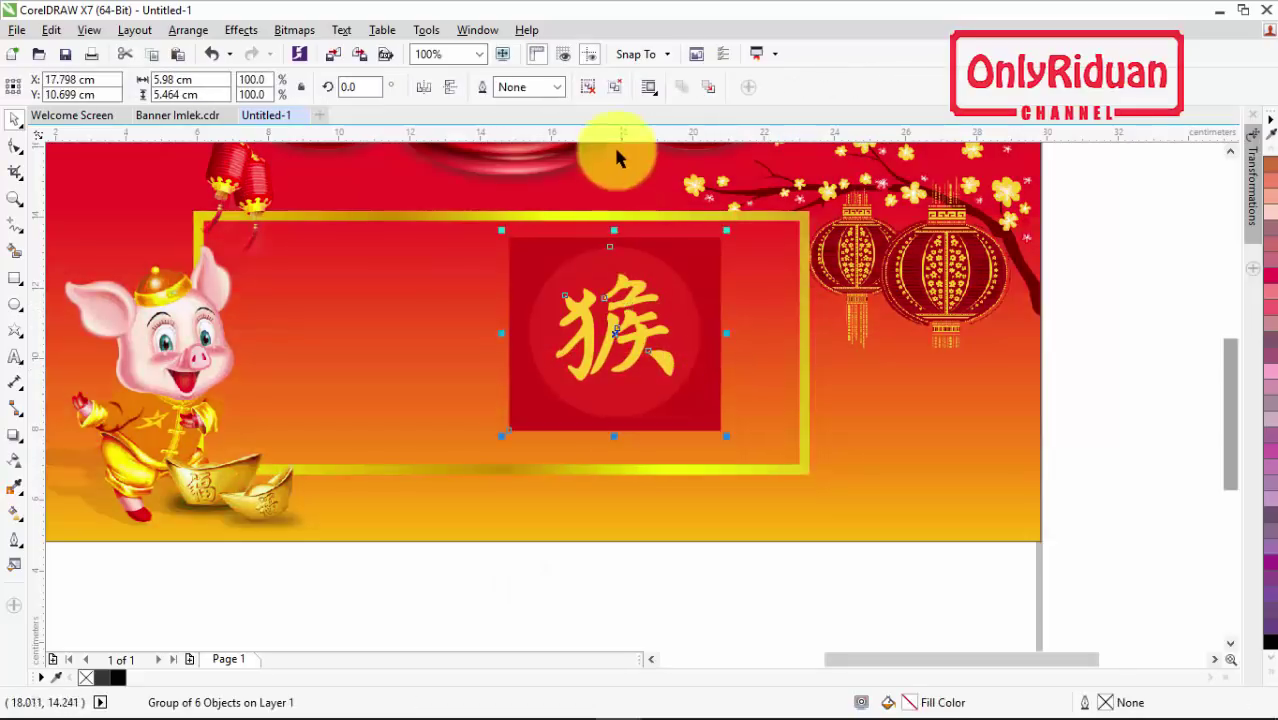
Ungroup the traced logo and delete its red square and red circle, keeping only the yellow Chinese character
click(594, 88)
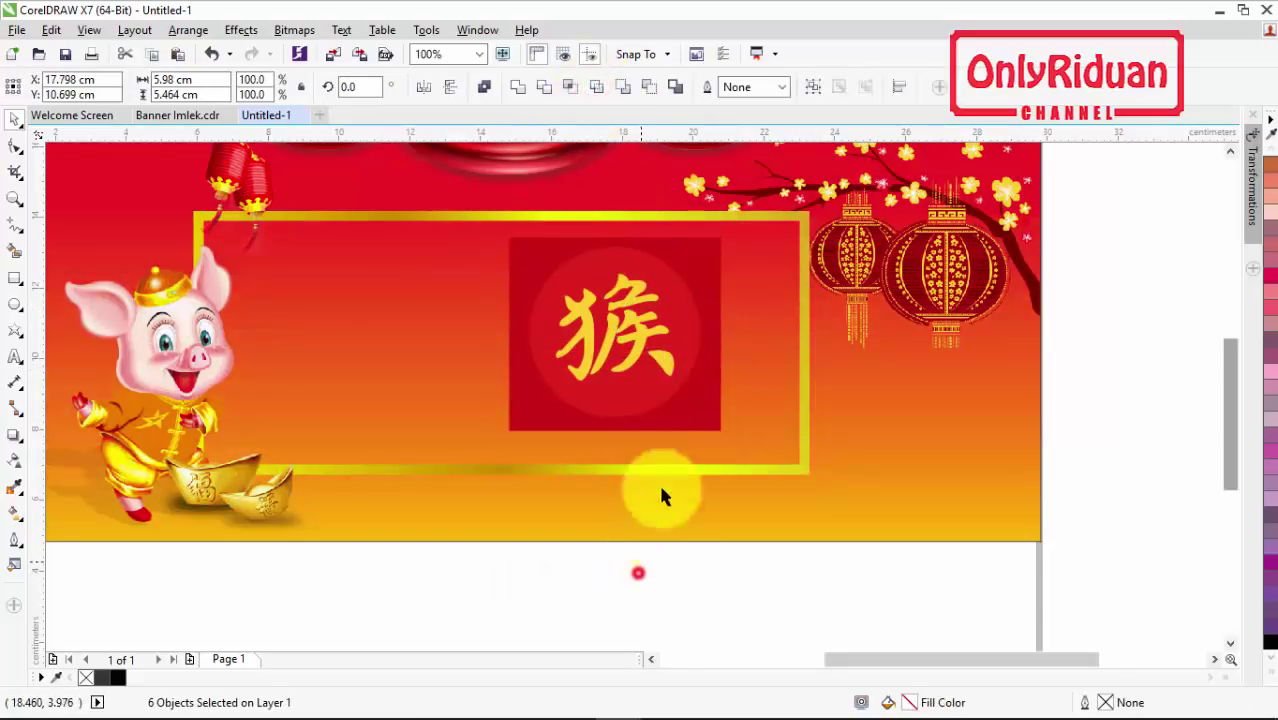
click(713, 271)
key(Delete)
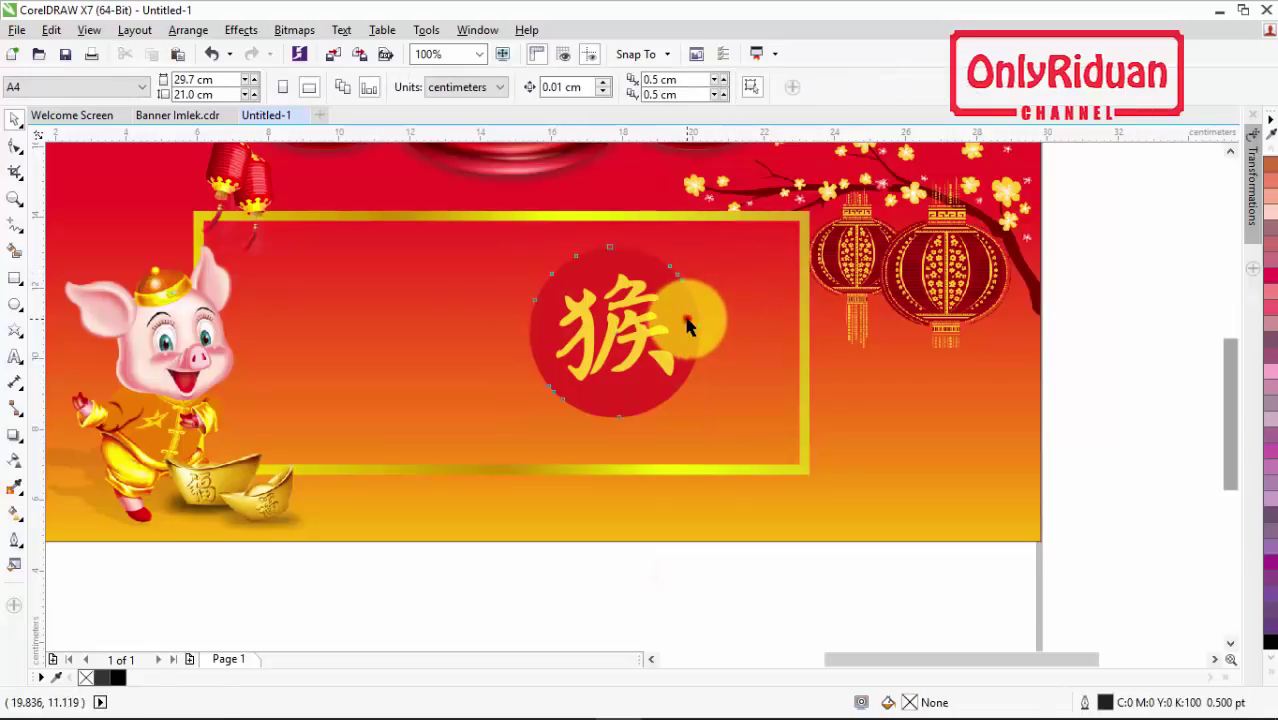
key(Delete)
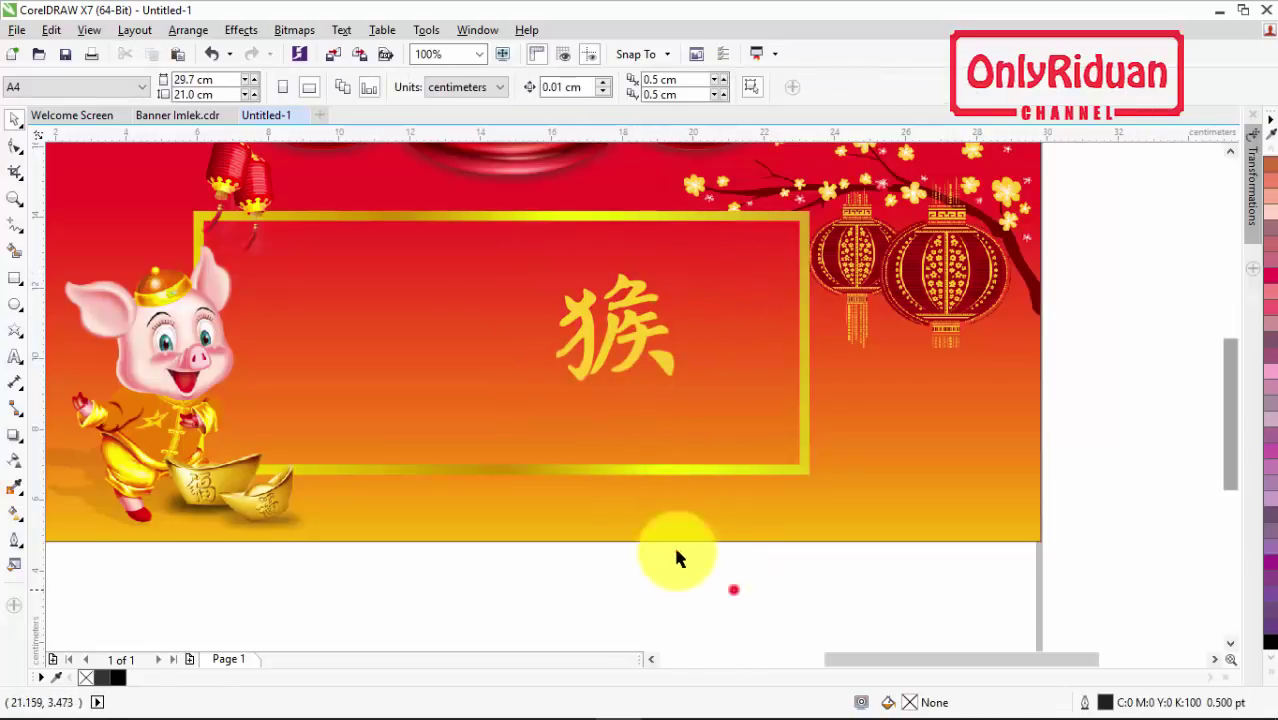
Move the yellow Chinese character's pieces to about X 19.81, Y 11.65 cm inside the gold frame and group them
drag(734, 590, 518, 258)
drag(622, 334, 743, 238)
click(818, 90)
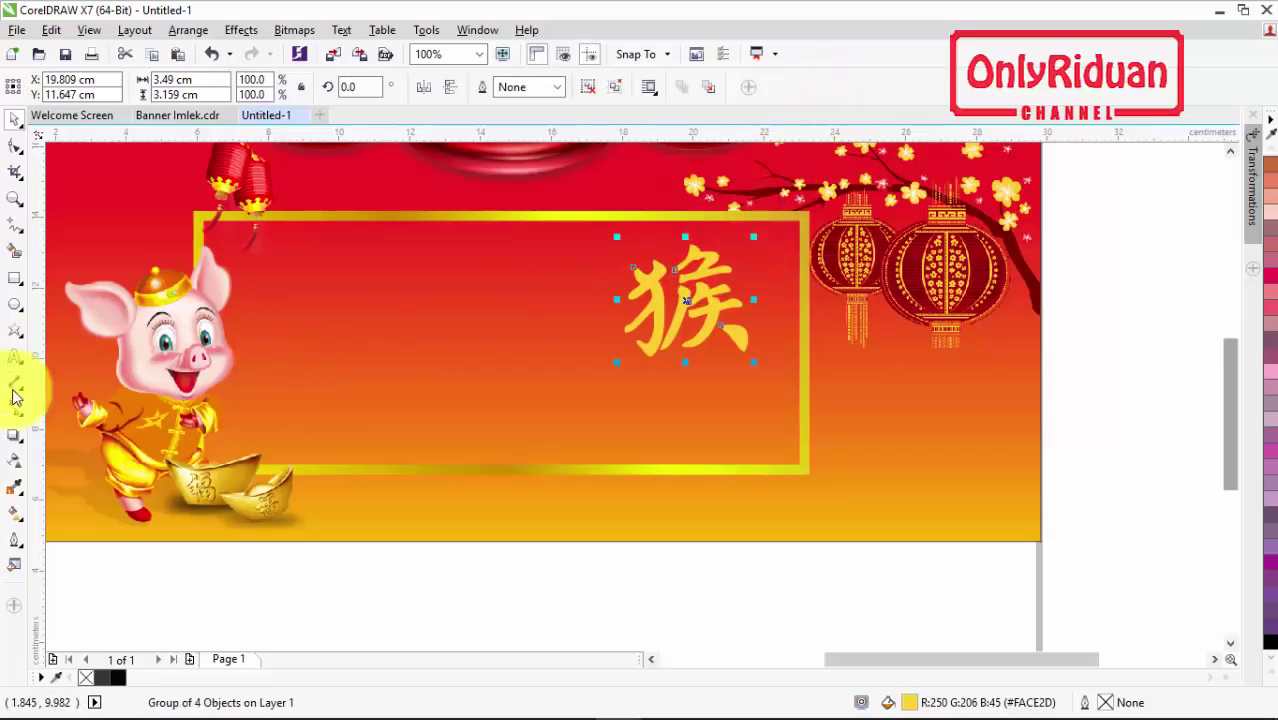
Extrude the Chinese character straight downward with a depth of 20 and the vanishing point about 0.69 cm below its centre
click(15, 435)
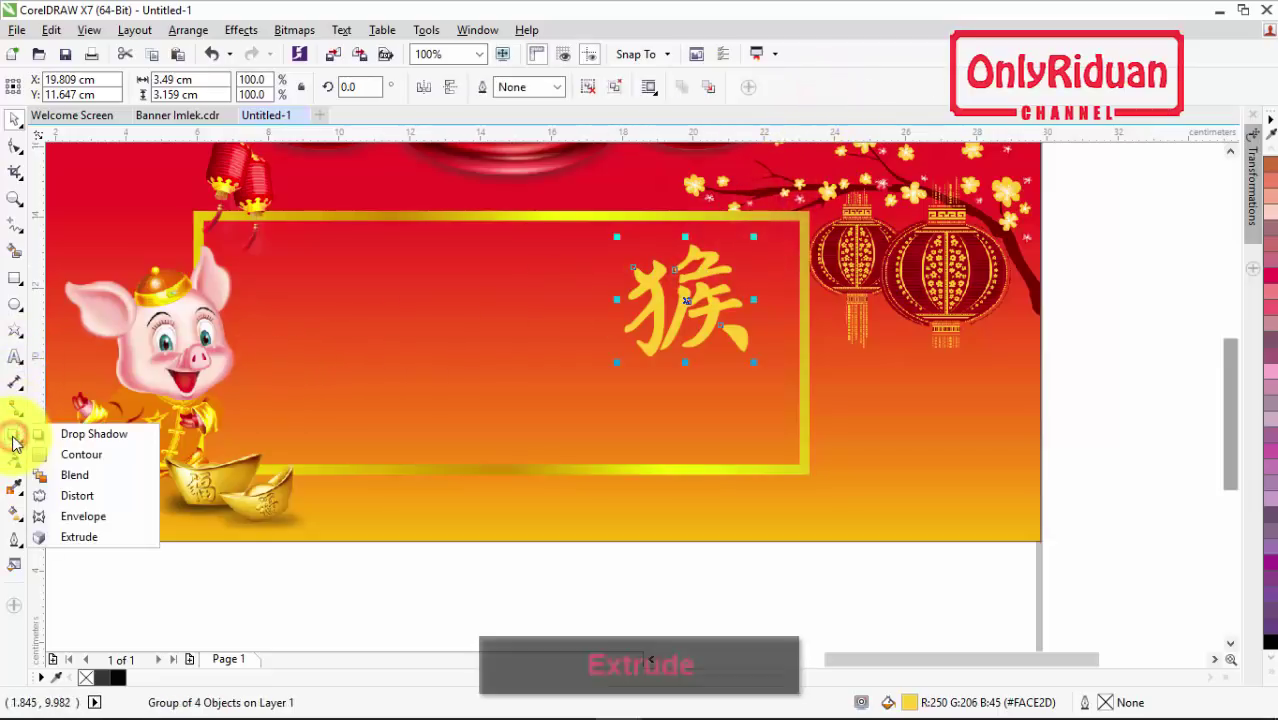
click(79, 541)
scroll(688, 320, up, 1)
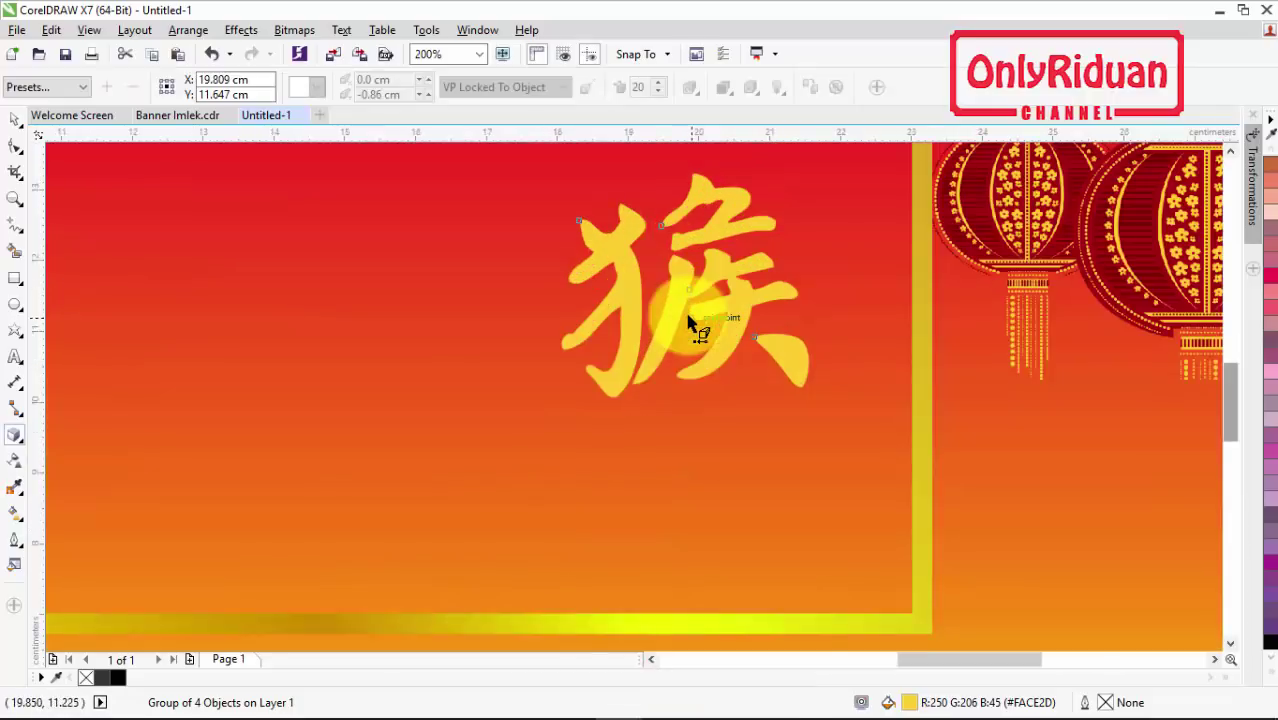
scroll(688, 320, up, 1)
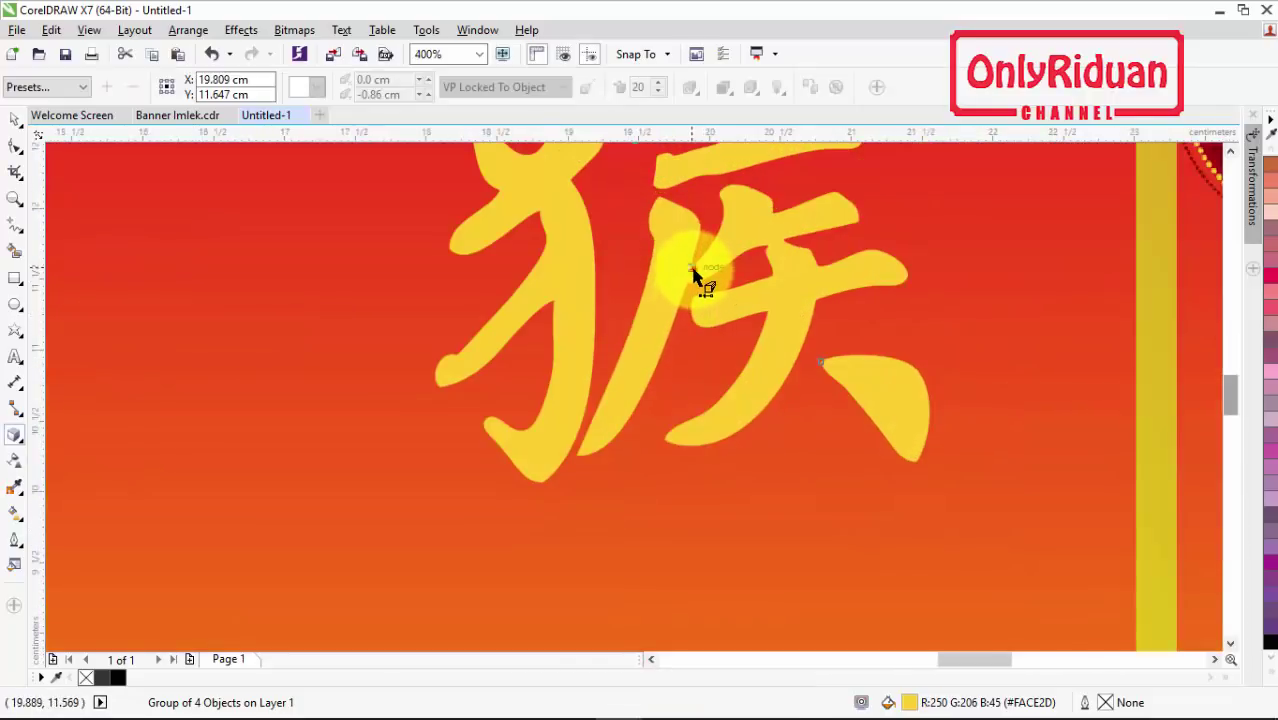
drag(693, 273, 679, 354)
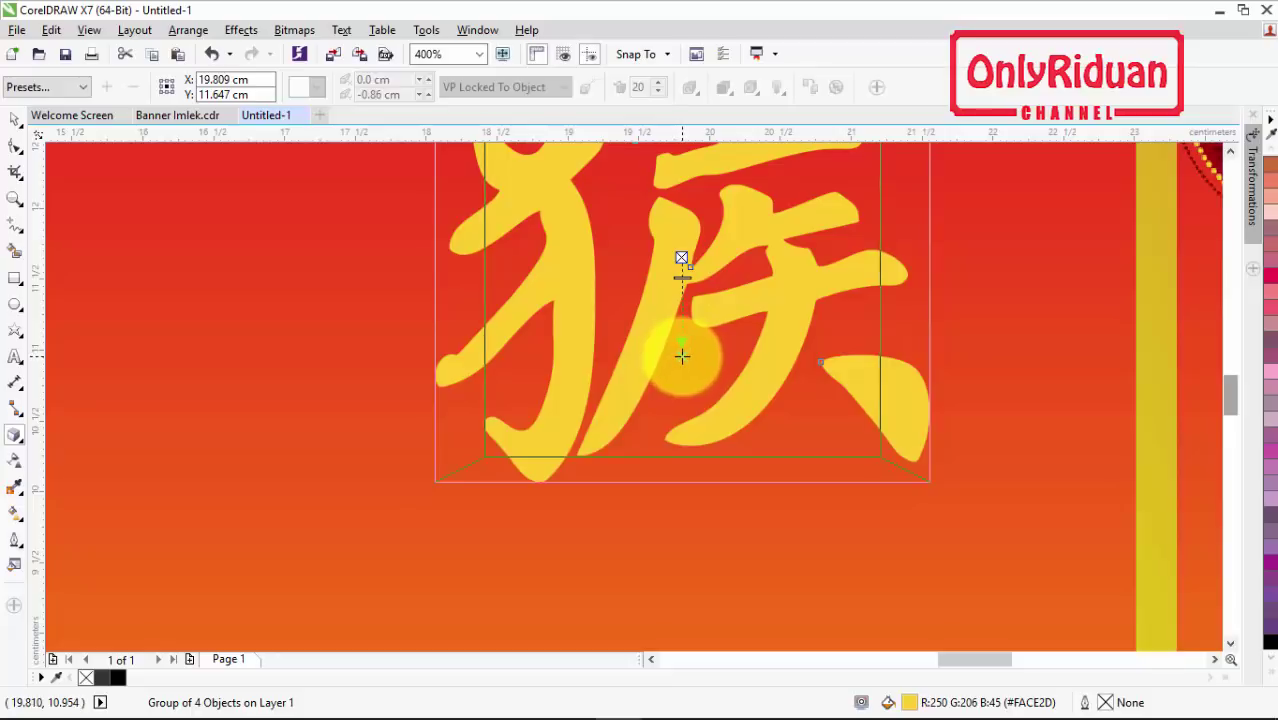
drag(682, 355, 682, 355)
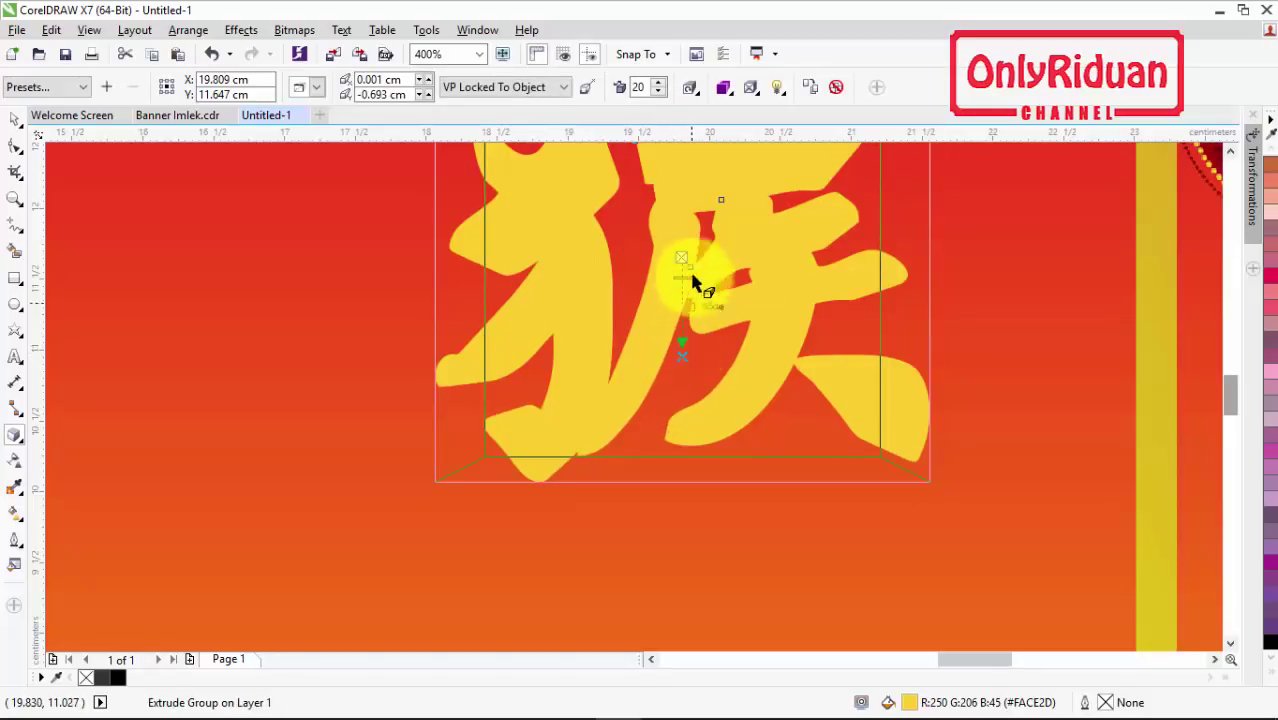
Apply color shading from red to black to the Chinese character's extrusion
click(726, 89)
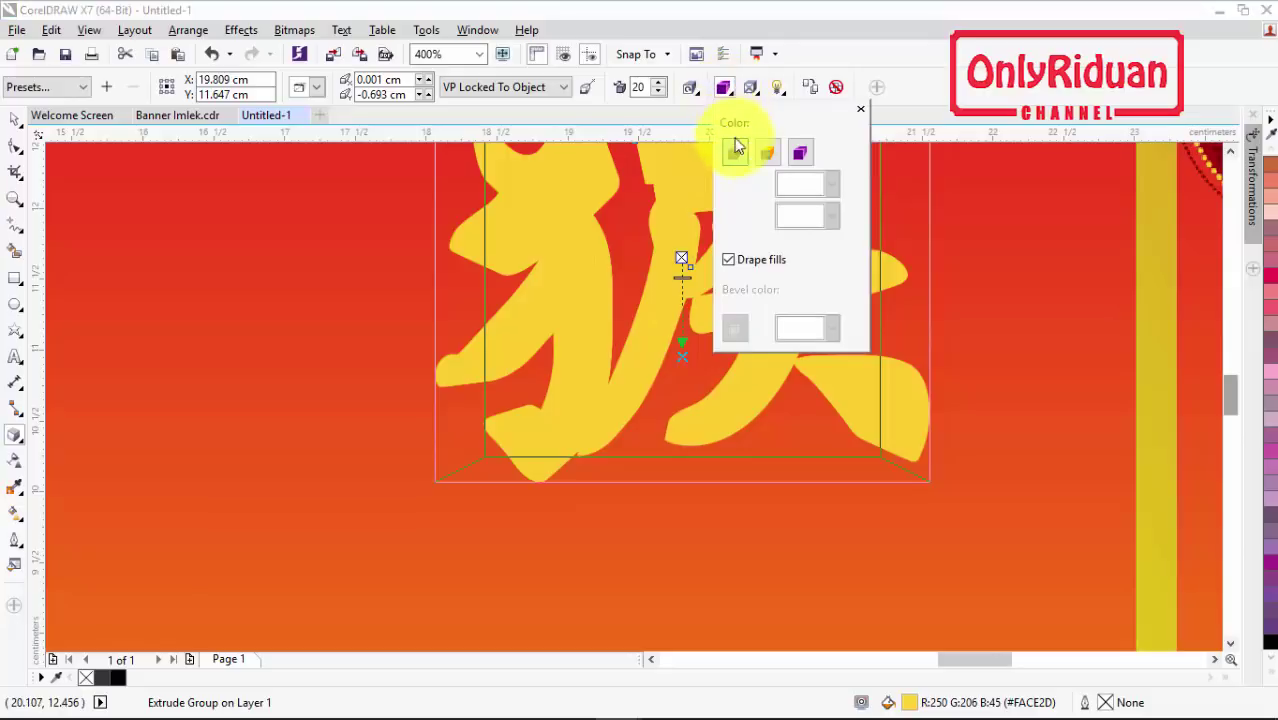
click(798, 153)
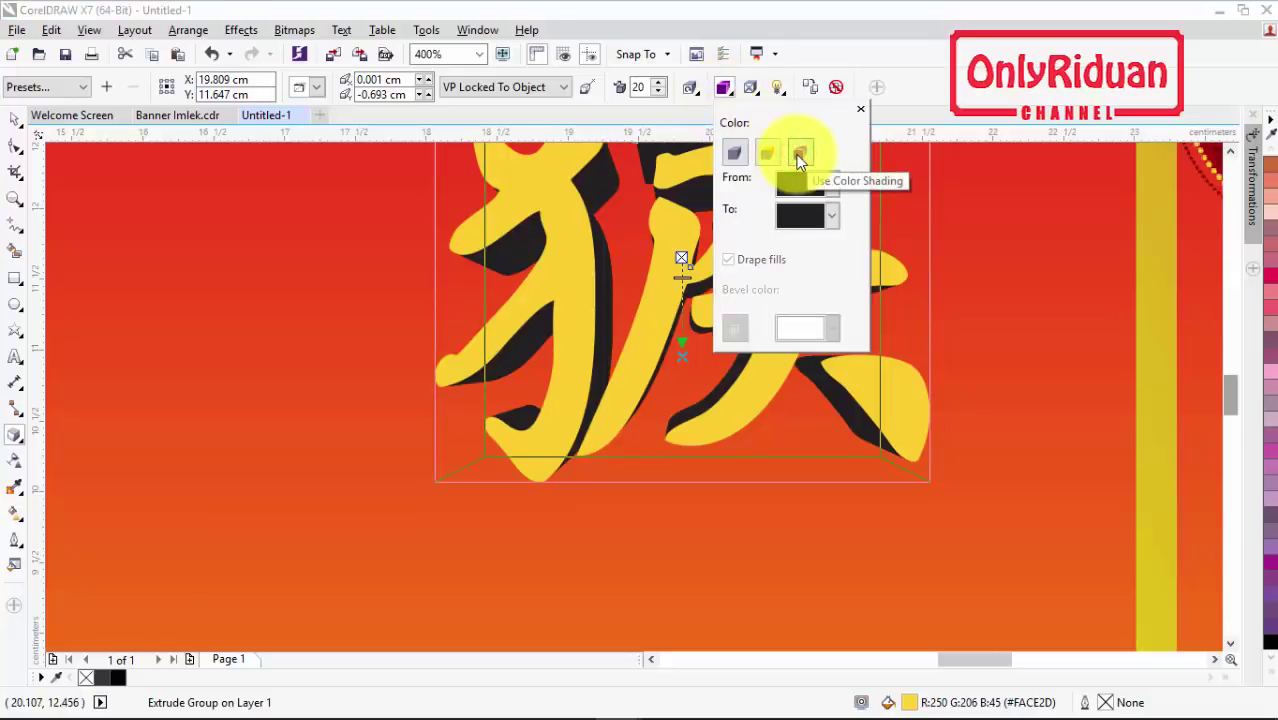
click(831, 184)
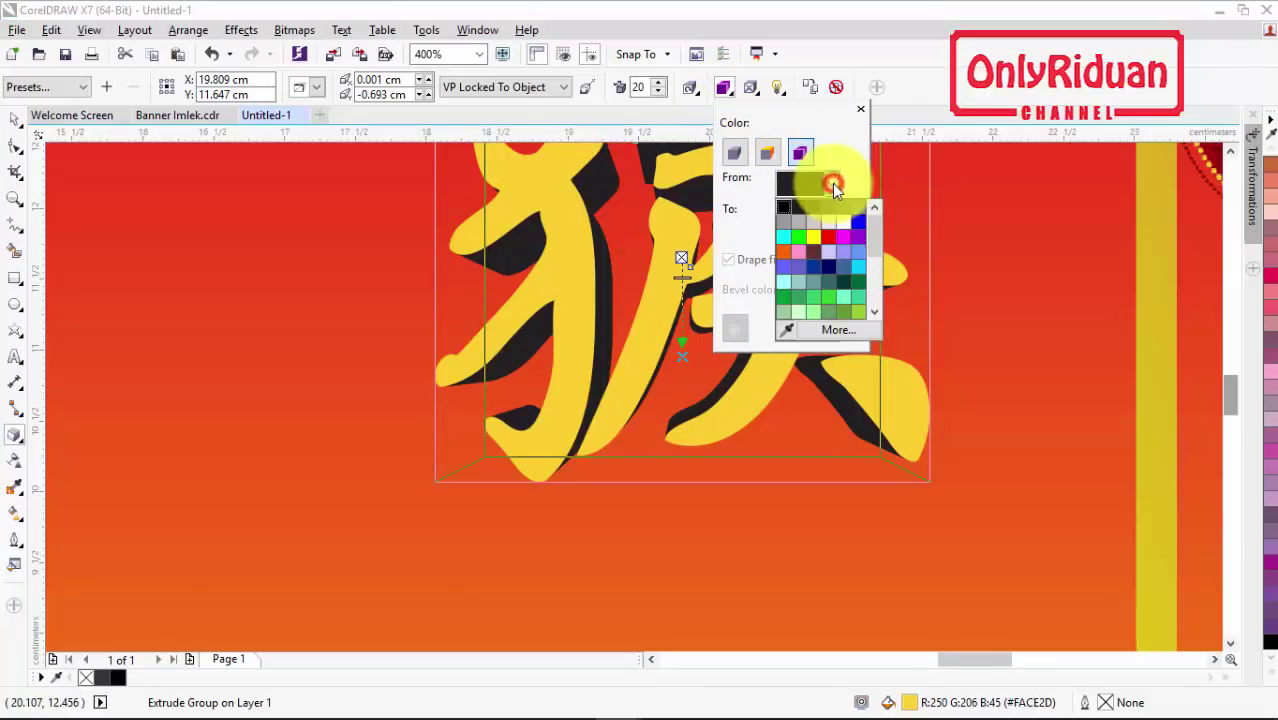
click(827, 238)
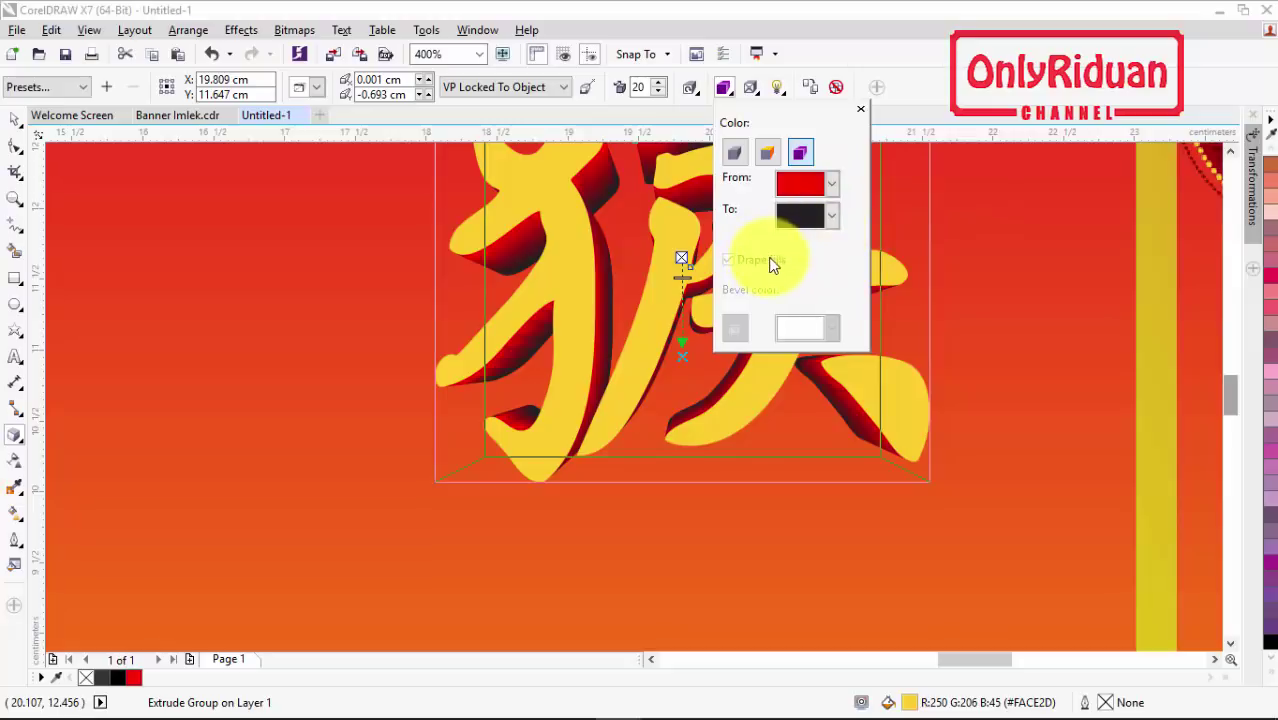
click(15, 119)
scroll(716, 267, down, 2)
scroll(716, 267, down, 1)
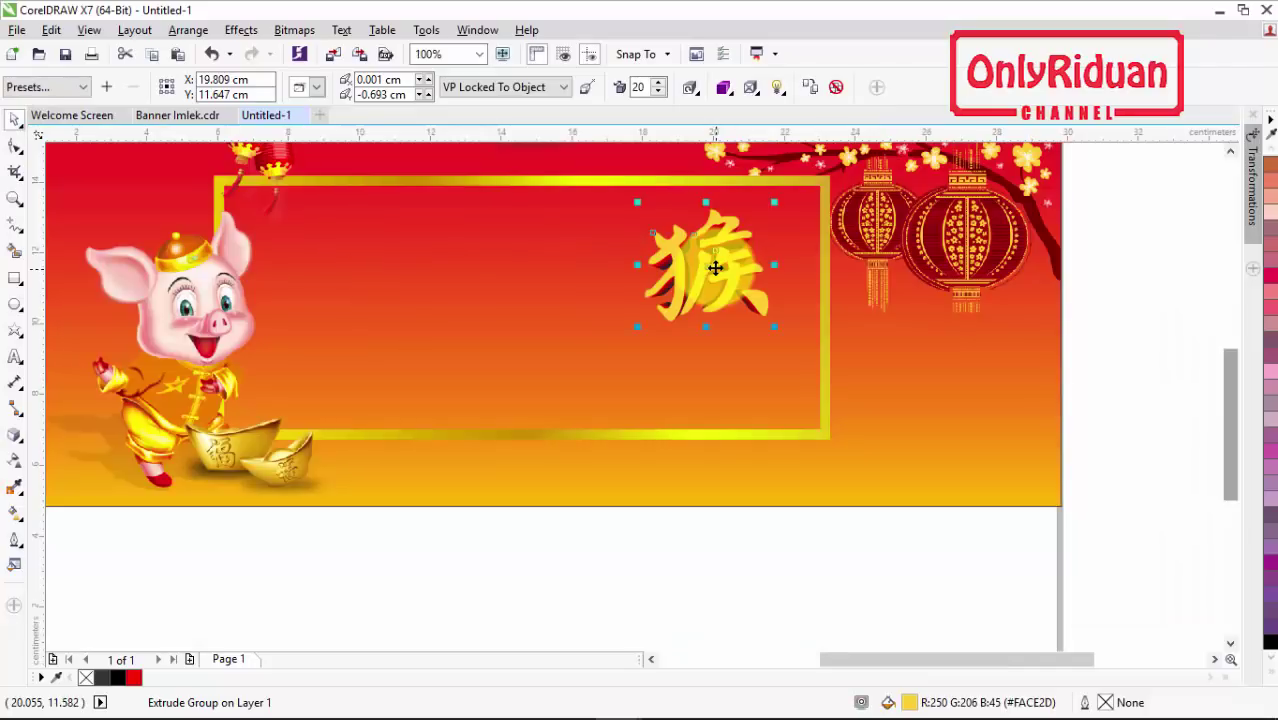
scroll(716, 267, up, 1)
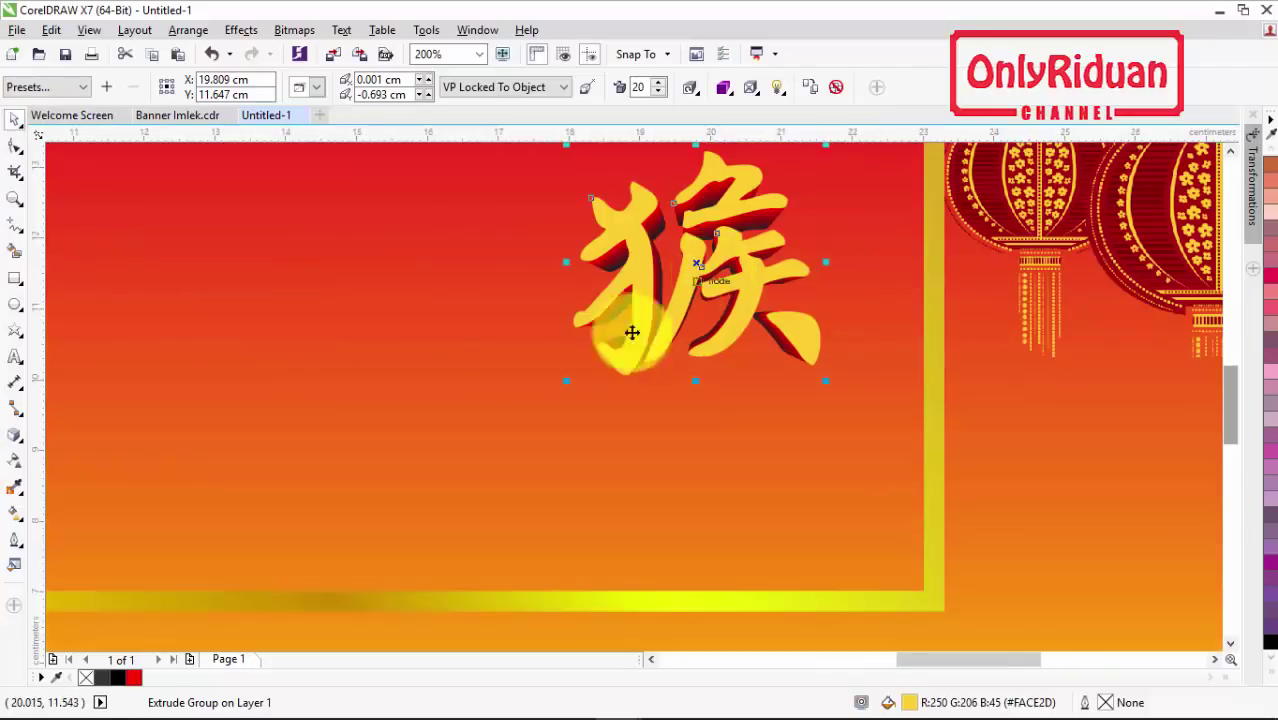
Copy the yellow GONG XI FA CHAI text from Banner Imlek.cdr into Untitled-1 and place it below the character at about X 19.71, Y 9.35 cm
click(189, 118)
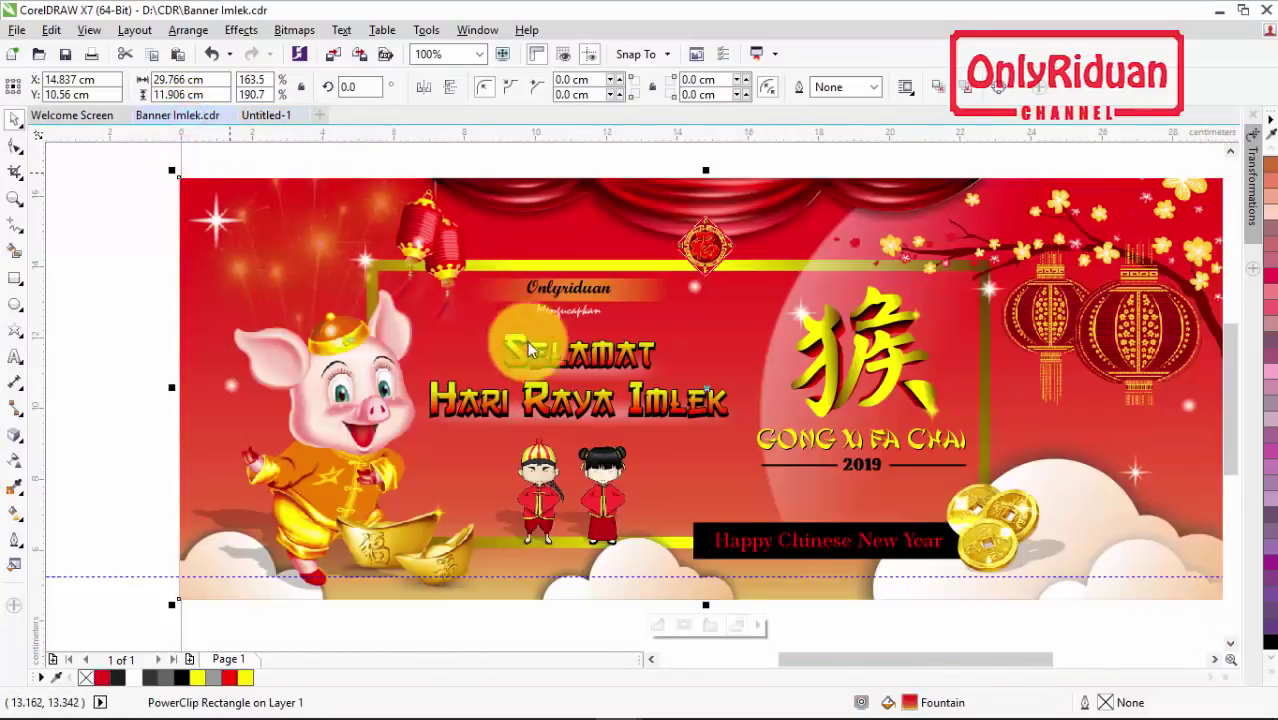
scroll(838, 445, up, 2)
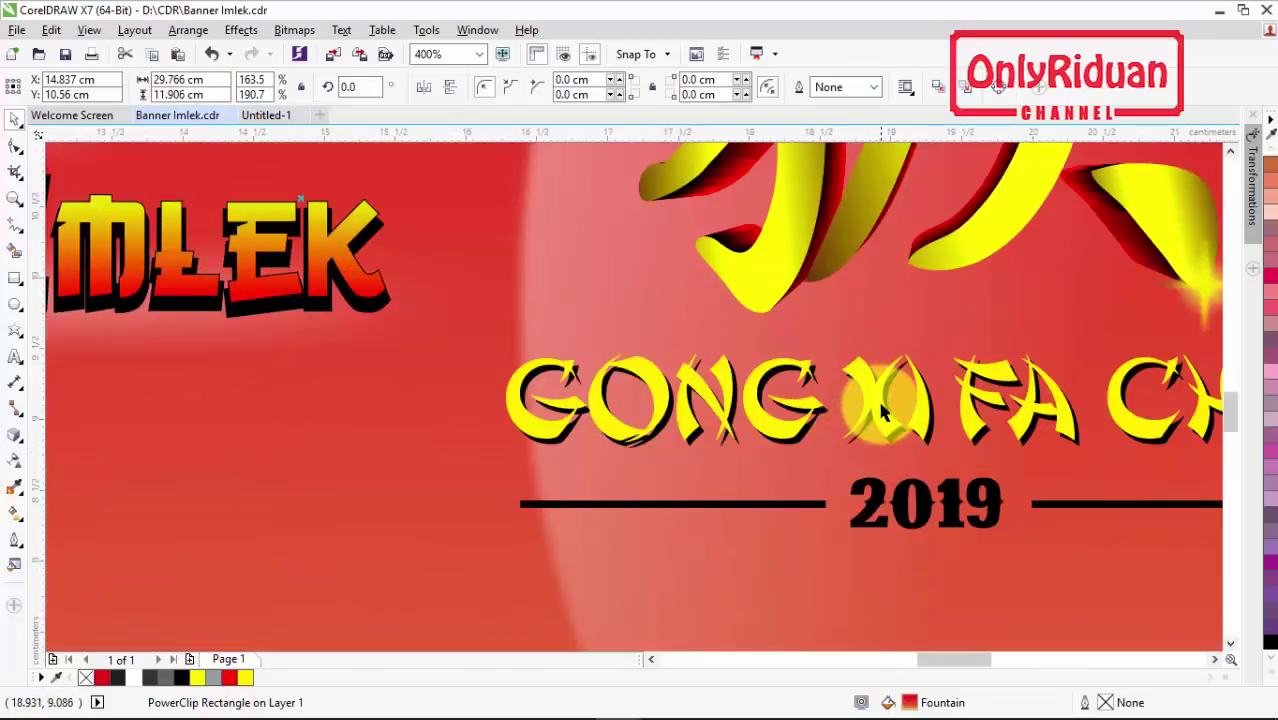
click(816, 438)
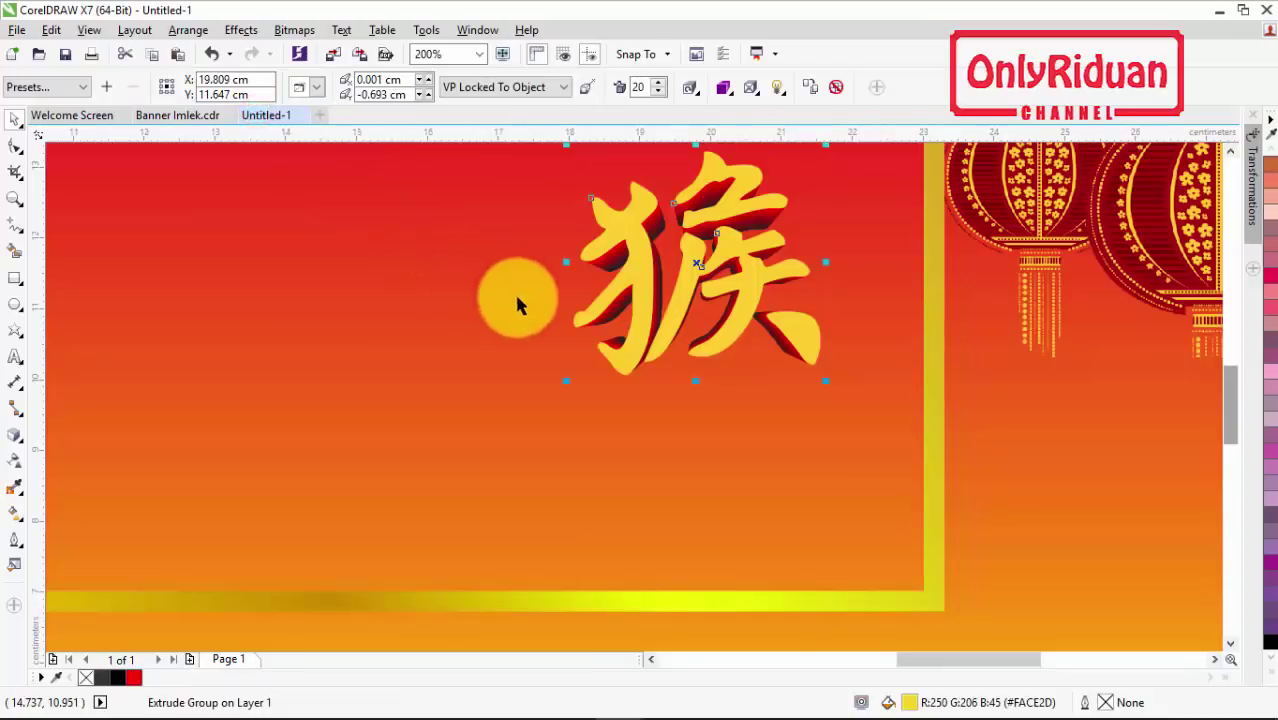
key(ctrl+v)
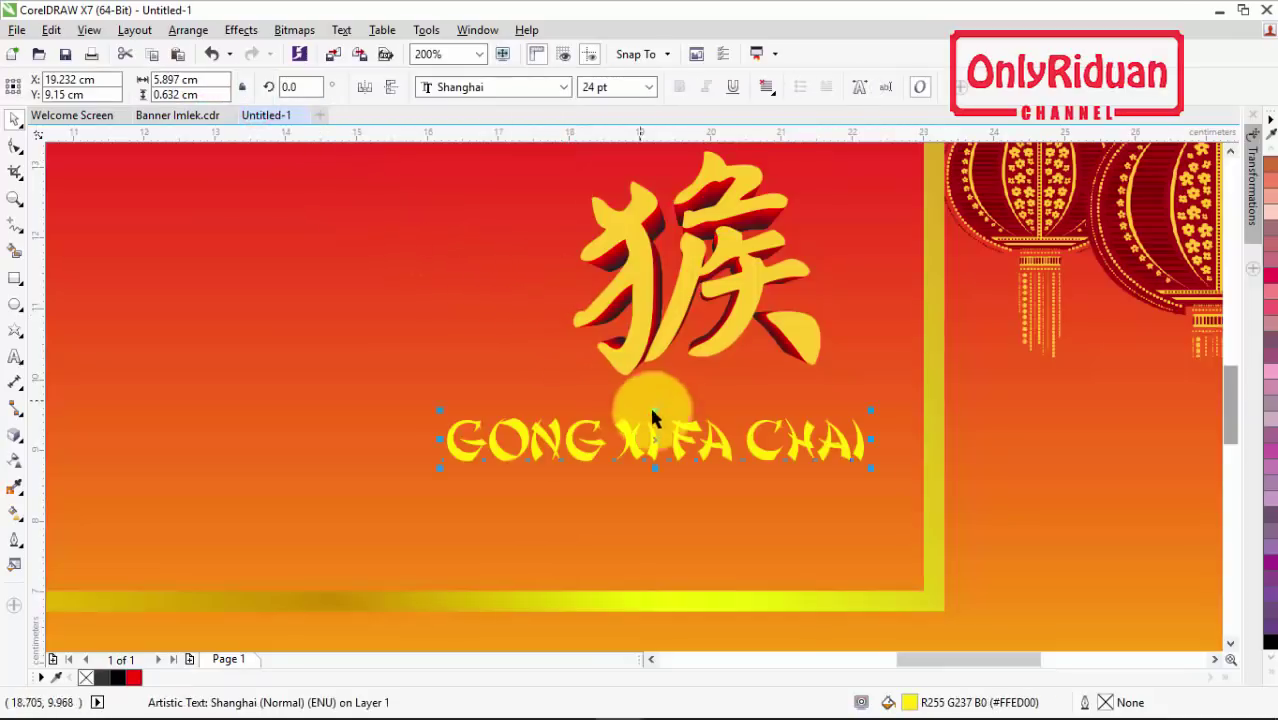
drag(653, 439, 690, 426)
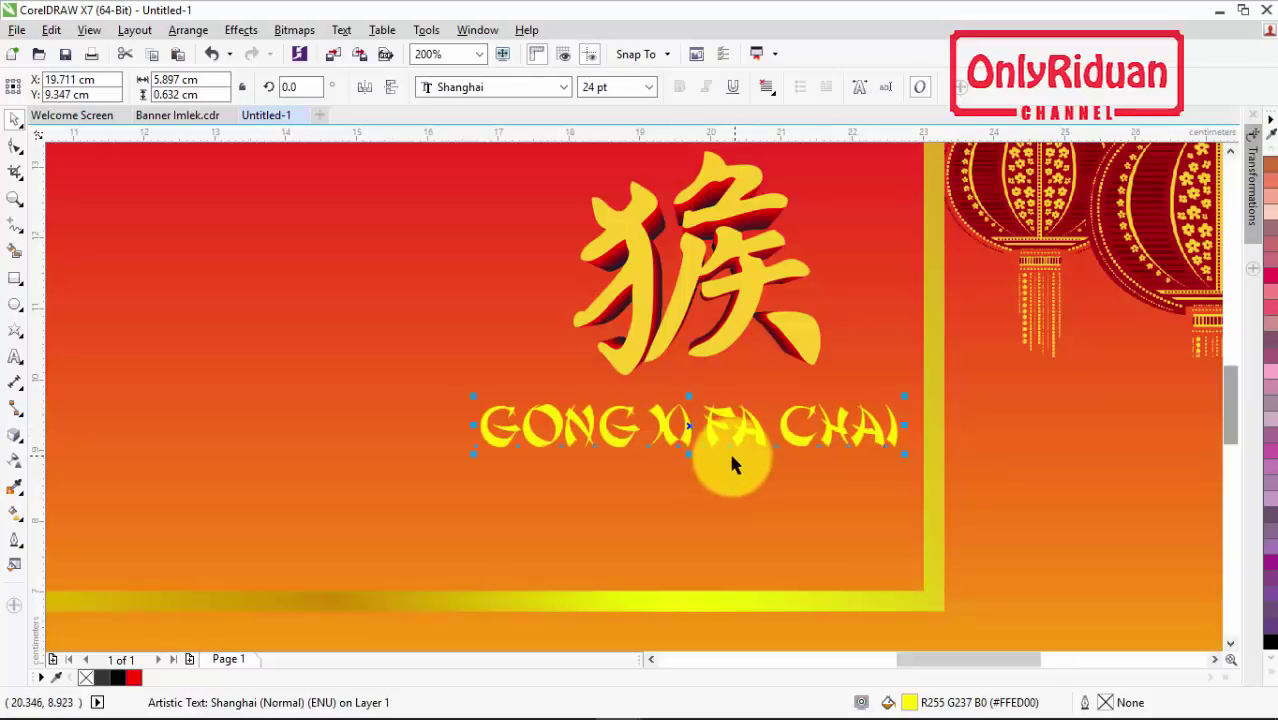
Duplicate the GONG XI FA CHAI text, fill the original black and lay the yellow copy slightly offset over it at about X 19.73, Y 9.38 cm
key(ctrl+d)
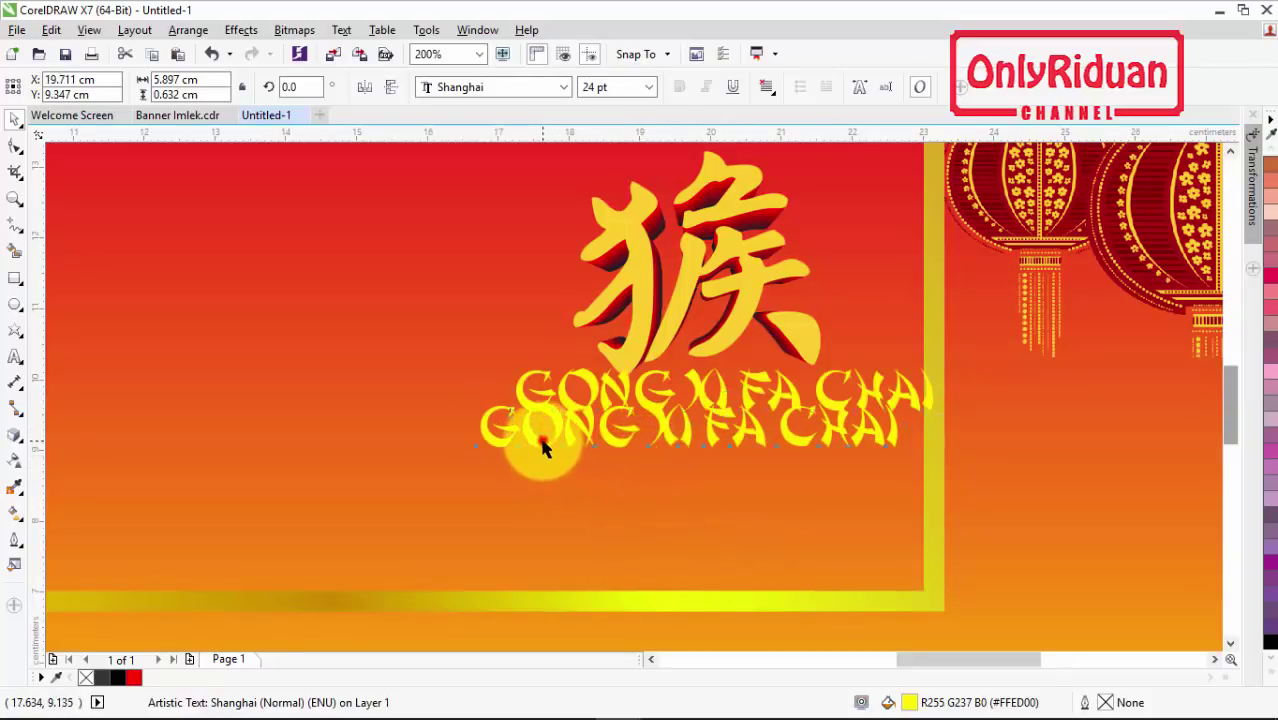
click(120, 677)
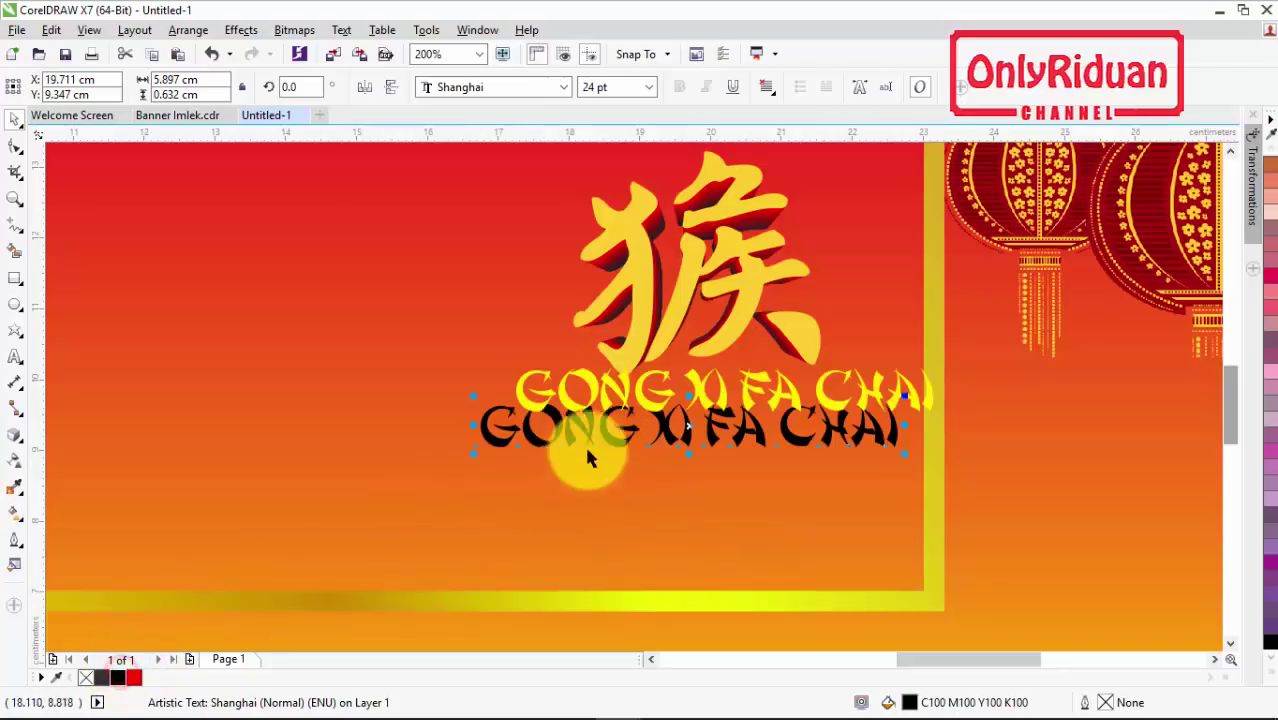
scroll(585, 451, up, 2)
drag(590, 252, 455, 377)
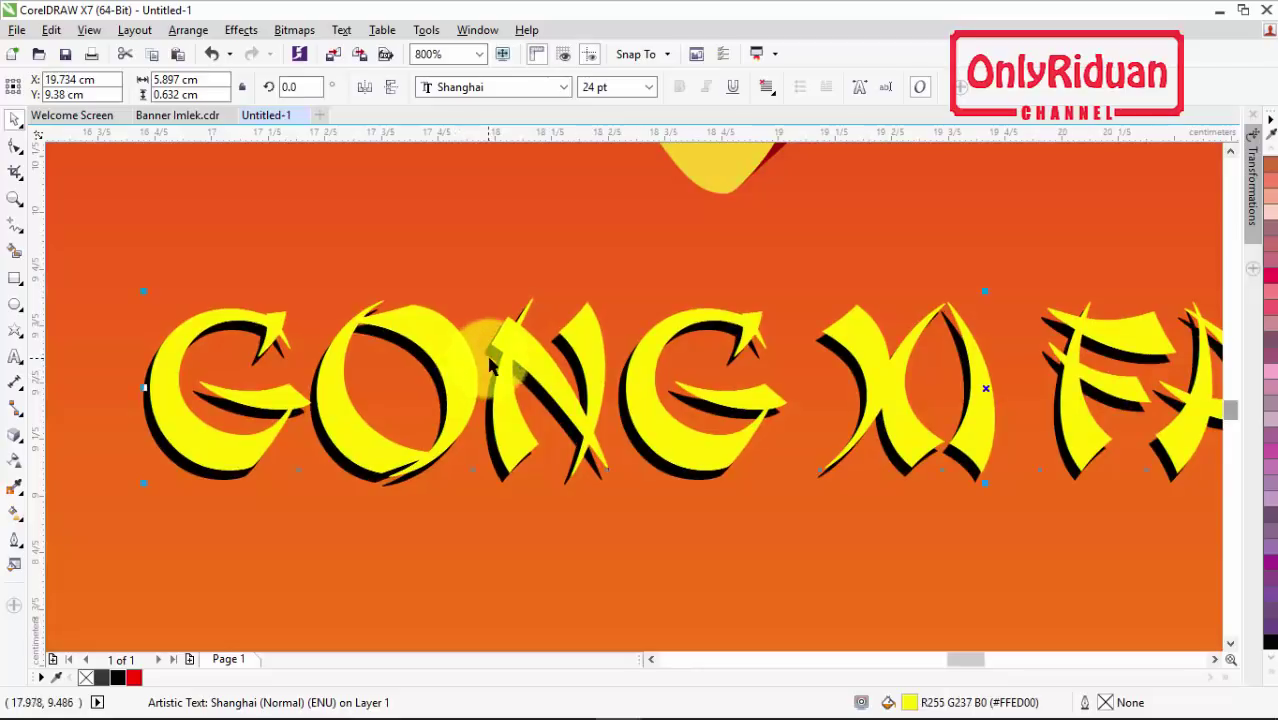
scroll(455, 377, down, 3)
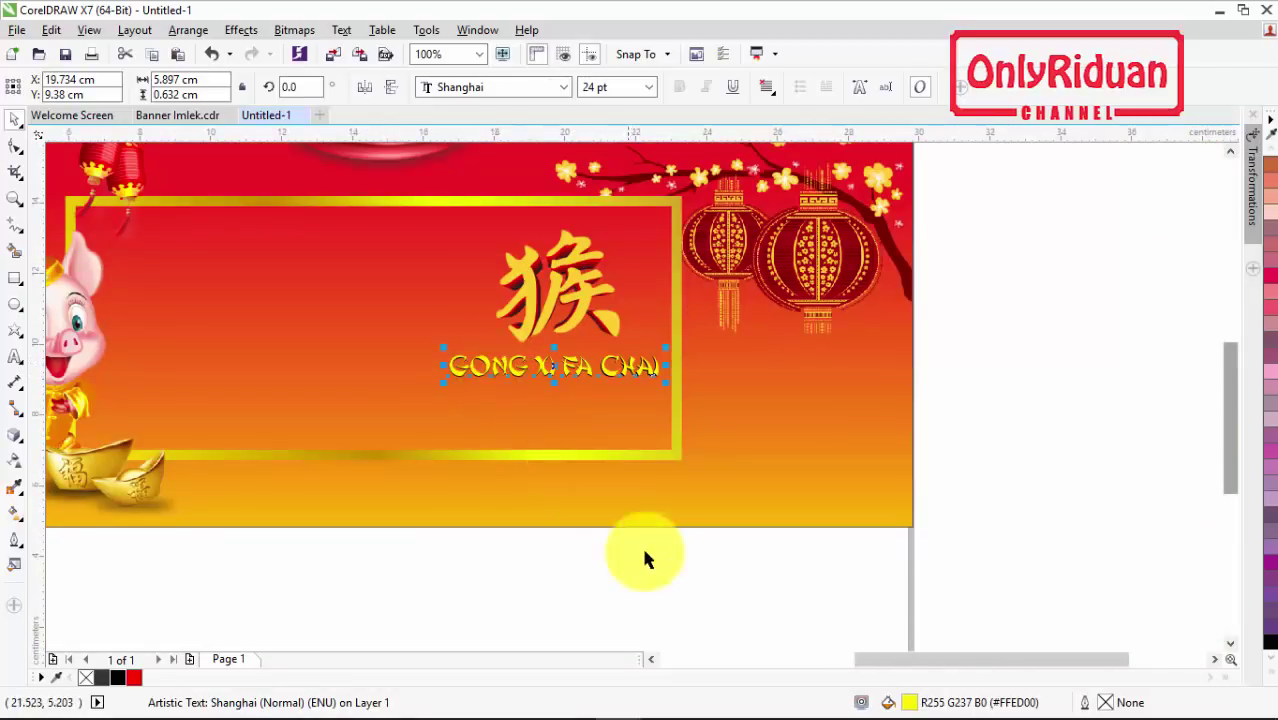
click(647, 660)
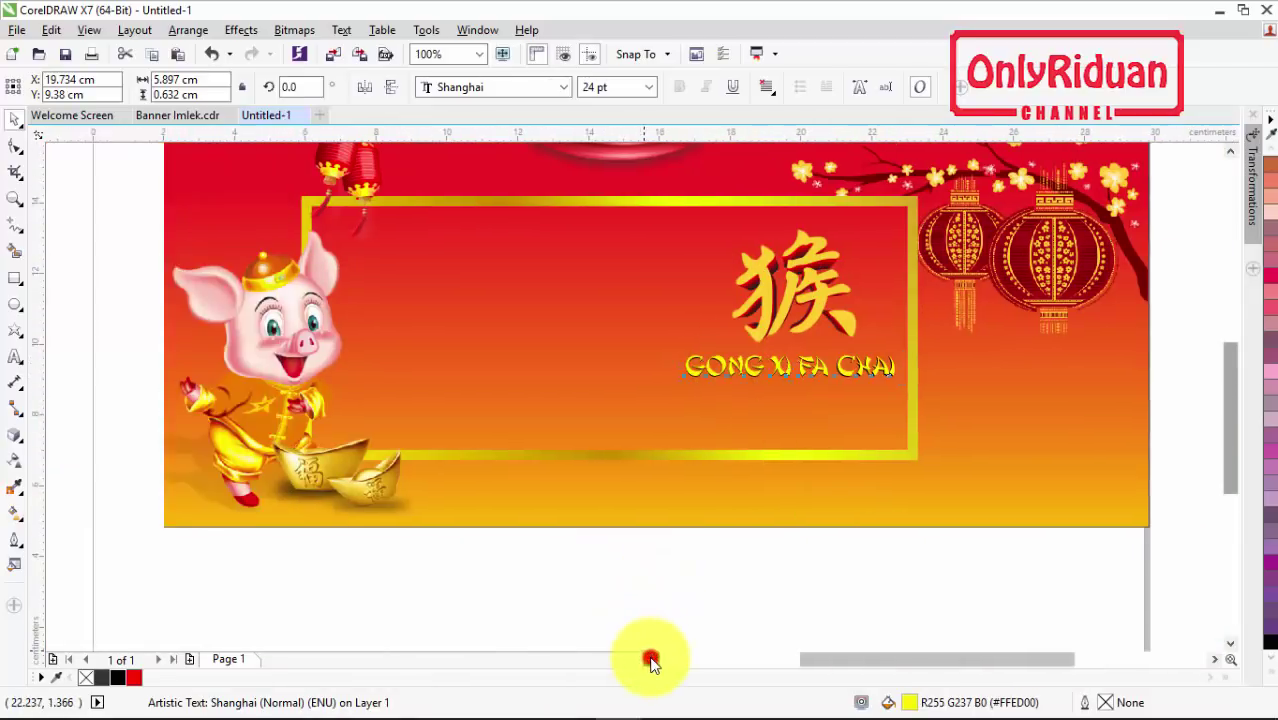
Add the artistic text 2019 below the GONG XI FA CHAI greeting
click(15, 357)
click(762, 414)
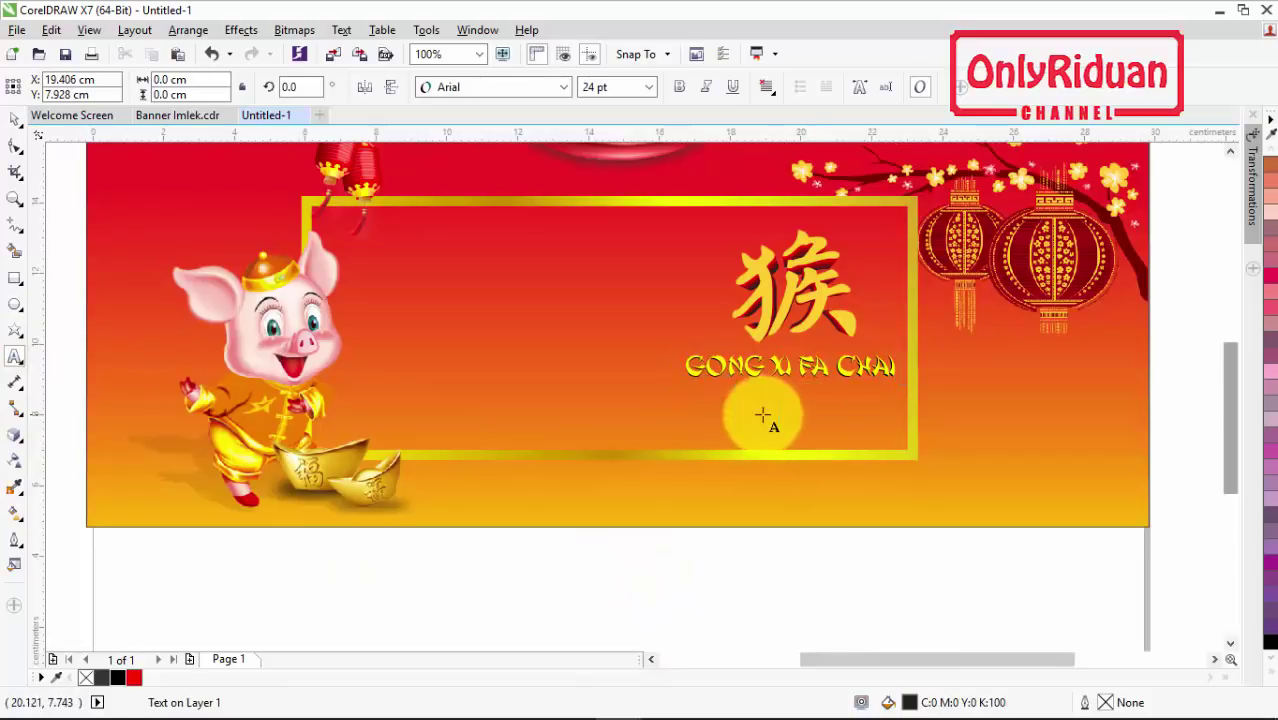
text(2019)
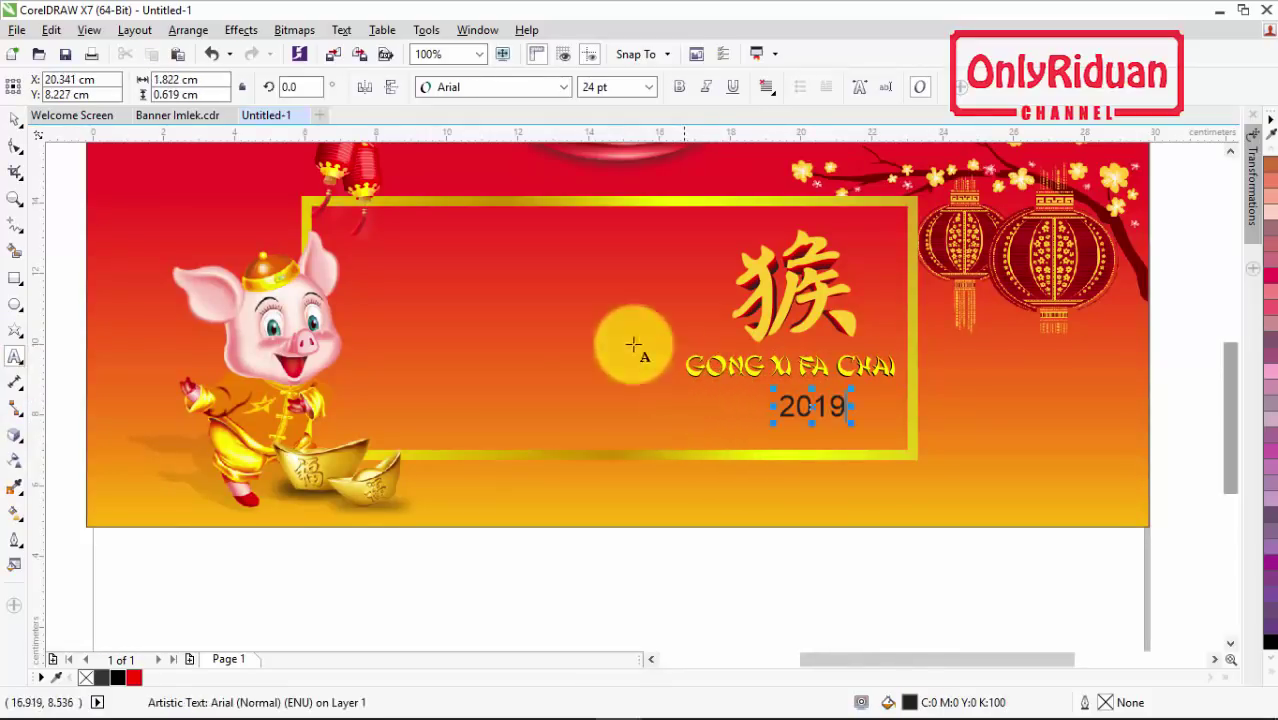
Set the font of the 2019 text to IFC INSANE RODEO BOLD
click(564, 87)
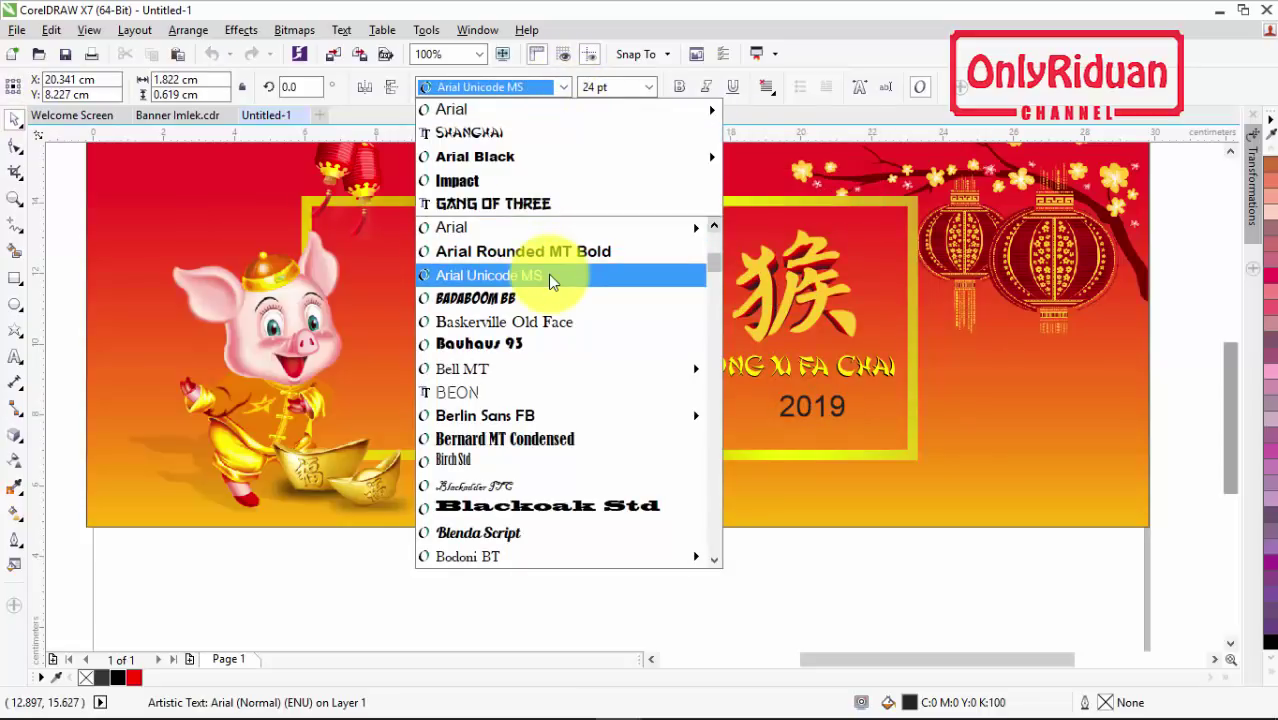
scroll(548, 274, down, 3)
scroll(552, 273, down, 10)
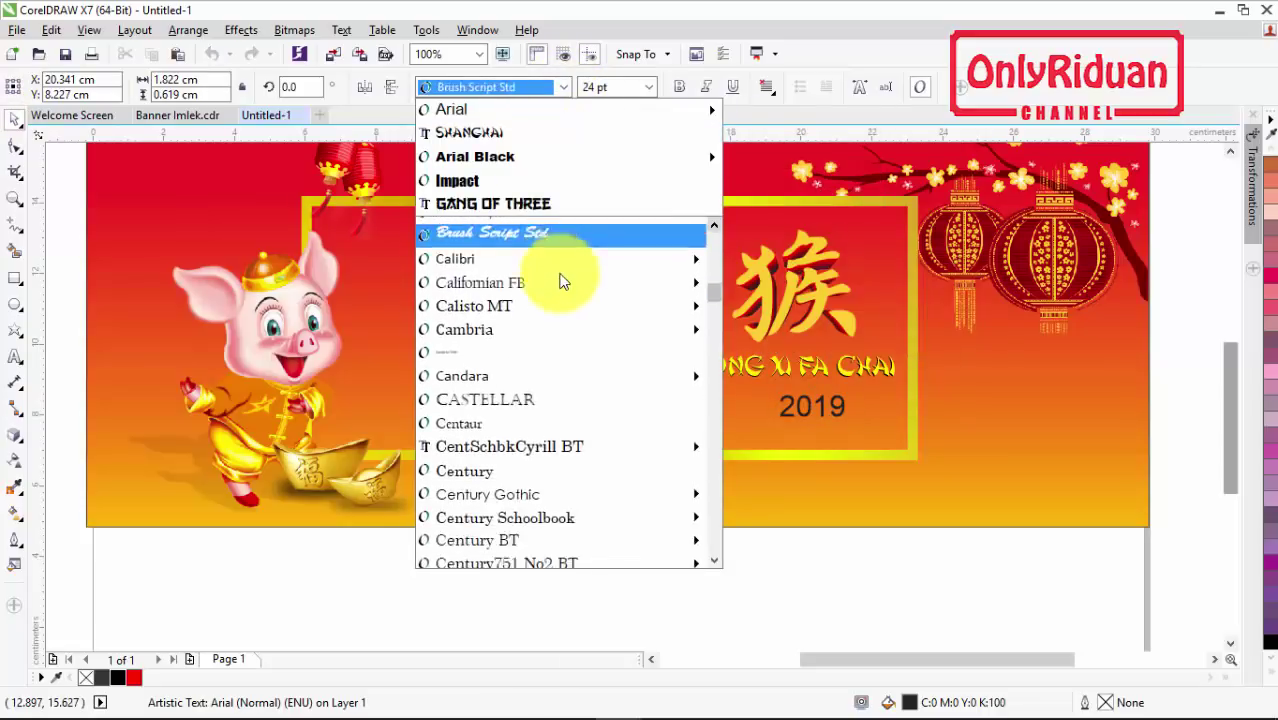
scroll(565, 268, down, 10)
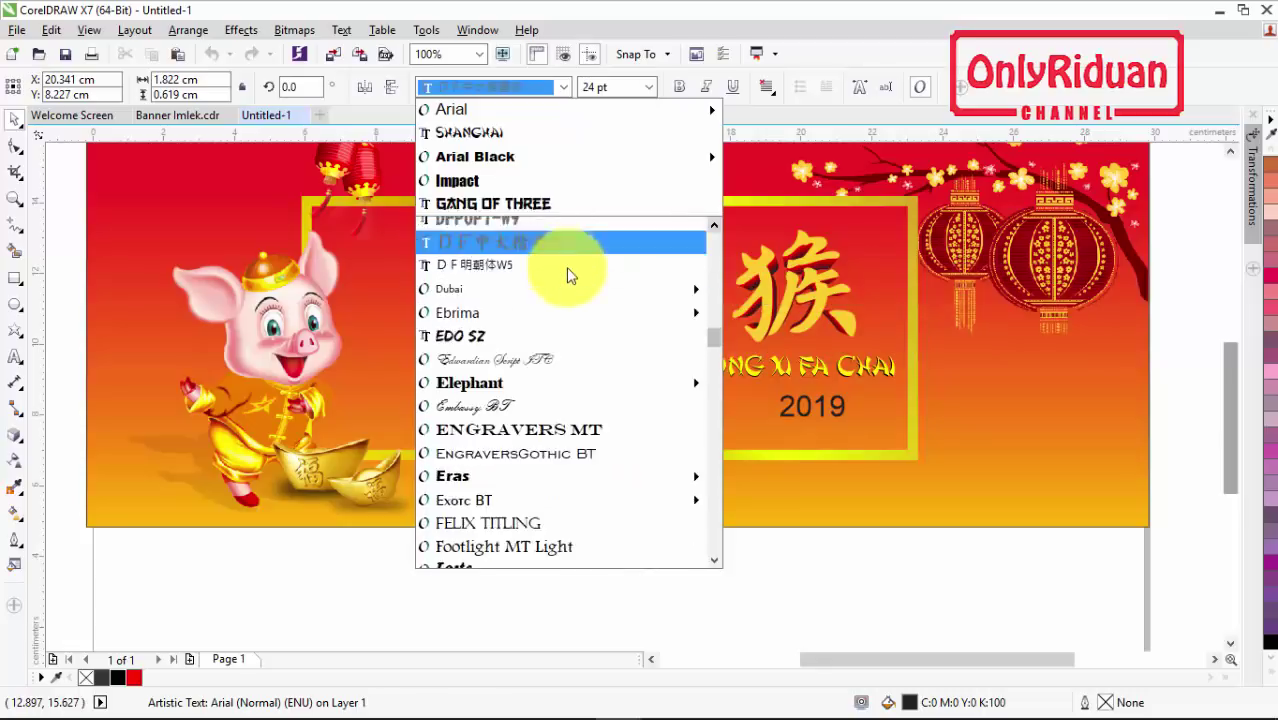
scroll(570, 273, down, 5)
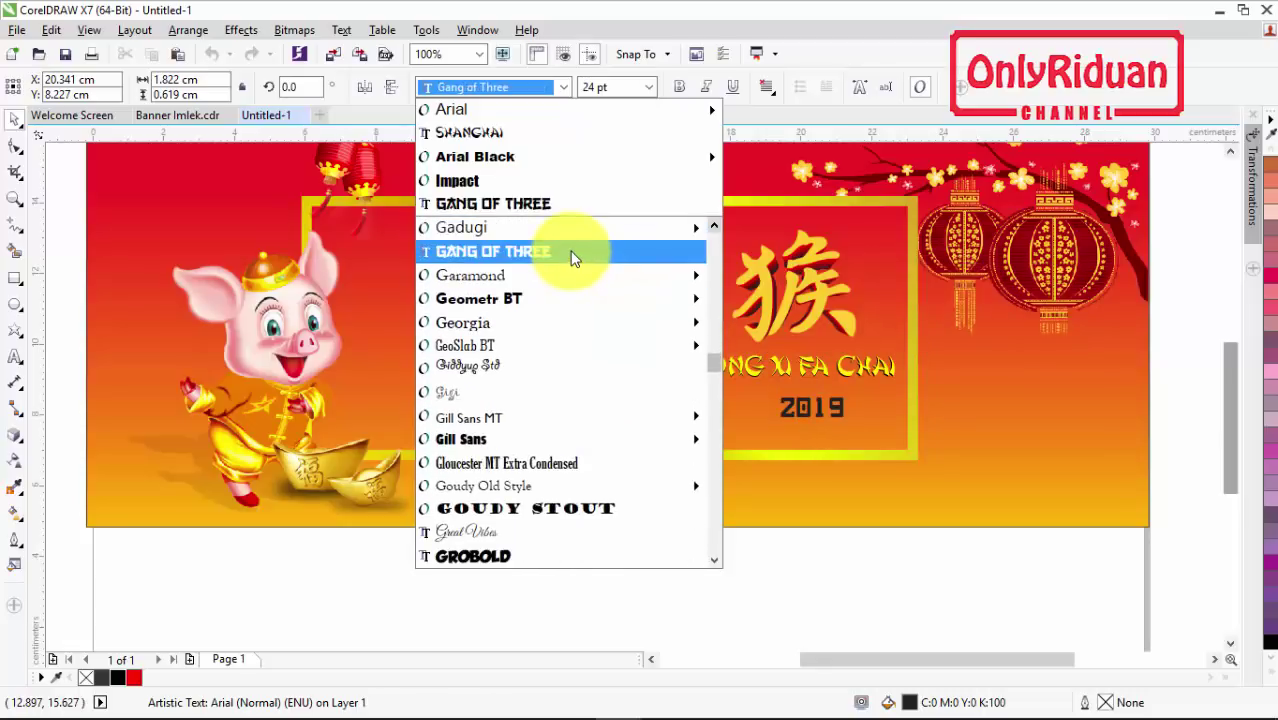
scroll(572, 260, down, 6)
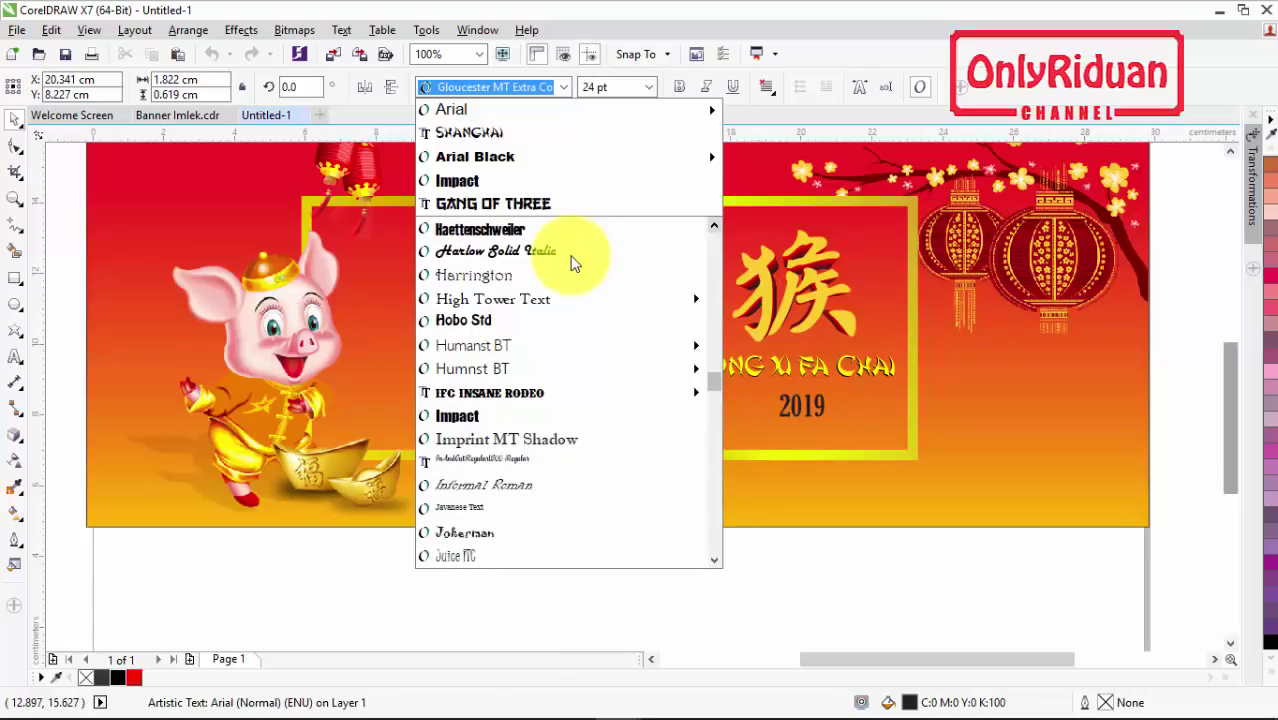
click(529, 393)
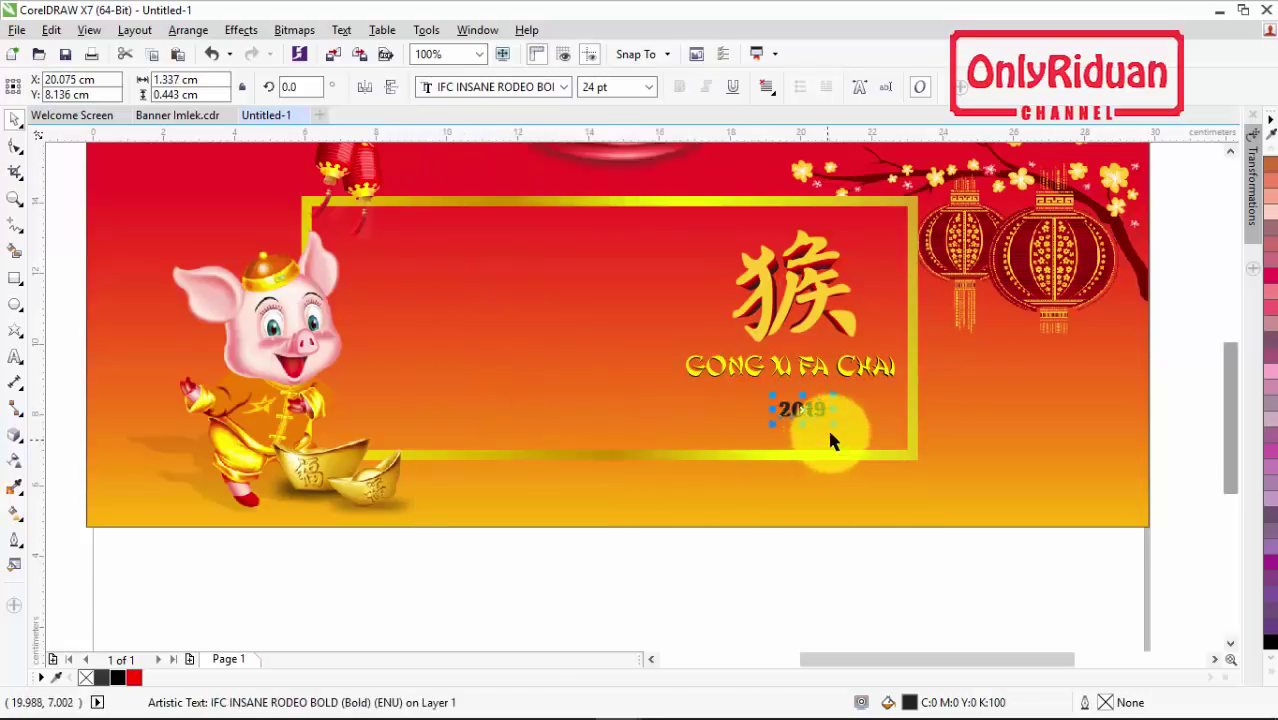
Fill the 2019 text with black (C100 M100 Y100 K100) and place it centred beneath the greeting at about X 19.74, Y 8.60 cm
drag(806, 413, 796, 392)
scroll(800, 395, up, 2)
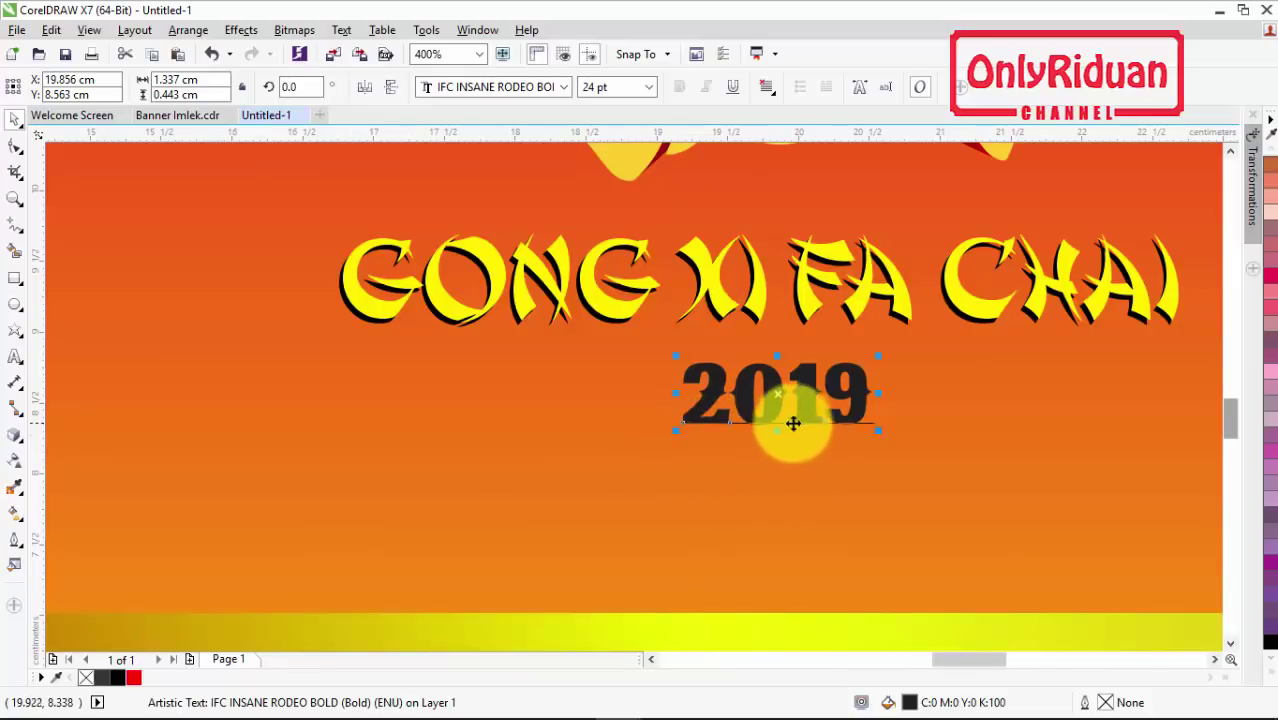
click(1271, 640)
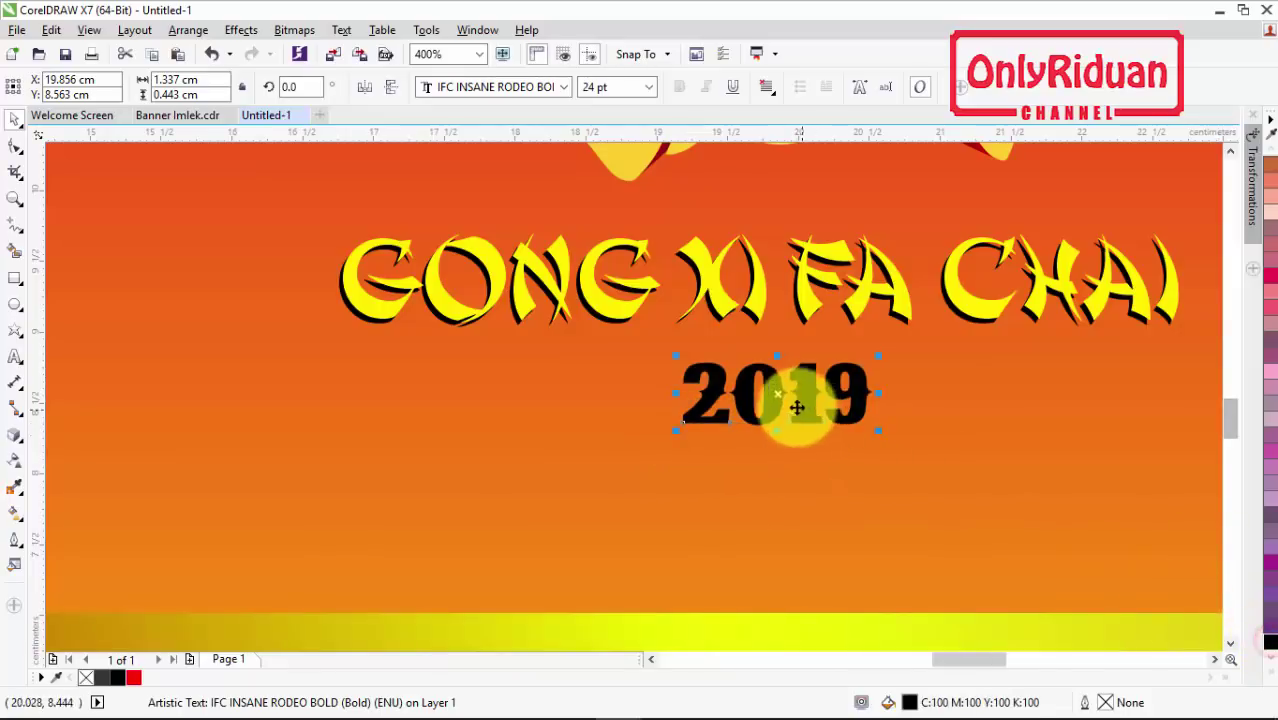
mouse_move(781, 396)
mouse_down()
mouse_move(750, 386)
mouse_move(765, 391)
mouse_up()
scroll(765, 395, down, 2)
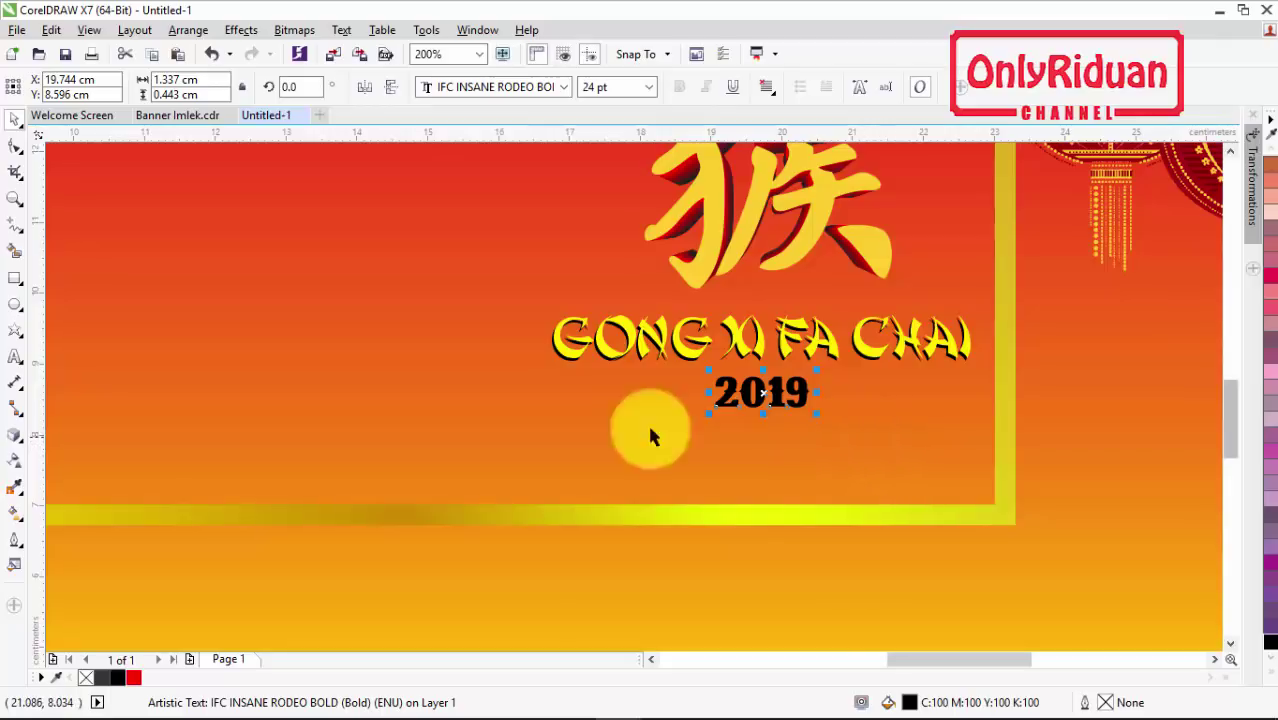
Draw a thin bar about 1.98 cm wide and 0.09 cm high to the left of 2019, filled black without an outline
click(16, 279)
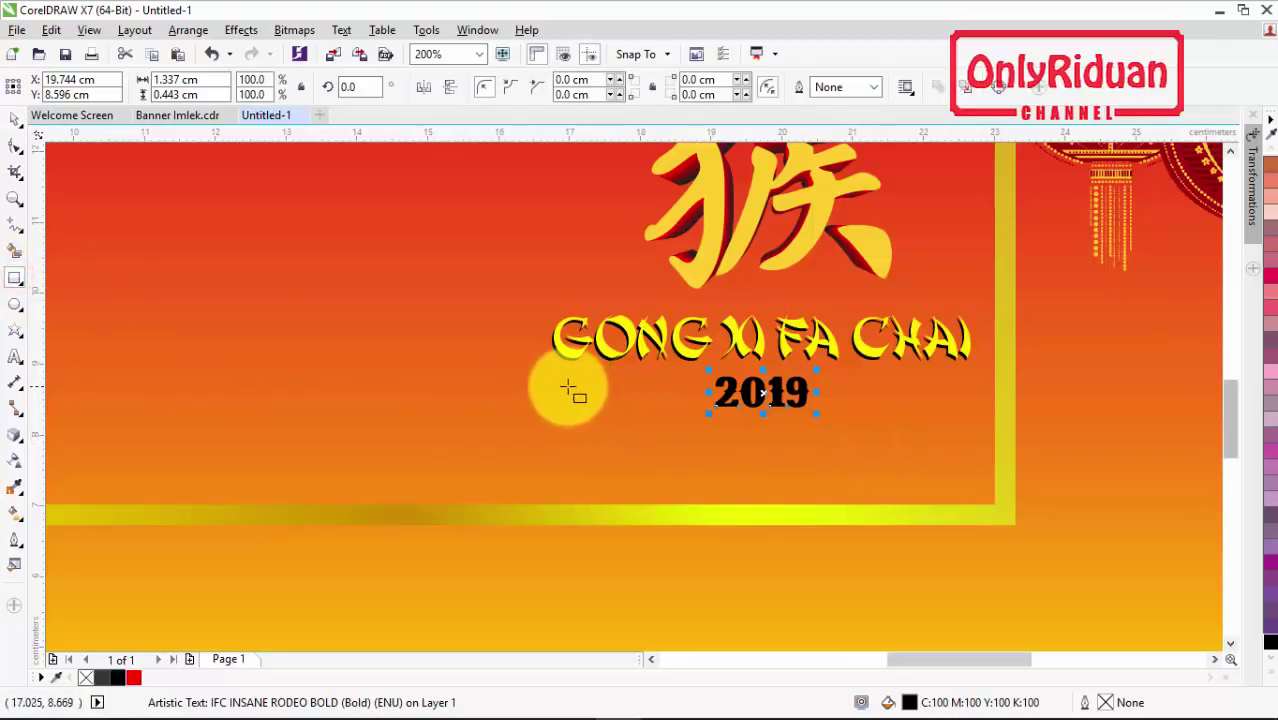
drag(563, 387, 707, 390)
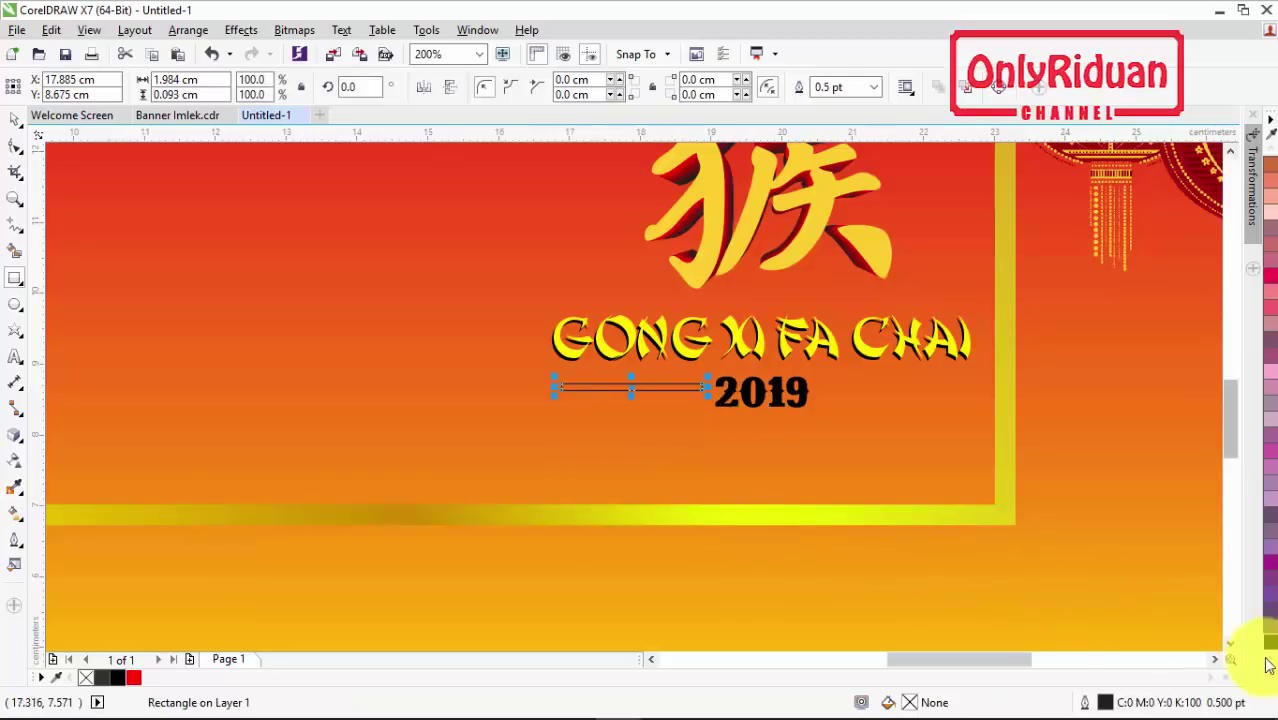
click(1270, 648)
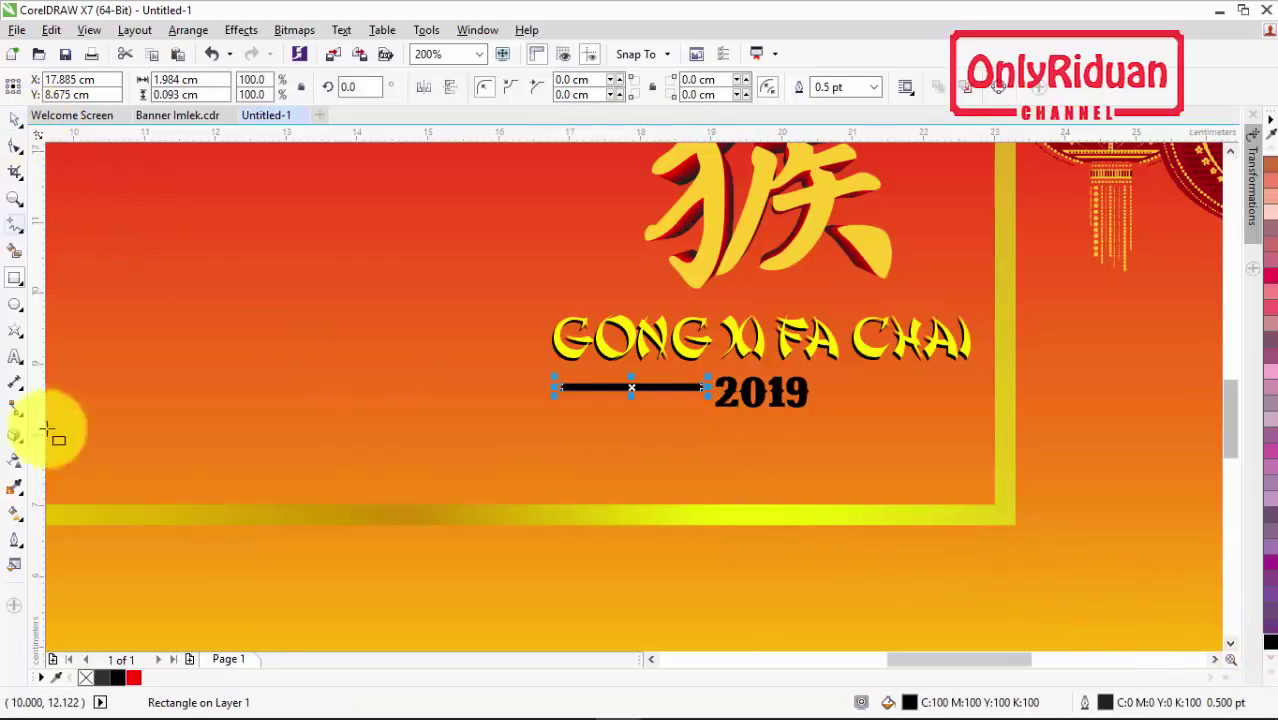
right_click(86, 679)
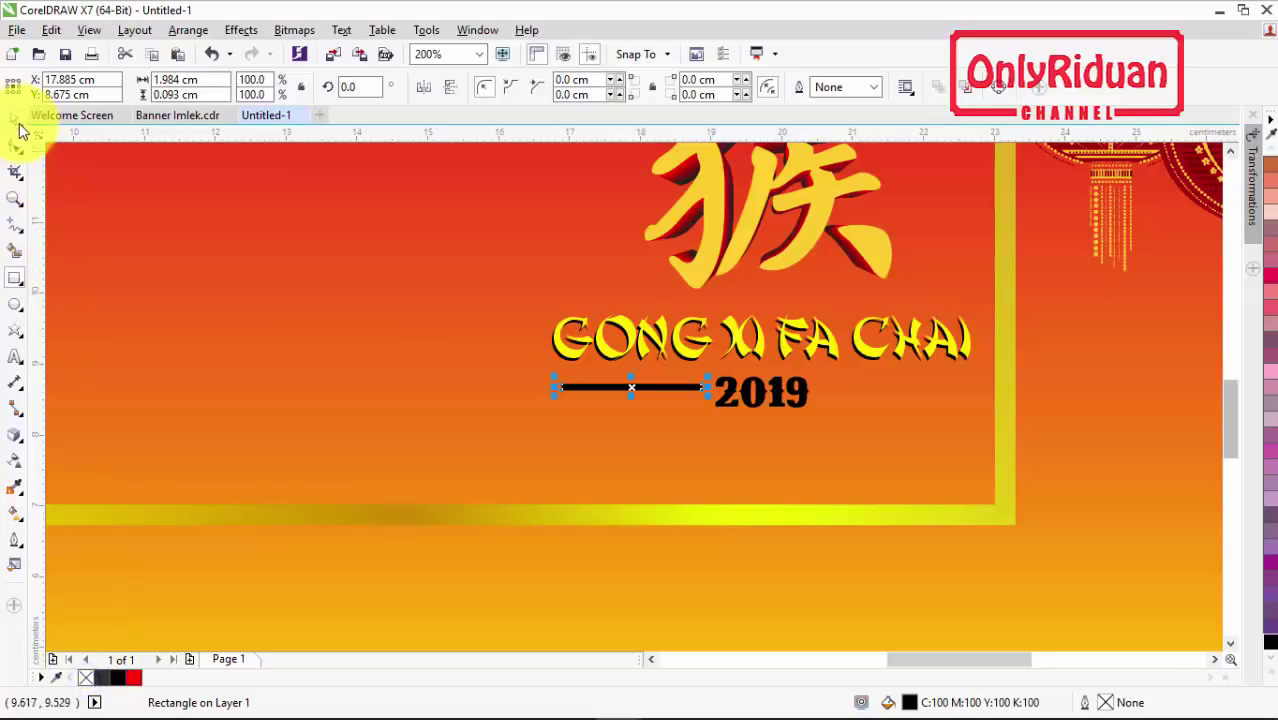
Place a copy of the bar on the right side of 2019 and align both bars with the text along their horizontal centers
drag(633, 390, 899, 398)
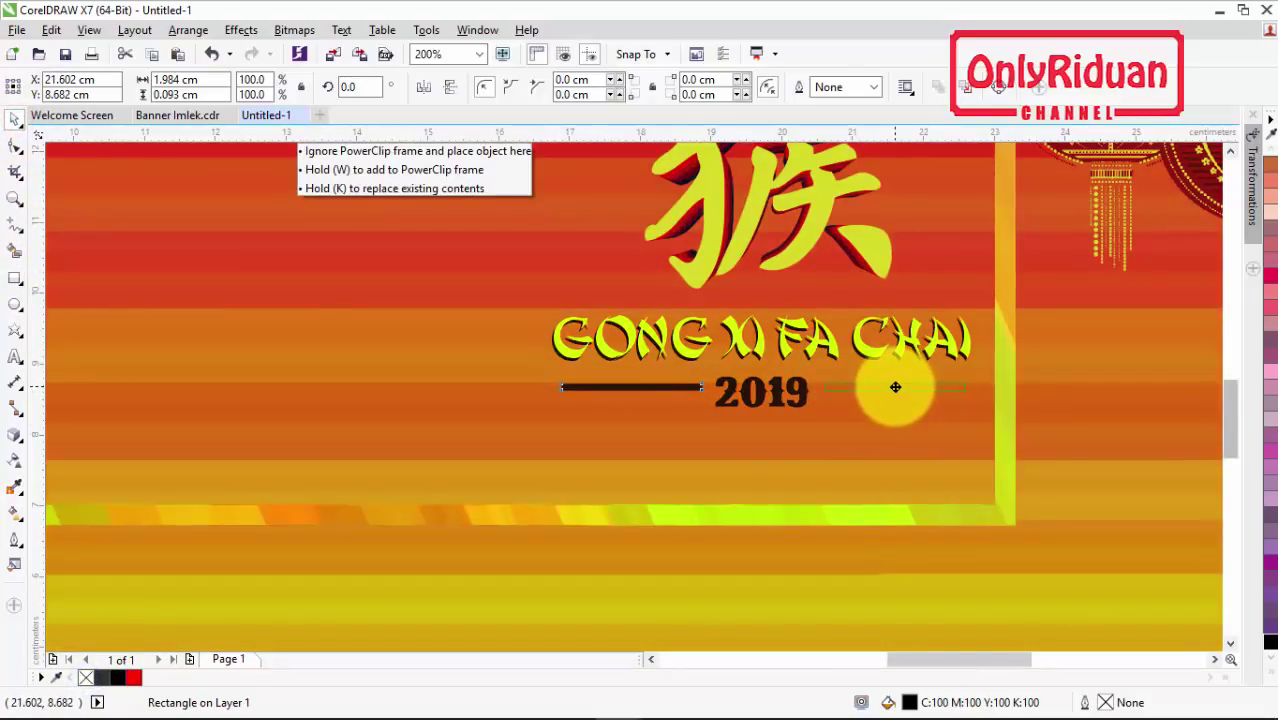
drag(895, 385, 896, 389)
scroll(896, 389, down, 2)
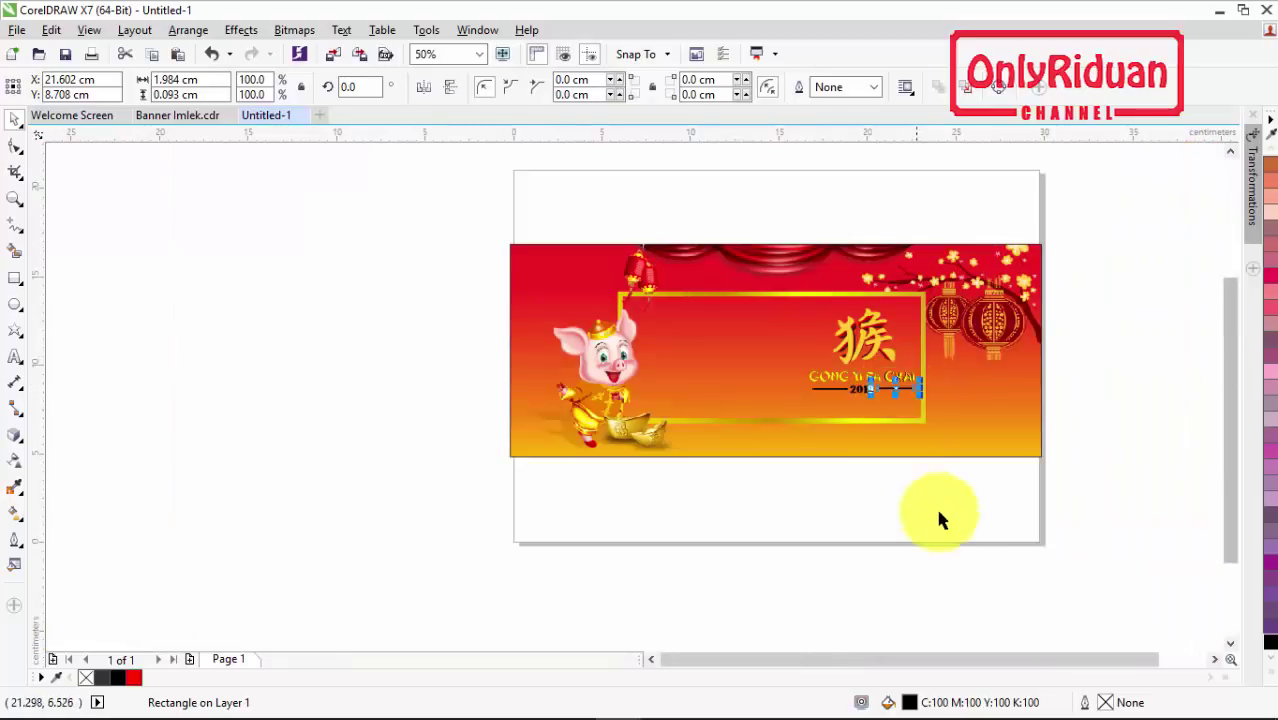
drag(796, 383, 796, 383)
key(e)
scroll(796, 383, up, 2)
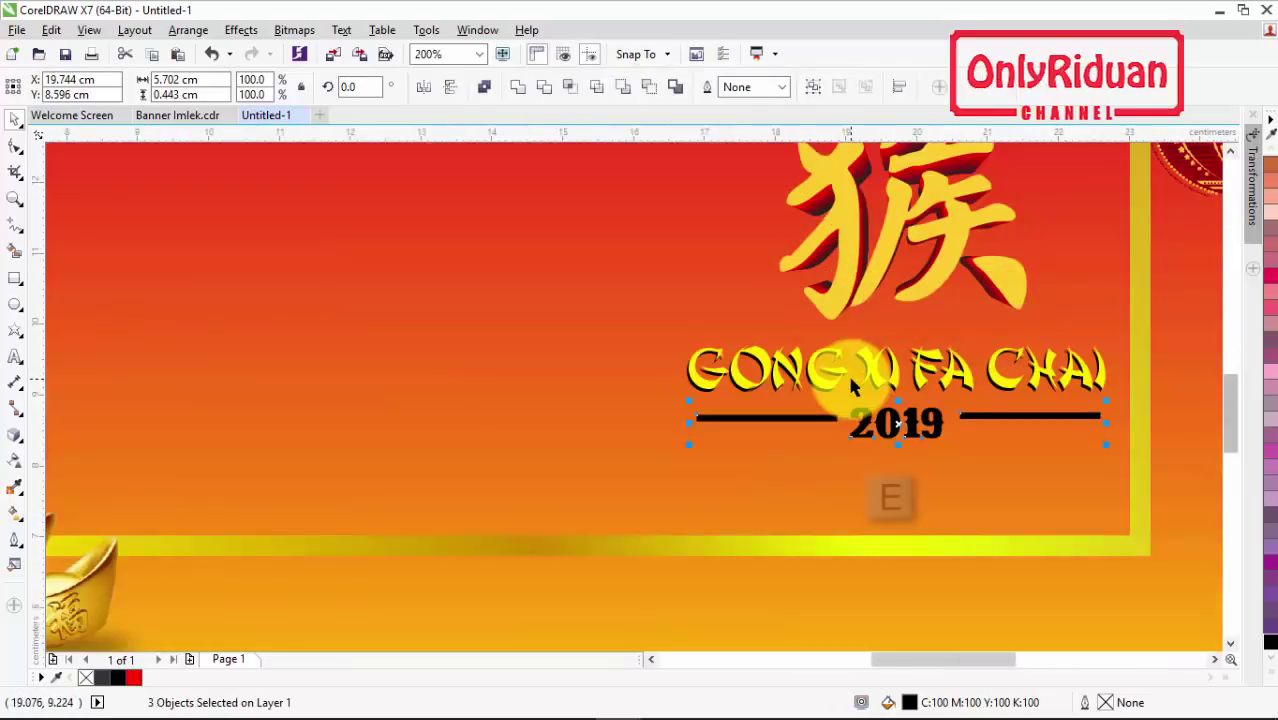
key(e)
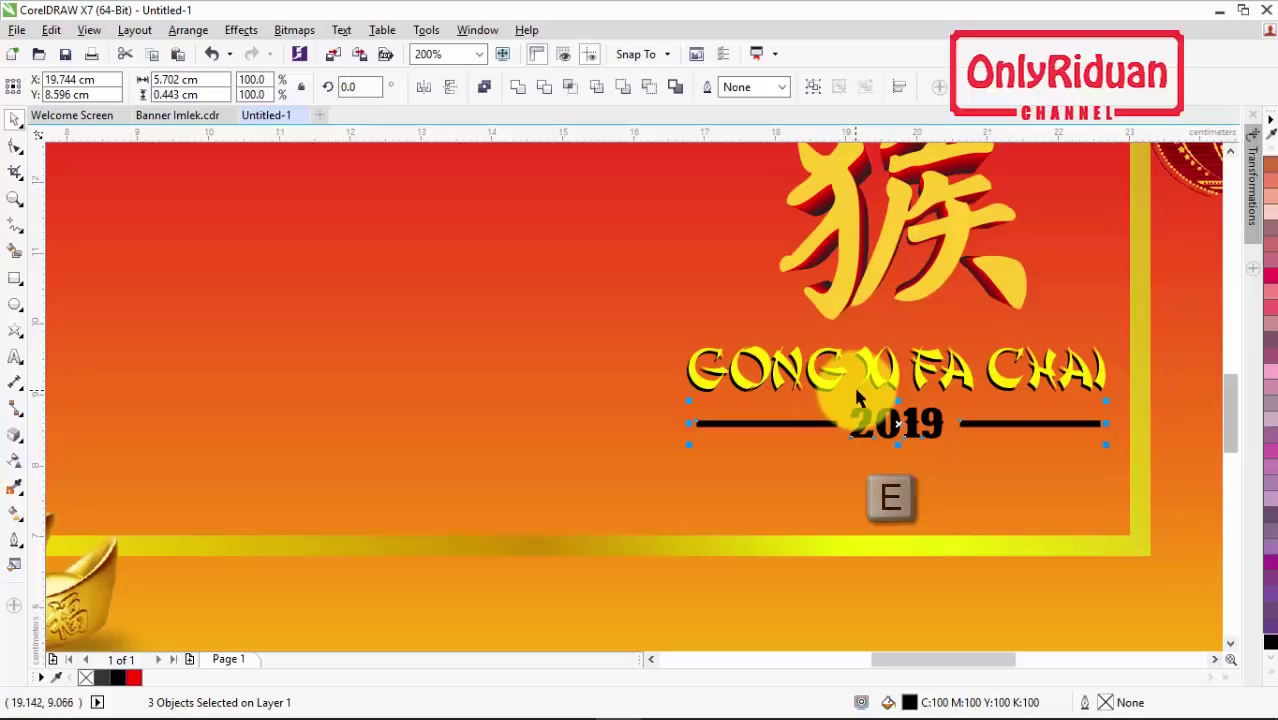
scroll(857, 398, down, 1)
click(1205, 510)
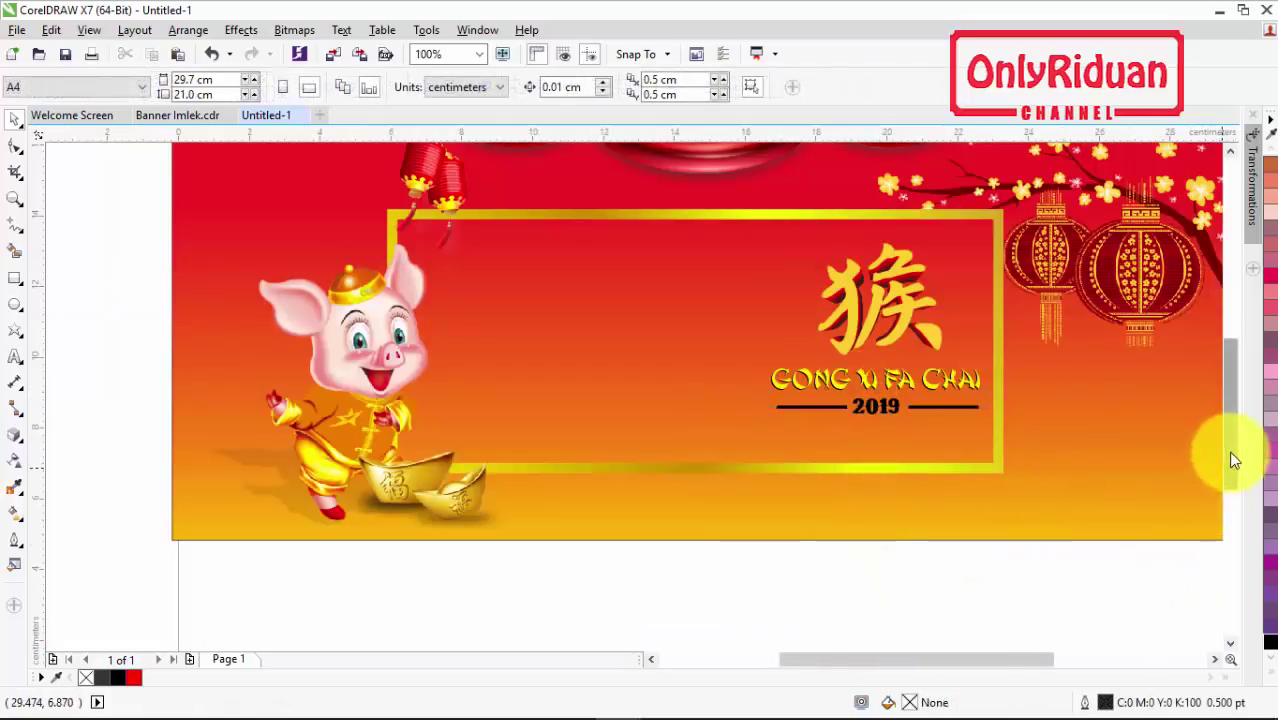
Import Fireworks.png and place it at about 7.2 by 12 cm along the banner's left edge
scroll(1229, 440, up, 1)
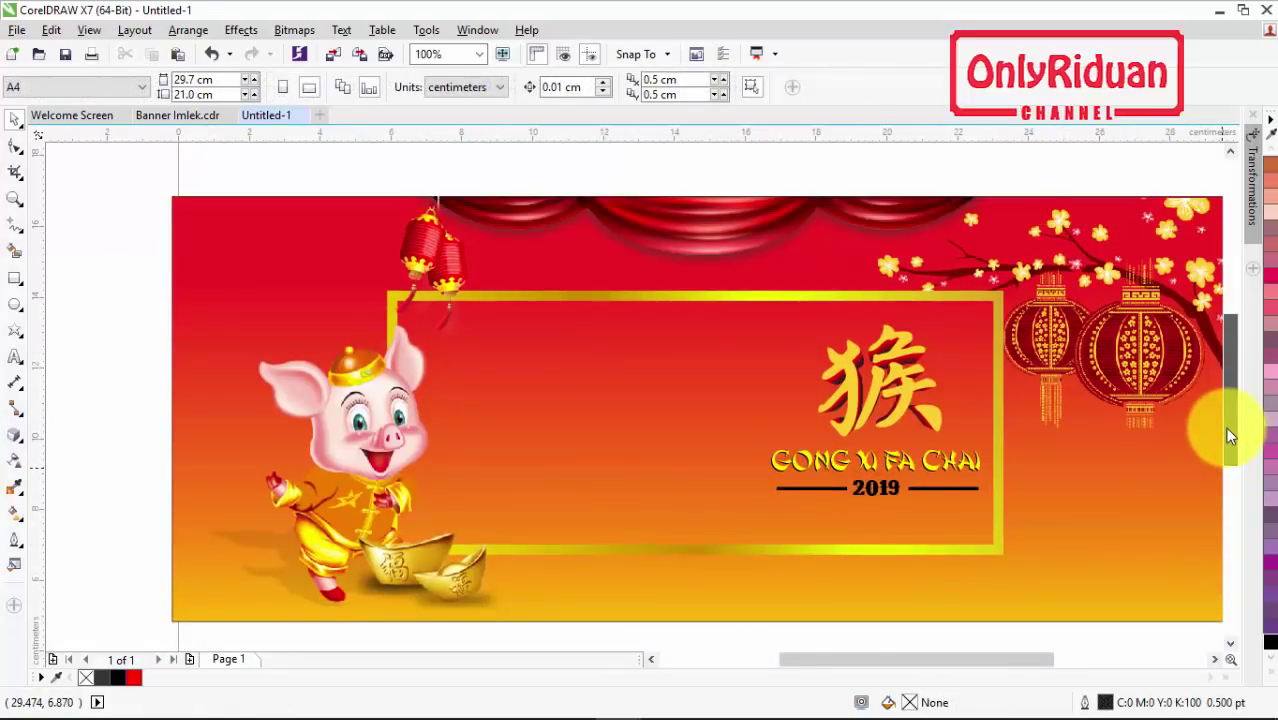
scroll(1229, 432, down, 1)
click(17, 30)
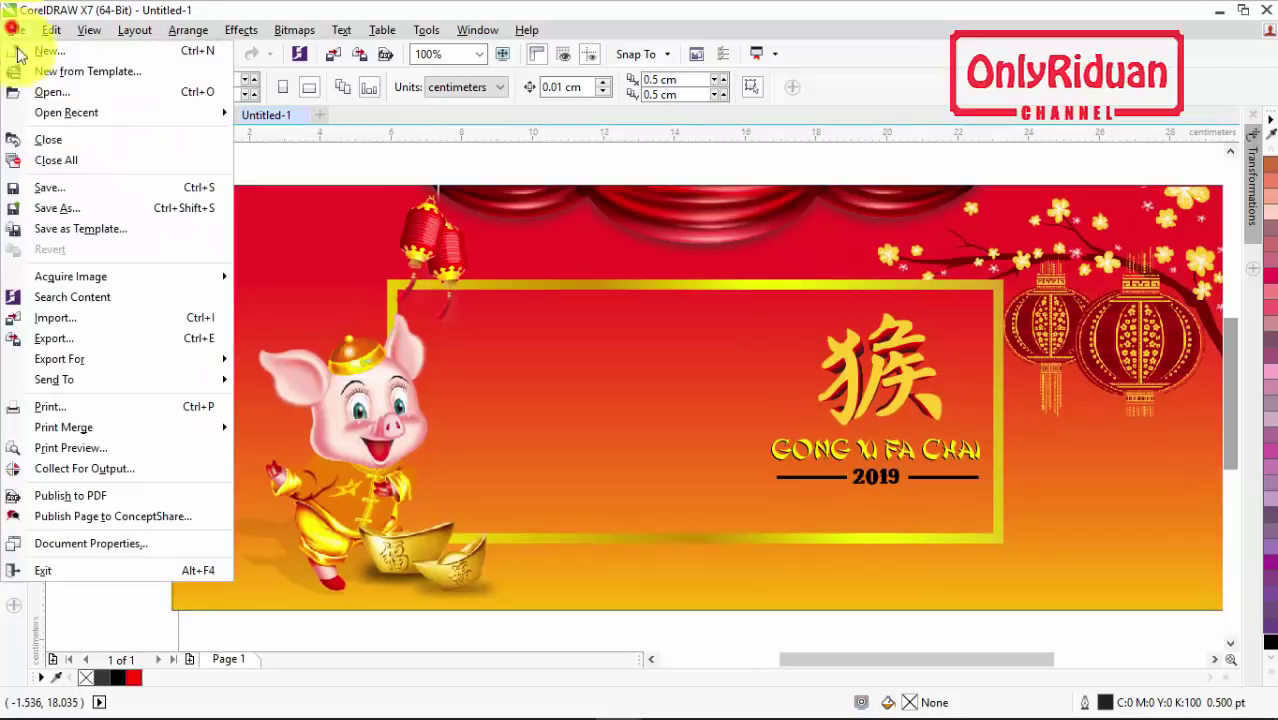
click(45, 318)
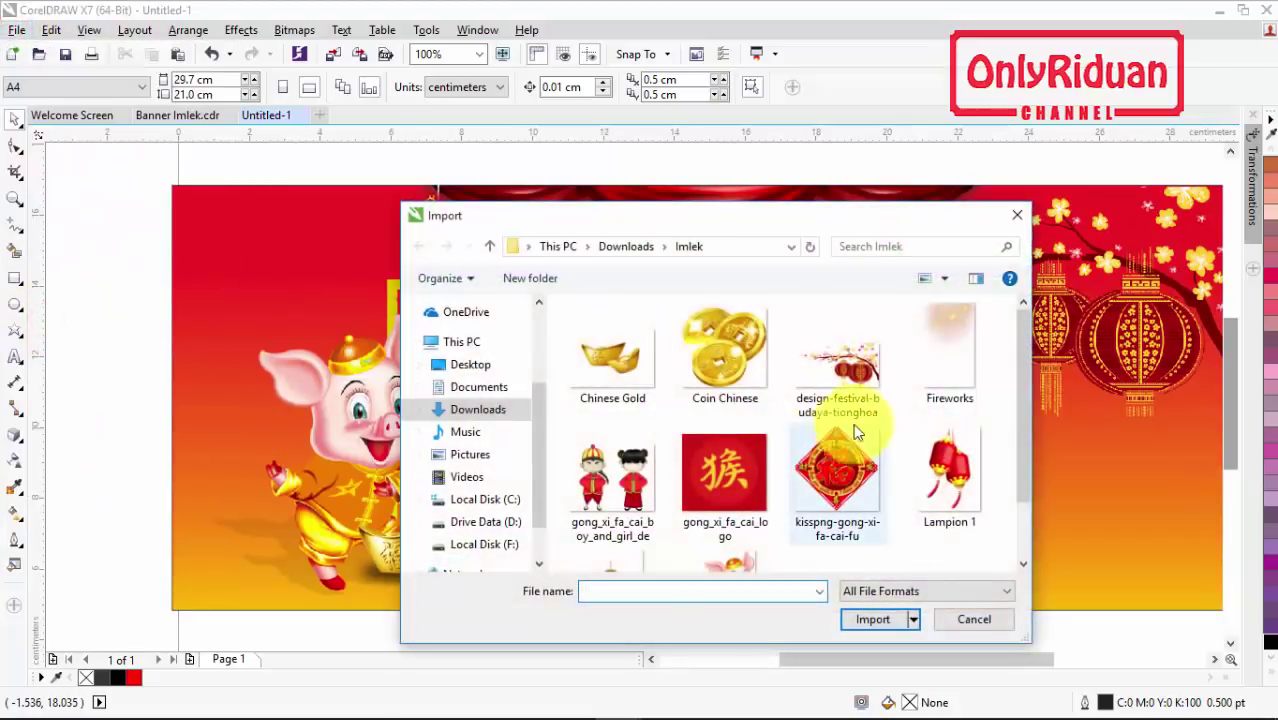
click(950, 352)
click(870, 619)
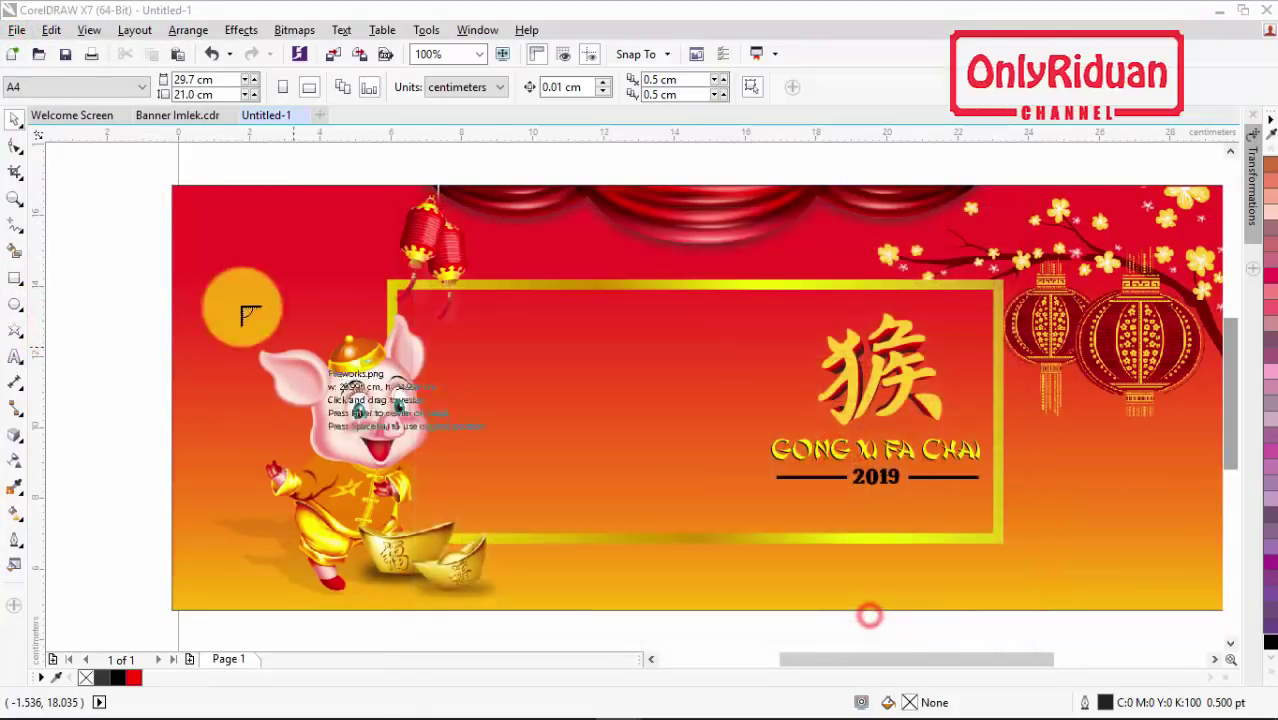
drag(175, 185, 492, 600)
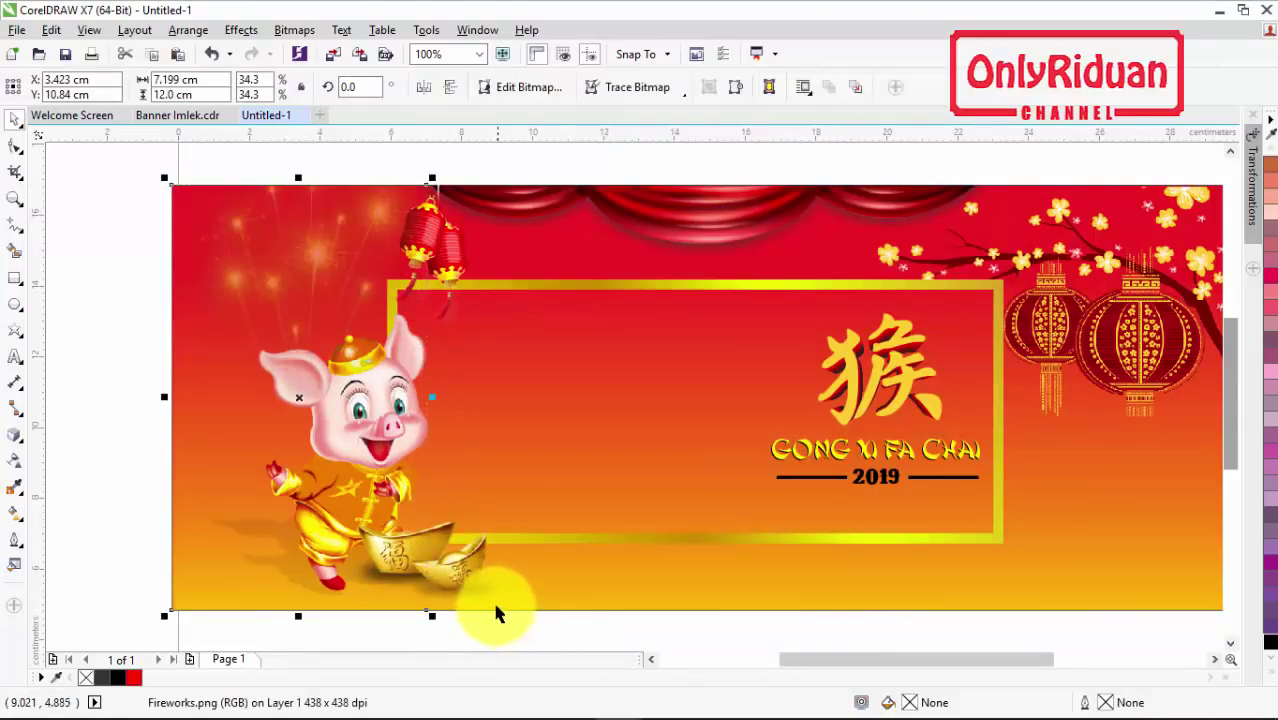
click(110, 262)
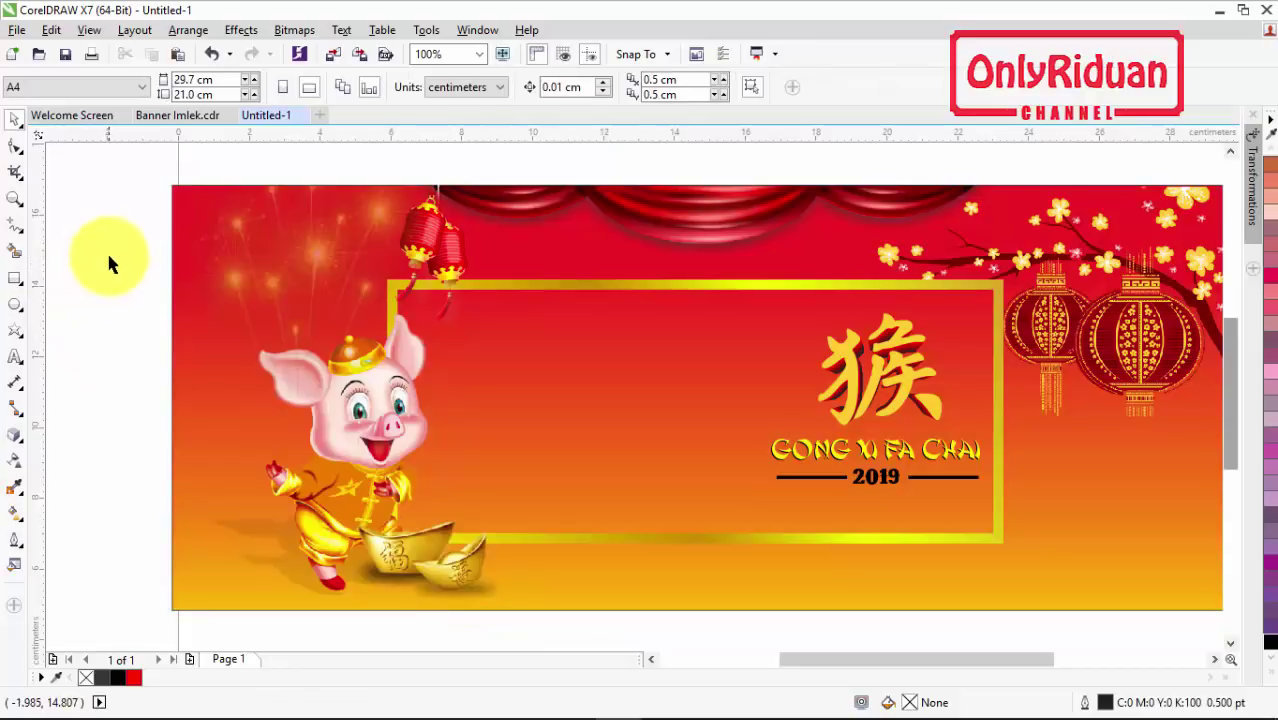
Bring the pig and gold ingot objects to the front of the page, above the fireworks
scroll(419, 519, down, 2)
drag(519, 598, 285, 391)
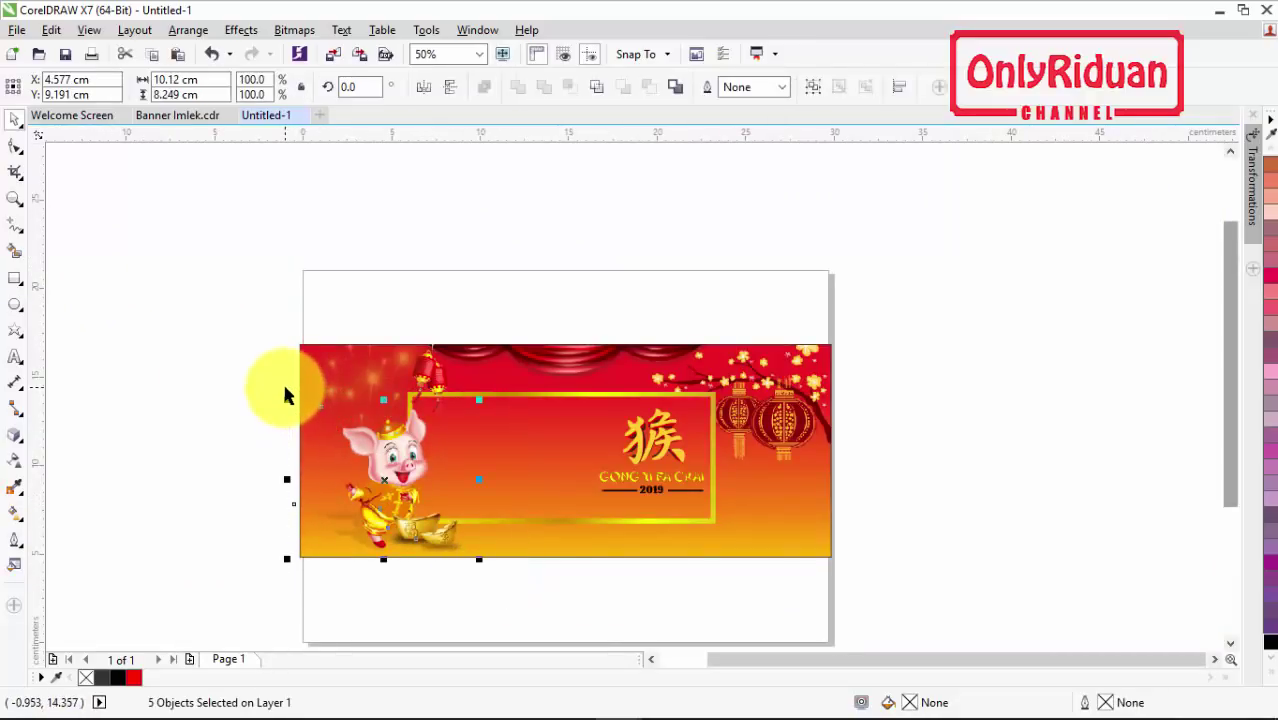
right_click(383, 479)
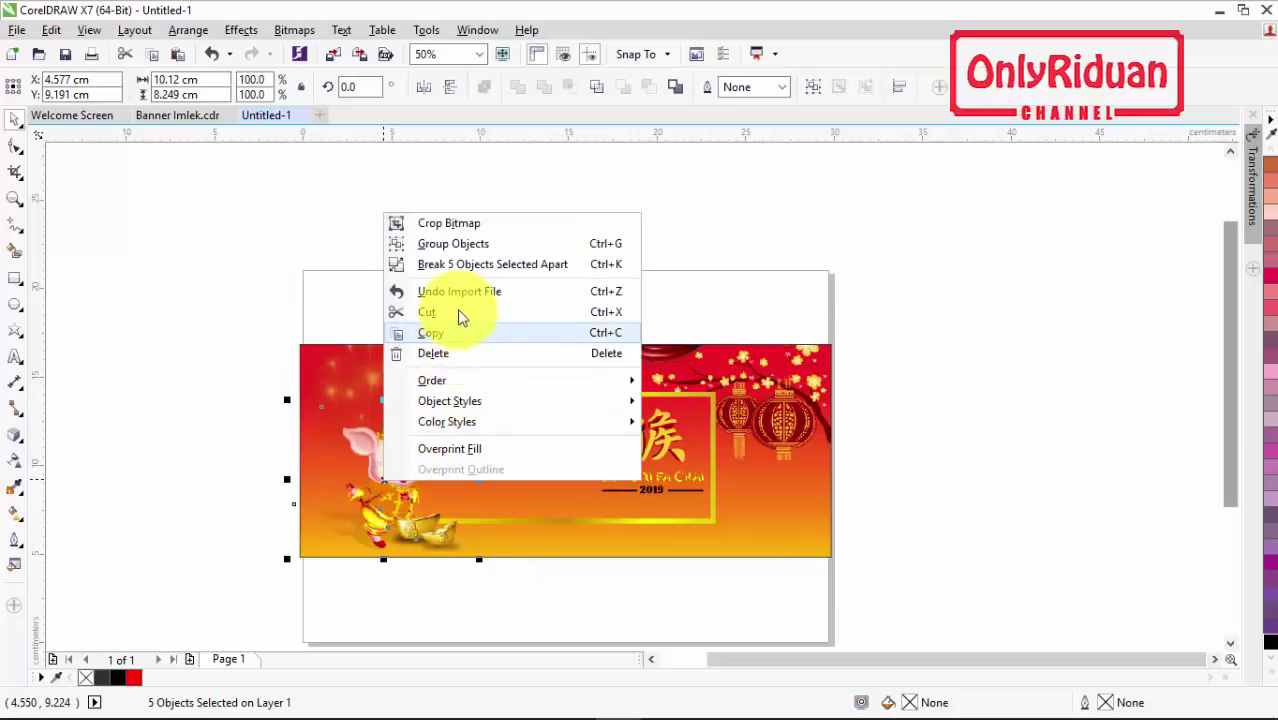
mouse_move(443, 388)
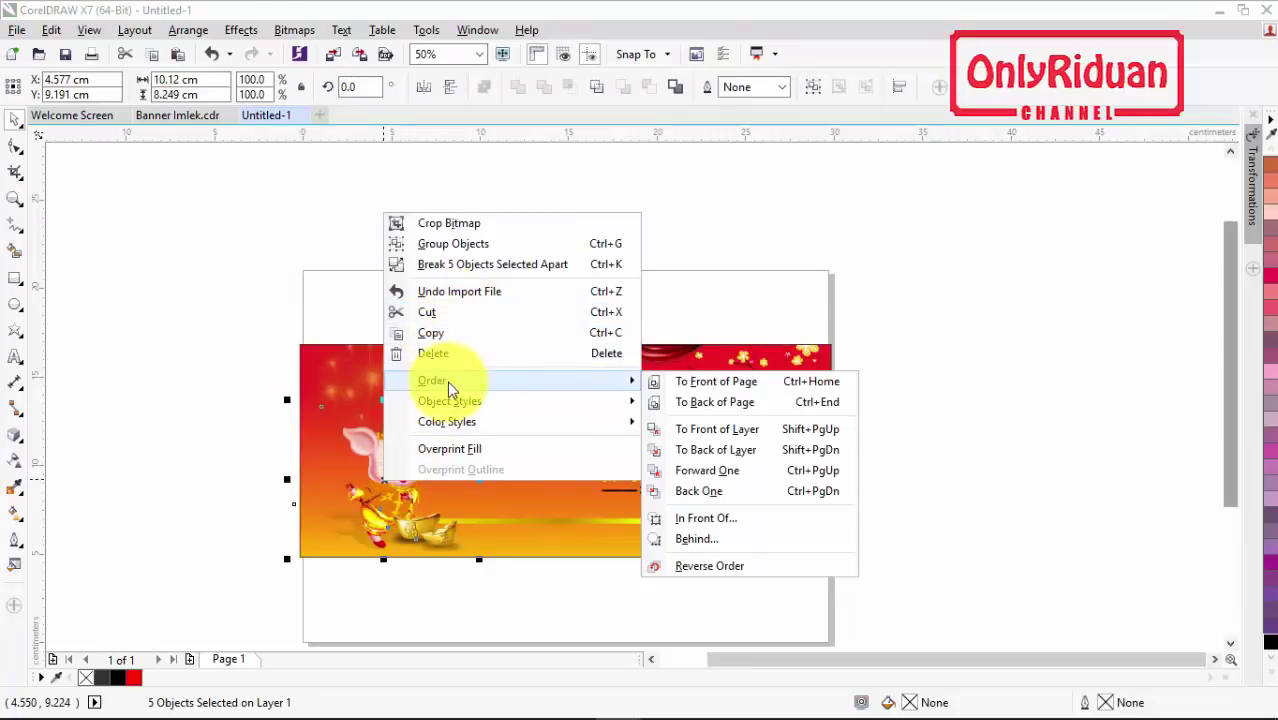
click(693, 400)
click(263, 399)
scroll(363, 373, up, 3)
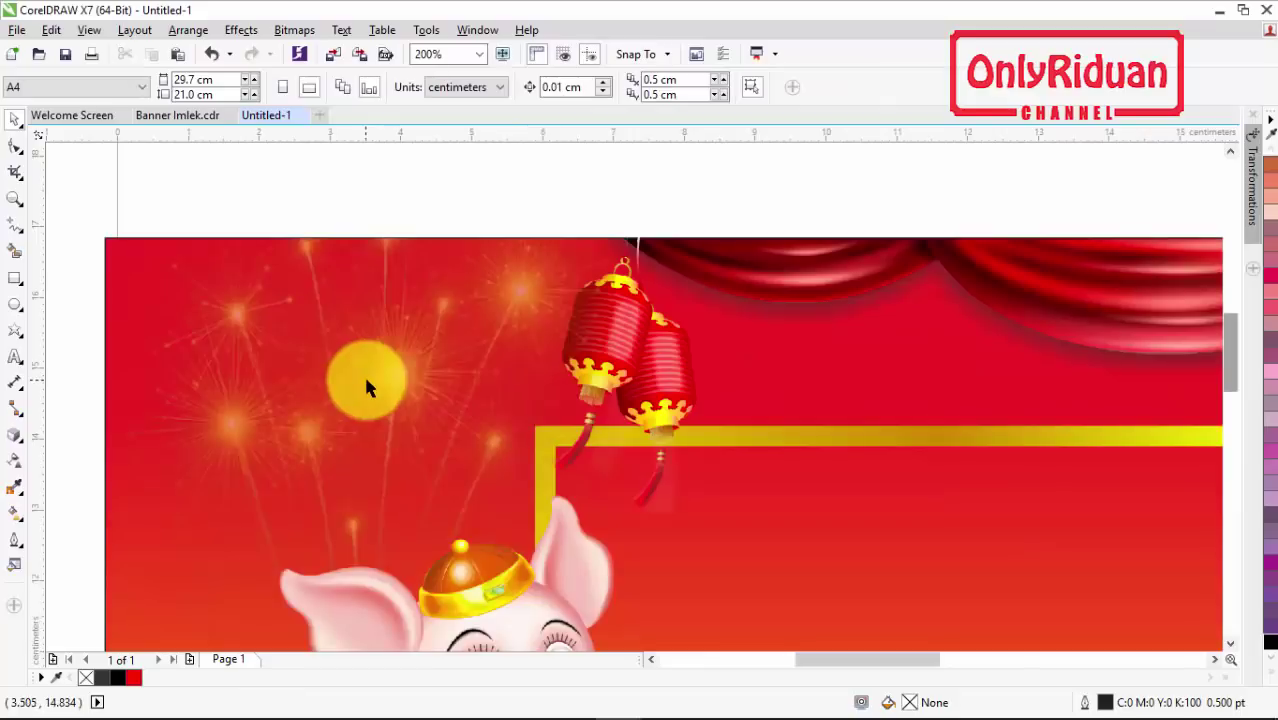
scroll(364, 373, down, 3)
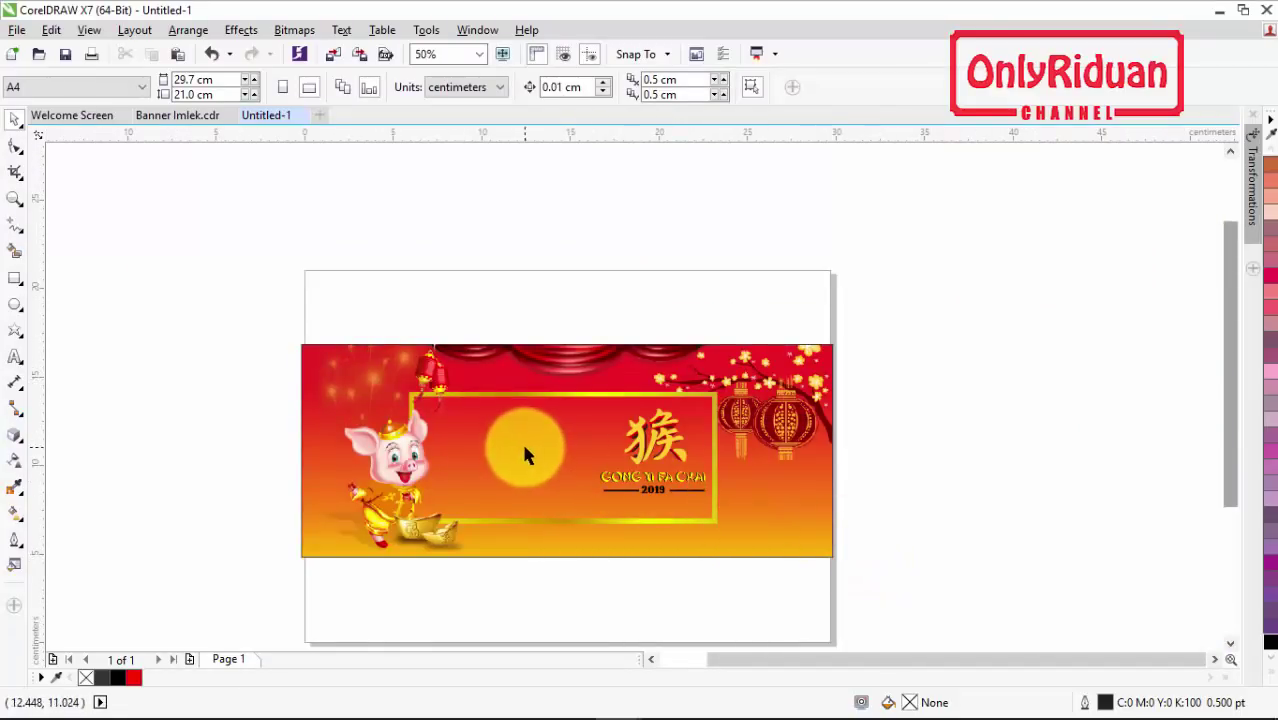
Check the greeting text layout in the Banner Imlek.cdr reference document and return to the working banner
drag(472, 432, 548, 422)
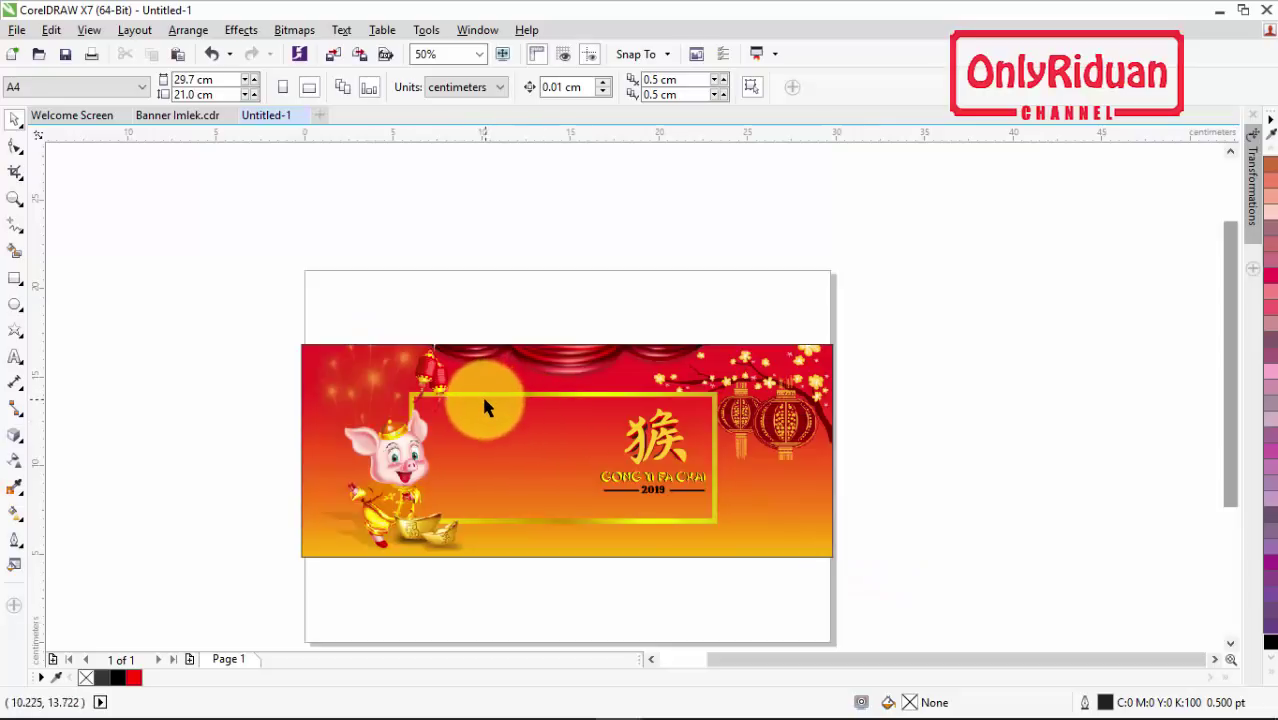
click(188, 118)
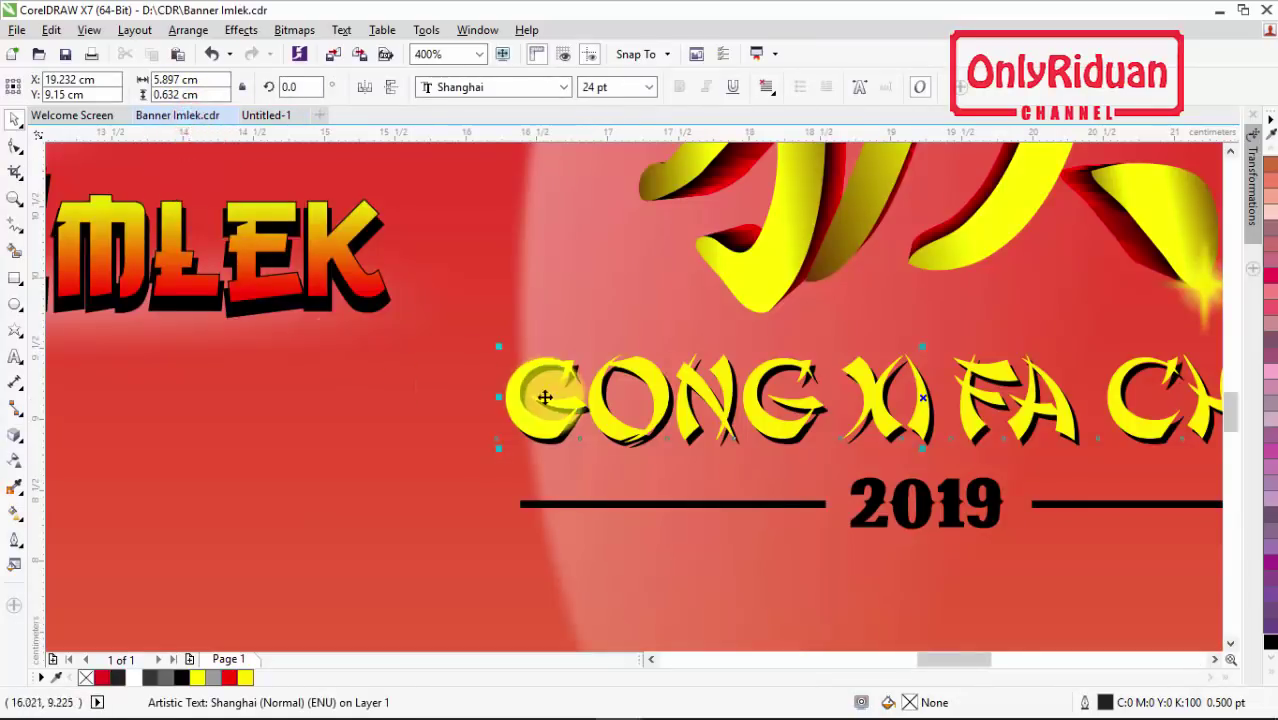
scroll(542, 390, down, 2)
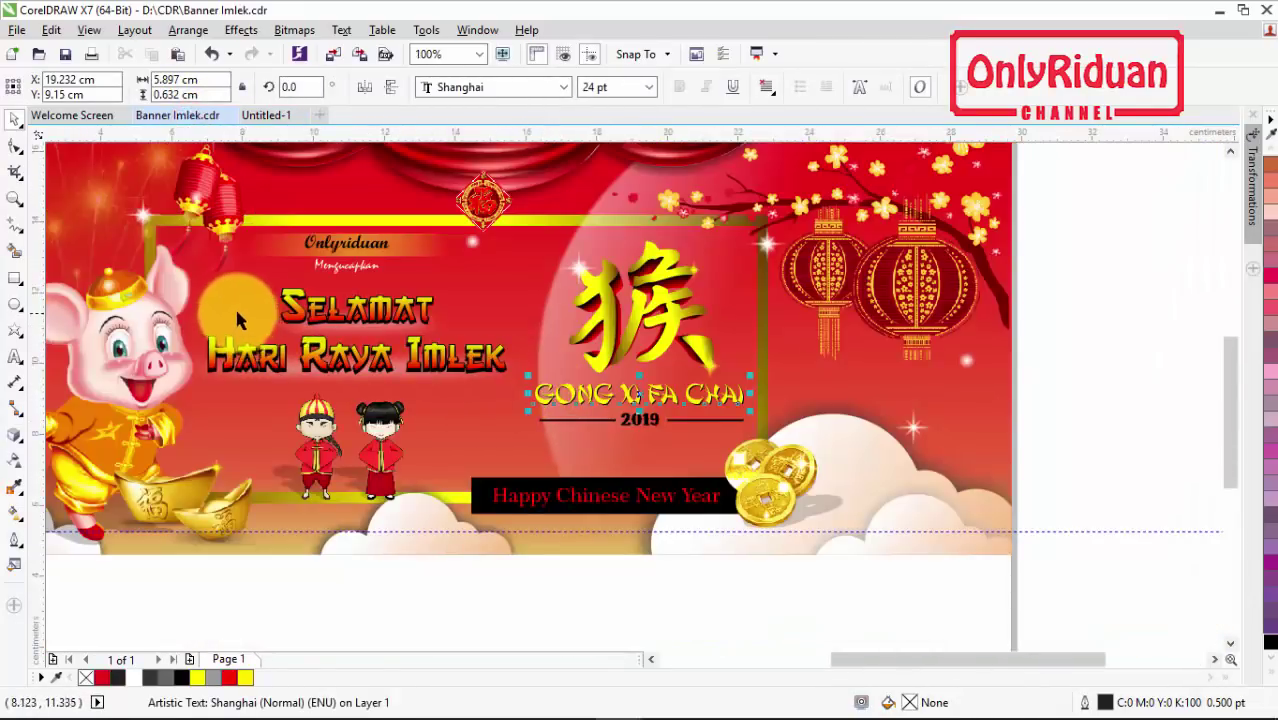
click(267, 116)
scroll(458, 436, up, 2)
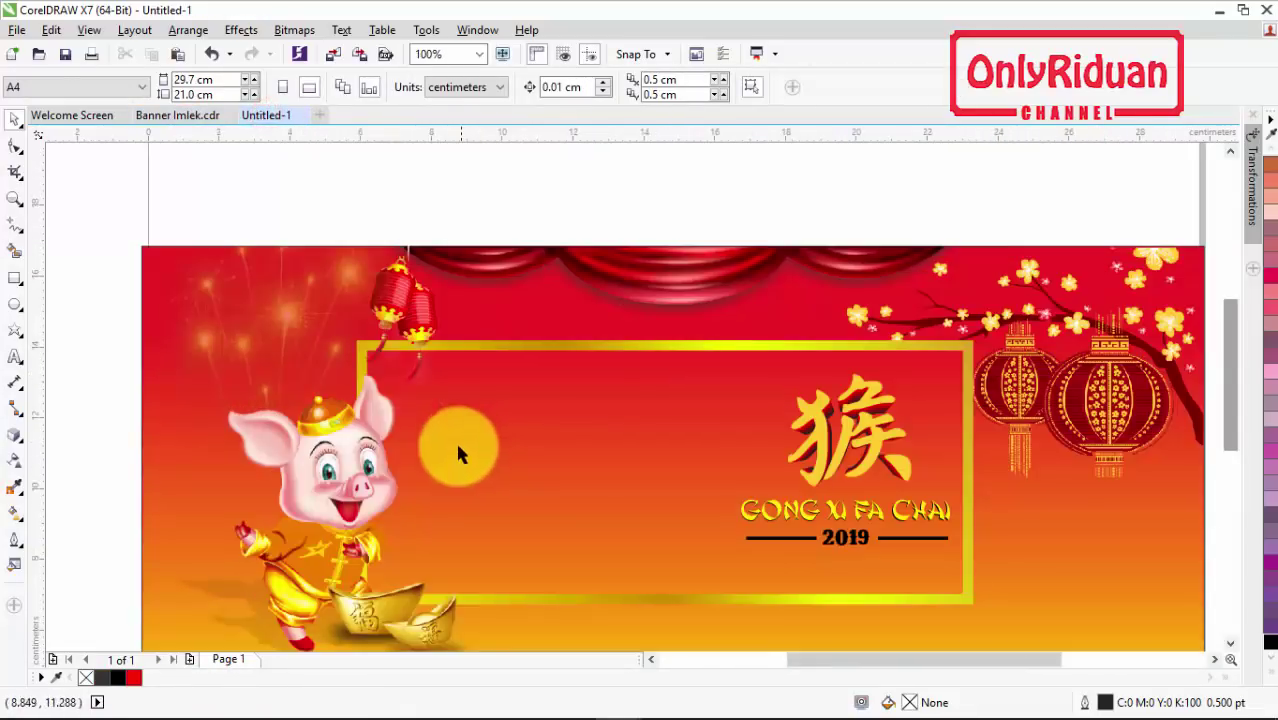
Add the text SELAMAT inside the gold frame beside the pig, with HARI RAYA IMLEK as a separate text line below it
click(15, 357)
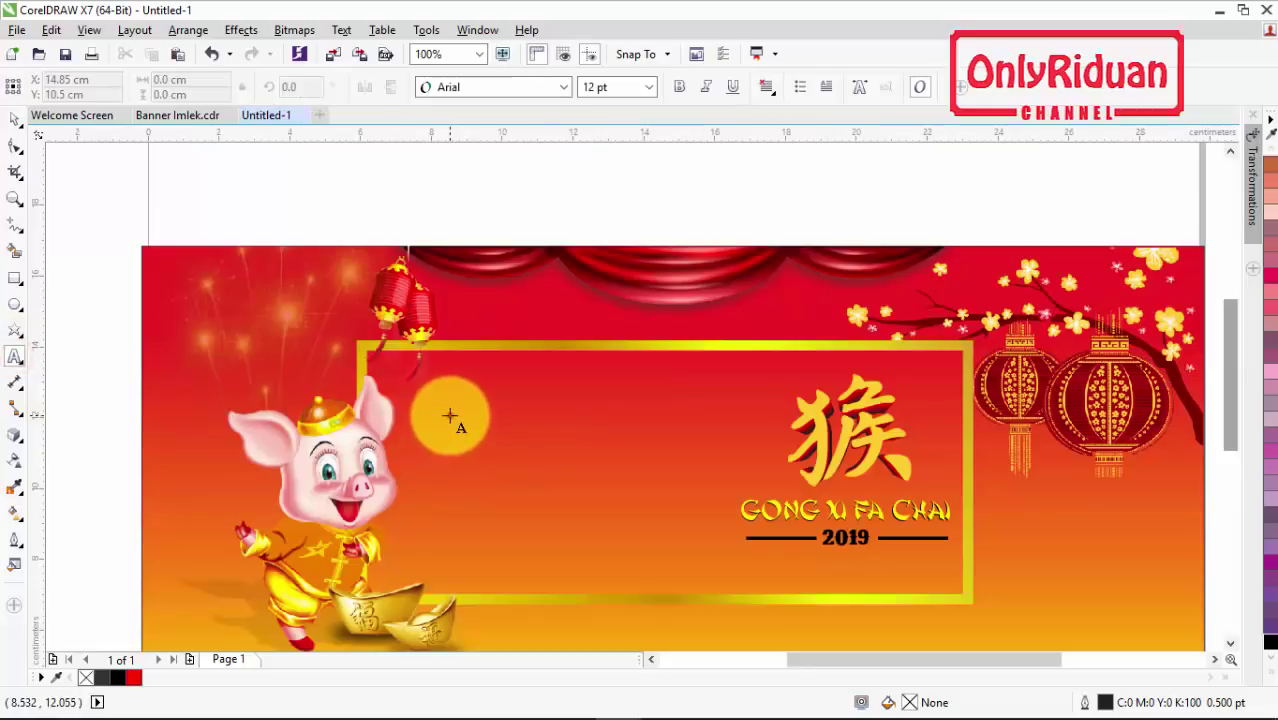
click(452, 421)
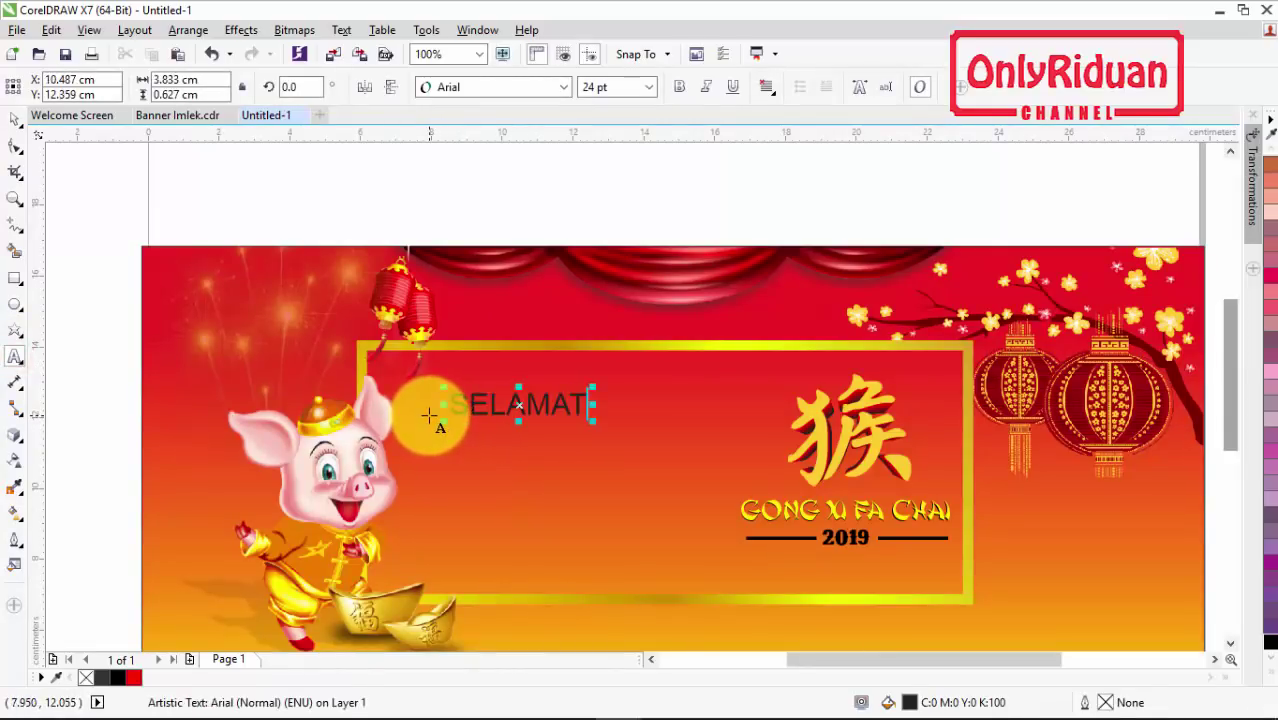
click(423, 468)
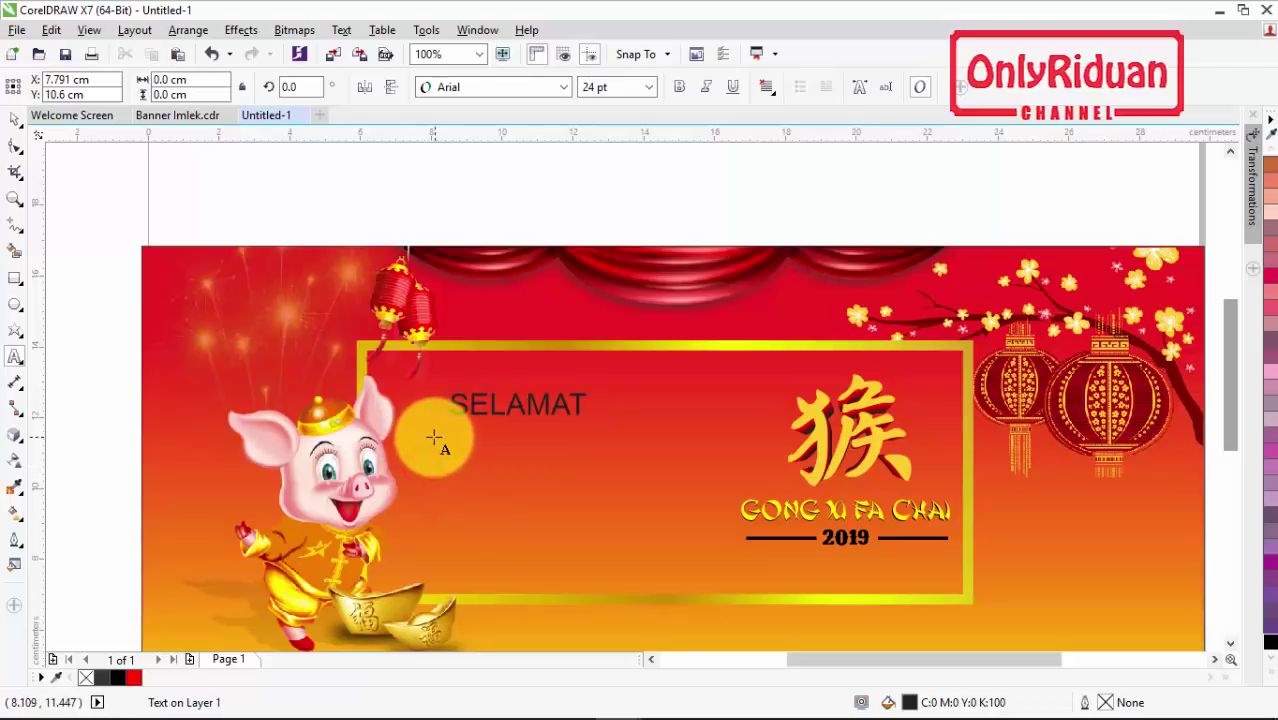
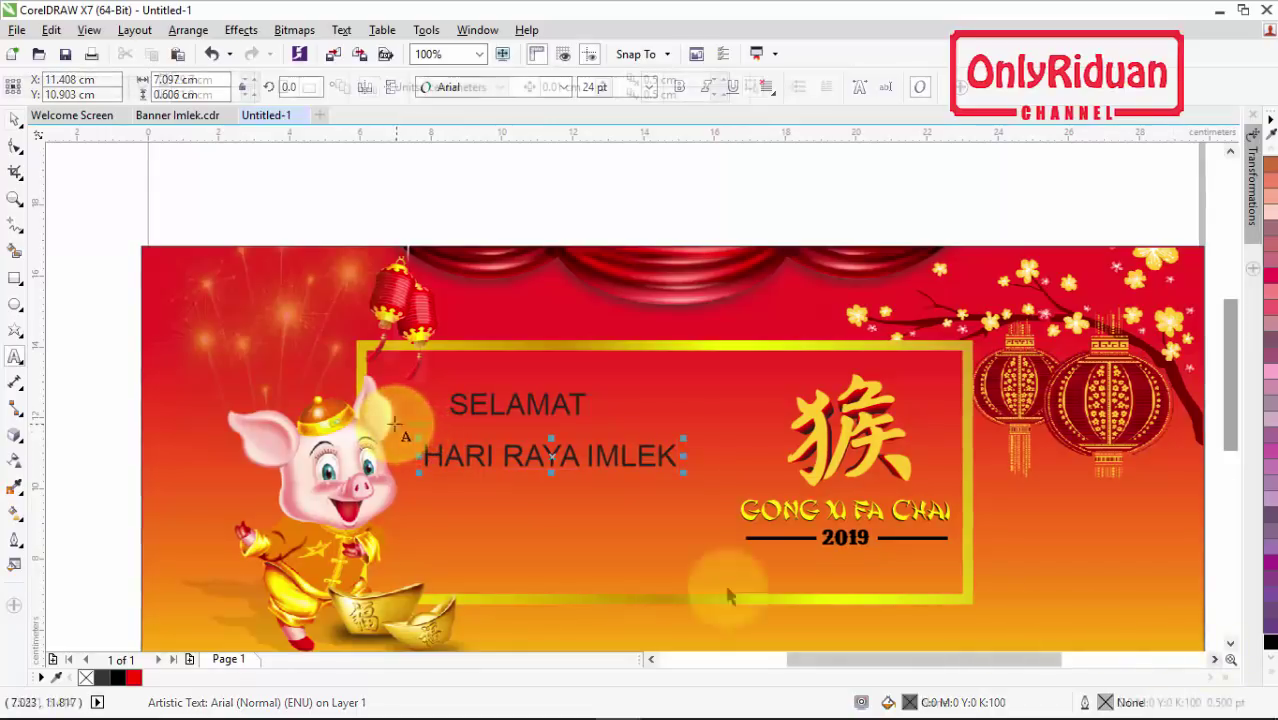
key(ctrl+space)
Set both greeting lines to the Gang of Three font and enlarge them together to about 8.5 cm wide
drag(707, 492, 718, 490)
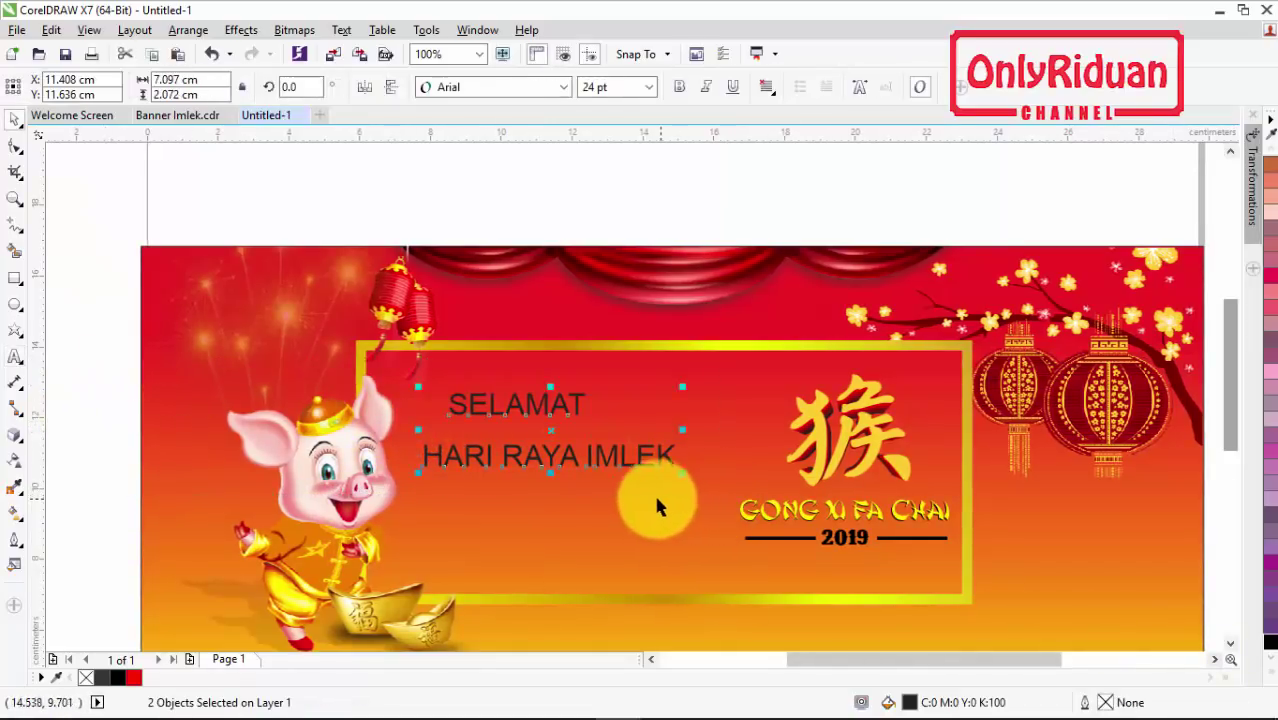
click(565, 89)
scroll(560, 293, down, 4)
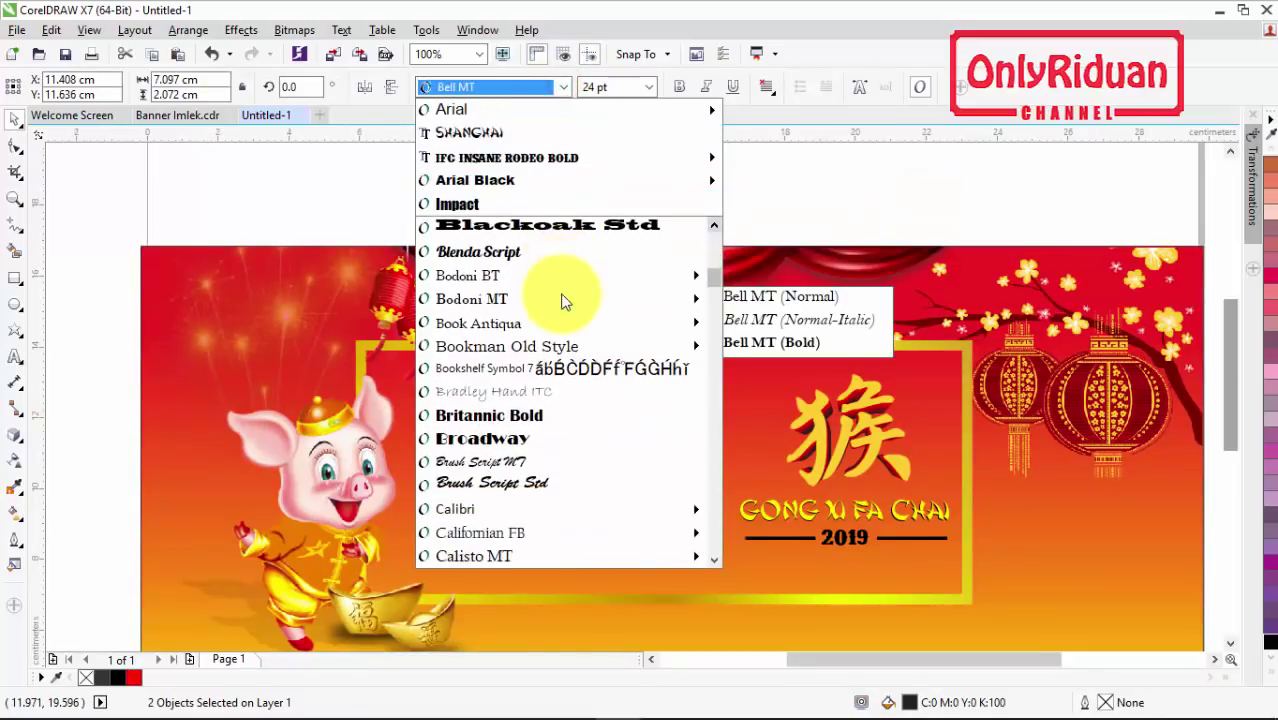
scroll(561, 298, down, 8)
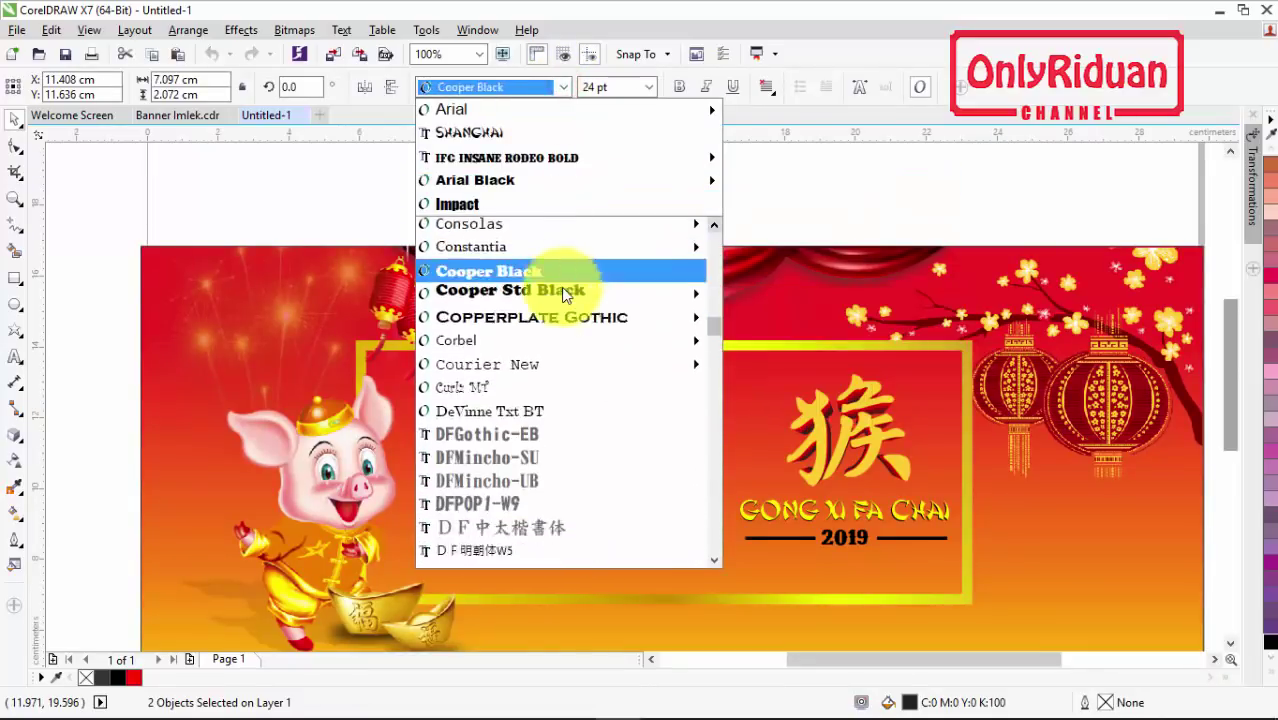
scroll(563, 290, down, 12)
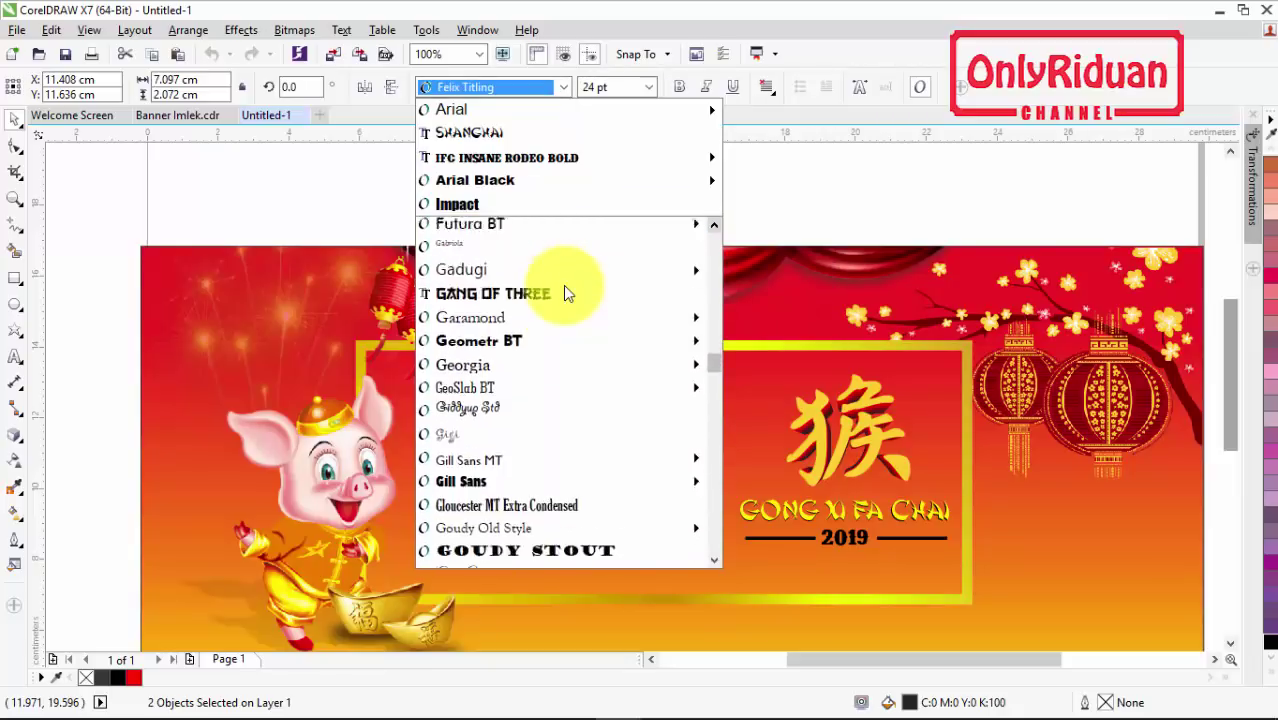
scroll(563, 290, down, 2)
scroll(563, 290, up, 3)
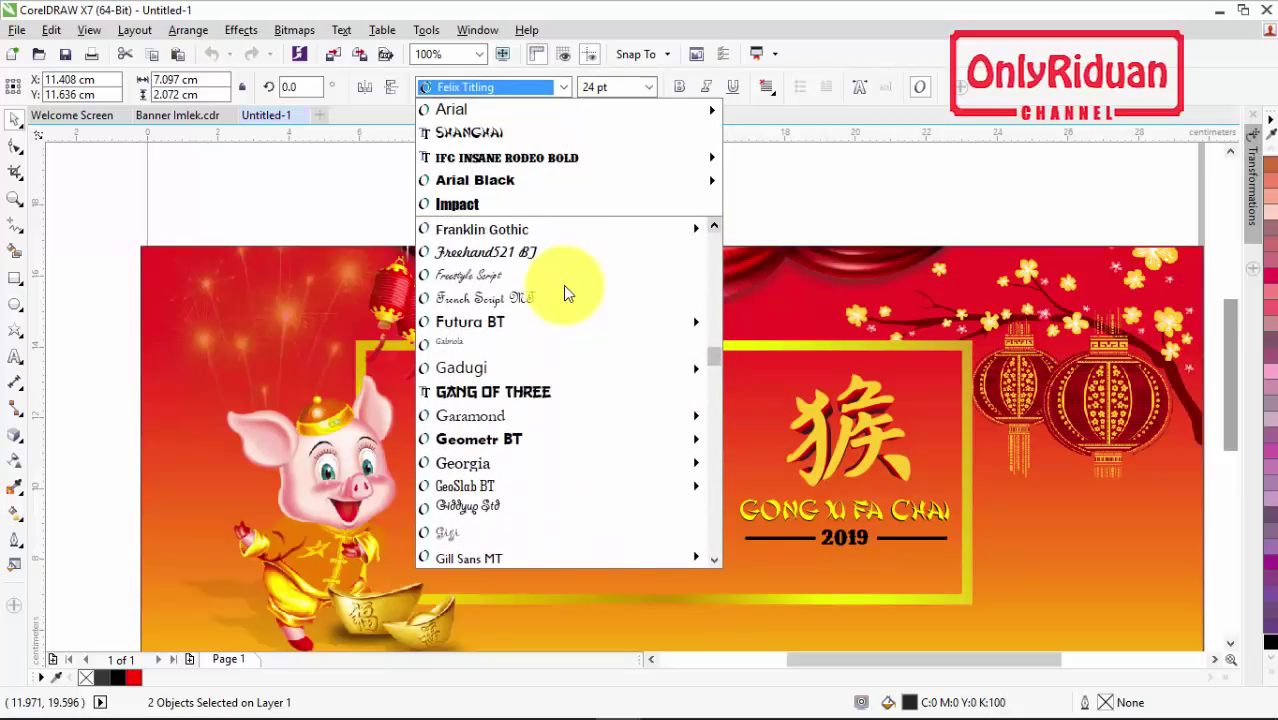
click(522, 392)
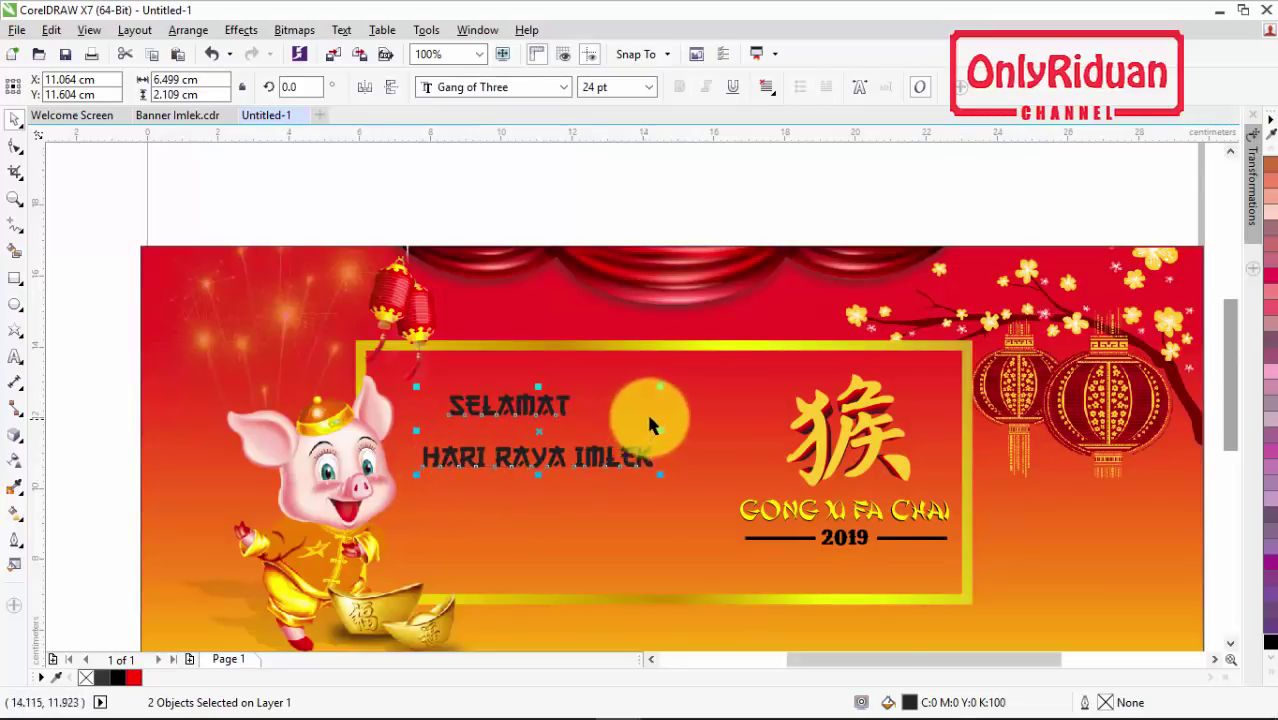
drag(661, 476, 731, 506)
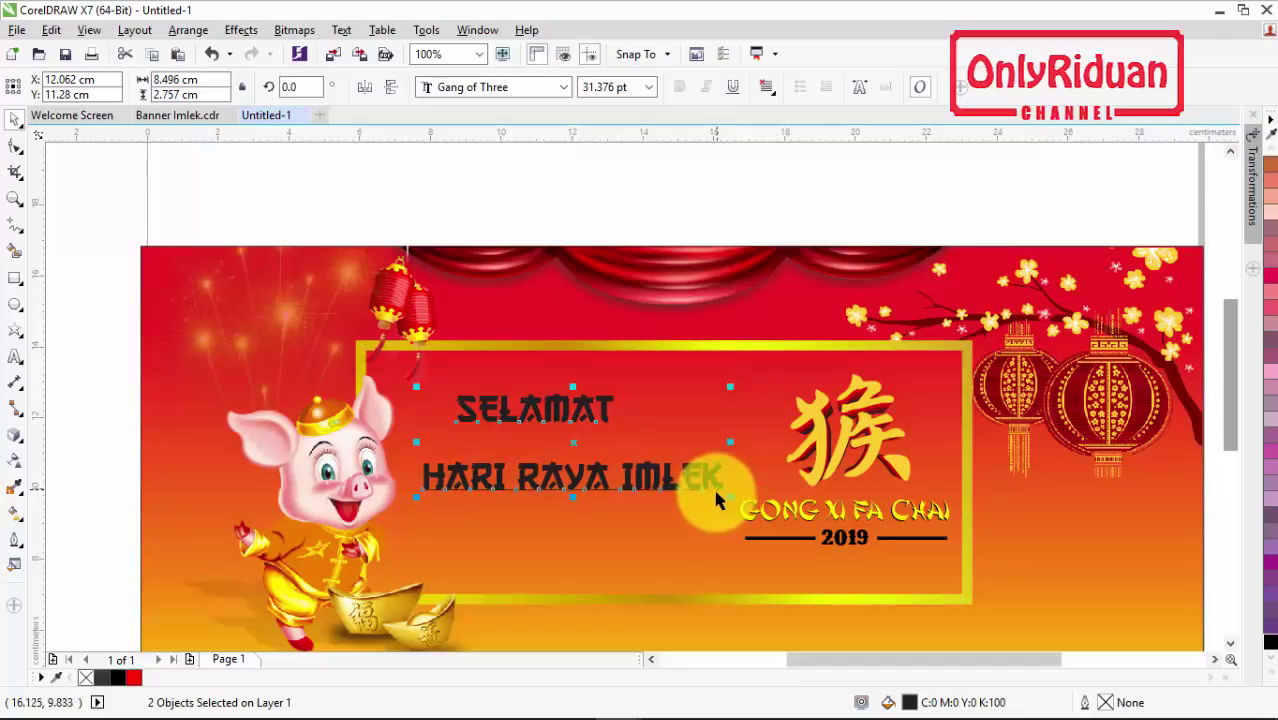
Centre the two greeting lines on each other, close up their spacing and enlarge them together to about 9.2 cm wide
key(c)
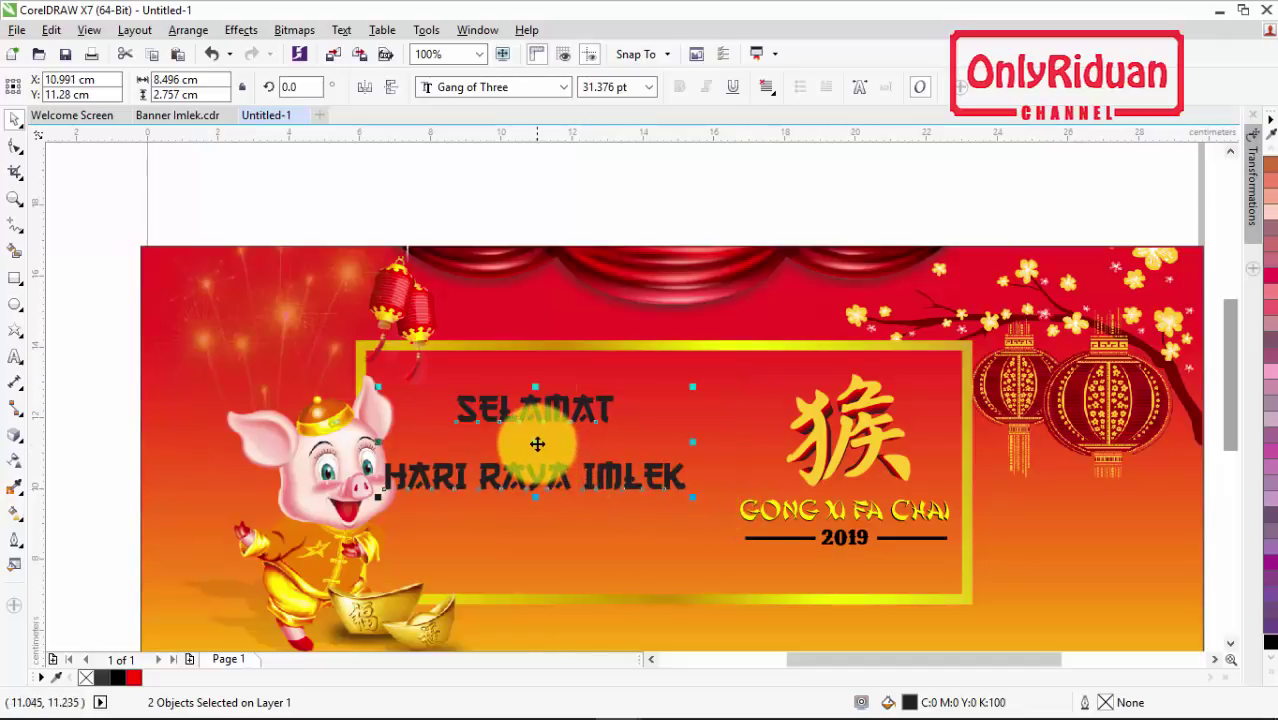
mouse_move(537, 443)
mouse_down()
mouse_move(562, 436)
mouse_move(553, 475)
mouse_move(547, 452)
mouse_up()
click(121, 378)
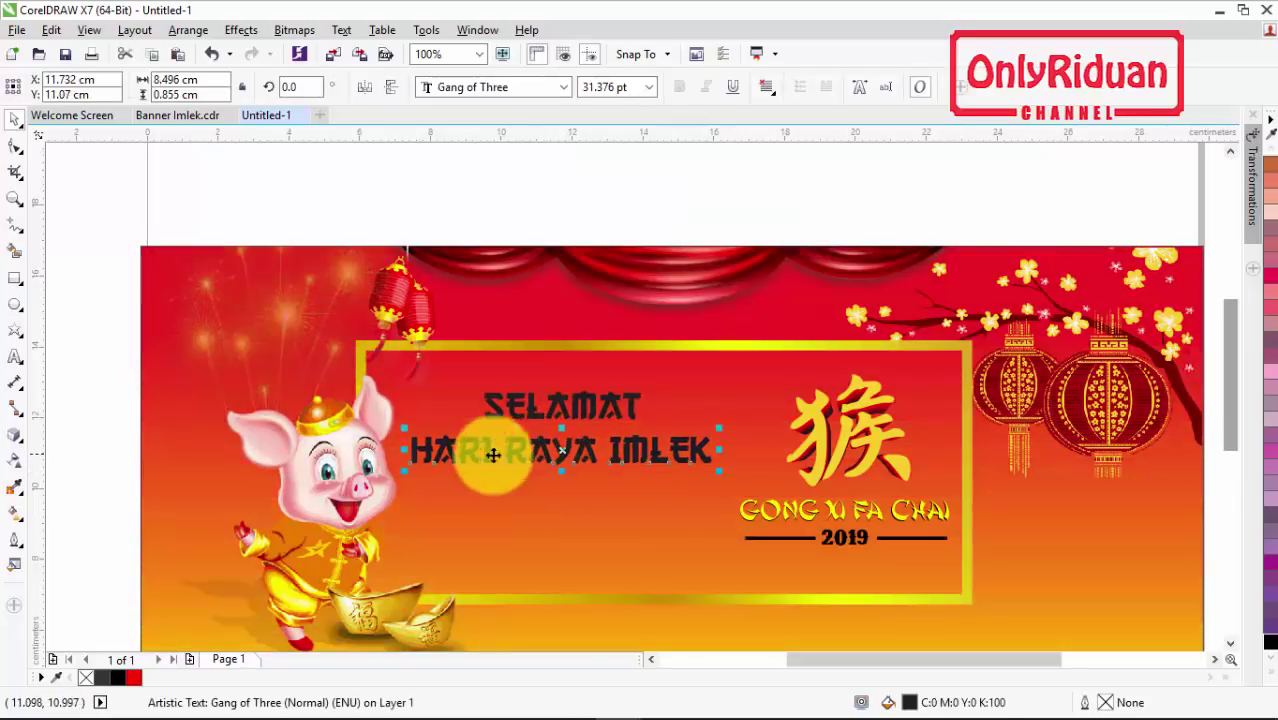
drag(121, 348, 741, 491)
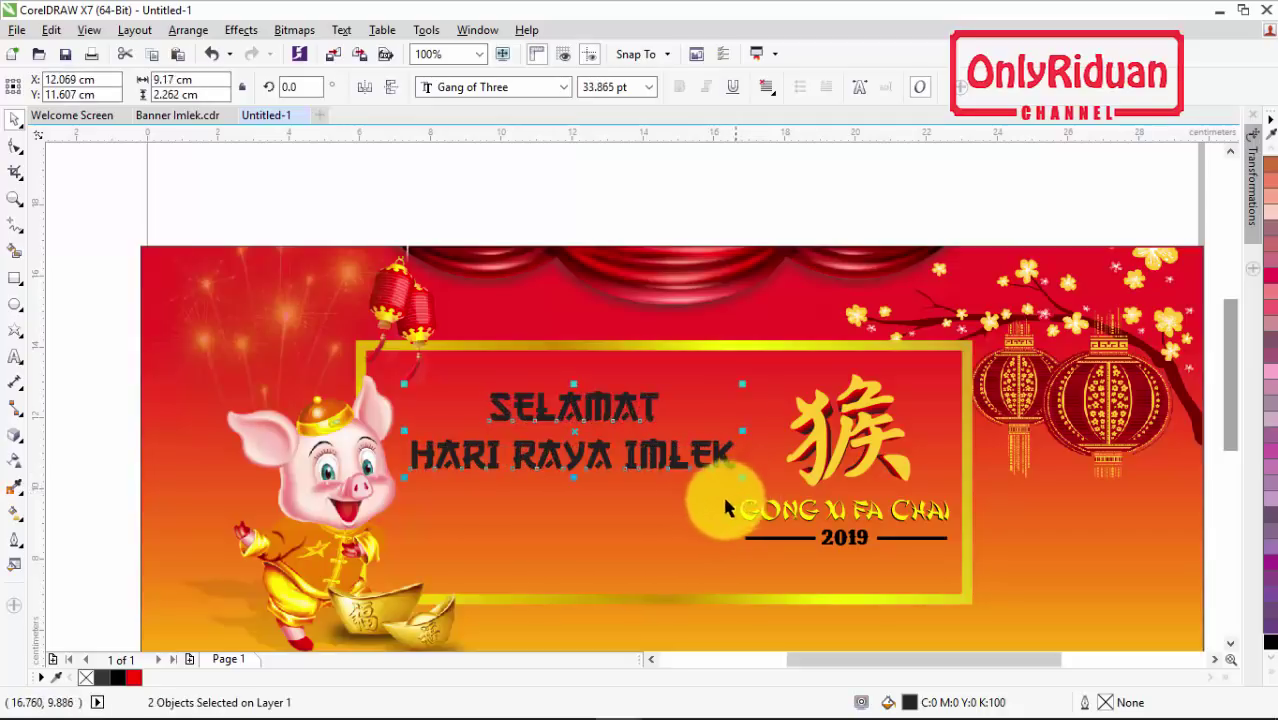
click(86, 412)
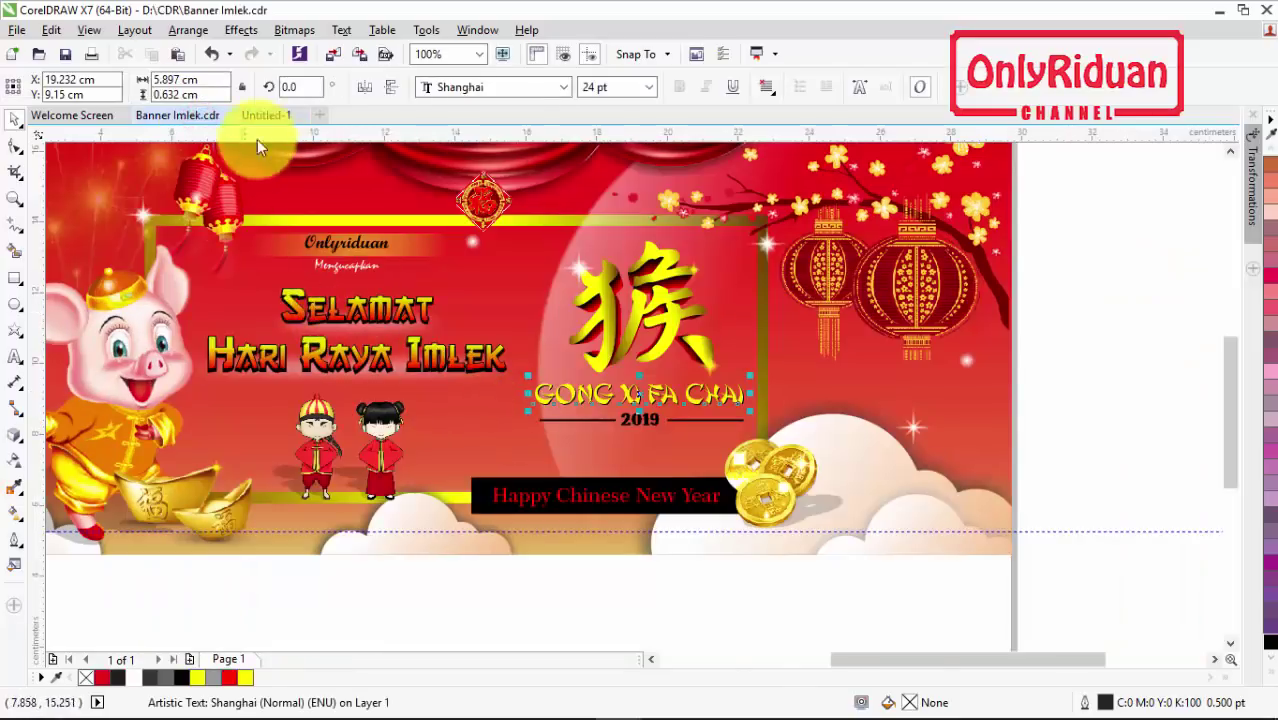
Return to the working banner and add a one-step 0.03 cm outside white contour to SELAMAT and to HARI RAYA IMLEK
click(264, 116)
scroll(563, 450, up, 2)
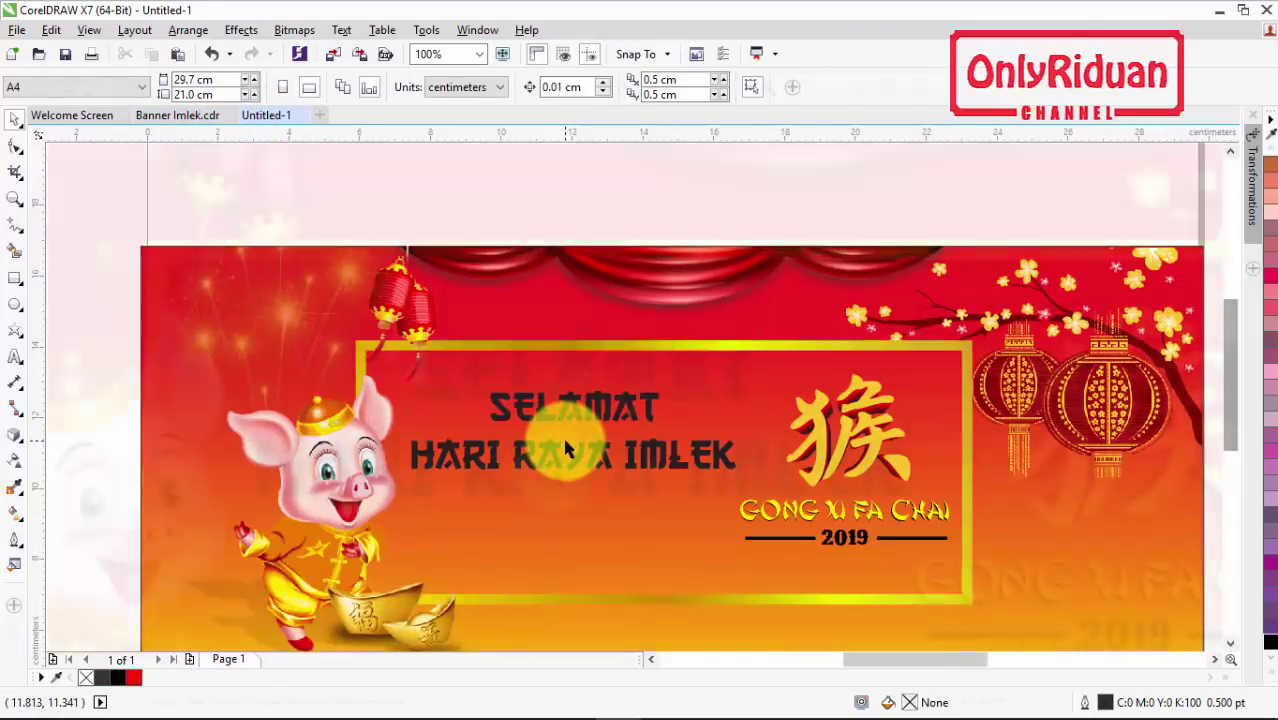
click(575, 380)
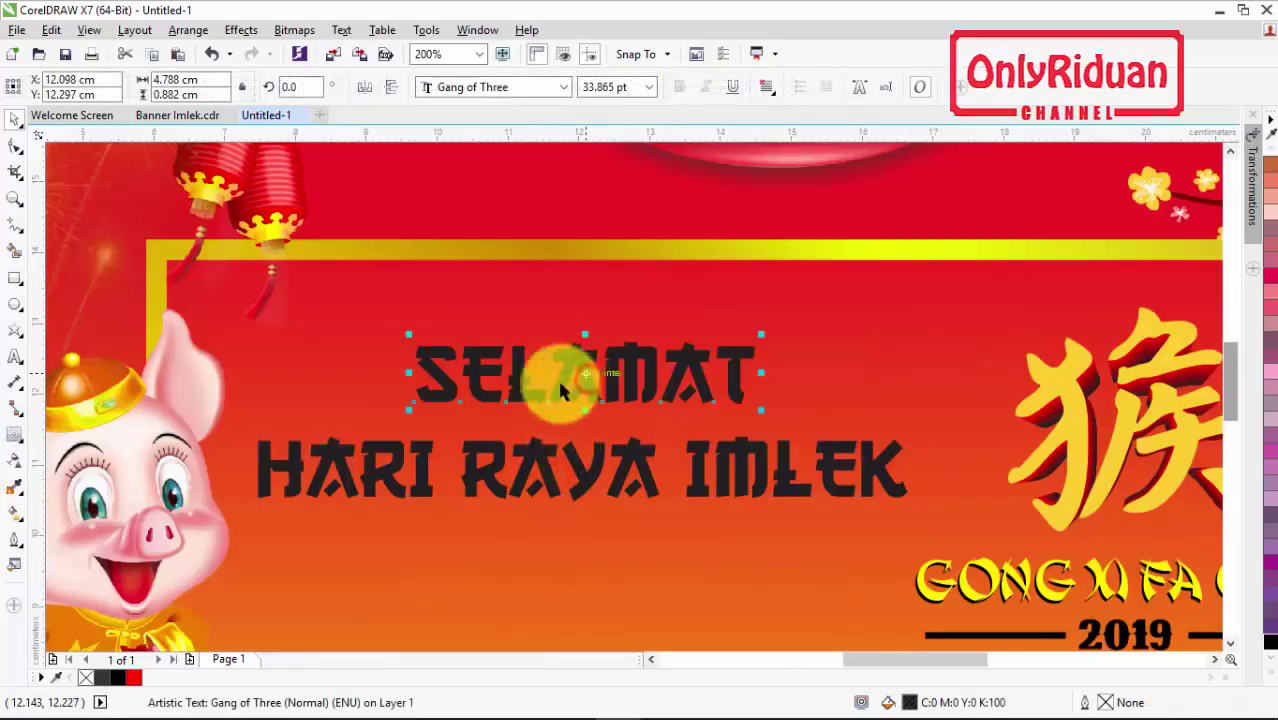
click(14, 433)
click(75, 458)
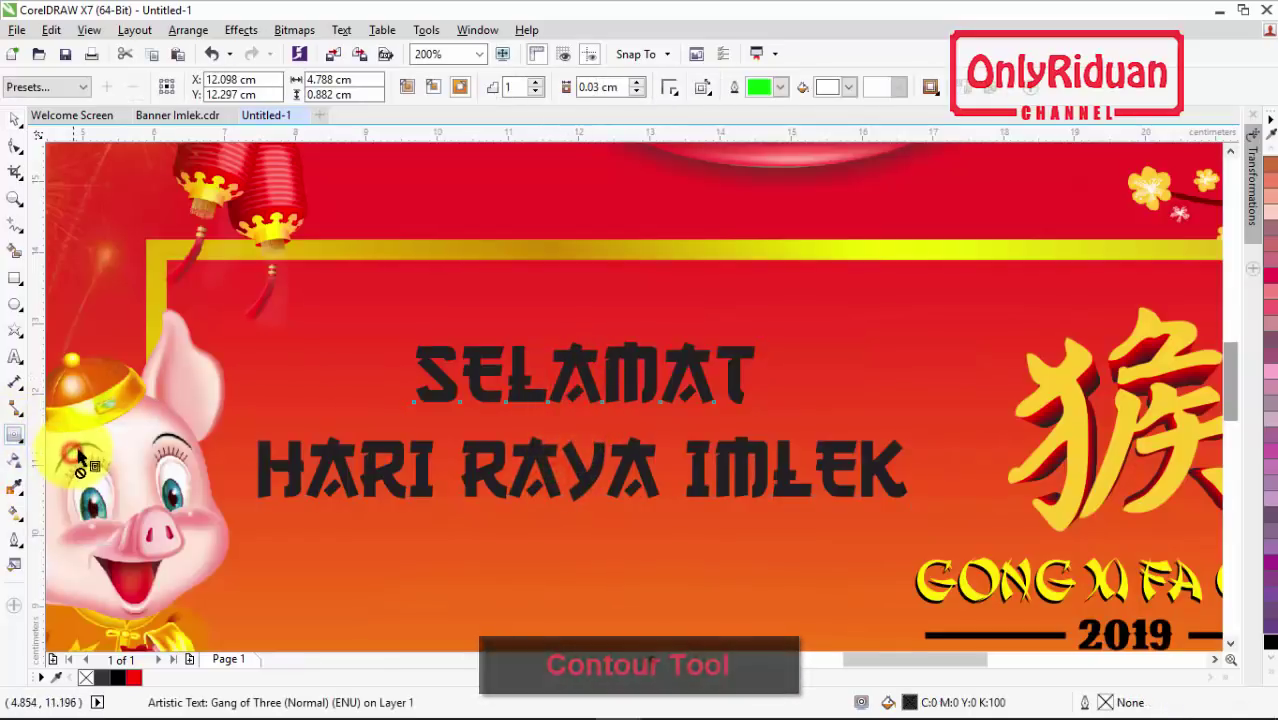
click(463, 89)
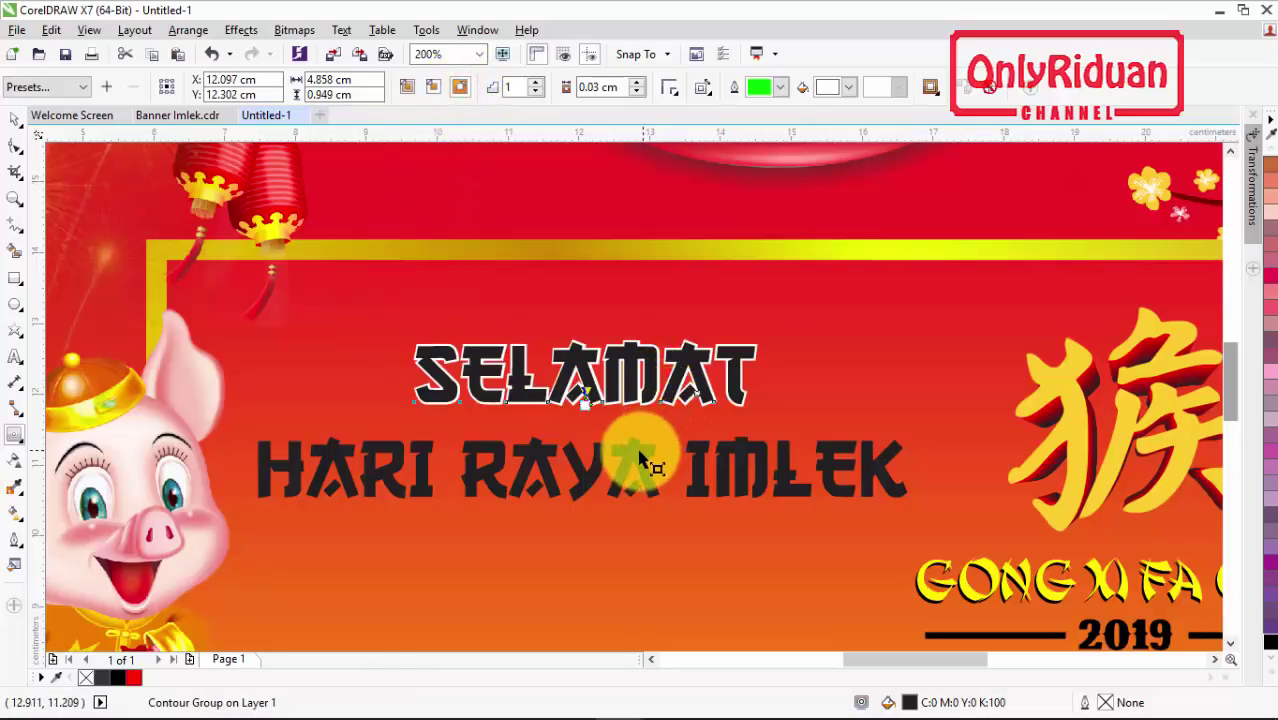
click(461, 88)
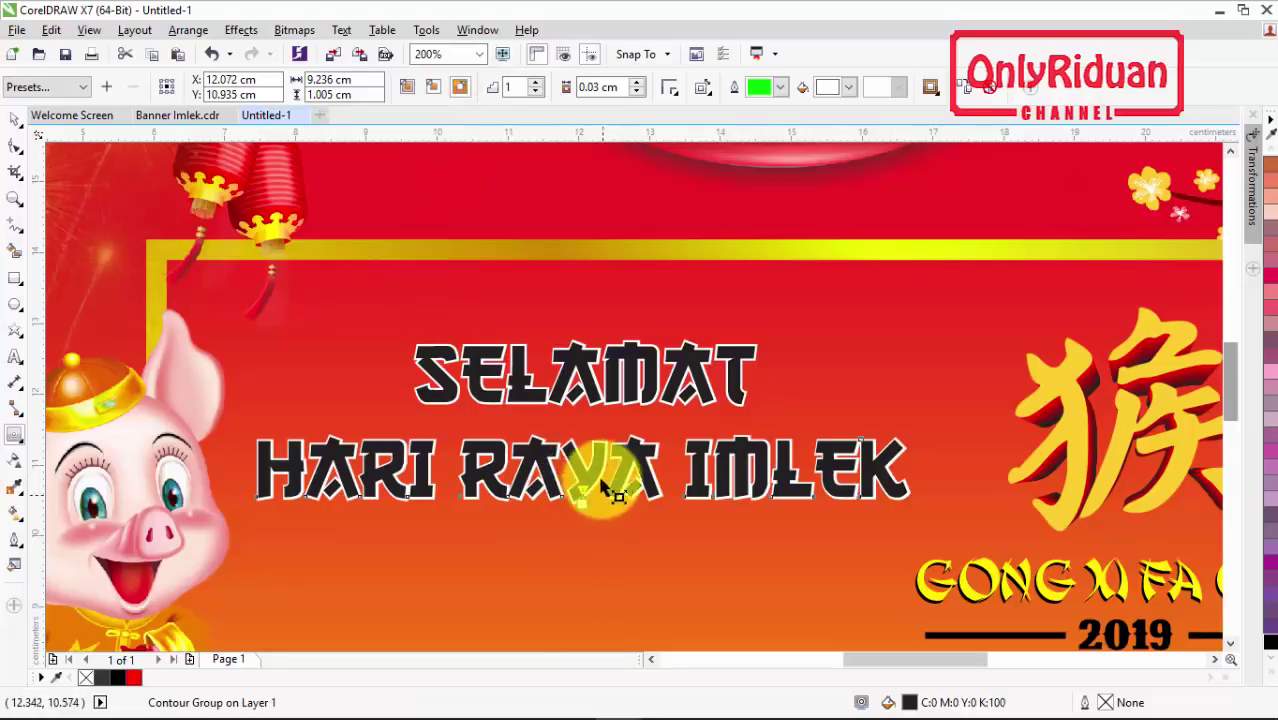
Break the contour groups of HARI RAYA IMLEK and SELAMAT apart so text and contour are separate objects
key(ctrl+k)
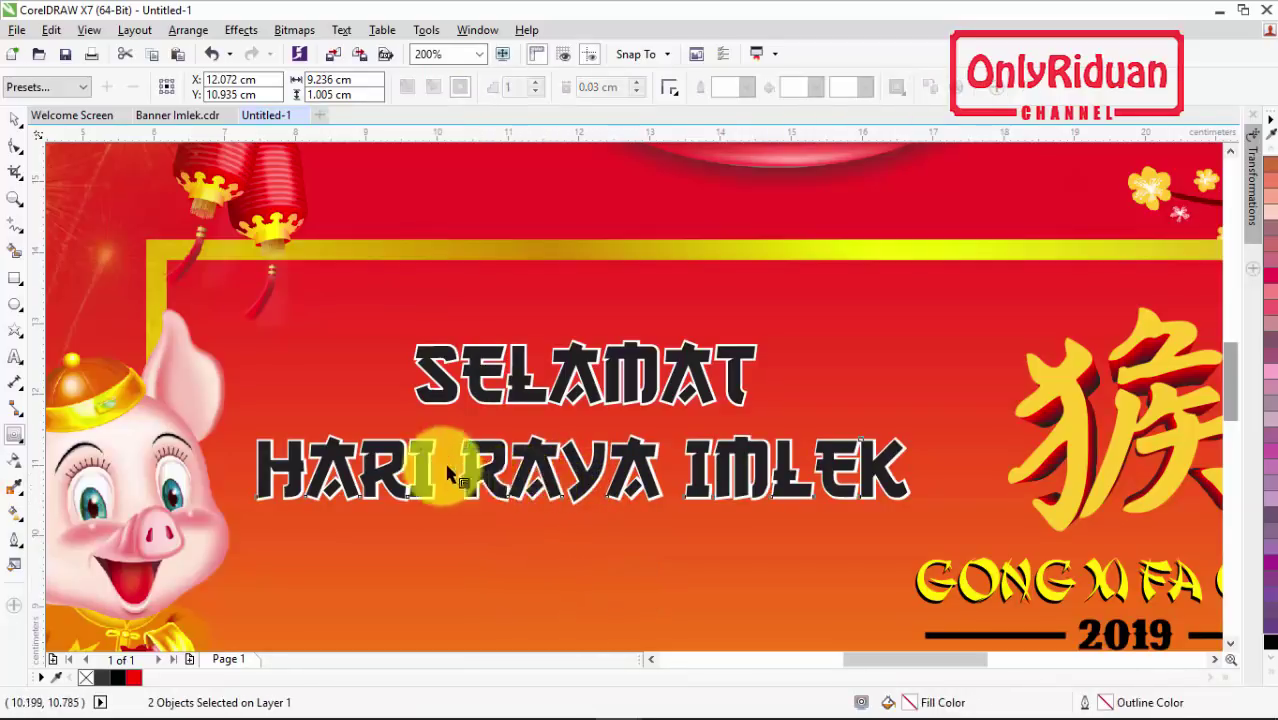
click(520, 400)
key(ctrl+k)
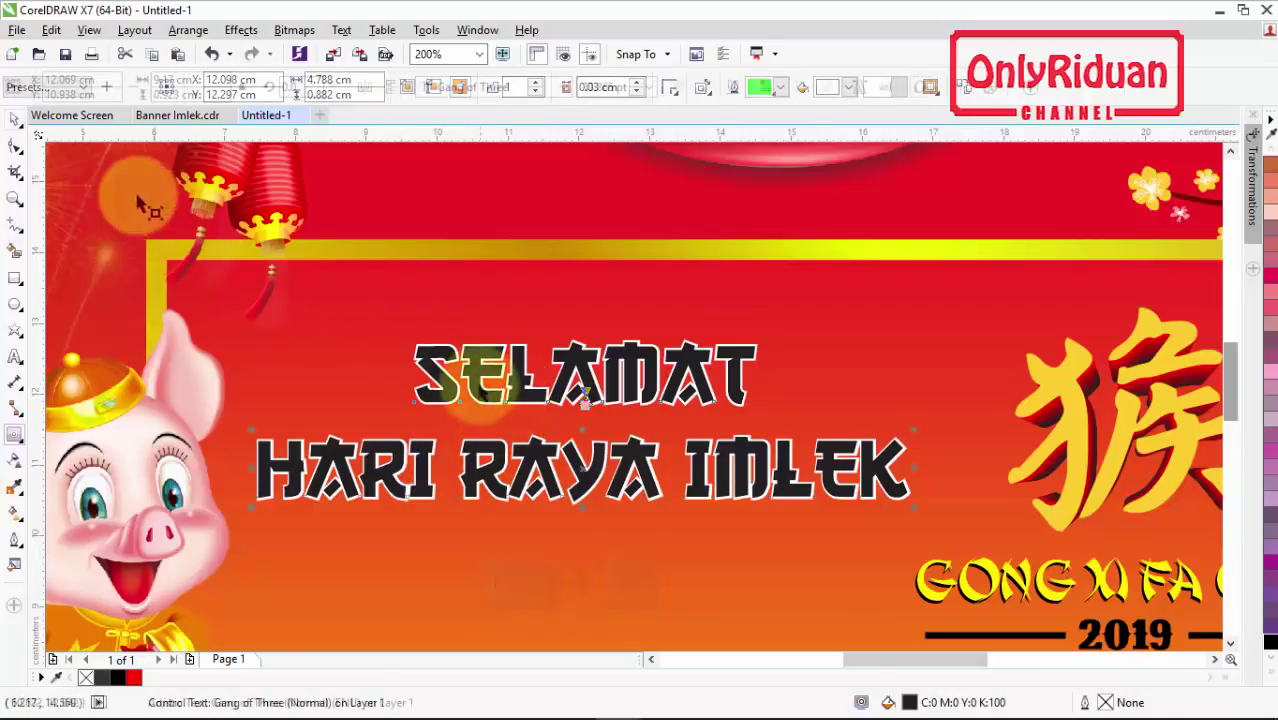
Apply a linear fountain fill to the SELAMAT text and orient it vertically from the letters' top to their bottom
click(477, 378)
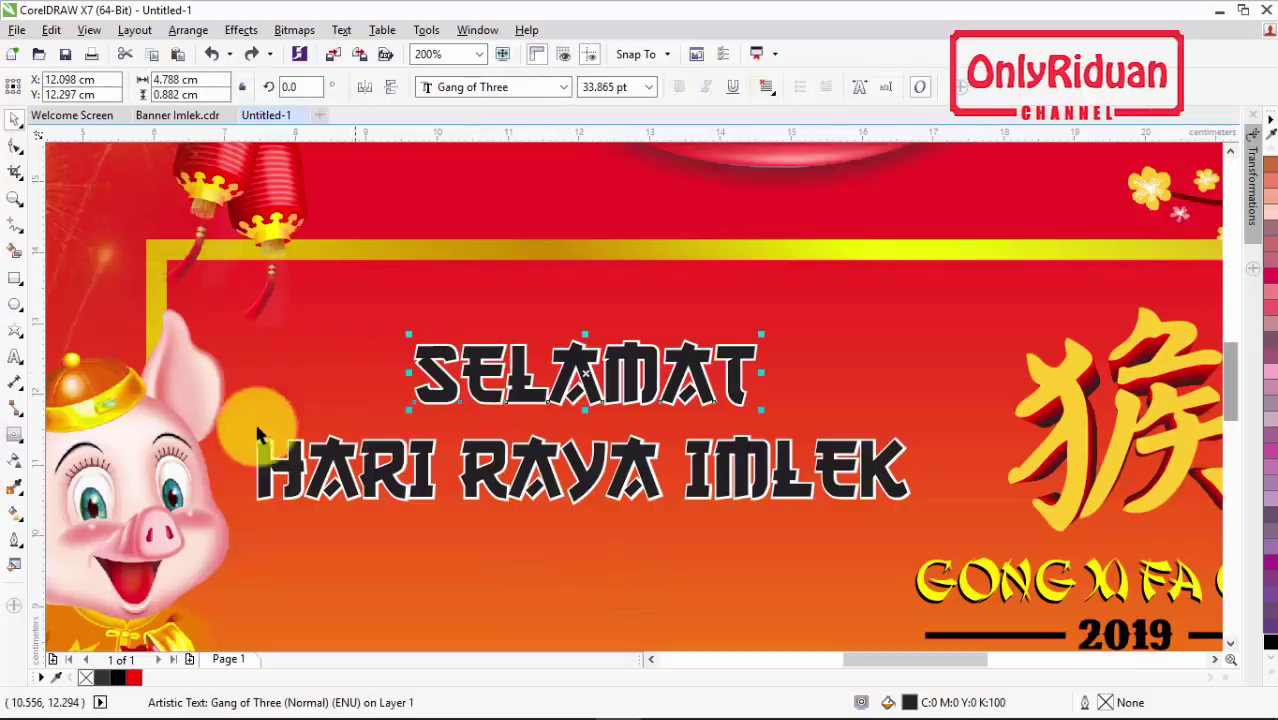
click(16, 513)
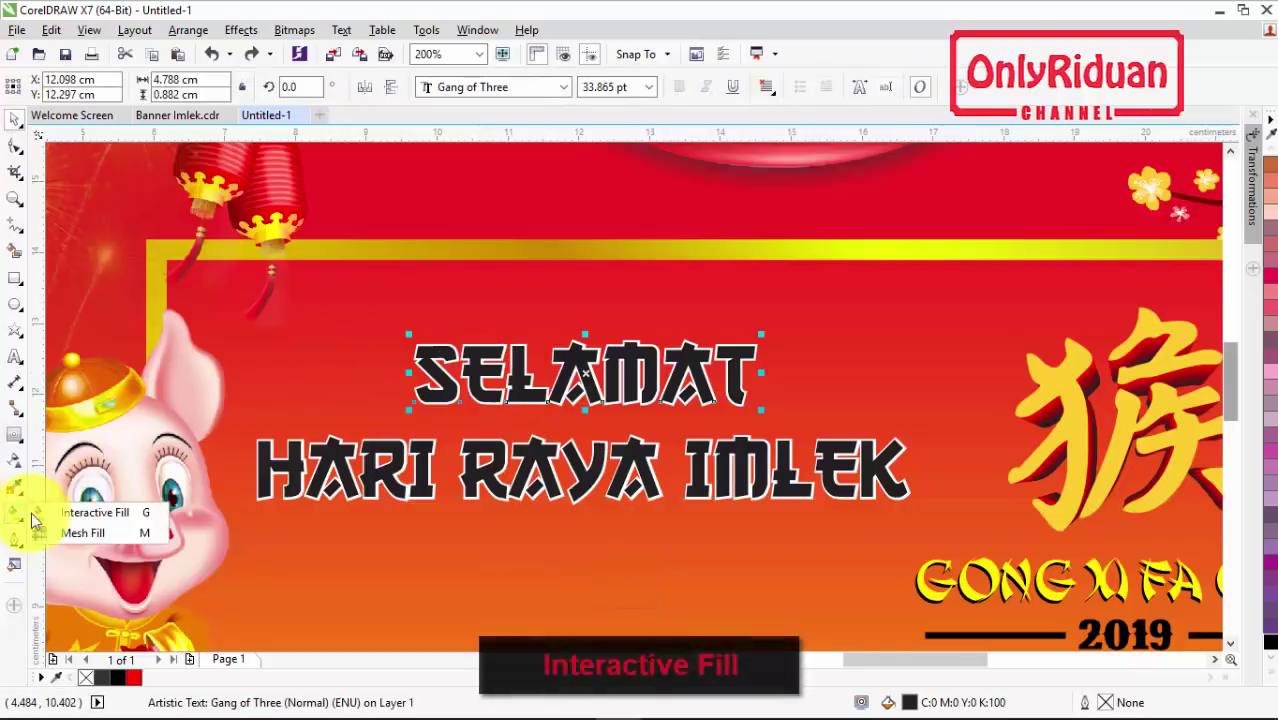
click(86, 509)
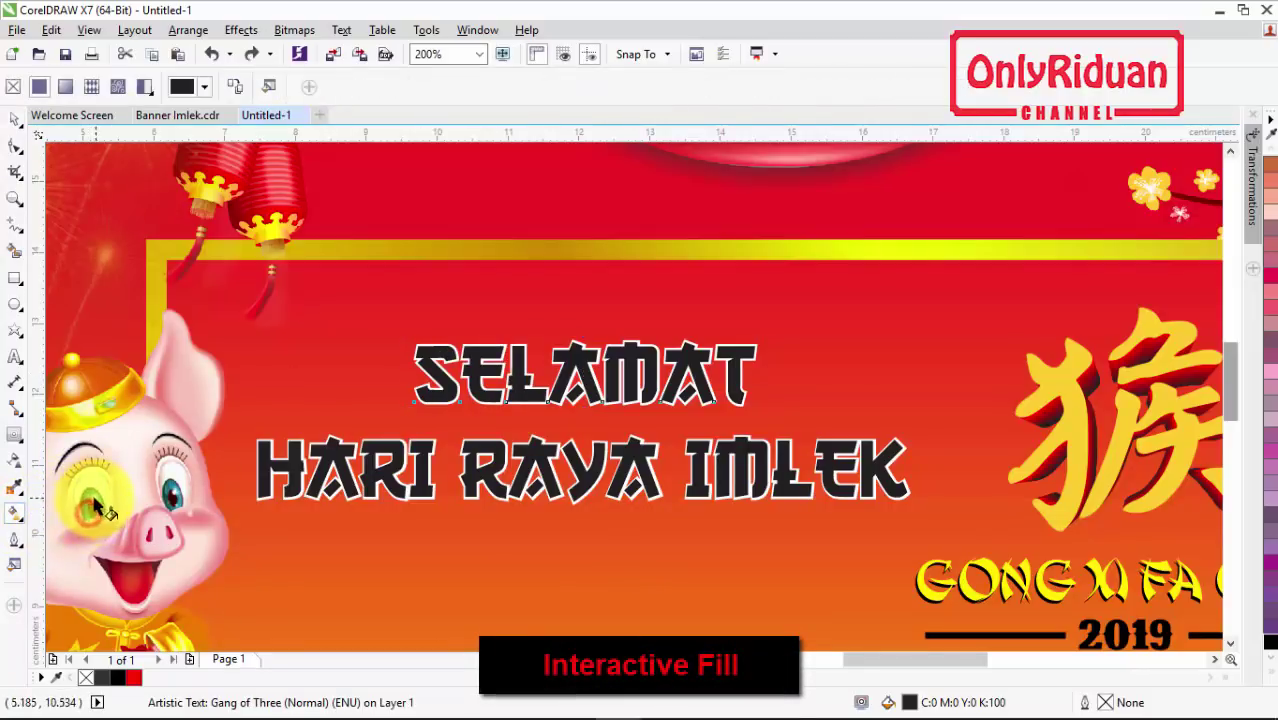
click(63, 90)
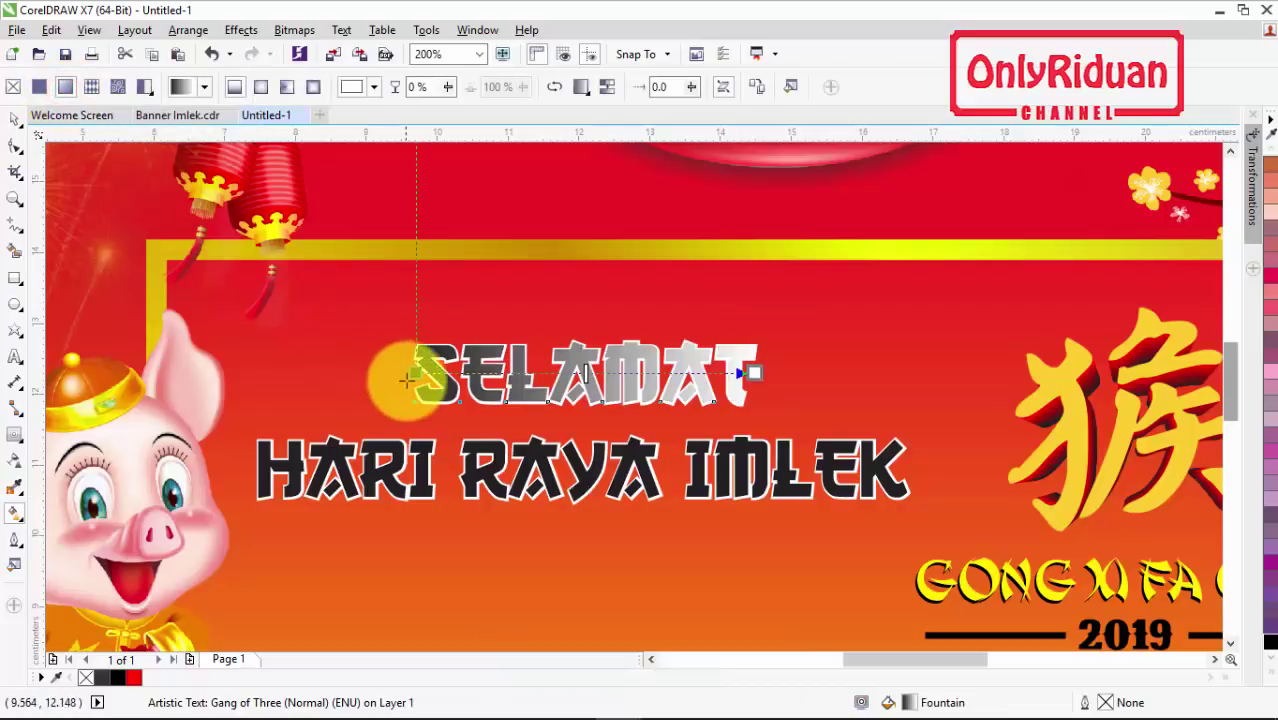
drag(414, 373, 581, 347)
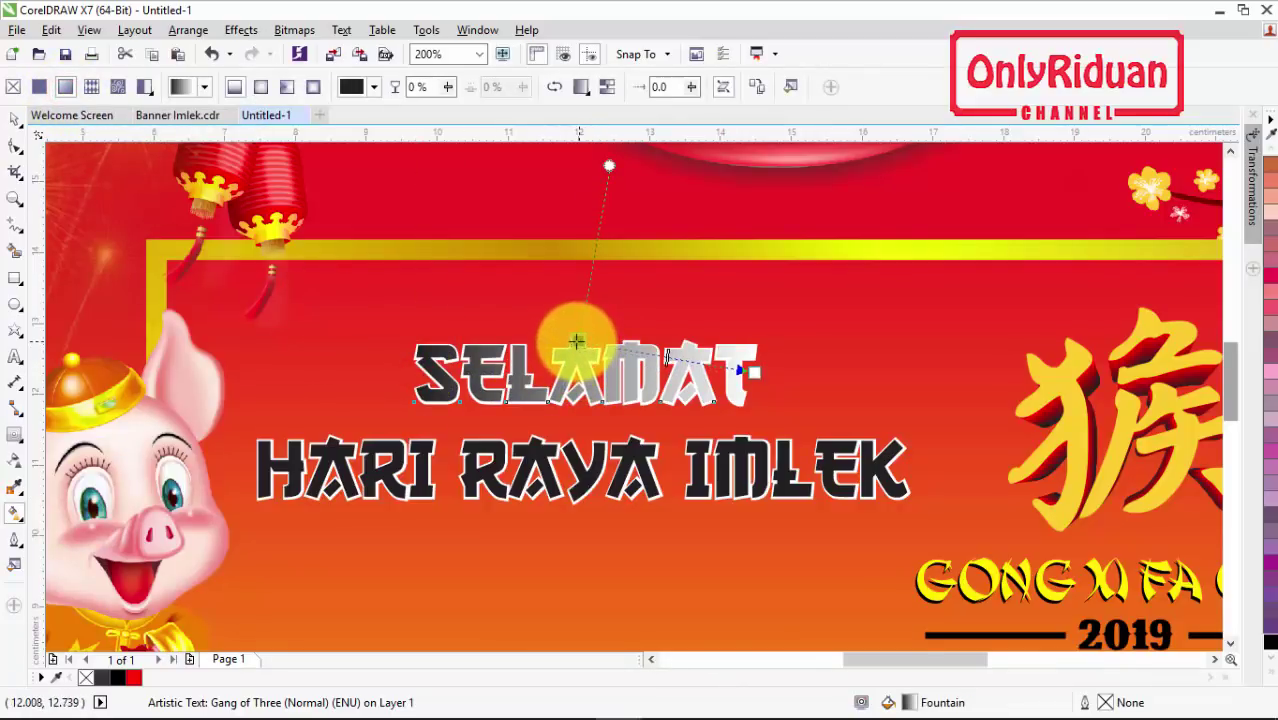
drag(597, 397, 577, 407)
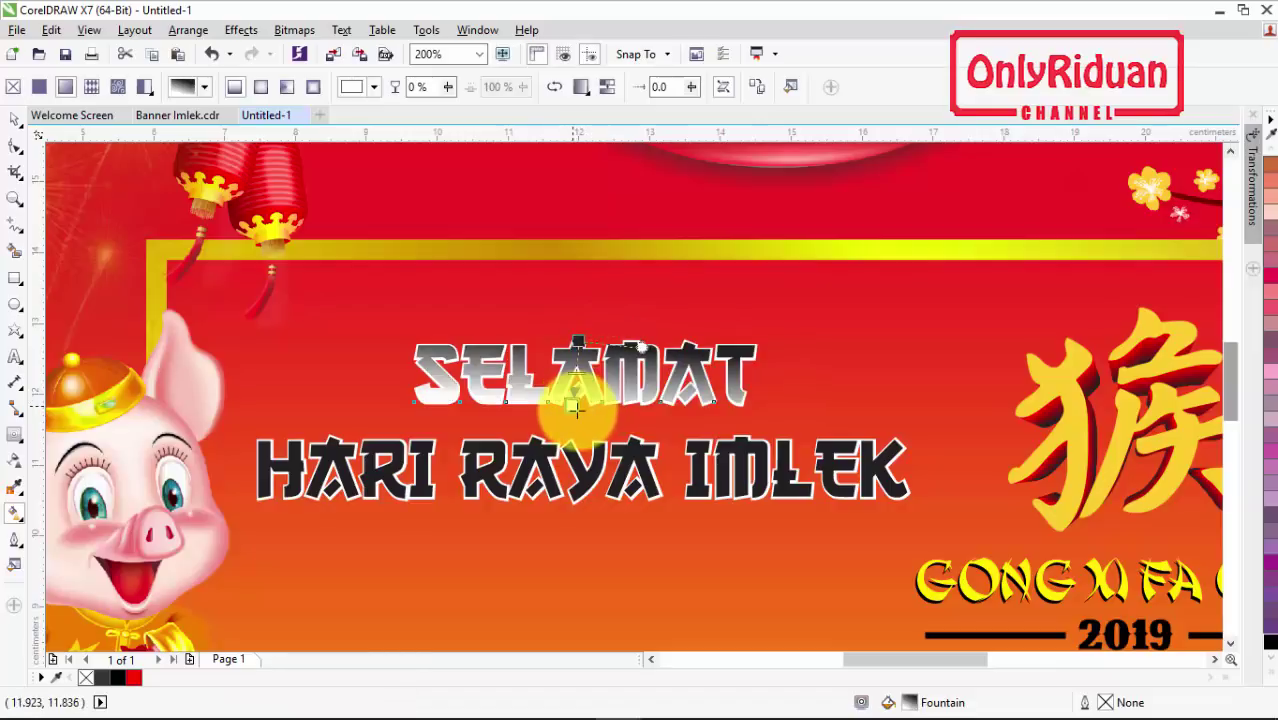
Set the lower end of SELAMAT's gradient to yellow #E9E600, sampled from the pig's hat
click(580, 410)
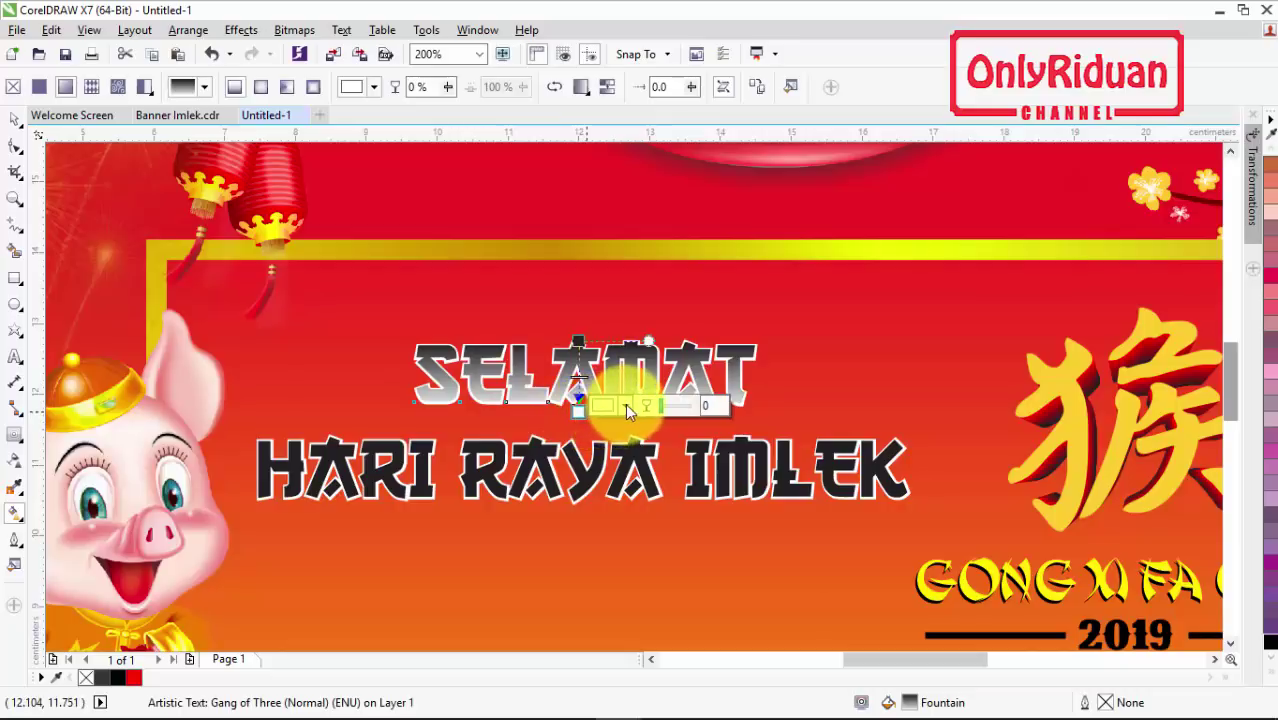
click(625, 405)
click(665, 446)
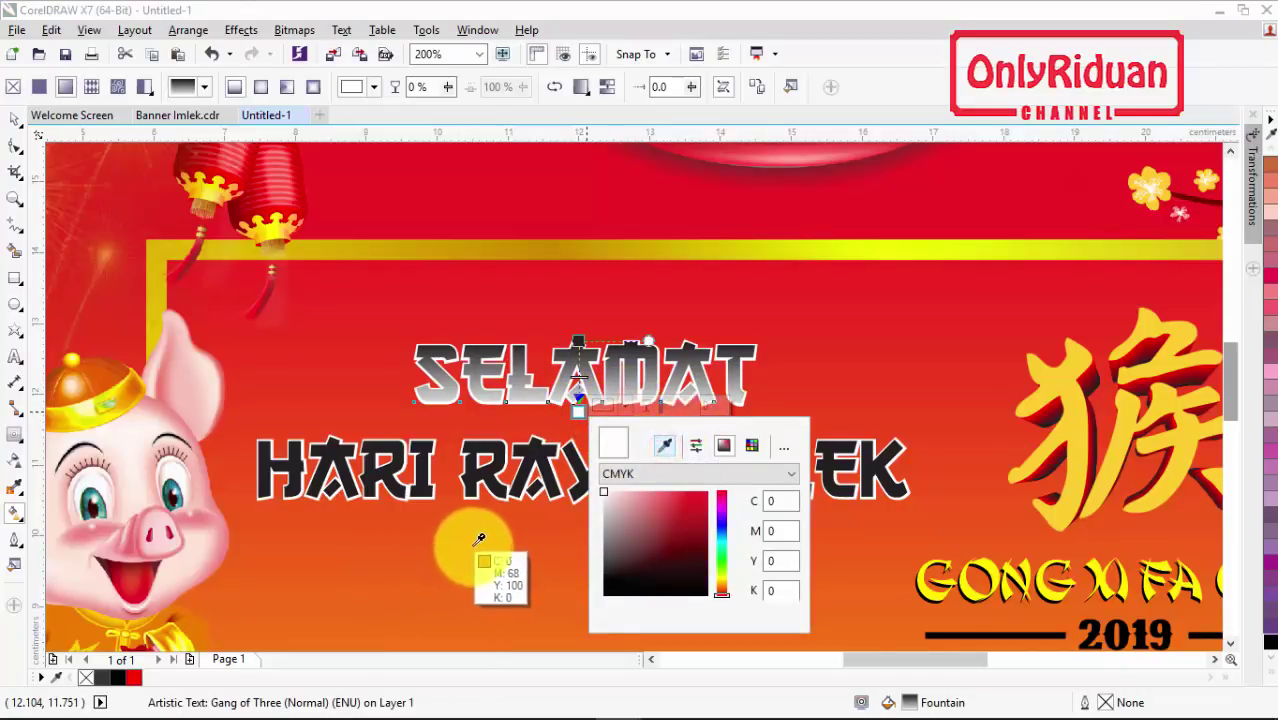
click(100, 408)
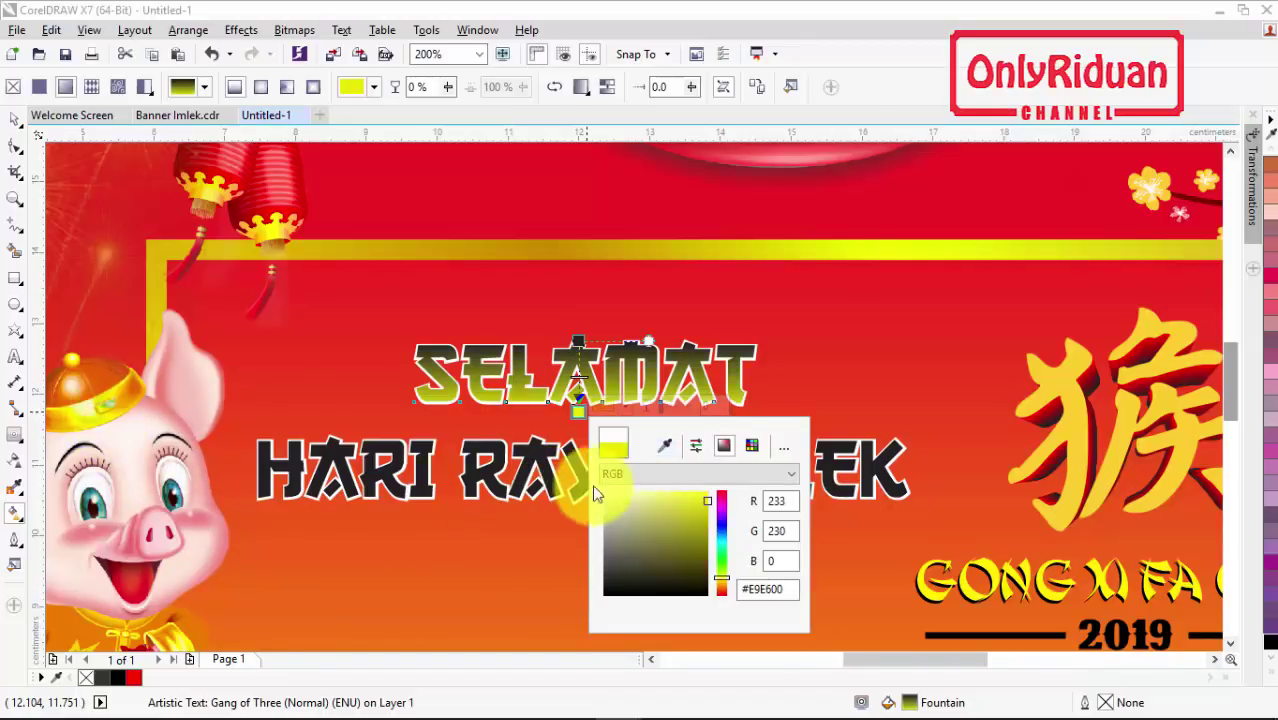
Set the upper end of SELAMAT's gradient to red, sampled from the banner background above the gold frame
click(591, 378)
click(582, 340)
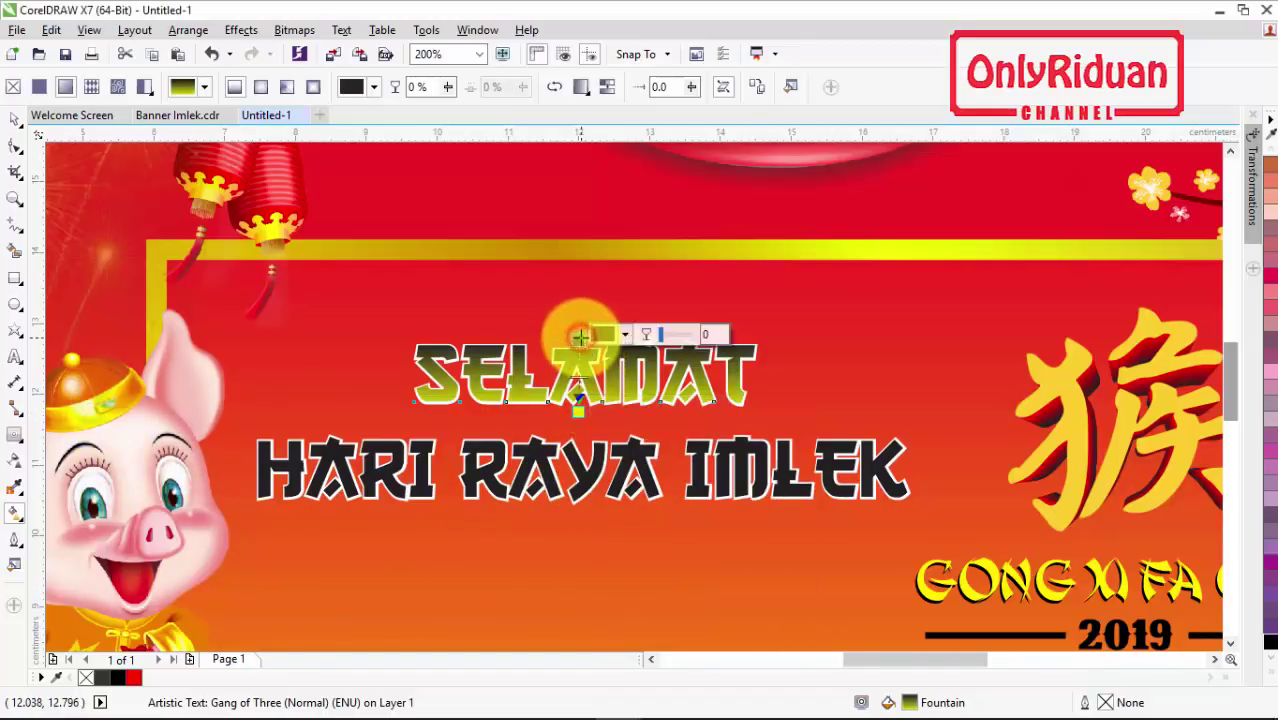
click(626, 334)
click(665, 374)
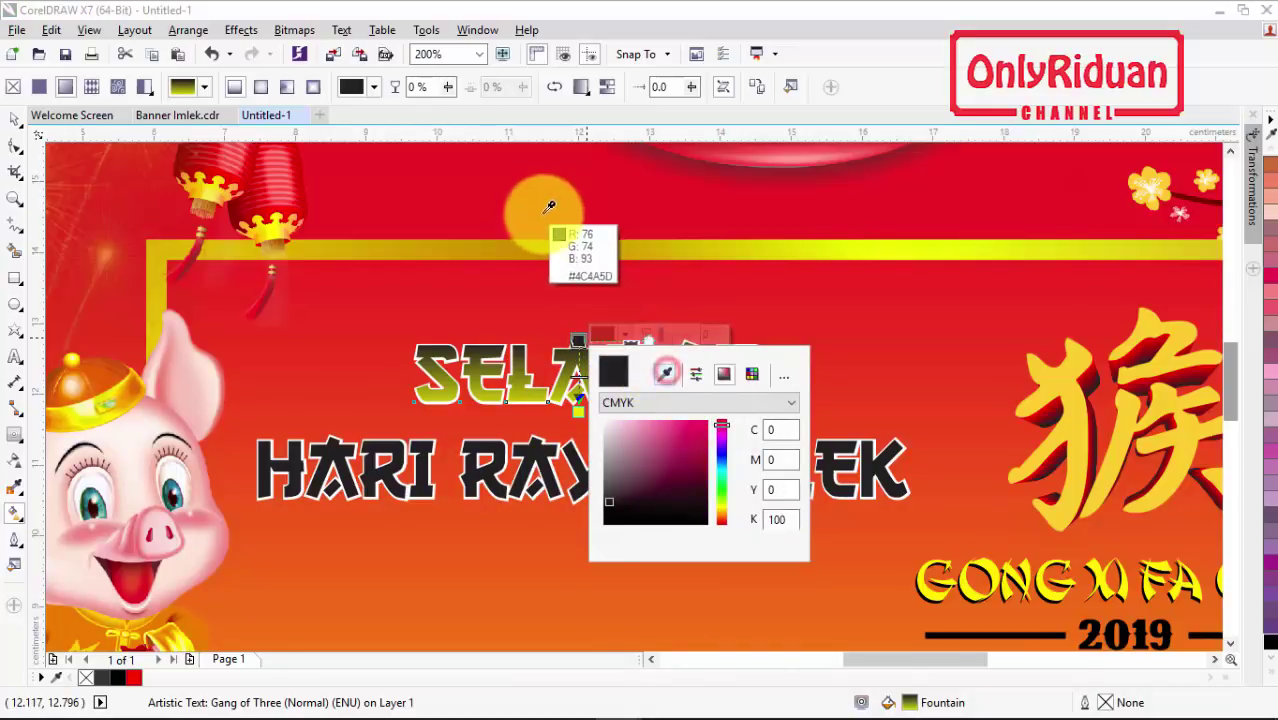
click(548, 206)
click(14, 119)
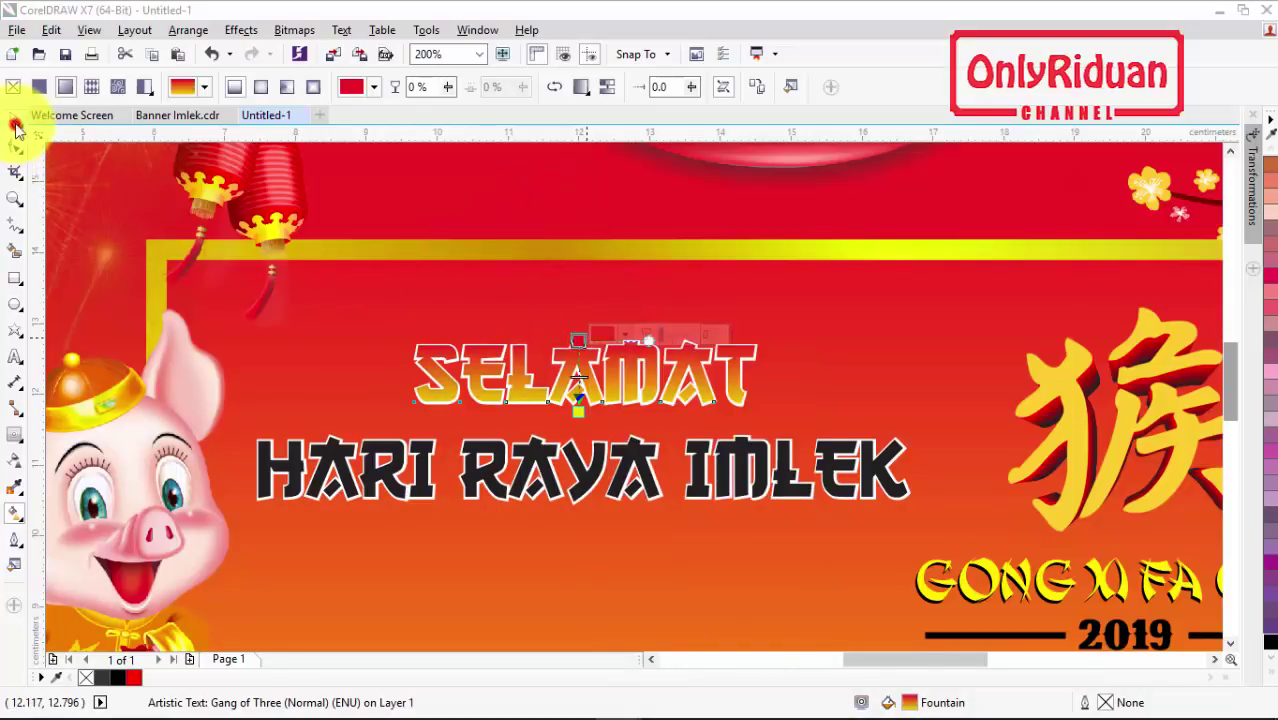
Fill the separated contour behind SELAMAT with black (C100 M100 Y100 K100)
click(505, 462)
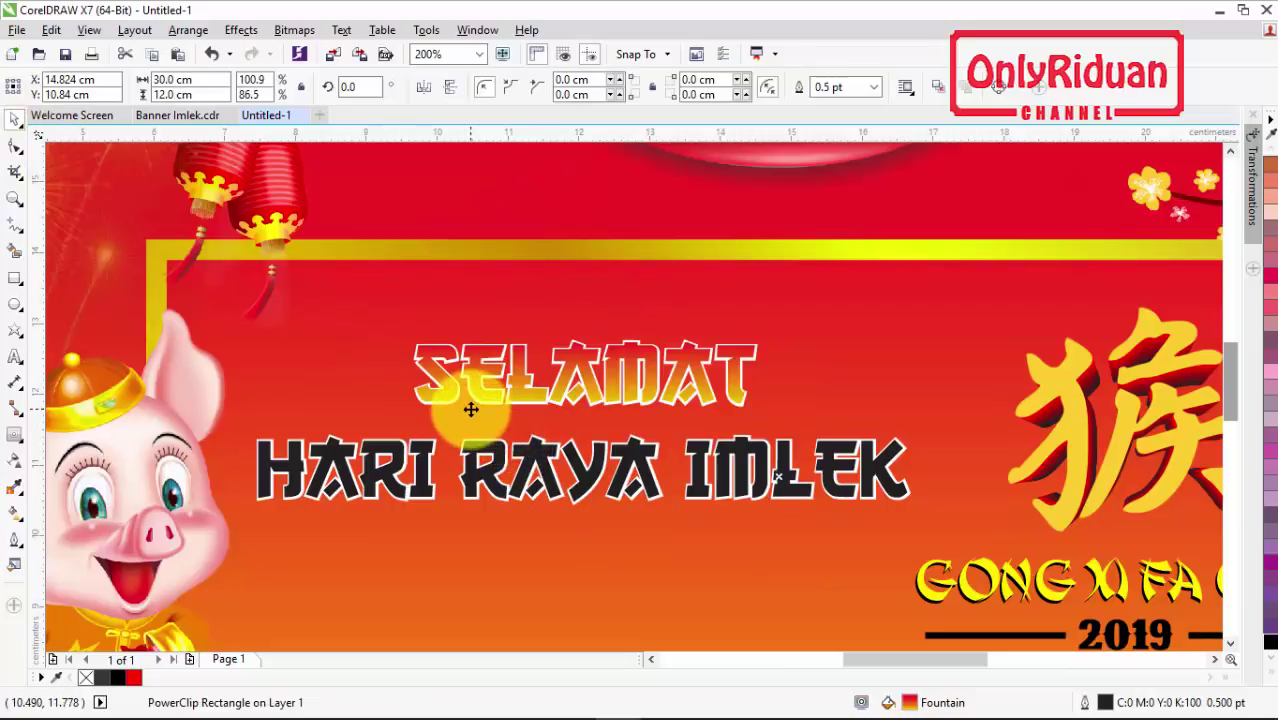
scroll(470, 408, up, 2)
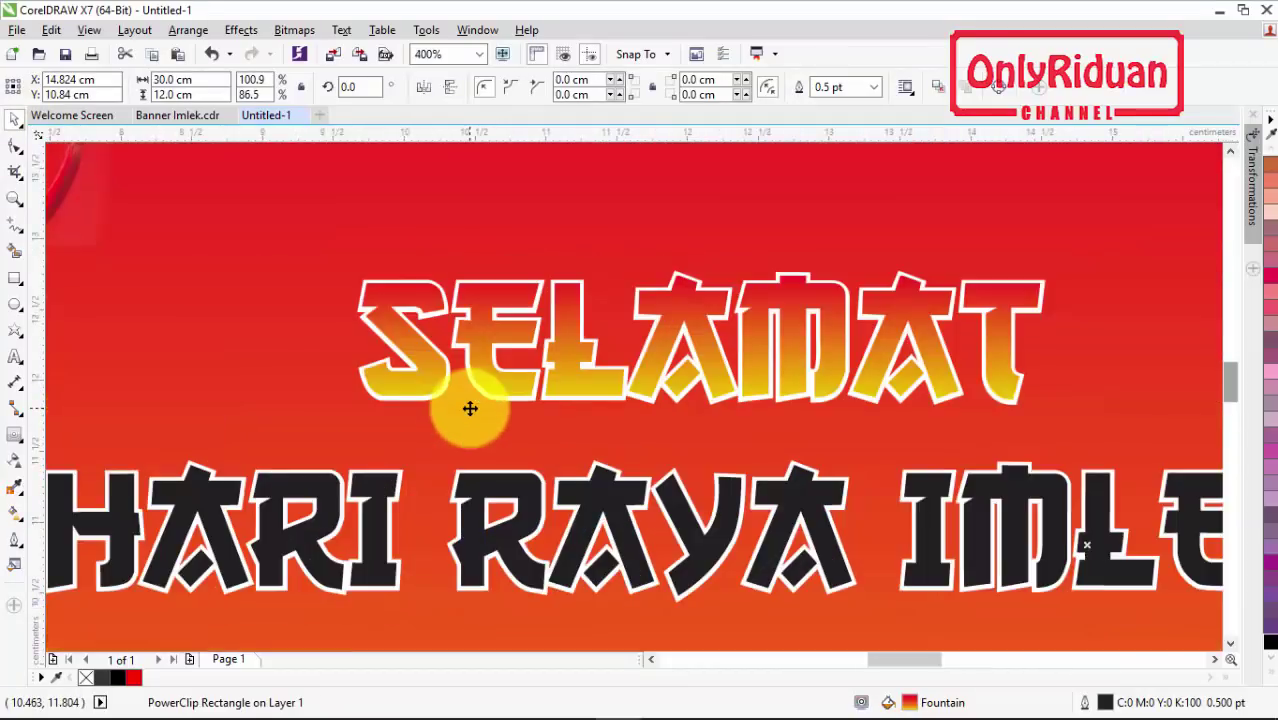
click(480, 398)
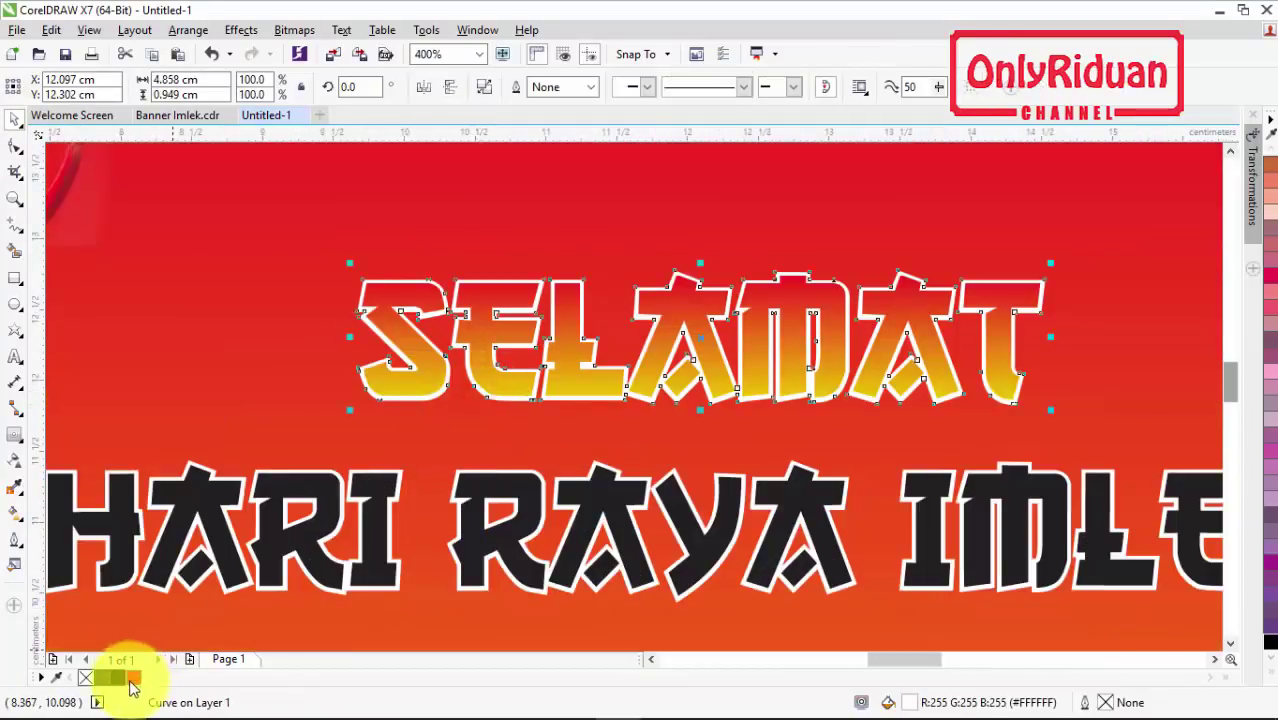
right_click(118, 678)
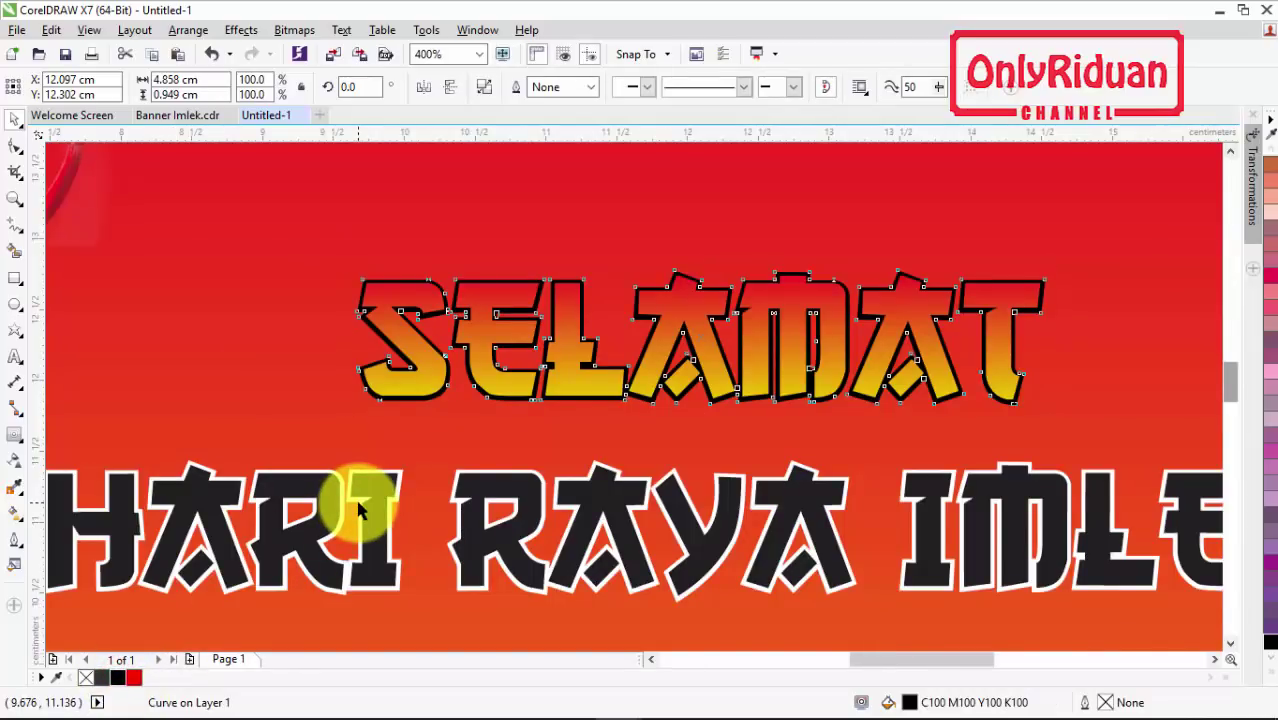
scroll(360, 510, down, 1)
click(525, 455)
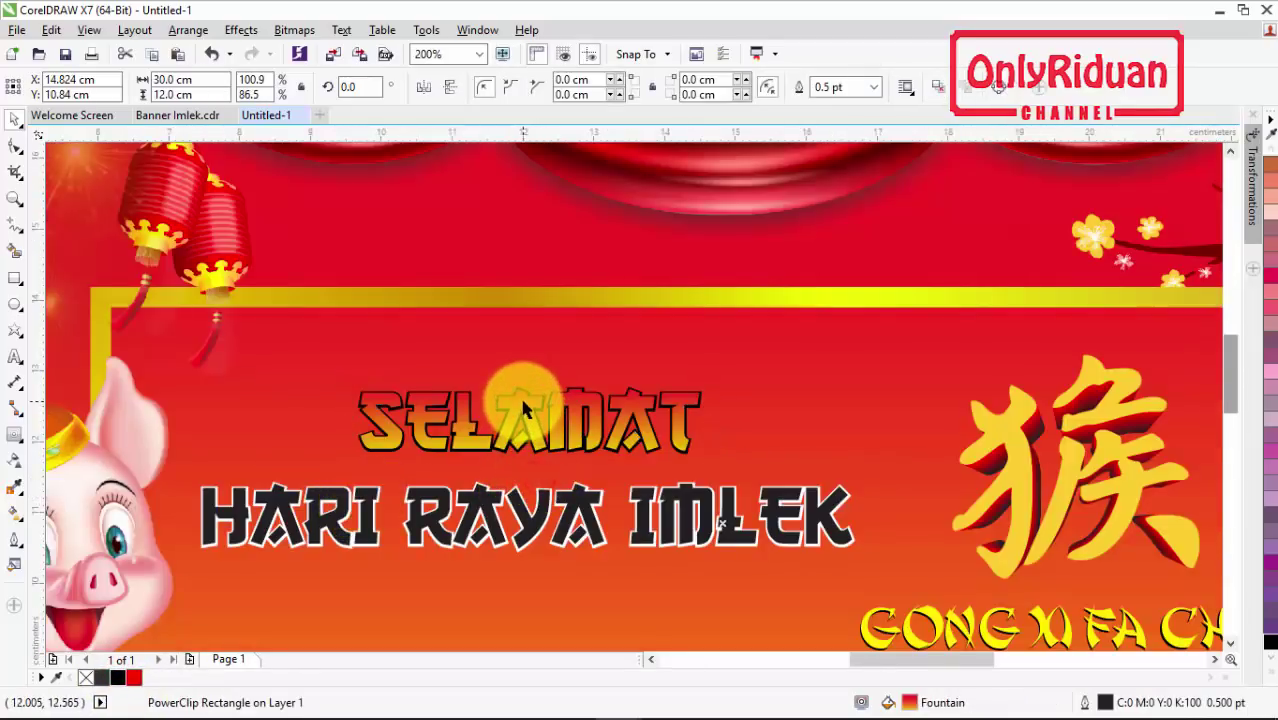
Shift the SELAMAT text up about 0.04 cm from its black contour and give it a black hairline outline
click(522, 408)
scroll(528, 408, up, 1)
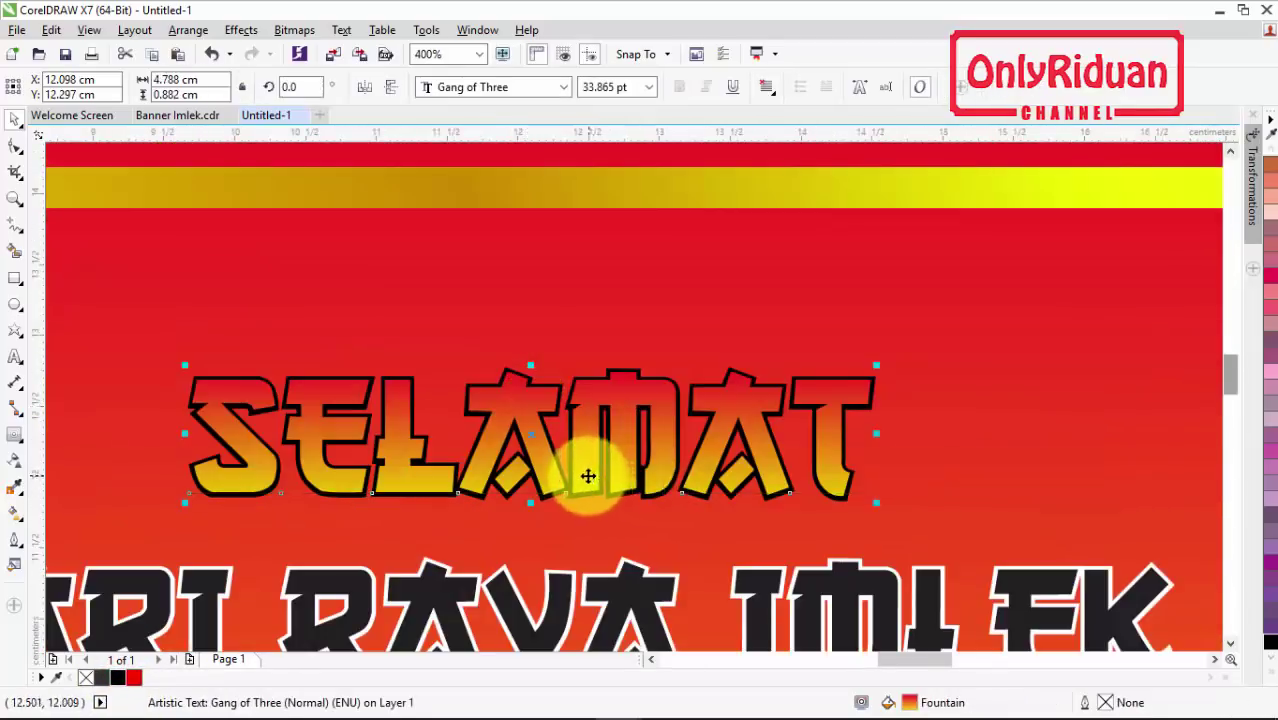
drag(579, 474, 572, 472)
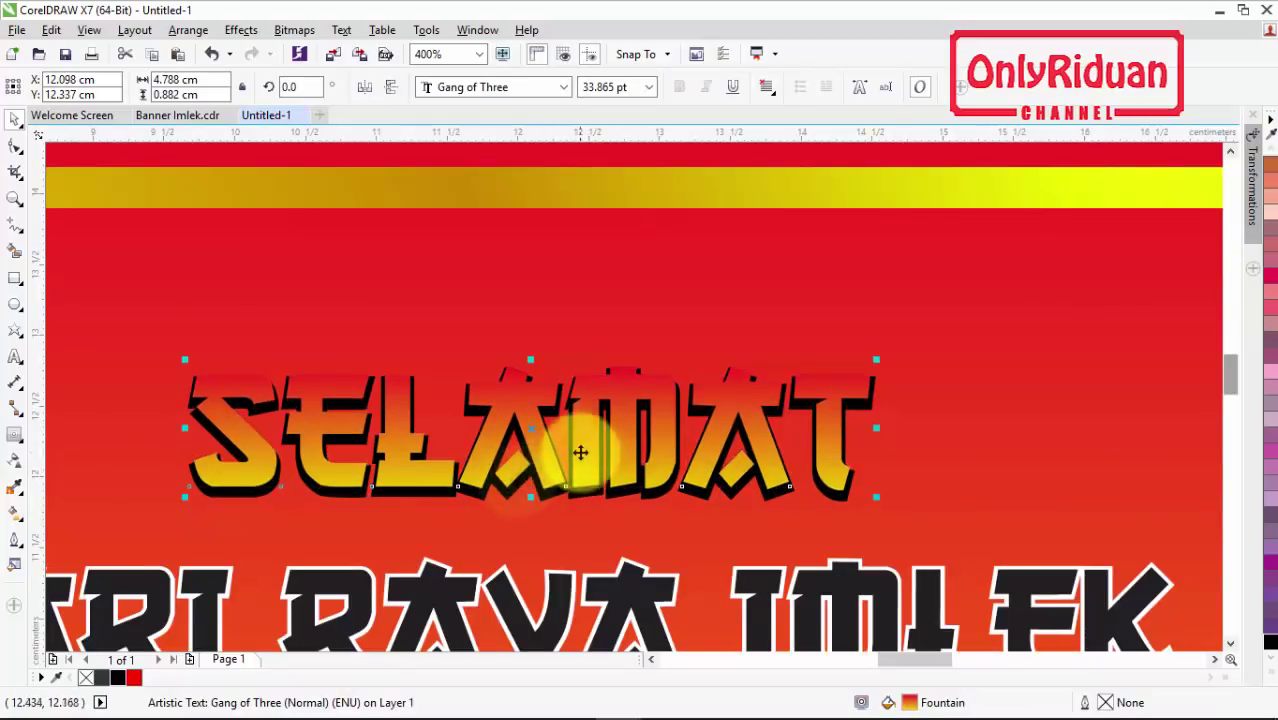
right_click(118, 679)
scroll(372, 480, down, 2)
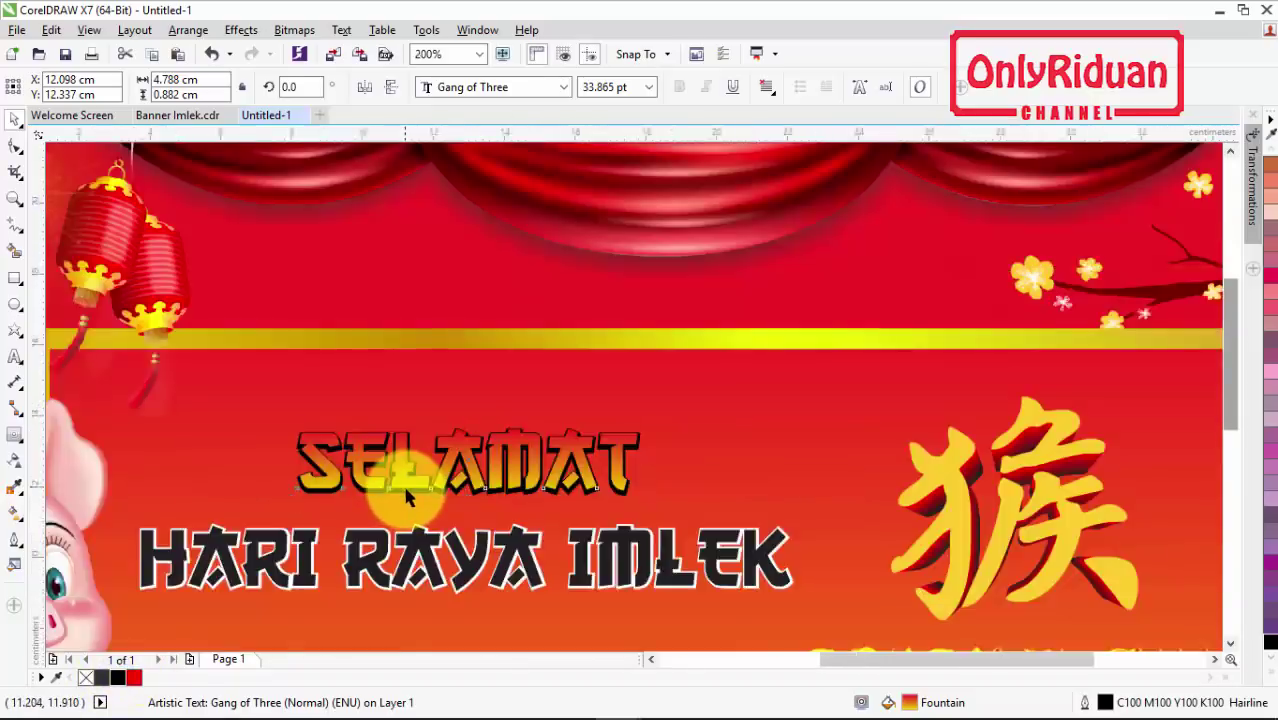
Copy the outline pen, outline color and fill properties from the SELAMAT text to the HARI RAYA IMLEK text
scroll(419, 545, up, 2)
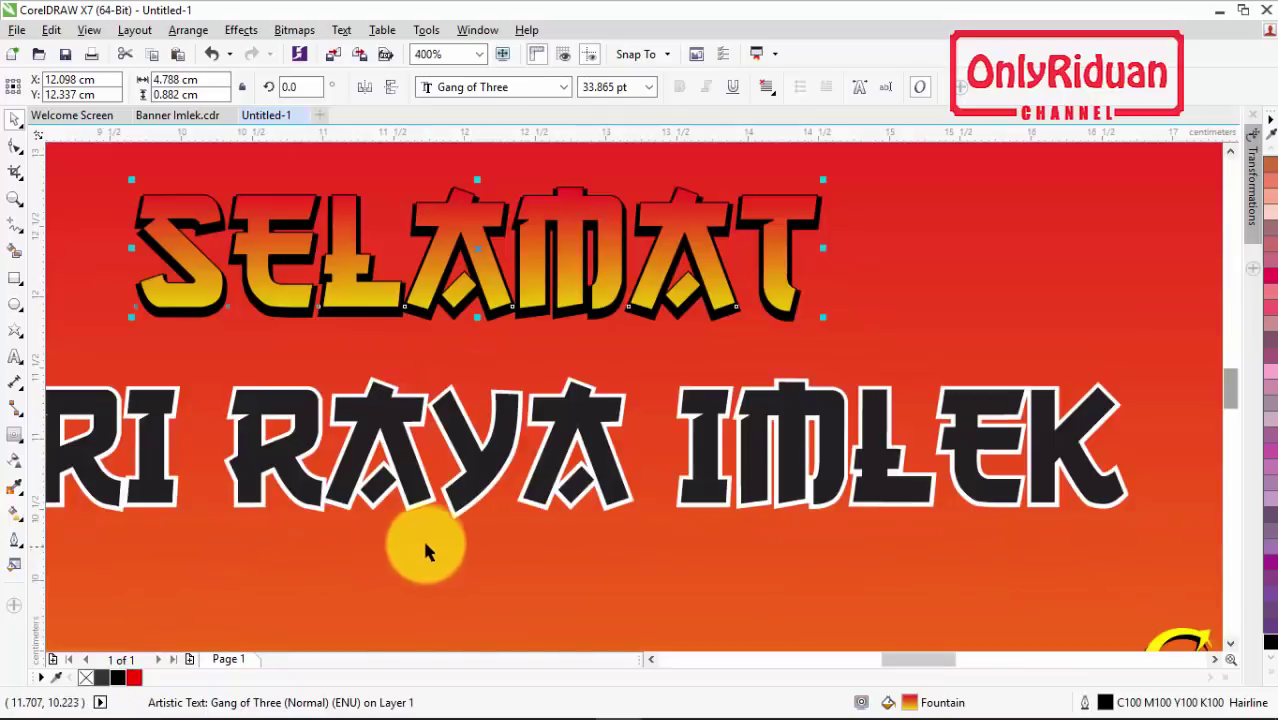
click(462, 450)
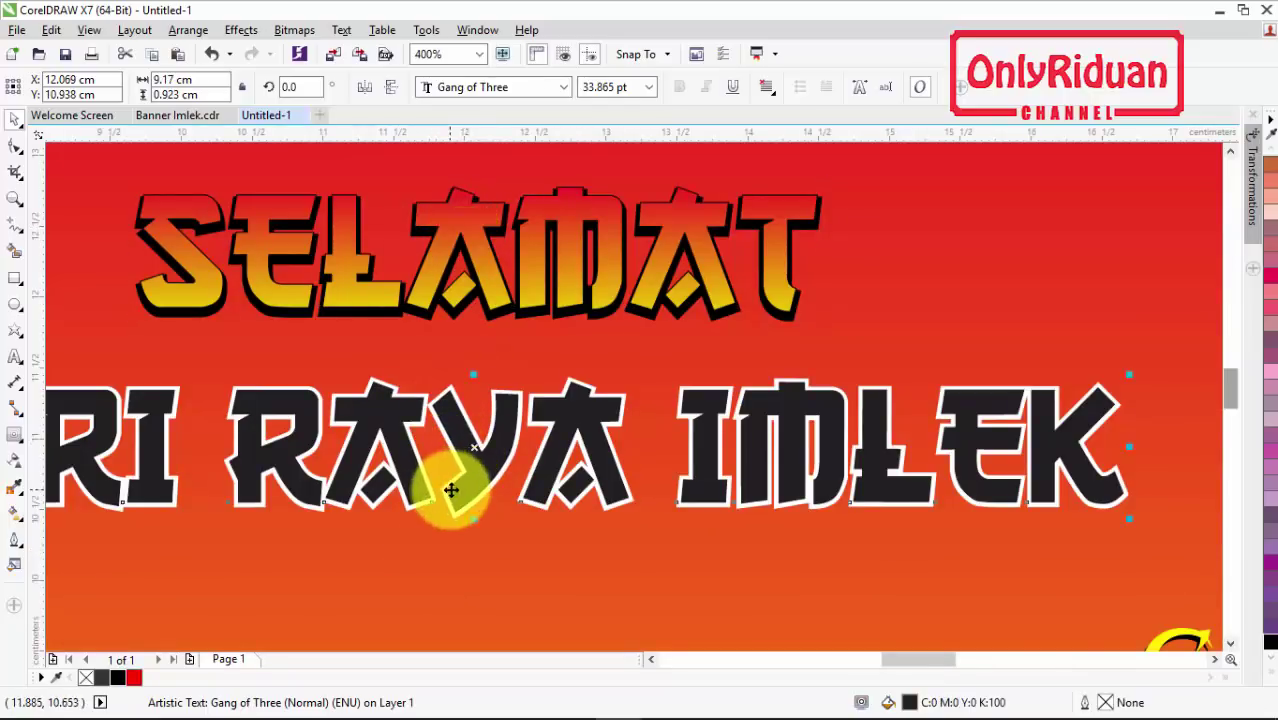
click(510, 547)
click(471, 465)
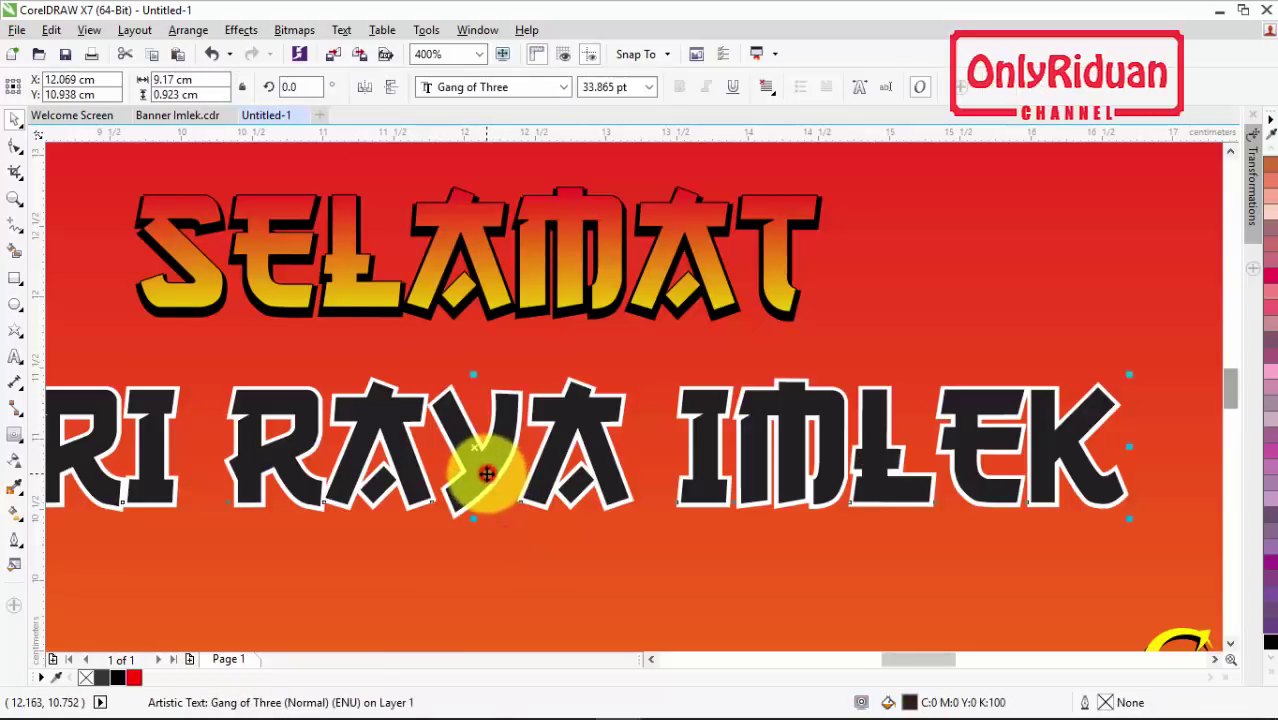
click(52, 30)
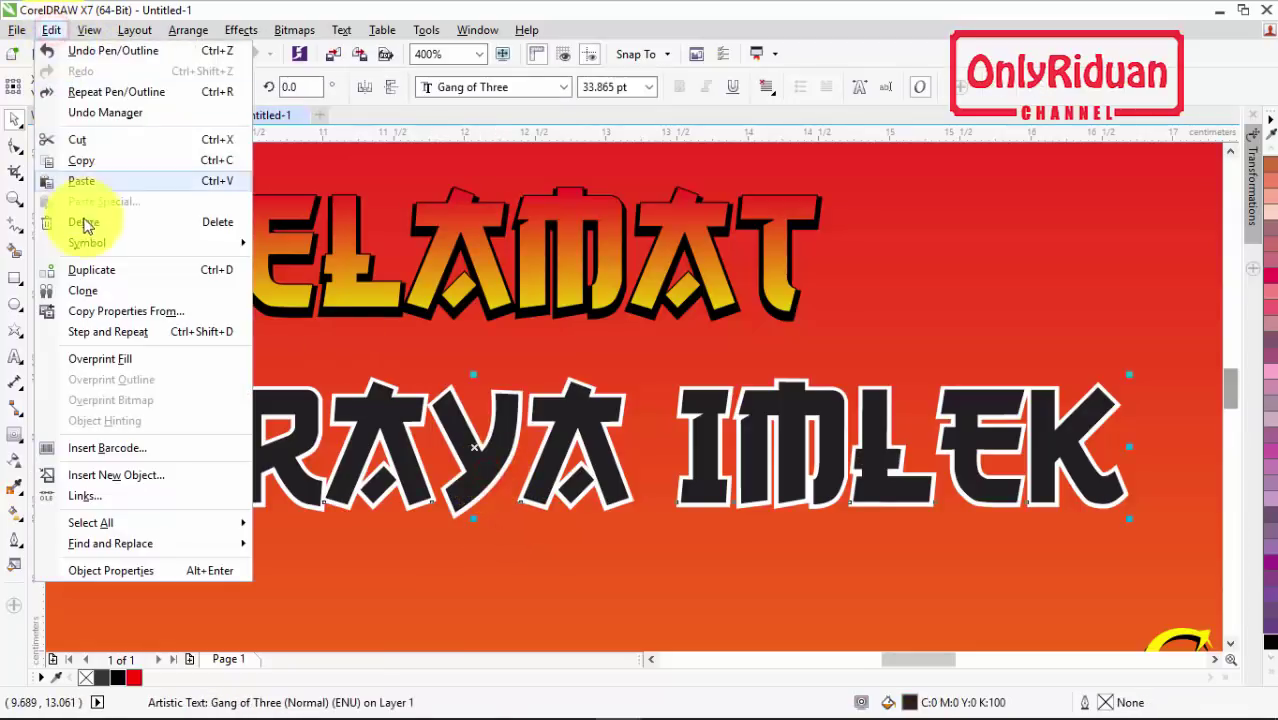
click(116, 313)
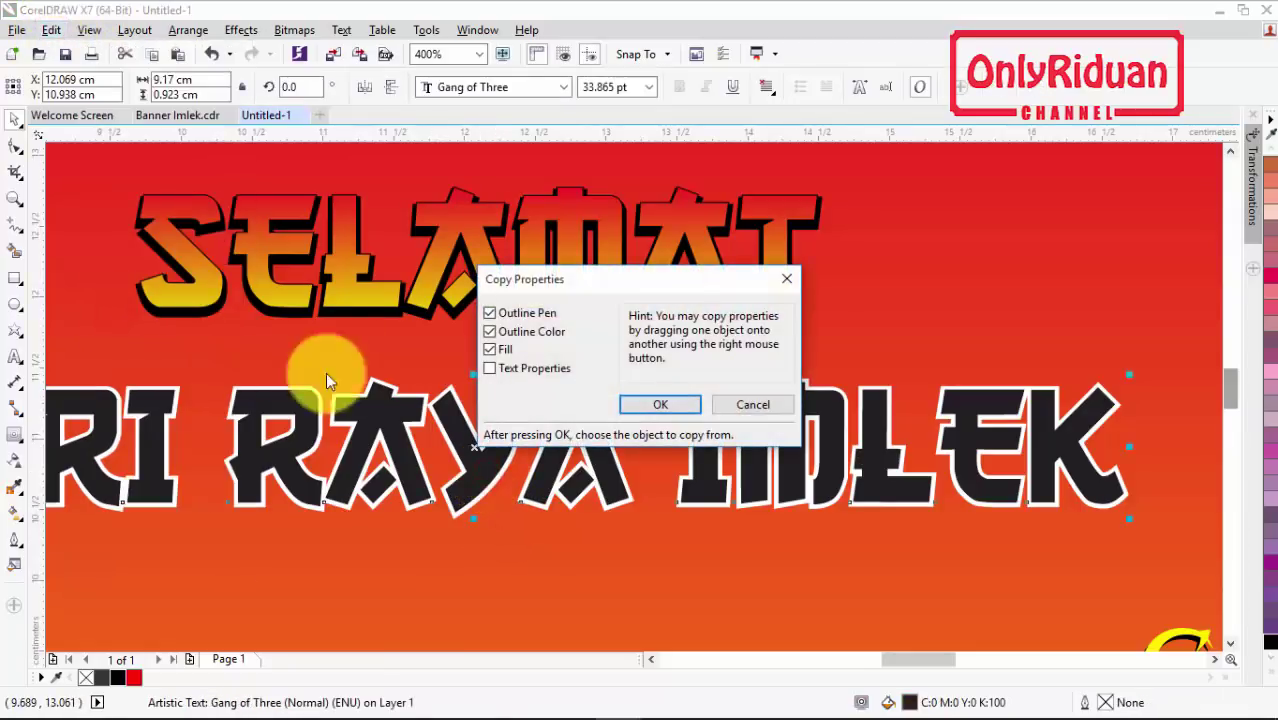
click(489, 349)
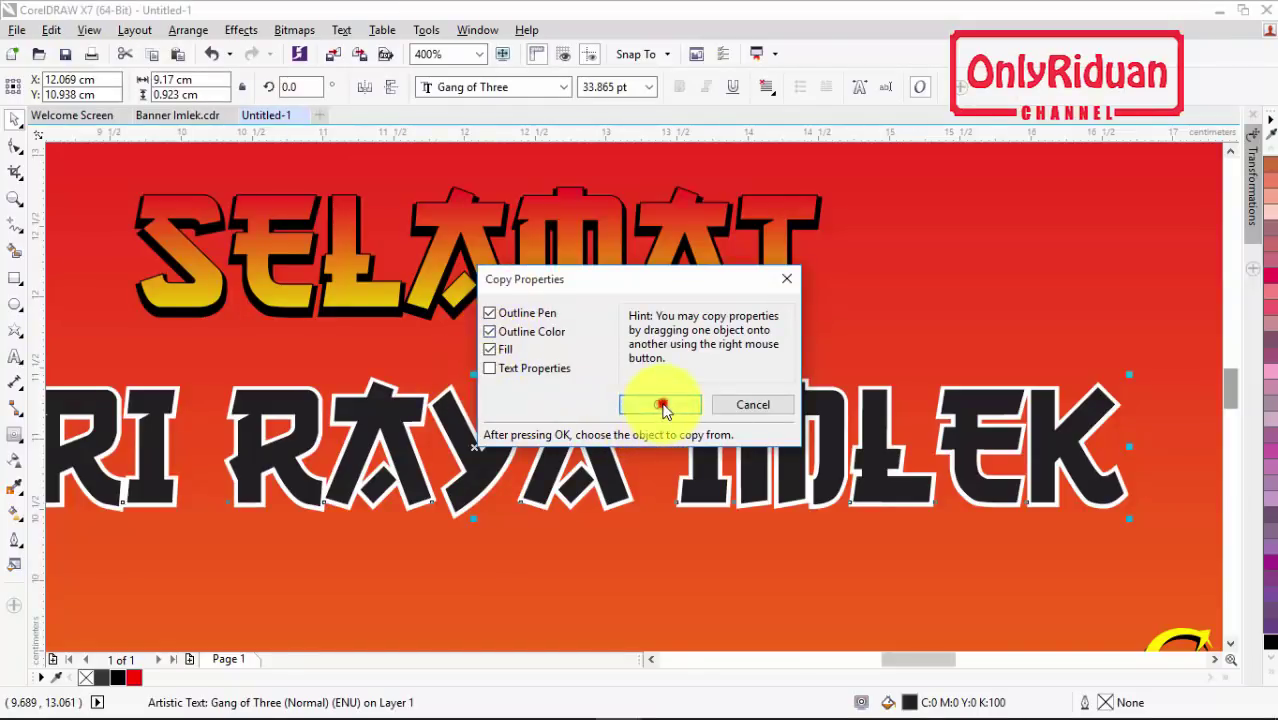
click(662, 405)
click(462, 226)
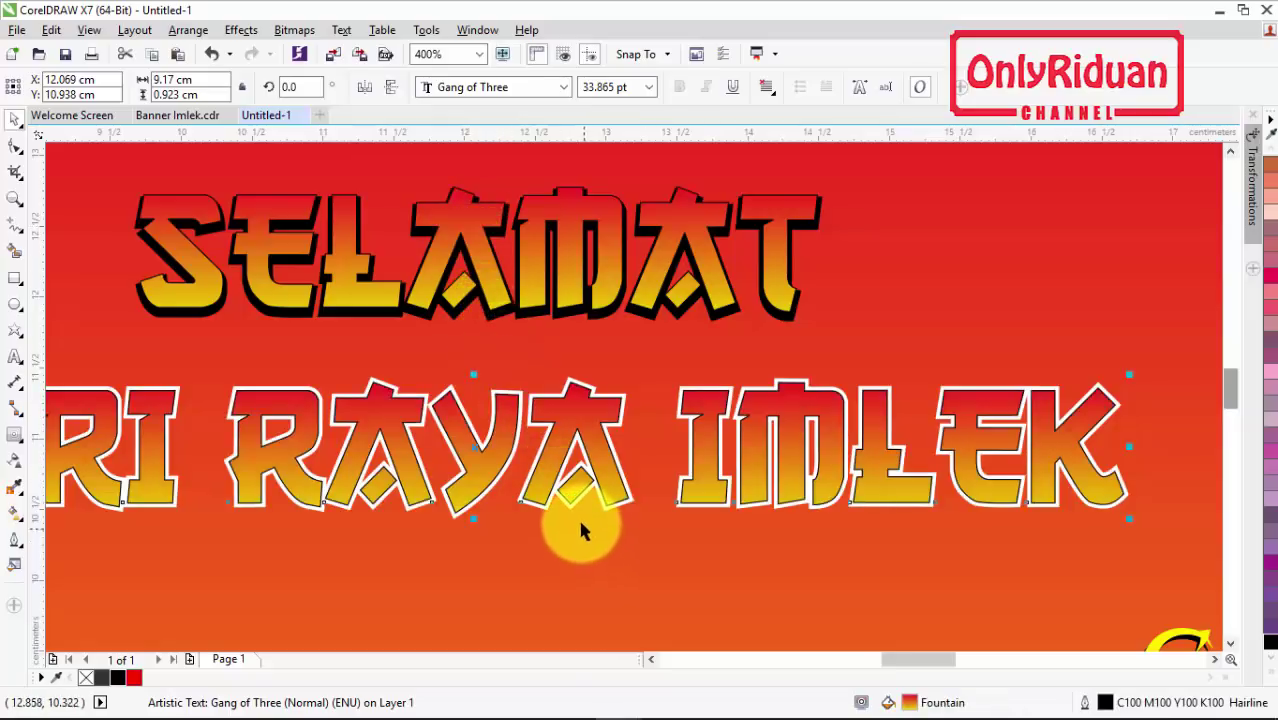
Fill the separated contour behind HARI RAYA IMLEK with black
key(ctrl+q)
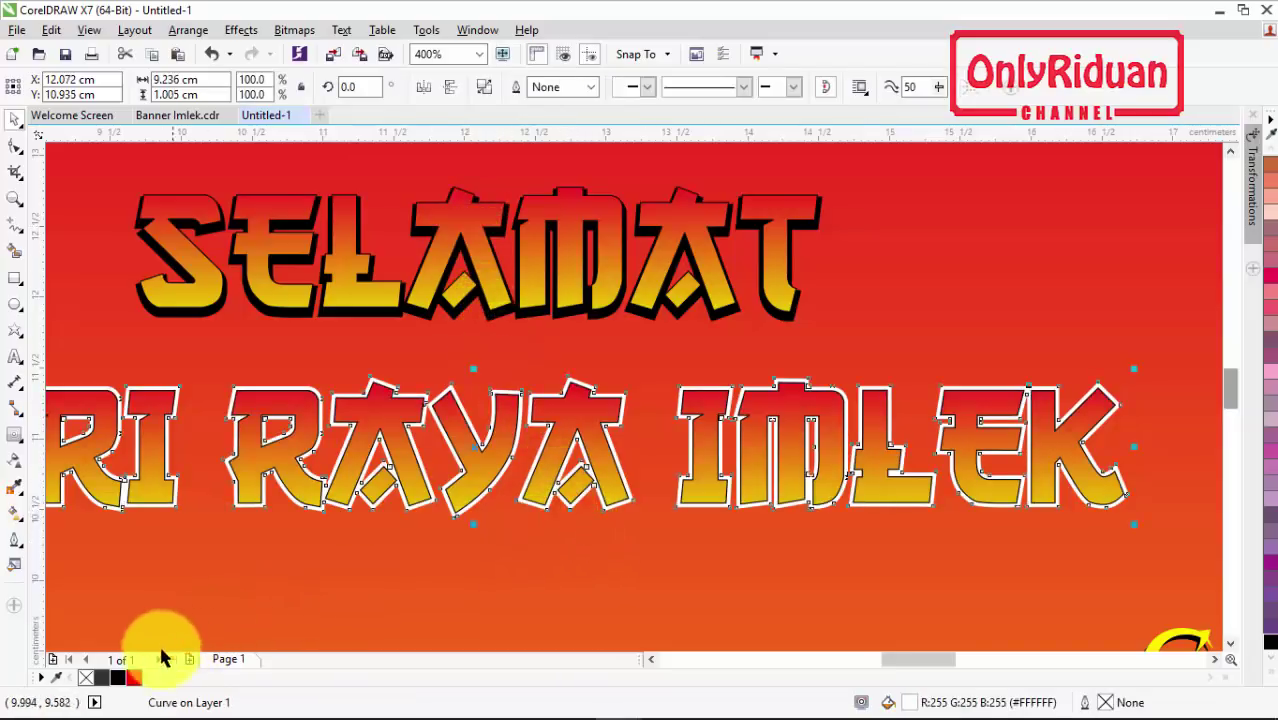
right_click(117, 678)
click(407, 587)
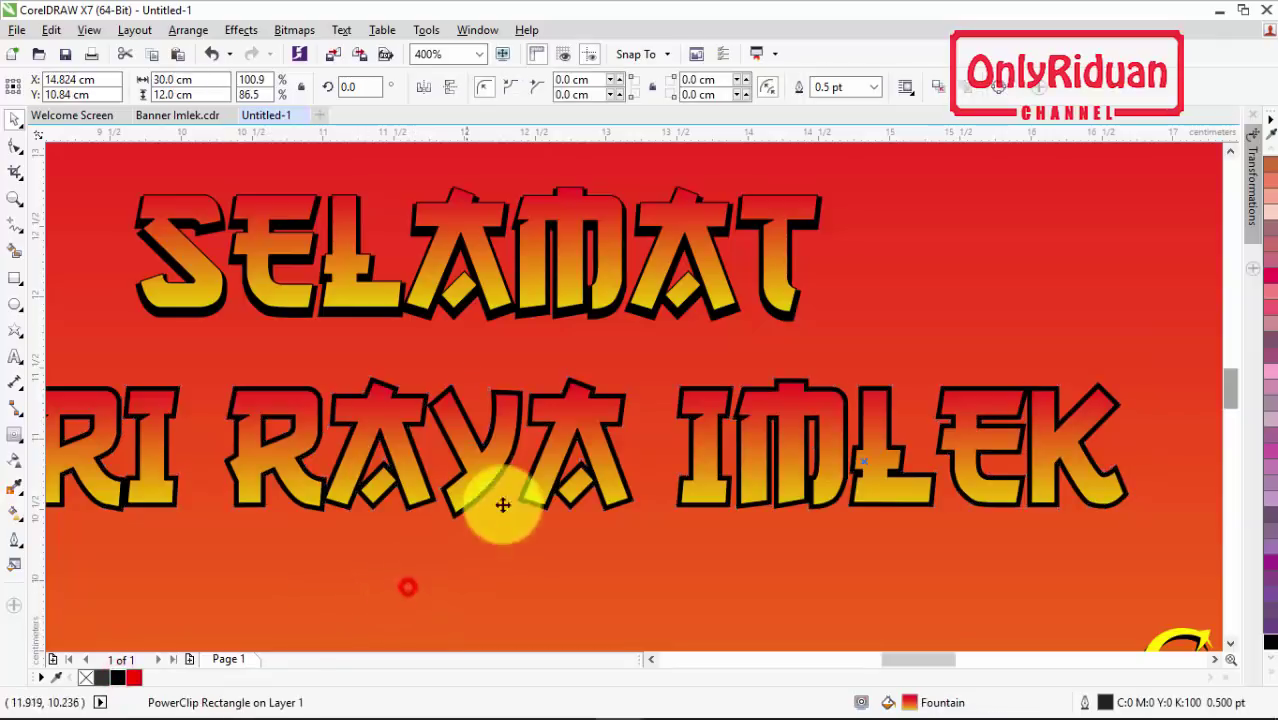
Shift the HARI RAYA IMLEK text up 0.07 cm from its black contour
click(581, 414)
key(Up)
key(Up)
key(Up)
key(Up)
key(Up)
key(Up)
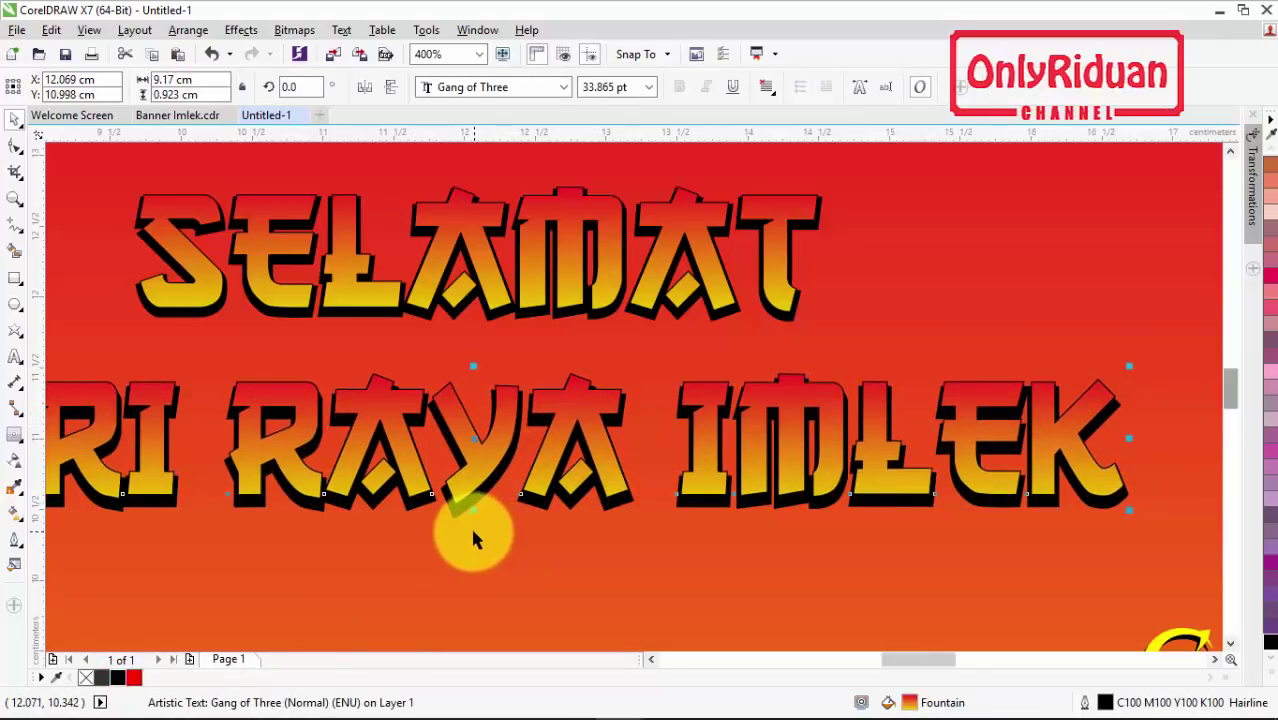
key(Up)
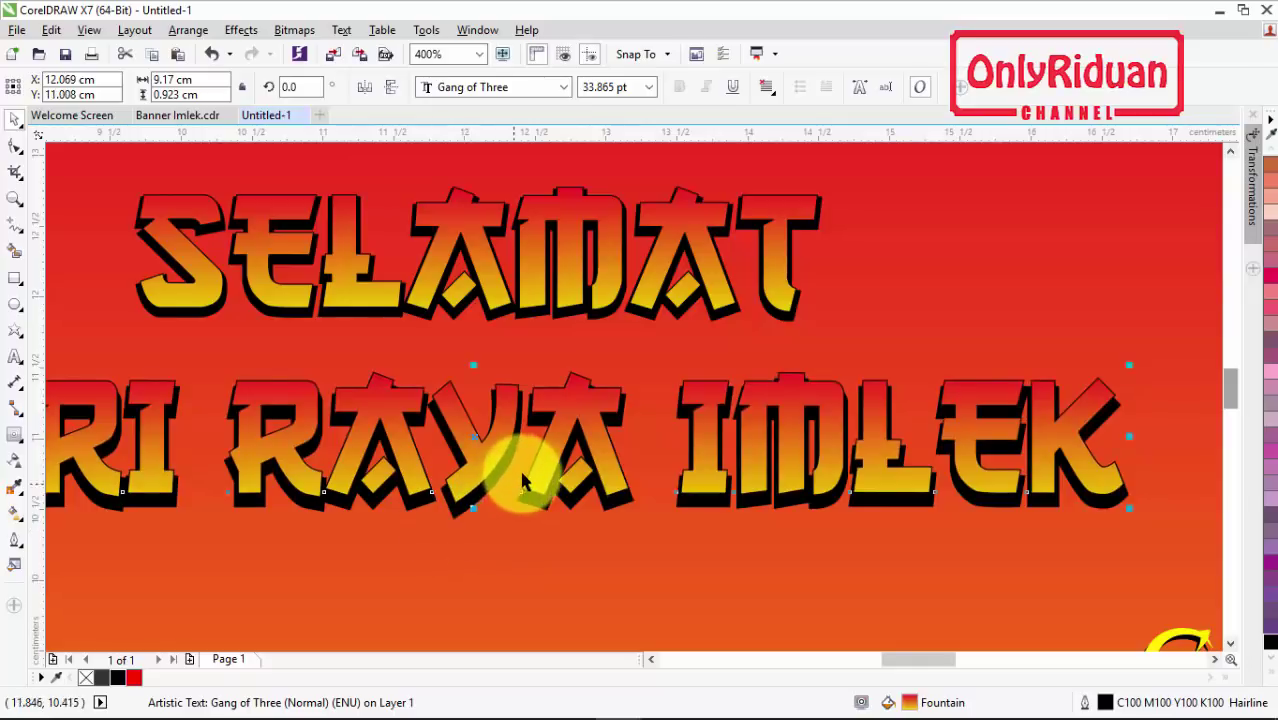
Import kisspng-gong-xi-fa-cai-fu from the Imlek folder and place it about 2.3 cm wide over the middle of the gold frame's upper edge
scroll(527, 478, down, 3)
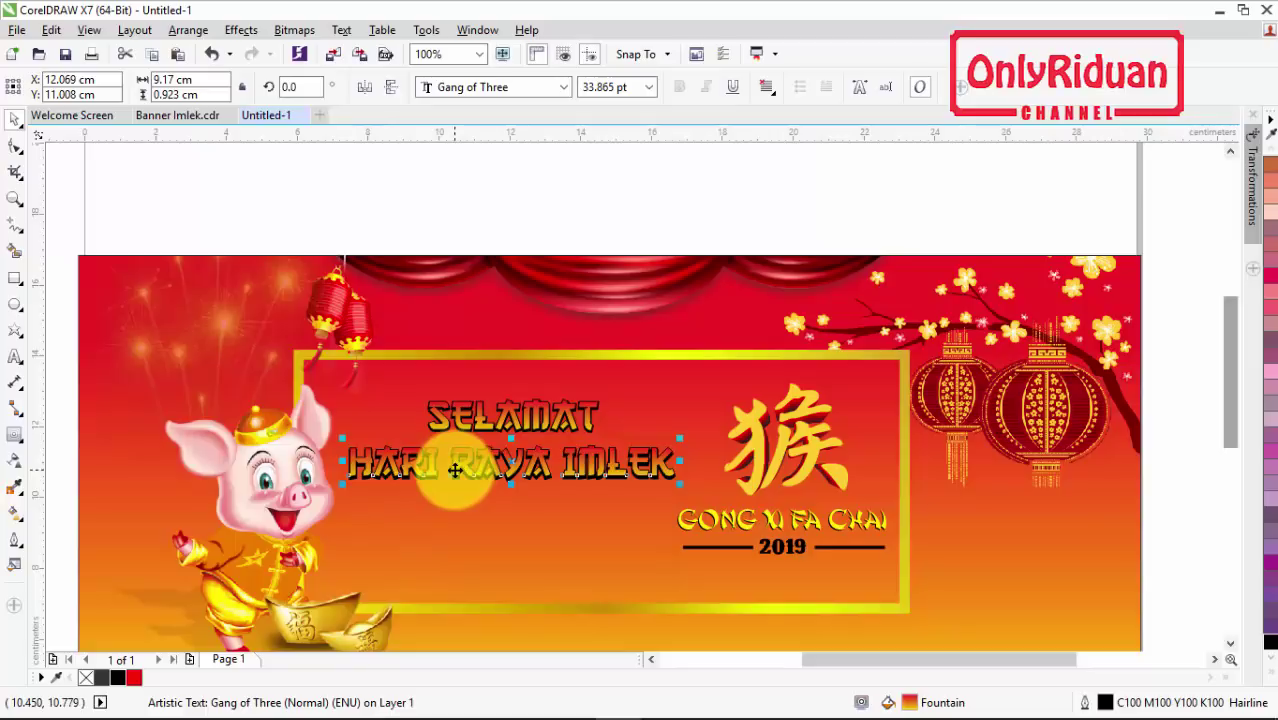
click(18, 30)
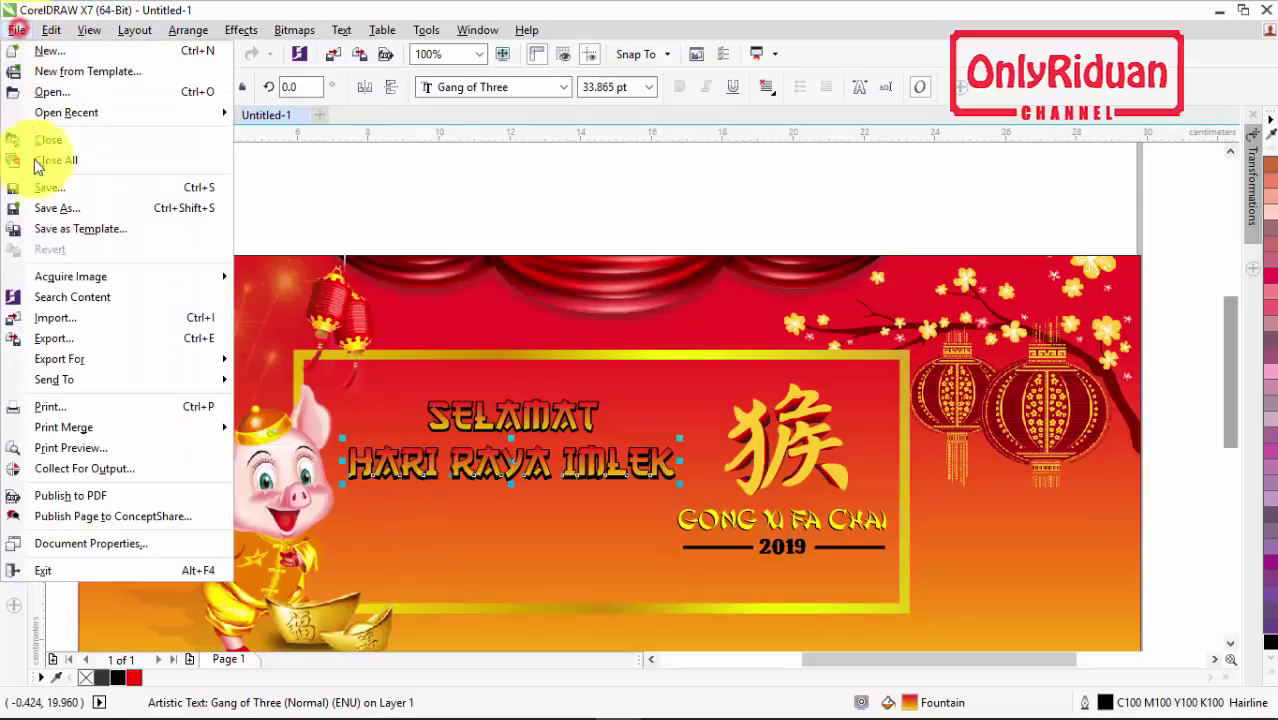
click(75, 320)
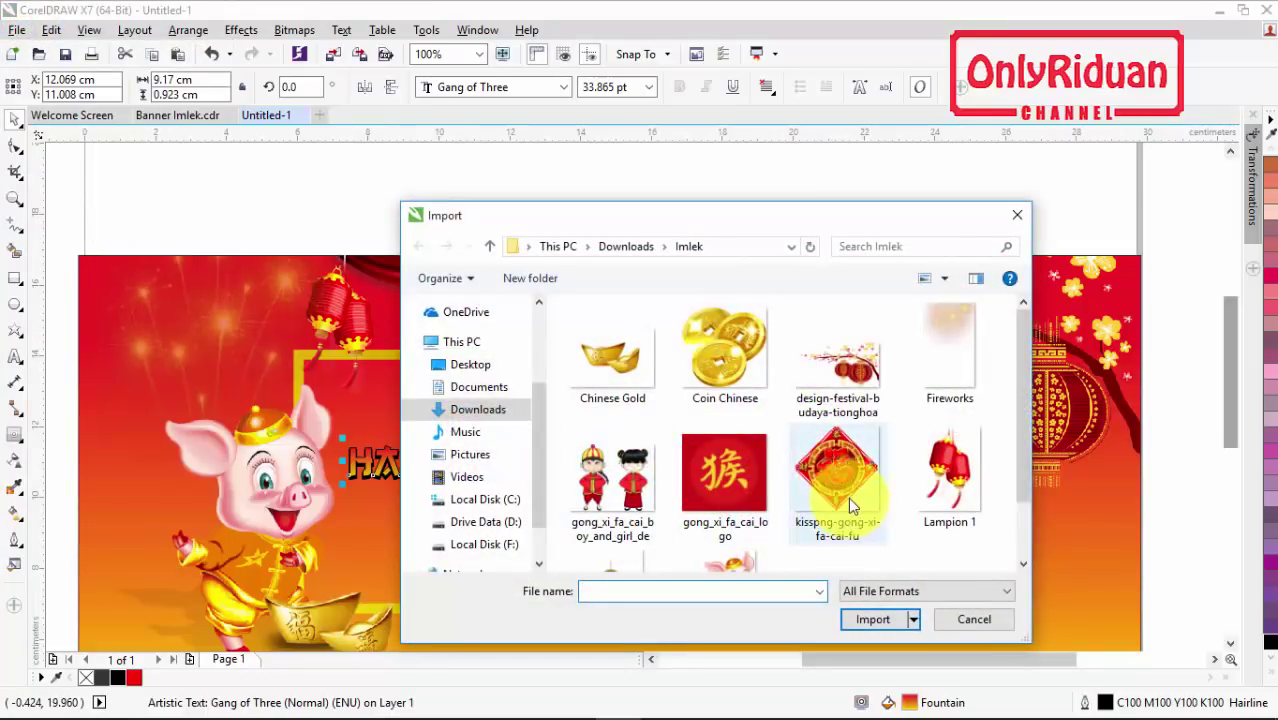
click(848, 497)
click(866, 617)
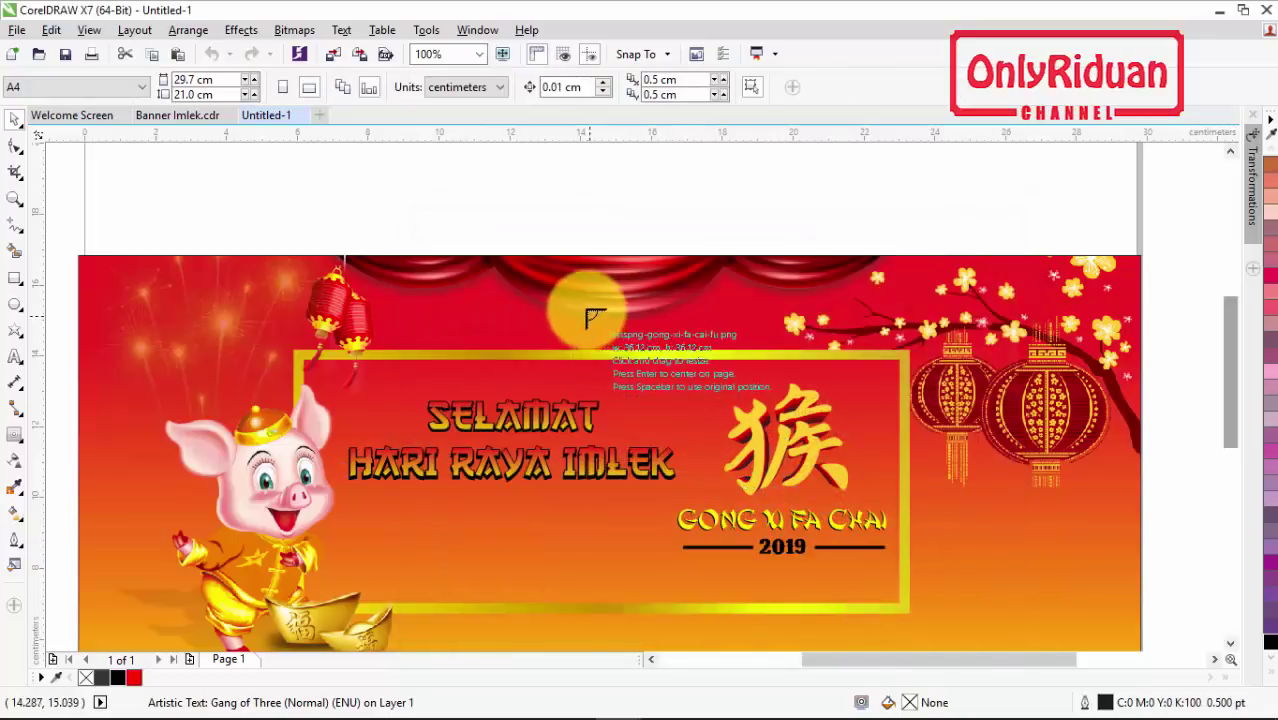
mouse_move(630, 359)
mouse_down()
mouse_move(660, 378)
mouse_move(628, 376)
mouse_up()
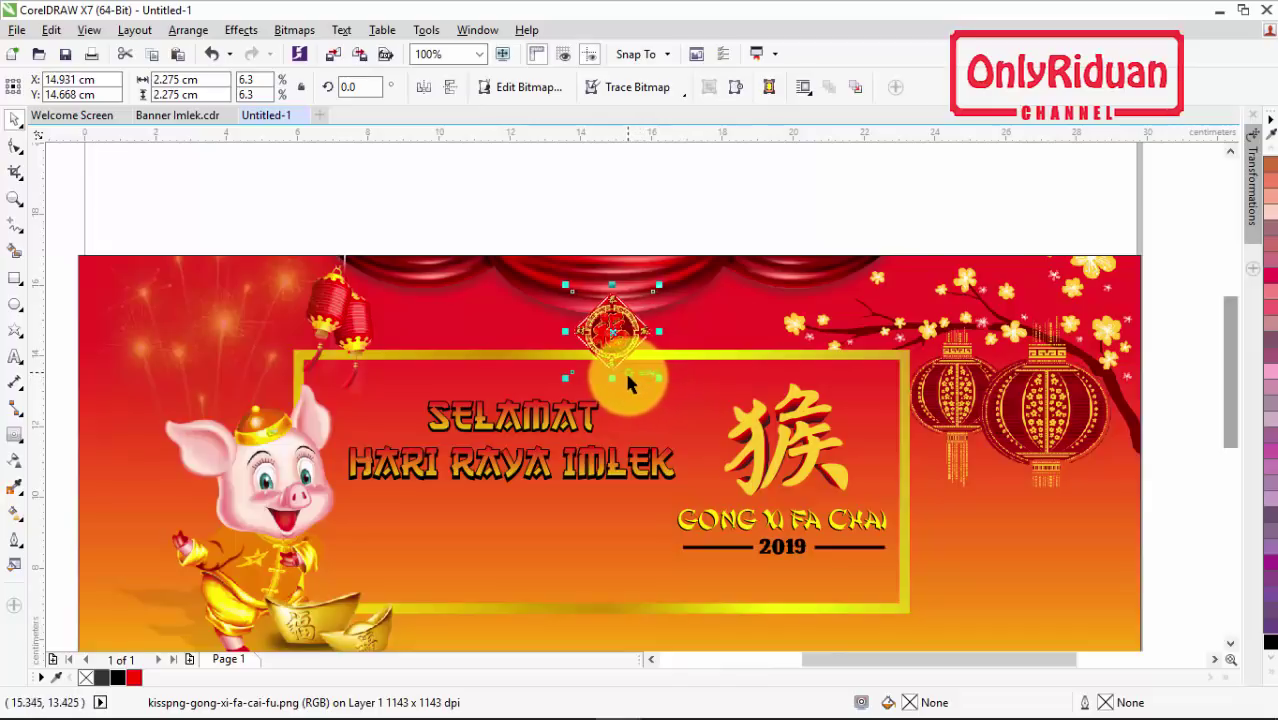
click(685, 220)
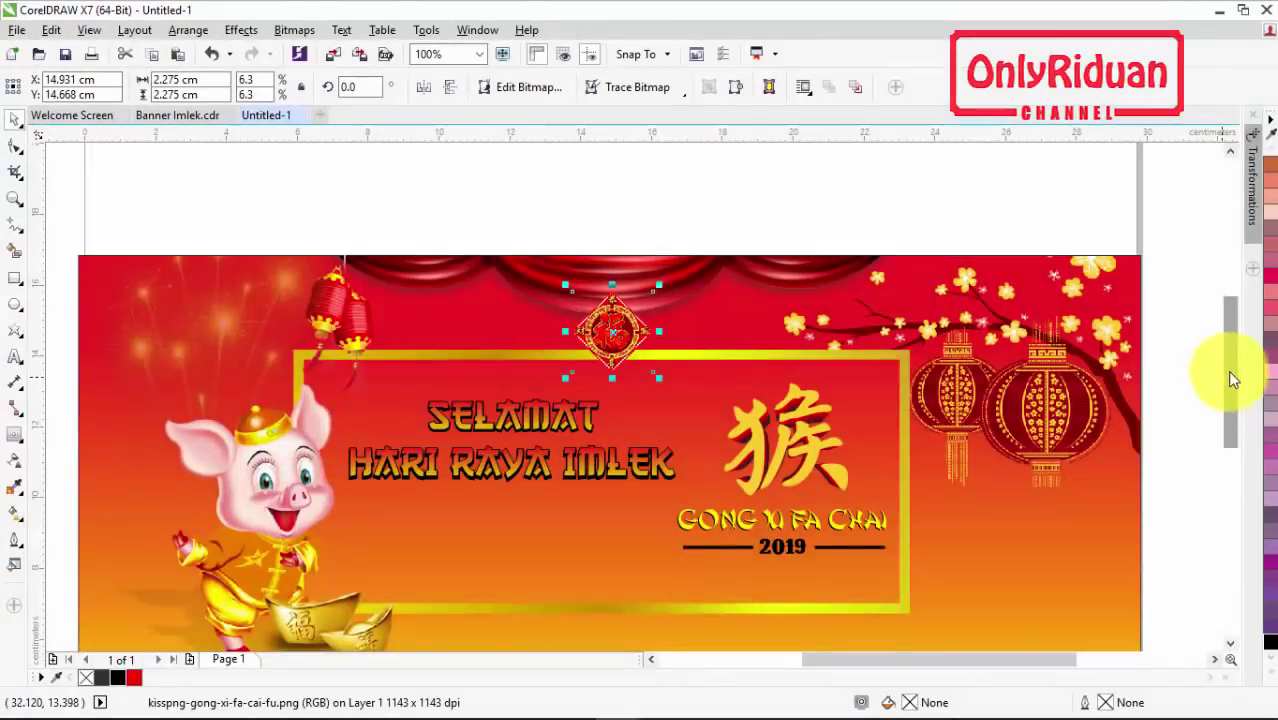
Import gong_xi_fa_cai_boy_and_girl_de and place it about 3.9 cm wide below the HARI RAYA IMLEK text
drag(1232, 371, 1235, 403)
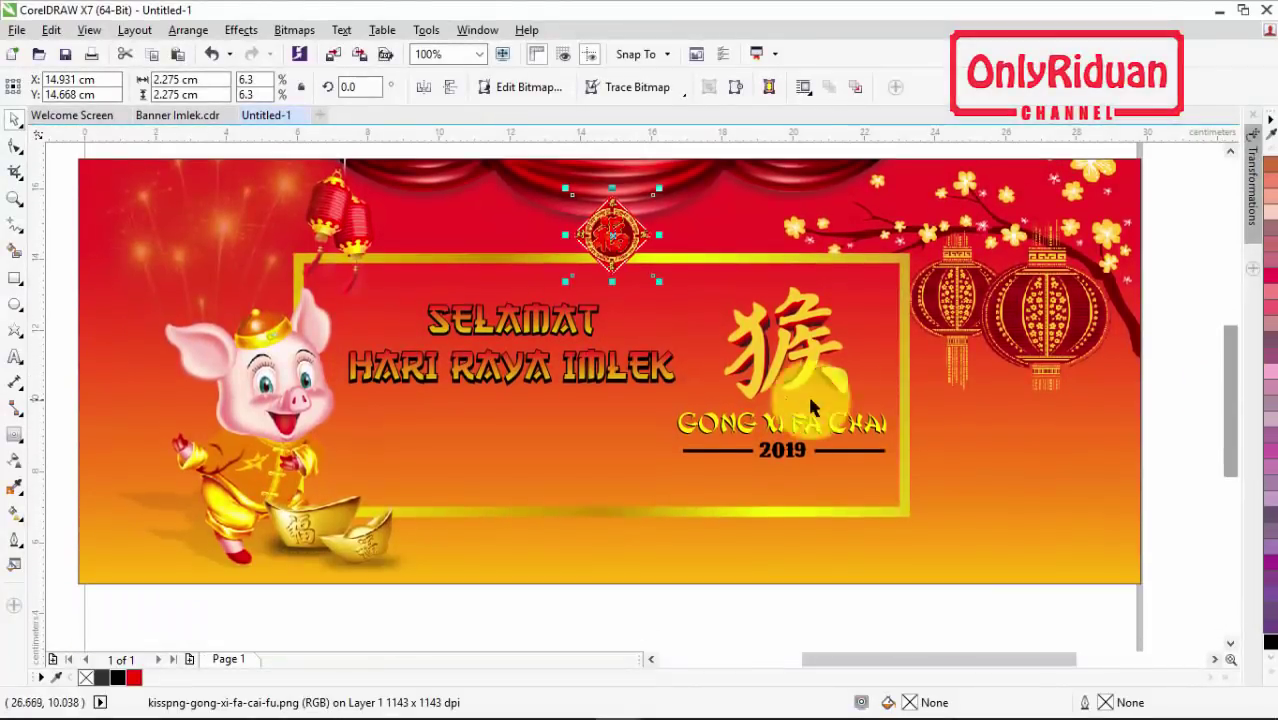
click(17, 30)
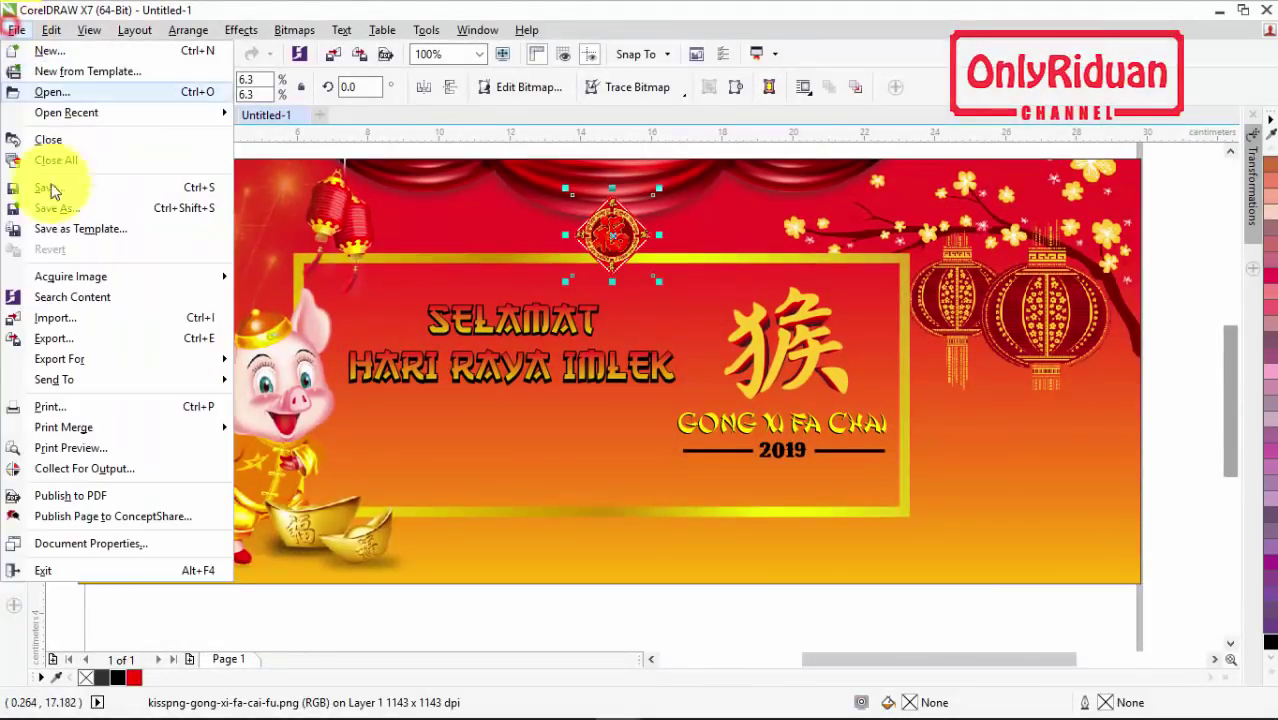
click(63, 318)
click(621, 487)
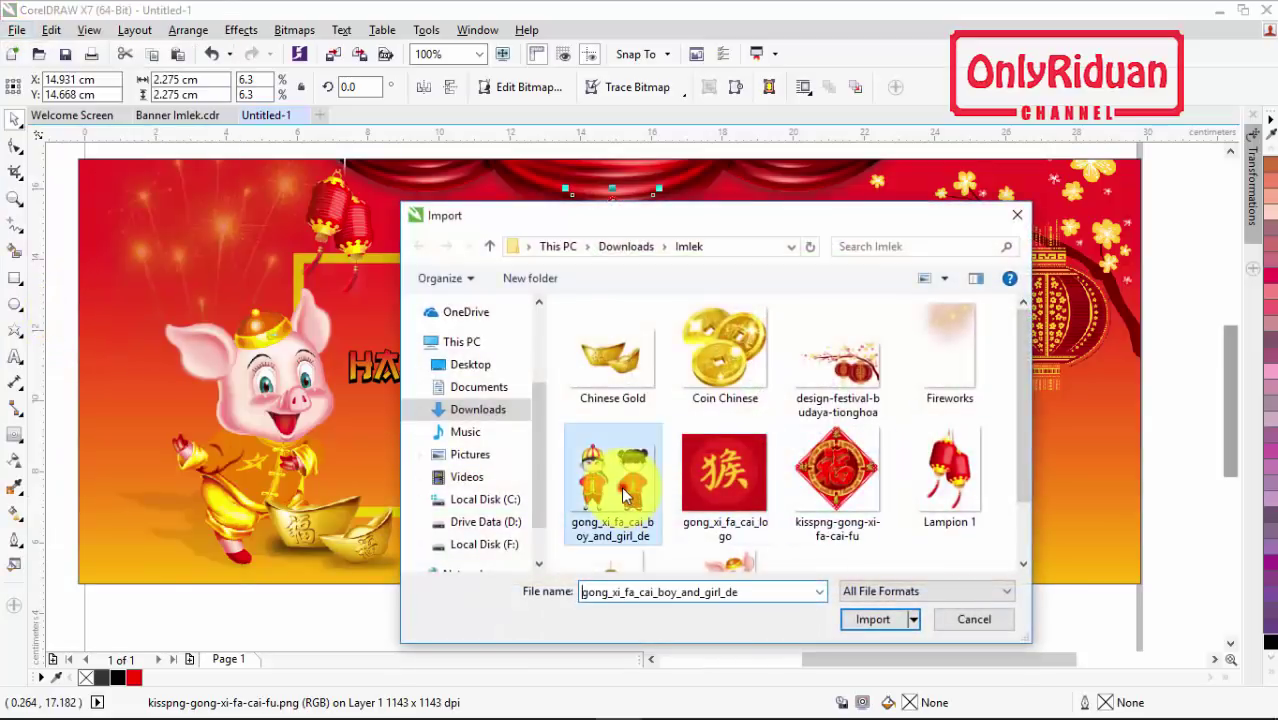
click(870, 617)
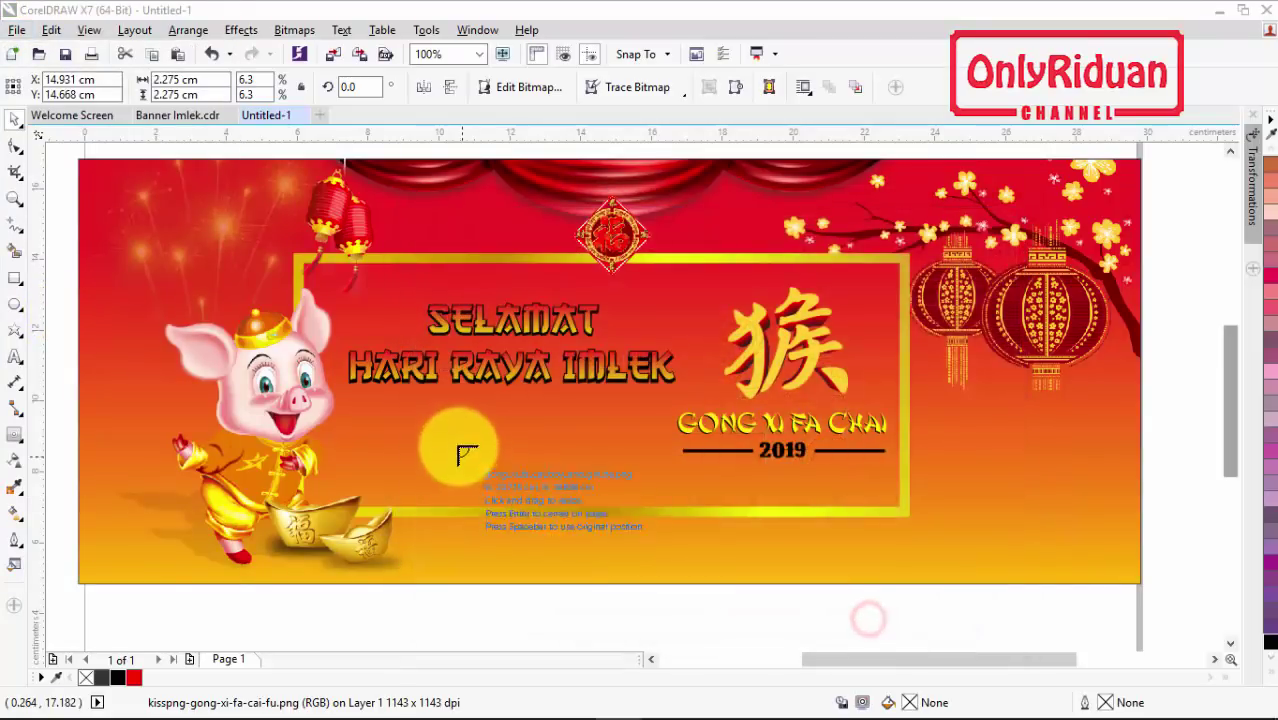
drag(453, 399, 600, 510)
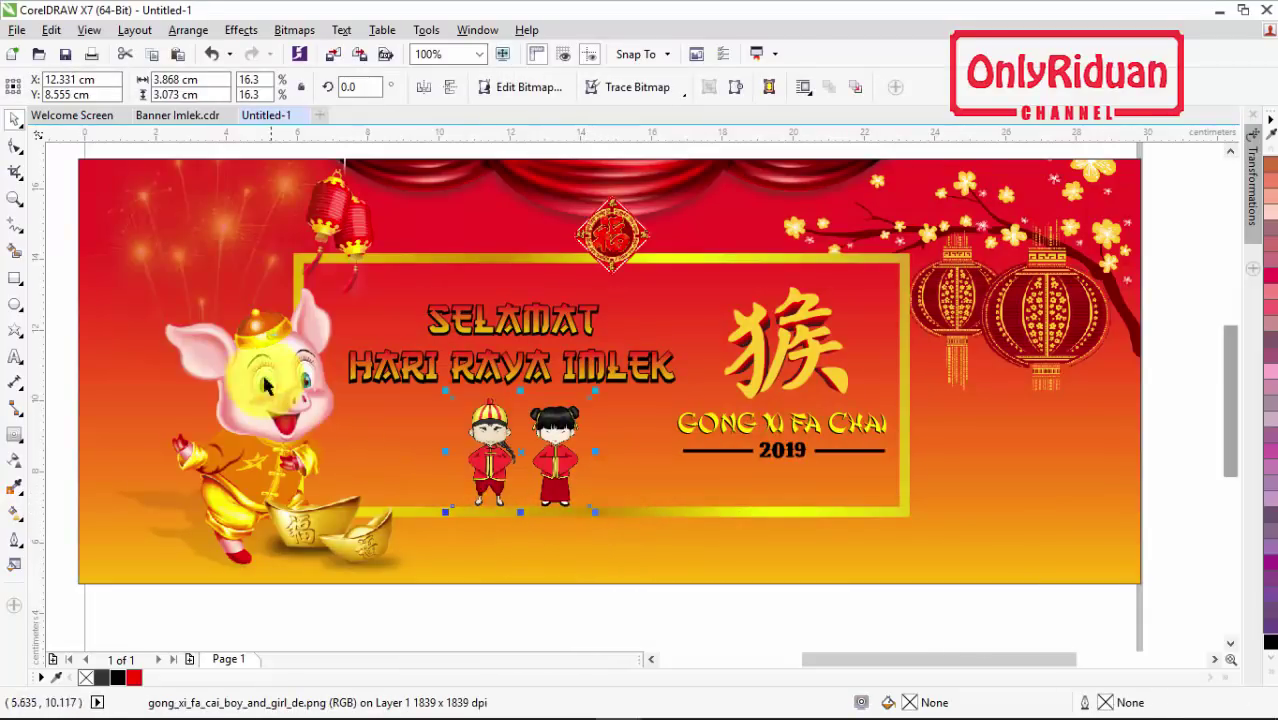
Add a Perspective Top Left drop shadow to the boy-and-girl image, with opacity 12 and feathering 1
click(14, 434)
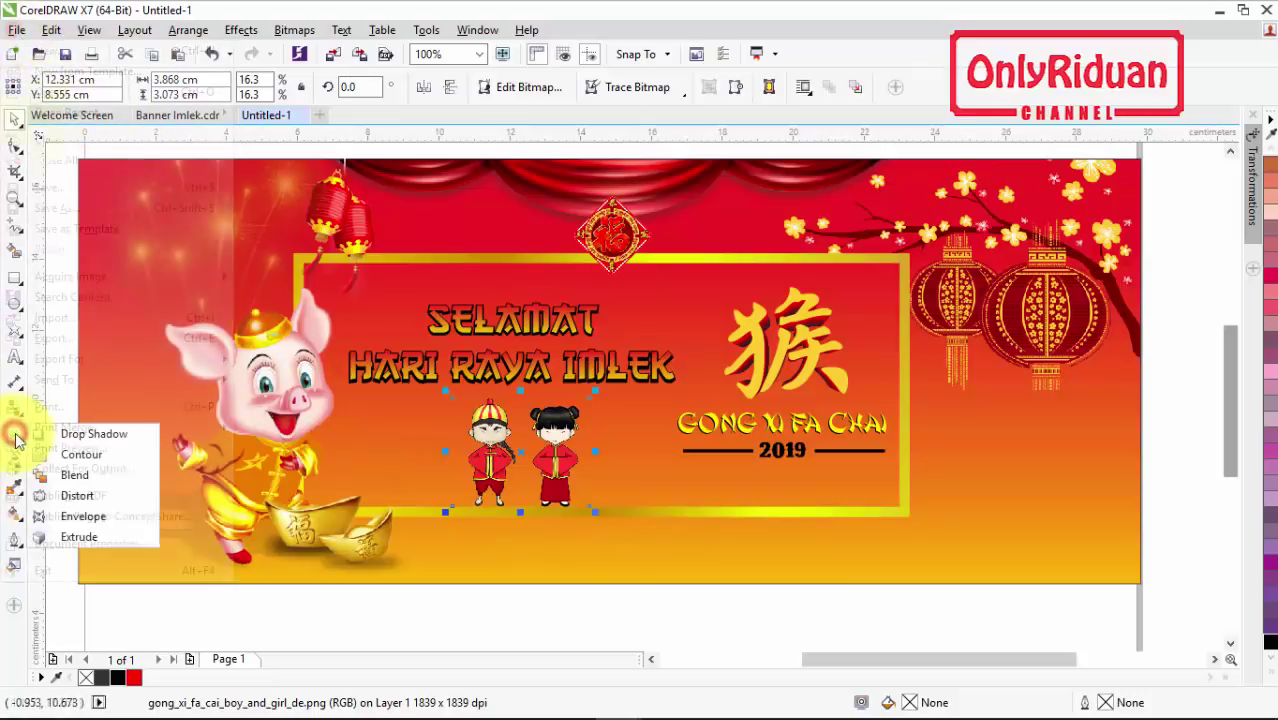
click(75, 436)
click(63, 87)
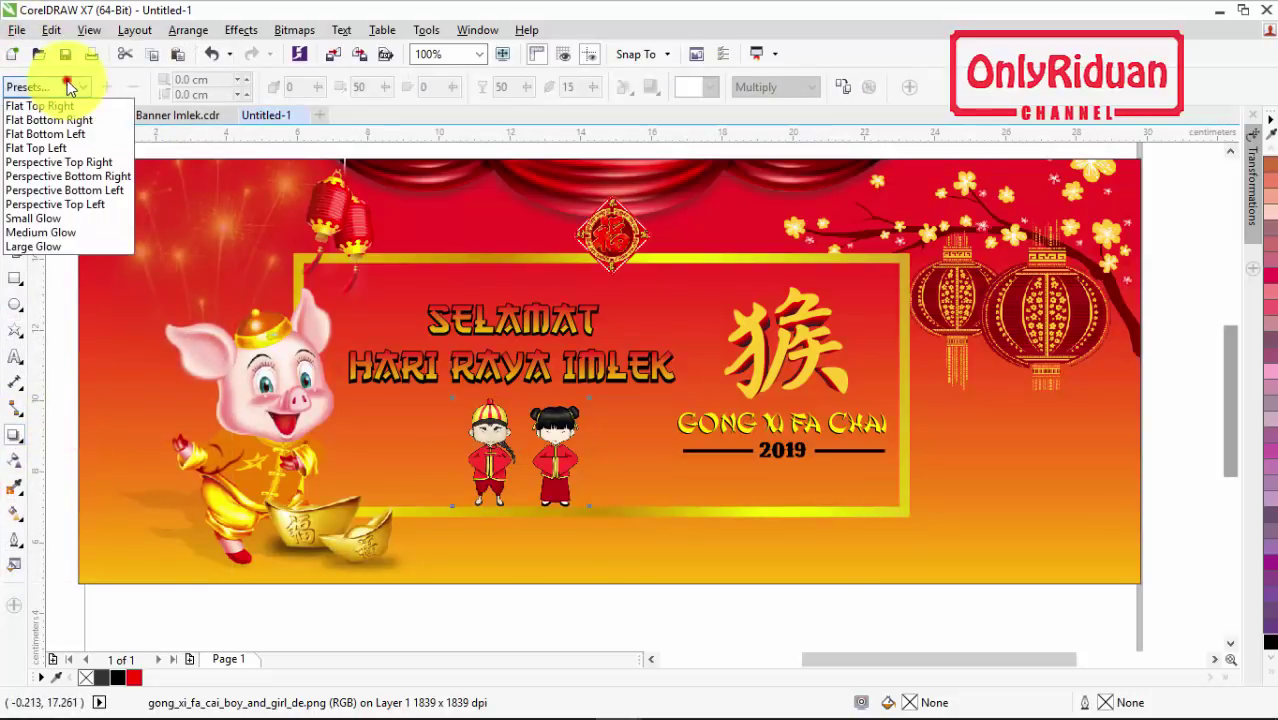
click(58, 204)
drag(482, 443, 487, 461)
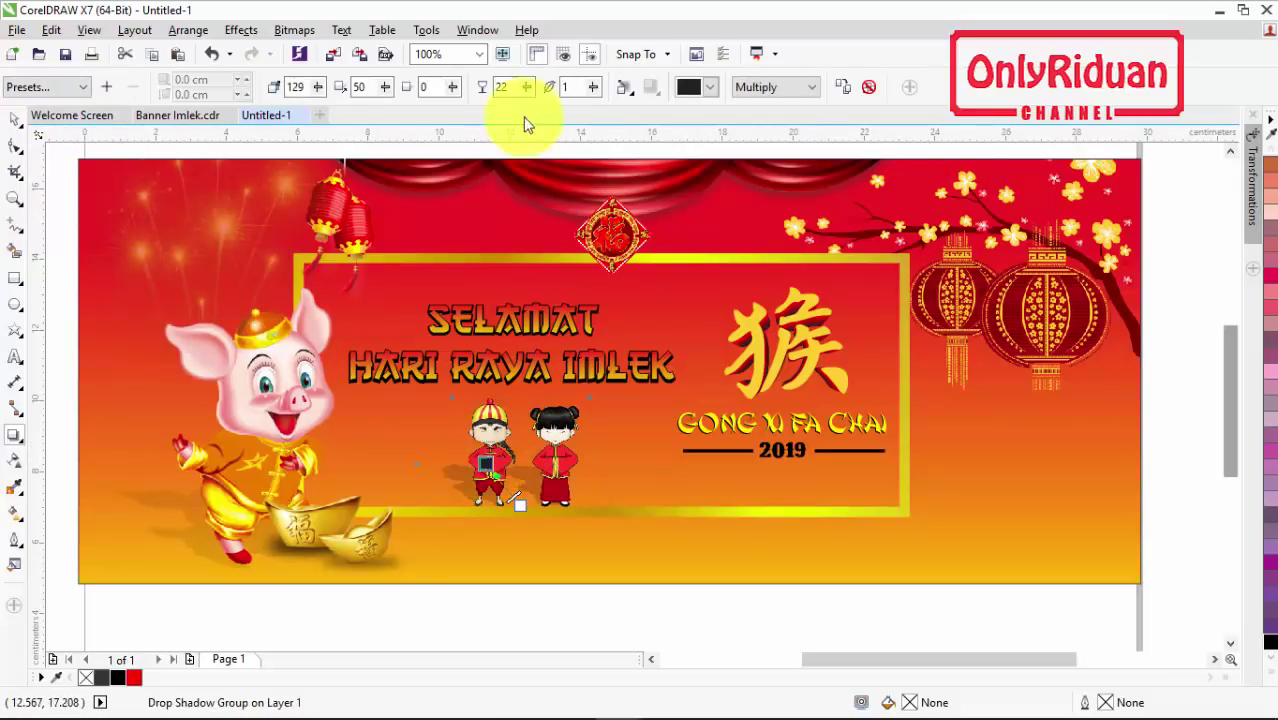
drag(522, 116, 516, 112)
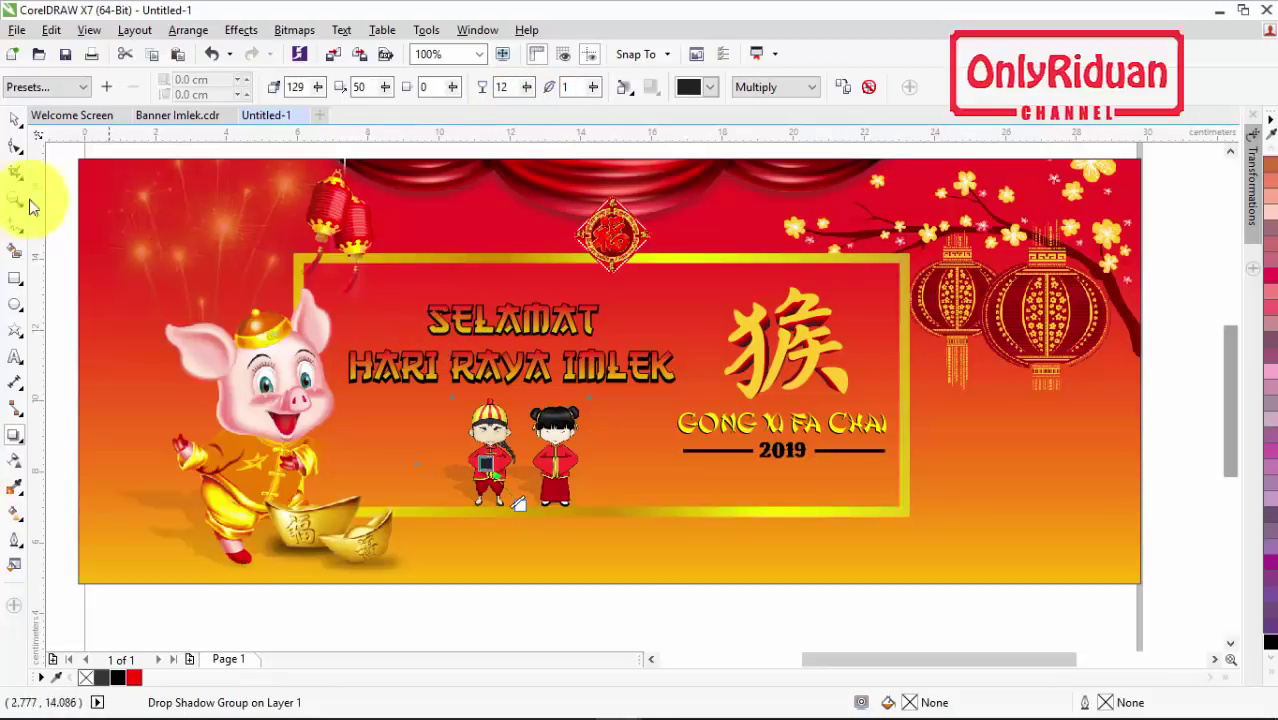
click(14, 119)
click(822, 535)
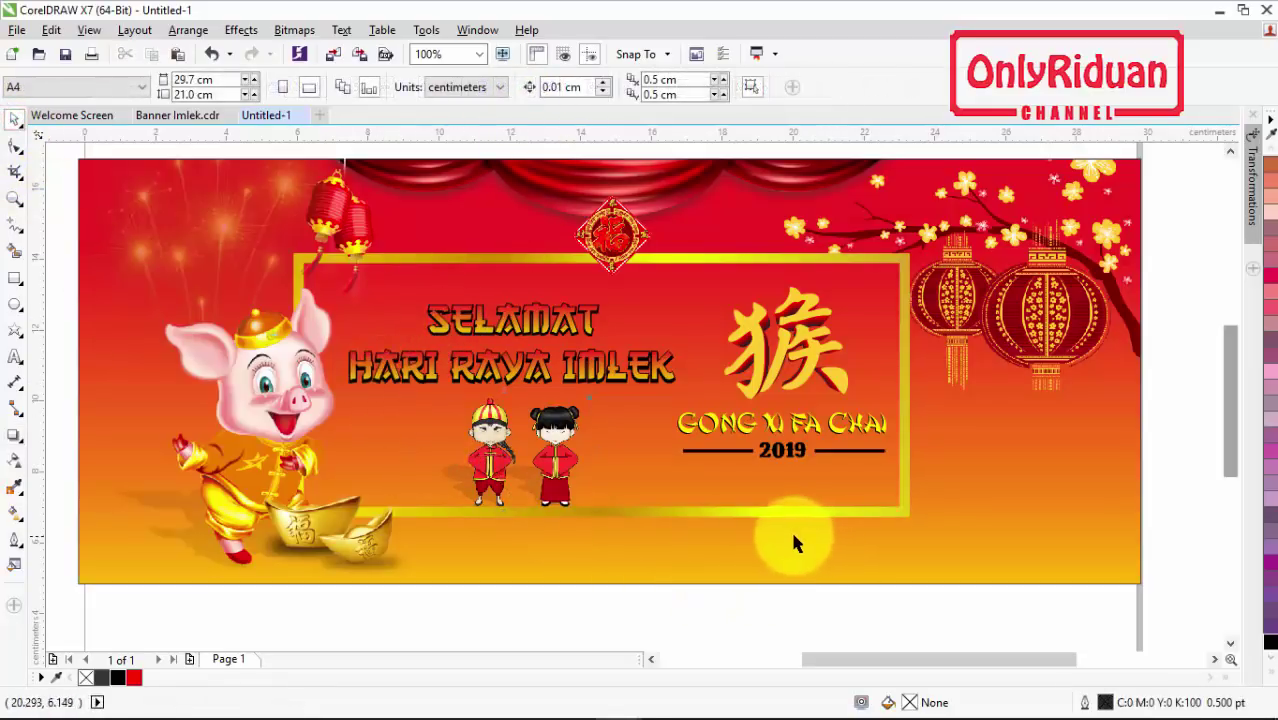
Check the clouds in Banner Imlek.cdr, and in Untitled-1 draw a circle about 2.65 cm across over the banner's lower edge
click(198, 117)
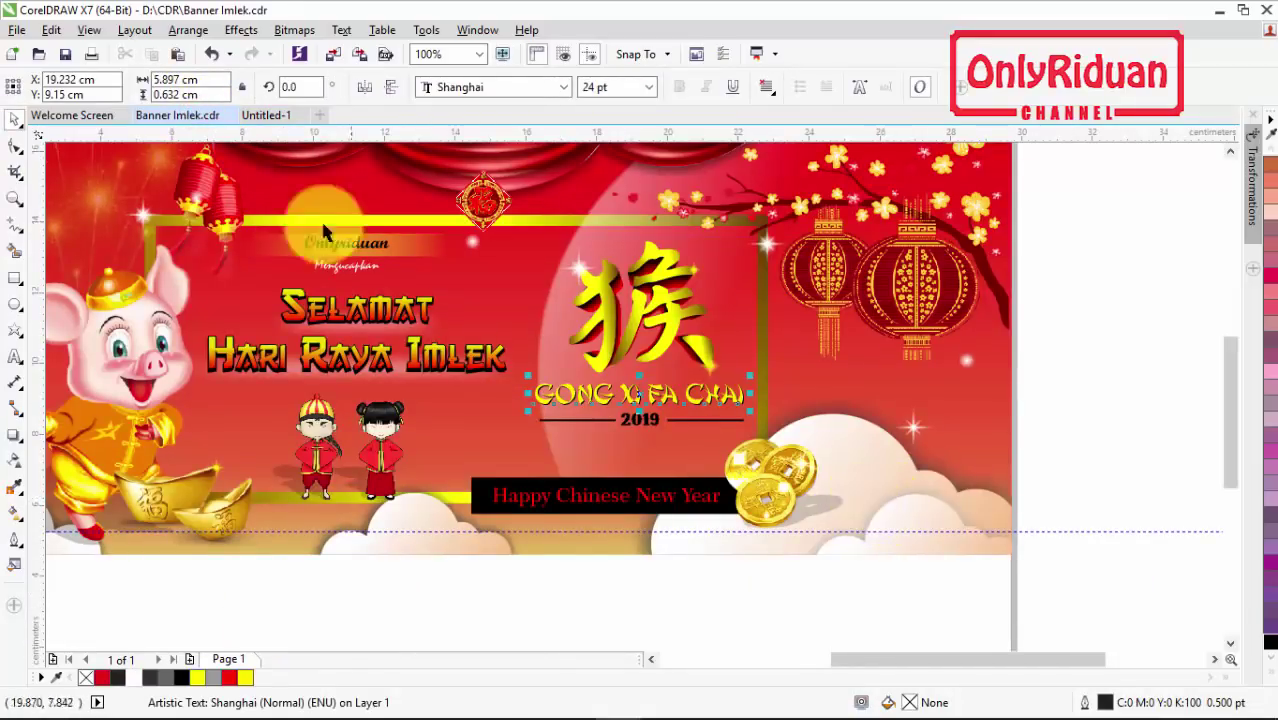
click(262, 116)
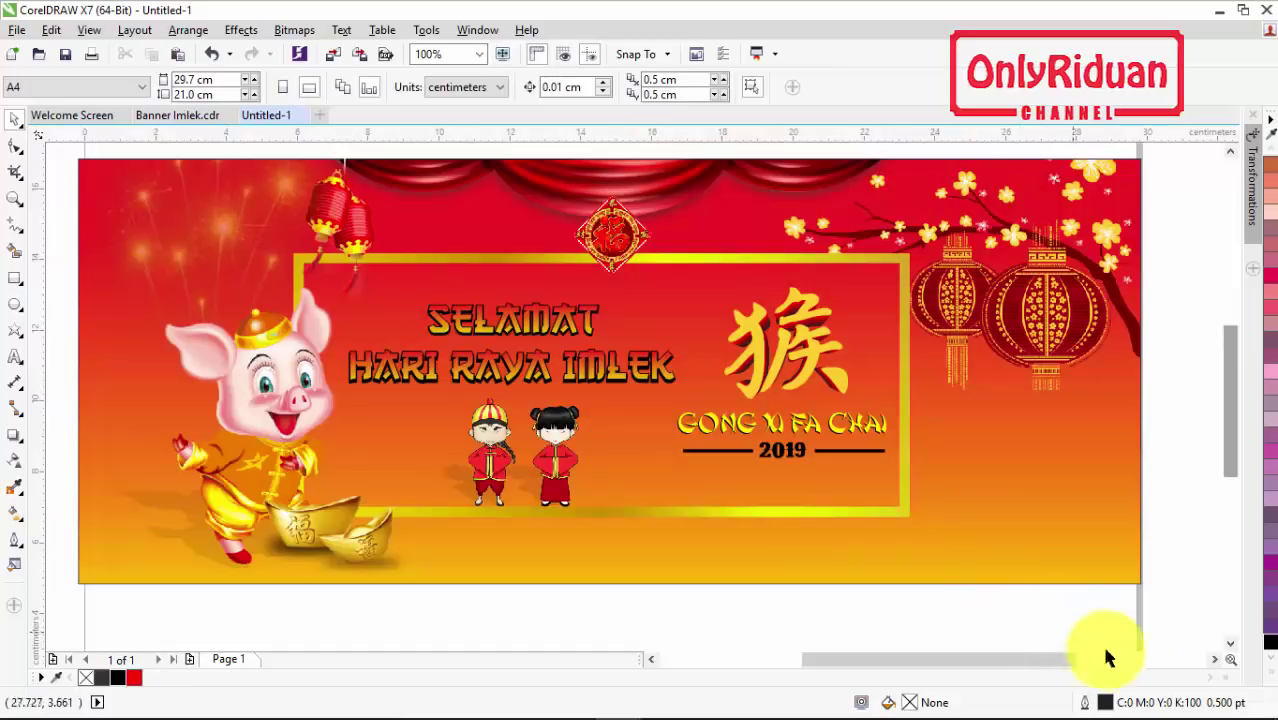
click(1215, 659)
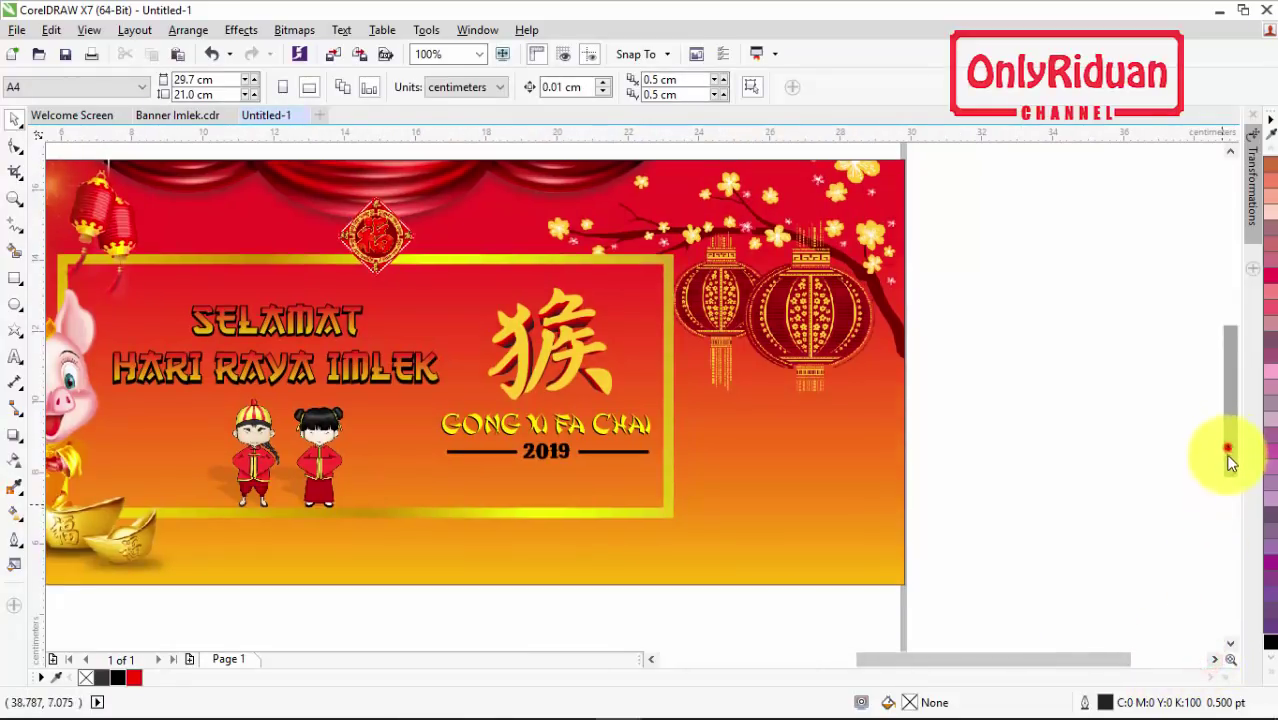
drag(1229, 456, 1119, 491)
click(15, 306)
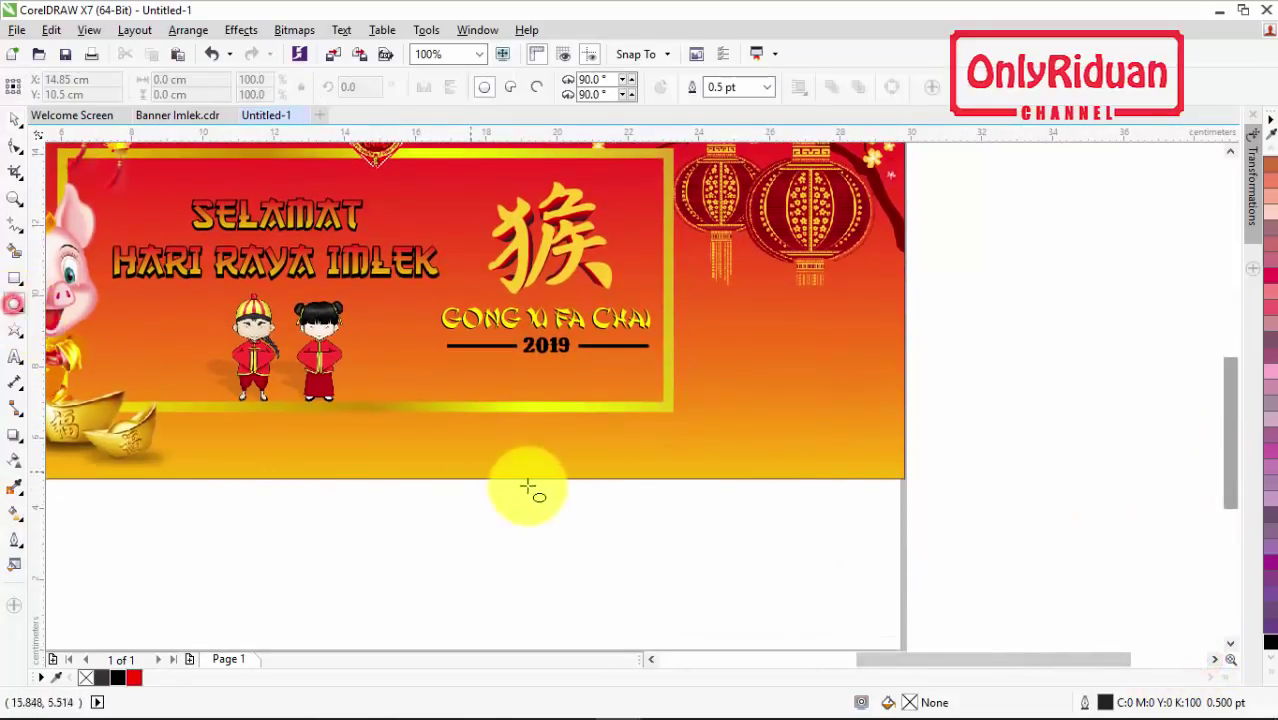
drag(556, 401, 650, 492)
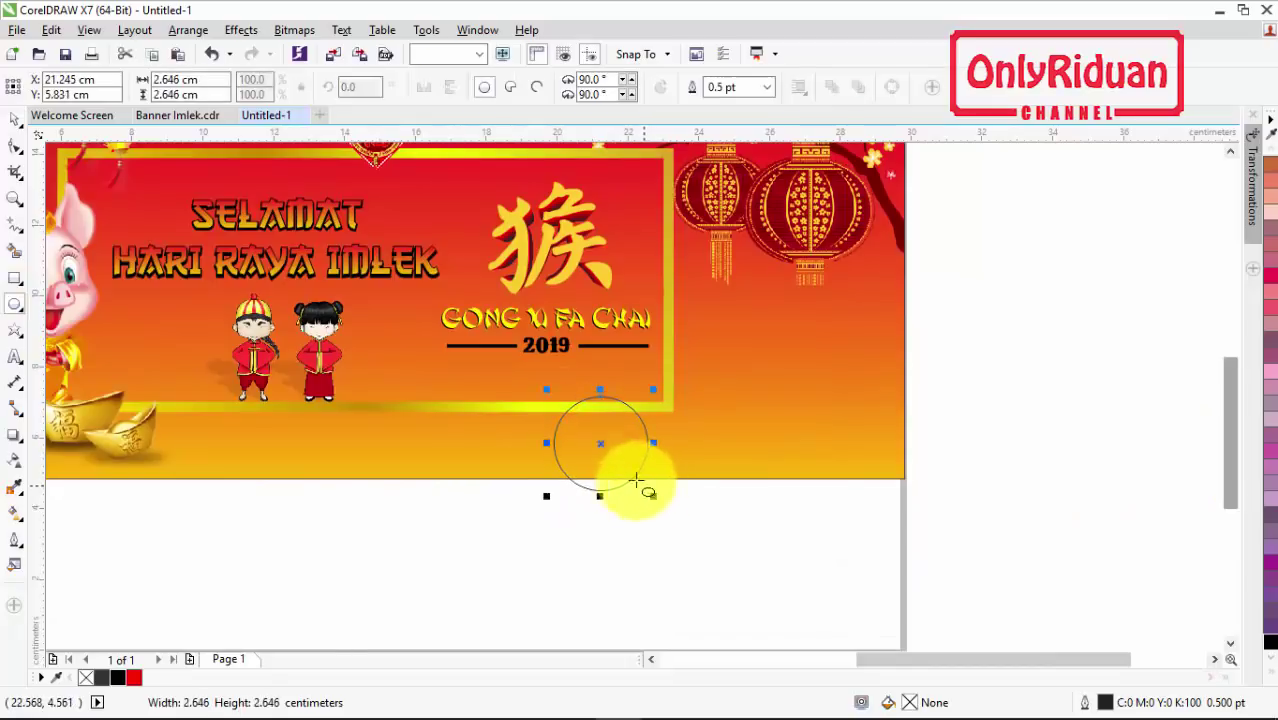
Duplicate the circle up and to its right, and enlarge the copy to about 3.25 cm across
drag(599, 443, 673, 423)
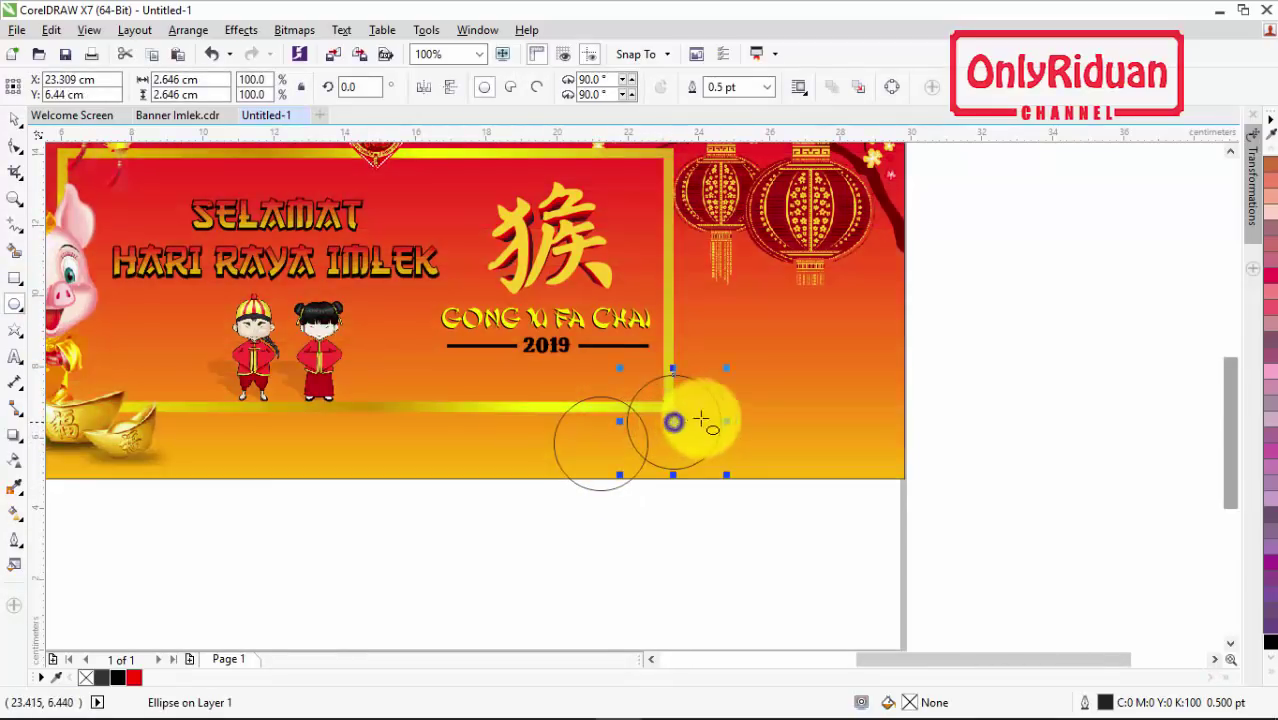
drag(733, 367, 762, 347)
click(14, 118)
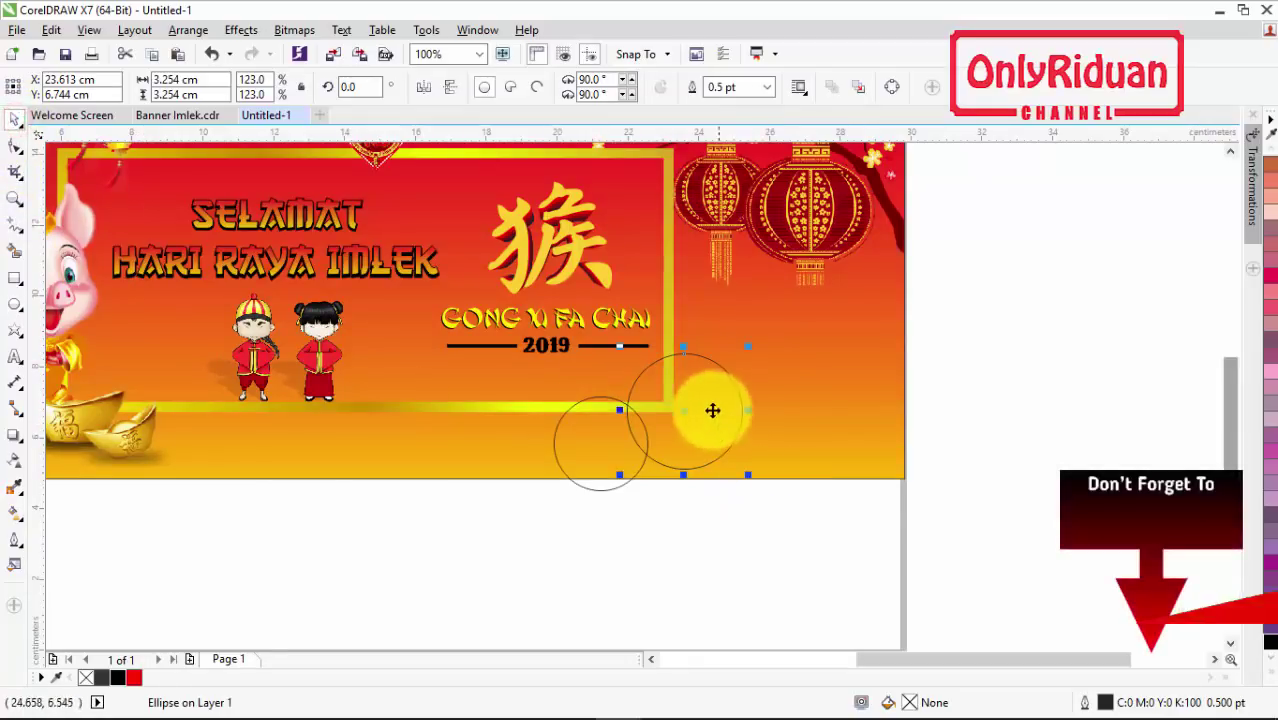
Add two smaller circles to the right of the large one and arrange all four as an overlapping cloud row along the banner's lower edge
drag(712, 410, 736, 456)
drag(807, 501, 772, 457)
click(760, 505)
click(673, 400)
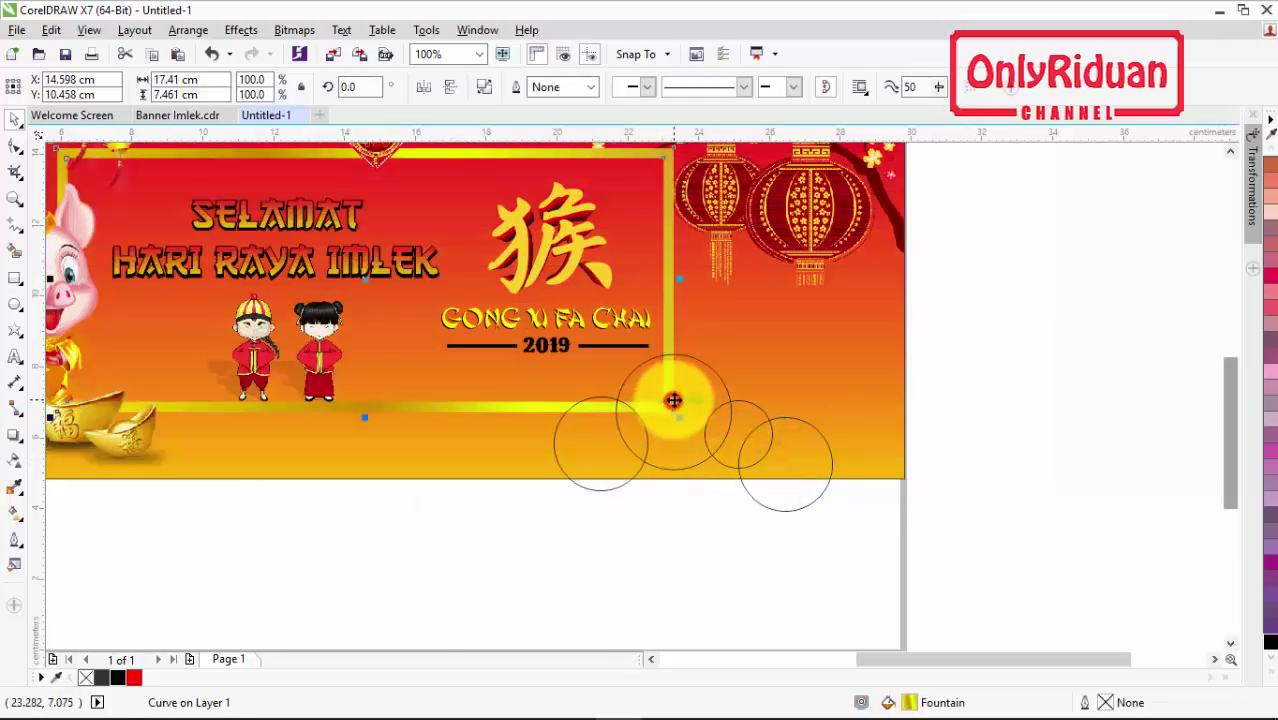
Add a copy of the 3.25 cm circle below the others and weld all five circles into a single cloud shape
drag(692, 443, 686, 483)
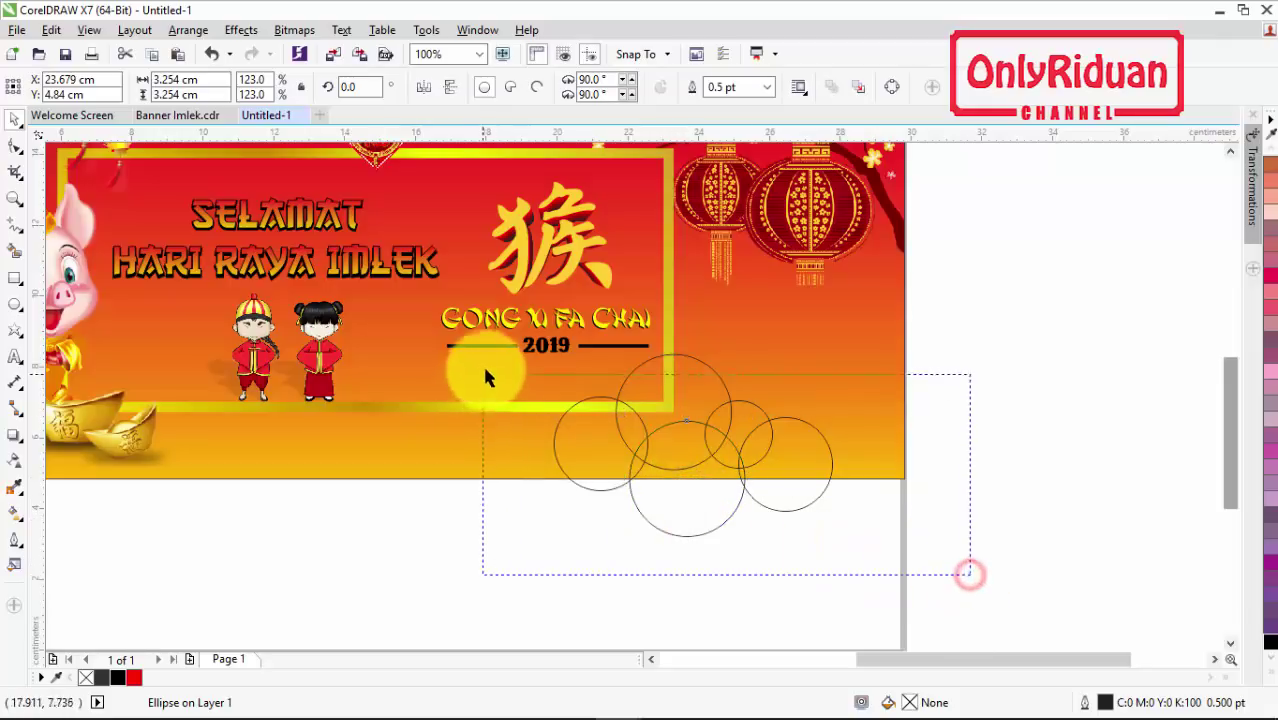
drag(485, 378, 526, 347)
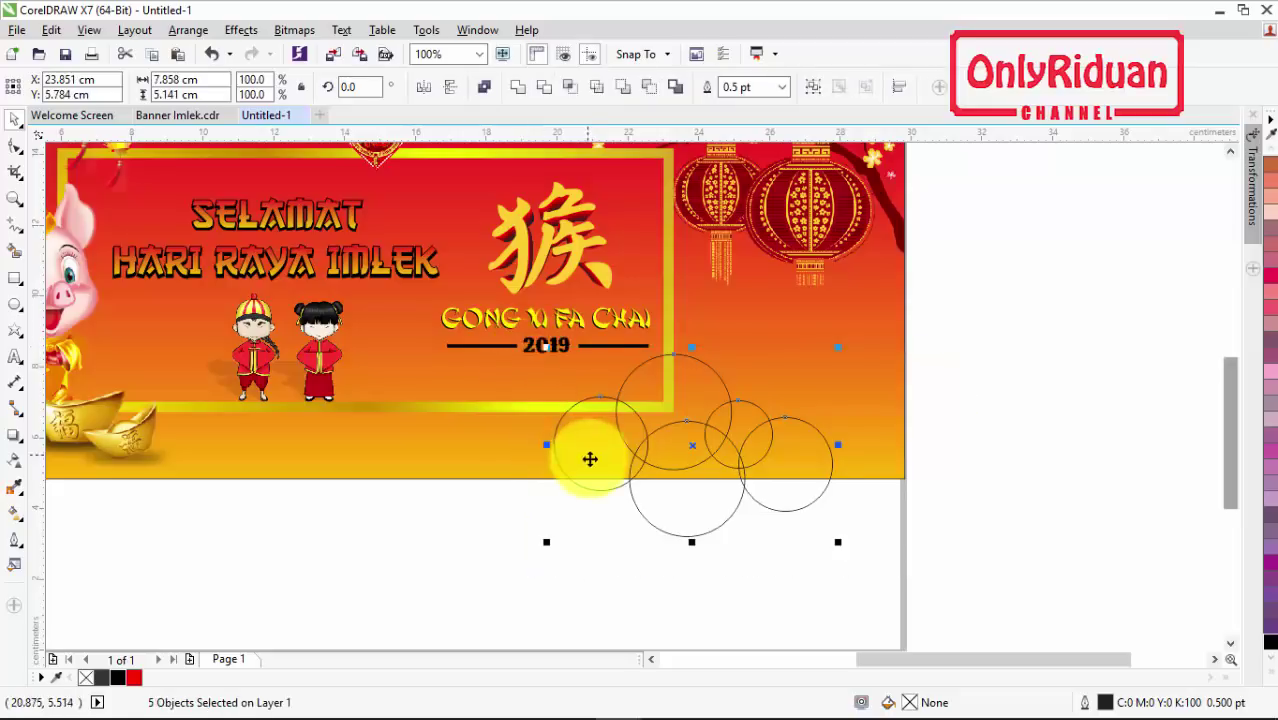
click(516, 90)
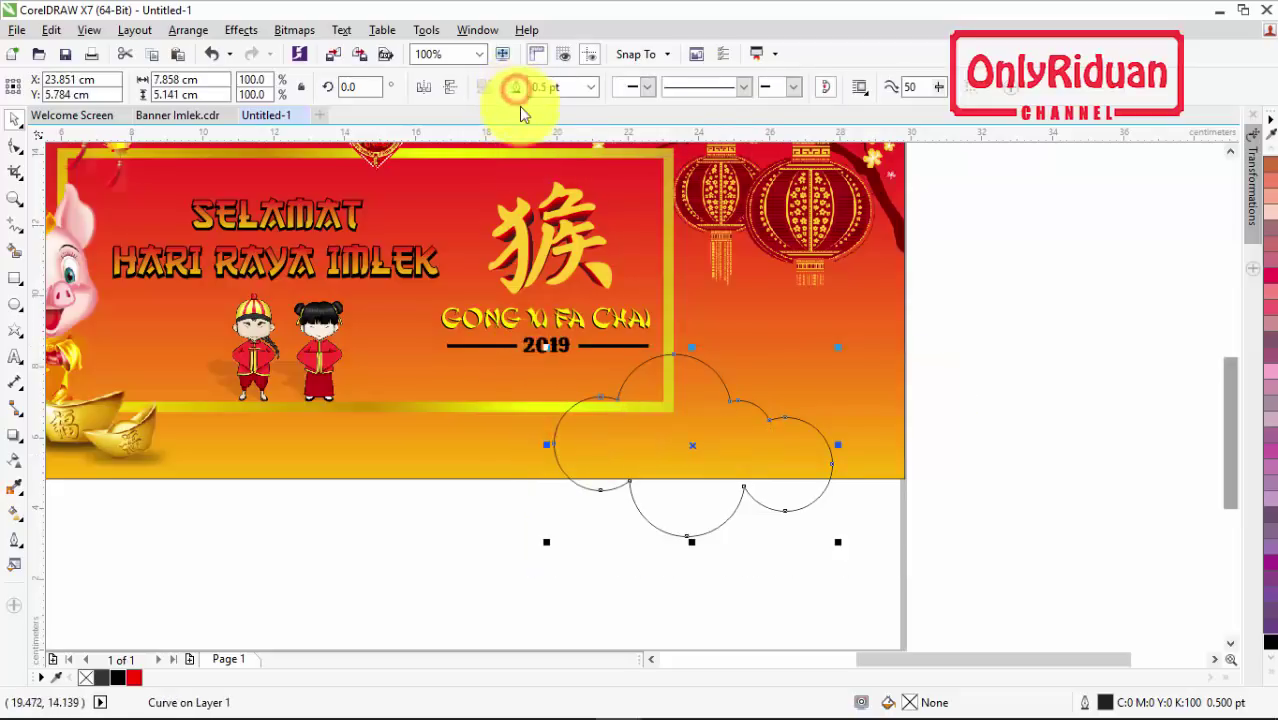
Duplicate the cloud, shrink the copy to about 4.83 cm wide, and place it over the large cloud's lower-right part
drag(693, 451, 491, 479)
drag(637, 577, 522, 500)
drag(433, 450, 741, 485)
click(895, 543)
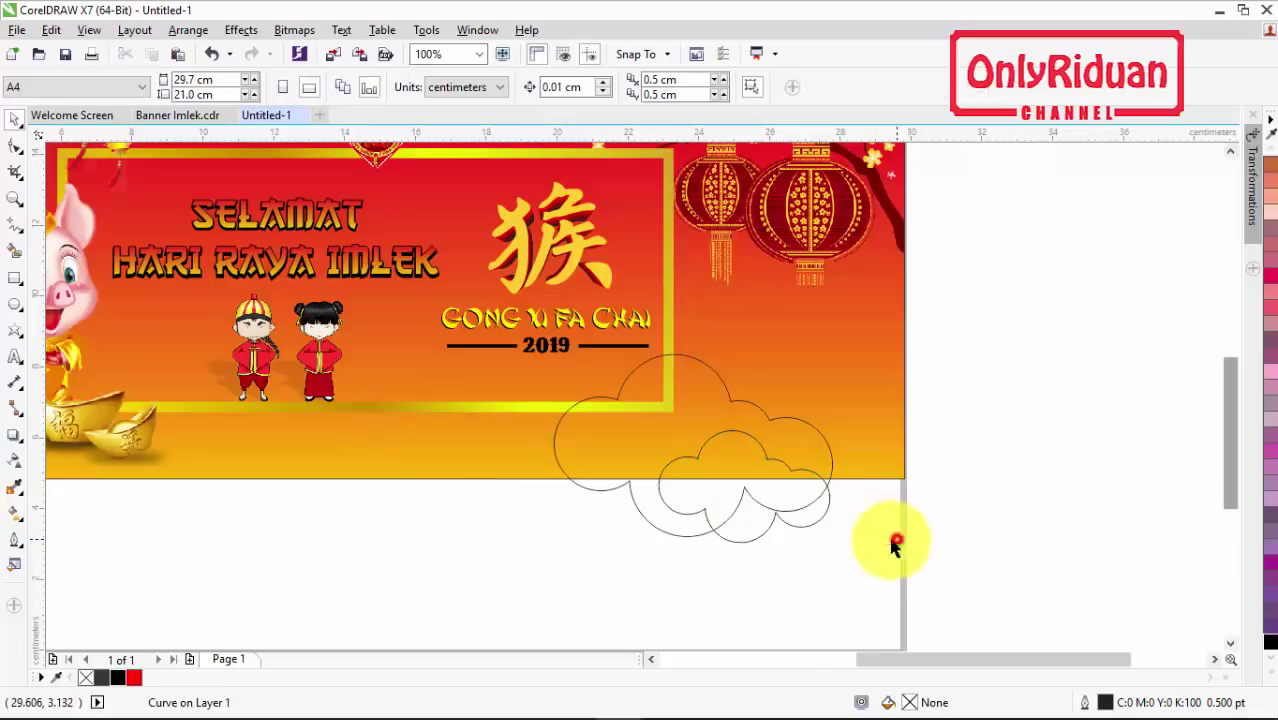
Move both clouds together about 1.4 cm toward the banner's lower-right corner and fill them with white
drag(643, 485, 498, 342)
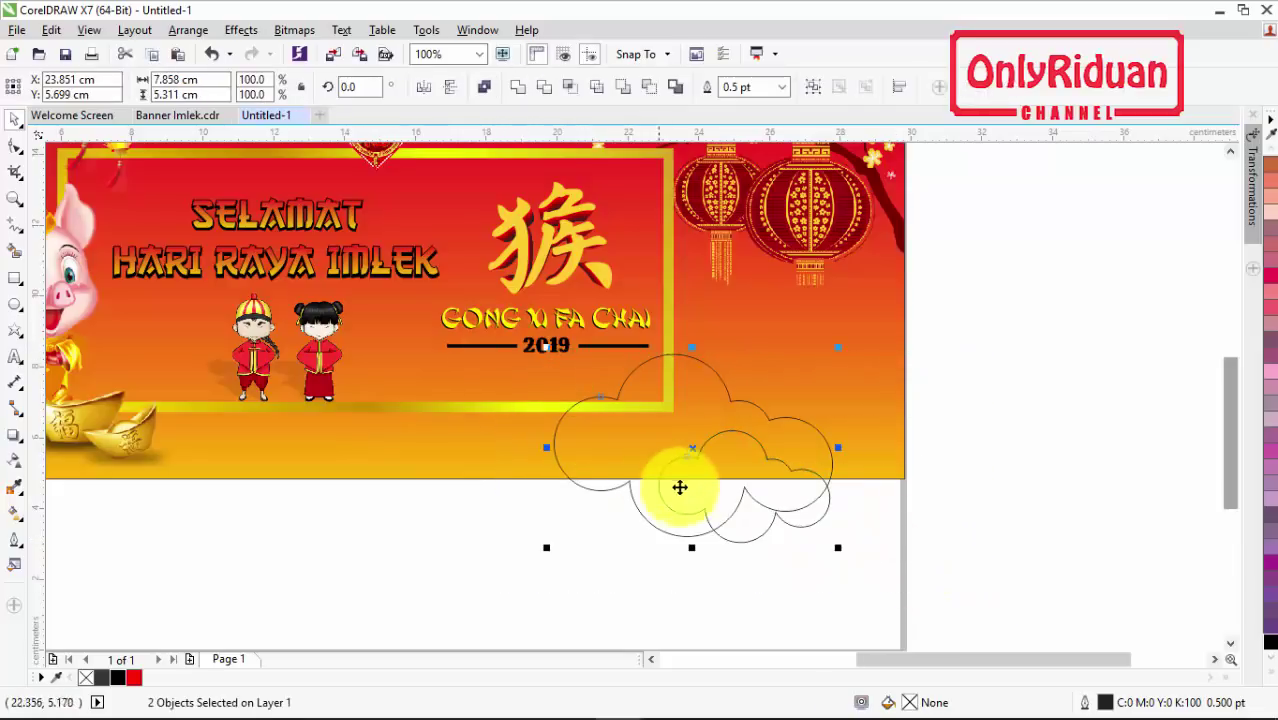
drag(707, 471, 757, 478)
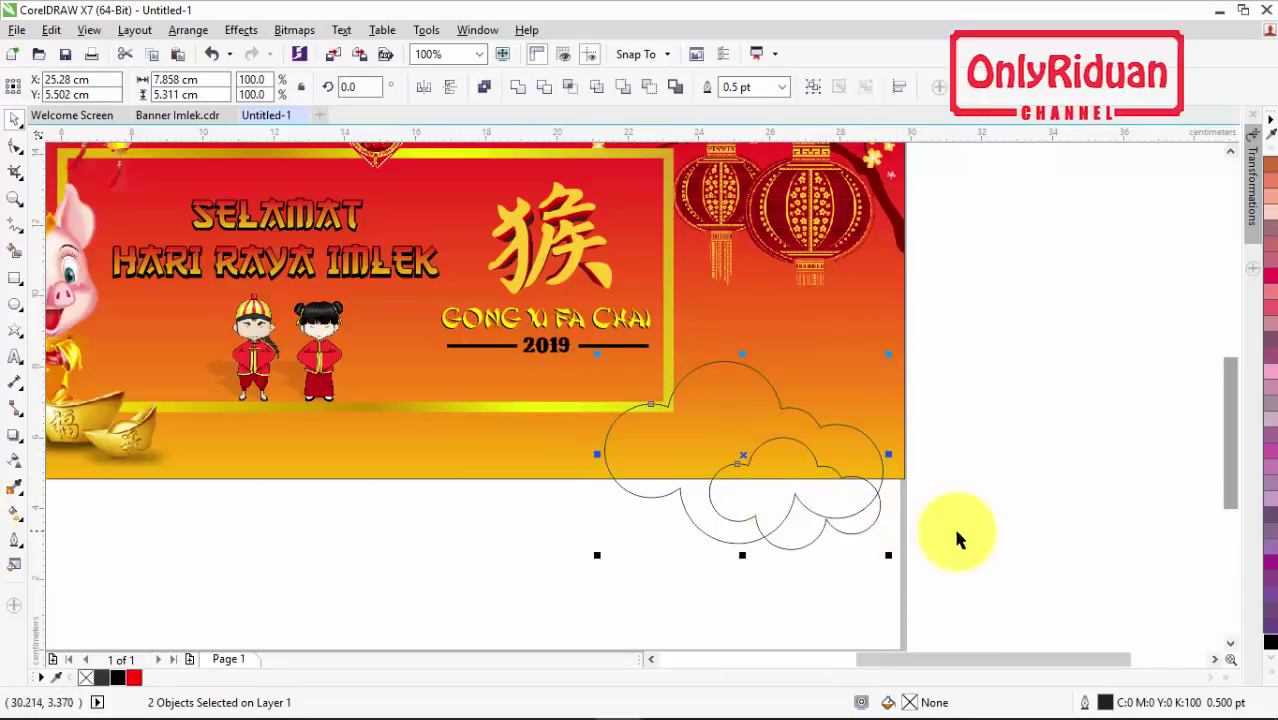
click(1268, 676)
click(1207, 325)
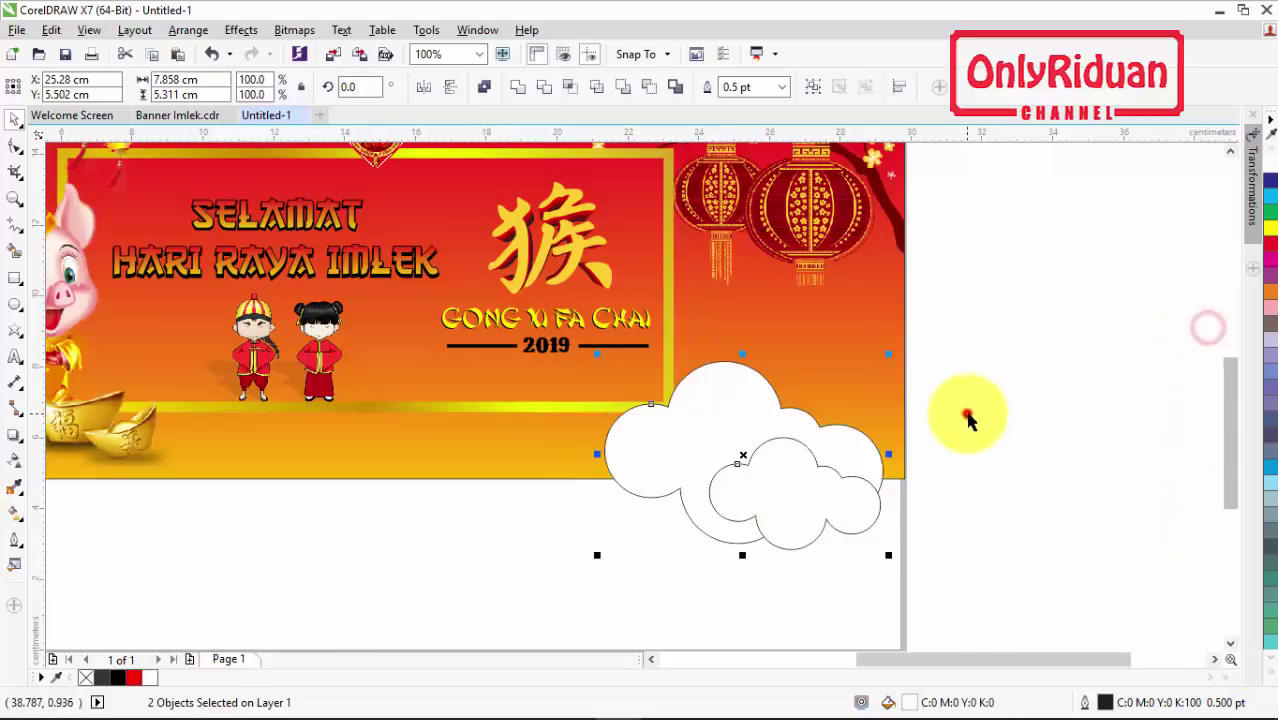
Check how the clouds are shaded in Banner Imlek.cdr, and return to Untitled-1
click(964, 414)
click(986, 512)
click(718, 410)
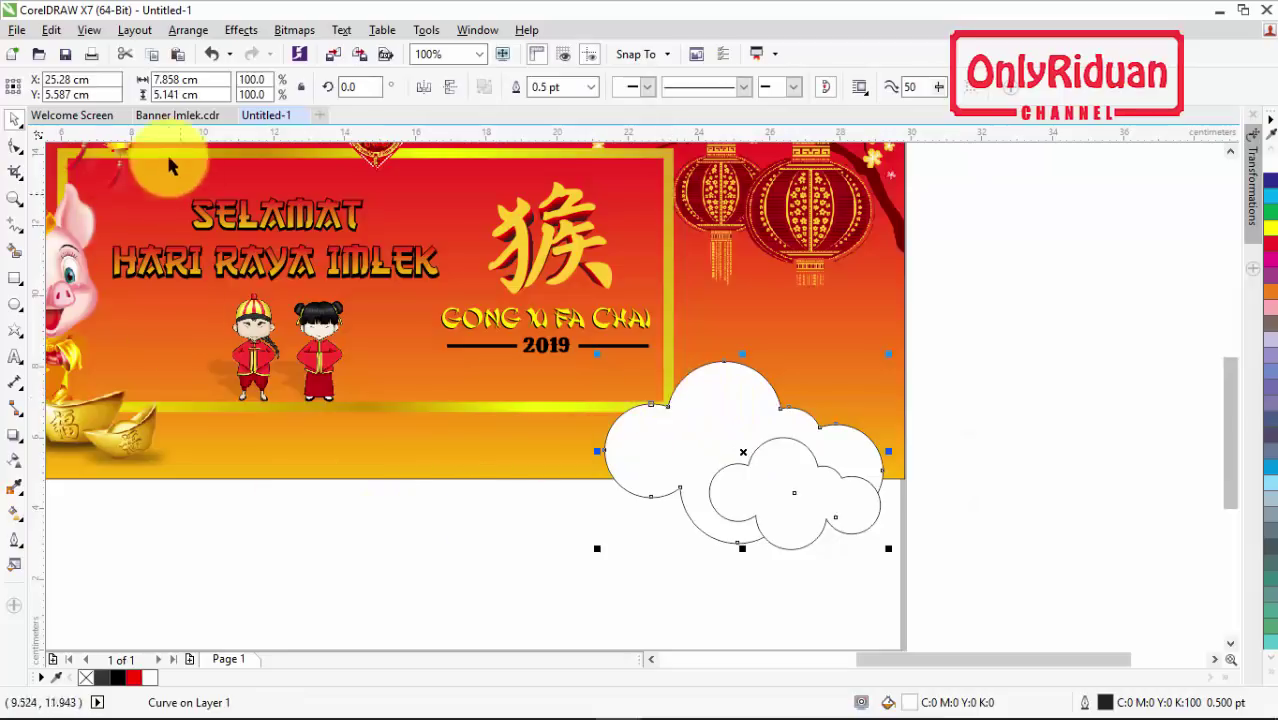
click(174, 115)
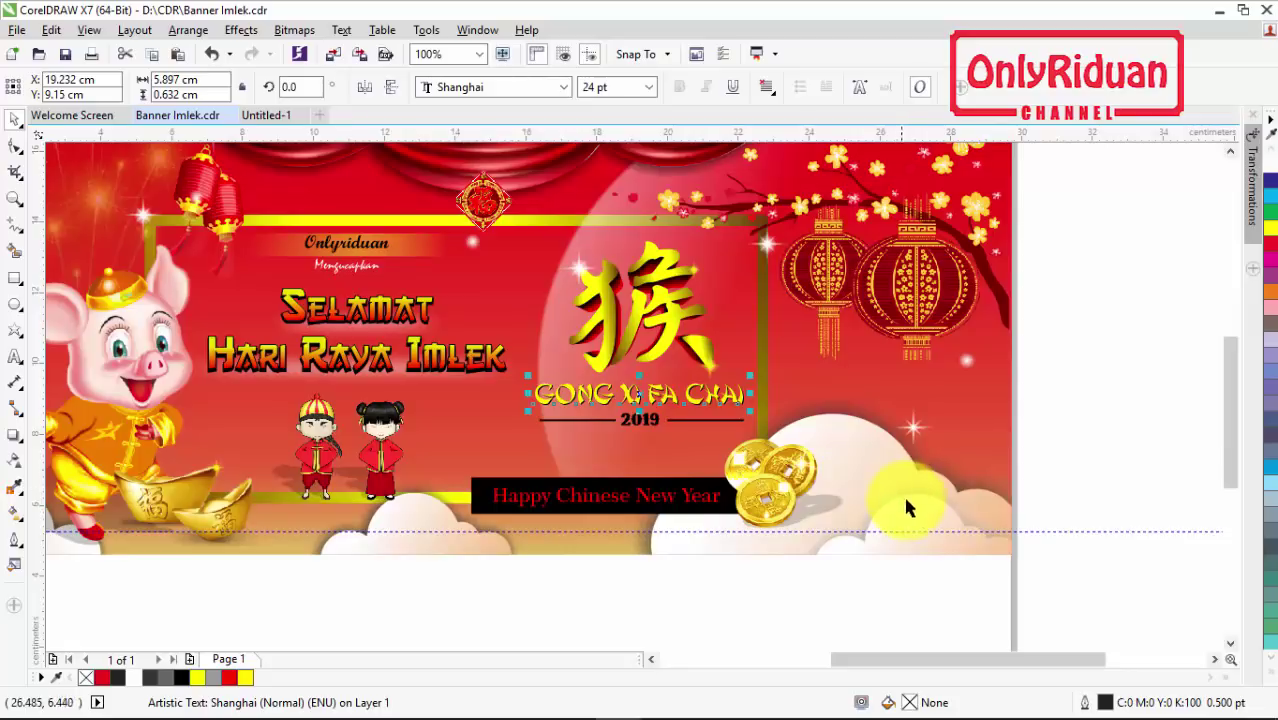
click(265, 115)
click(1040, 438)
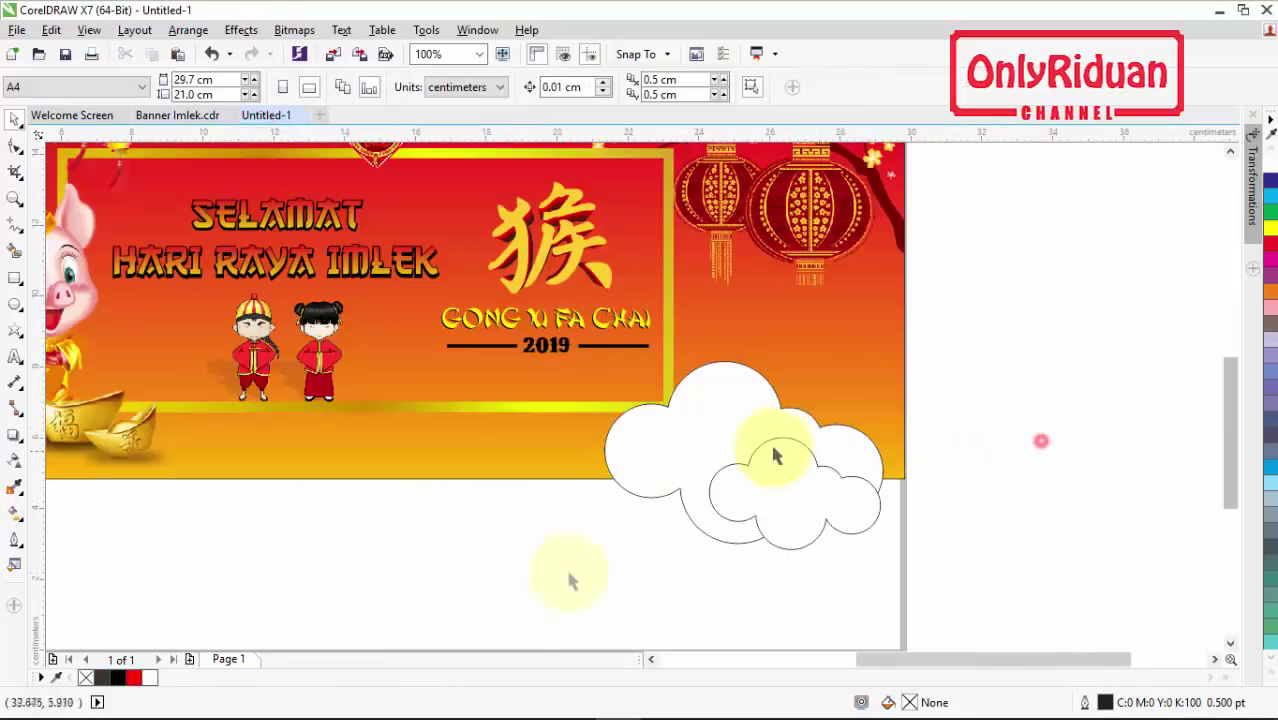
Give the large cloud a linear fountain fill running diagonally from white at its upper left to pink C2 M44 Y25 K0 at its lower right
click(726, 400)
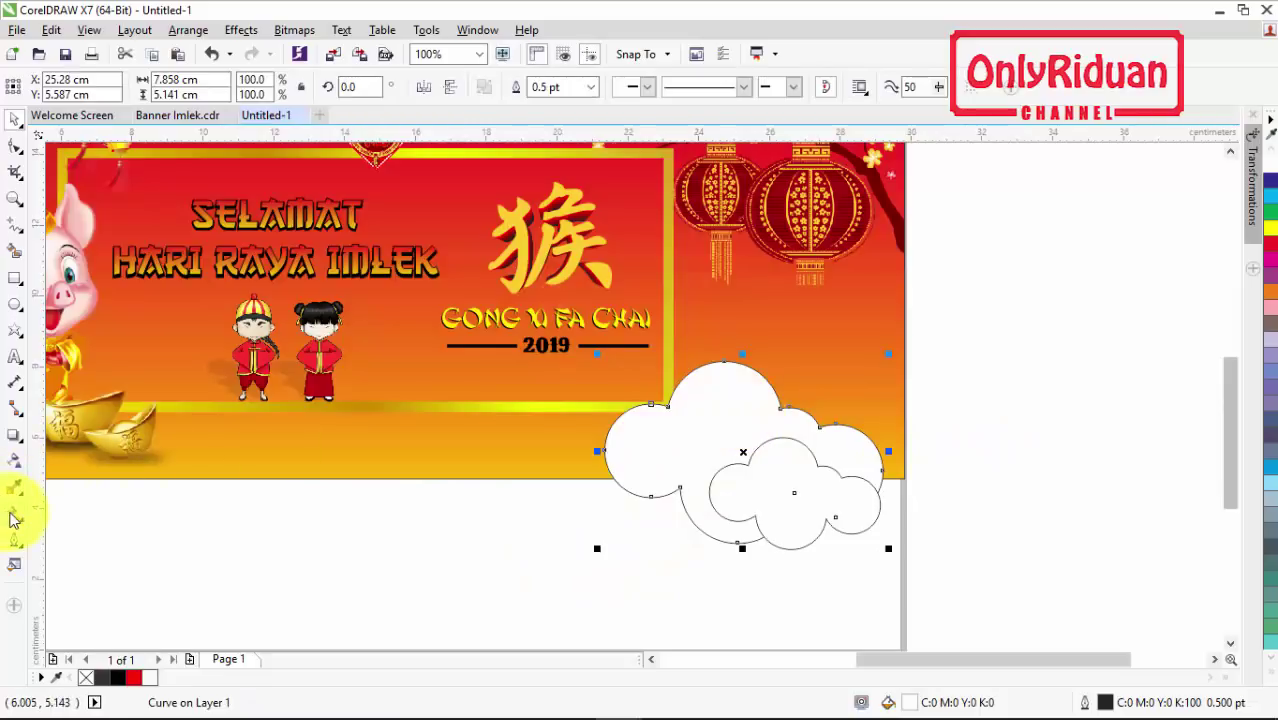
click(88, 513)
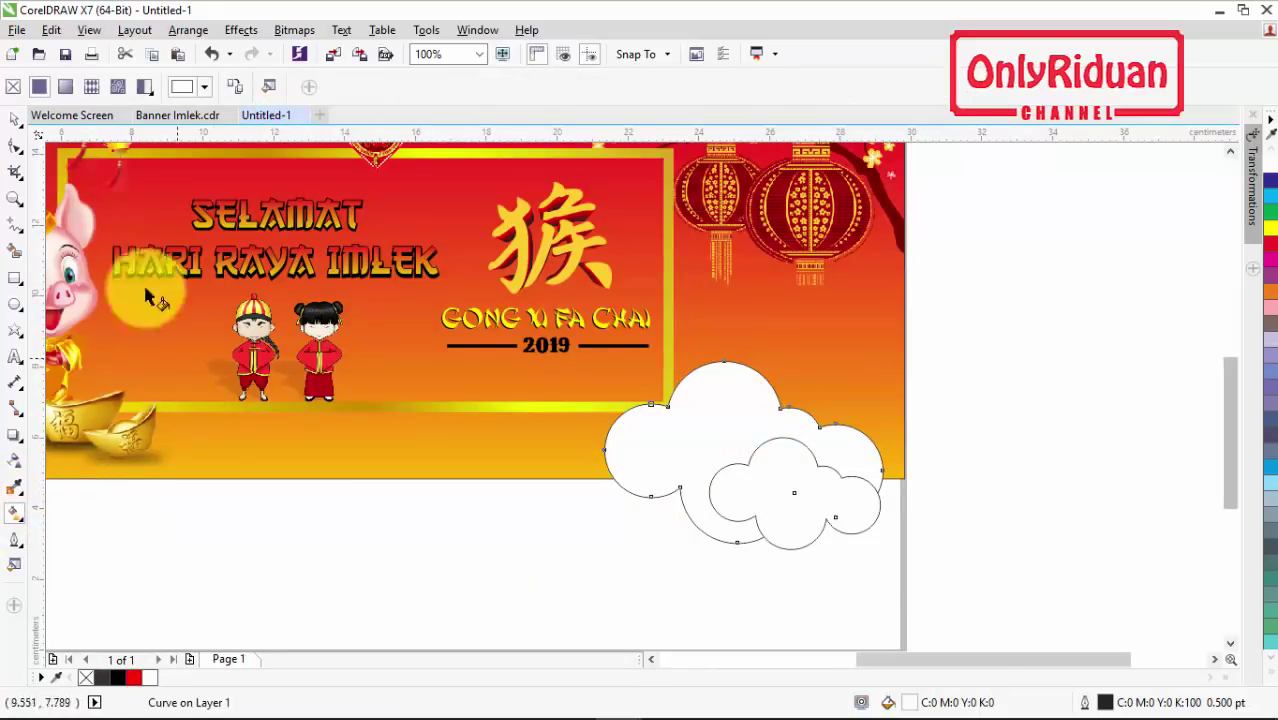
click(60, 89)
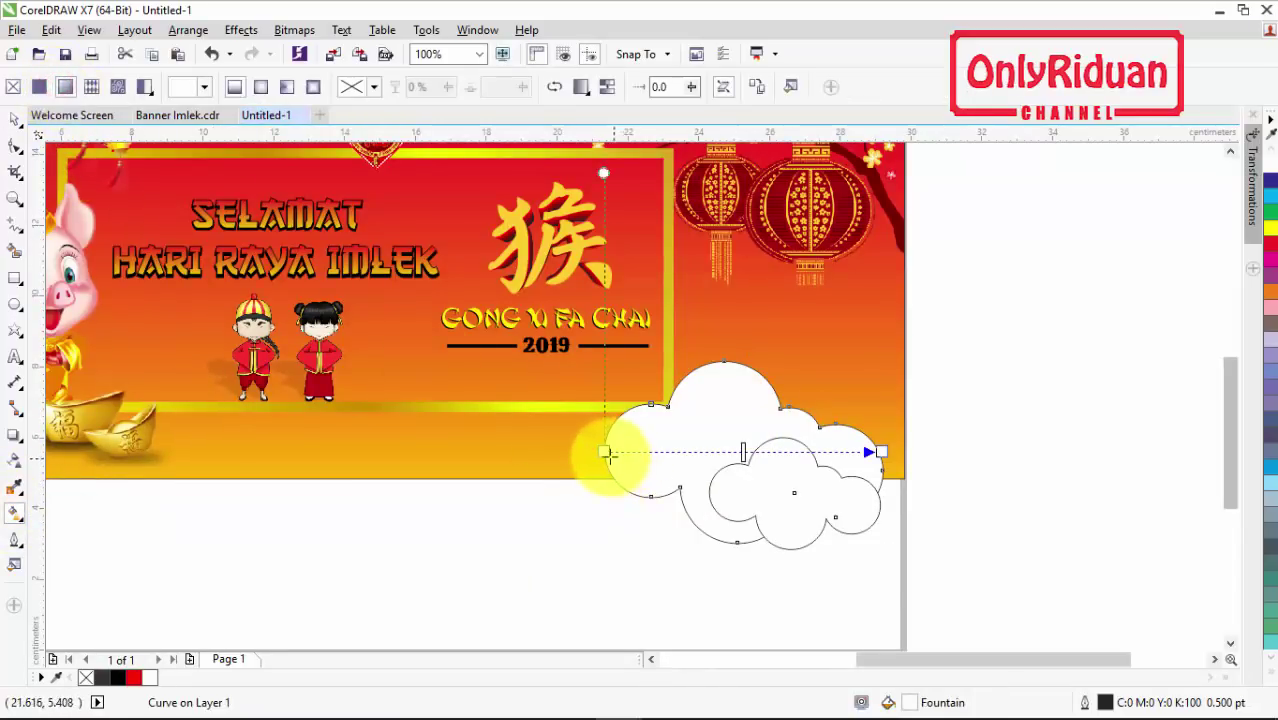
drag(605, 450, 650, 403)
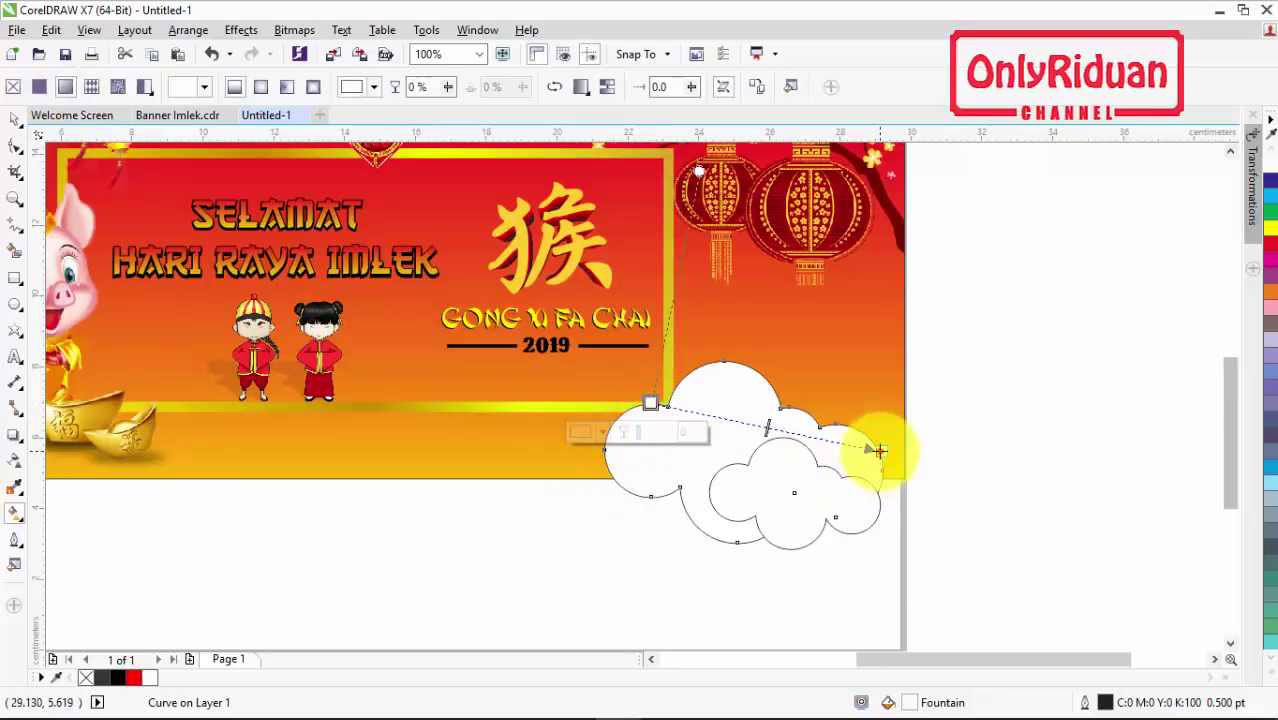
drag(878, 451, 840, 524)
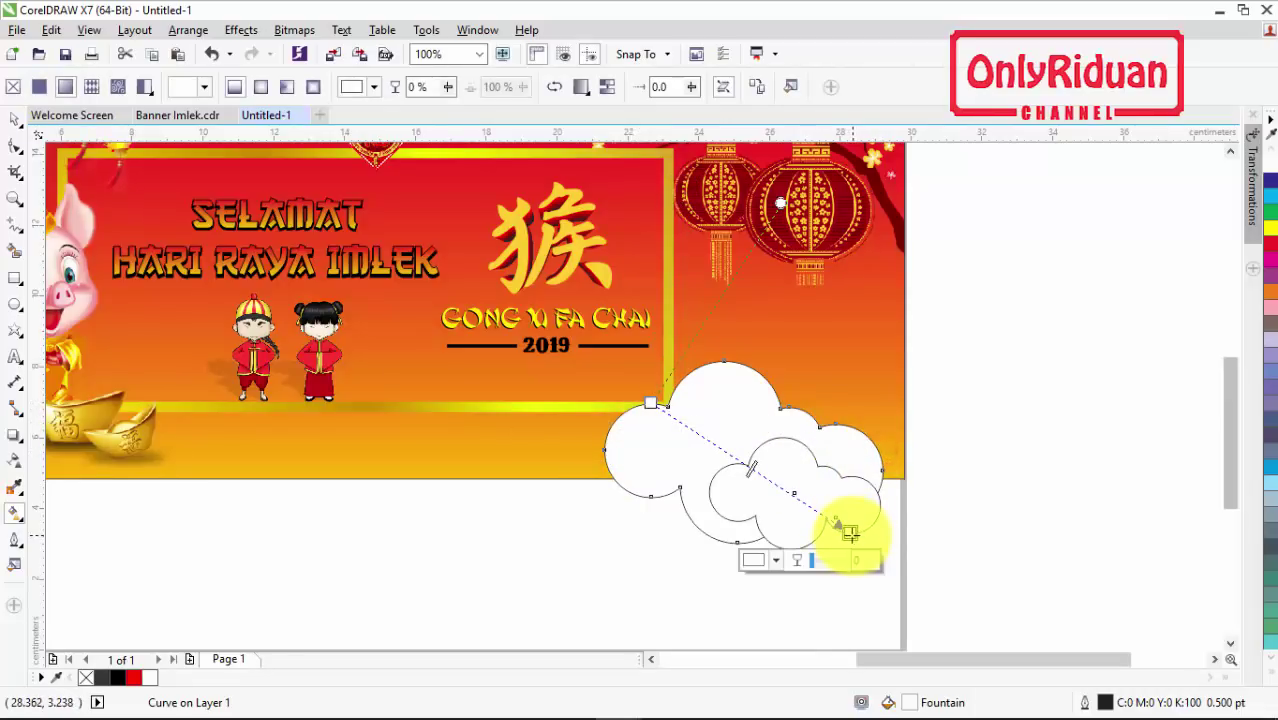
click(776, 560)
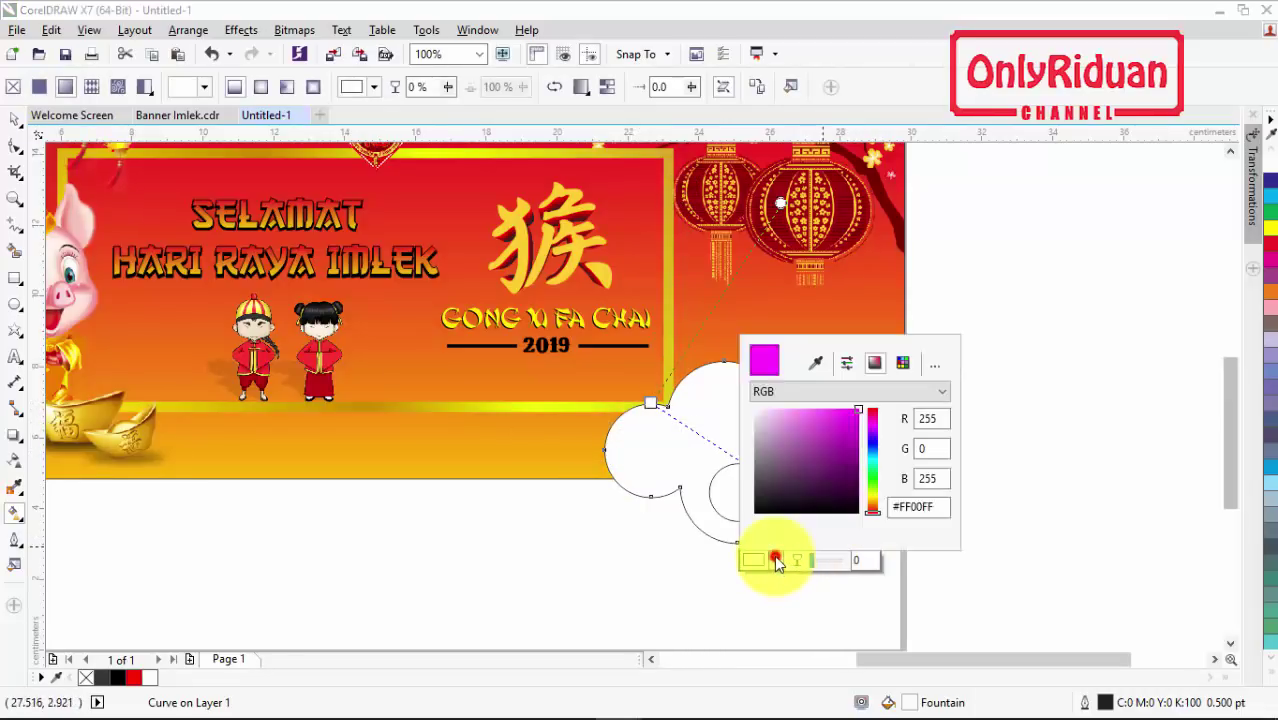
click(787, 414)
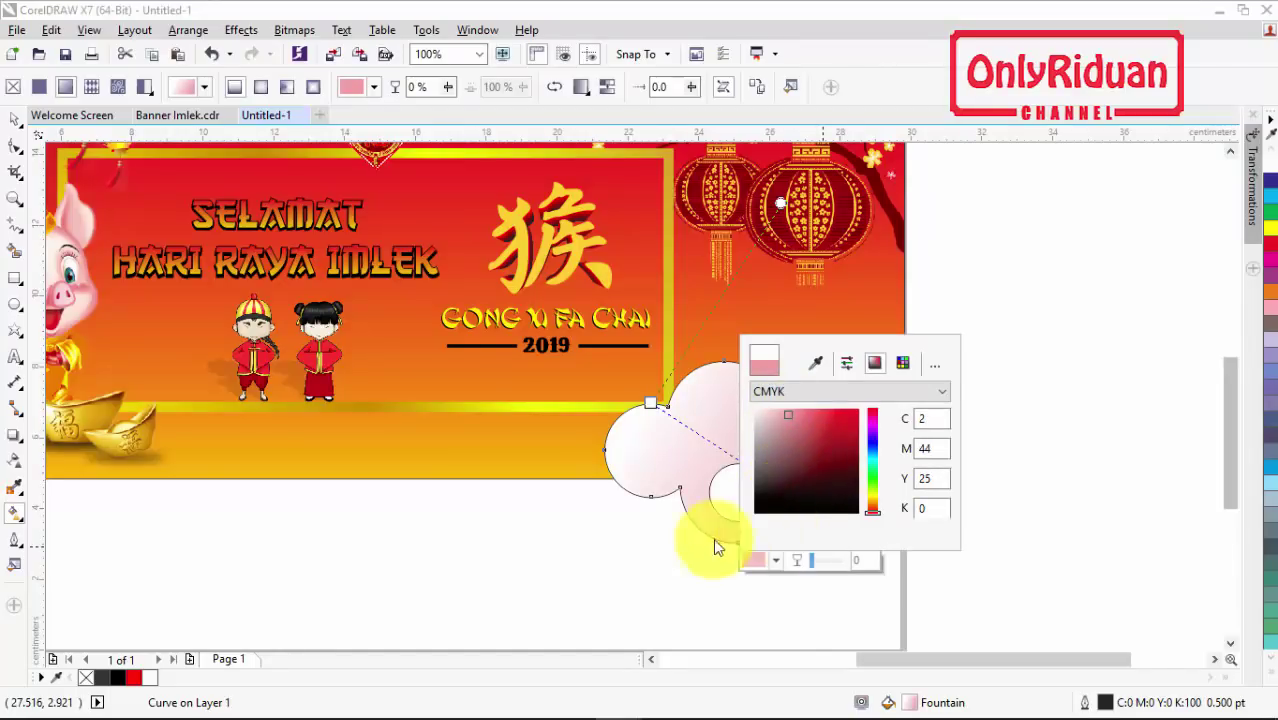
click(506, 523)
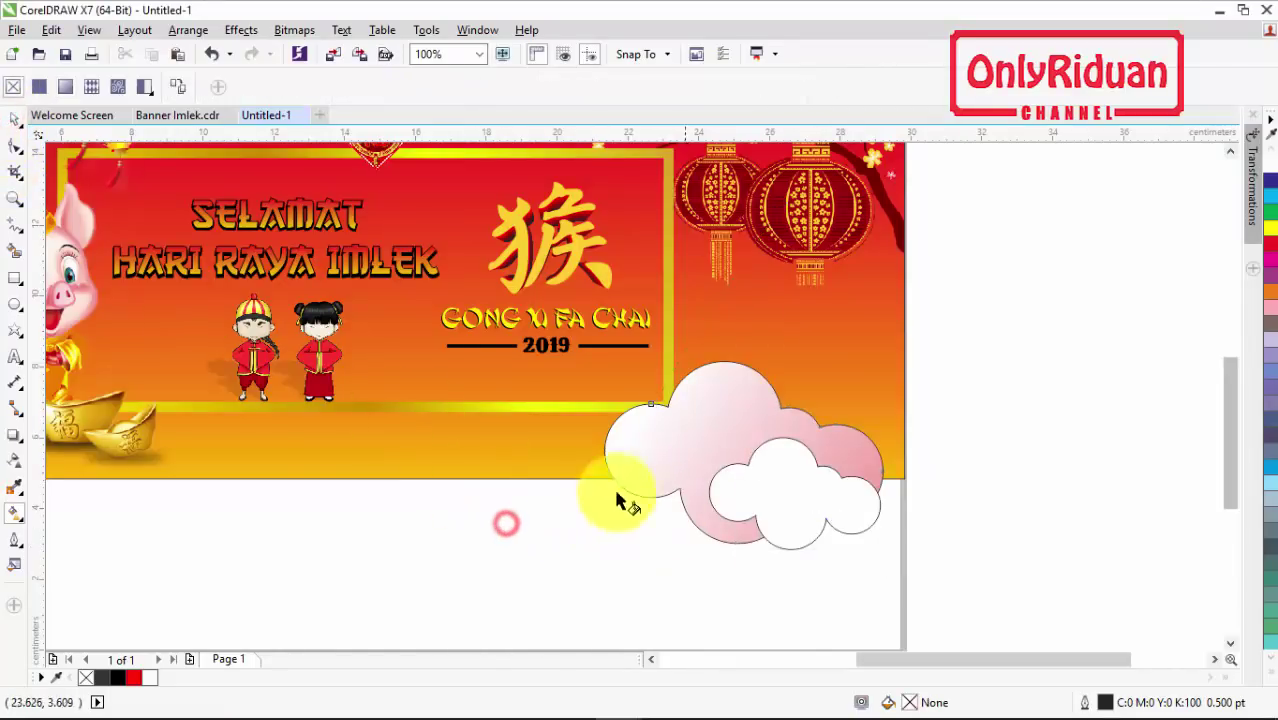
Take the small white cloud off the large one and delete it
click(14, 140)
click(365, 617)
click(766, 490)
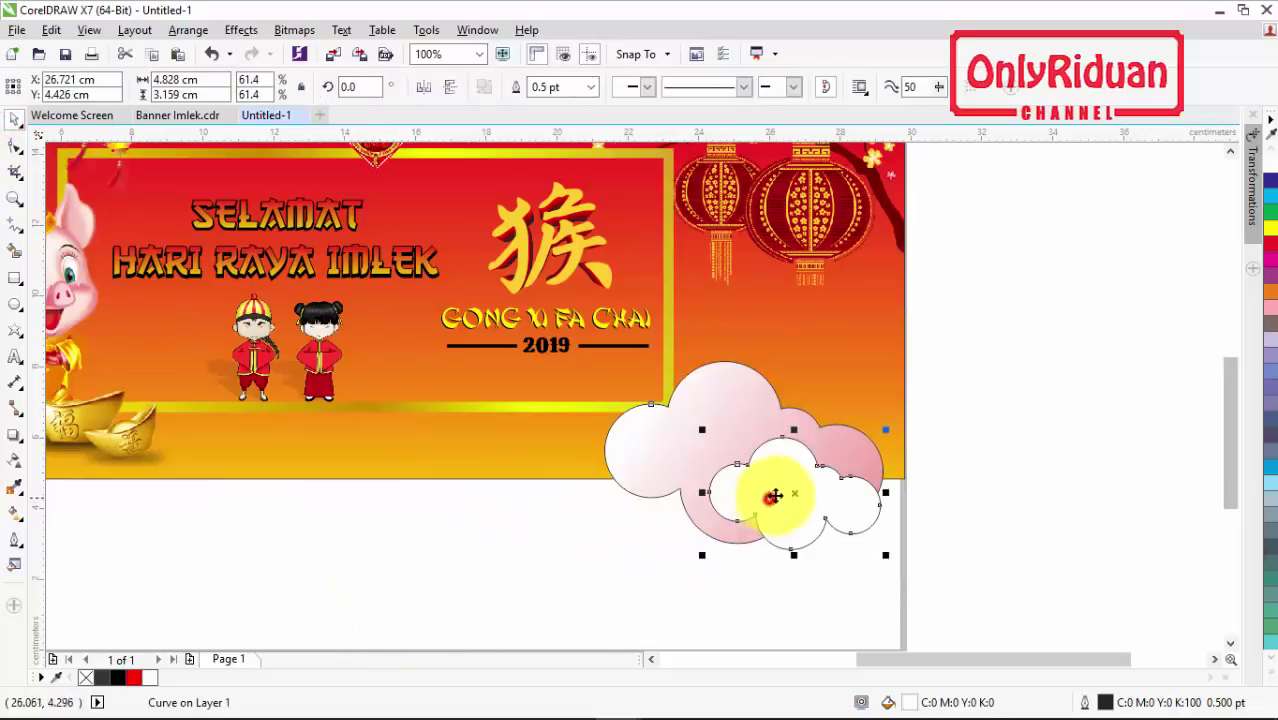
drag(785, 486, 1087, 521)
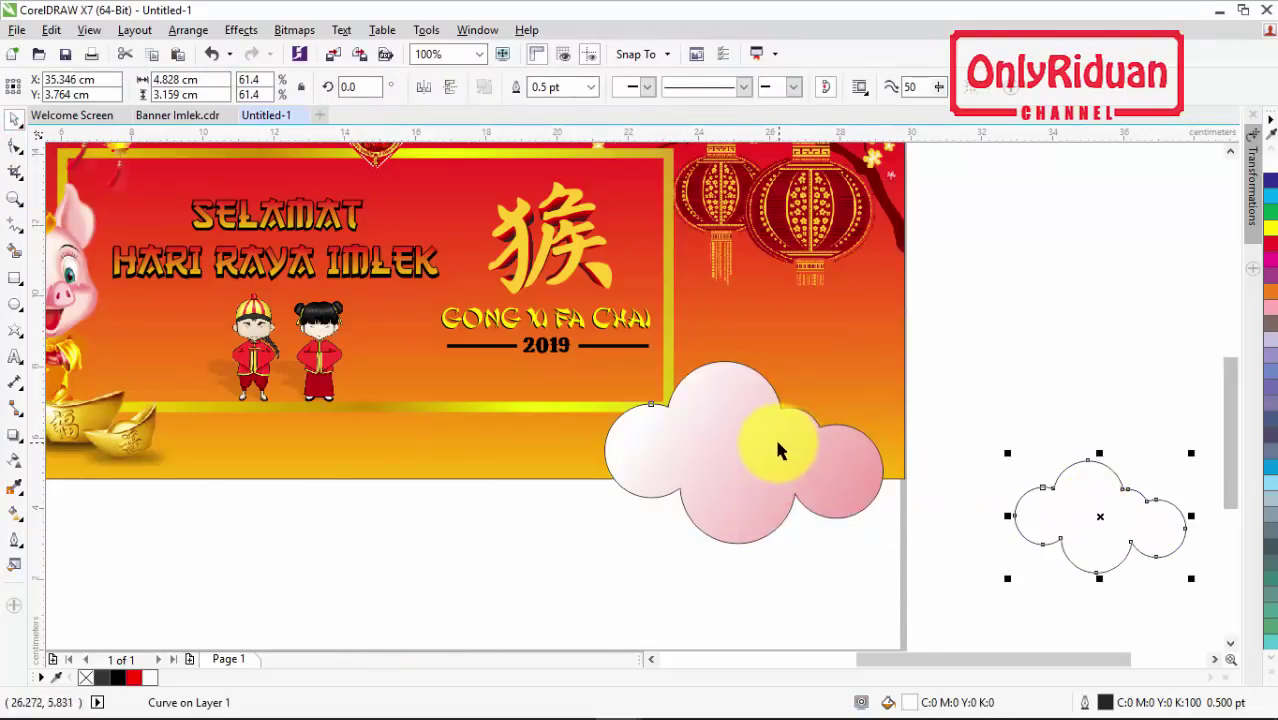
key(Delete)
Duplicate the gradient cloud, shrink the copy to about 5.27 cm wide, and place it over the large cloud's lower-right part
drag(762, 433, 479, 480)
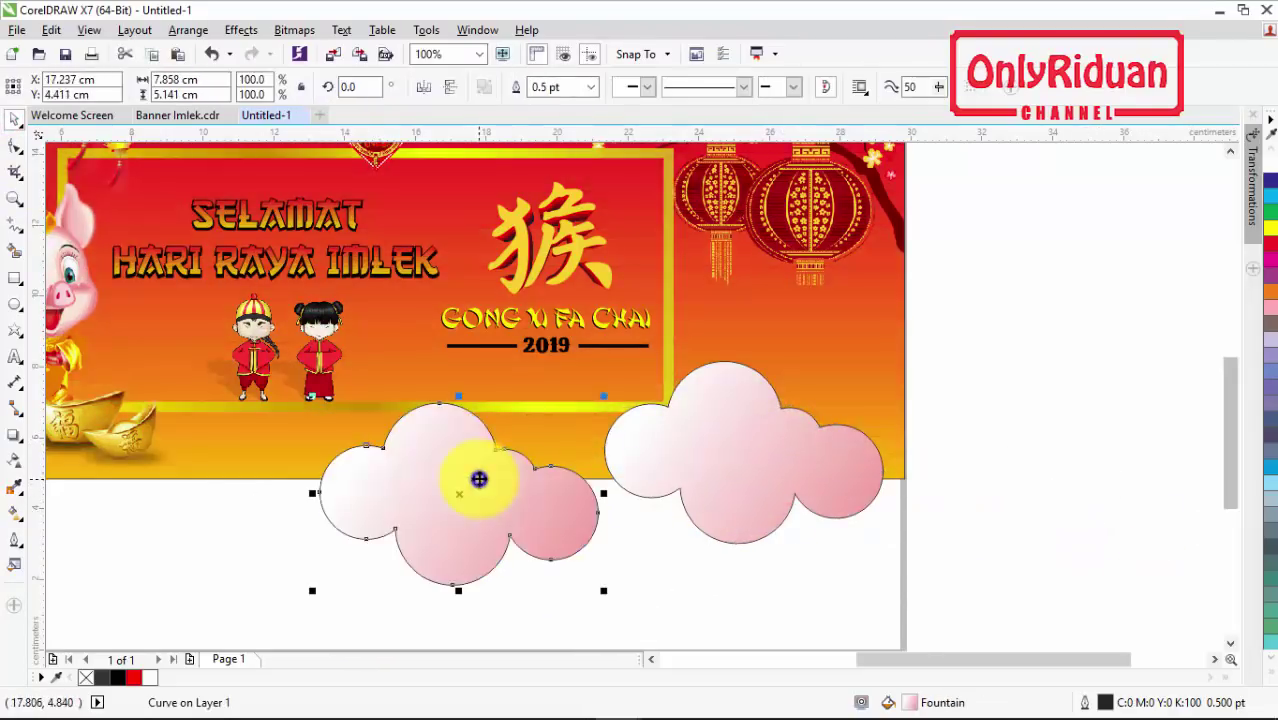
drag(603, 590, 512, 550)
drag(414, 462, 804, 489)
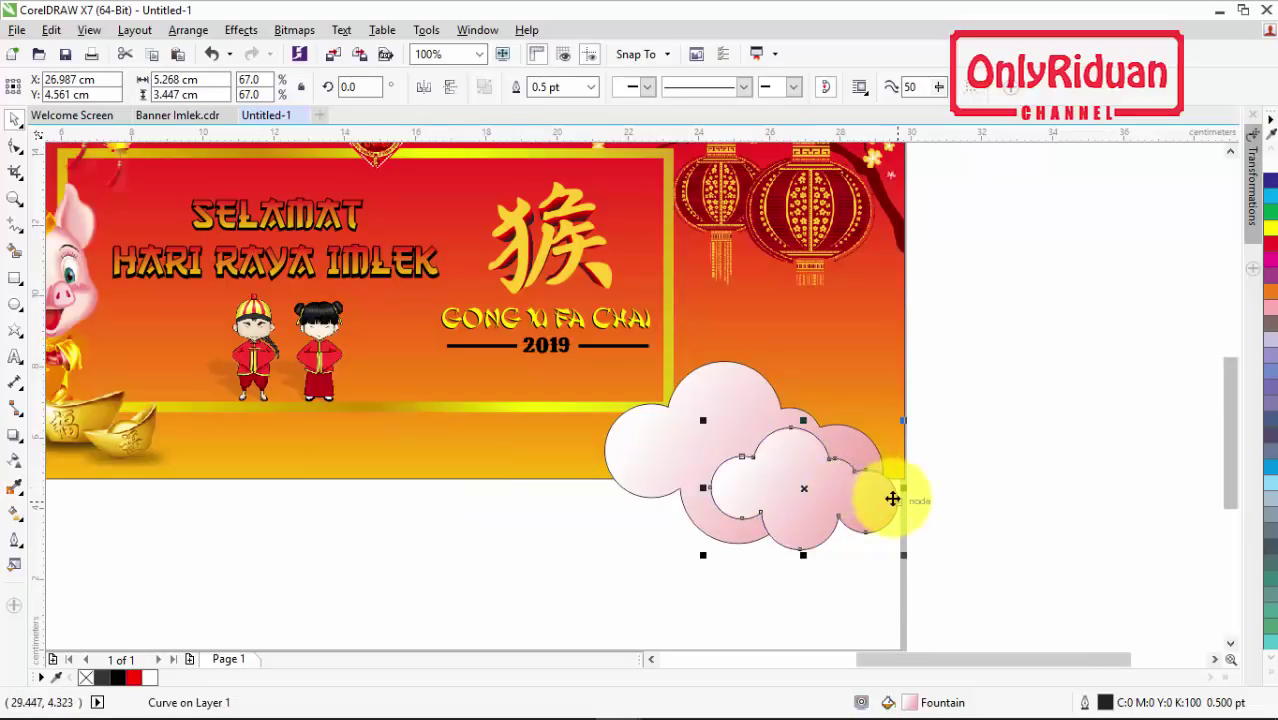
click(943, 560)
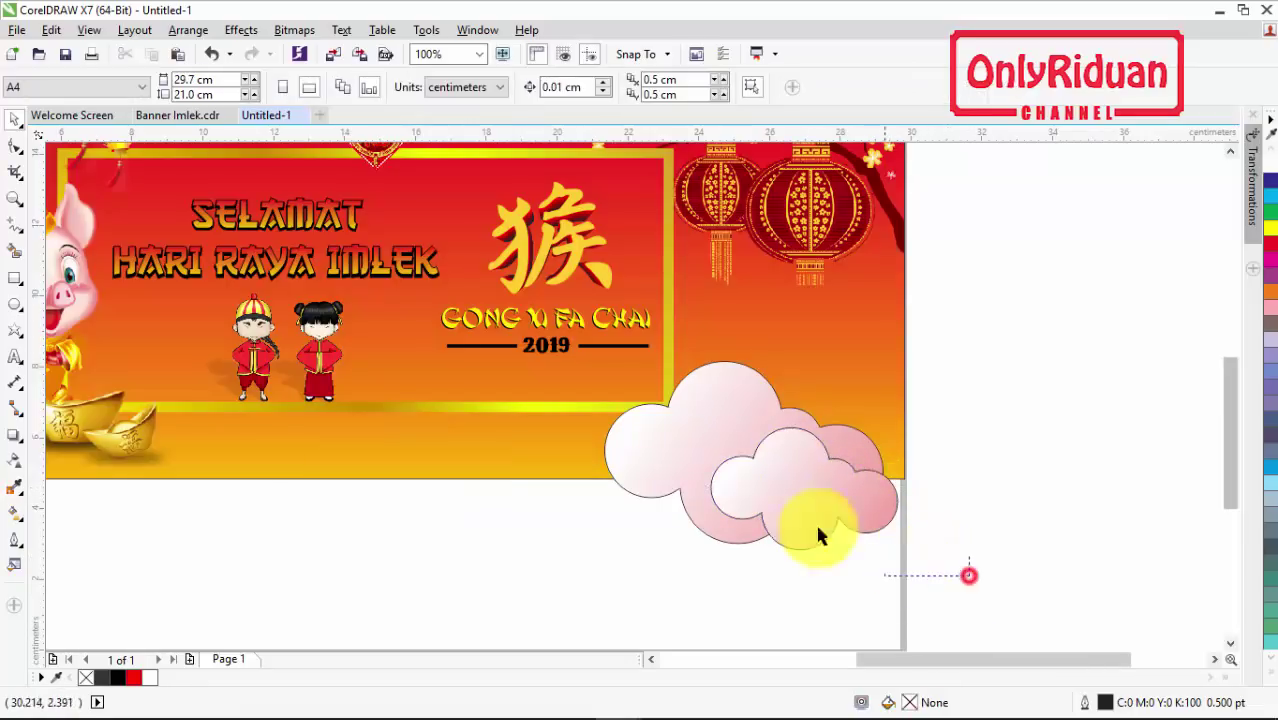
Remove the outline from both gradient clouds
drag(592, 380, 580, 345)
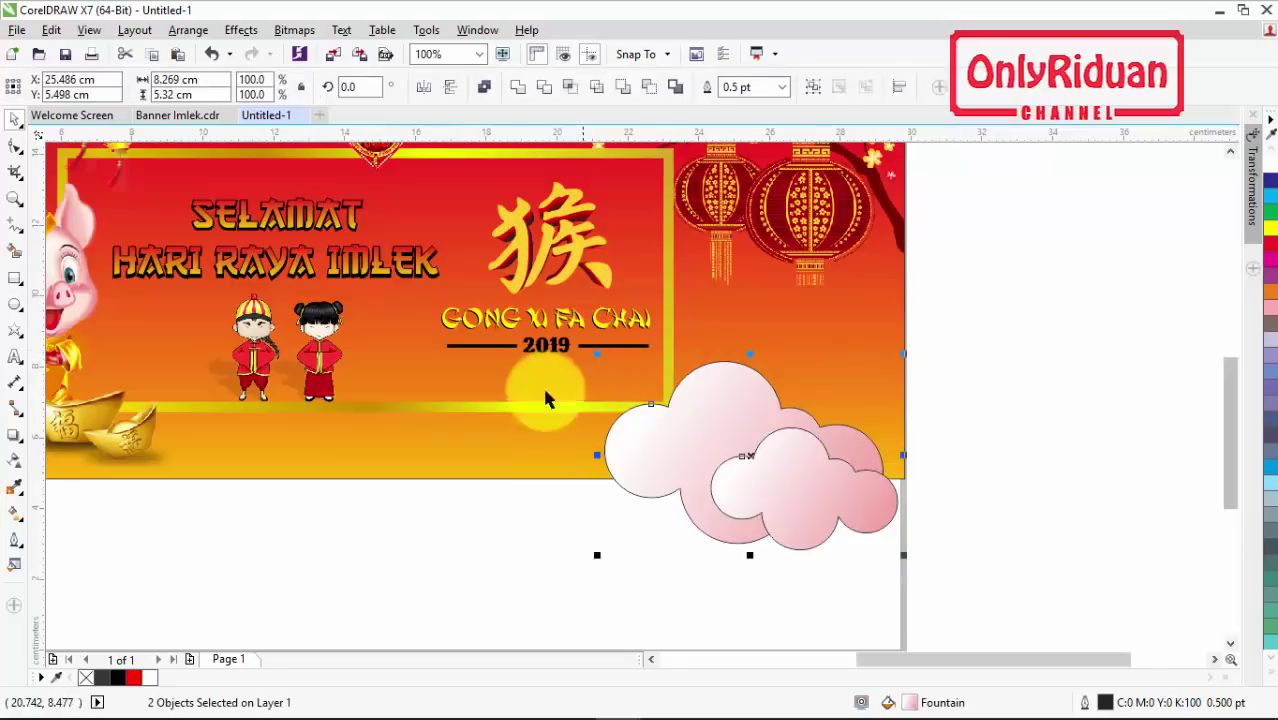
right_click(87, 678)
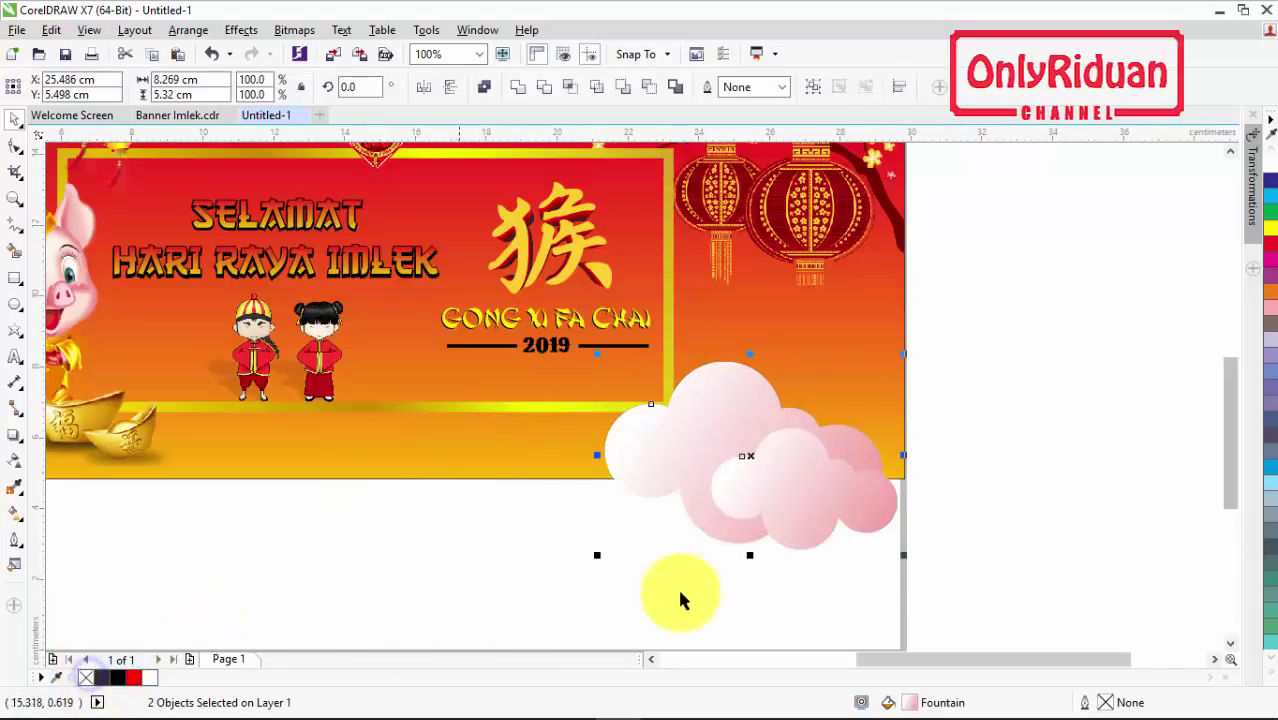
click(1023, 473)
Add a Small Glow drop shadow to the small cloud and set the shadow colour to dark grey
click(829, 511)
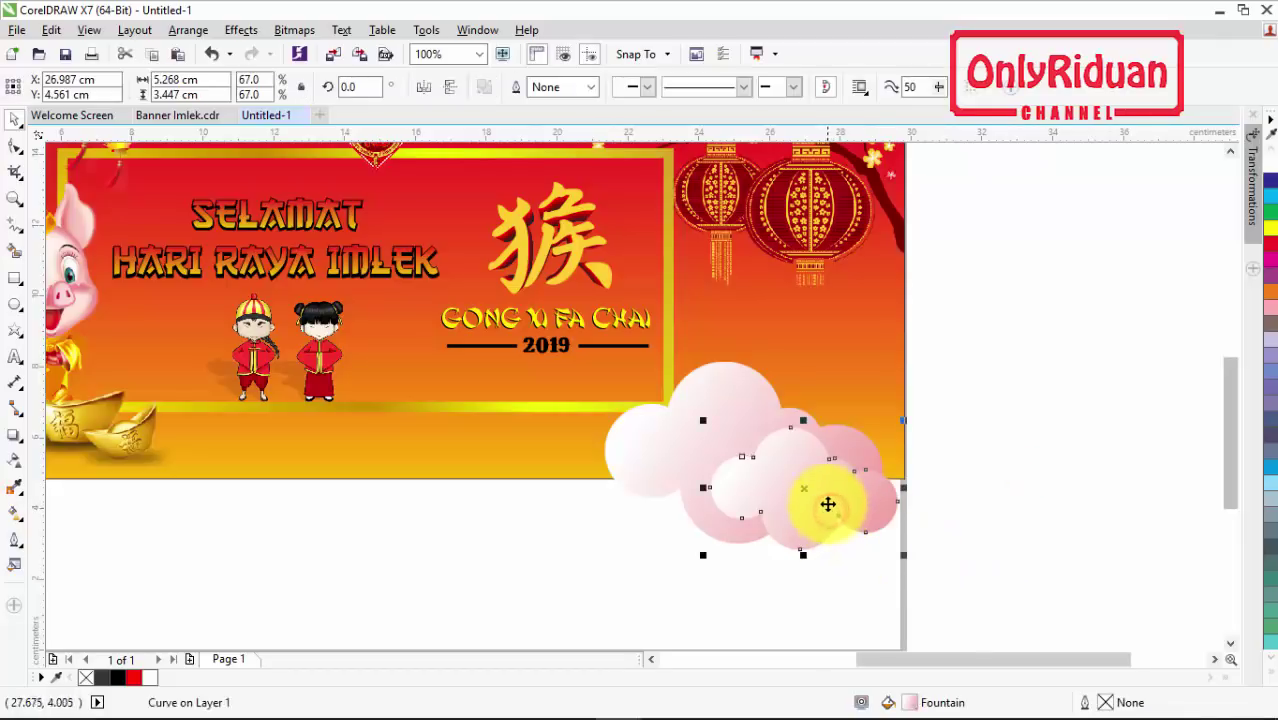
click(14, 437)
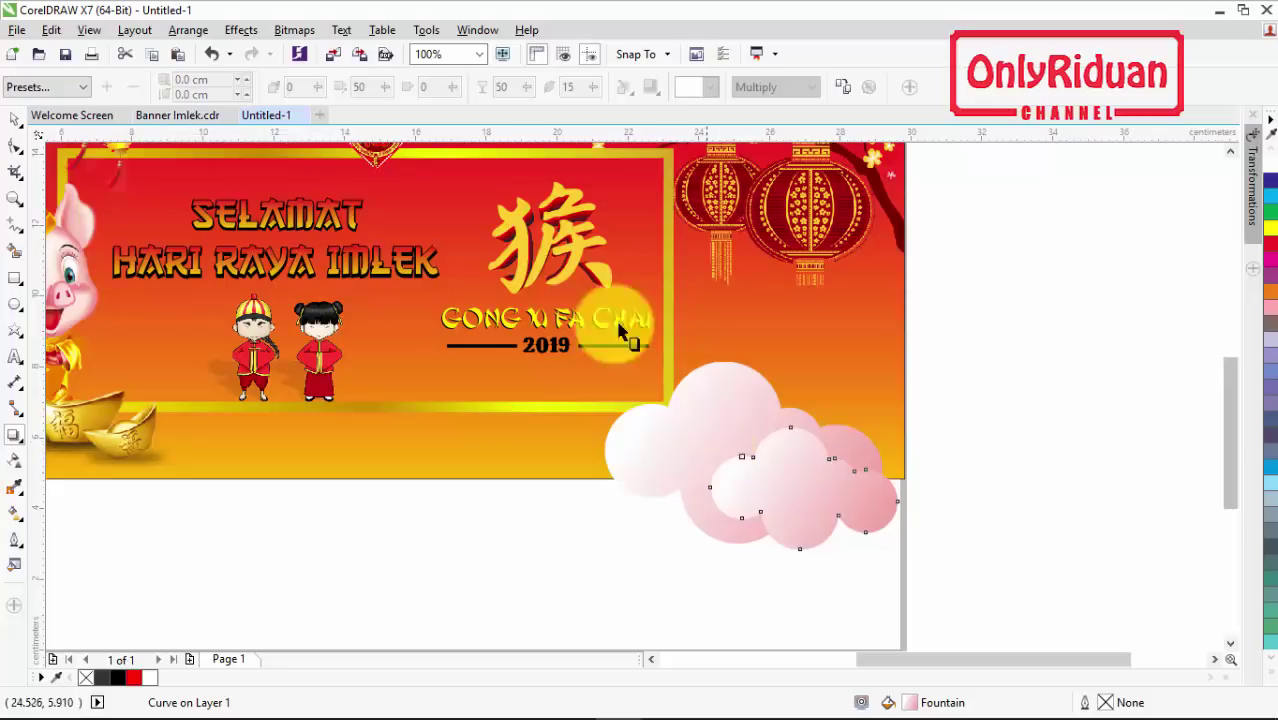
click(83, 87)
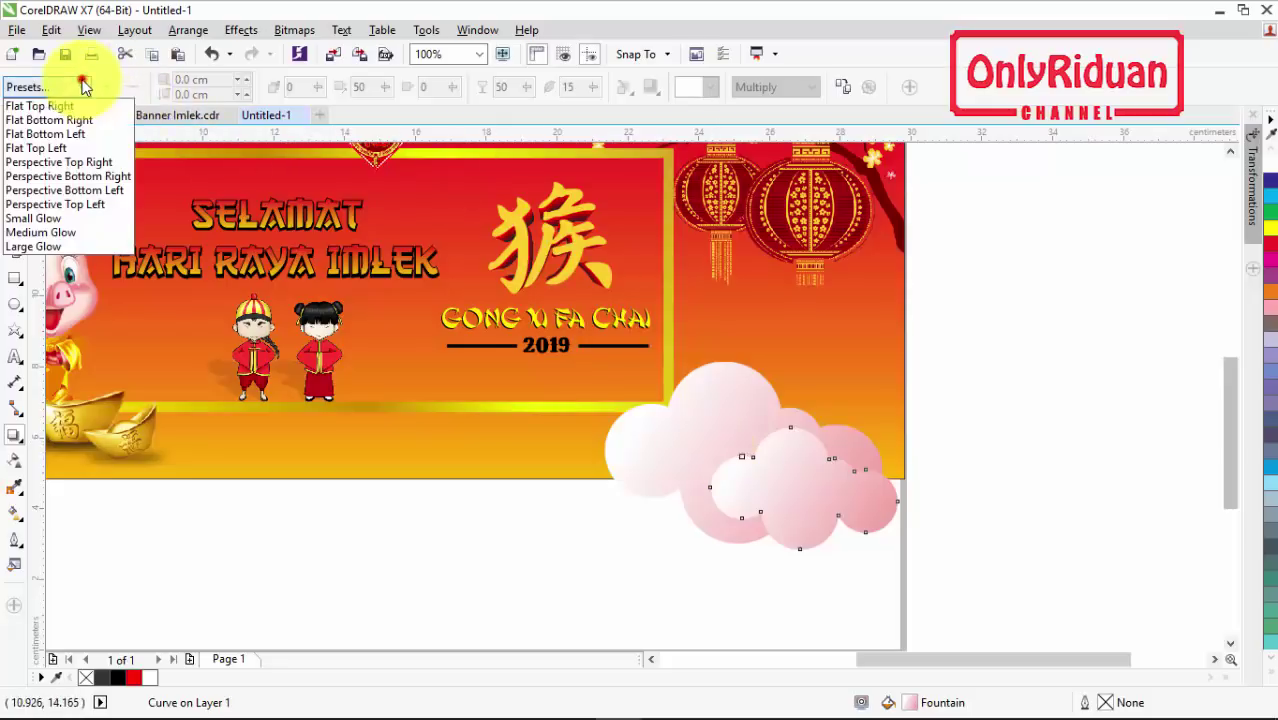
click(30, 218)
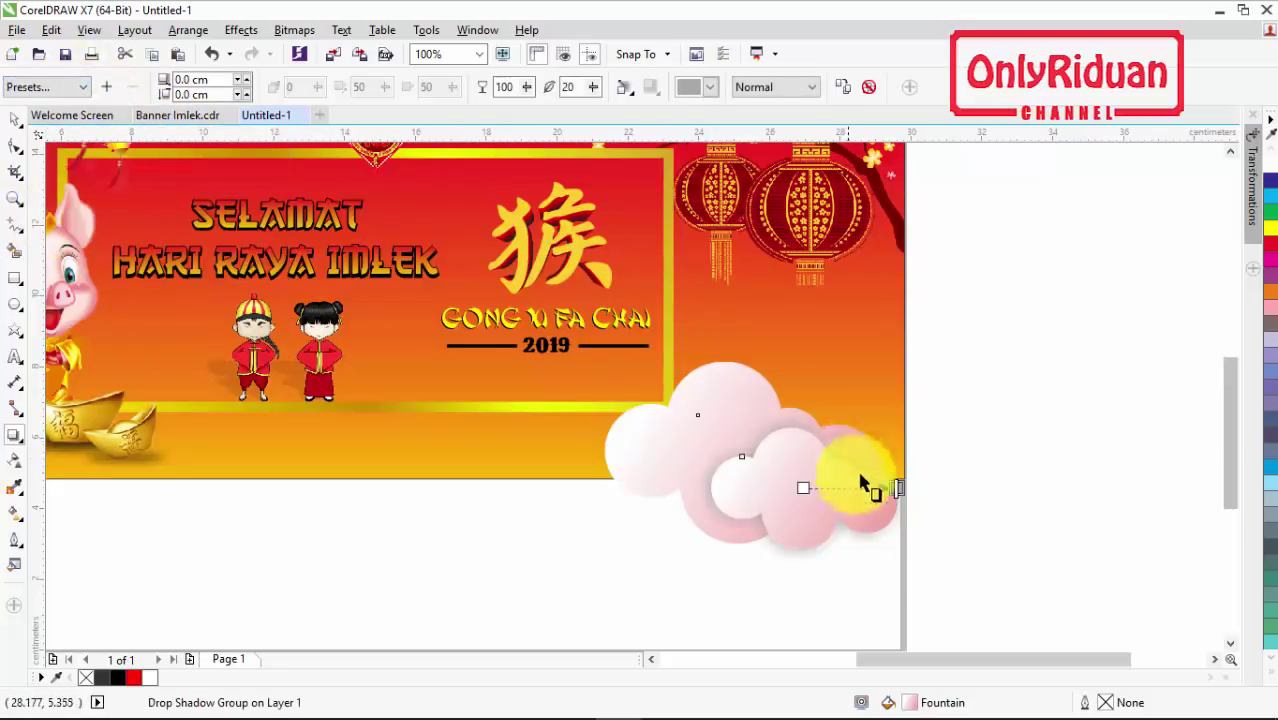
click(709, 87)
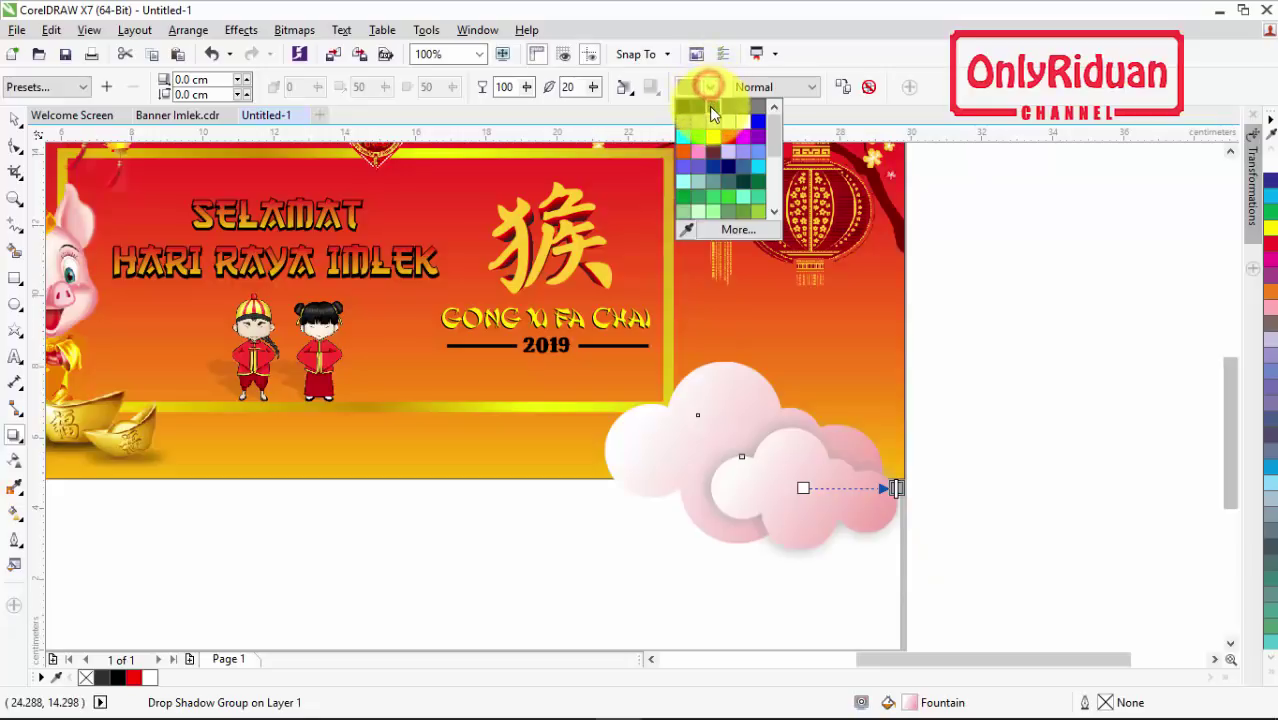
click(711, 106)
click(710, 88)
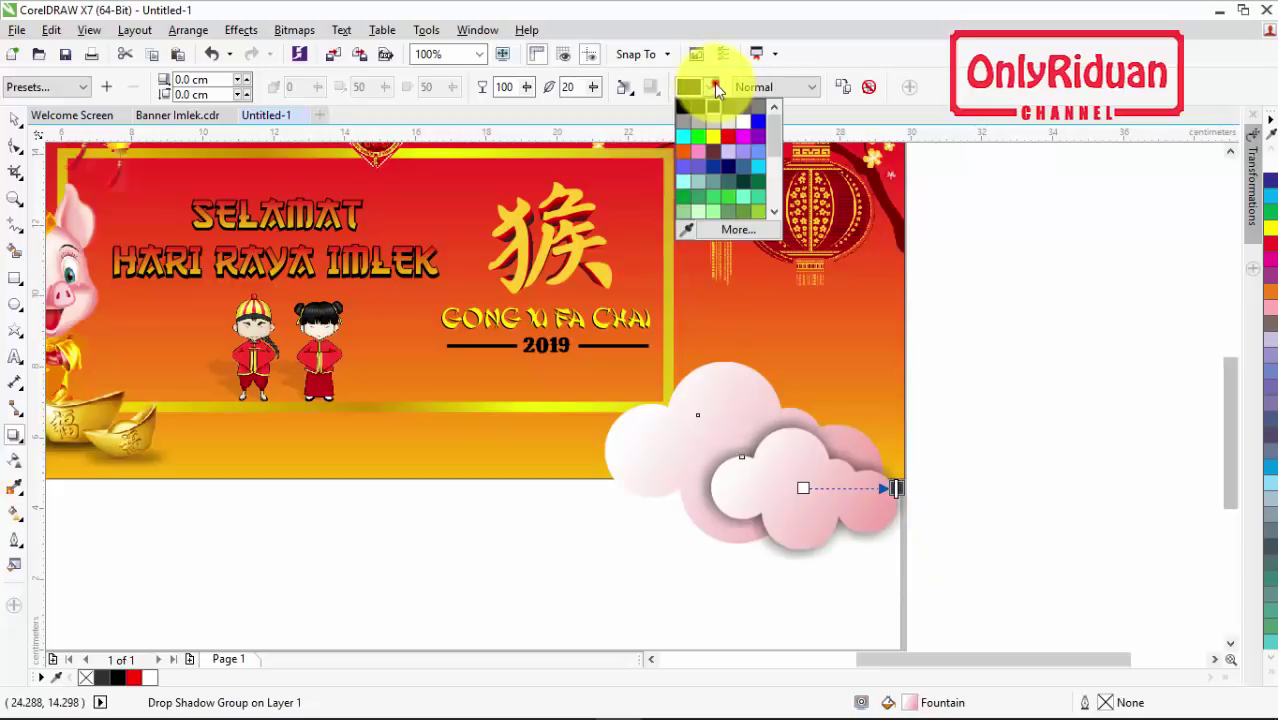
click(723, 108)
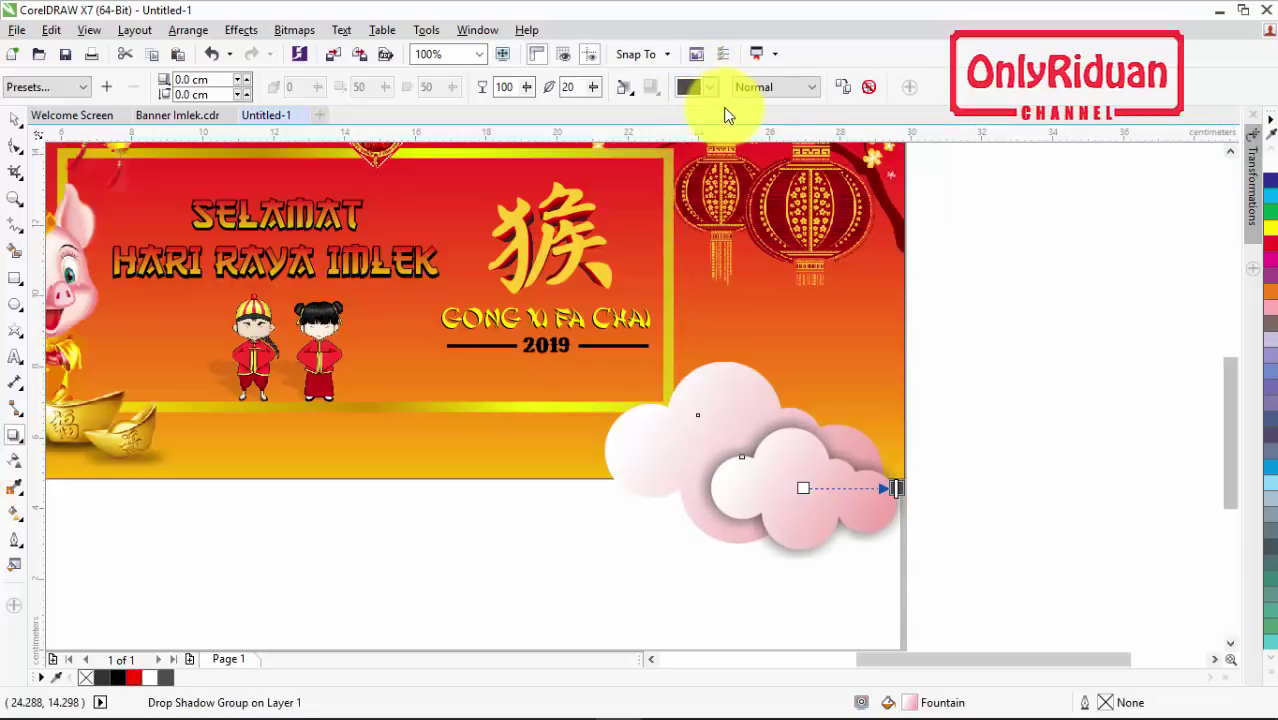
Add a Small Glow drop shadow to the large cloud and change the shadow colour to dark grey
click(647, 451)
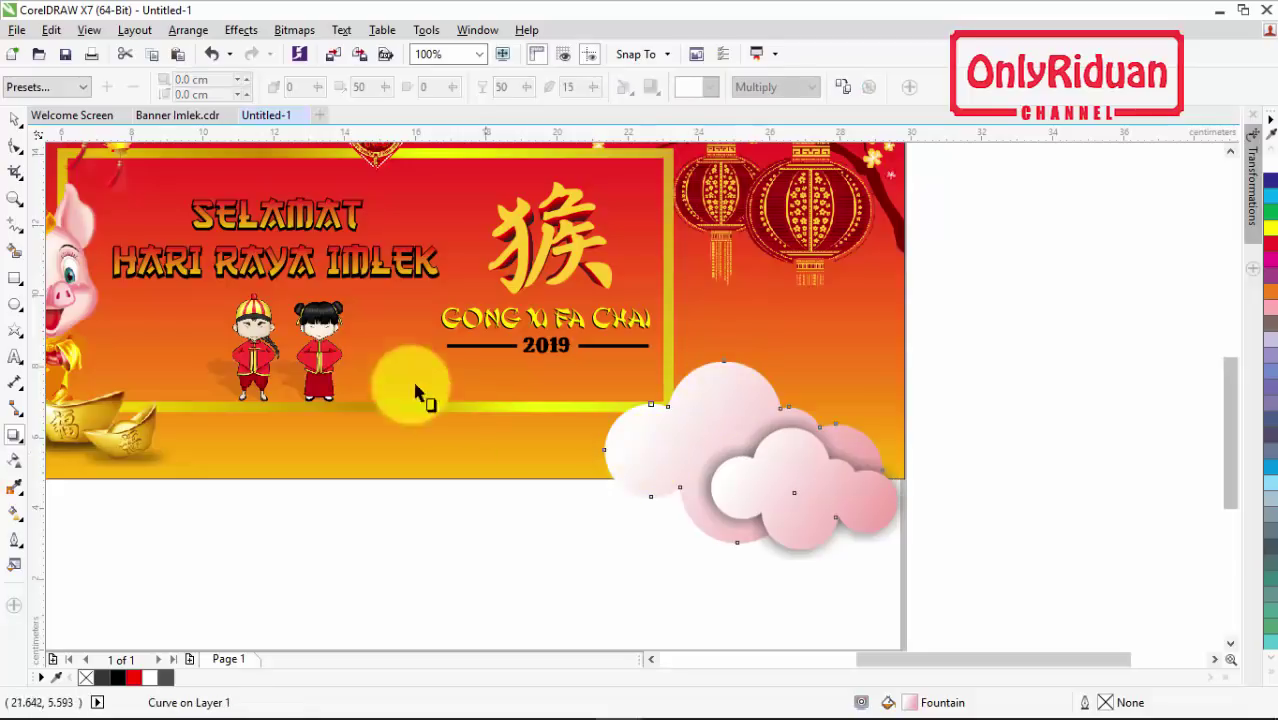
click(82, 87)
click(30, 219)
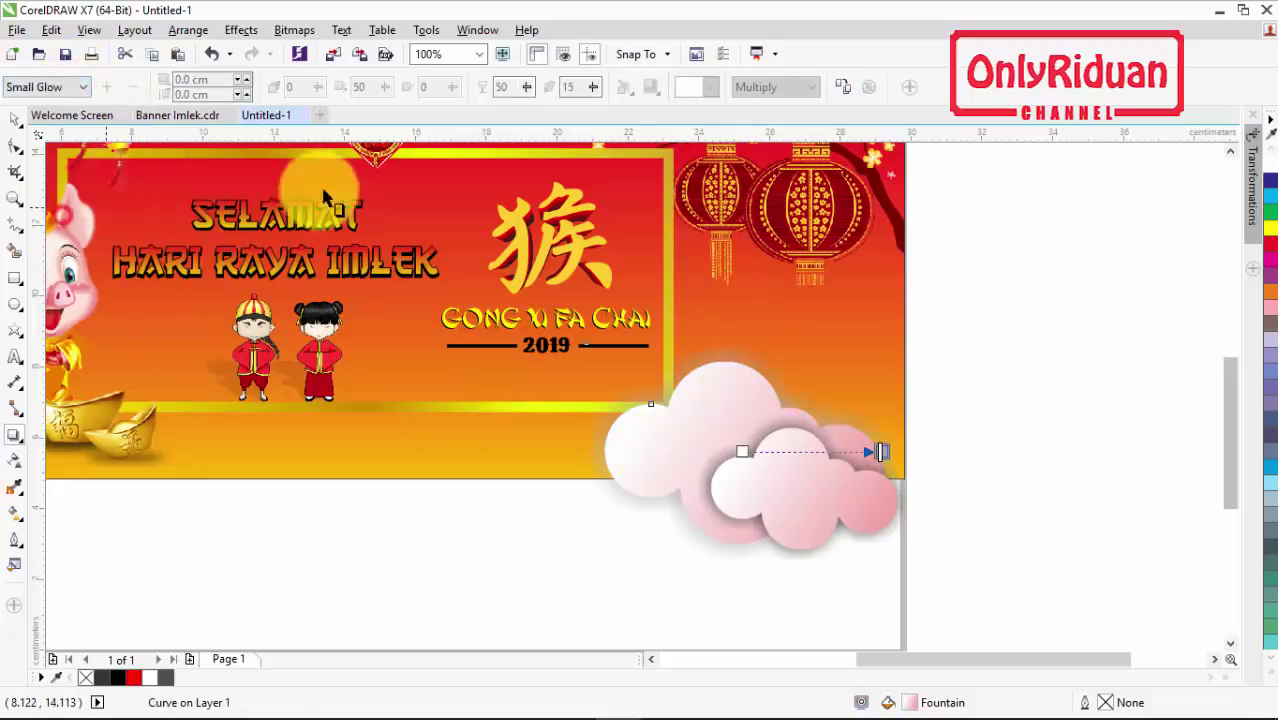
click(715, 87)
click(711, 107)
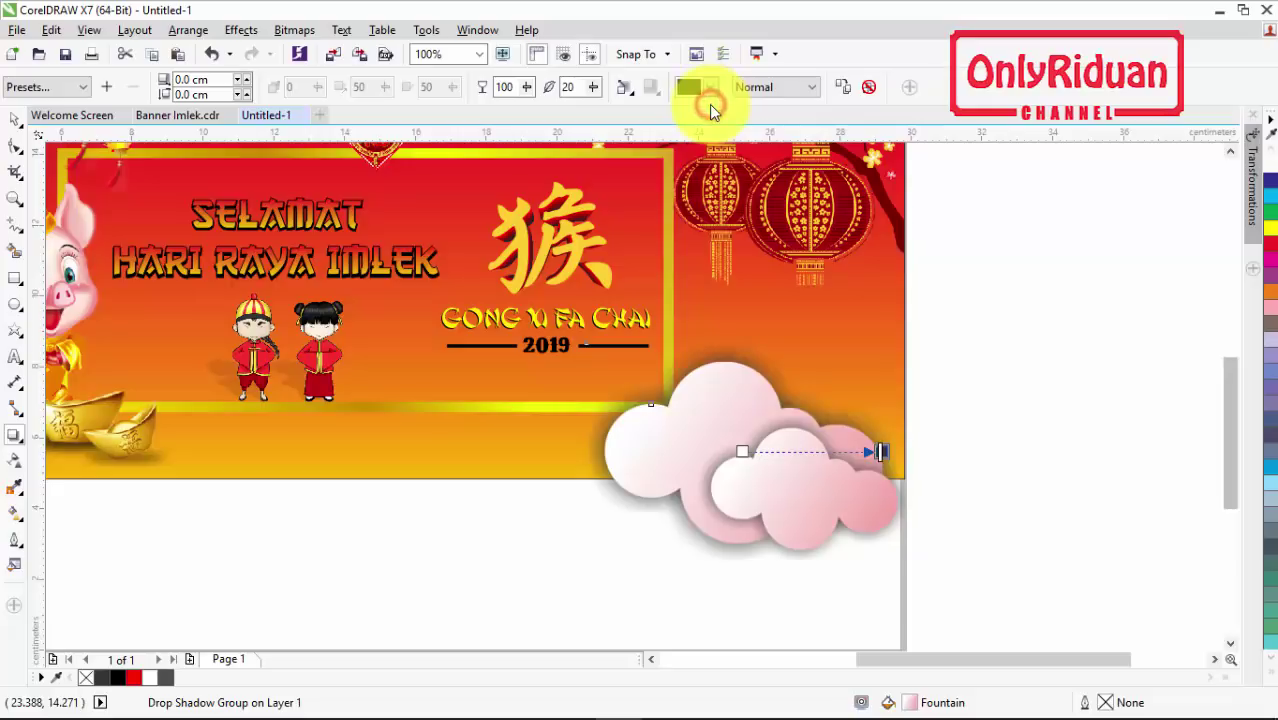
Apply dark grey as the large cloud's drop shadow colour and deselect the cloud
click(715, 87)
click(726, 106)
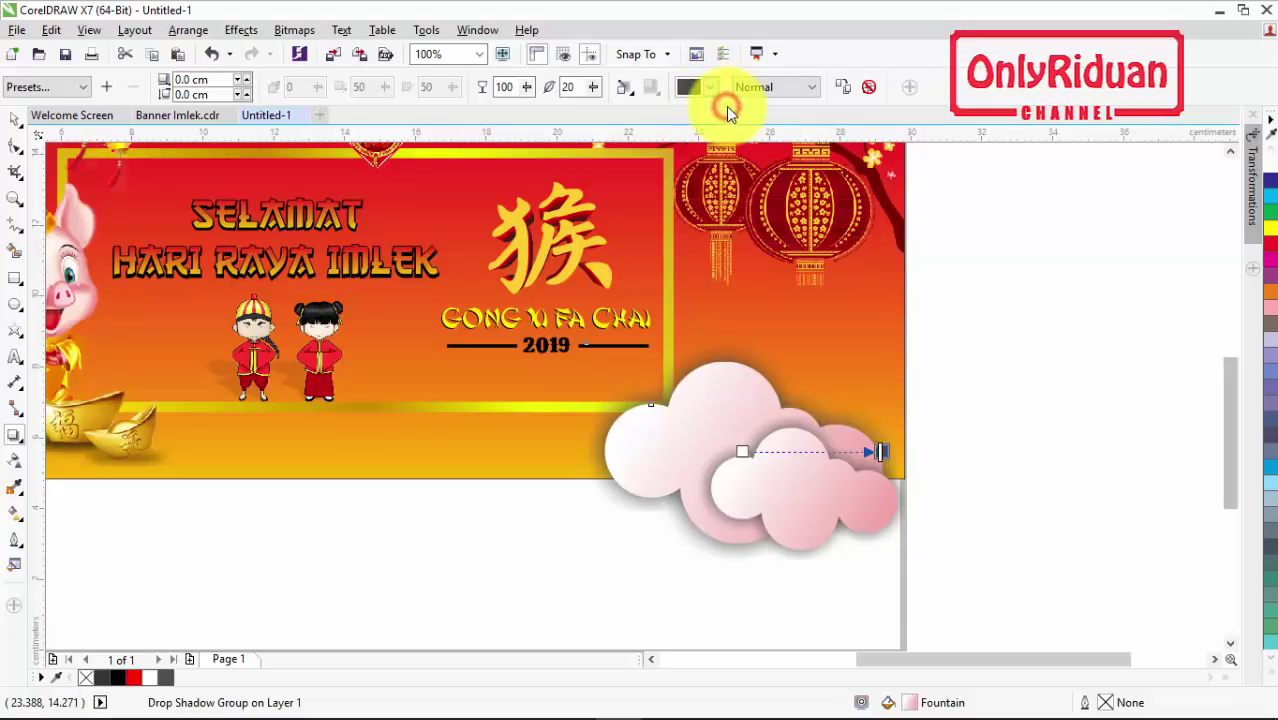
click(14, 120)
click(260, 250)
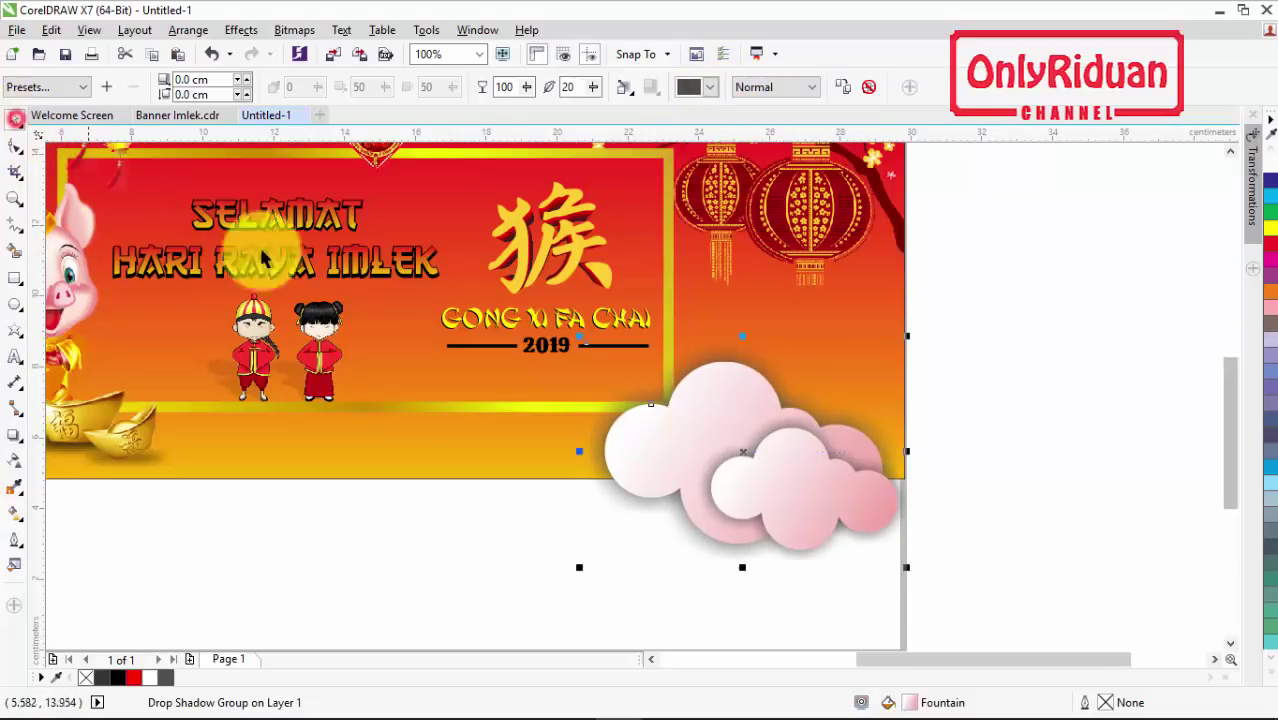
click(1082, 500)
click(836, 522)
drag(819, 505, 394, 491)
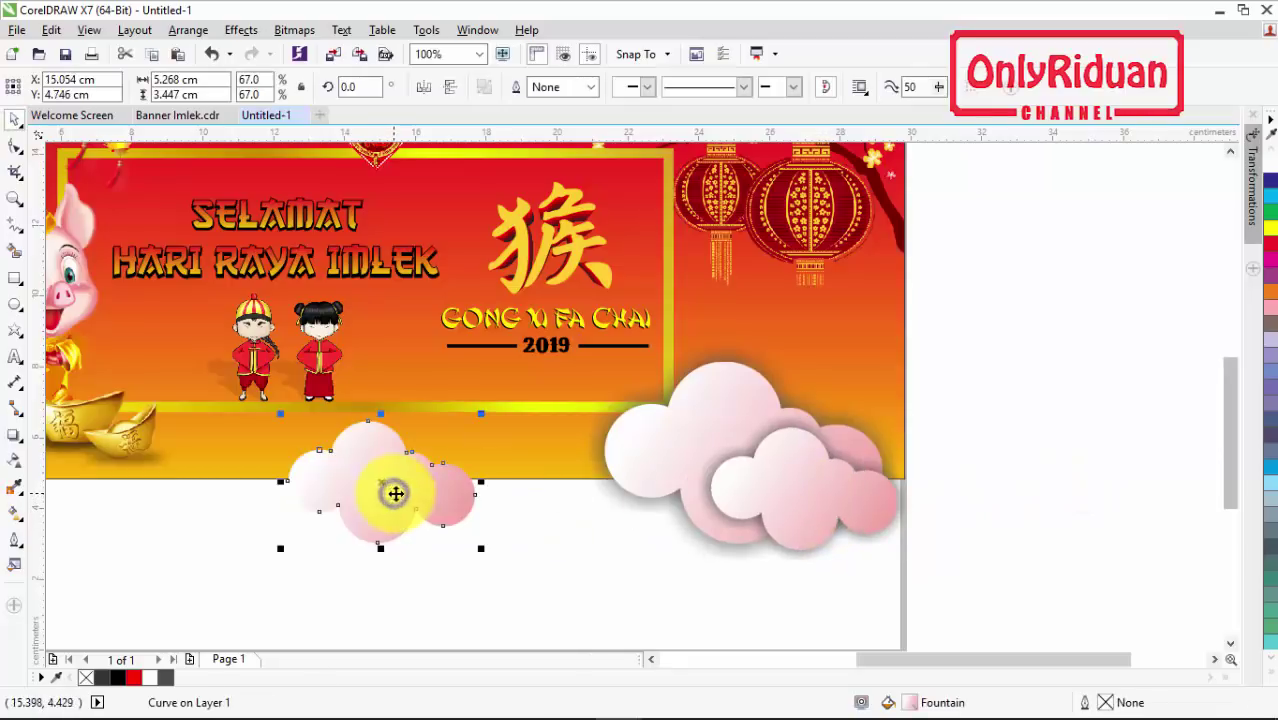
key(ctrl+z)
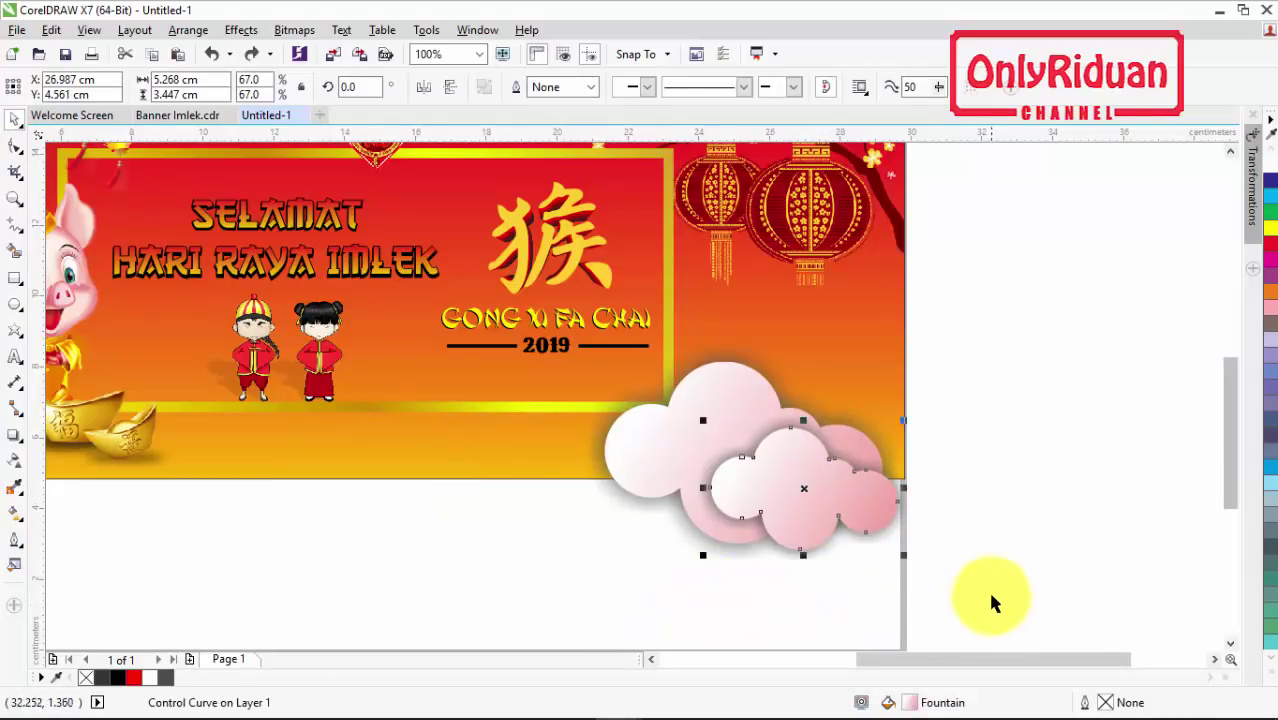
Place two copies of the shadowed small cloud on the banner's bottom edge, one near the middle and one mirrored horizontally at the left corner
click(707, 422)
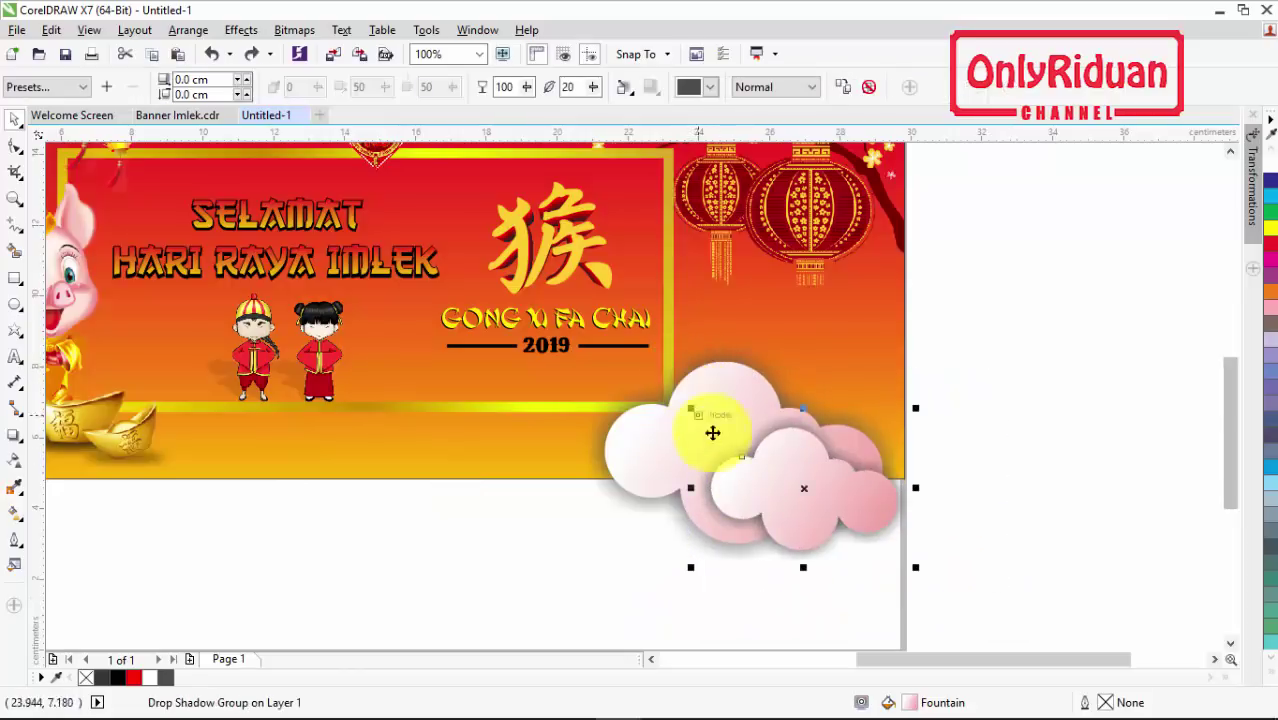
drag(807, 491, 348, 478)
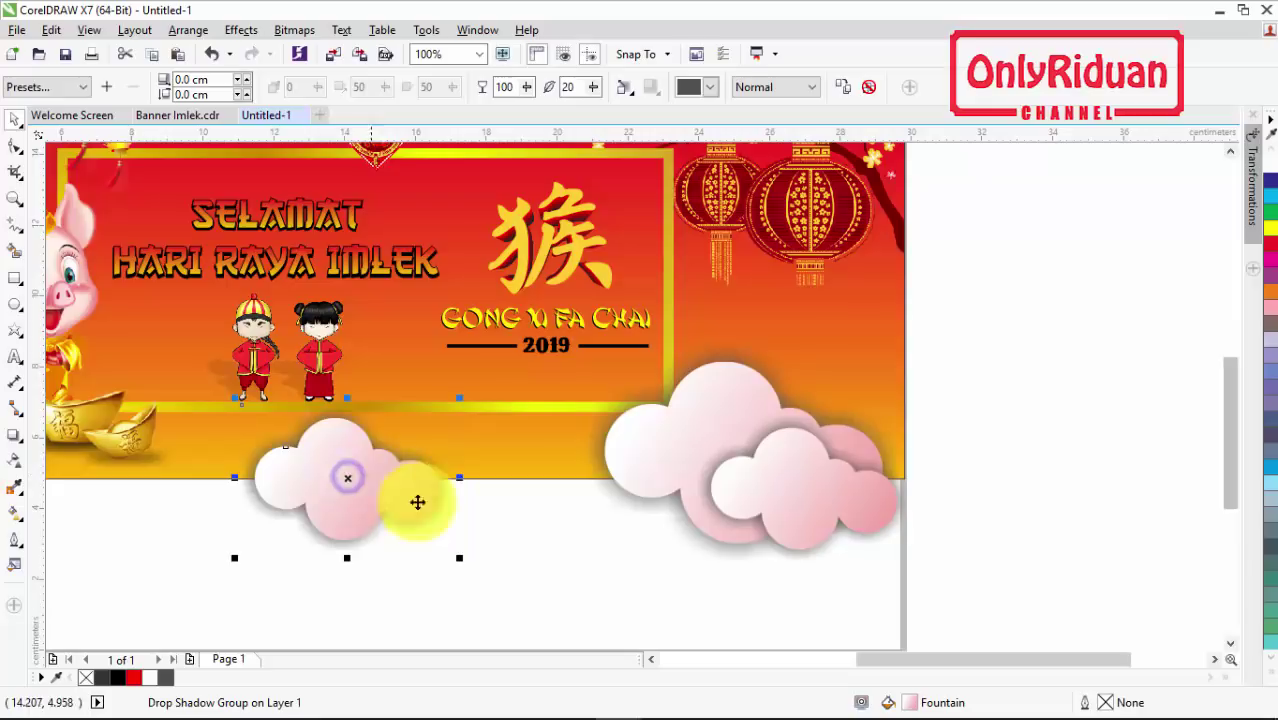
click(652, 661)
click(651, 661)
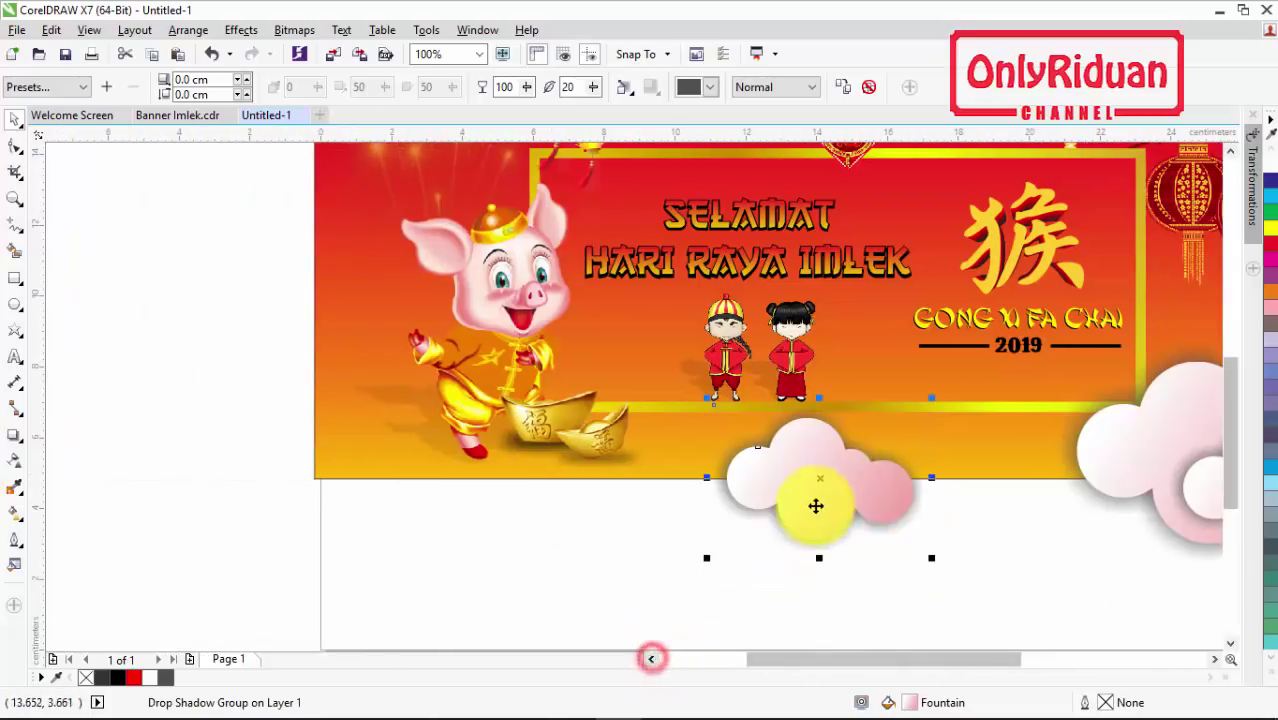
drag(787, 485, 343, 465)
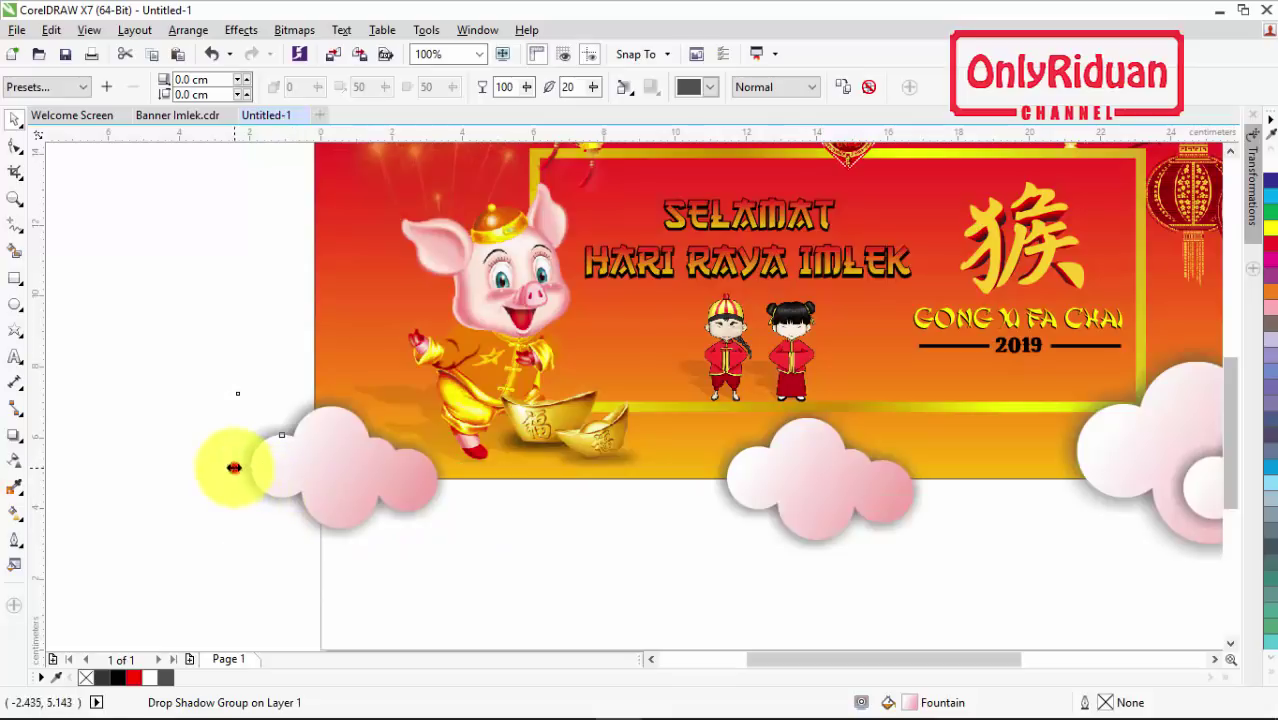
drag(234, 467, 652, 492)
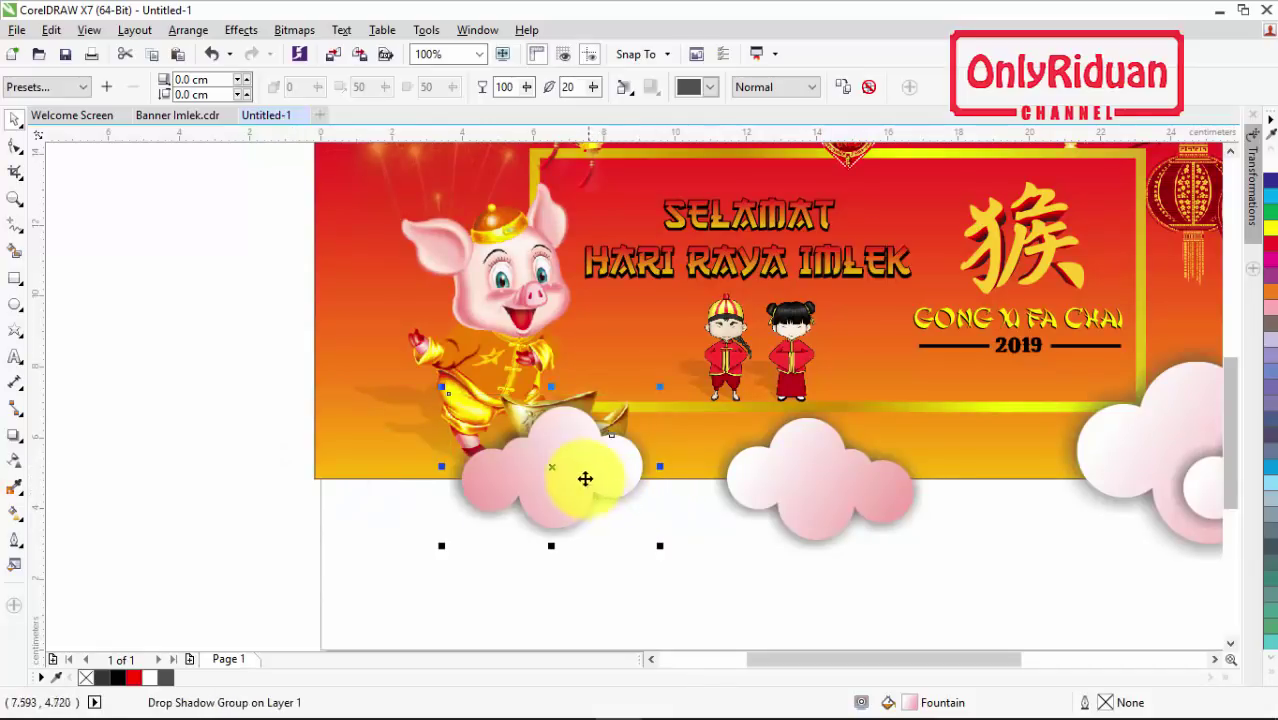
drag(544, 469, 325, 459)
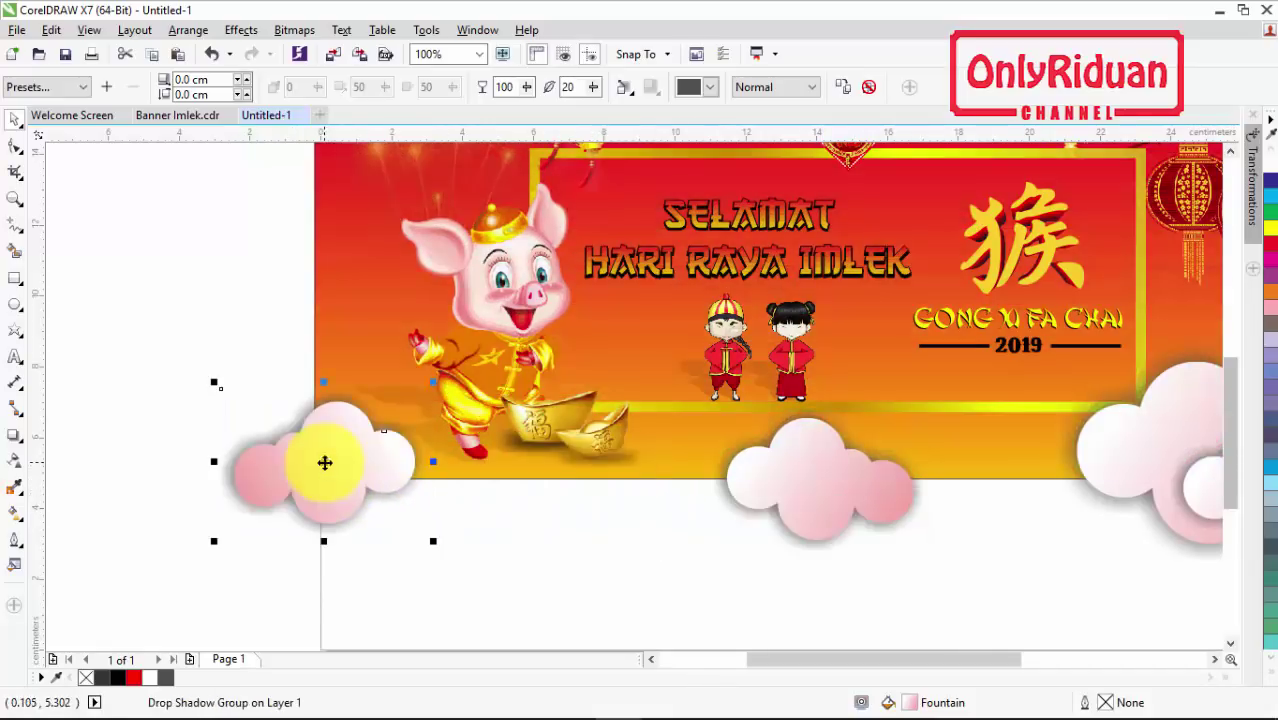
Select the two overlapping clouds at the banner's lower-right corner with their shadows and PowerClip them inside the banner background
scroll(412, 467, down, 2)
scroll(765, 508, up, 2)
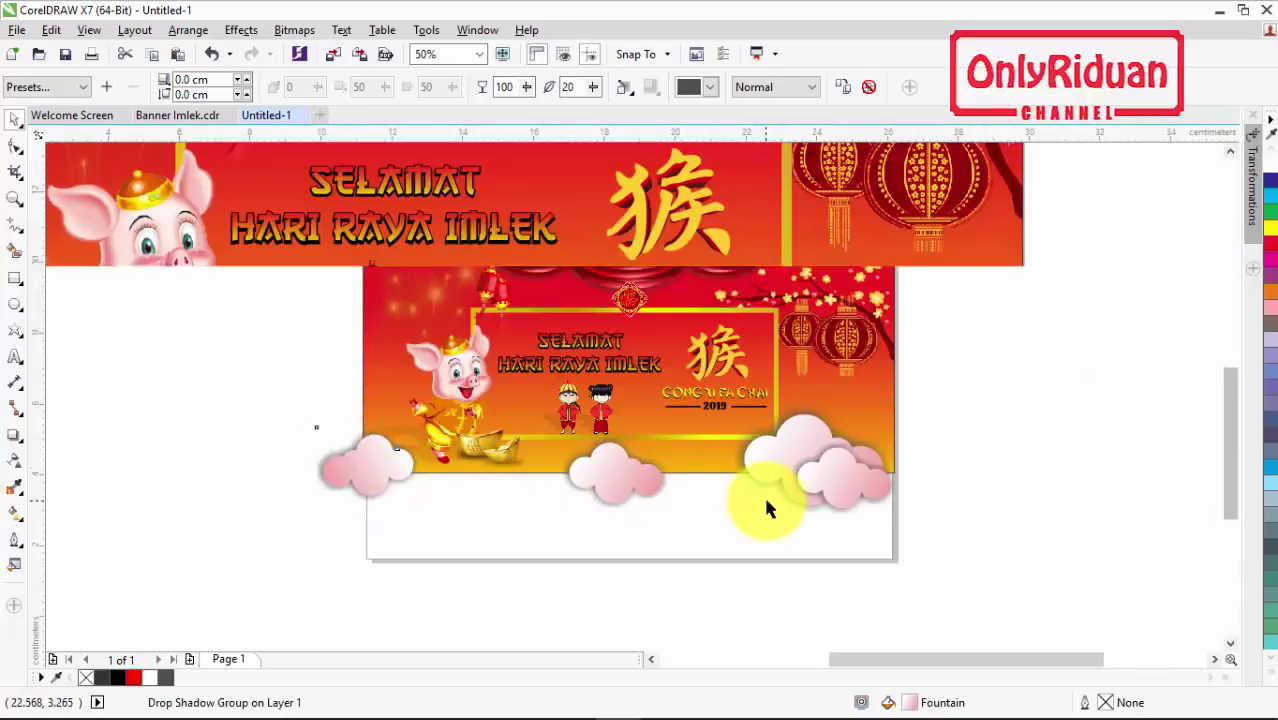
drag(1070, 348, 532, 255)
click(807, 88)
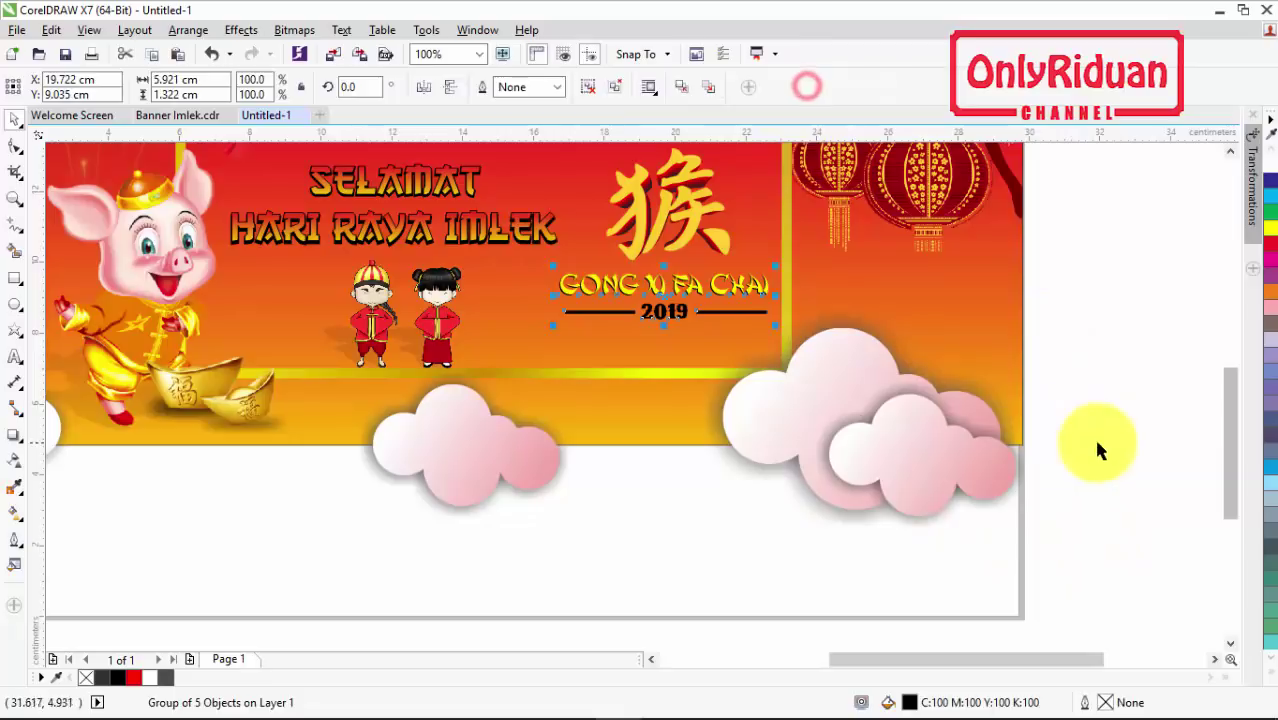
click(1098, 442)
drag(1116, 597, 600, 190)
right_click(879, 421)
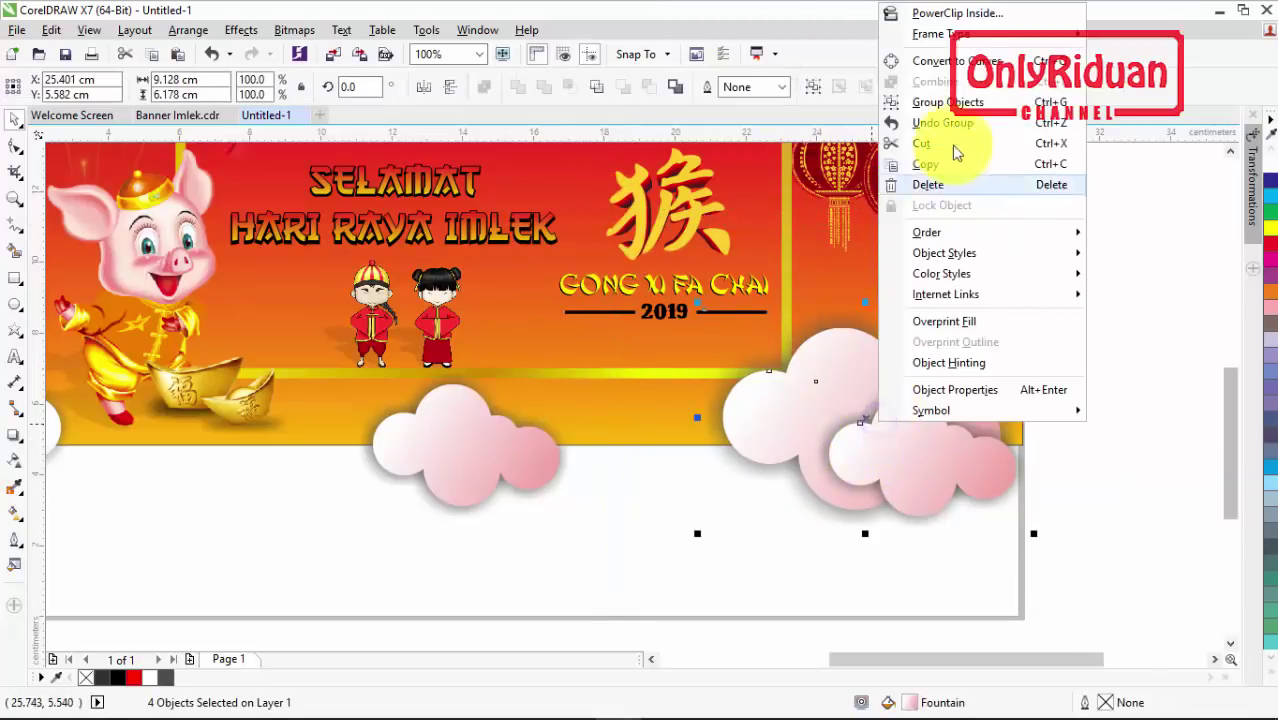
click(952, 14)
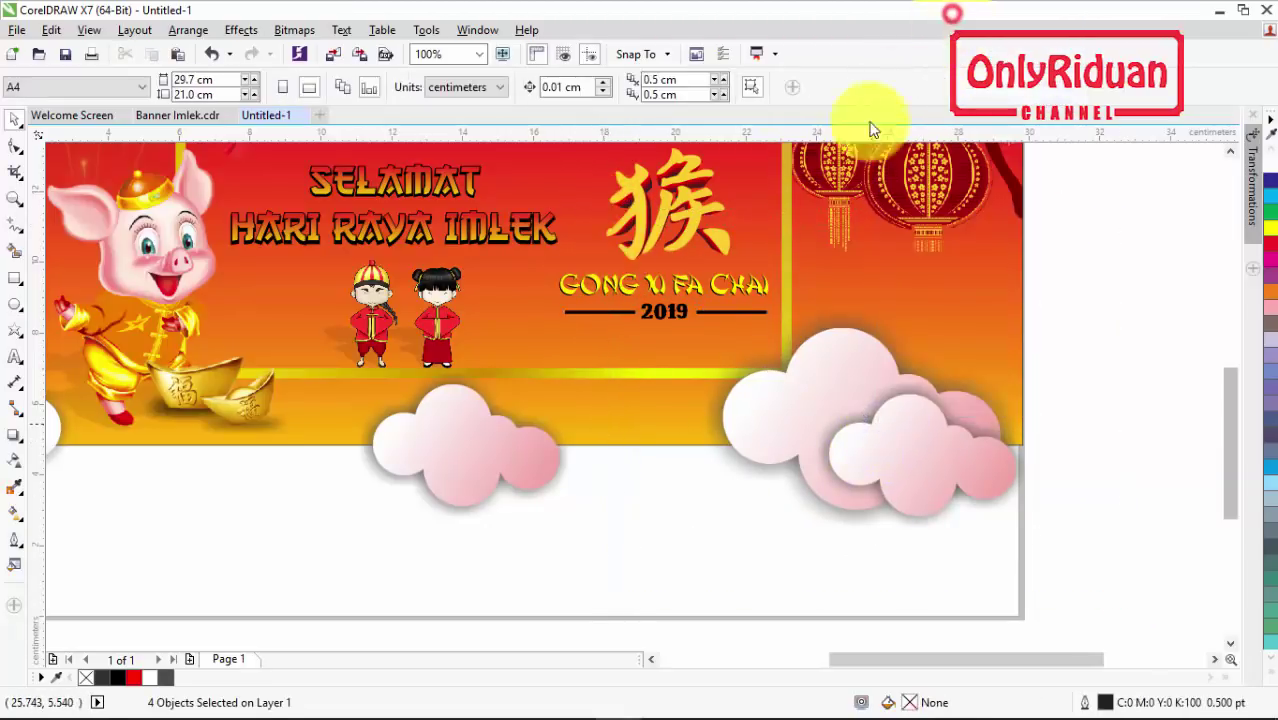
click(640, 428)
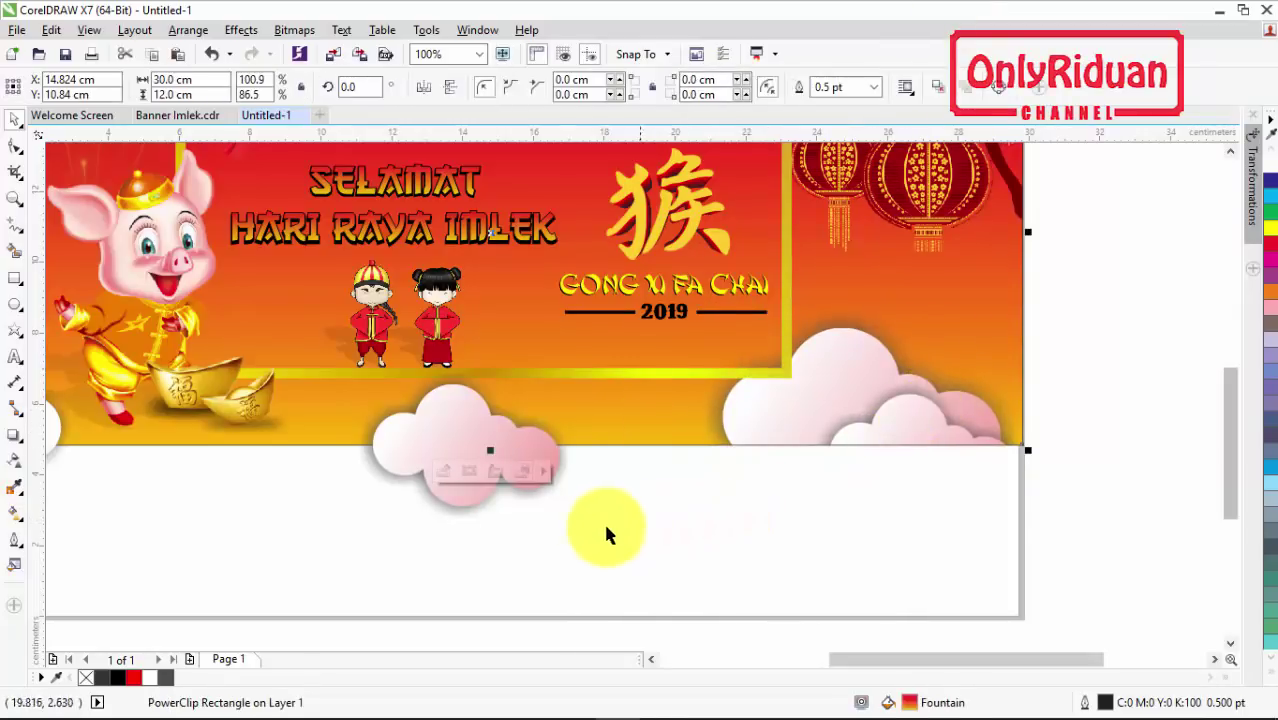
PowerClip the cloud near the middle of the bottom edge inside the banner background
ctrl+click(516, 438)
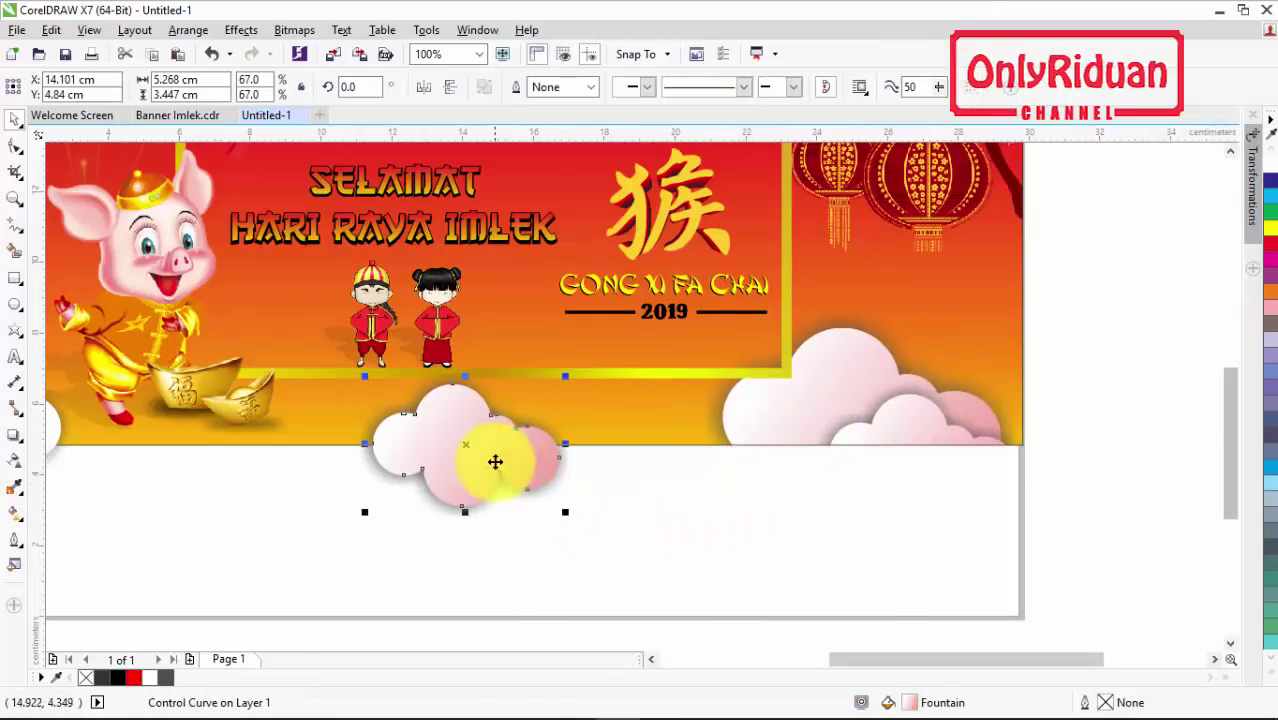
right_click(515, 463)
click(560, 245)
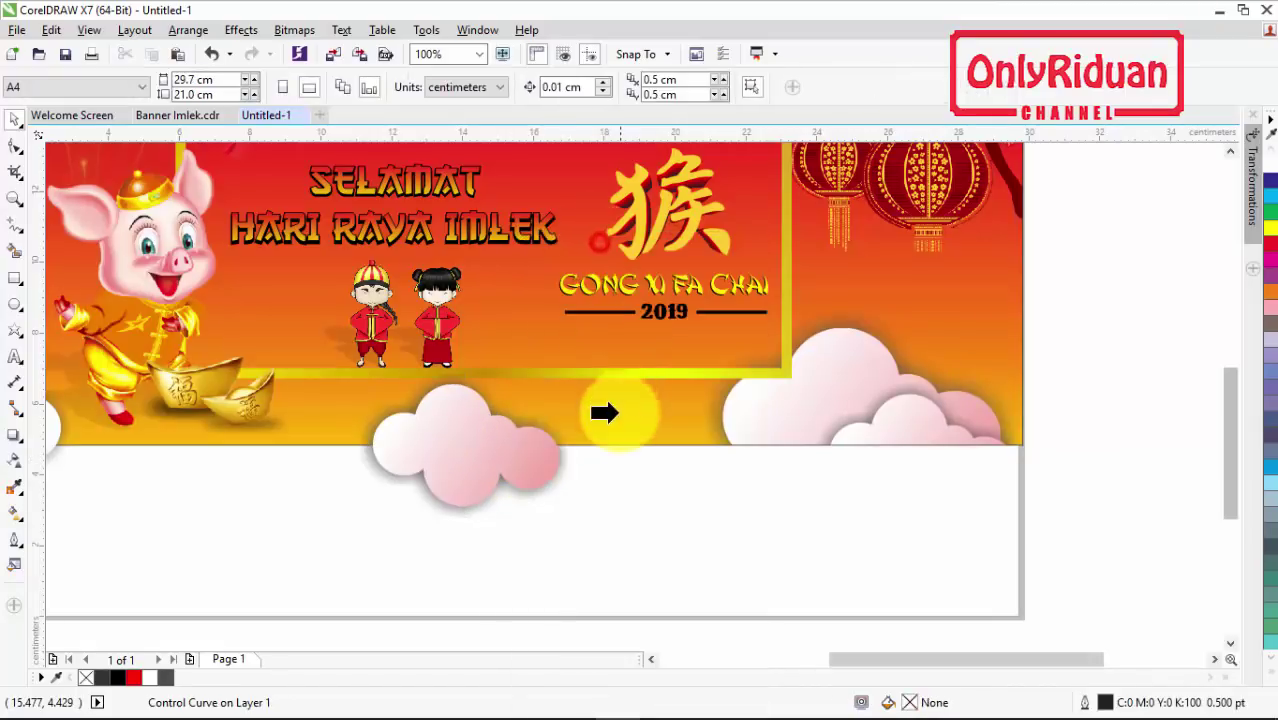
PowerClip the mirrored cloud at the banner's lower-left corner inside the banner background
drag(830, 660, 750, 658)
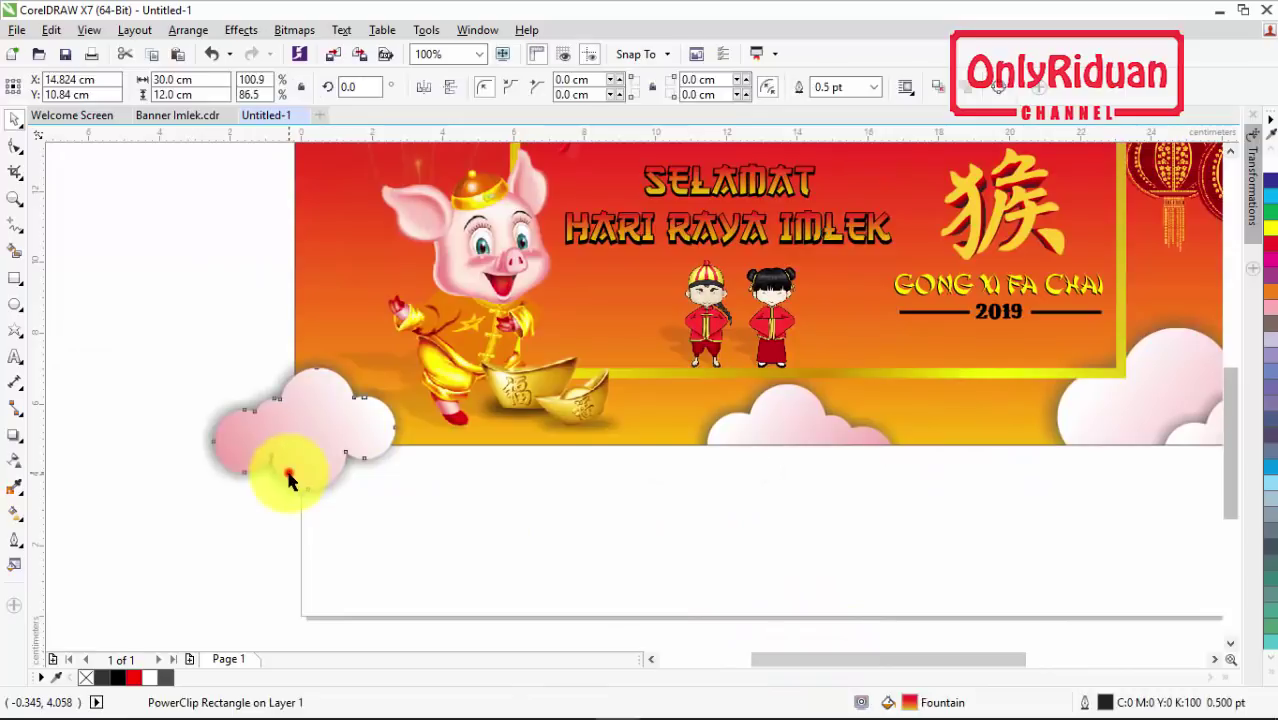
click(288, 478)
right_click(287, 457)
click(370, 243)
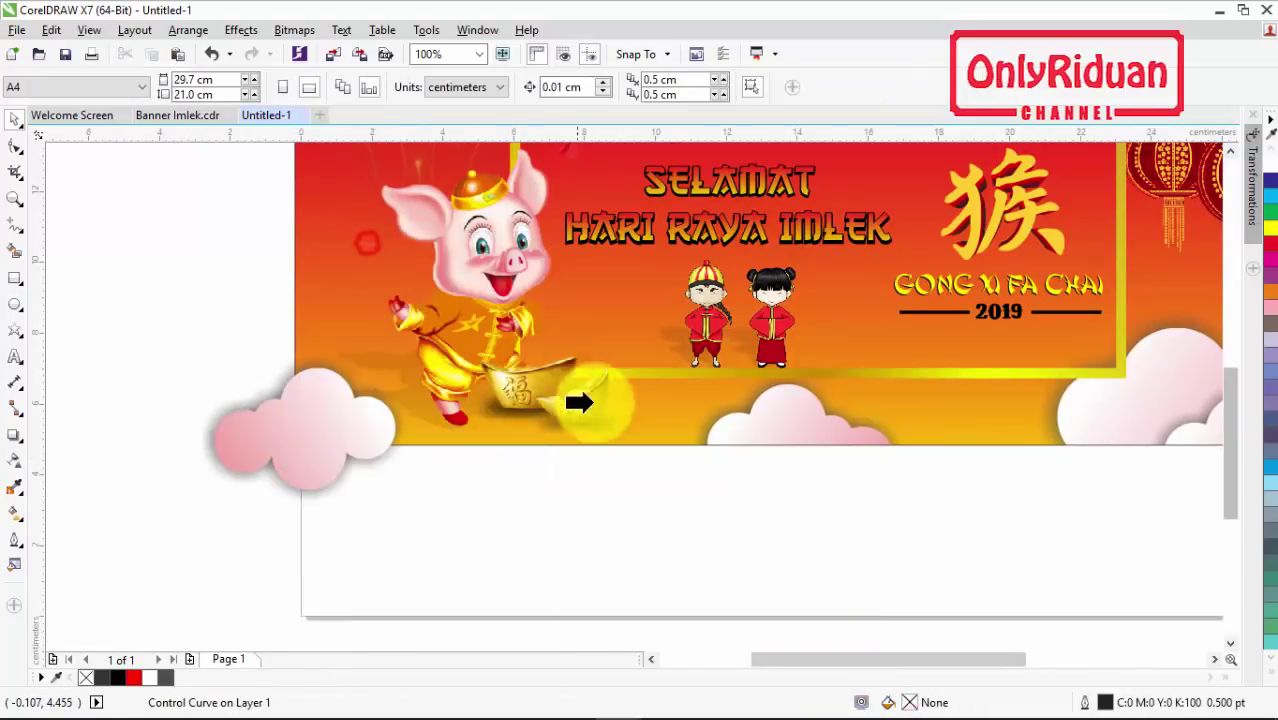
click(668, 430)
Draw a rectangle about 7.2 × 1.16 cm over the lower-right edge of the yellow frame, below 2019, and fill it black
scroll(605, 488, down, 2)
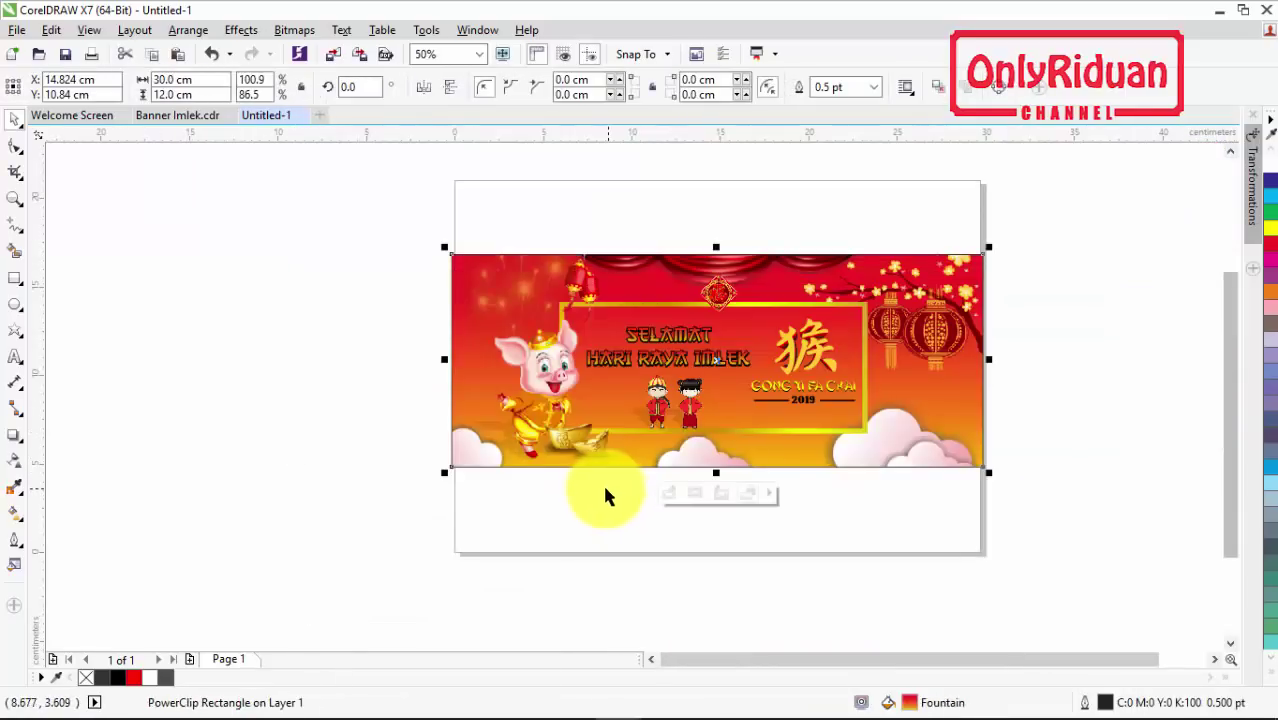
scroll(815, 510, up, 2)
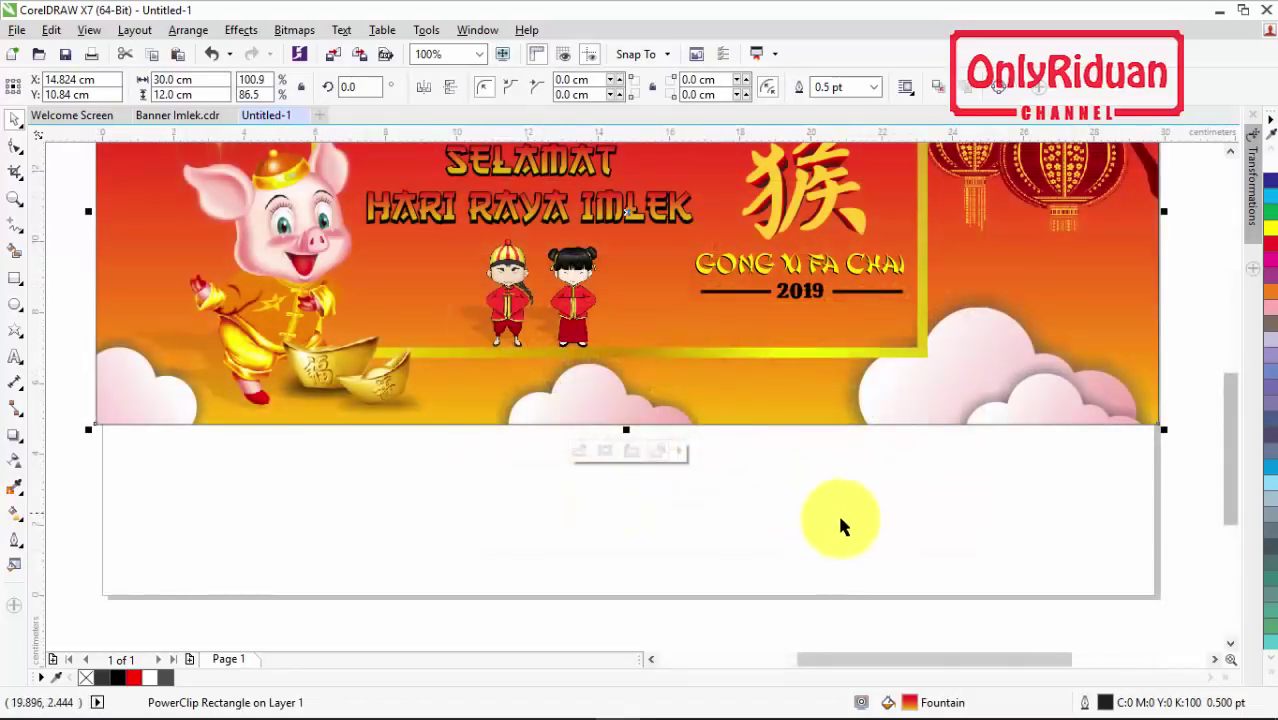
drag(1235, 442, 1233, 422)
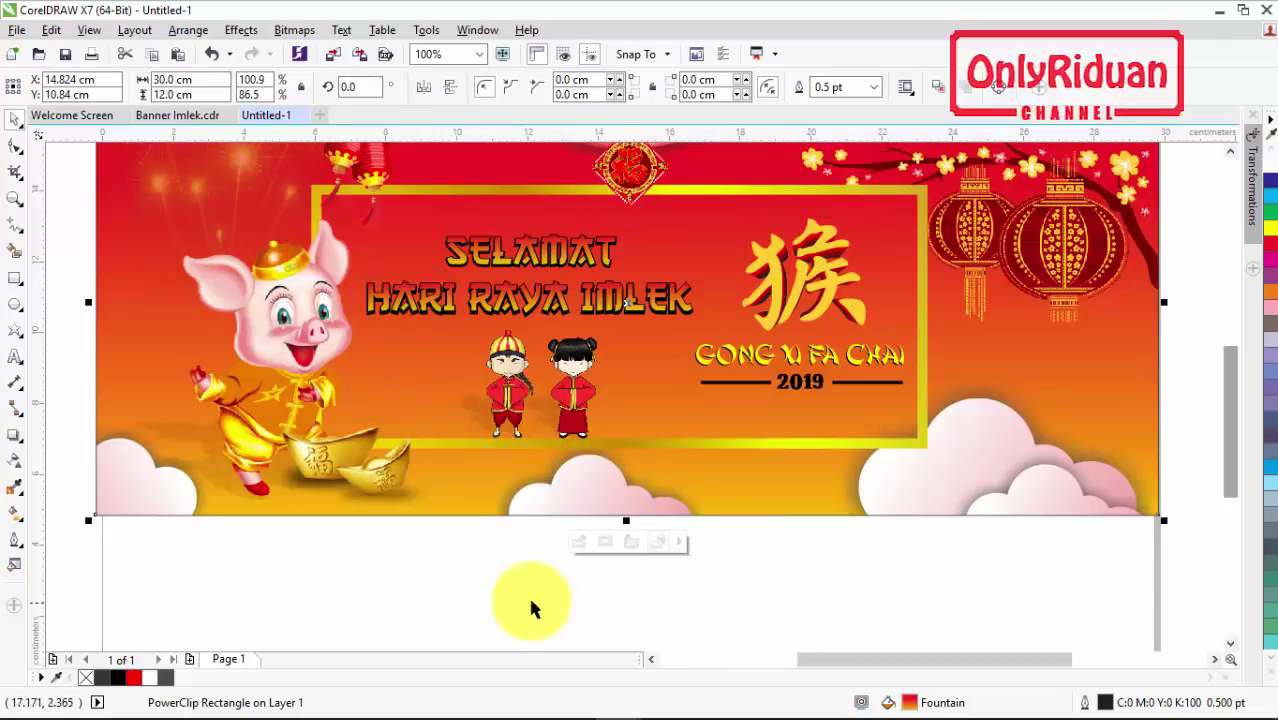
click(177, 115)
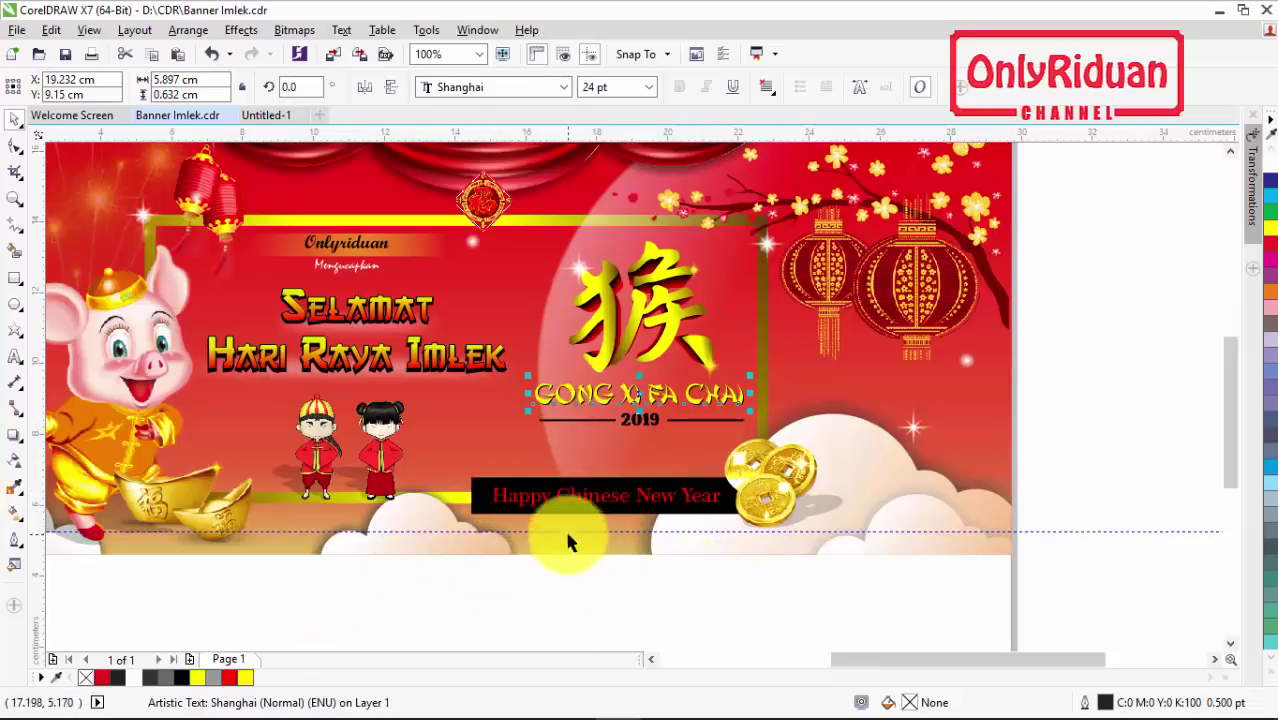
click(265, 115)
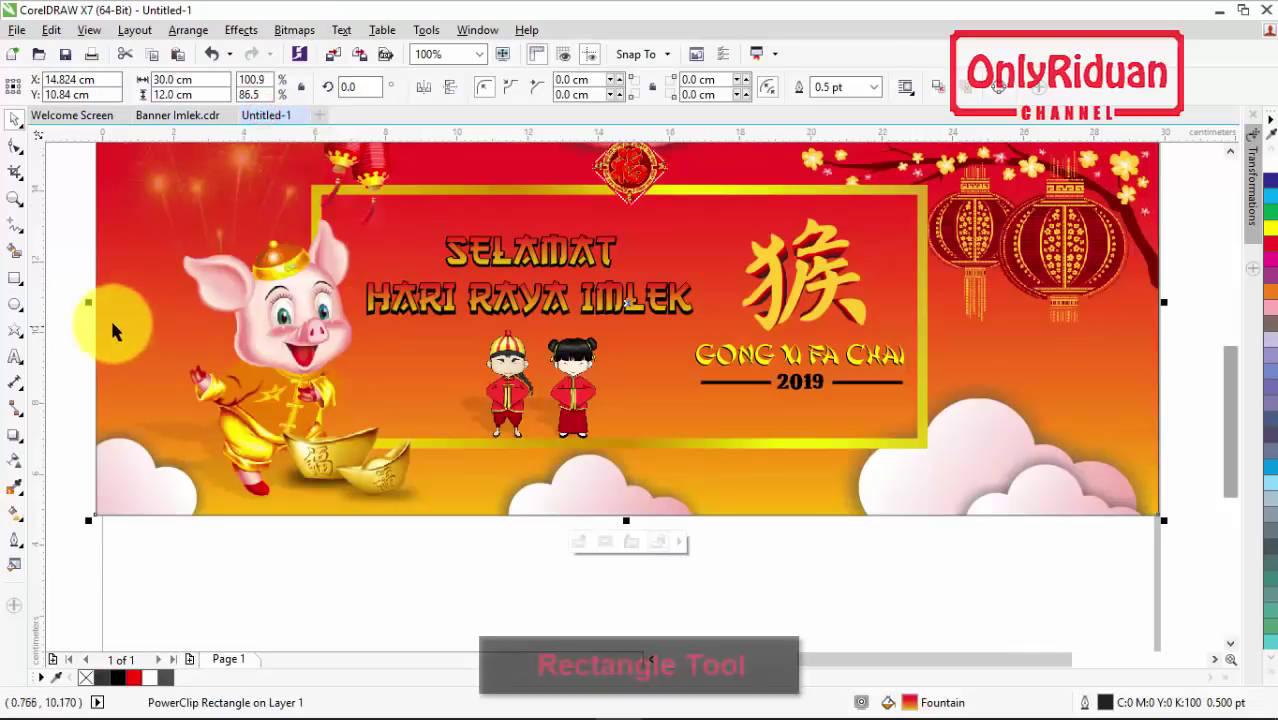
click(15, 278)
click(72, 277)
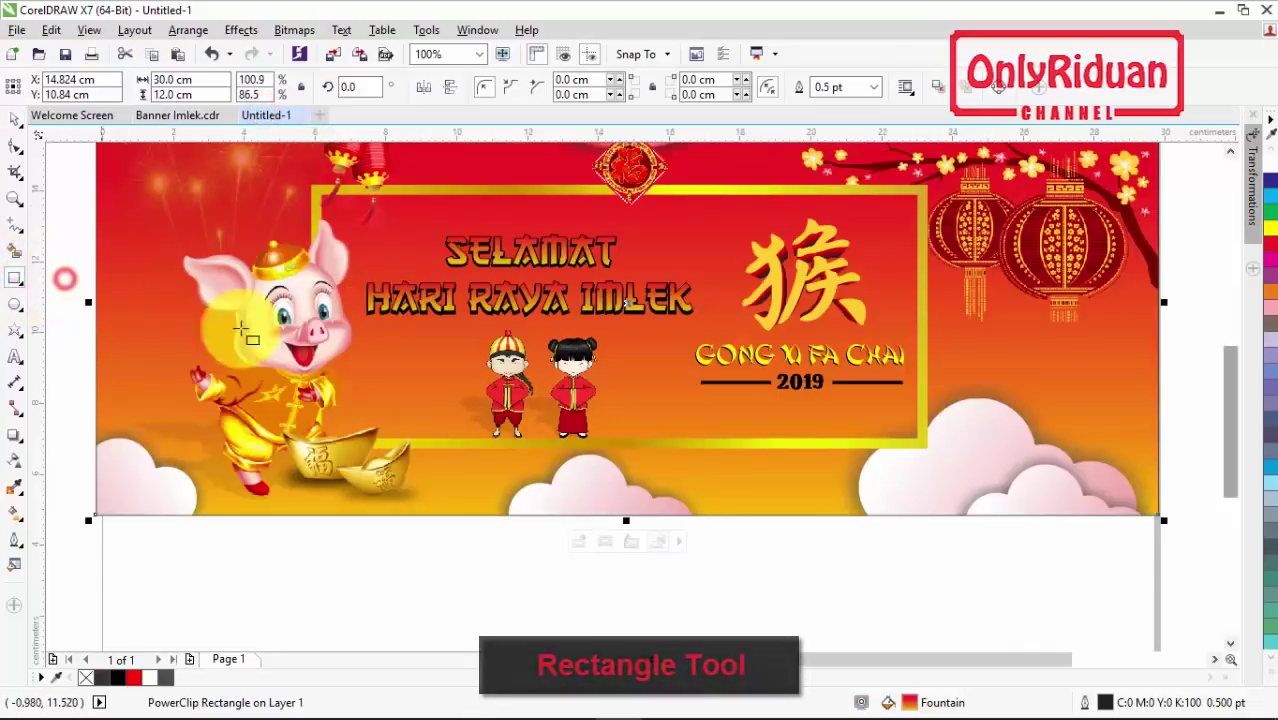
drag(658, 424, 913, 462)
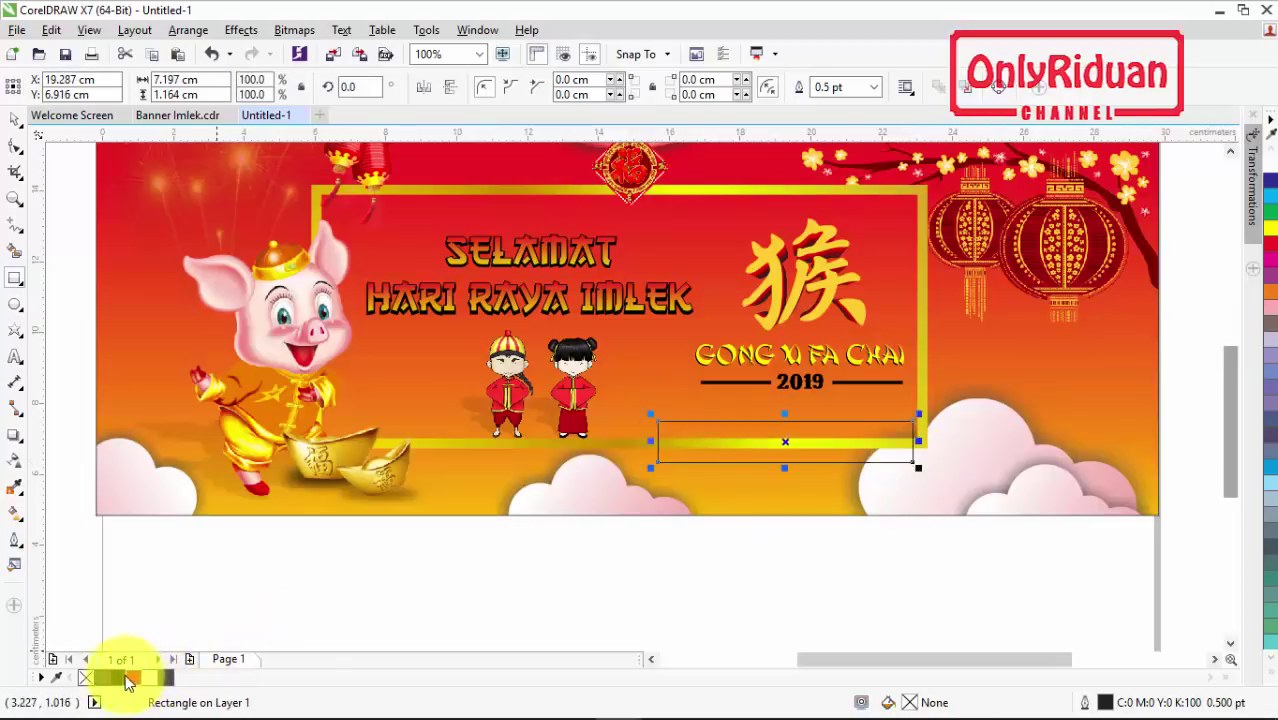
click(125, 678)
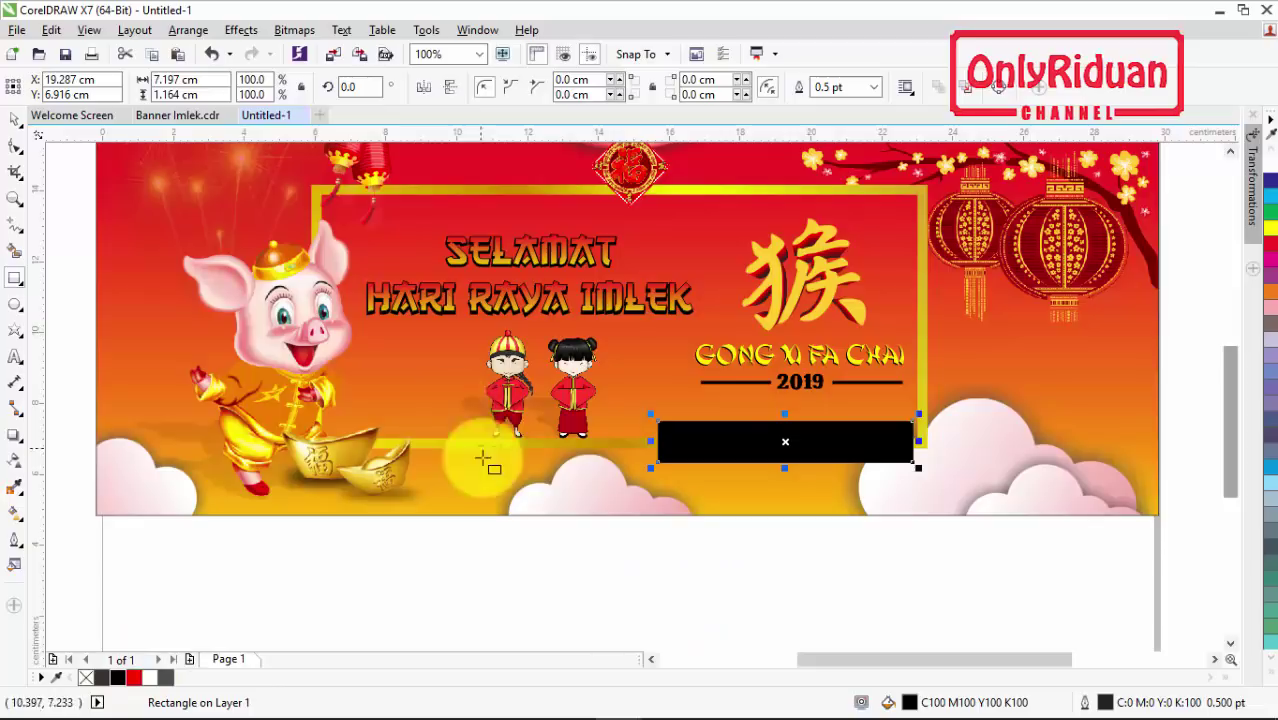
Copy the red "Happy Chinese New Year" text from Banner Imlek.cdr into Untitled-1 and move it onto the black rectangle
click(165, 116)
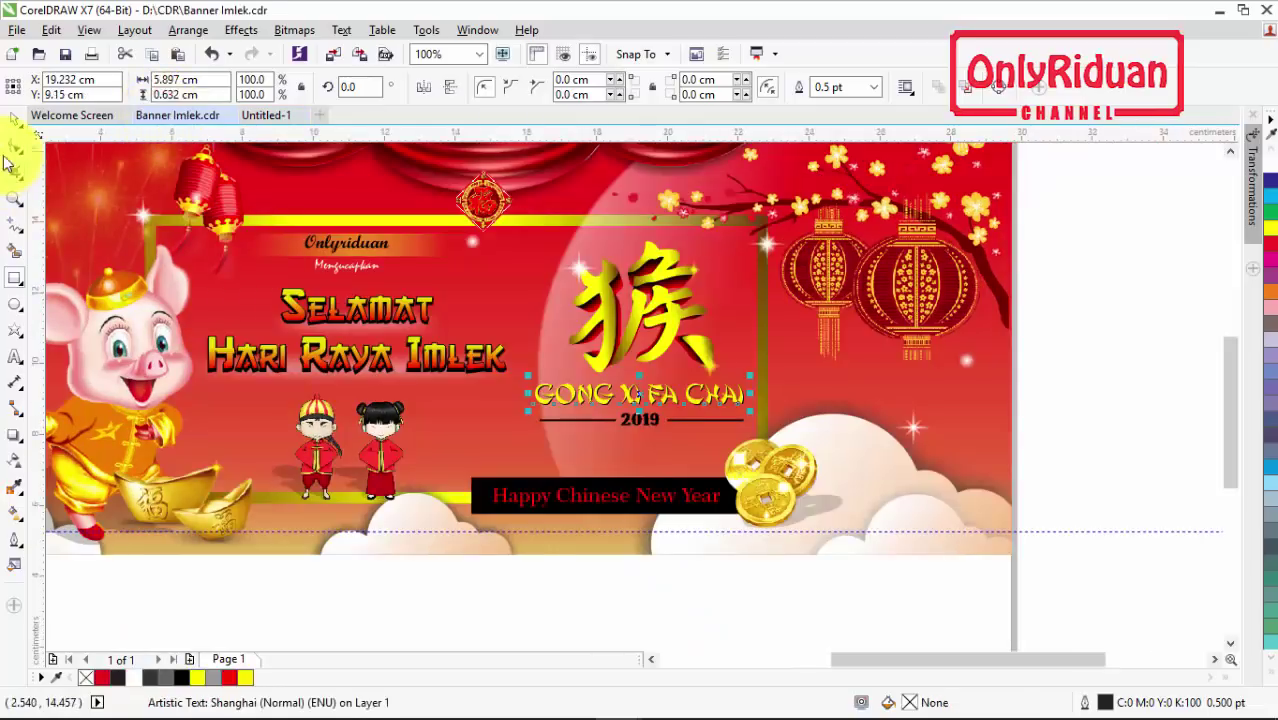
click(15, 122)
click(595, 500)
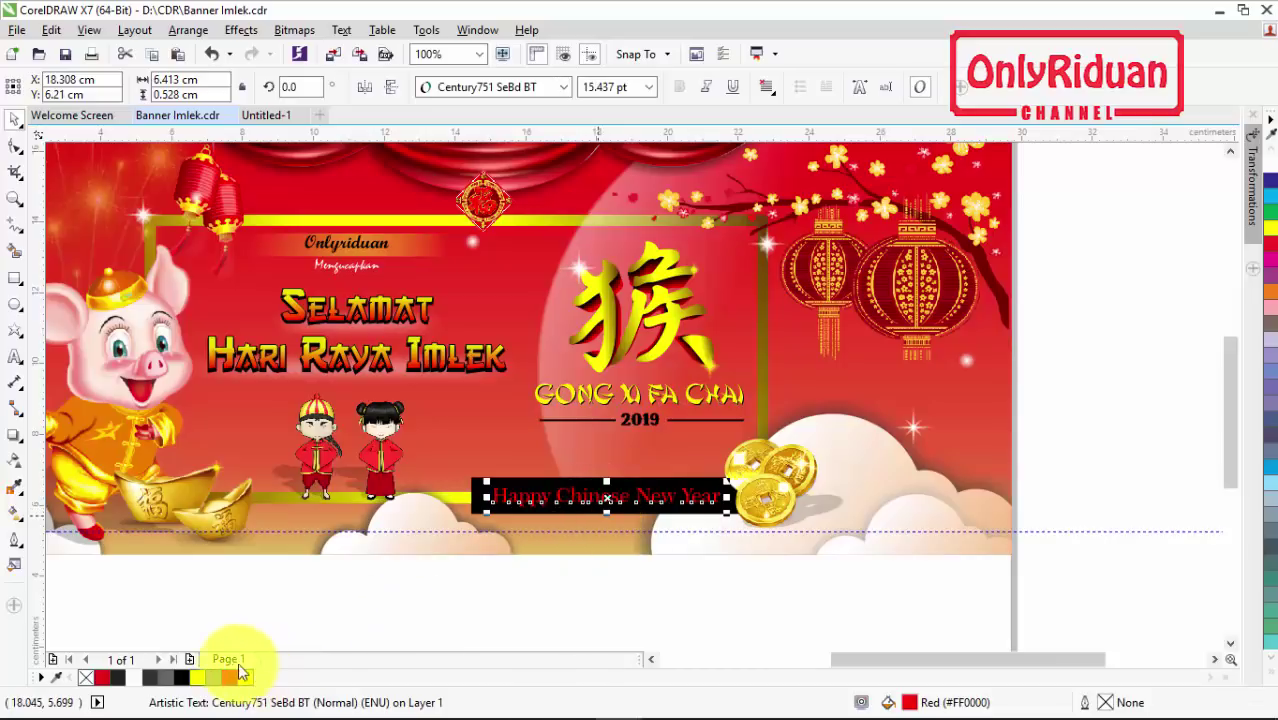
click(246, 116)
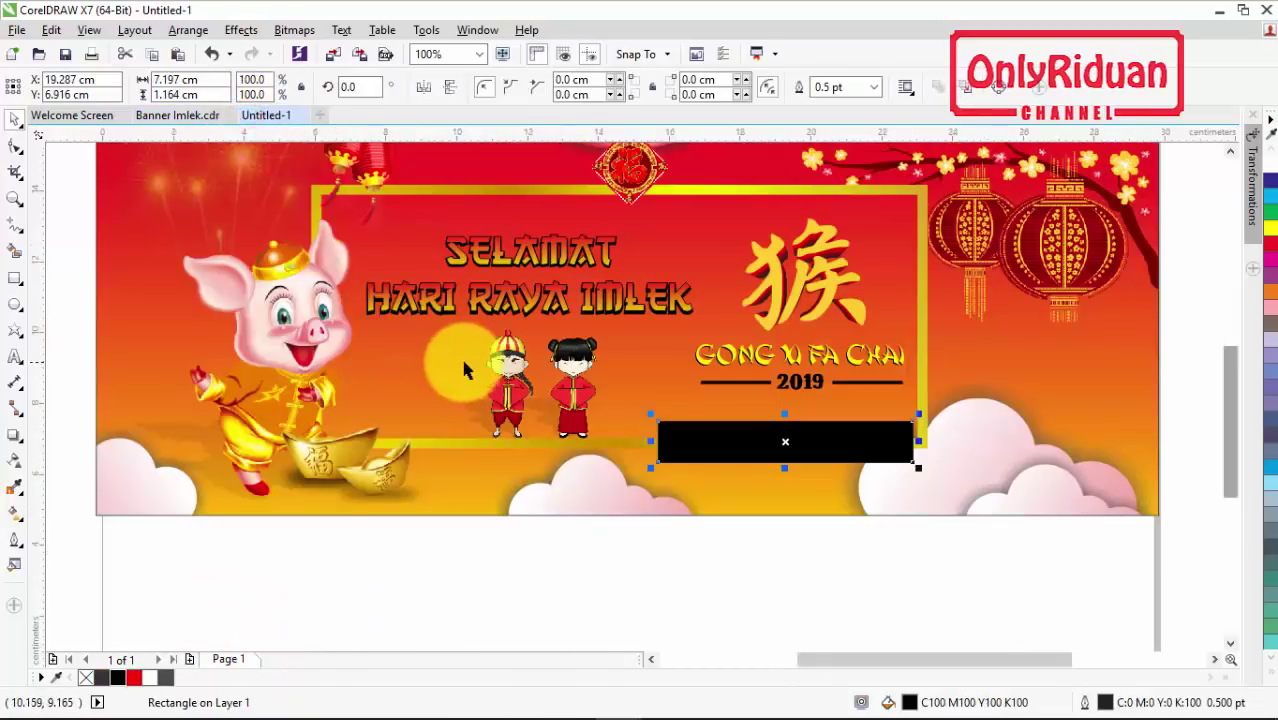
key(ctrl+v)
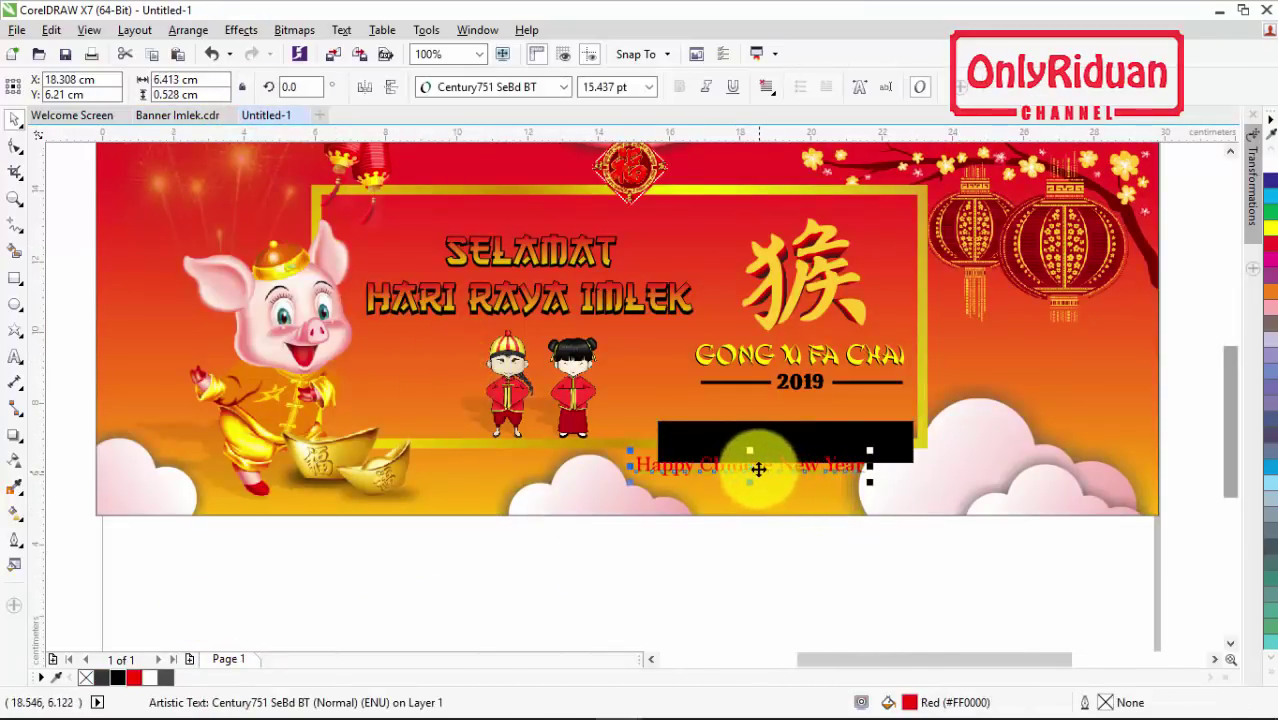
drag(758, 469, 793, 440)
Nudge the "Happy Chinese New Year" text up and left to centre it within the black rectangle
scroll(793, 442, up, 2)
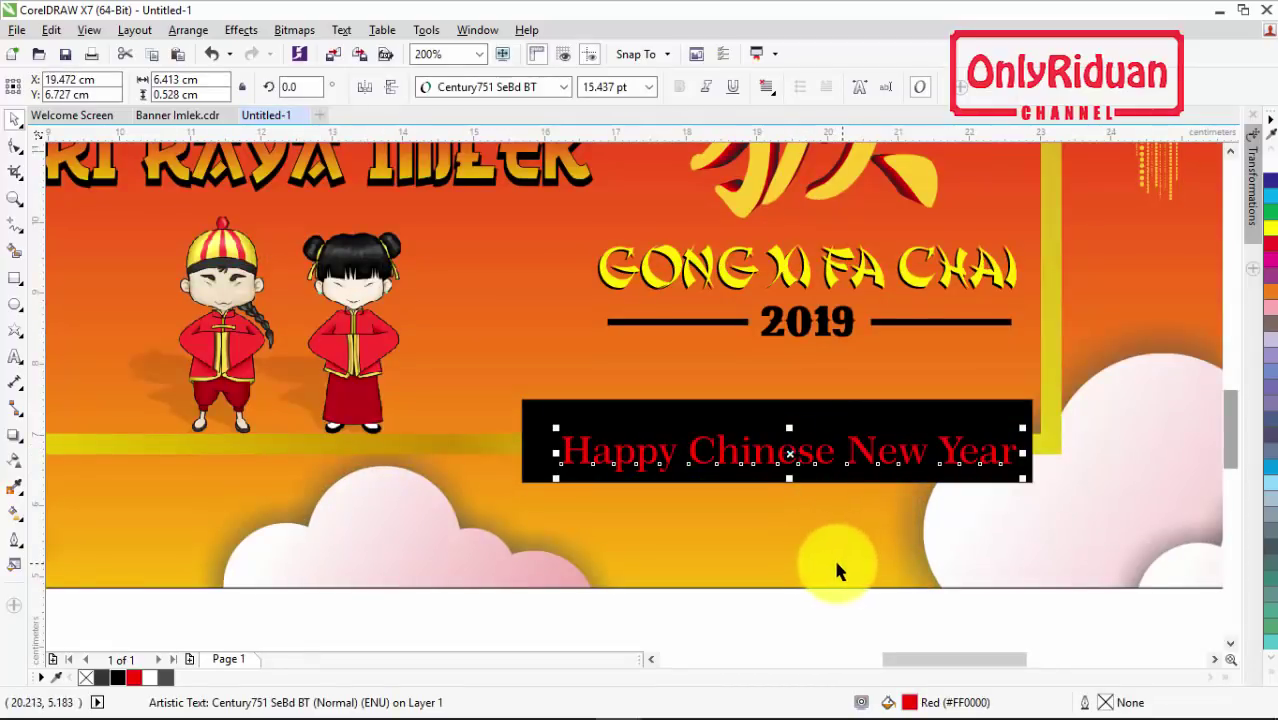
key(Up)
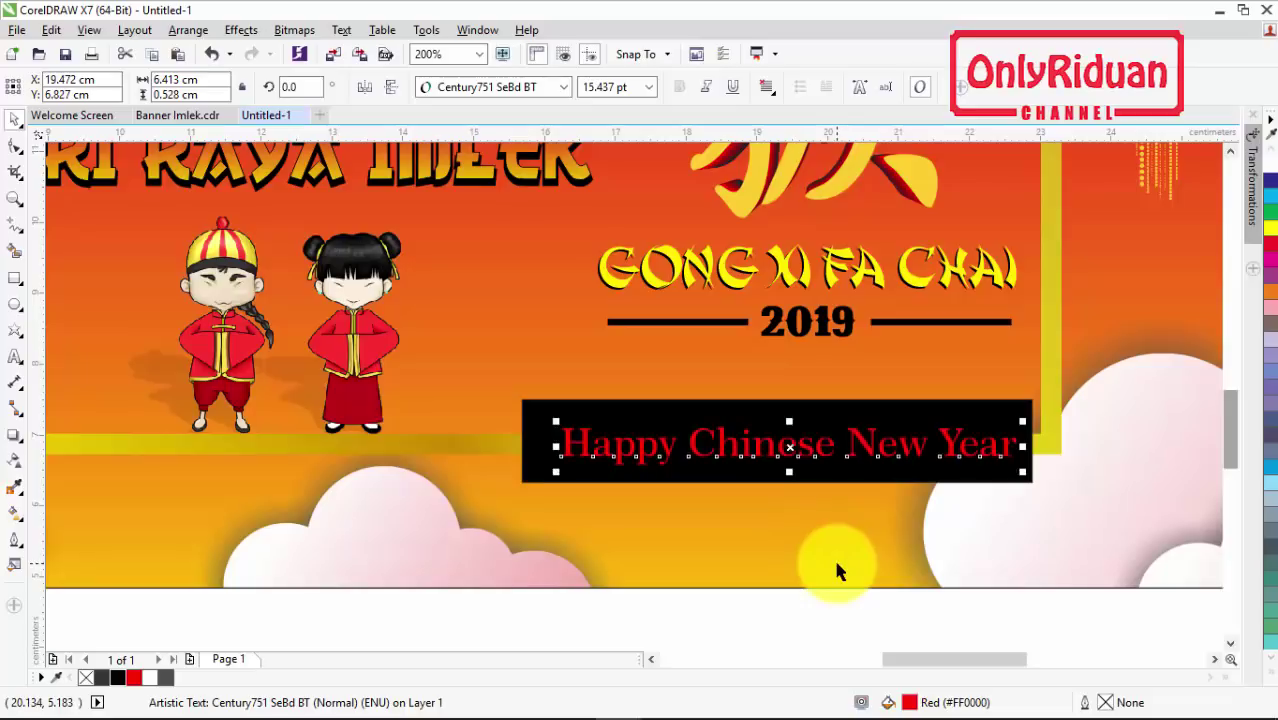
key(ctrl+Left)
key(ctrl+Up)
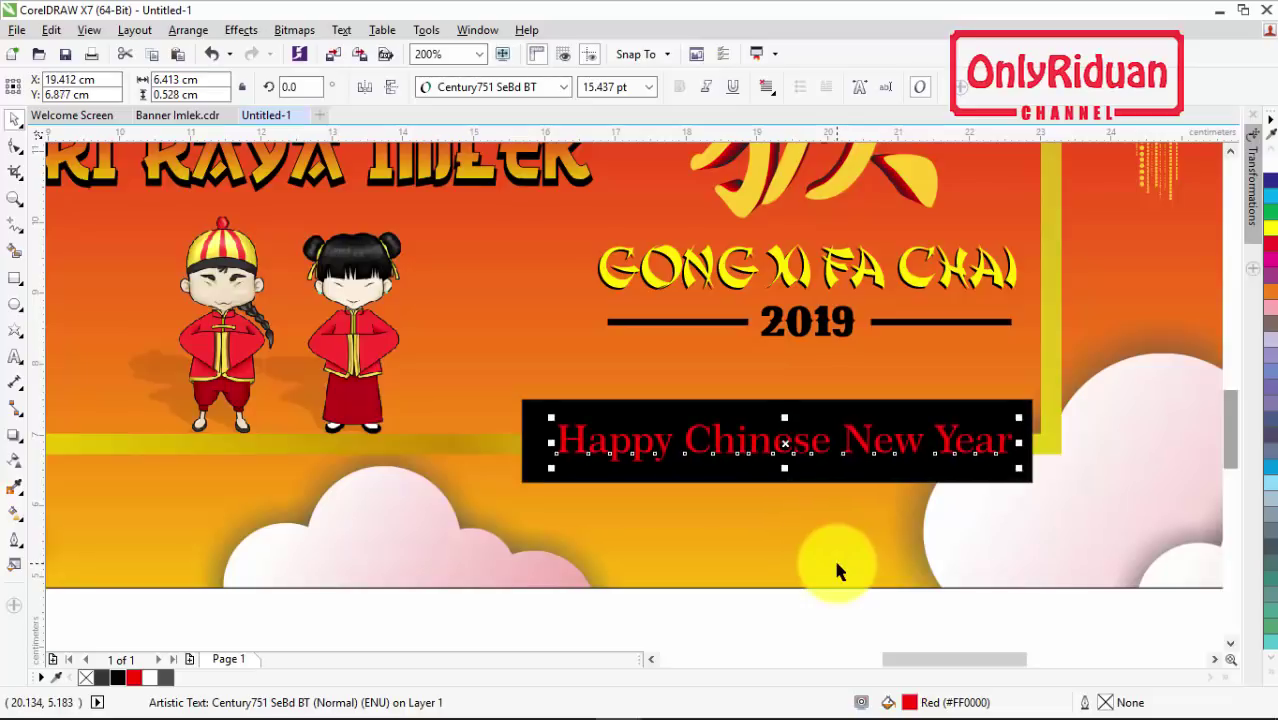
key(ctrl+Left)
key(ctrl+Up)
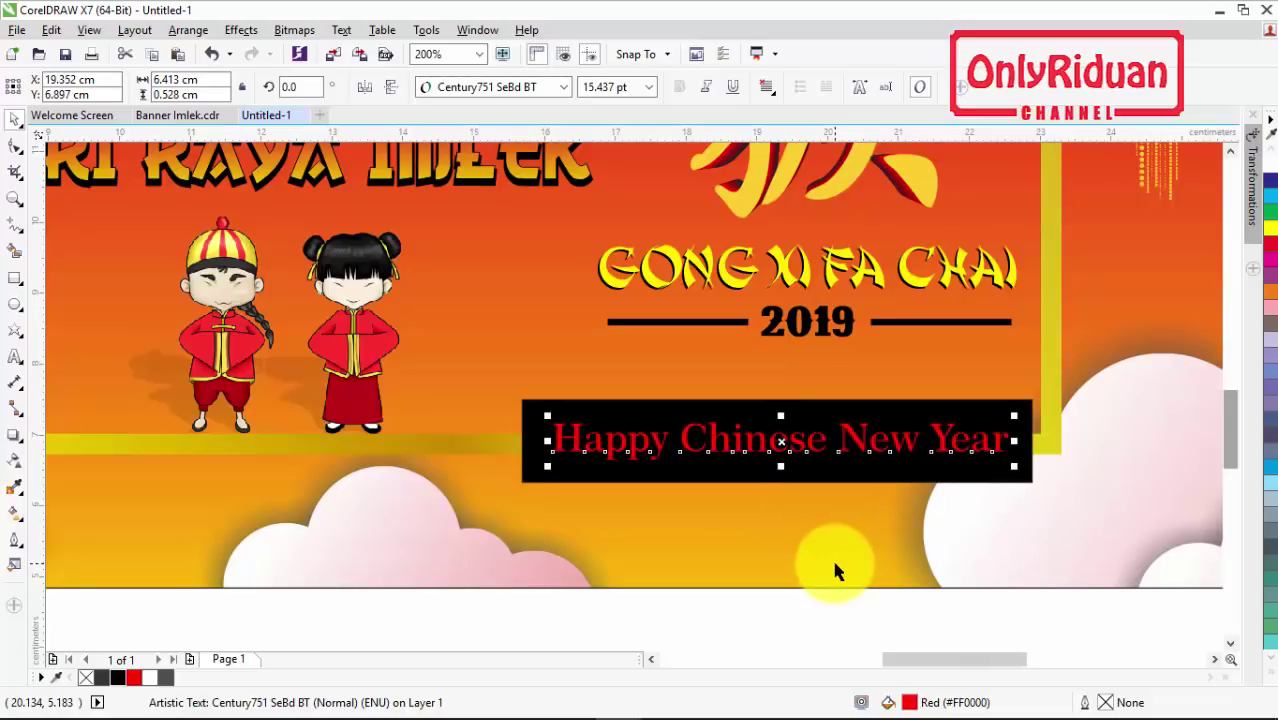
Reduce the height of the black rectangle behind "Happy Chinese New Year" to about 0.82 cm, keeping it centred on the text
click(698, 483)
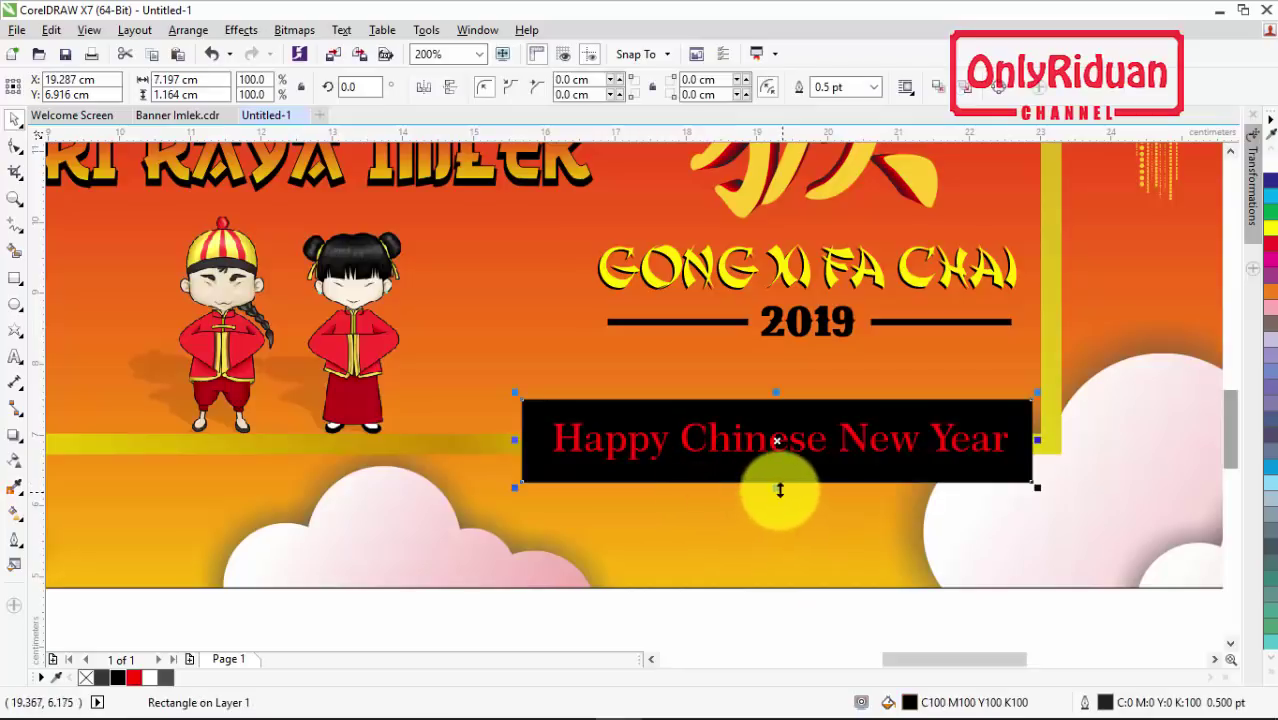
drag(779, 489, 776, 476)
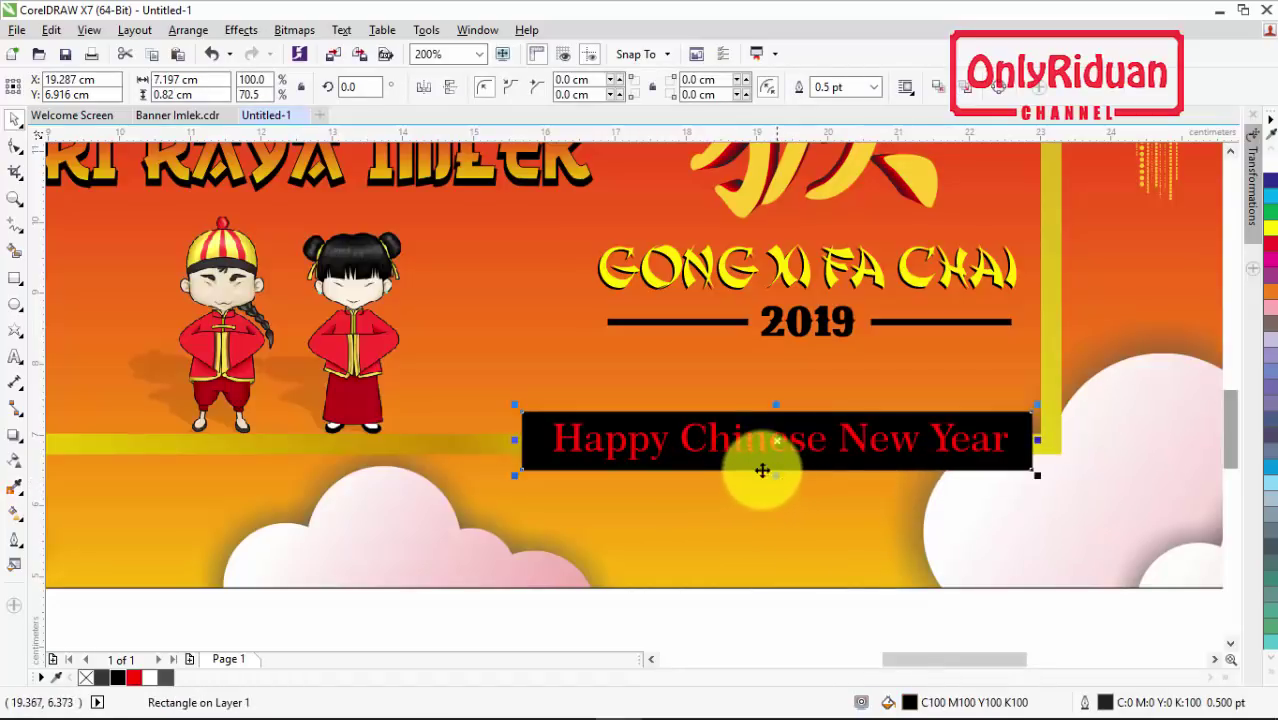
scroll(772, 476, down, 1)
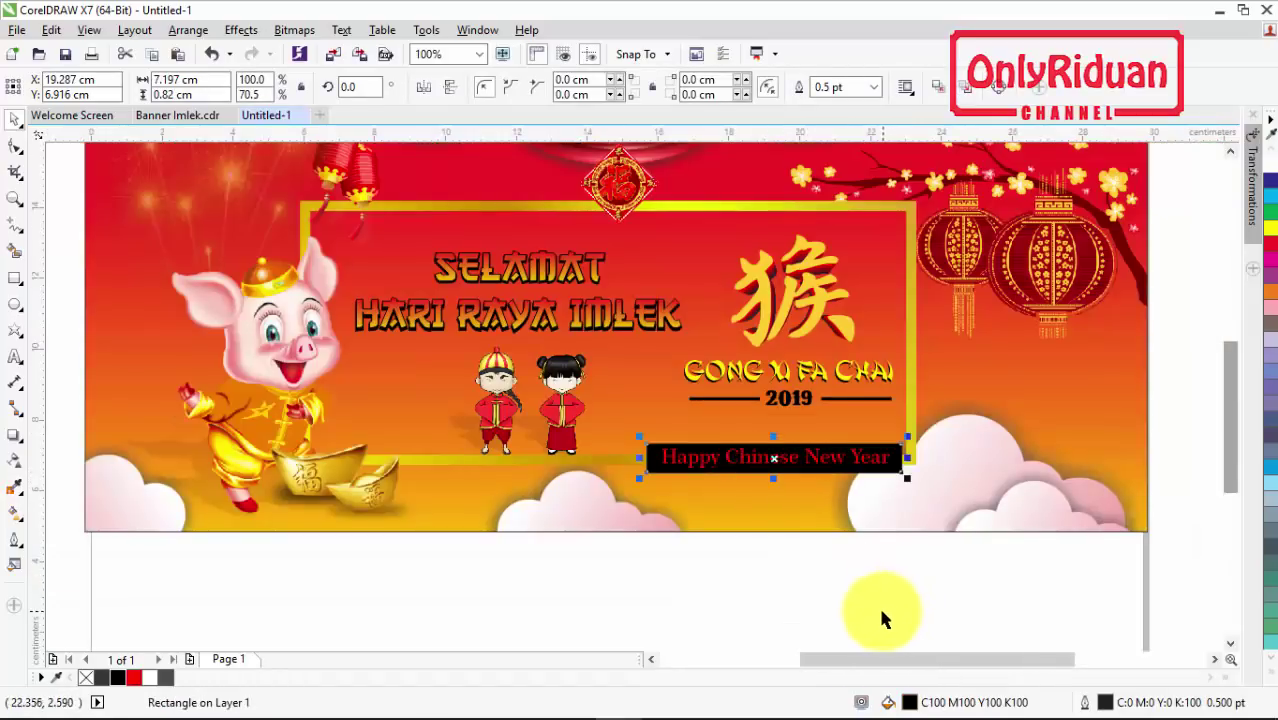
Import the Coin Chinese image and place it about 2.78 × 2.64 cm over the right end of the black label
click(17, 30)
click(57, 317)
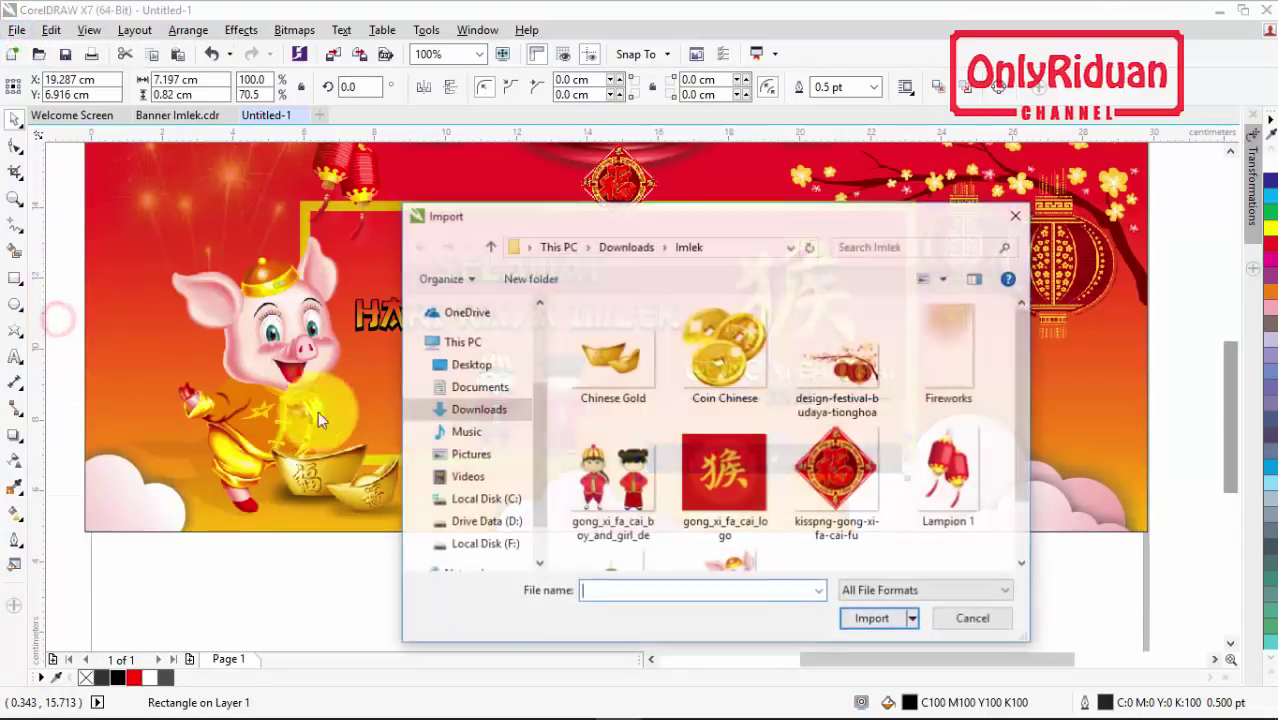
click(745, 395)
click(870, 620)
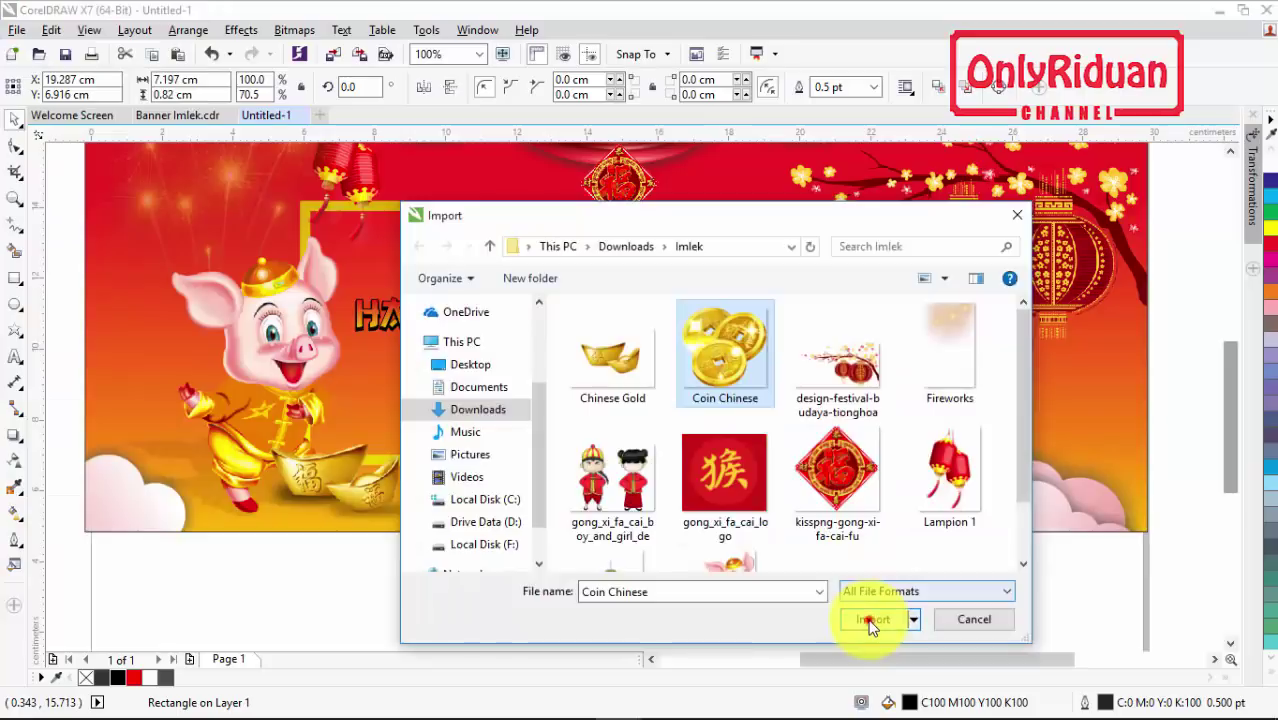
drag(866, 412, 958, 503)
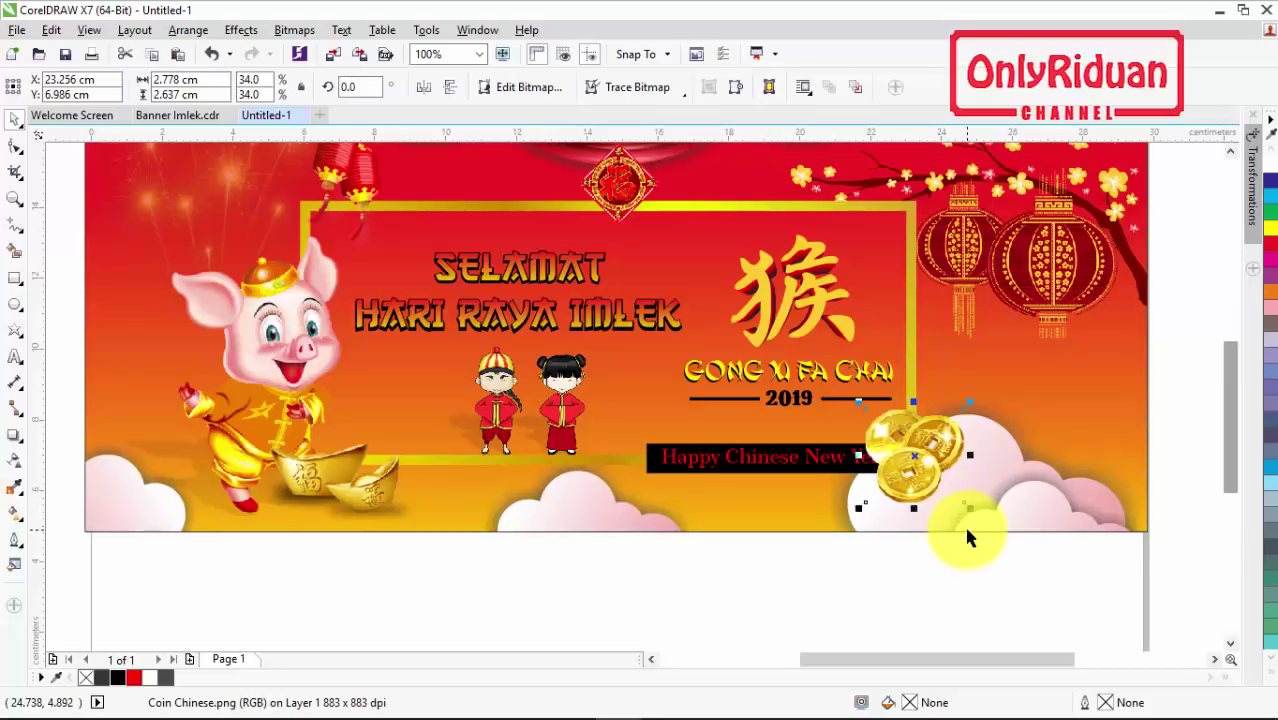
Following Banner Imlek.cdr, draw a circle about 15.8 cm across over the banner's right half in Untitled-1, filled white without an outline
click(194, 118)
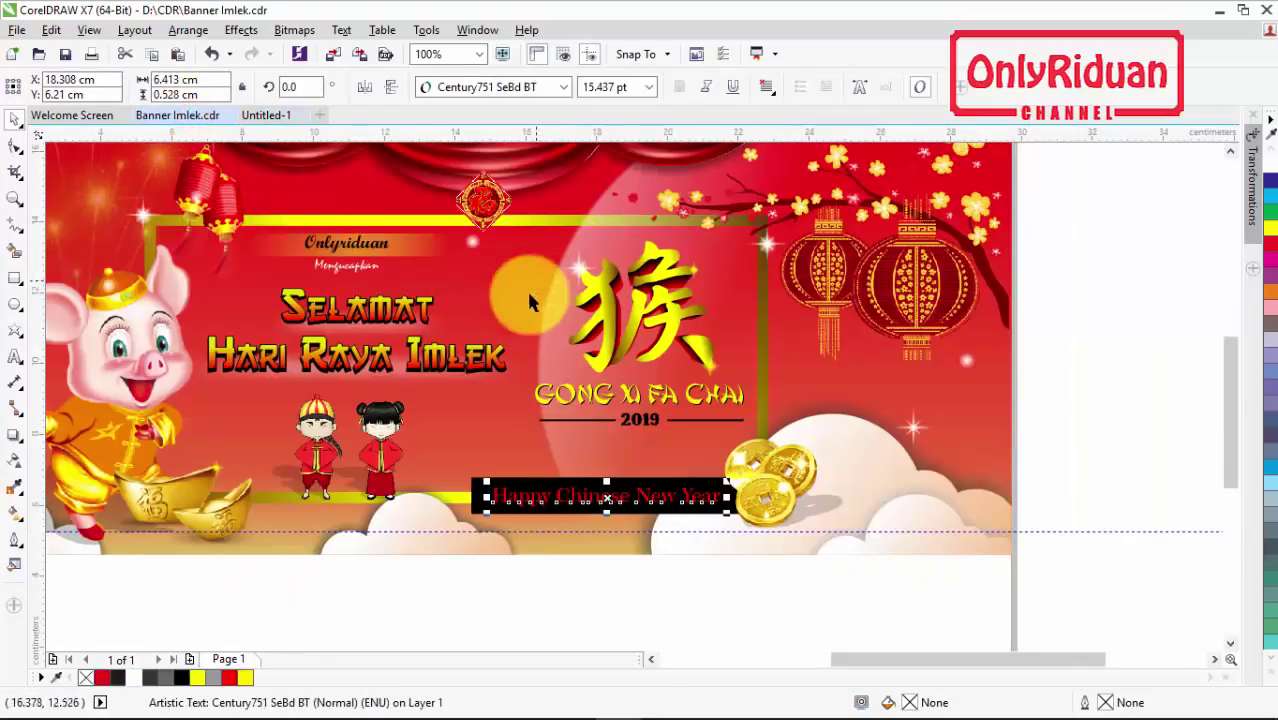
click(279, 118)
scroll(560, 326, down, 1)
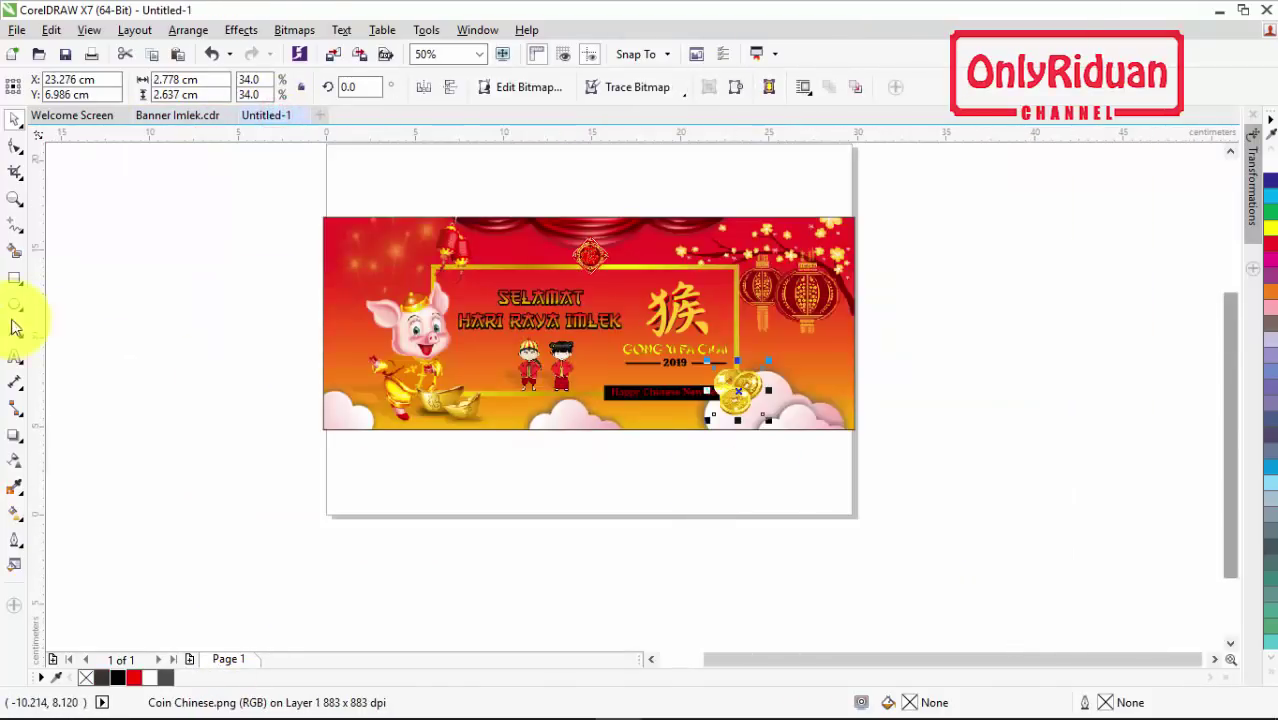
click(62, 303)
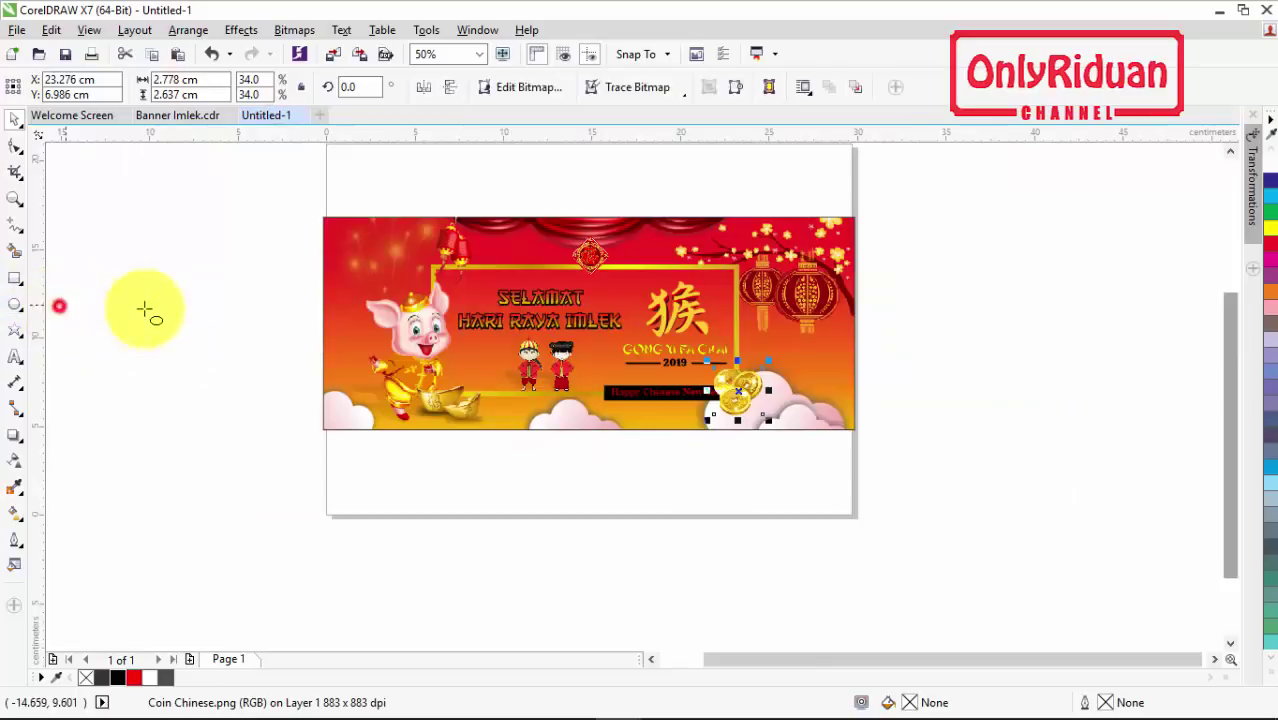
drag(595, 205, 866, 465)
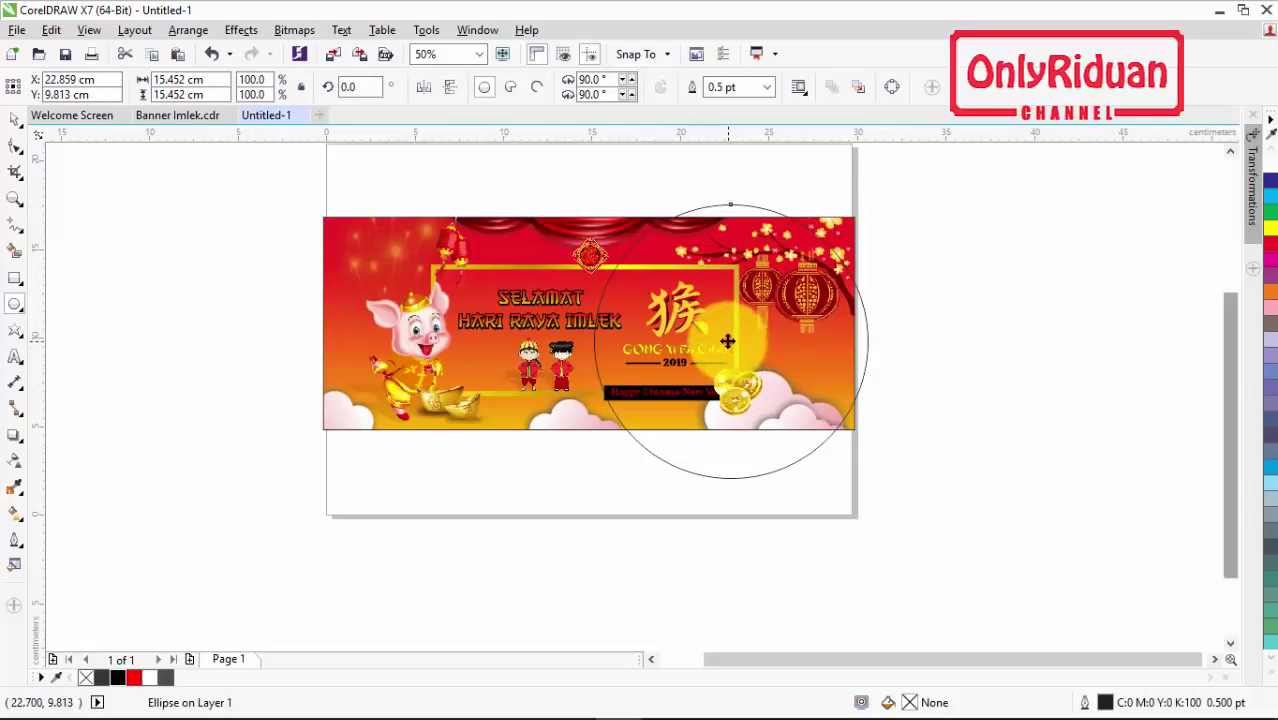
drag(727, 341, 767, 323)
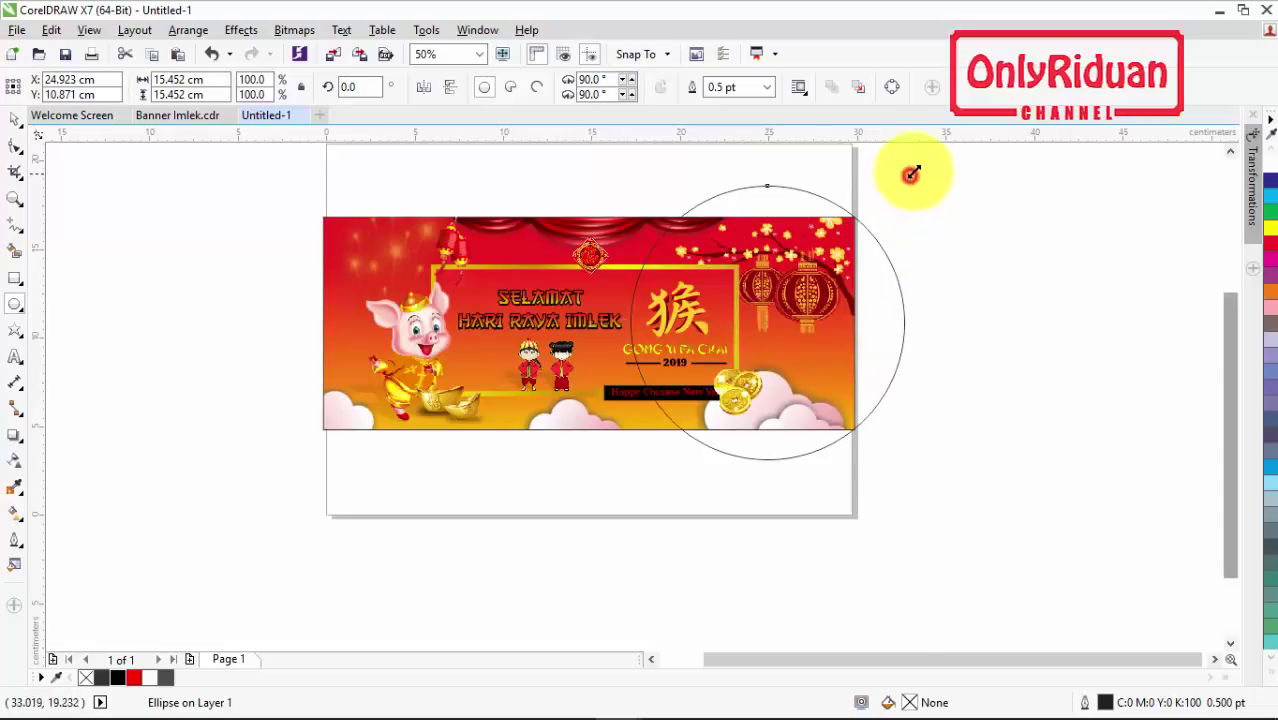
drag(910, 174, 912, 175)
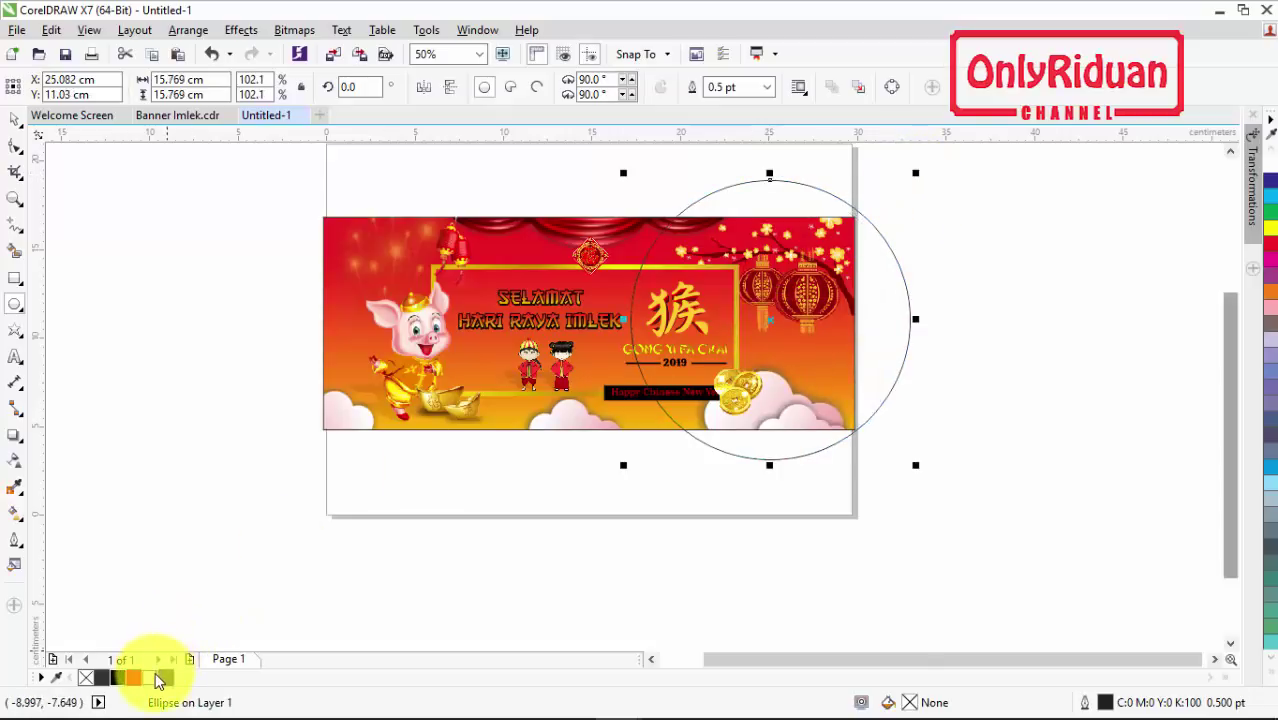
click(156, 677)
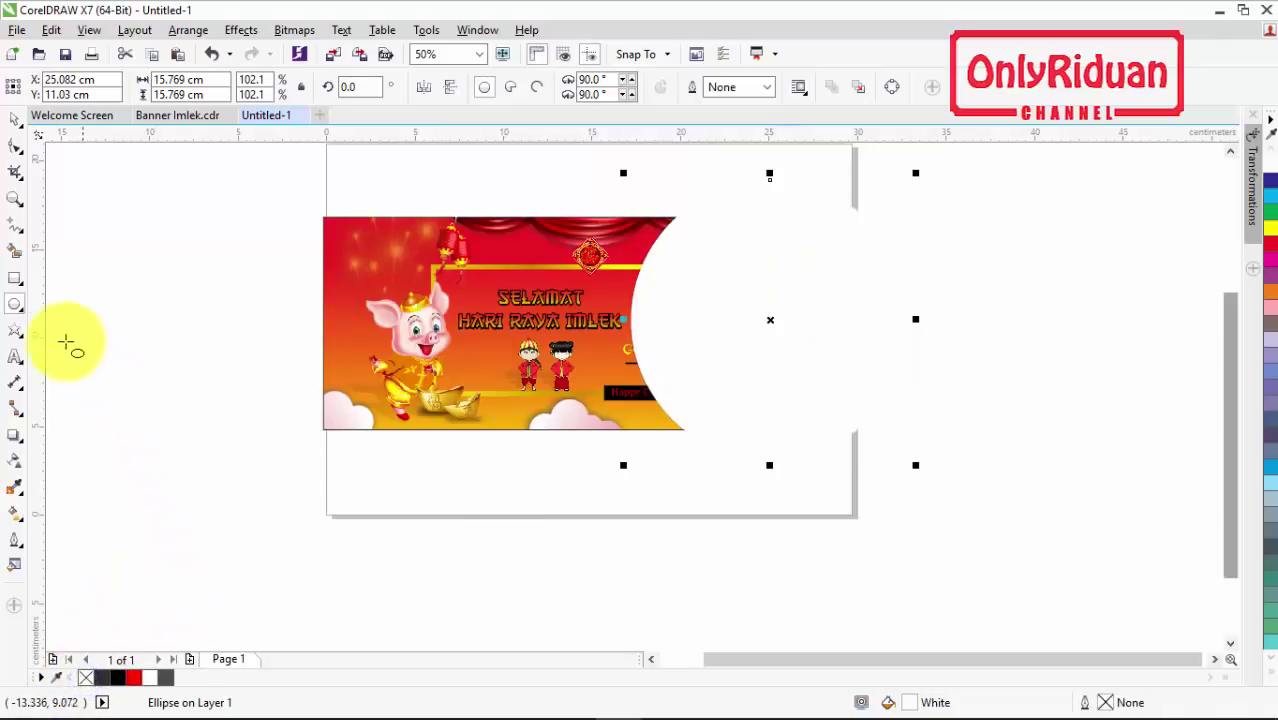
Apply a linear transparency to the white circle, fading from its upper-left side to fully transparent toward the lower right
click(14, 461)
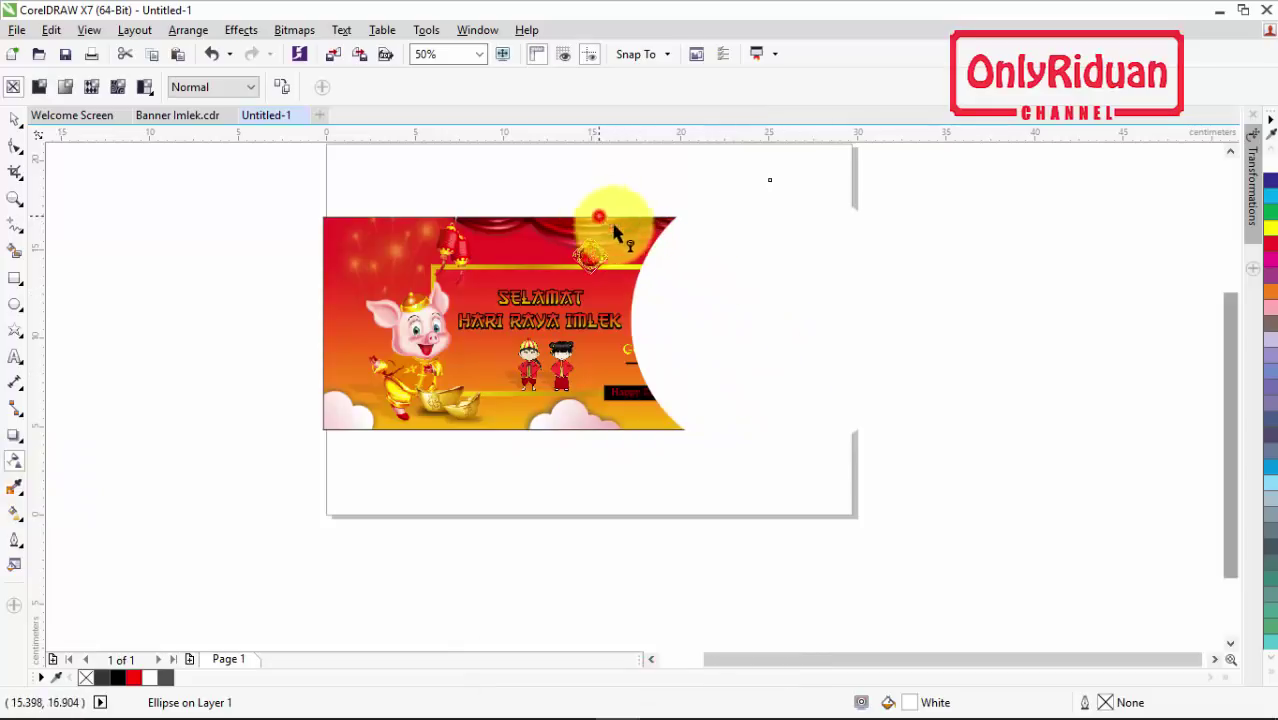
drag(826, 400, 569, 245)
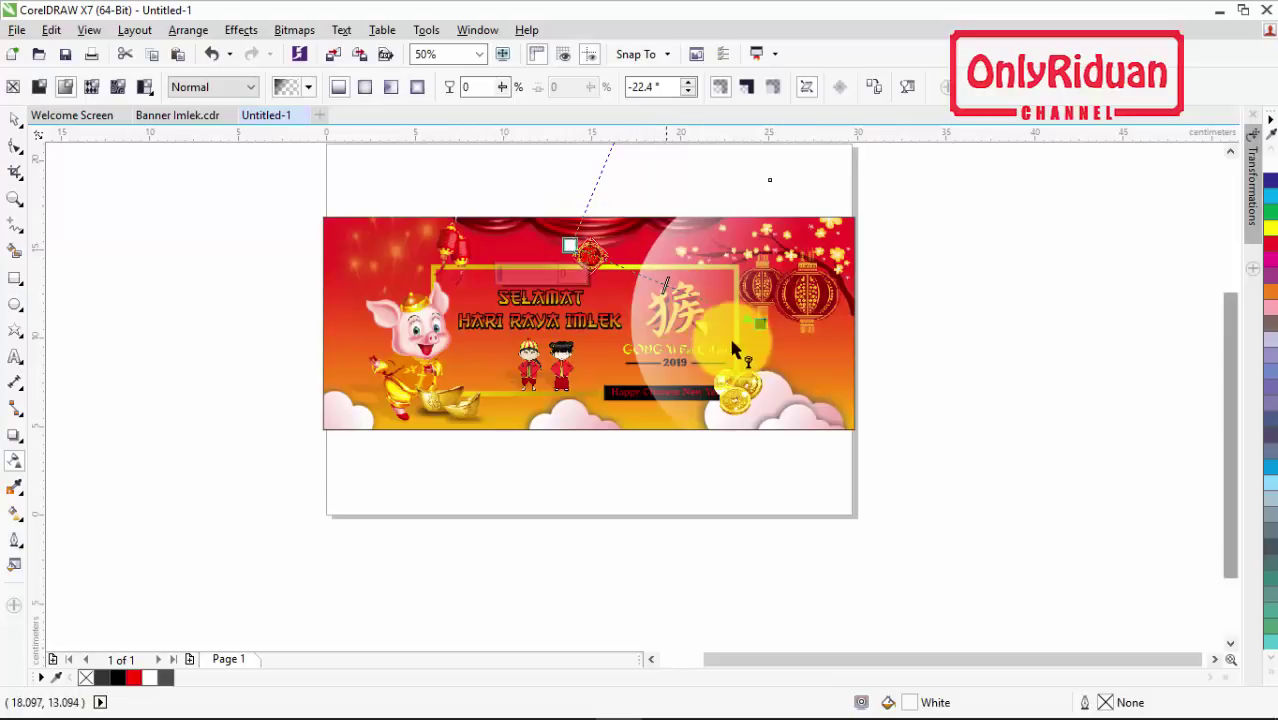
drag(762, 323, 793, 343)
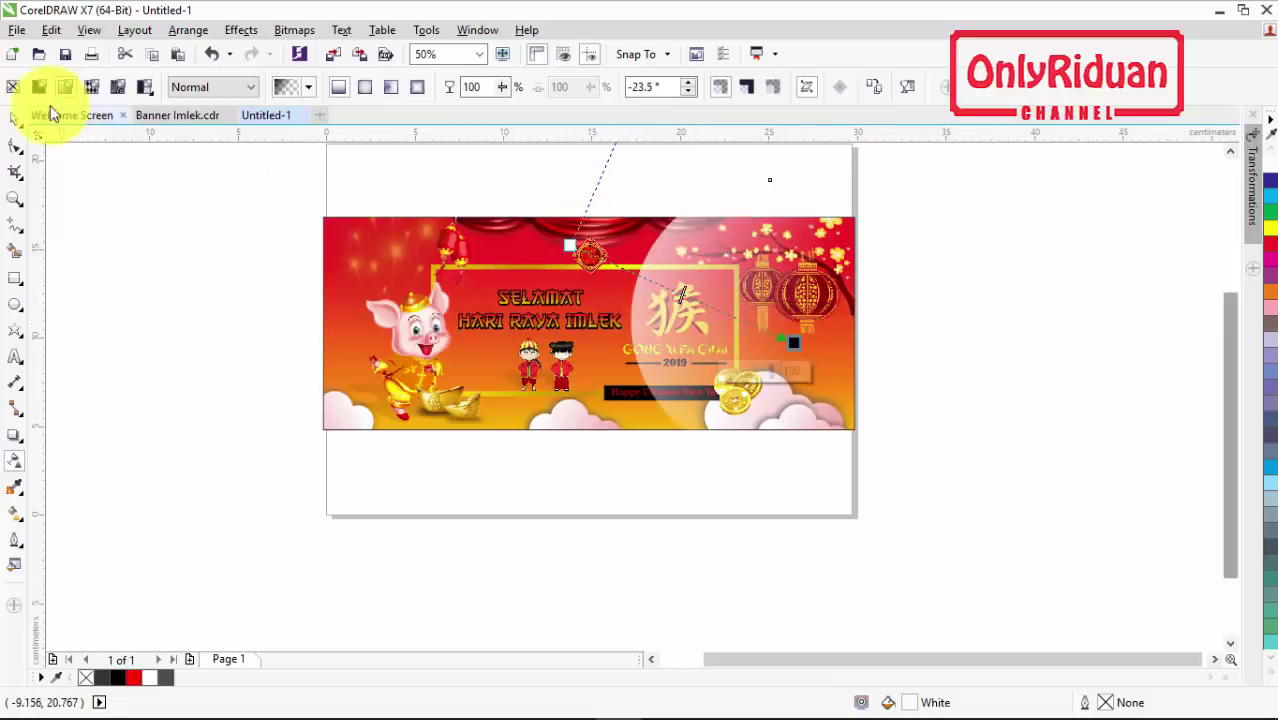
click(16, 118)
click(140, 238)
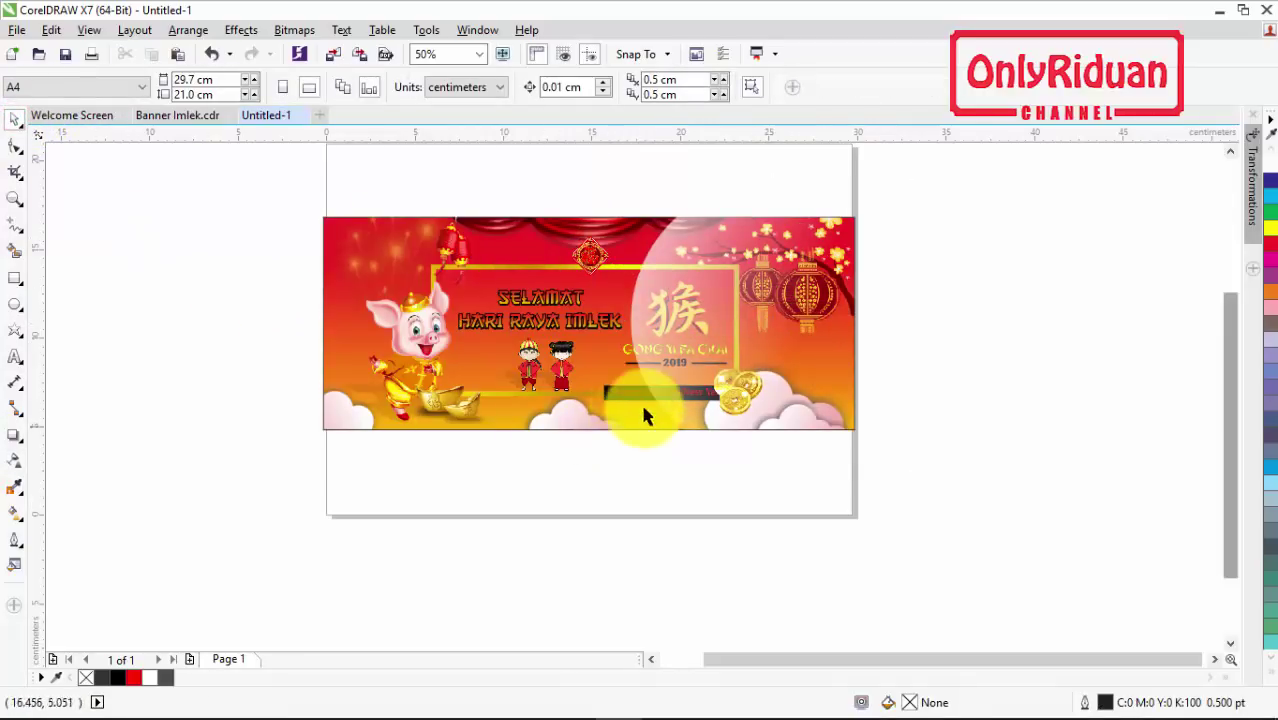
PowerClip the transparent circle inside the banner background rectangle
drag(368, 305, 735, 280)
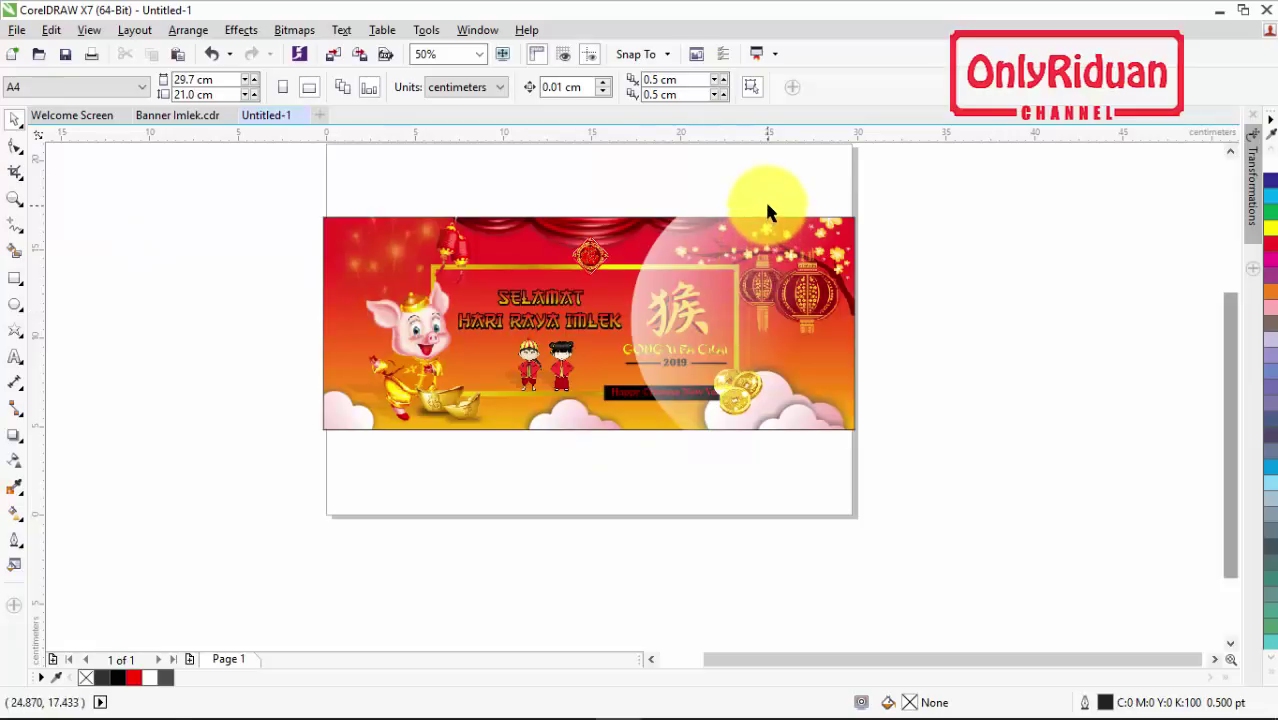
click(770, 208)
right_click(775, 205)
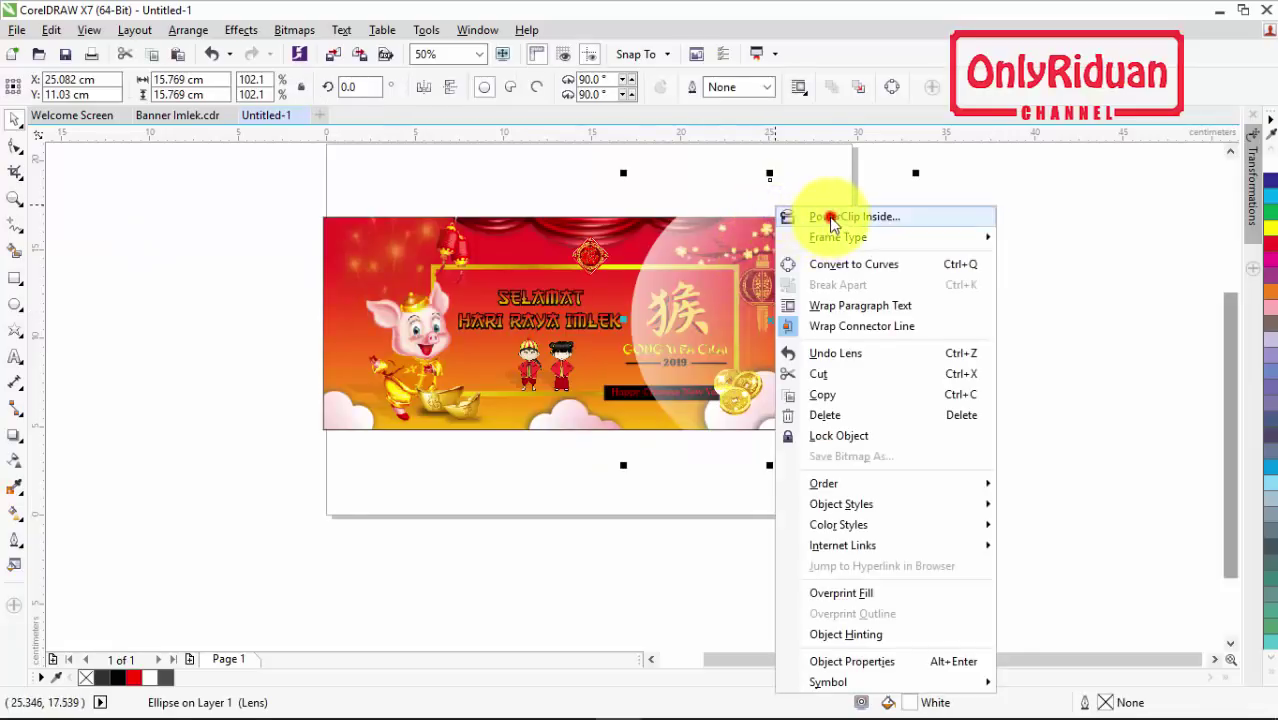
click(830, 218)
click(490, 424)
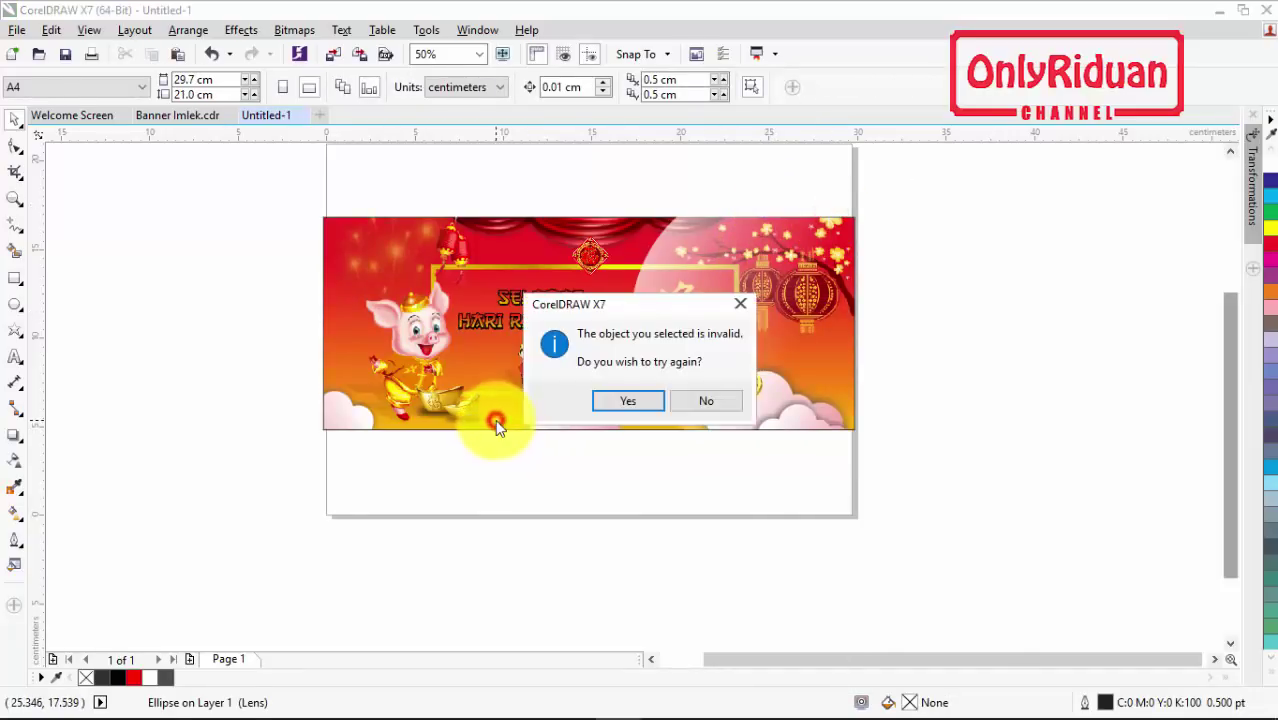
click(626, 401)
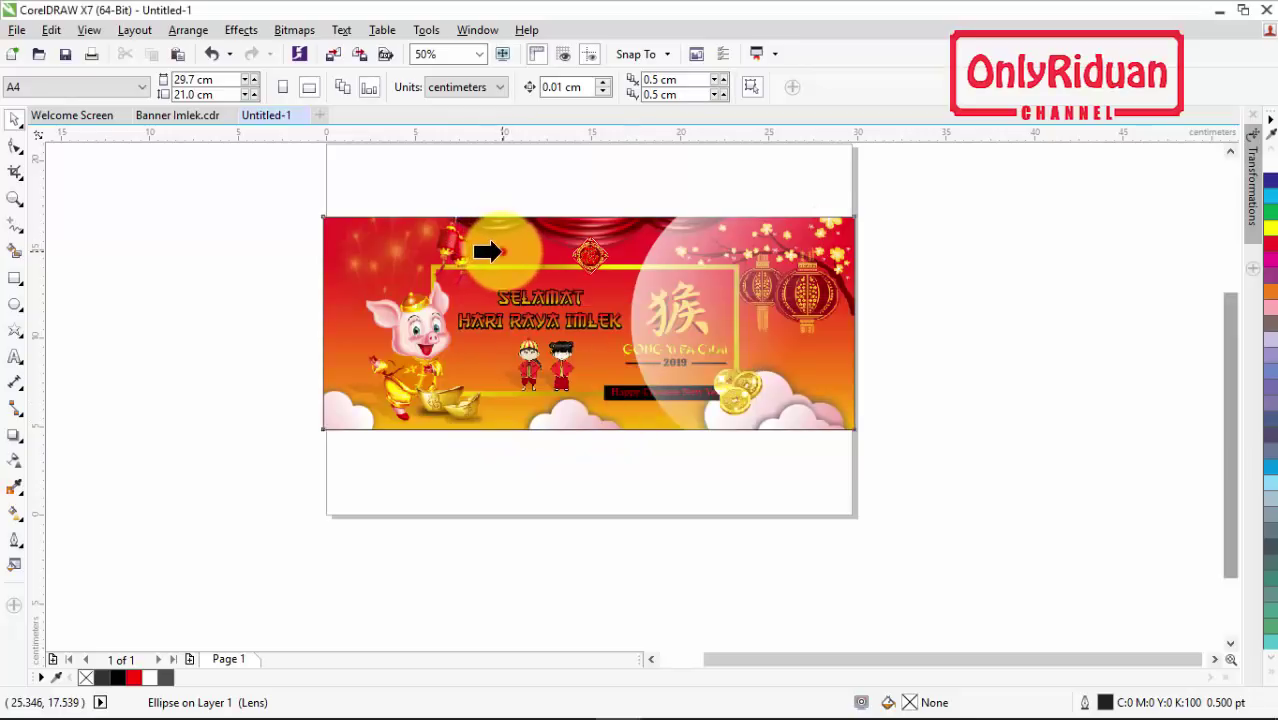
click(487, 251)
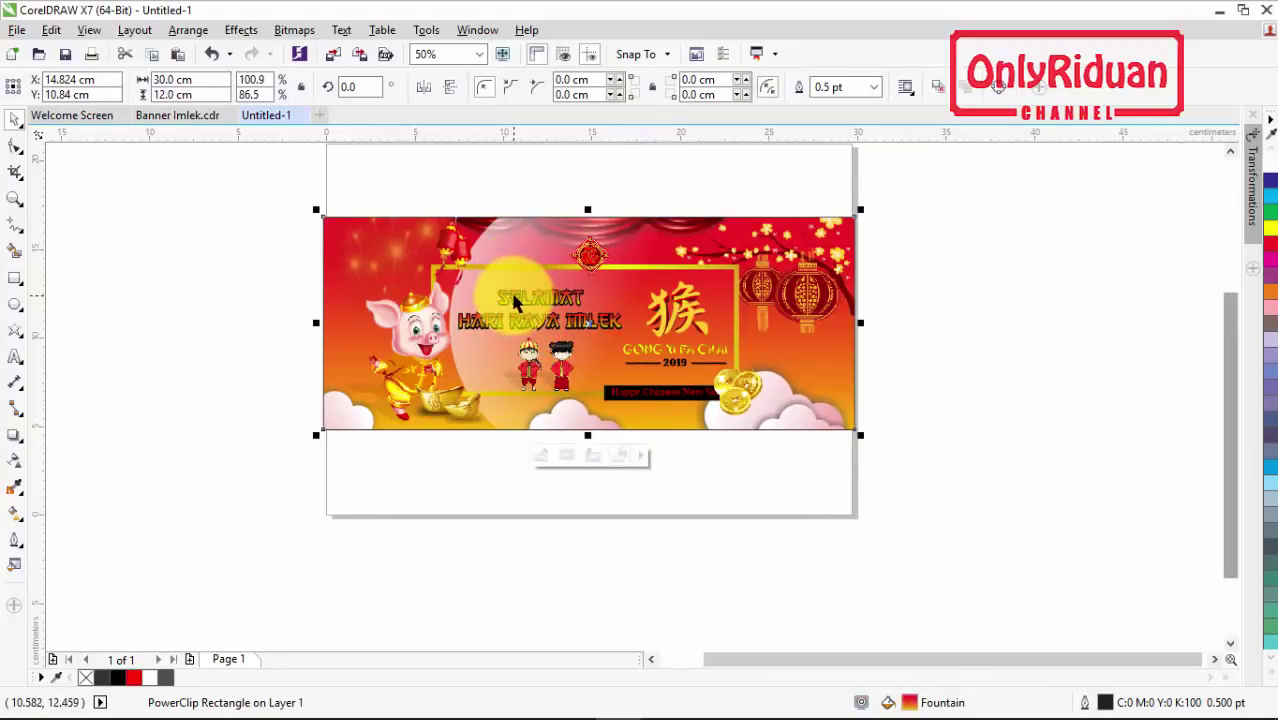
Edit the background's PowerClip contents and move the circle back over the banner's right half, behind the Chinese character and lanterns
right_click(510, 244)
click(575, 240)
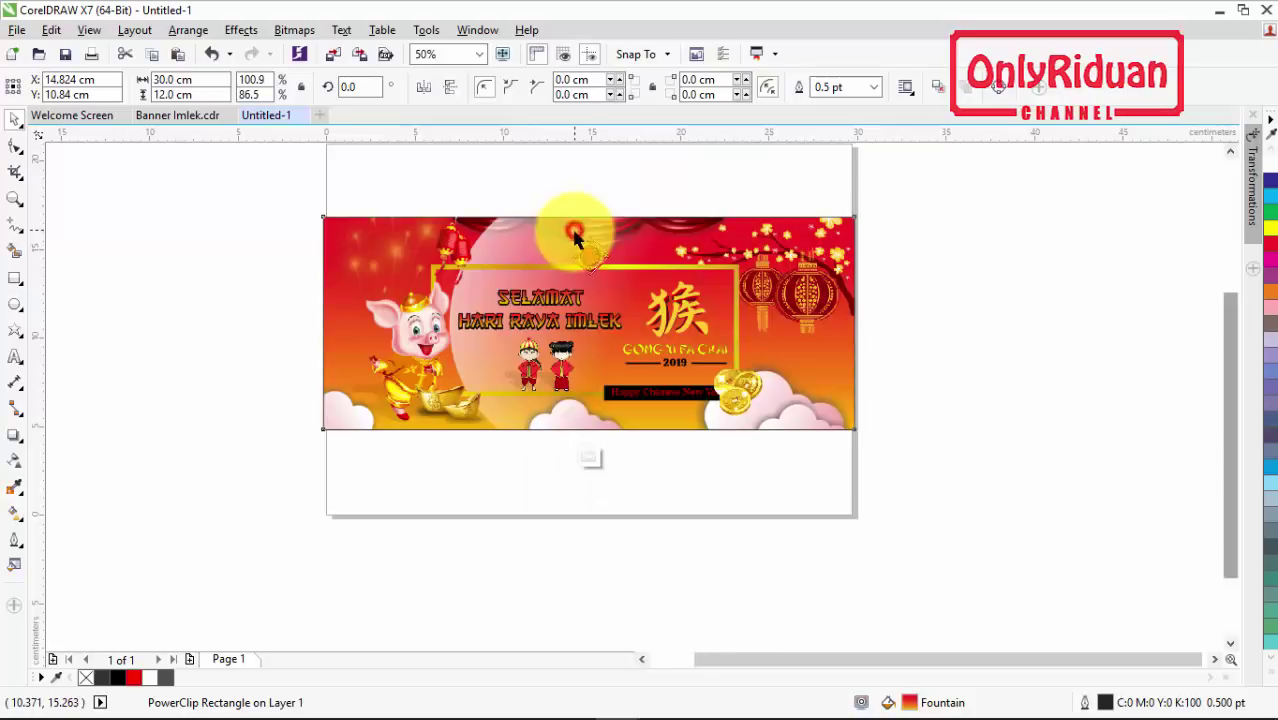
click(557, 316)
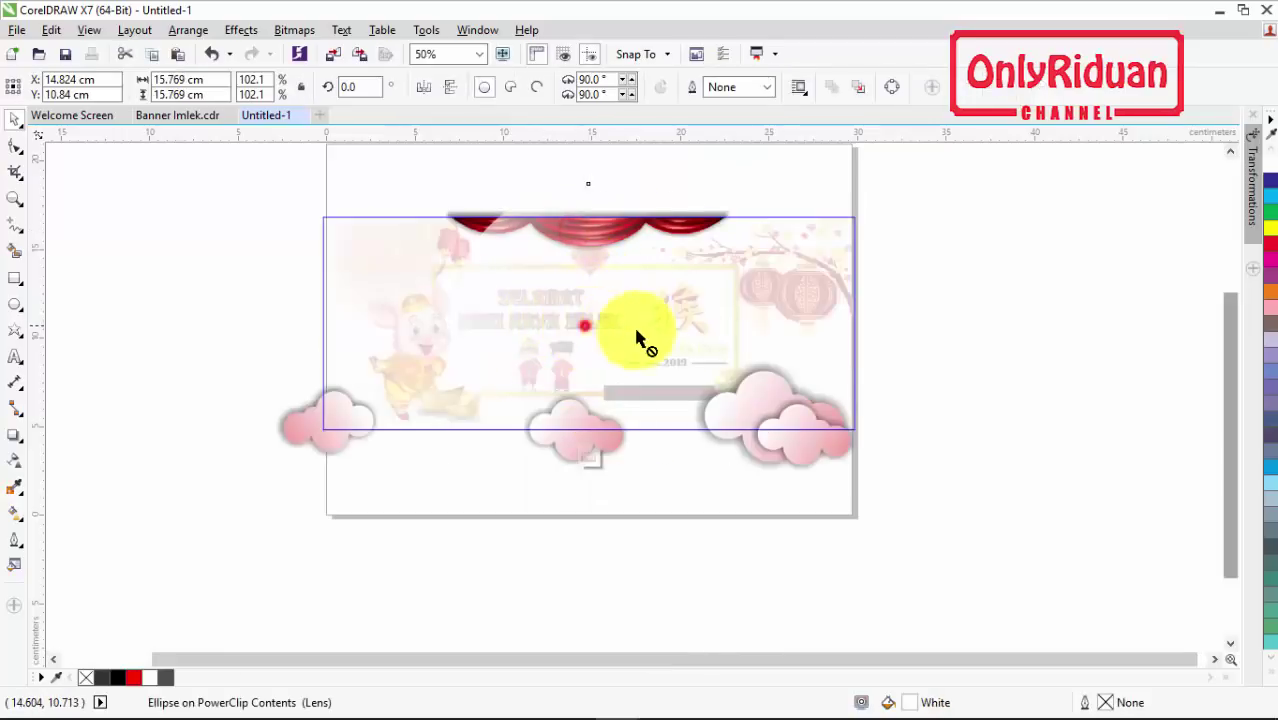
drag(636, 335, 767, 323)
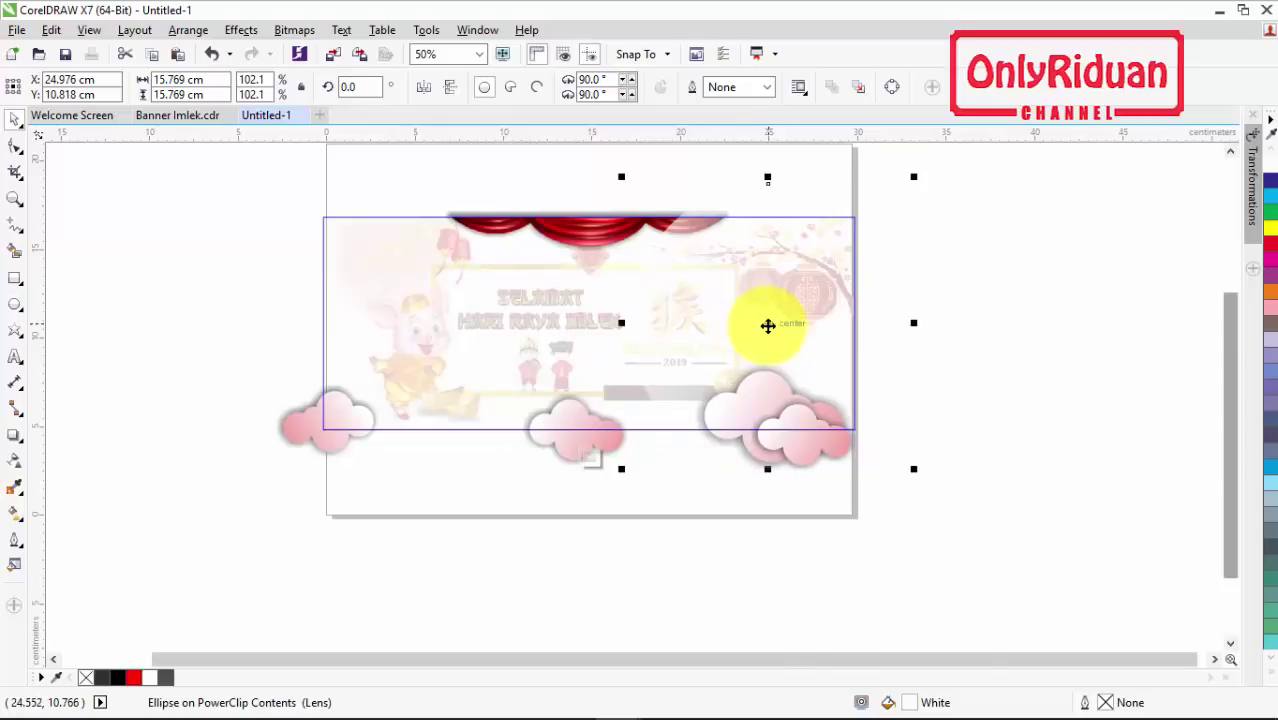
right_click(767, 325)
click(776, 270)
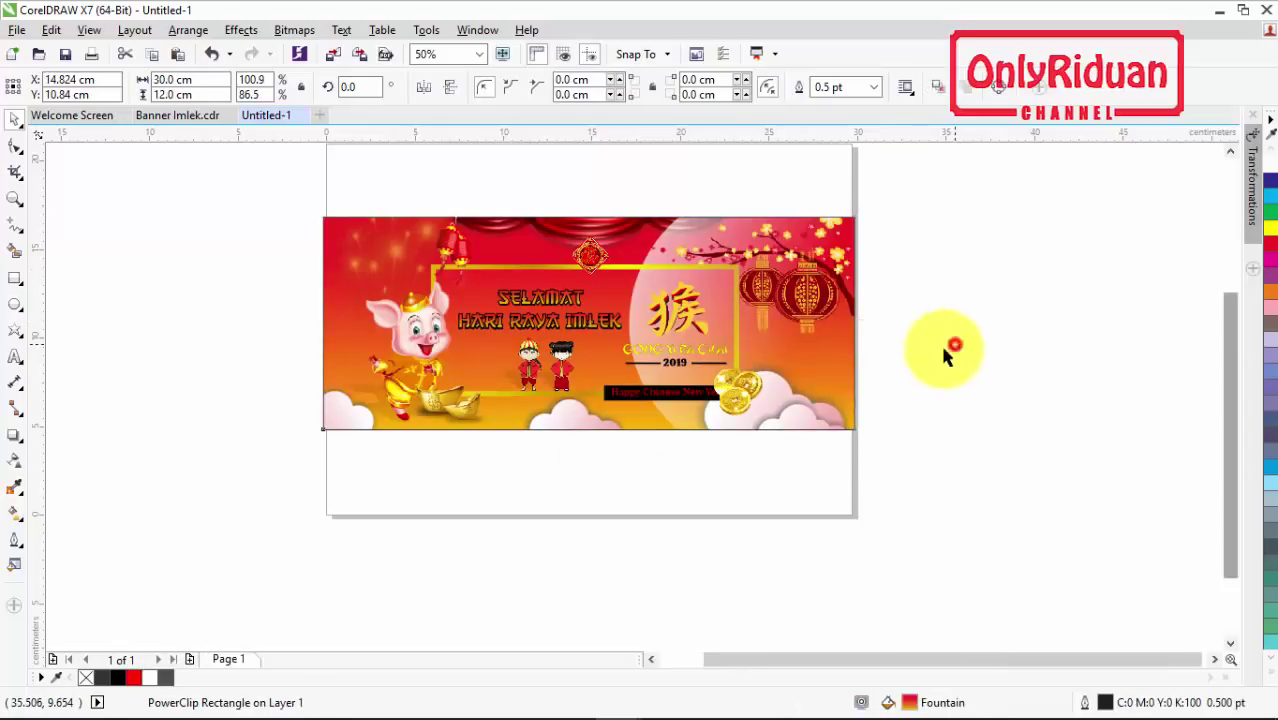
click(944, 350)
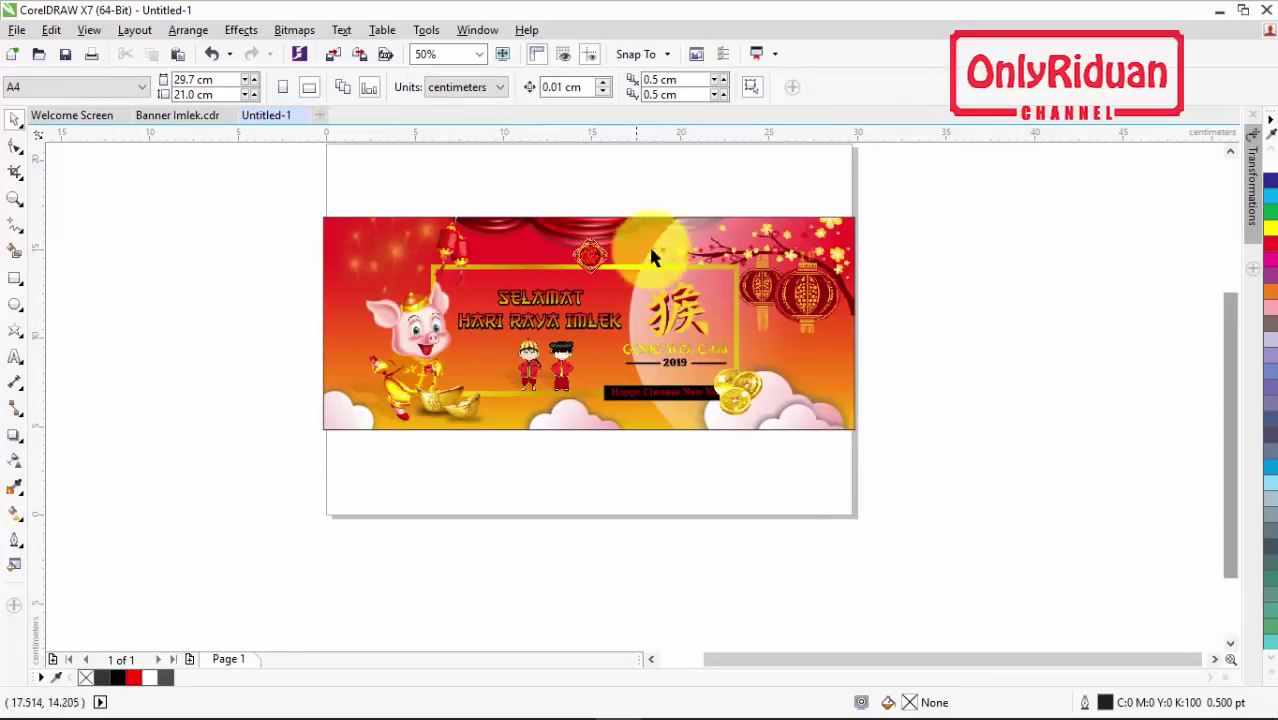
Within the background's PowerClip contents, bring the red curtain to the front of the layer, above the transparent circle, and finish editing
scroll(671, 231, up, 2)
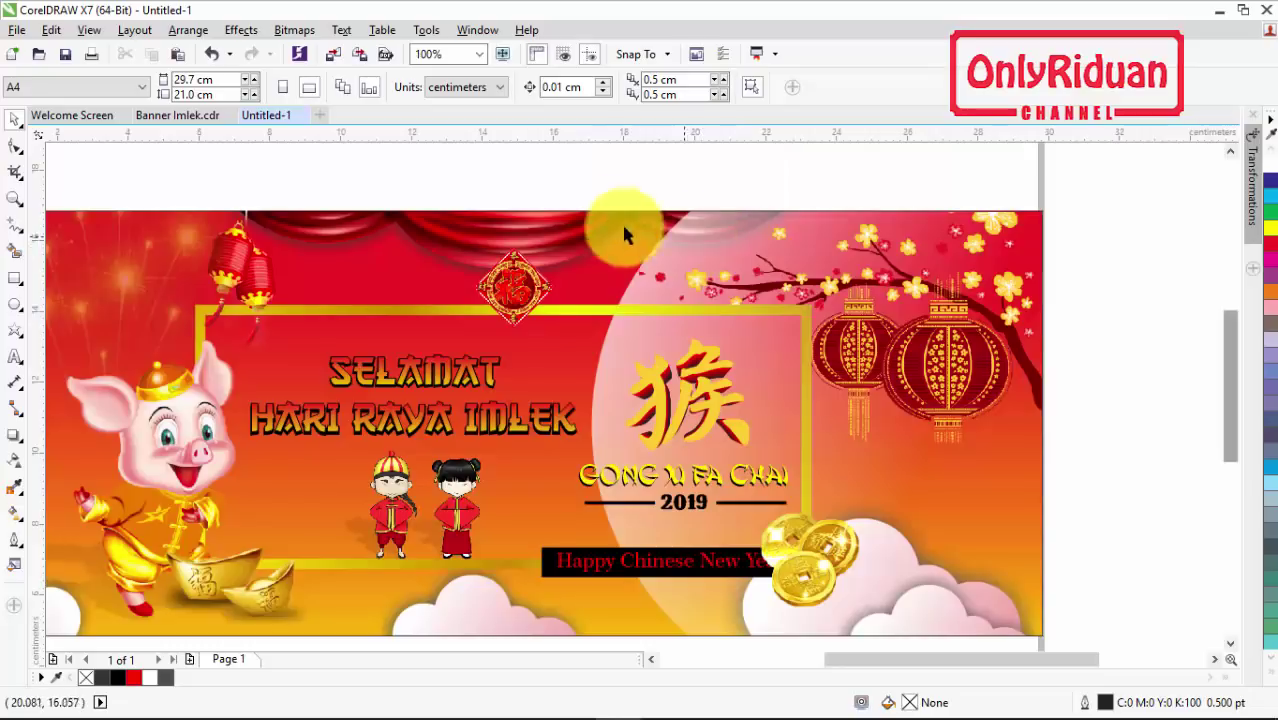
right_click(463, 222)
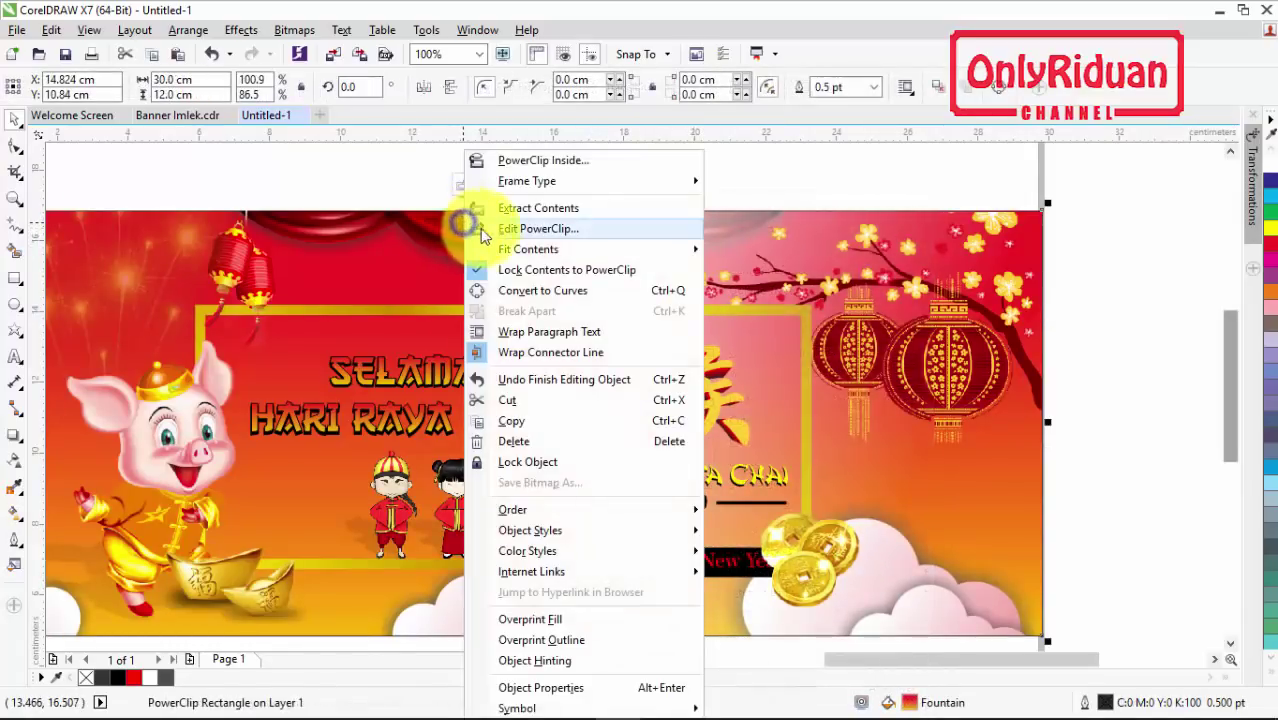
click(533, 233)
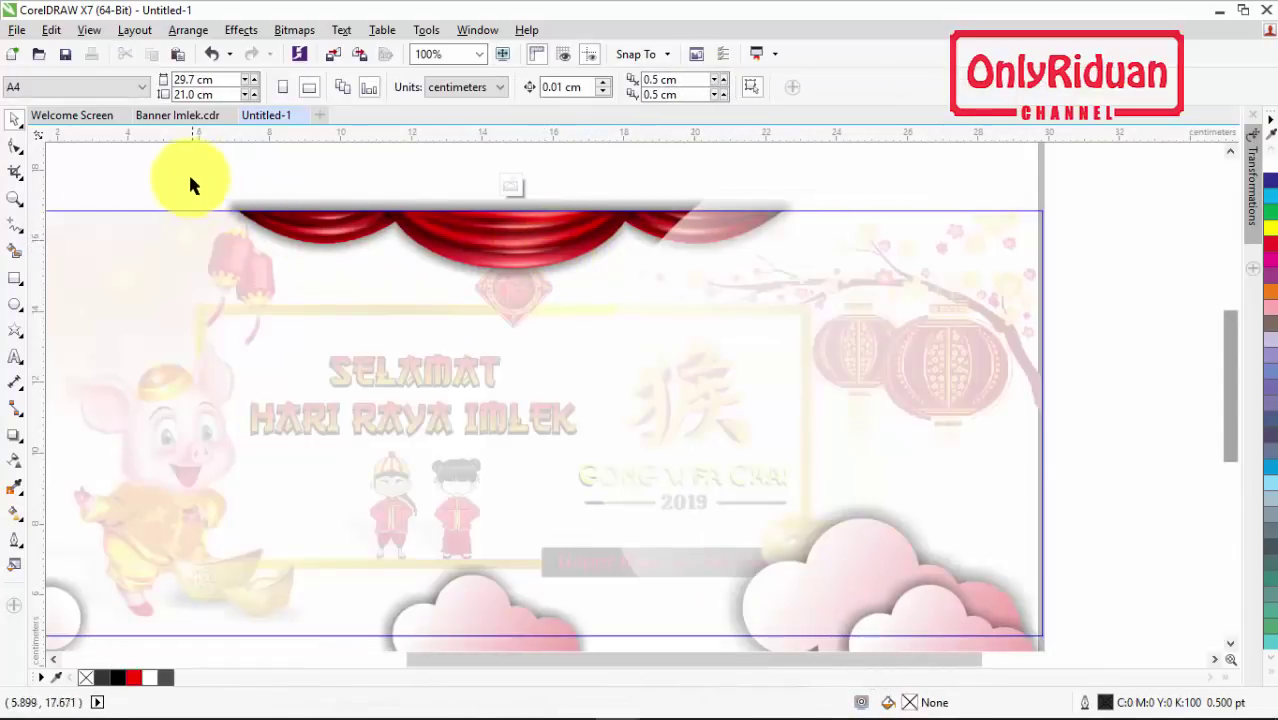
drag(188, 172, 838, 298)
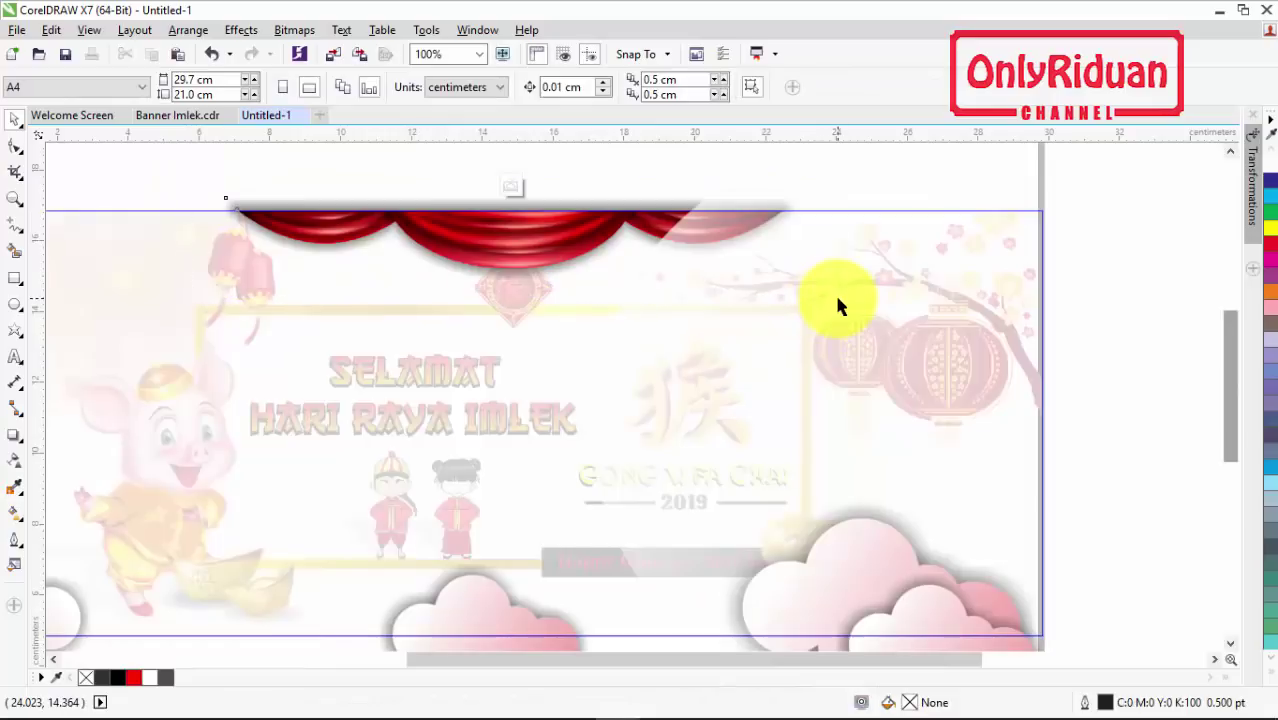
right_click(556, 251)
mouse_move(624, 500)
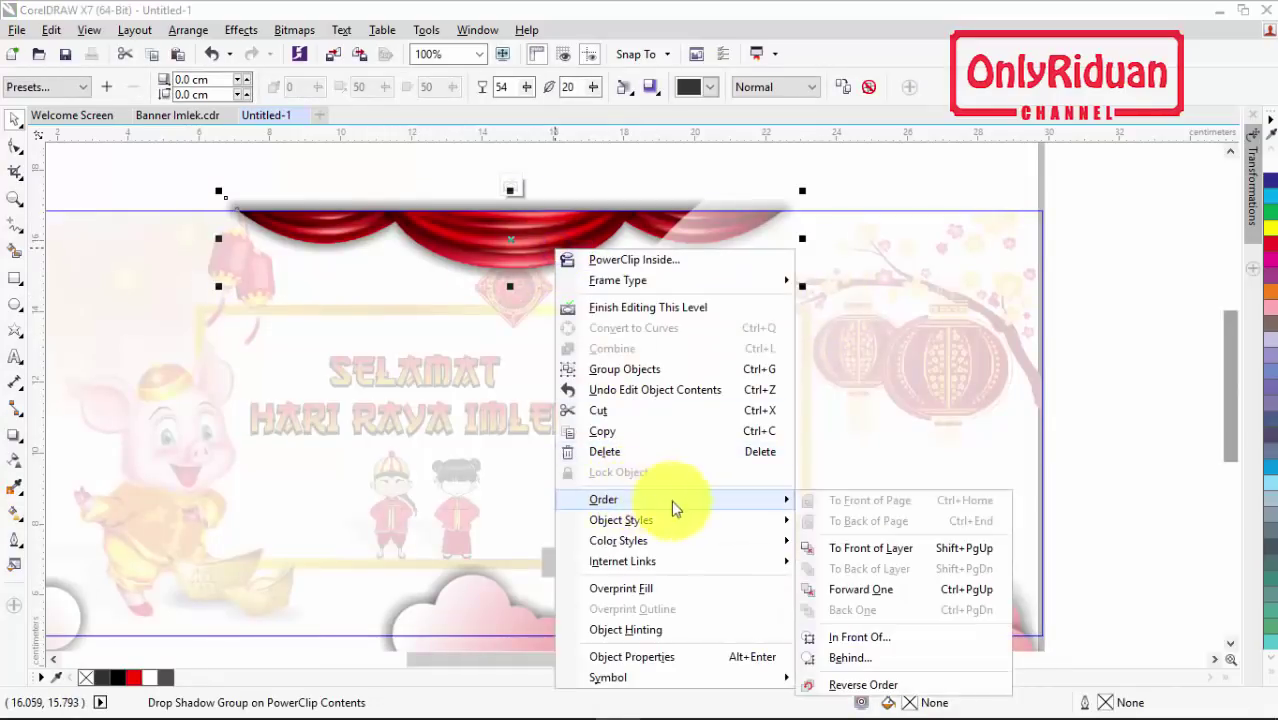
click(854, 541)
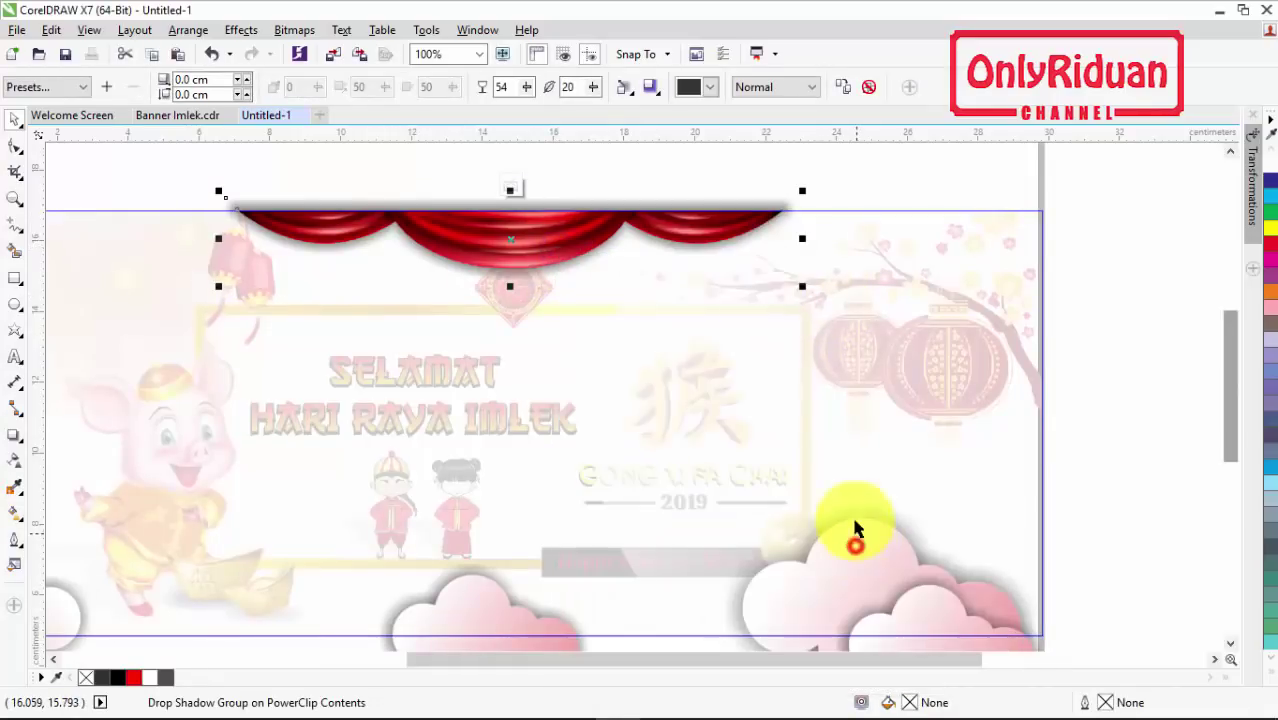
right_click(715, 238)
click(765, 297)
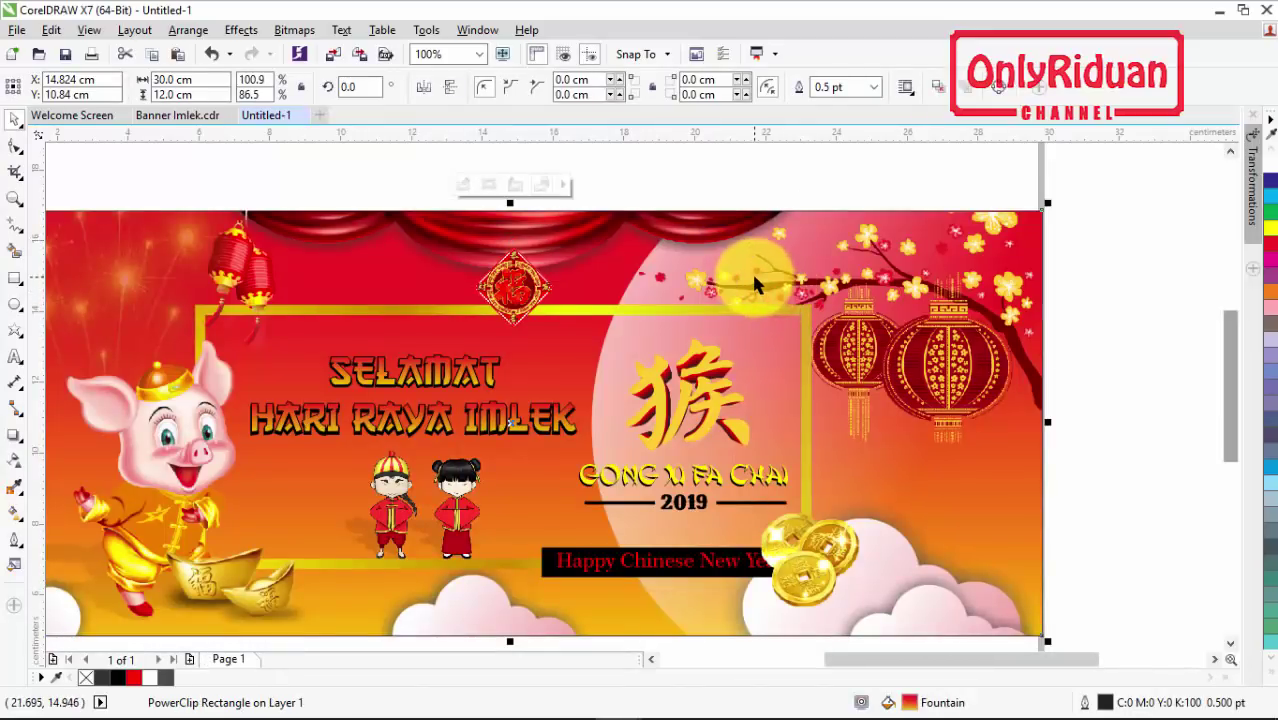
scroll(751, 271, down, 1)
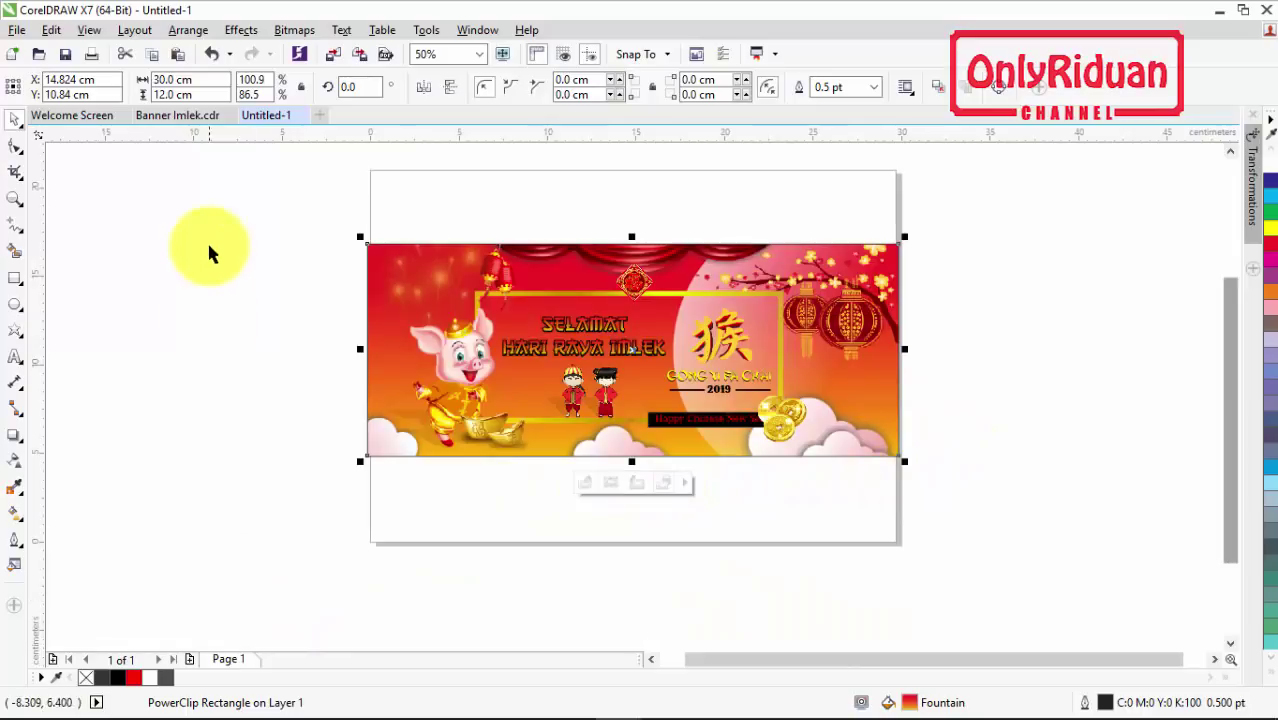
Check the Banner Imlek.cdr reference, then draw a four-pointed star about 2 cm across between the pig and the two children
click(184, 121)
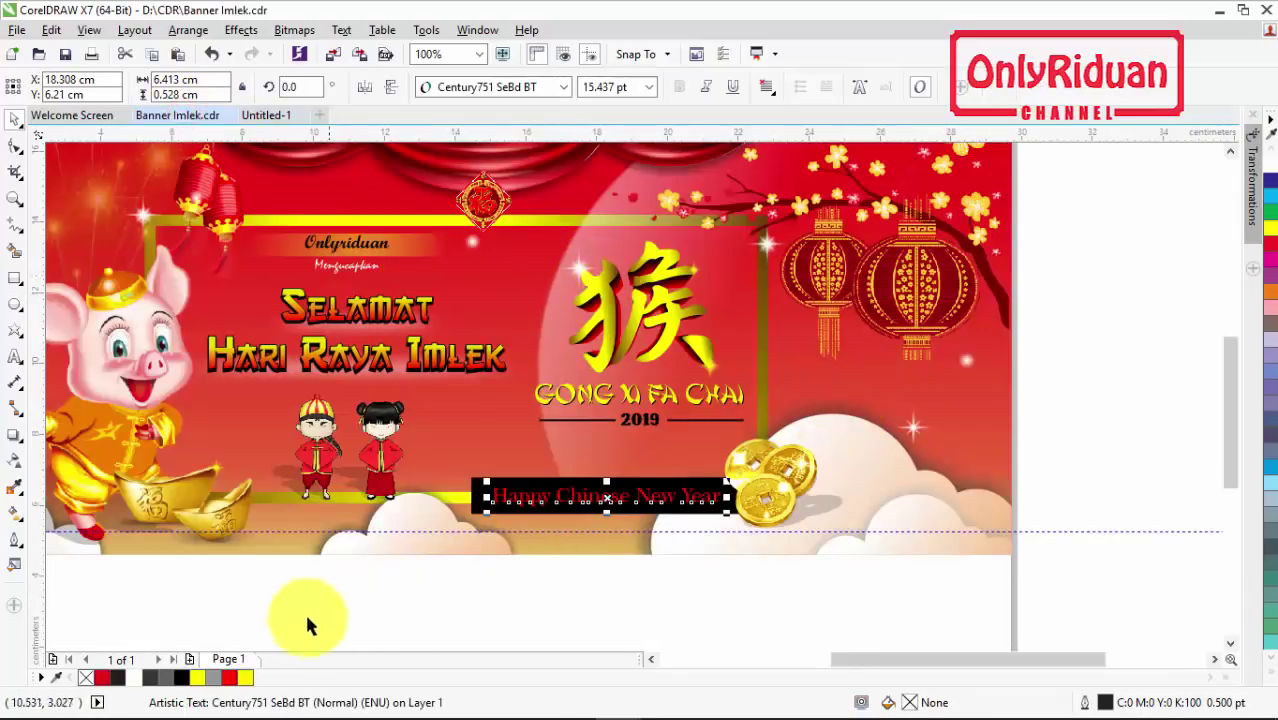
click(265, 116)
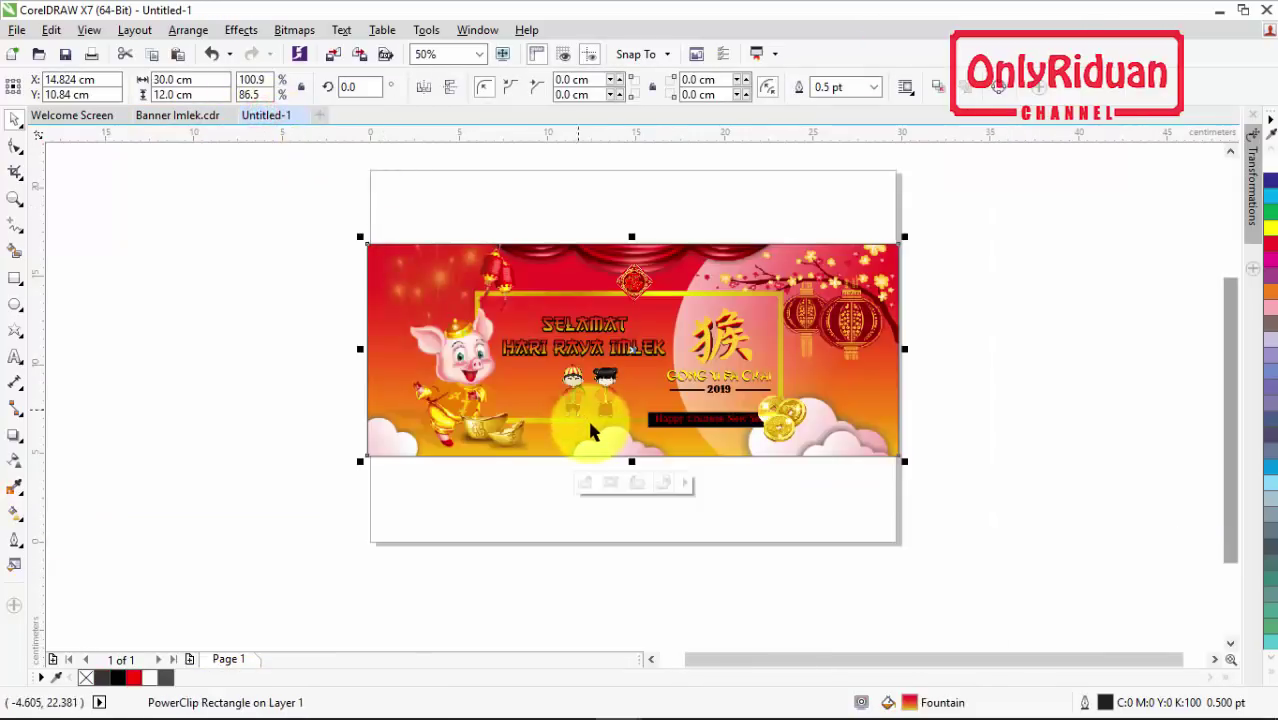
scroll(597, 420, up, 2)
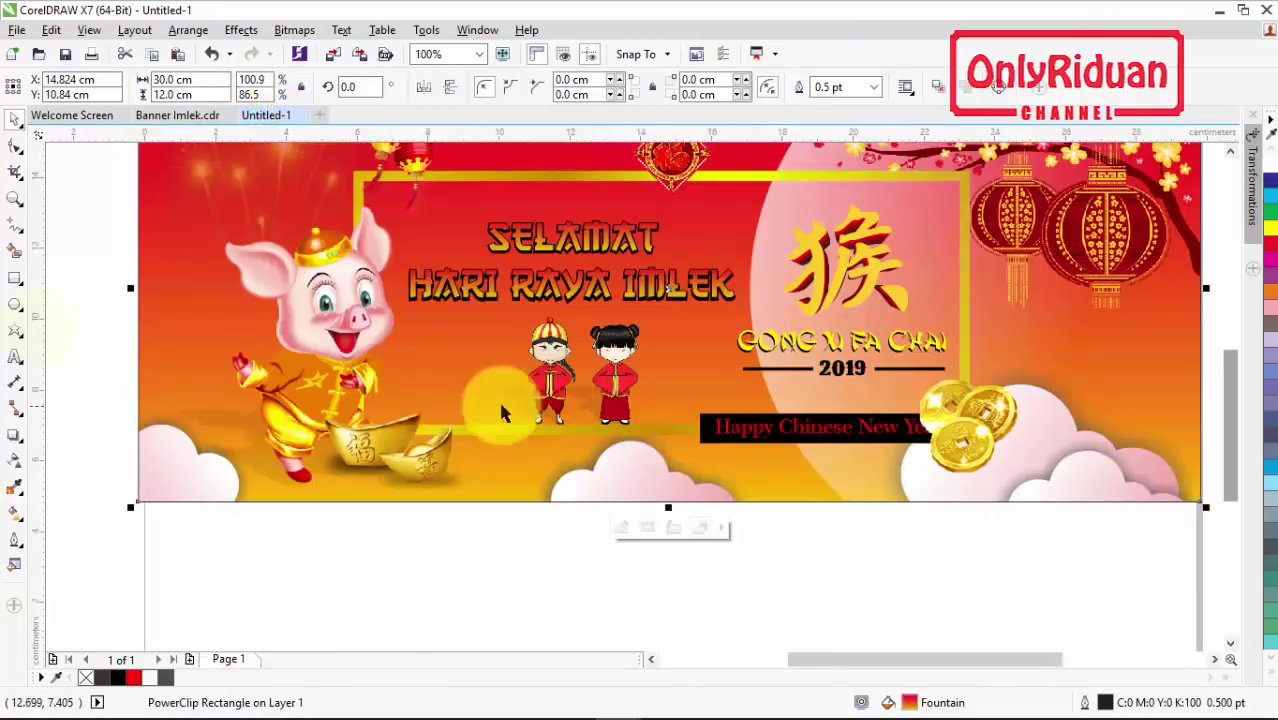
click(20, 330)
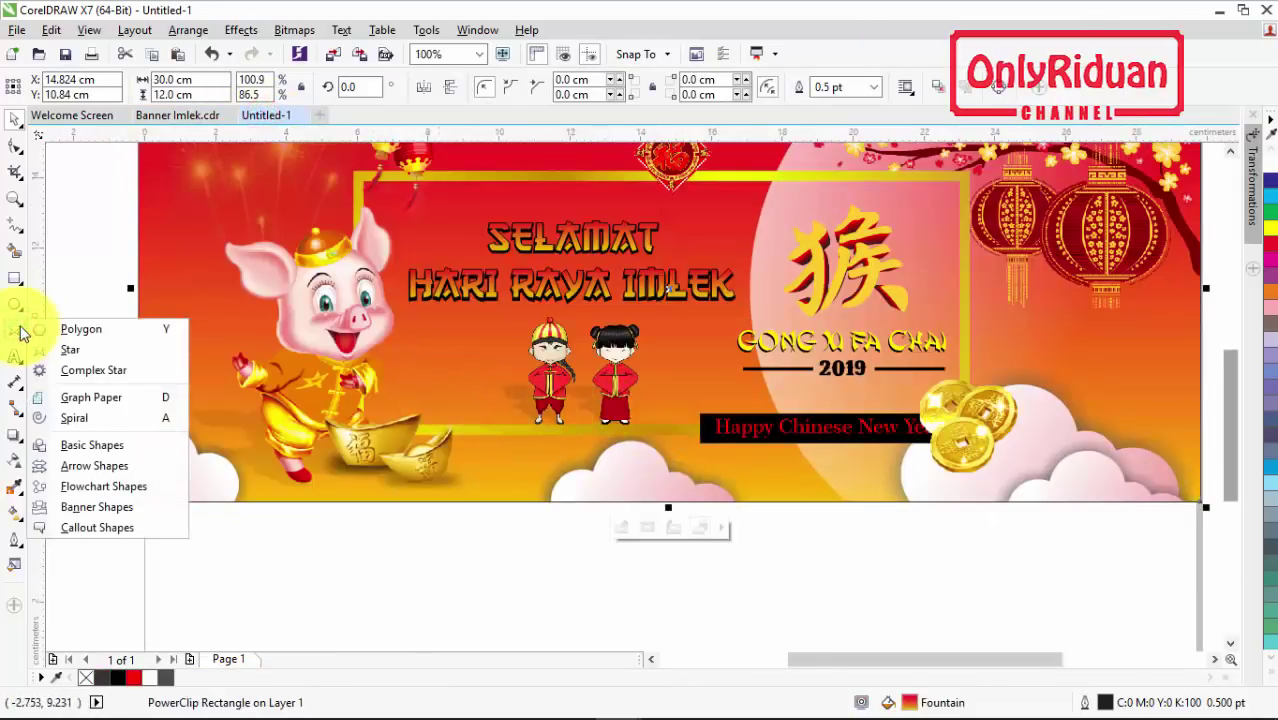
click(68, 350)
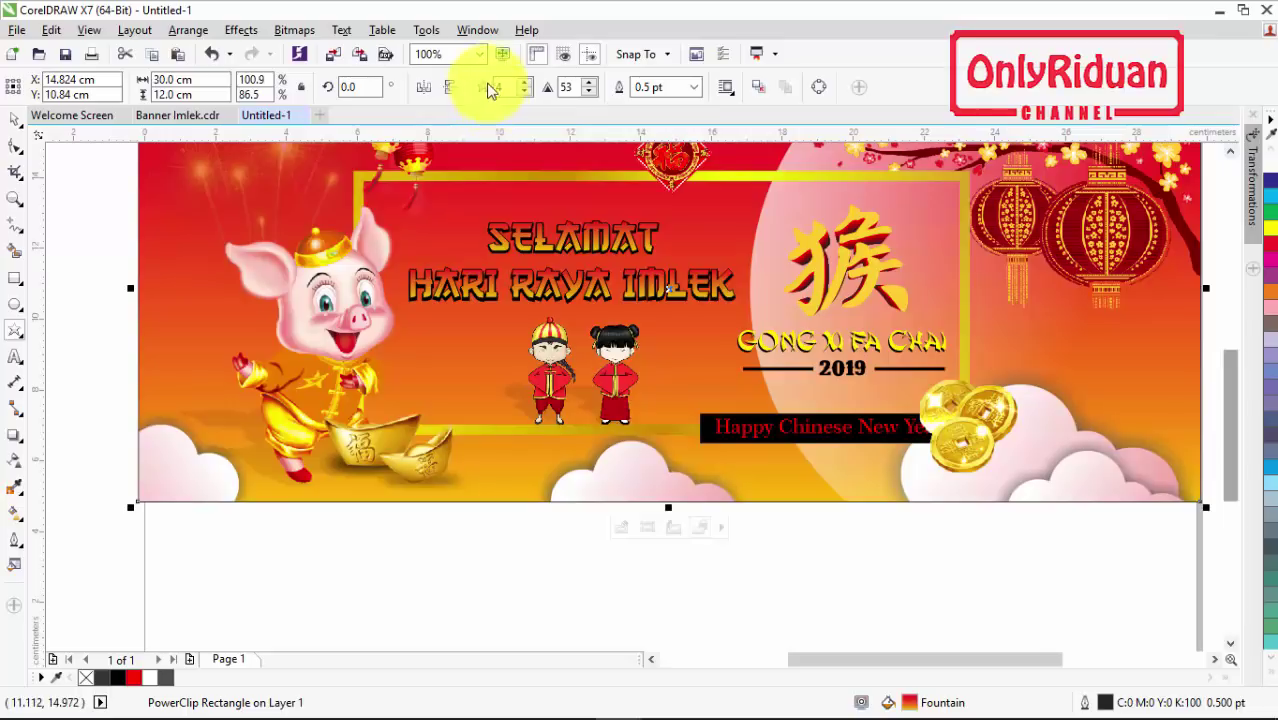
drag(440, 356, 485, 402)
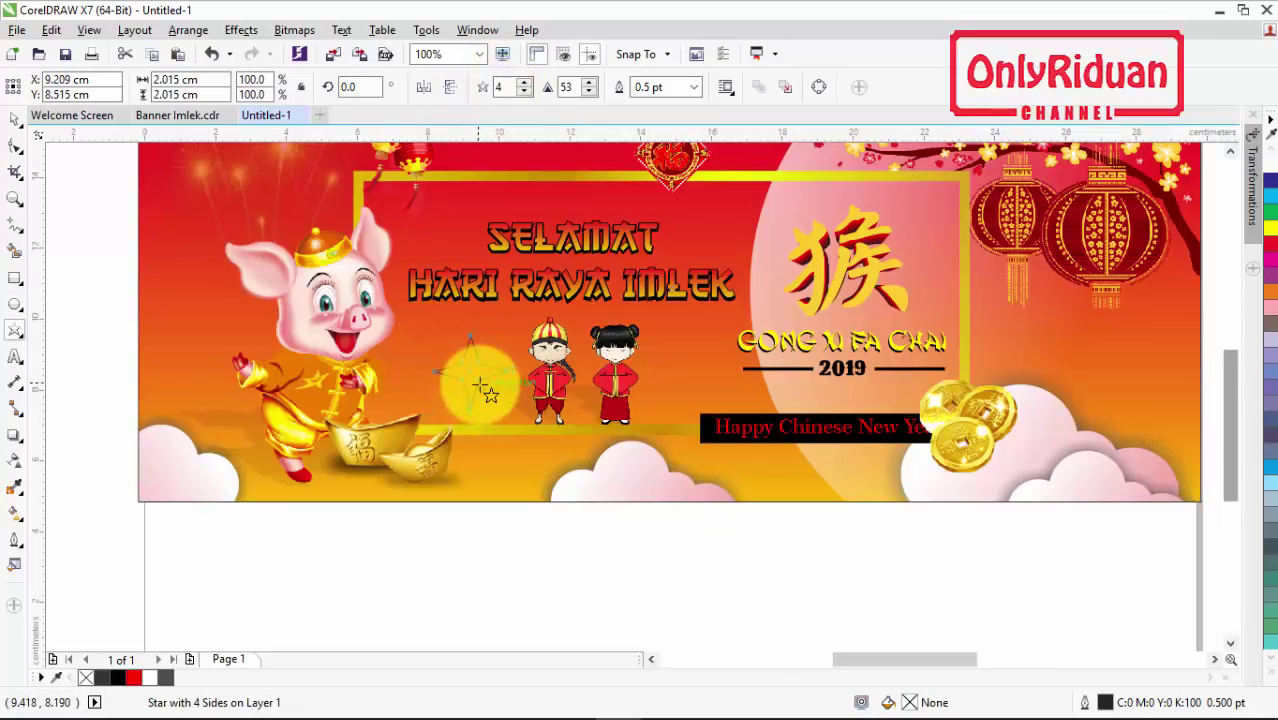
Narrow the star's points to a sharpness of 83, fill it white and remove its outline
scroll(485, 400, up, 2)
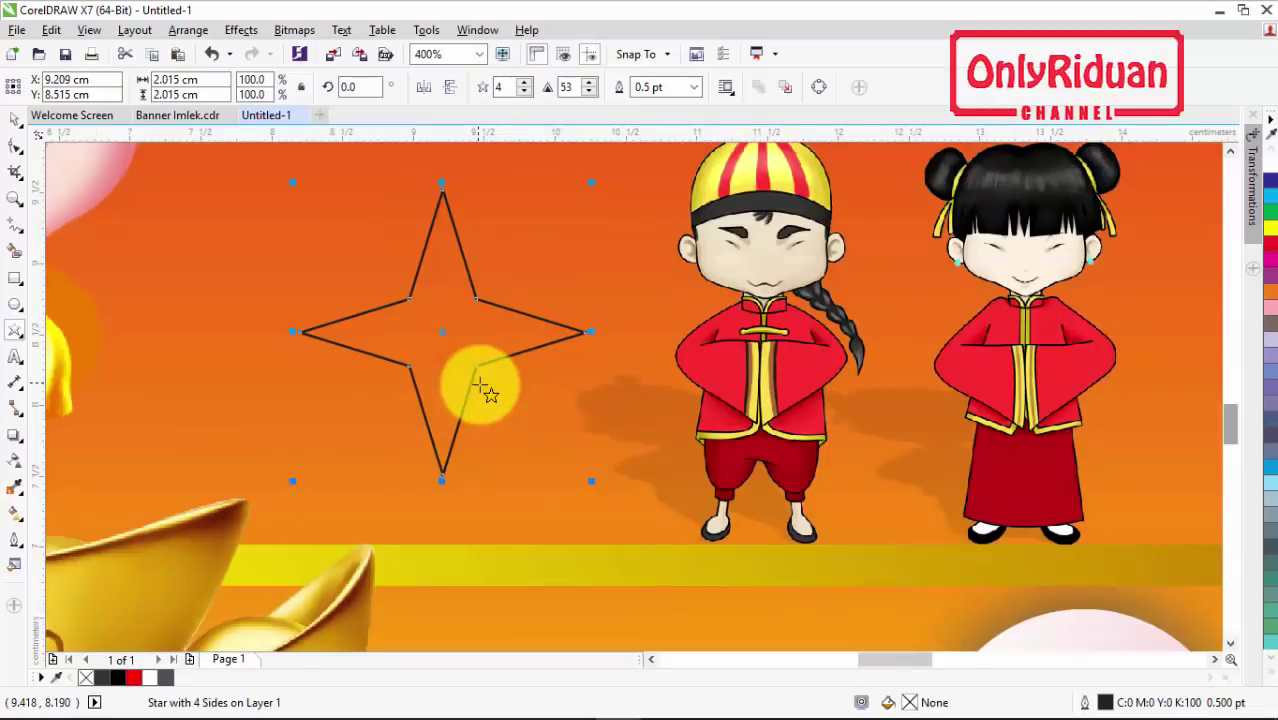
click(18, 145)
drag(476, 364, 471, 333)
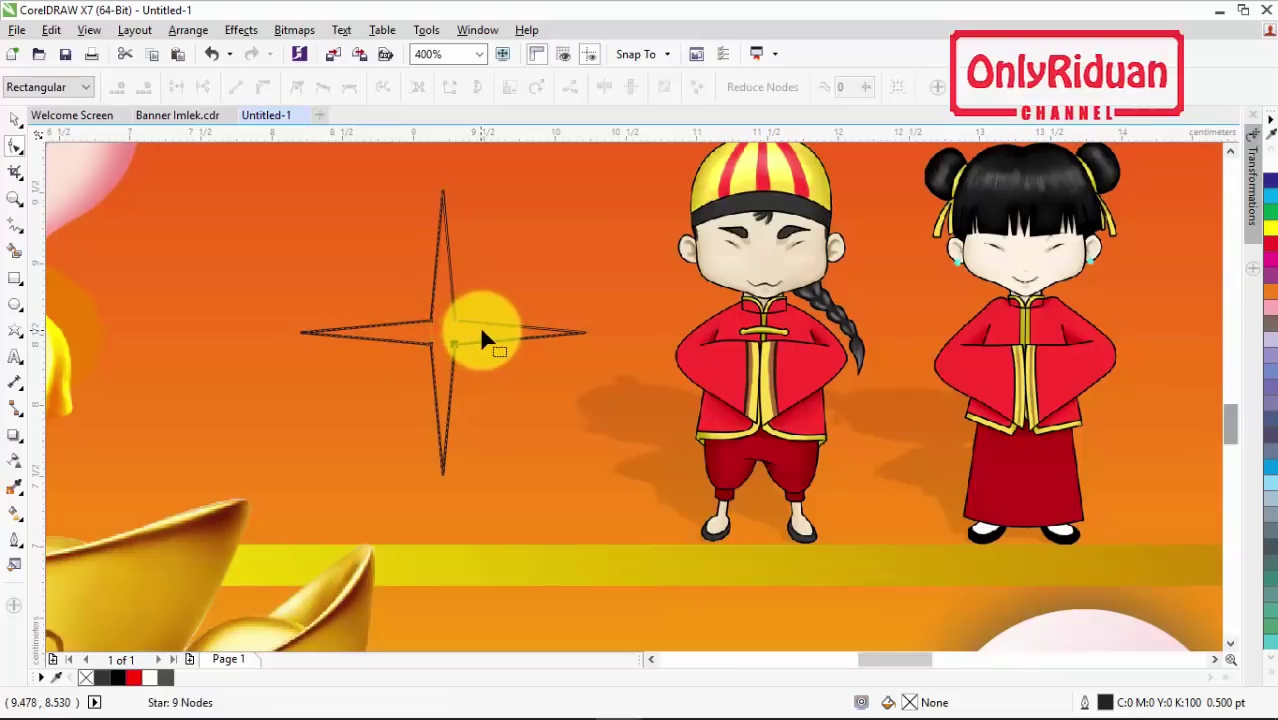
scroll(479, 325, down, 1)
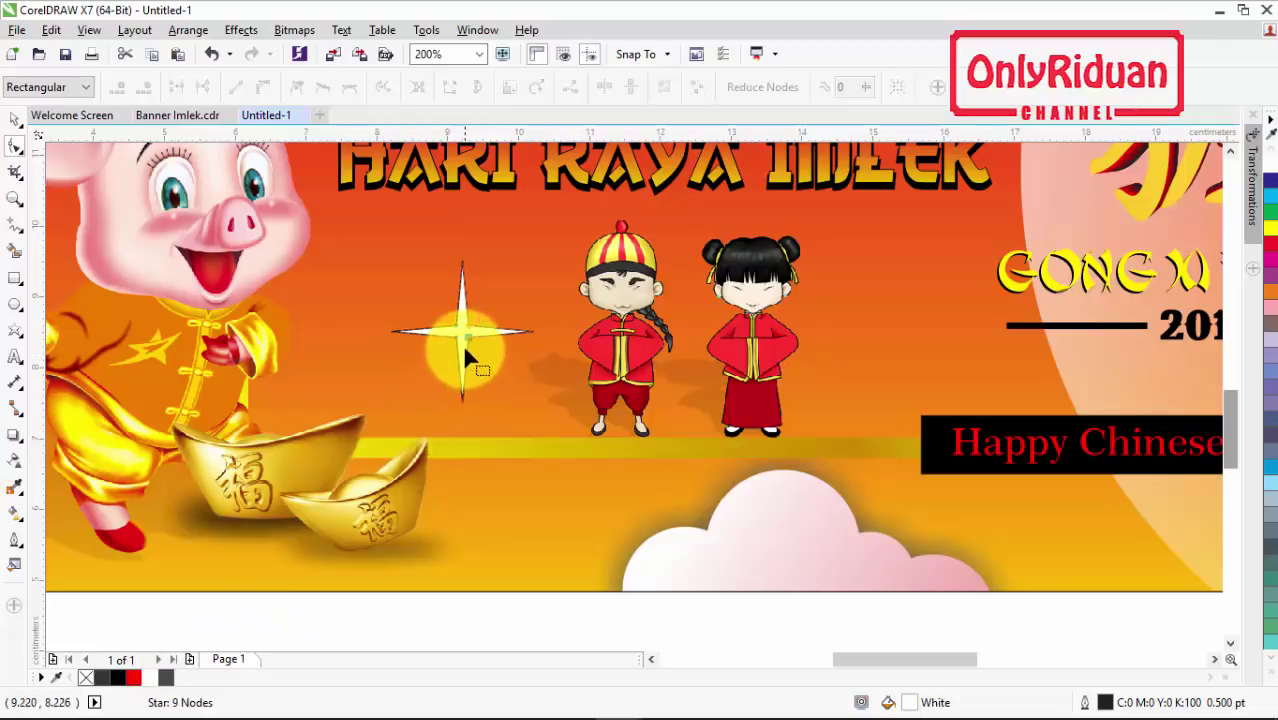
right_click(86, 679)
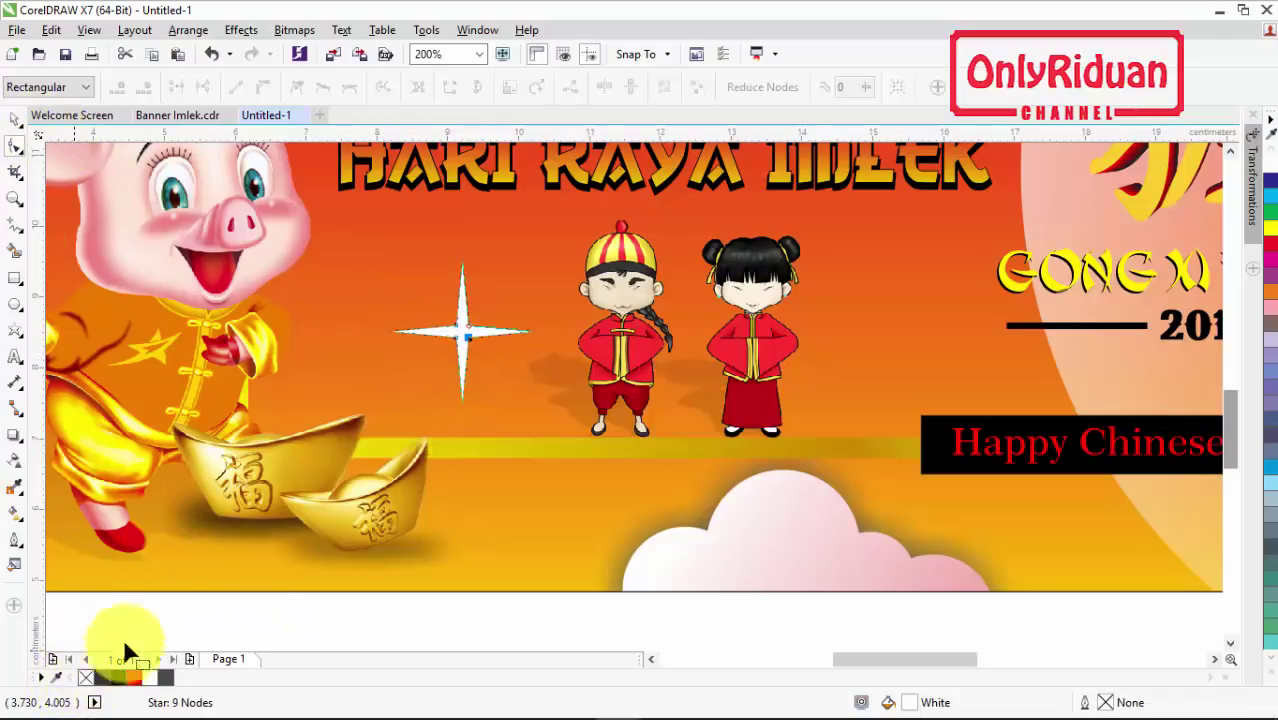
Add a concentric copy of the star scaled to about 56% and rotate it to about 323° so its points fall between the long ones
click(16, 119)
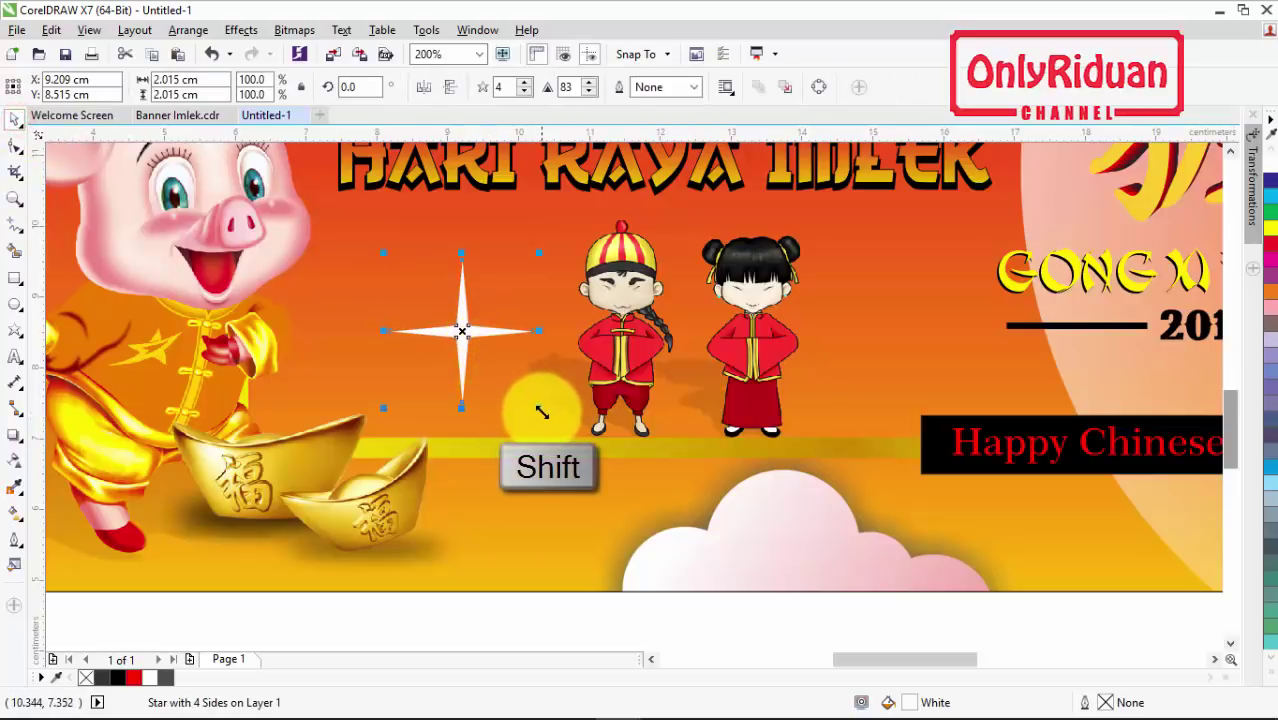
drag(542, 411, 518, 368)
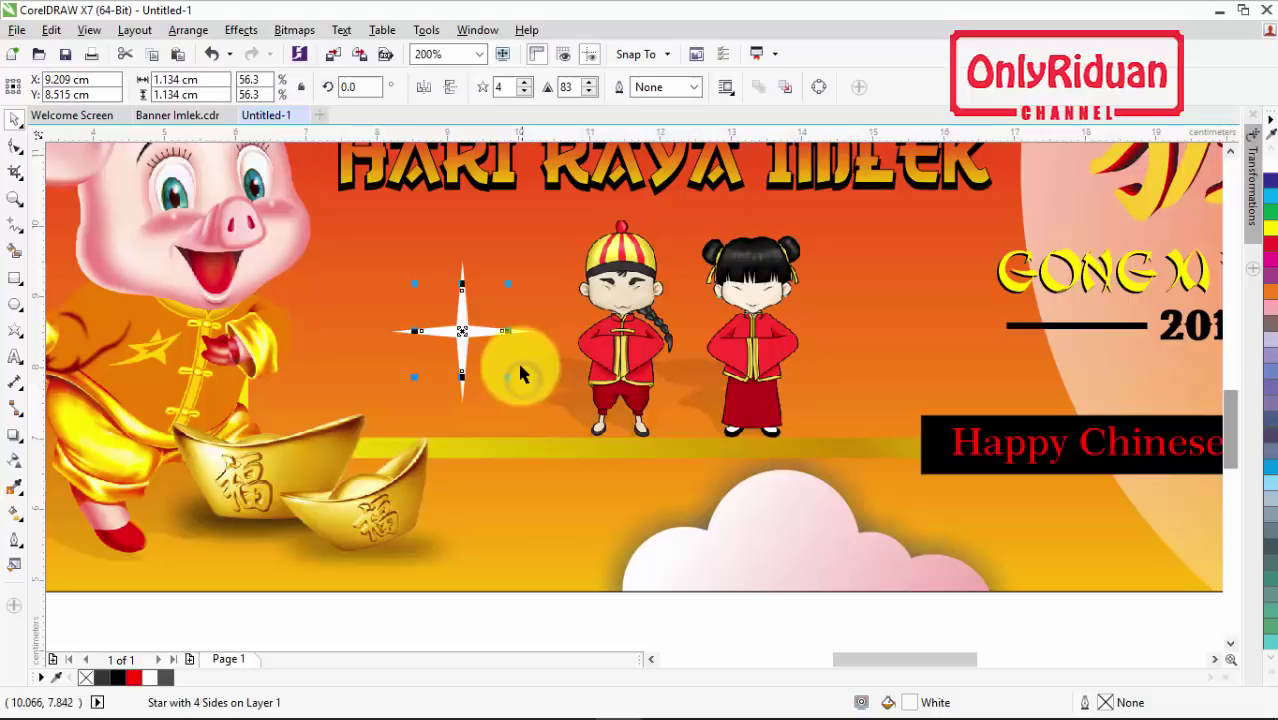
click(464, 323)
drag(512, 288, 524, 315)
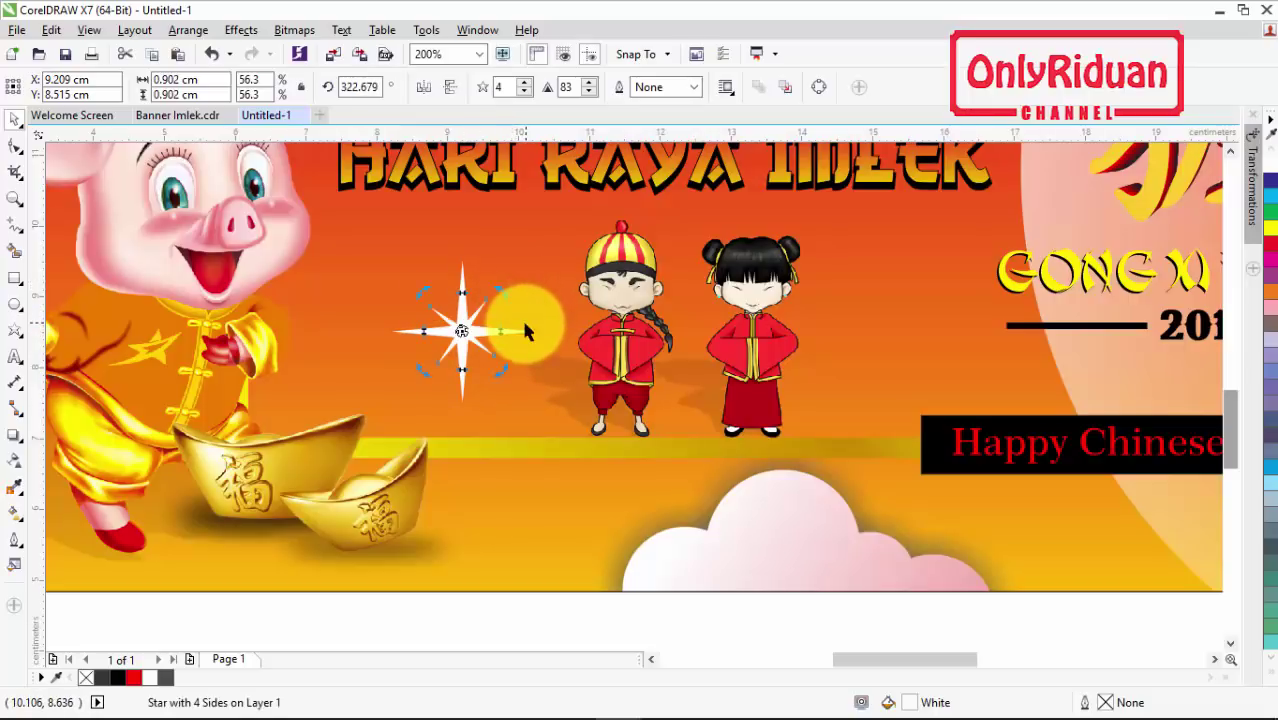
Draw a circle about 0.73 cm in diameter beside the star and fill it white
scroll(535, 329, down, 1)
scroll(535, 329, up, 1)
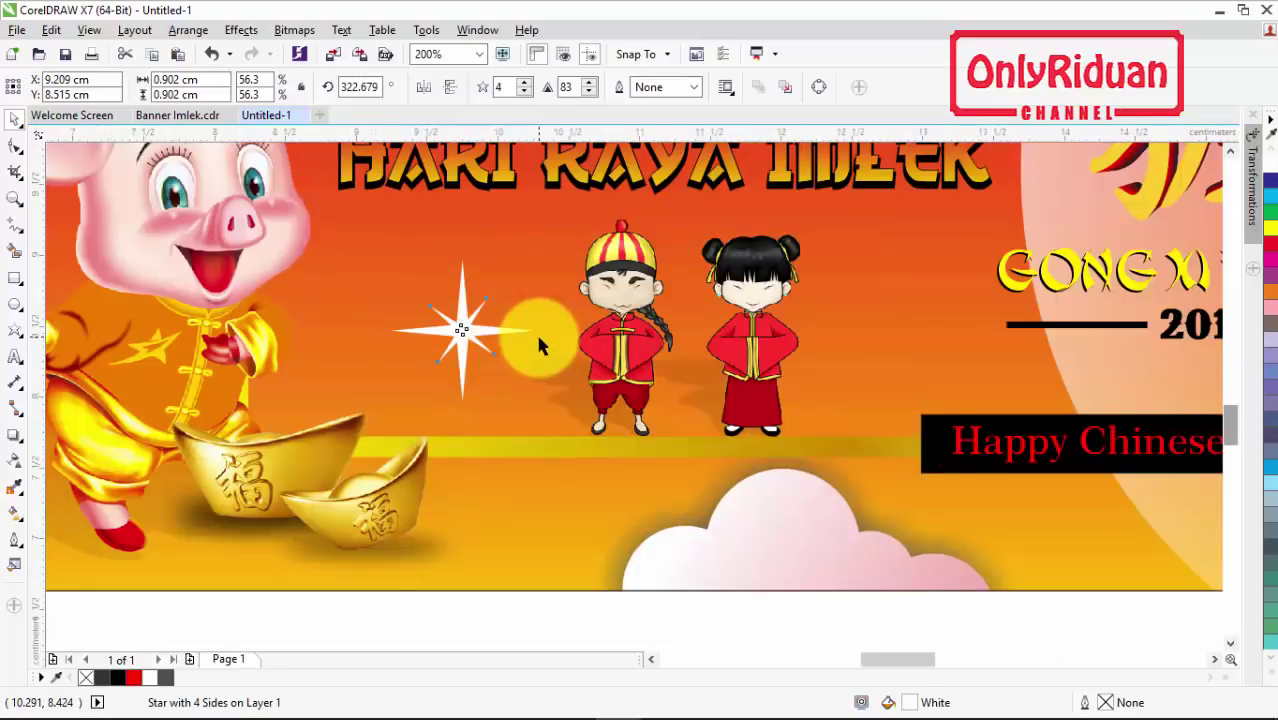
scroll(535, 330, up, 1)
click(18, 300)
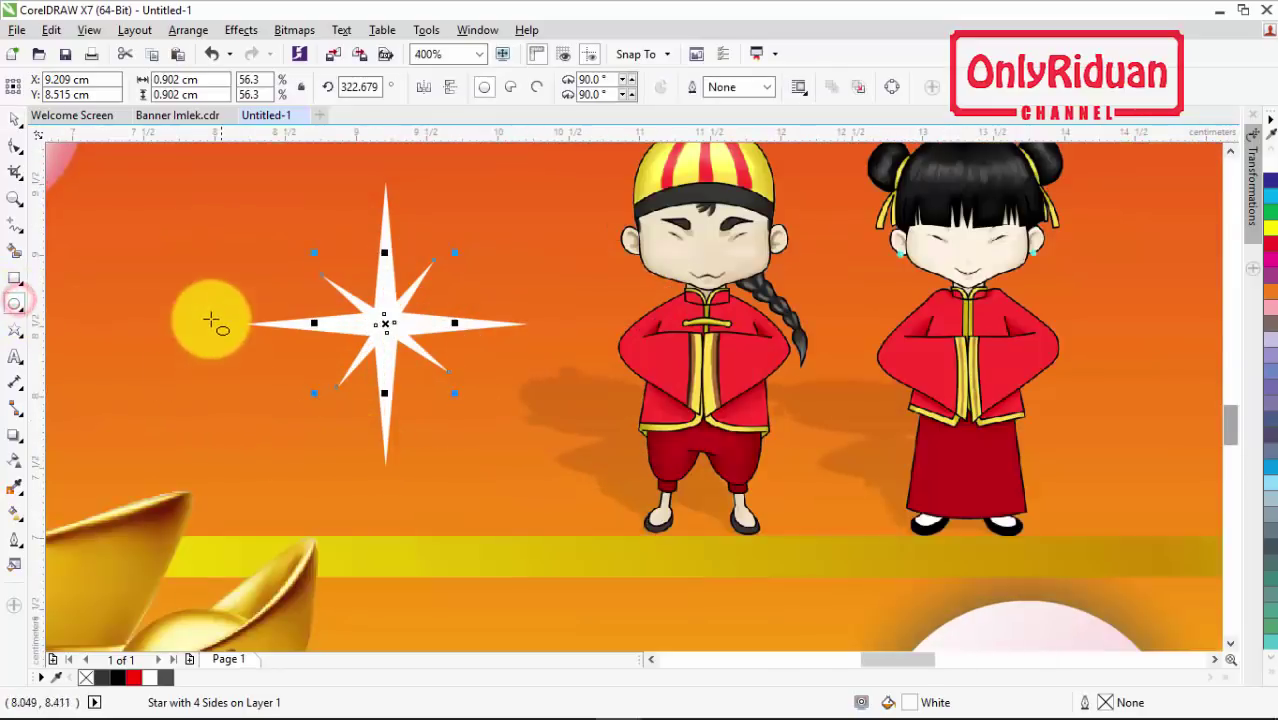
drag(148, 277, 252, 383)
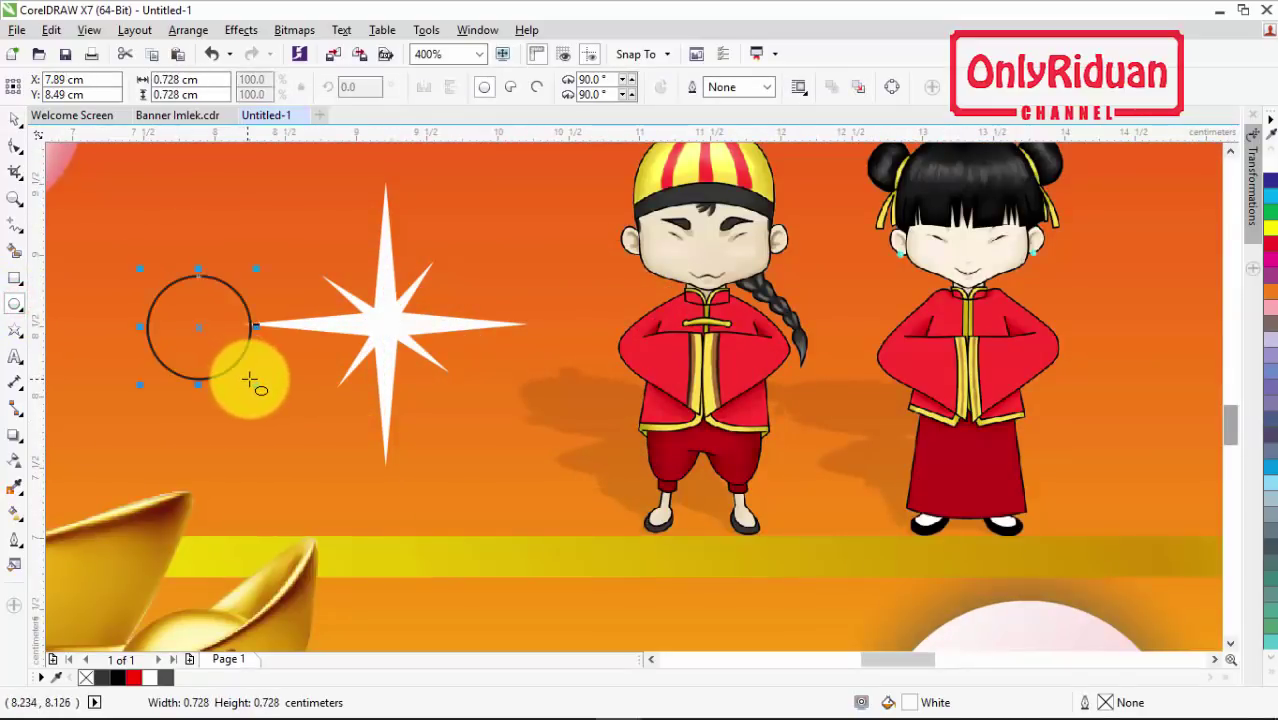
click(15, 118)
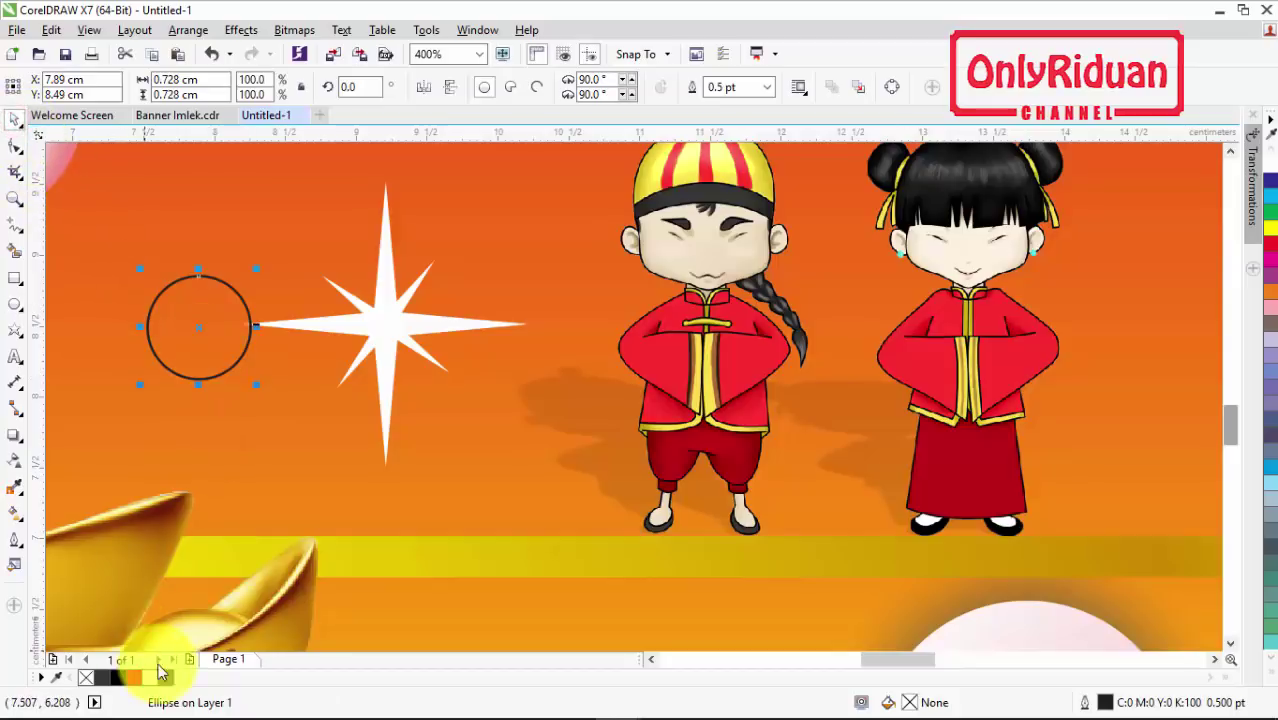
click(152, 678)
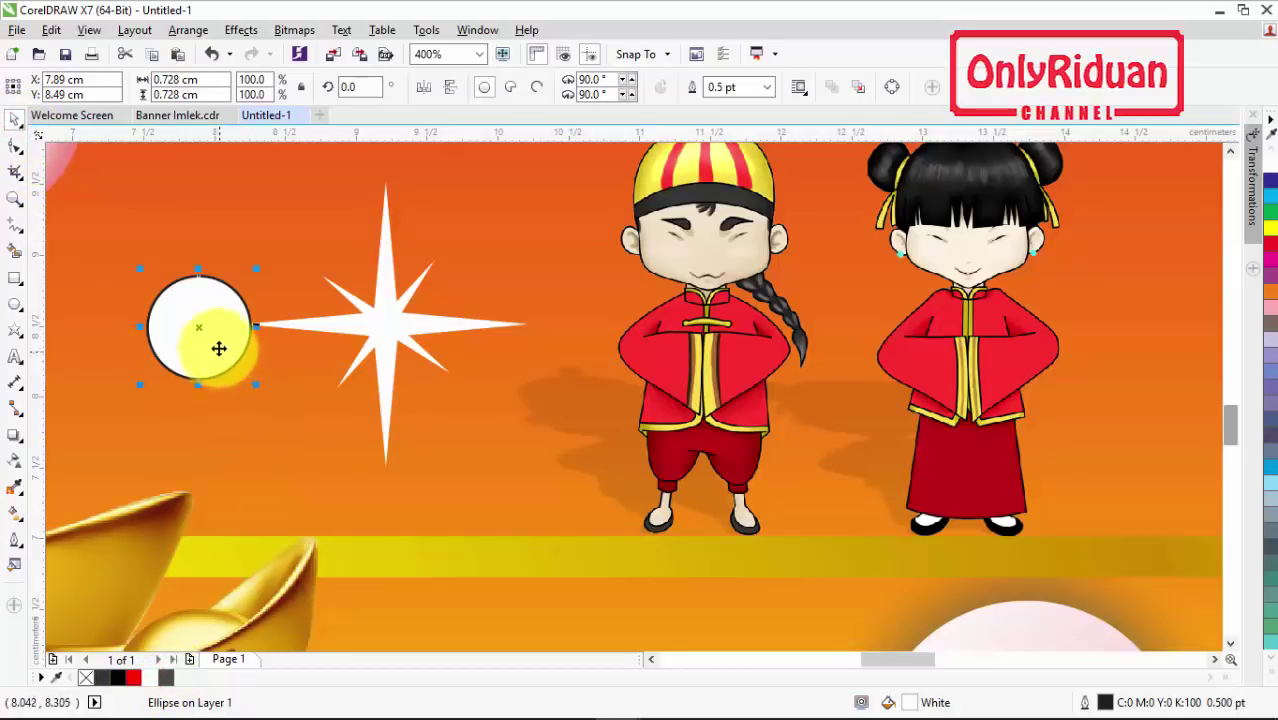
Center the white circle on the star, remove its outline and shrink it to about 0.47 cm
drag(200, 329, 385, 324)
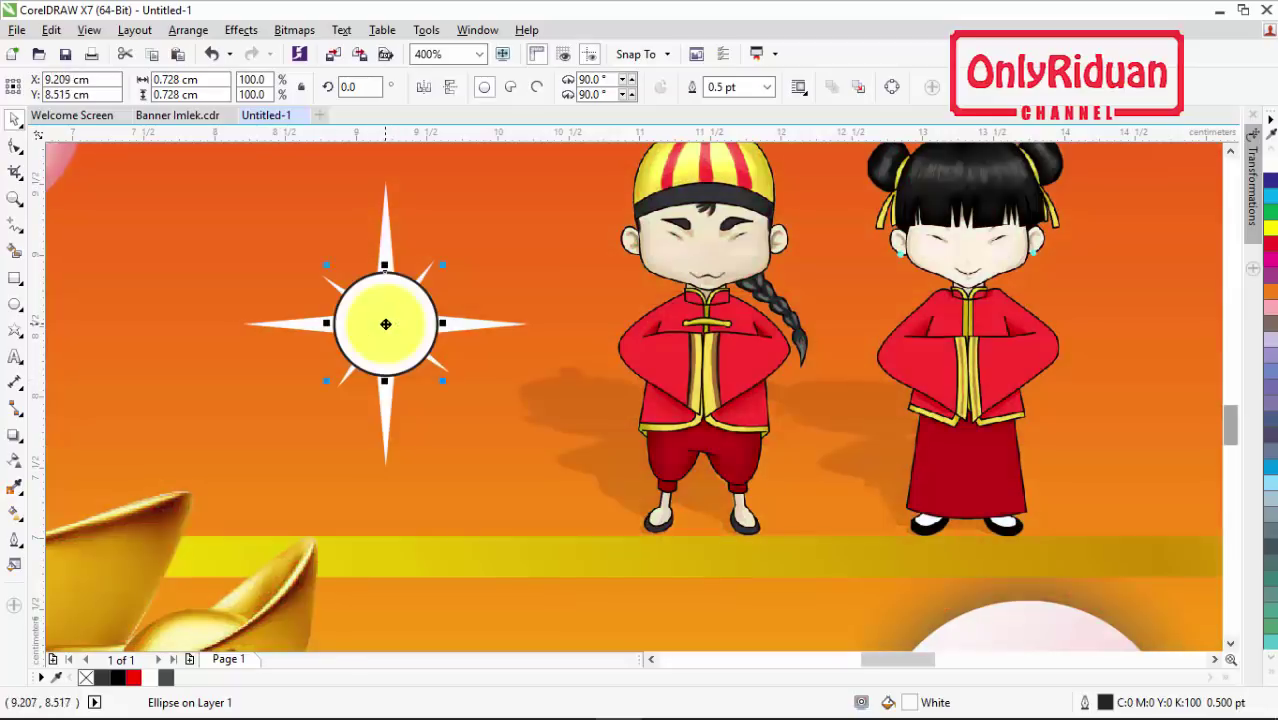
right_click(88, 679)
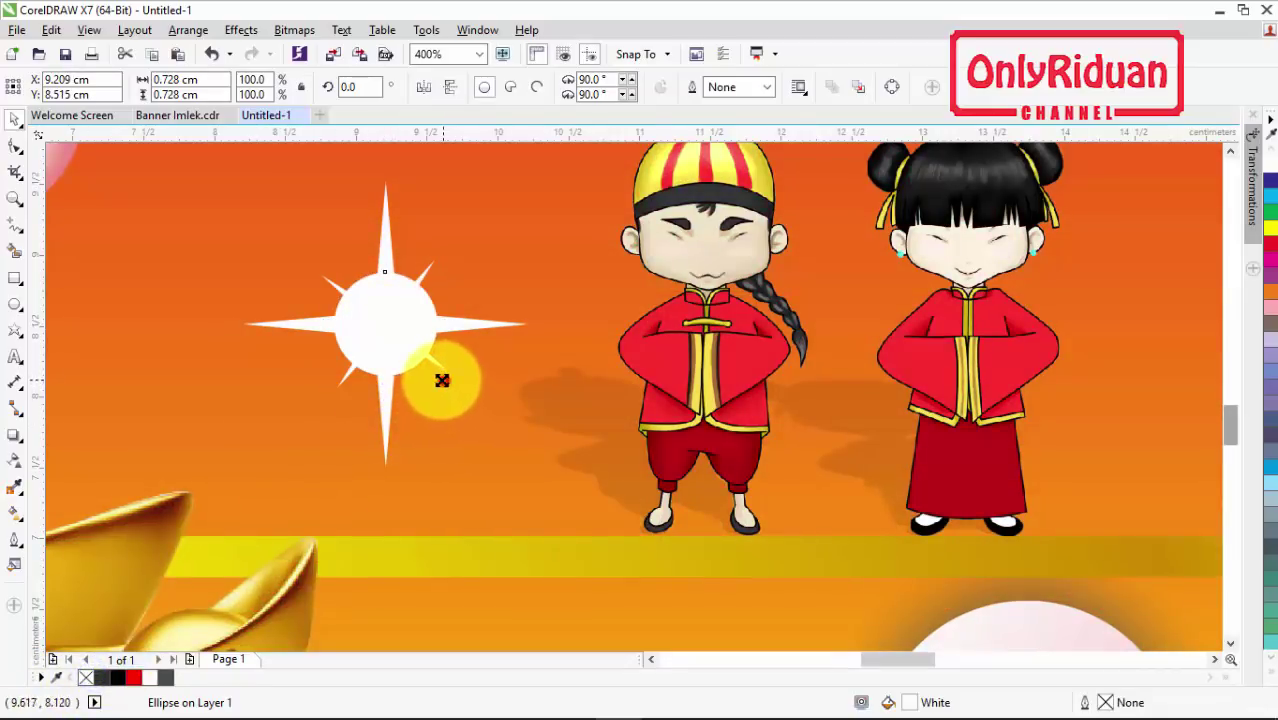
drag(442, 380, 438, 361)
Group the two stars and the circle, and convert the group to a 300 dpi CMYK bitmap with a transparent background
scroll(445, 368, down, 1)
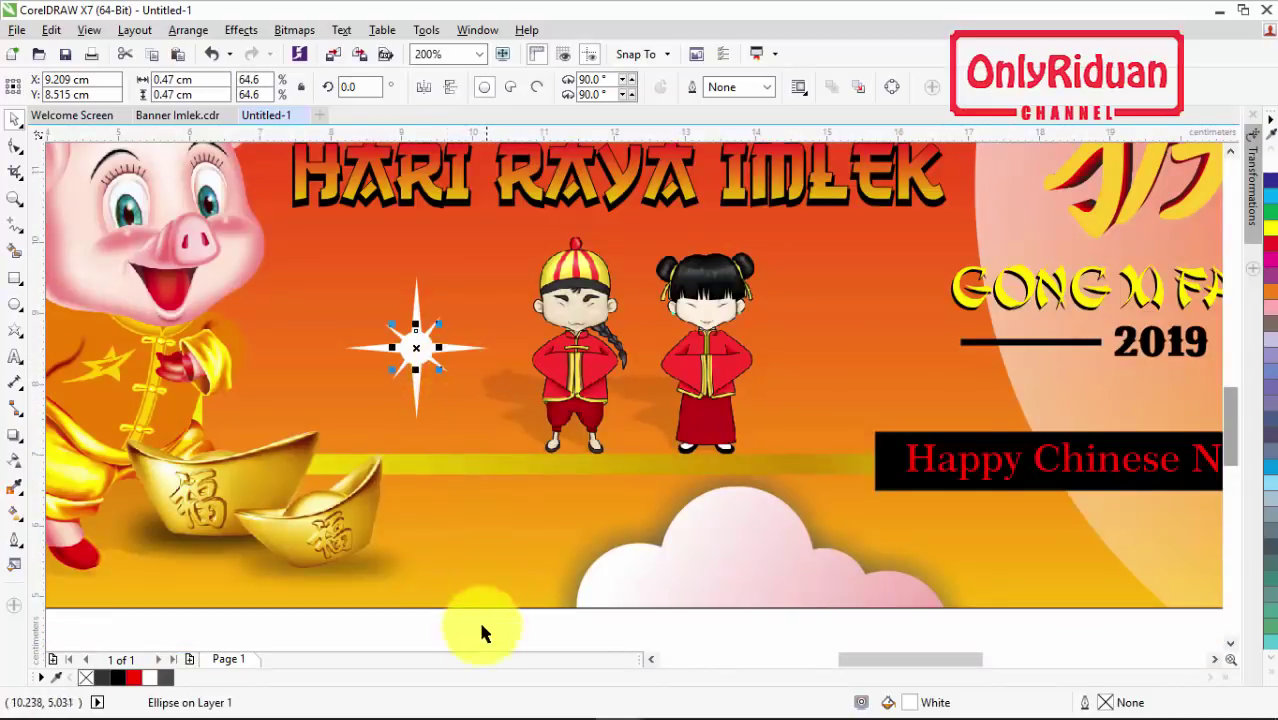
drag(515, 571, 305, 251)
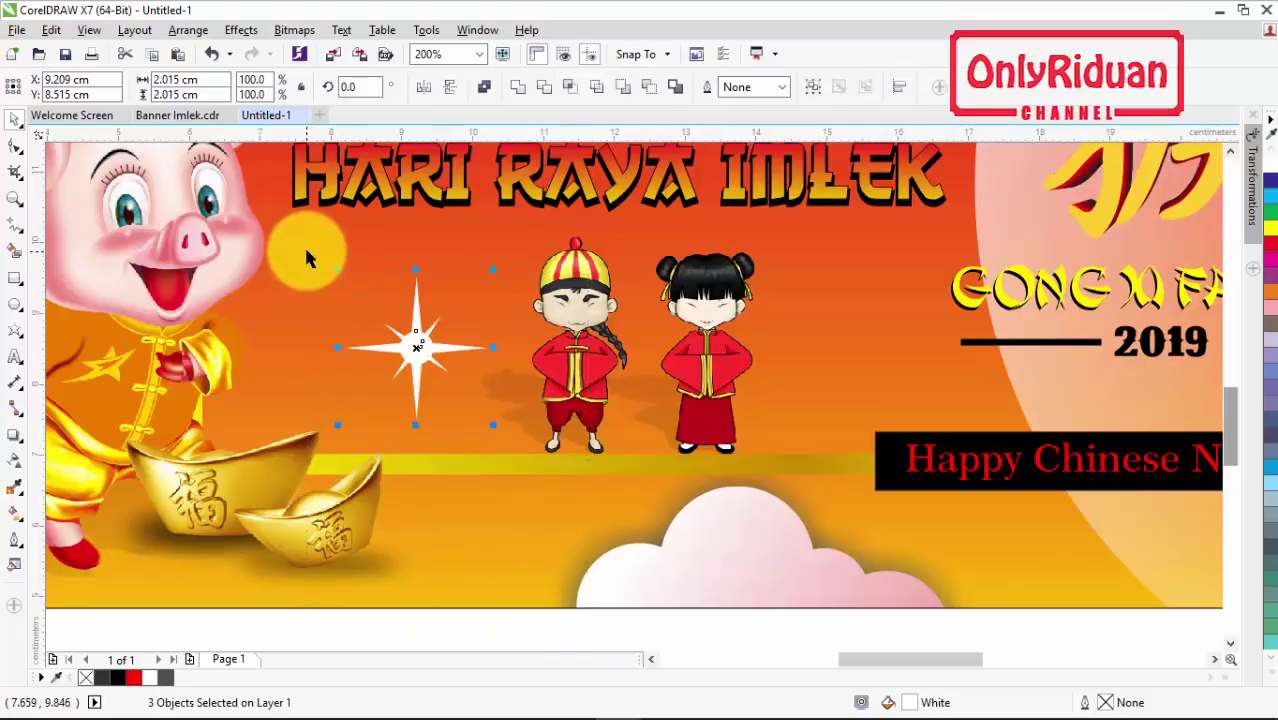
click(816, 88)
click(294, 30)
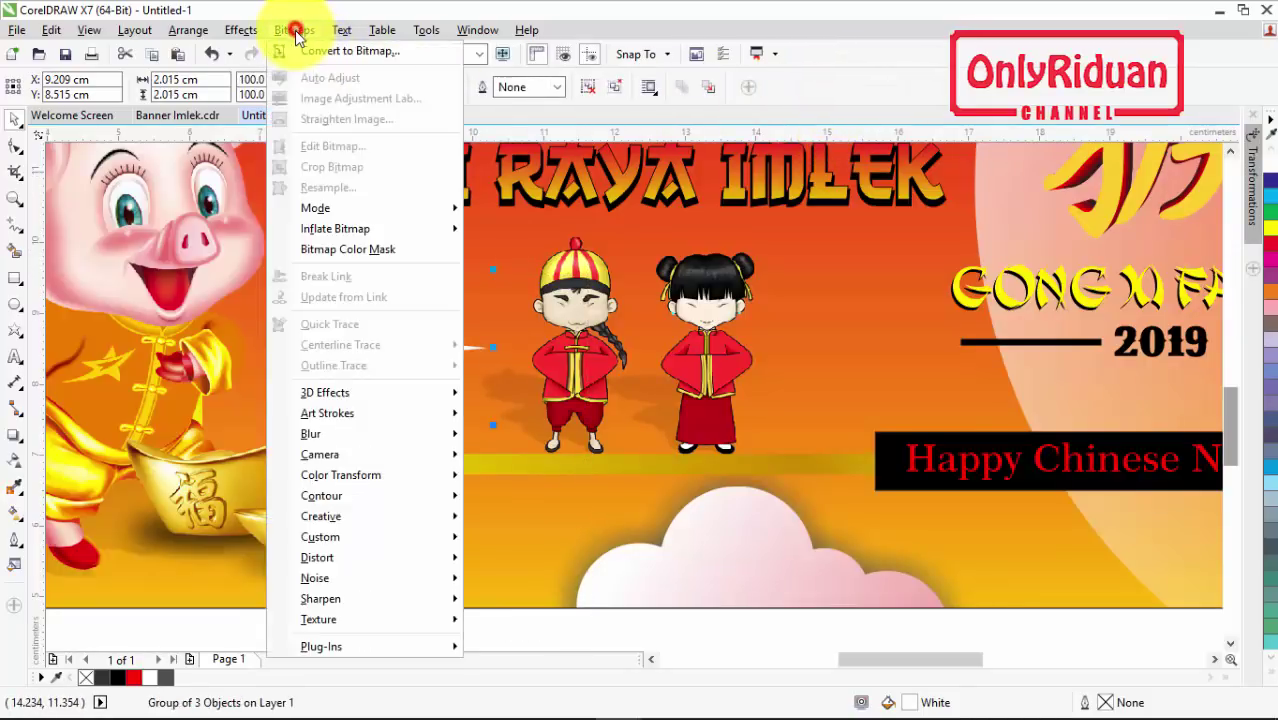
click(318, 52)
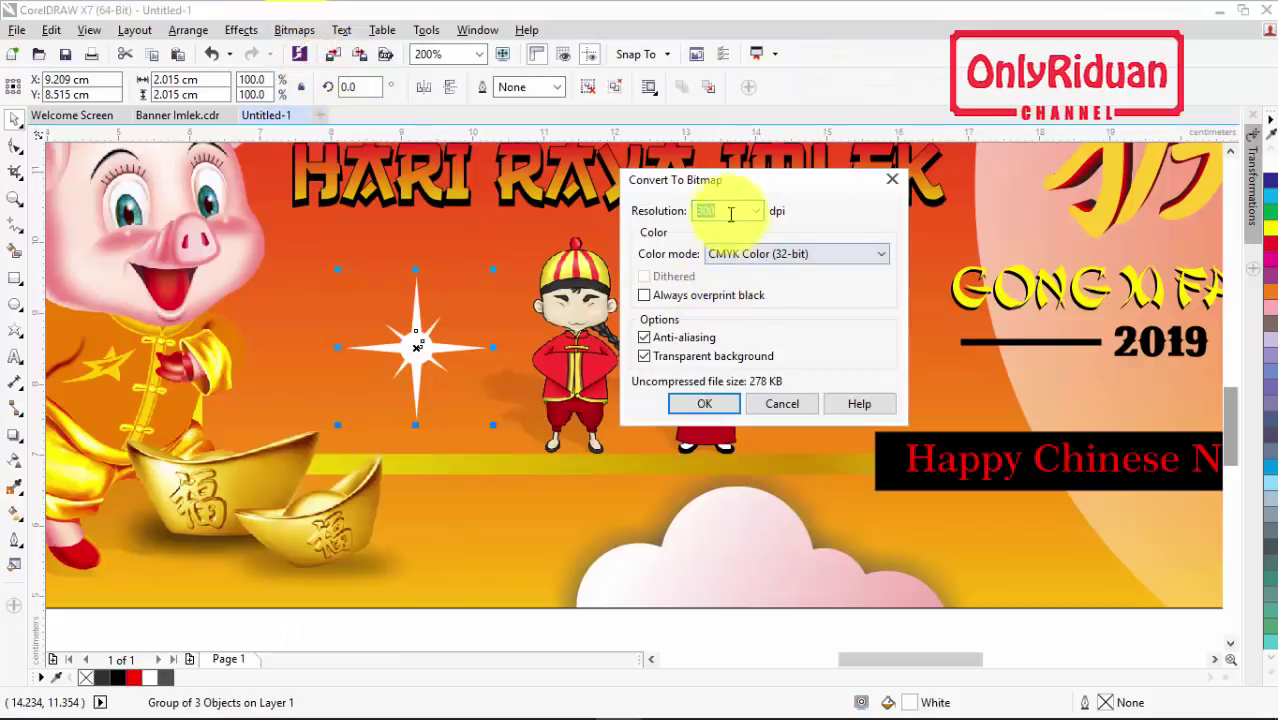
click(697, 403)
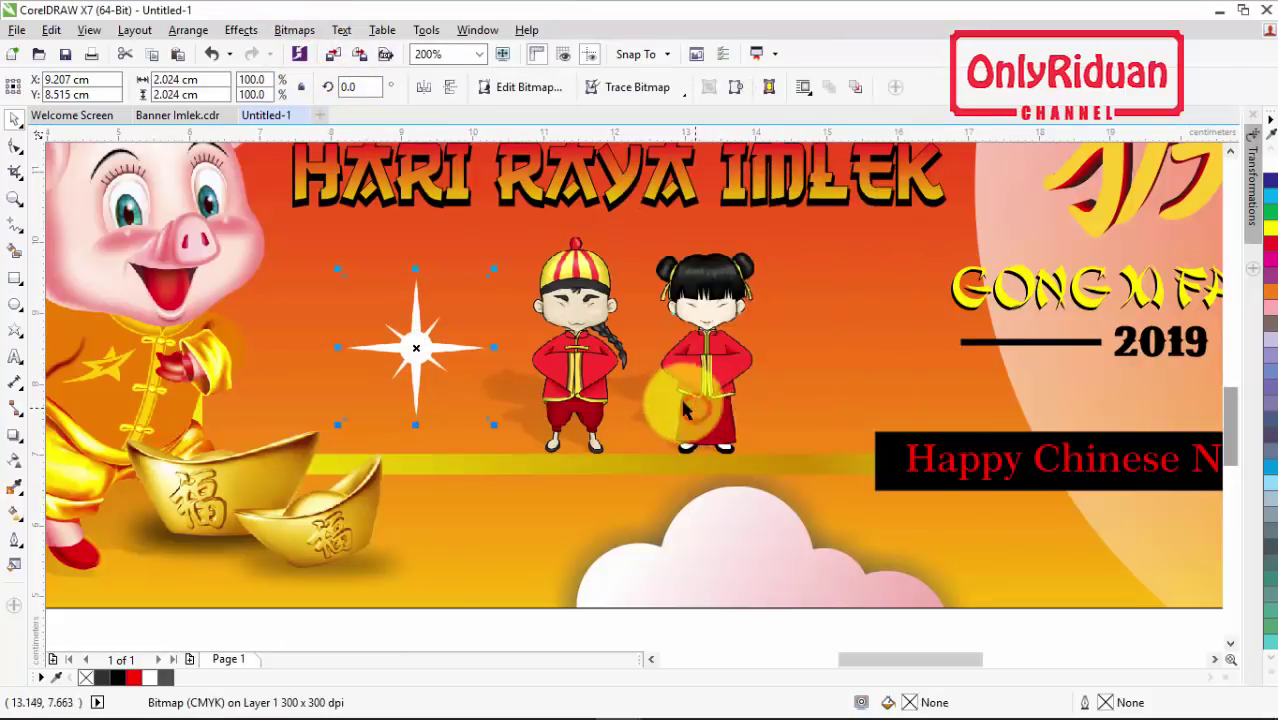
Apply a Gaussian Blur with a radius of 3.6 pixels to the star bitmap
click(295, 31)
mouse_move(329, 433)
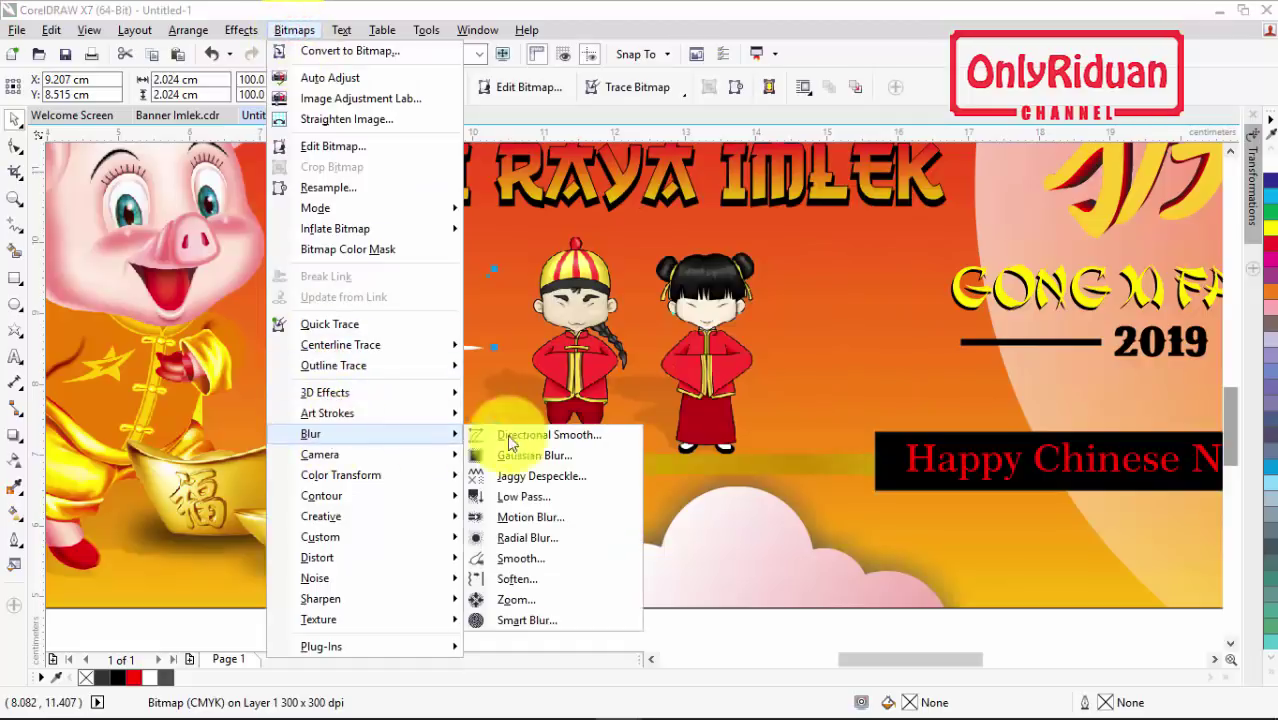
click(534, 455)
drag(523, 294, 680, 294)
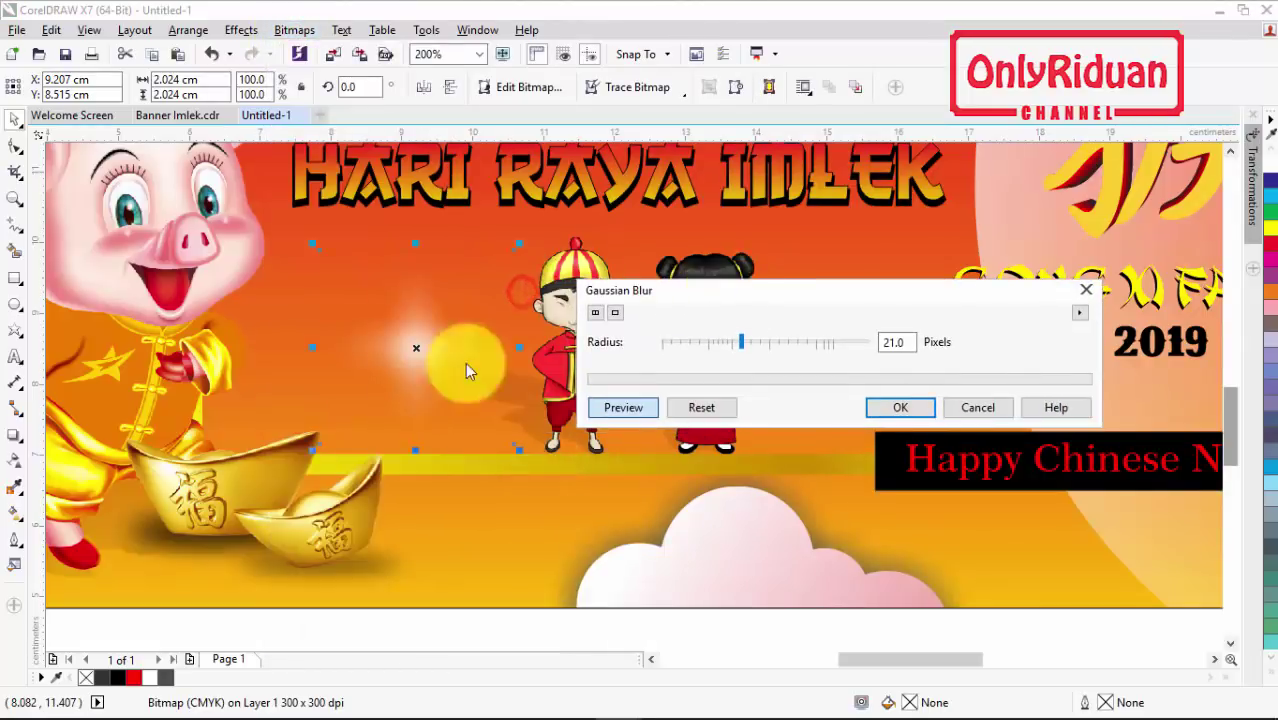
click(709, 345)
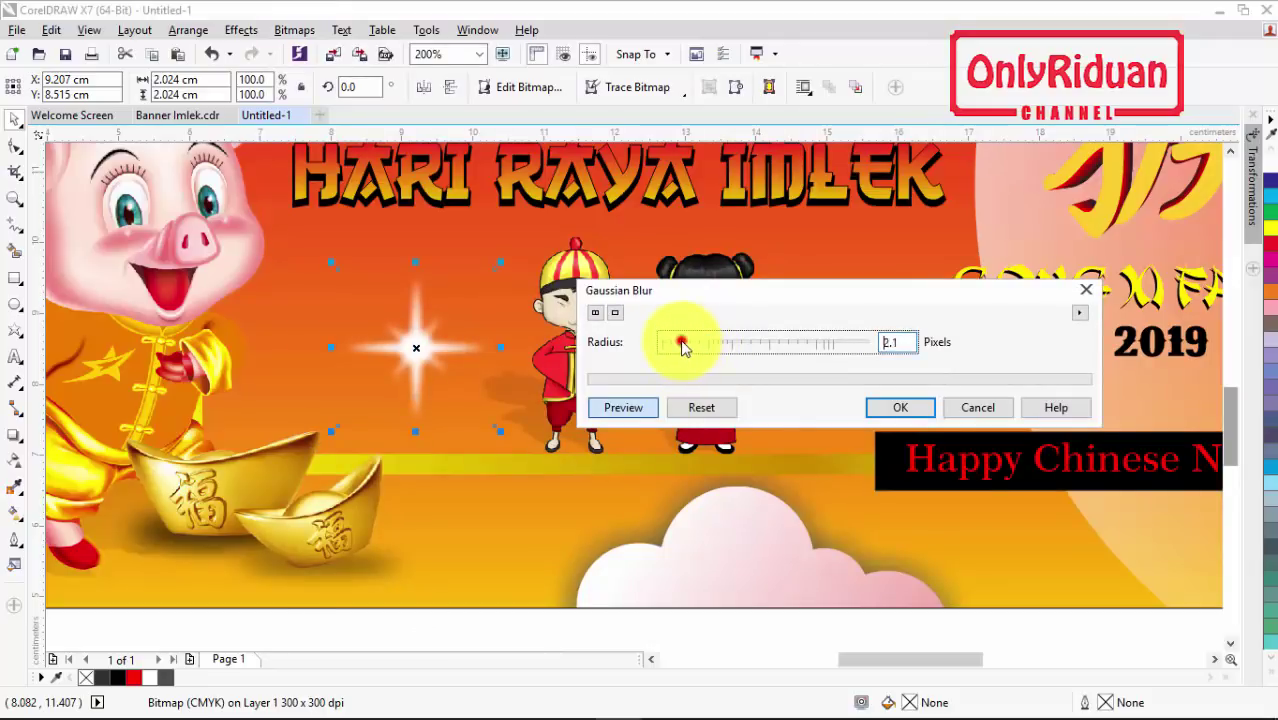
click(681, 344)
drag(683, 343, 690, 345)
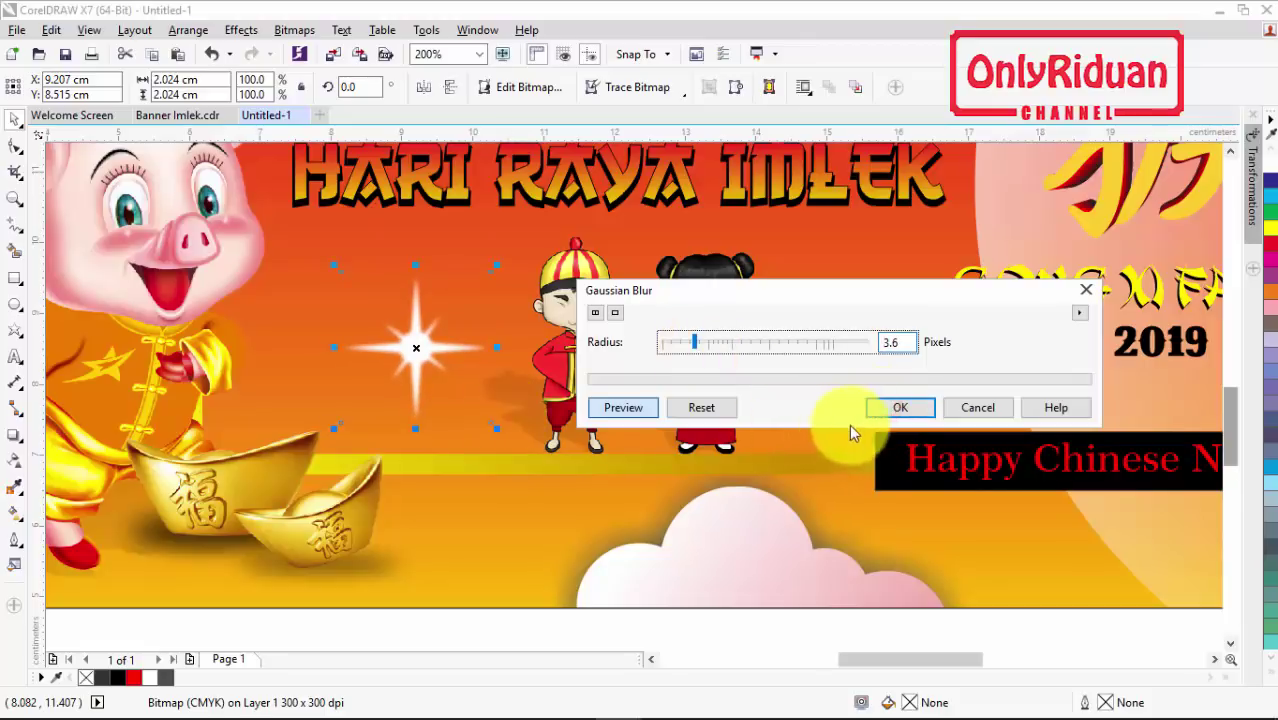
click(898, 410)
Shrink the glowing star and scatter copies of it across the banner, around the pig, gold ingots, frame, lanterns and coins
scroll(628, 407, down, 3)
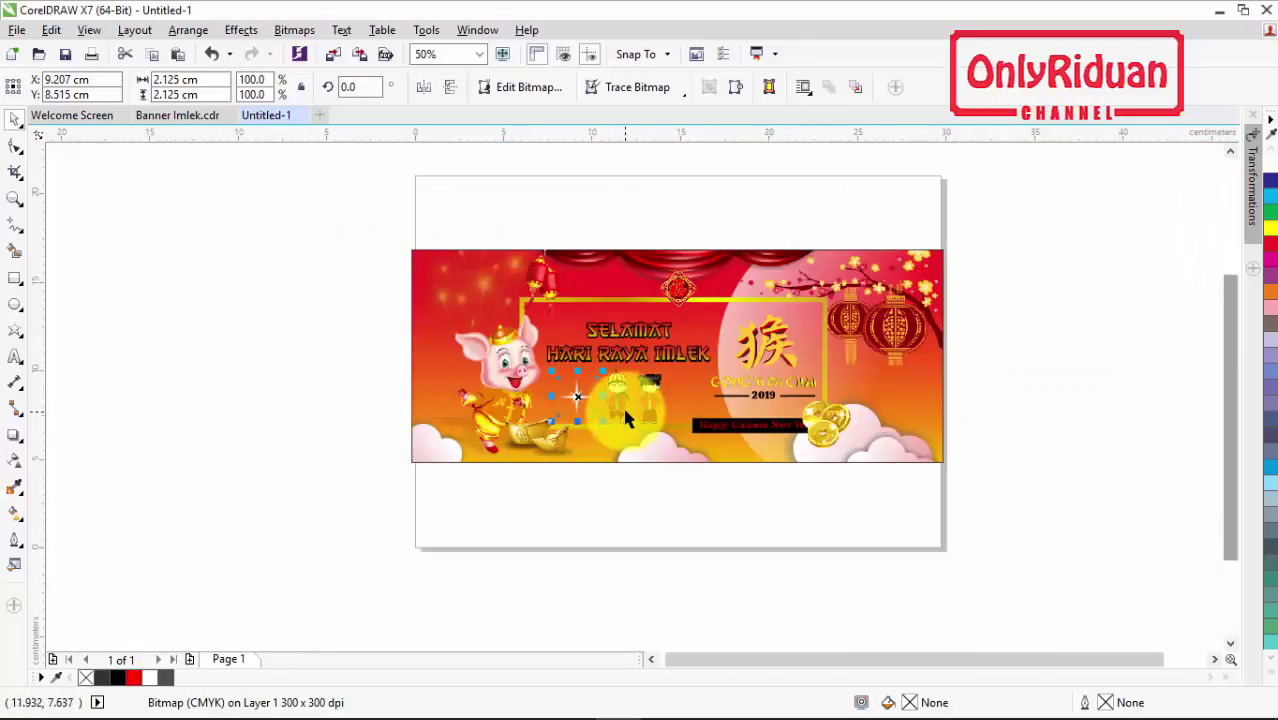
scroll(622, 404, up, 1)
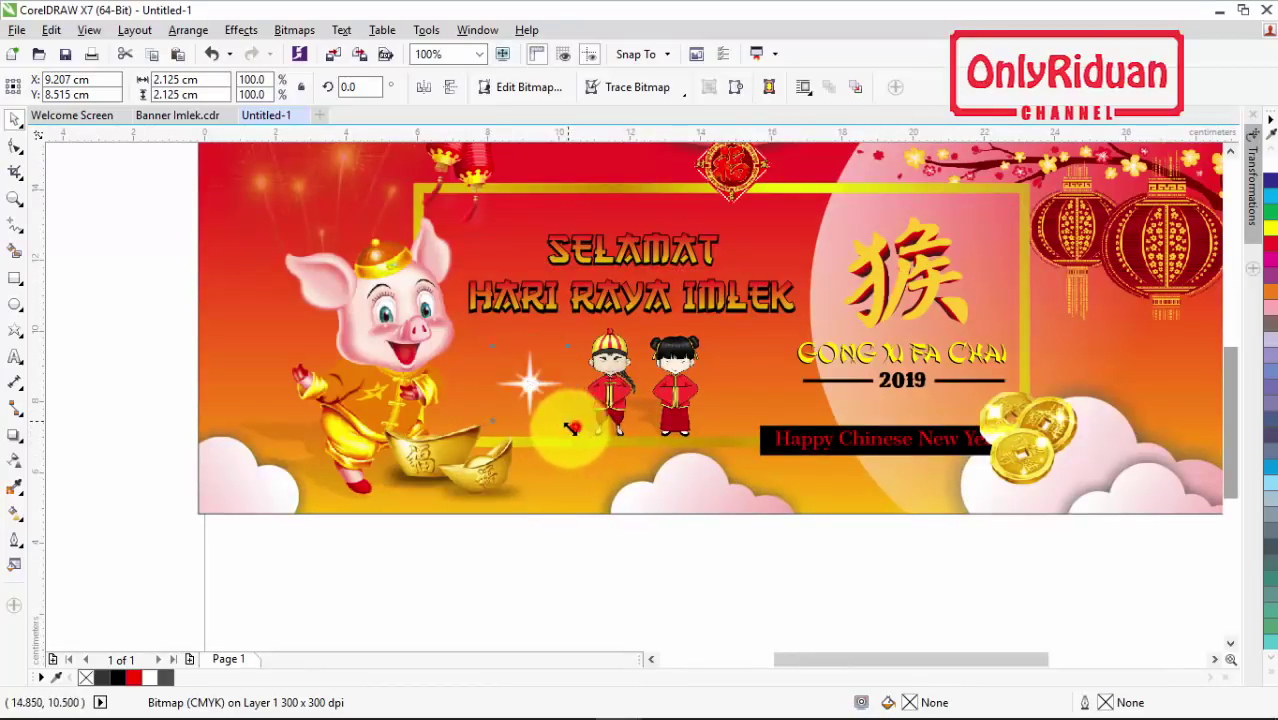
drag(571, 428, 557, 444)
drag(521, 374, 676, 365)
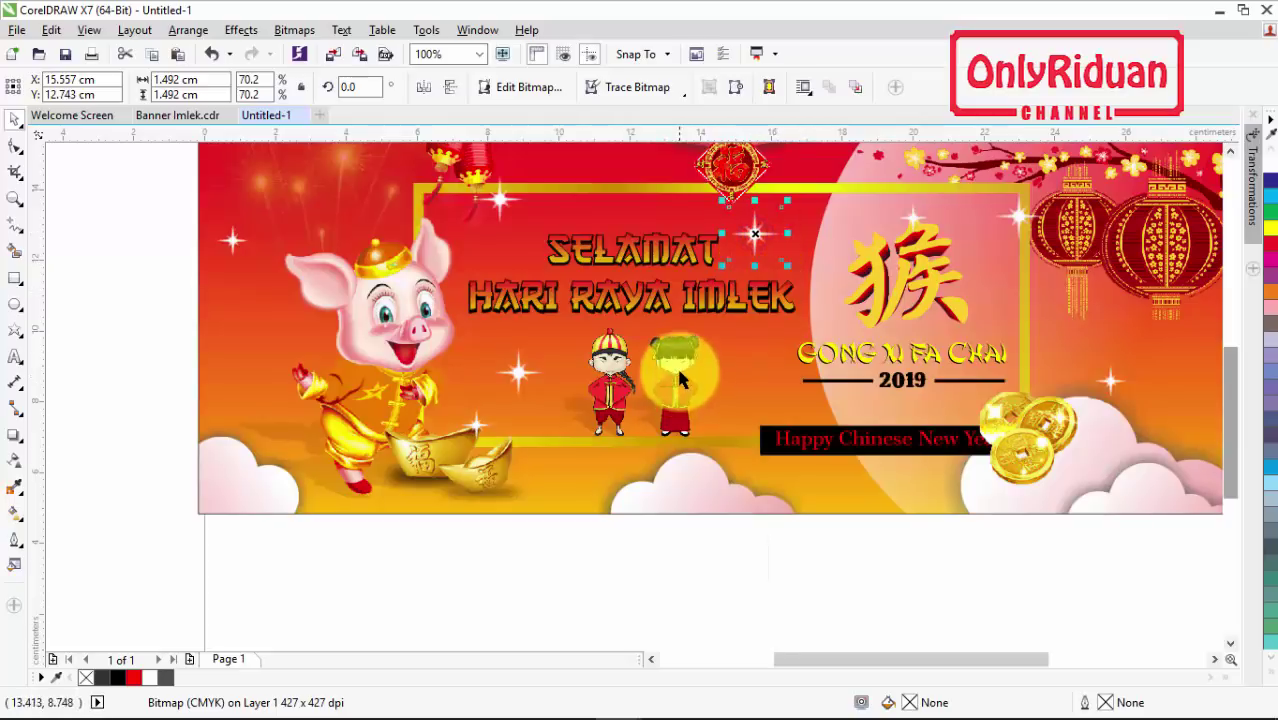
Reduce the "Happy Chinese New Year" text to about 13.8 pt so it clears the gold coins, and deselect it
scroll(676, 365, down, 2)
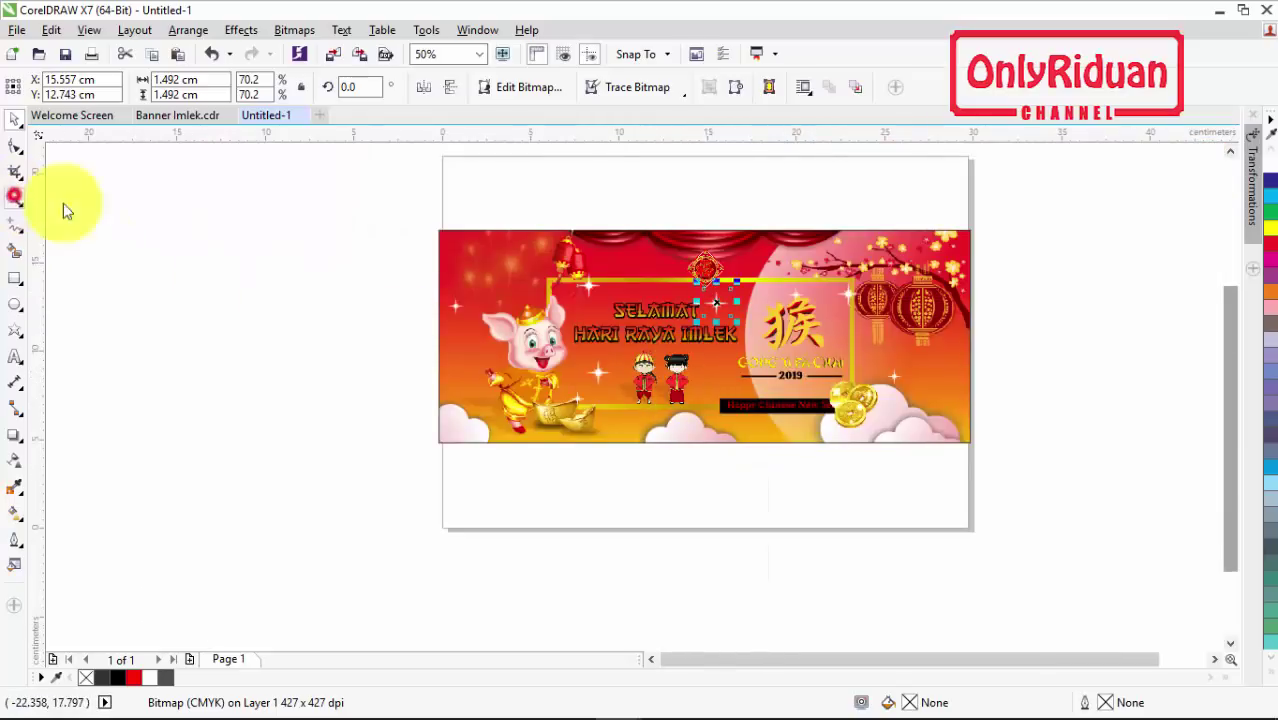
drag(433, 216, 988, 470)
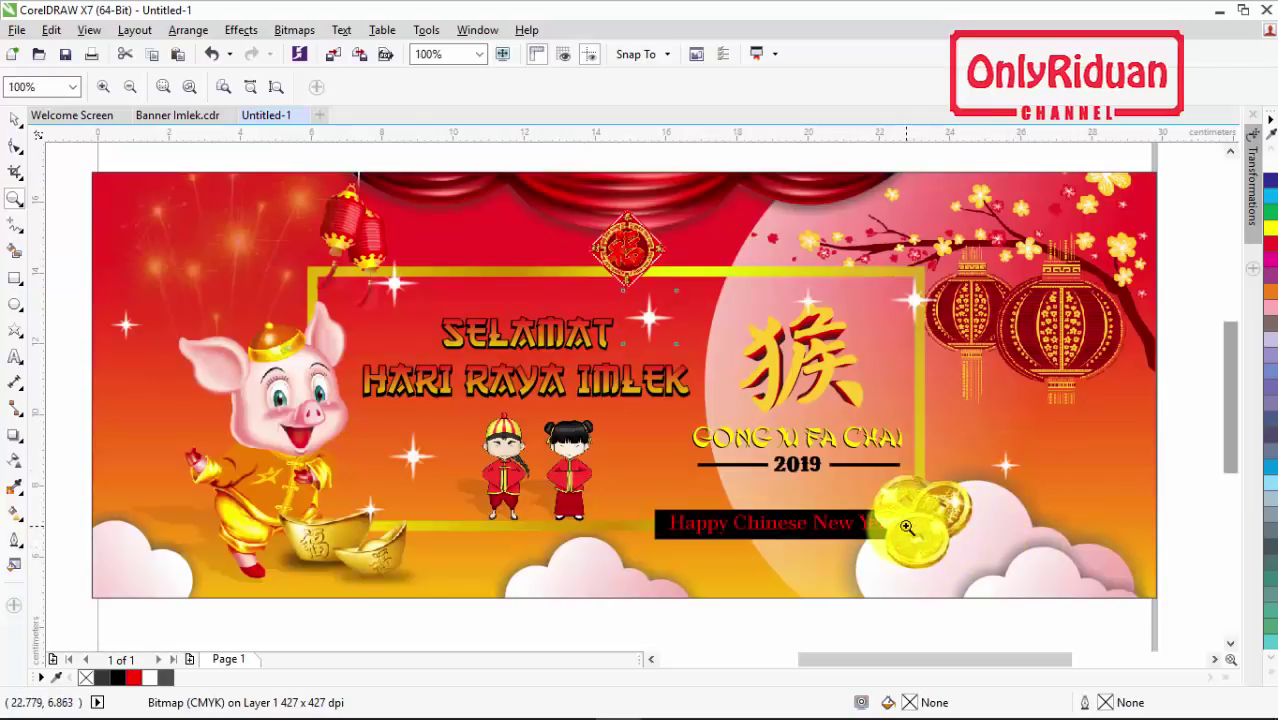
key(space)
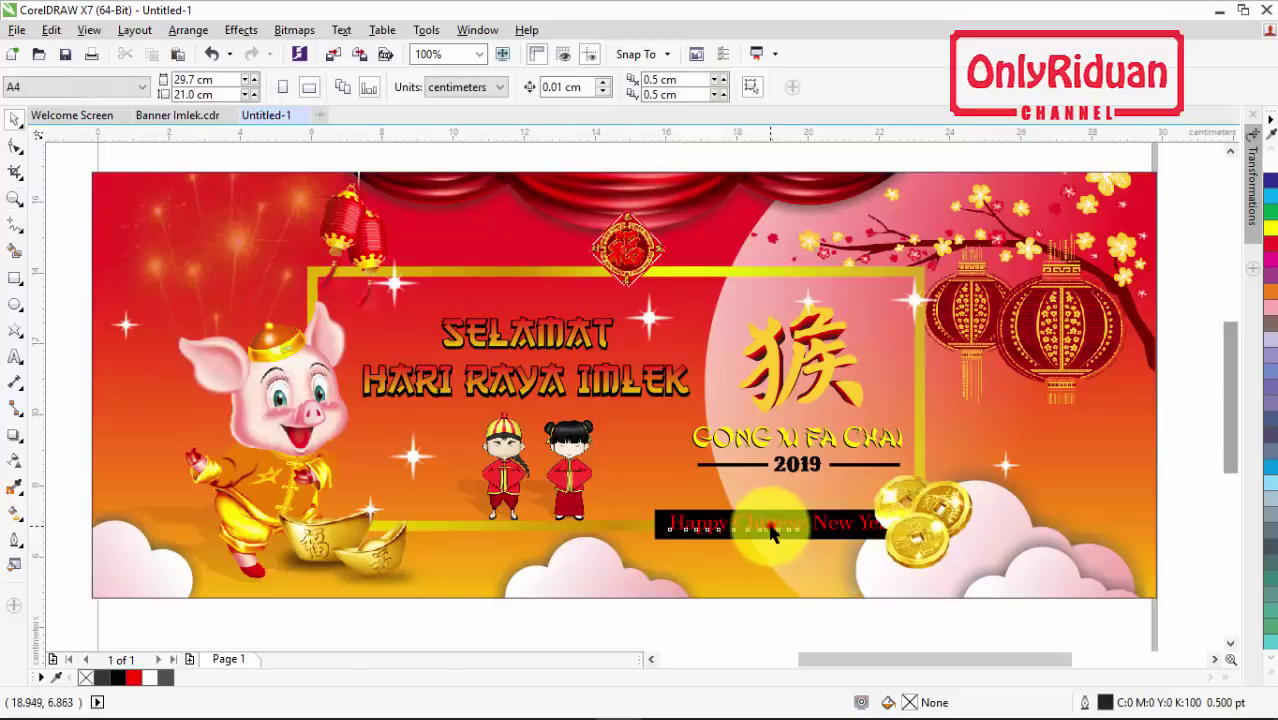
click(773, 533)
drag(903, 507, 880, 512)
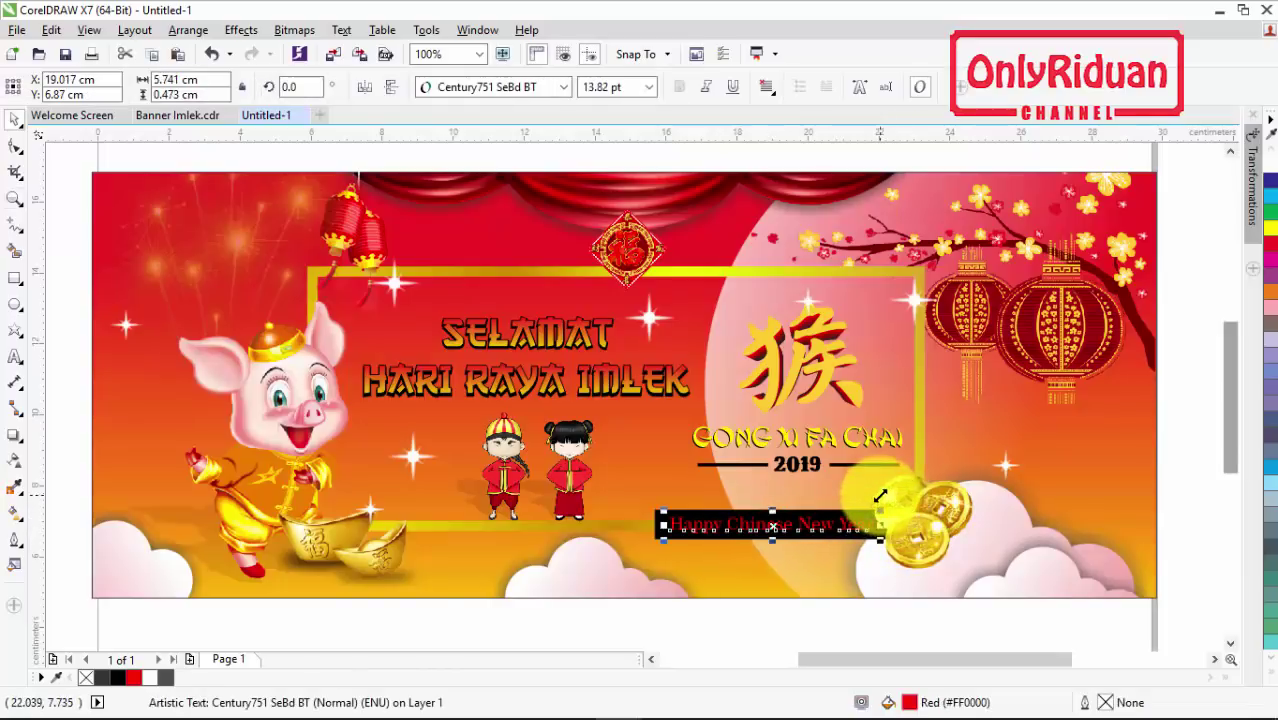
click(1172, 492)
drag(1082, 464, 1070, 460)
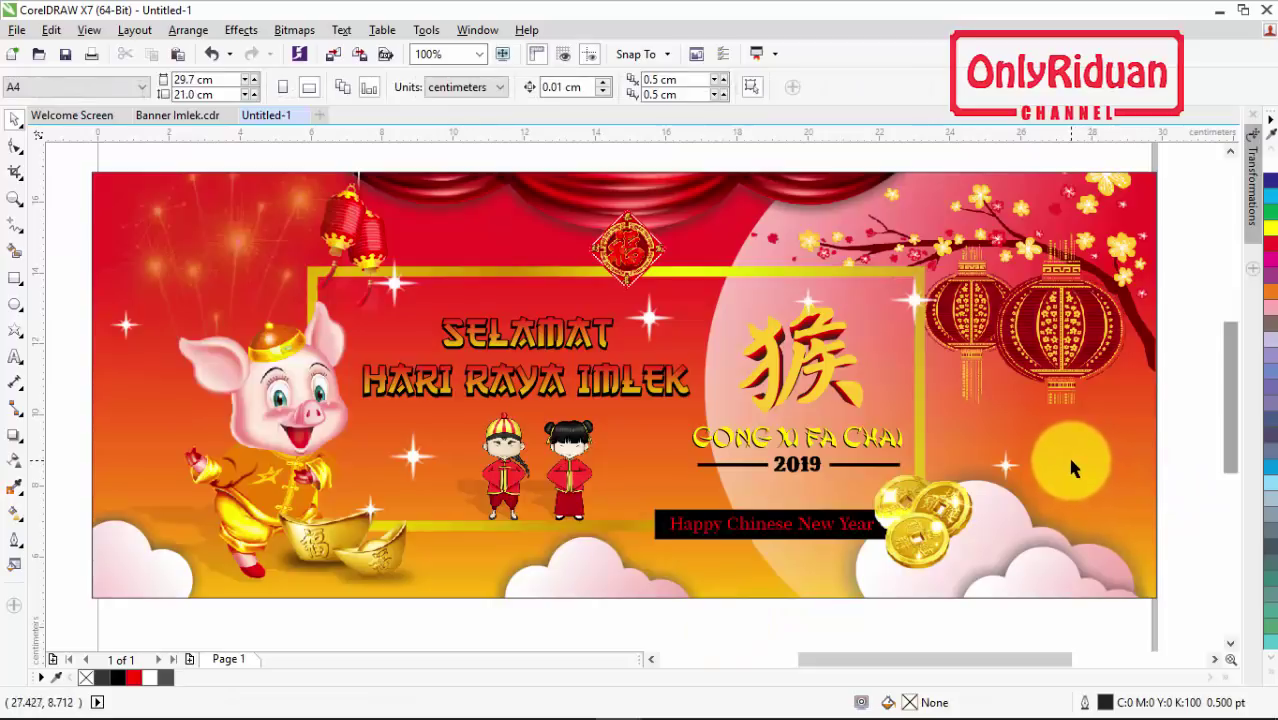